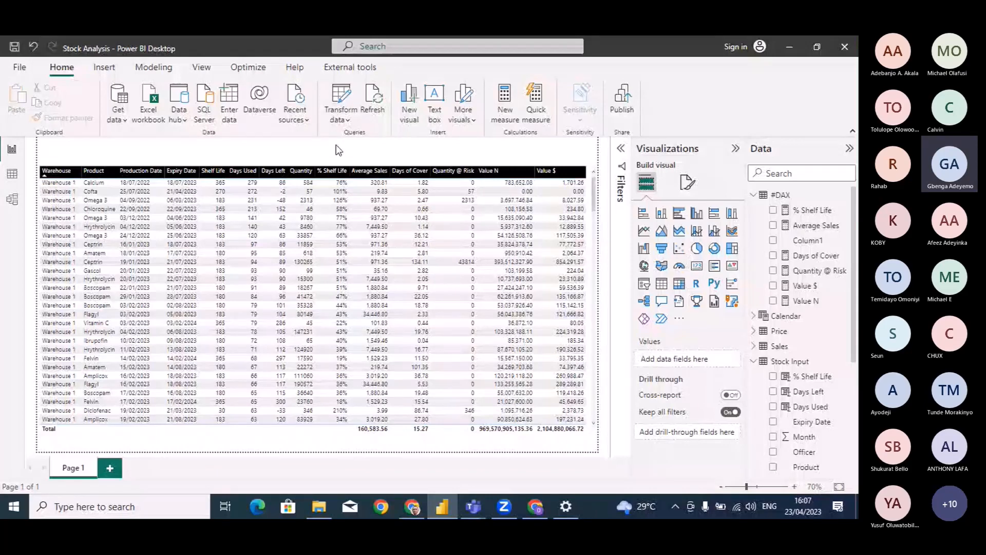
Open the Stock Data workbook from the Logistics folder in Excel and maximize its window
{"action": "key", "text": "alt+Tab"}
{"action": "left_click", "coordinate": [183, 132]}
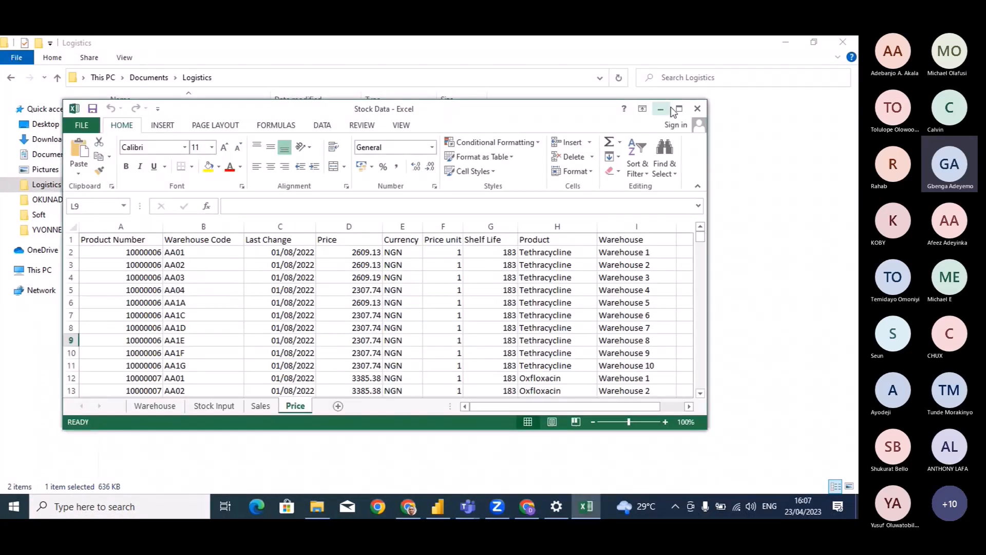
{"action": "left_click", "coordinate": [679, 108]}
{"action": "key", "text": "Down"}
{"action": "key", "text": "Down"}
{"action": "key", "text": "Down"}
{"action": "key", "text": "Down"}
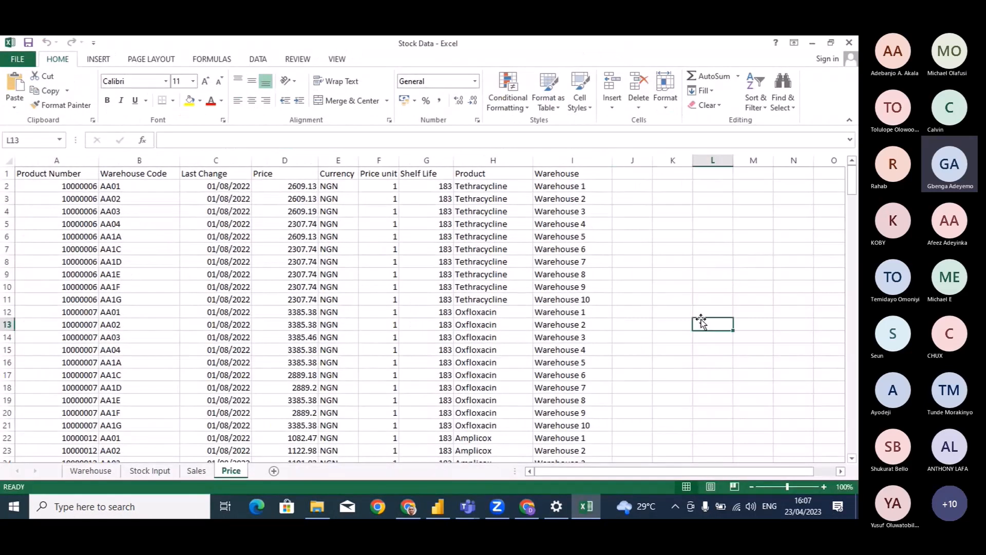
{"action": "mouse_move", "coordinate": [852, 180]}
{"action": "left_mouse_down"}
{"action": "mouse_move", "coordinate": [852, 341]}
{"action": "mouse_move", "coordinate": [852, 179]}
{"action": "left_mouse_up"}
{"action": "left_click", "coordinate": [692, 238]}
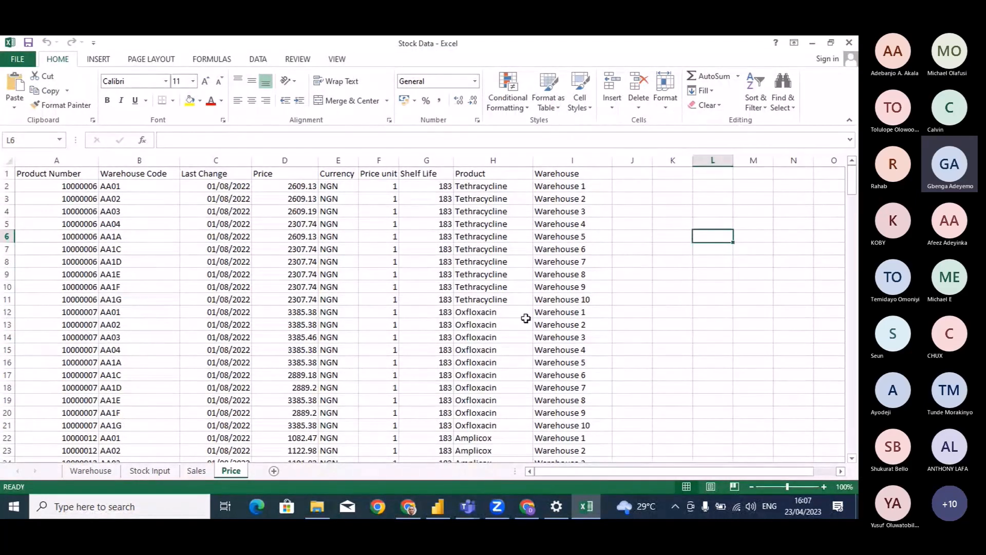
Examine the plant codes and their matching warehouse names on the Warehouse sheet
{"action": "left_click", "coordinate": [90, 471]}
{"action": "left_click", "coordinate": [214, 347]}
{"action": "left_click", "coordinate": [306, 322]}
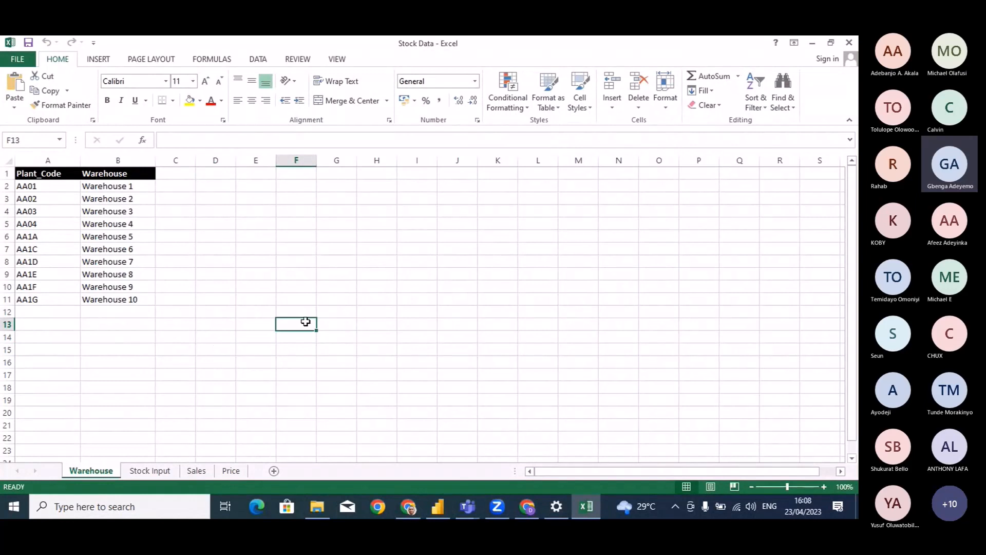
{"action": "left_click", "coordinate": [93, 361]}
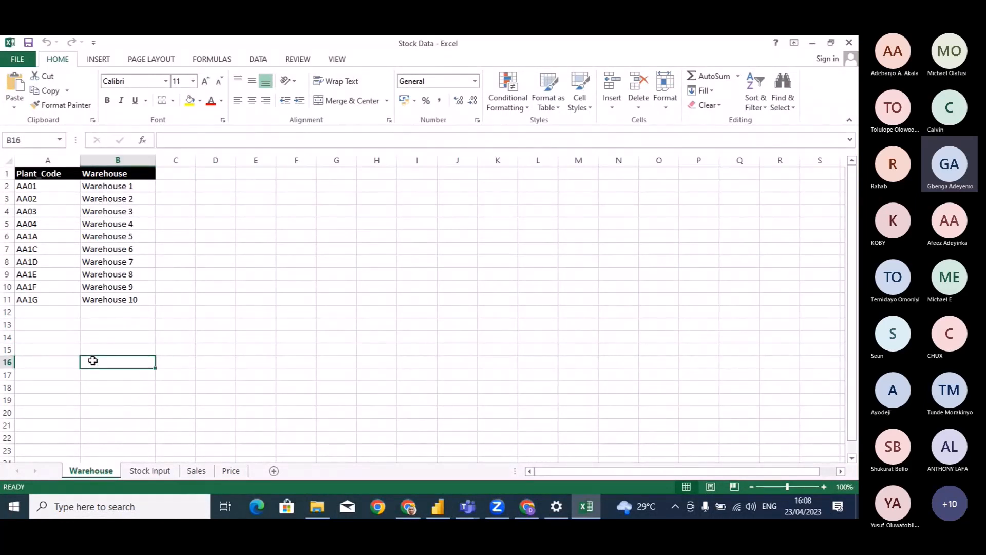
{"action": "left_click", "coordinate": [169, 359]}
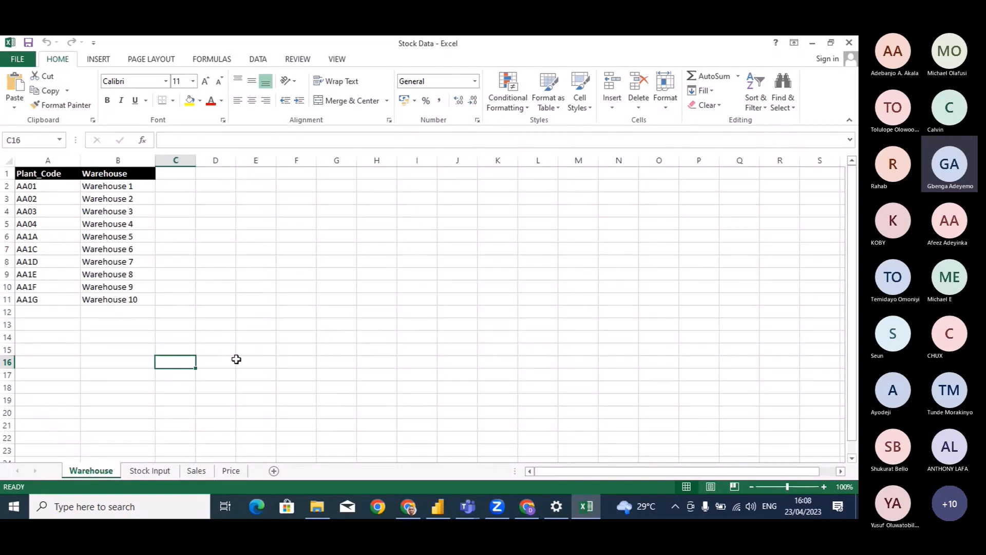
{"action": "left_click", "coordinate": [236, 362]}
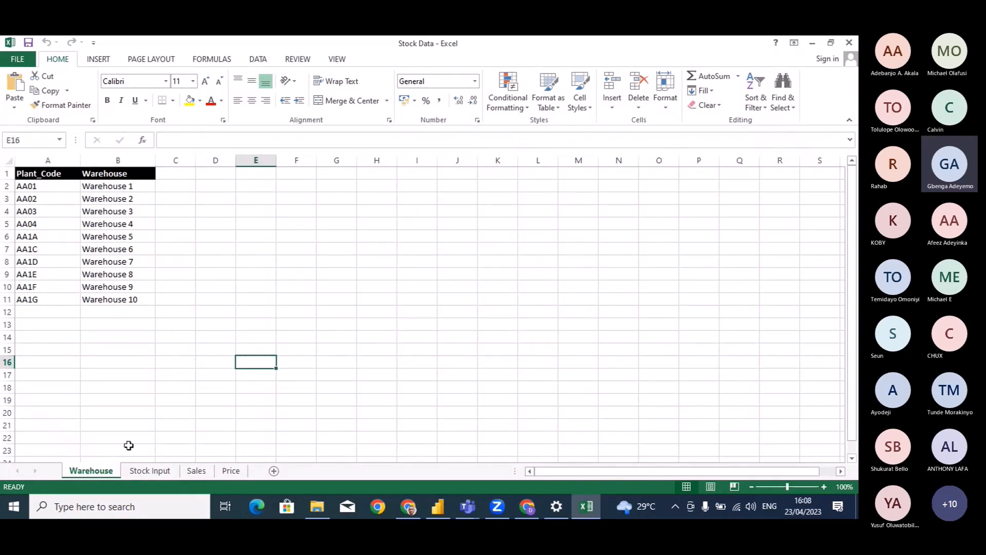
Go to the Stock Input sheet and examine its columns of stock records
{"action": "left_click", "coordinate": [139, 471]}
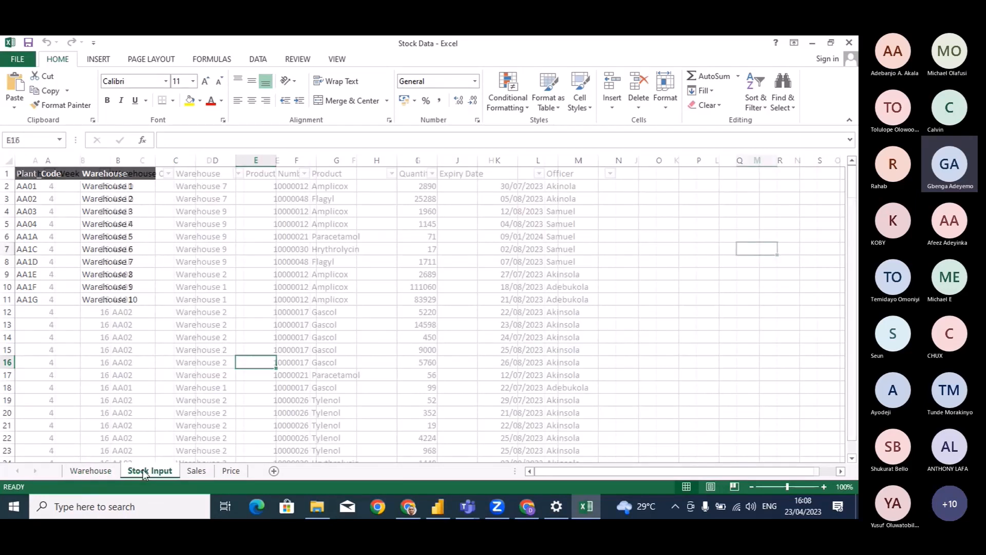
{"action": "left_click", "coordinate": [711, 306]}
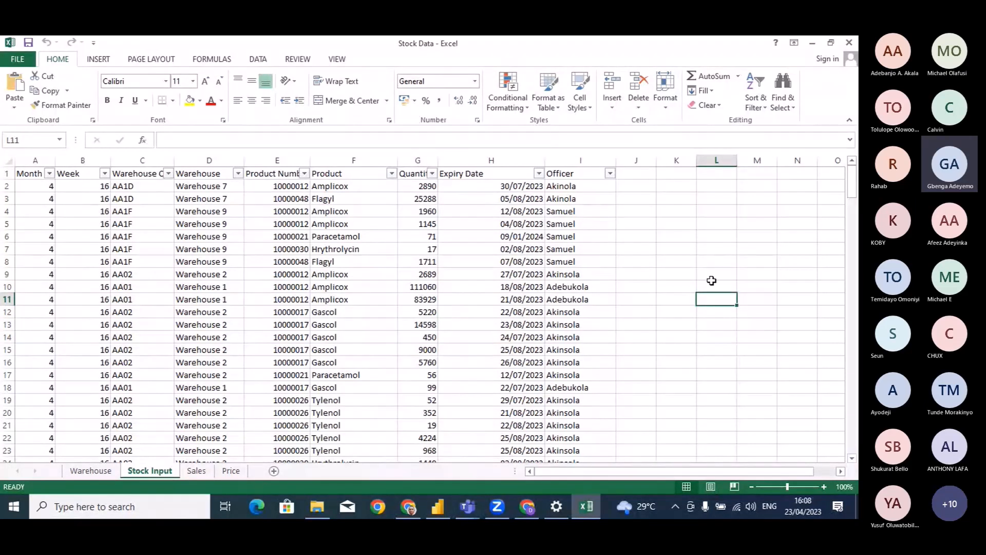
{"action": "left_click", "coordinate": [718, 263]}
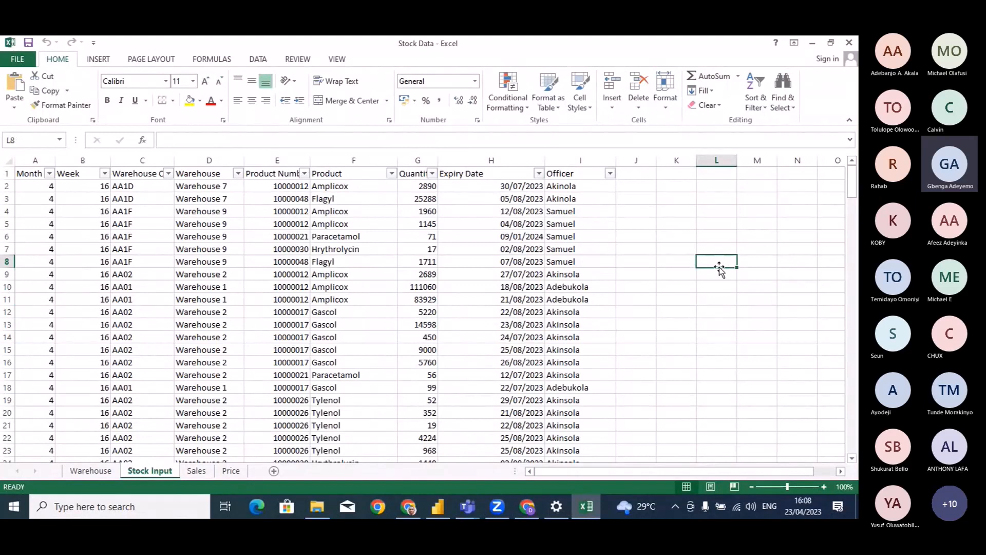
{"action": "left_click", "coordinate": [682, 260]}
{"action": "left_click", "coordinate": [730, 261]}
{"action": "left_click", "coordinate": [714, 274]}
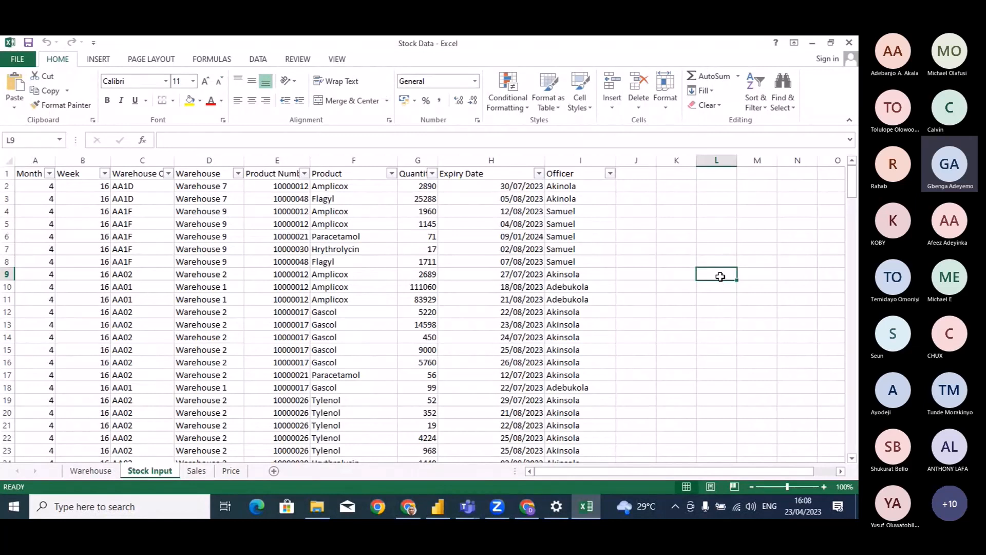
Widen the Warehouse Code, Product Number, Product and Quantity columns on the Stock Input sheet so their headers are readable
{"action": "double_click", "coordinate": [173, 160]}
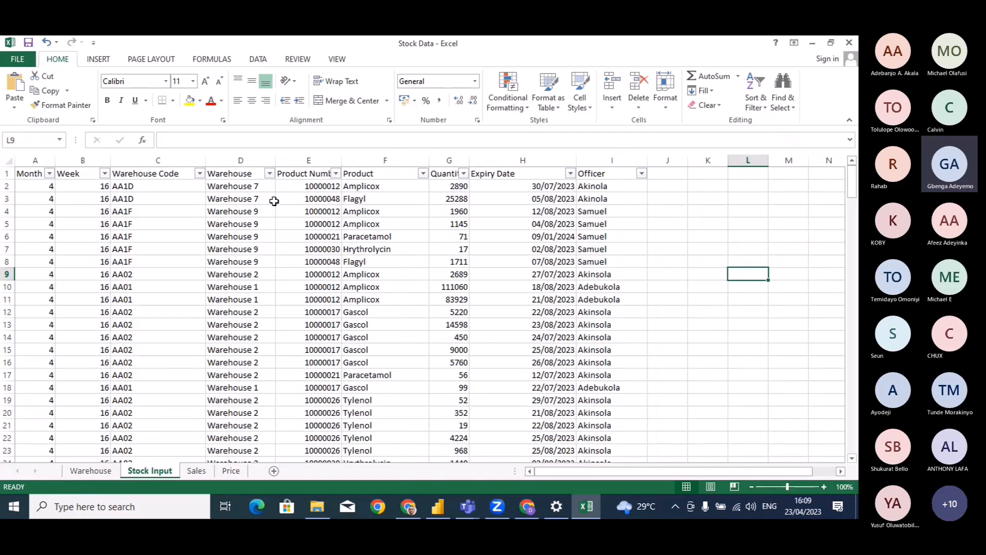
{"action": "left_click", "coordinate": [237, 224]}
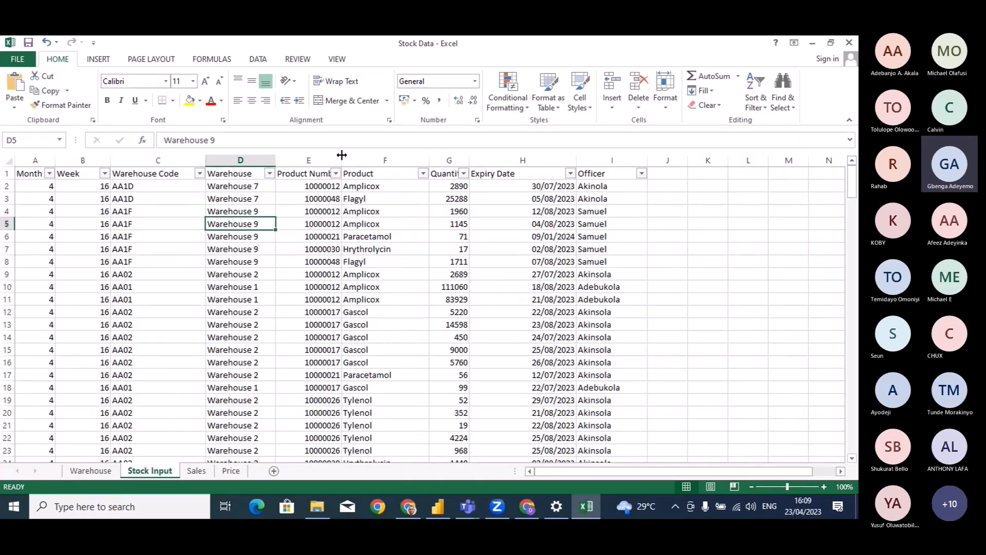
{"action": "left_click_drag", "start_coordinate": [344, 154], "coordinate": [361, 154]}
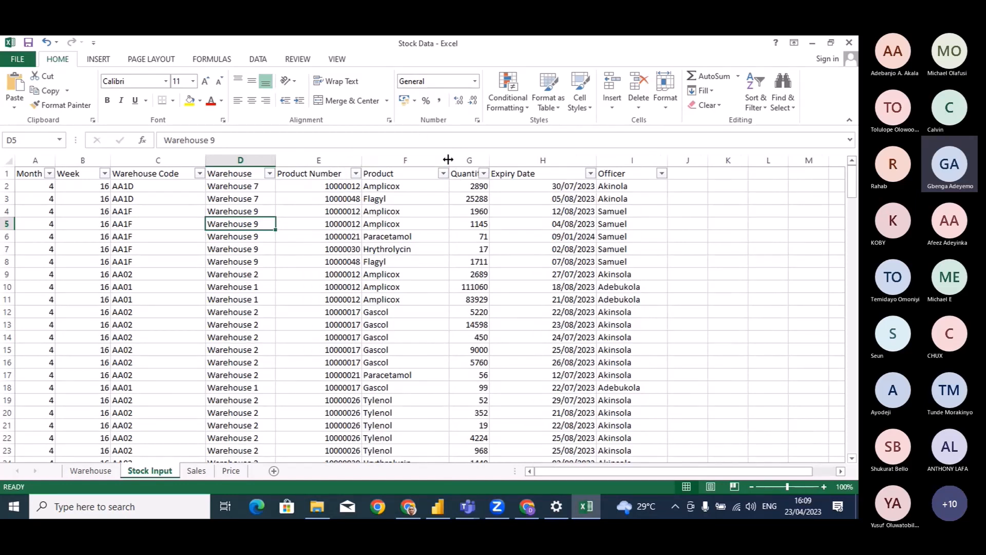
{"action": "left_click_drag", "start_coordinate": [448, 160], "coordinate": [516, 160]}
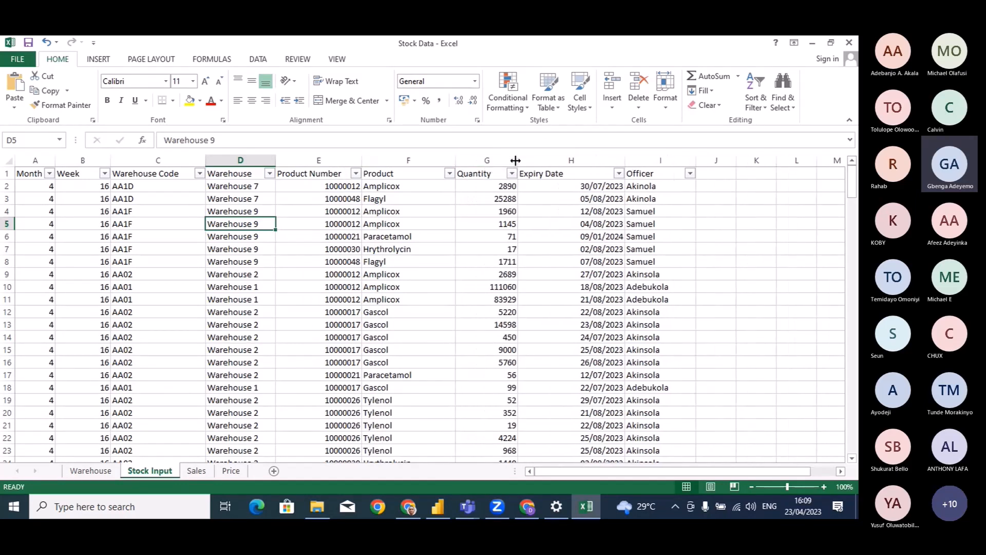
Examine the Quantity, Expiry Date, Officer and Week data on the Stock Input sheet
{"action": "left_click", "coordinate": [485, 175]}
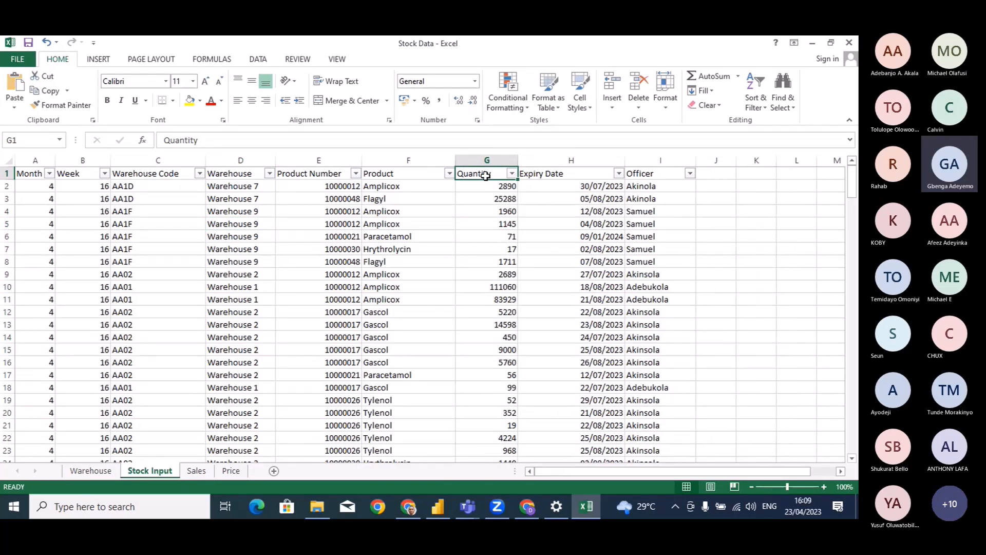
{"action": "left_click", "coordinate": [783, 247]}
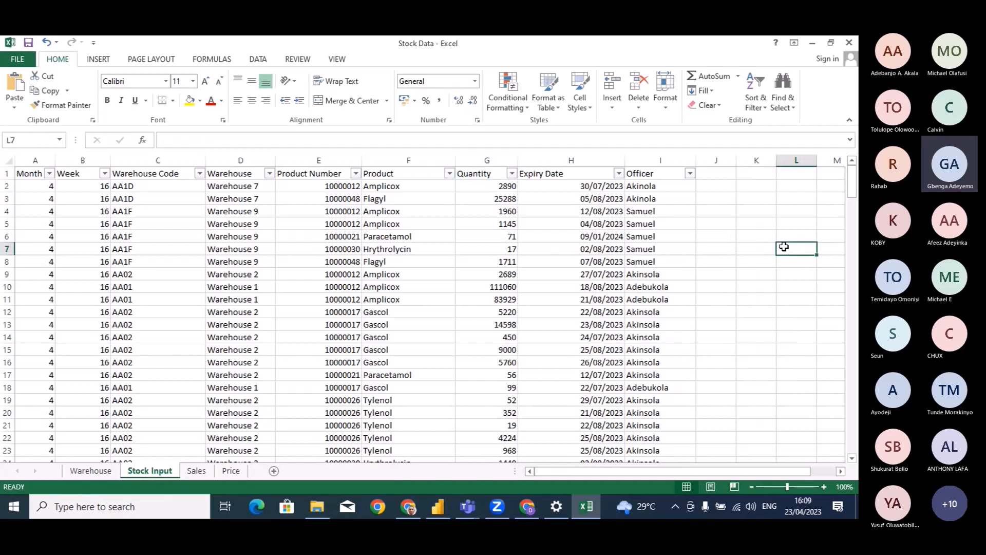
{"action": "left_click", "coordinate": [541, 197]}
{"action": "left_click", "coordinate": [565, 187]}
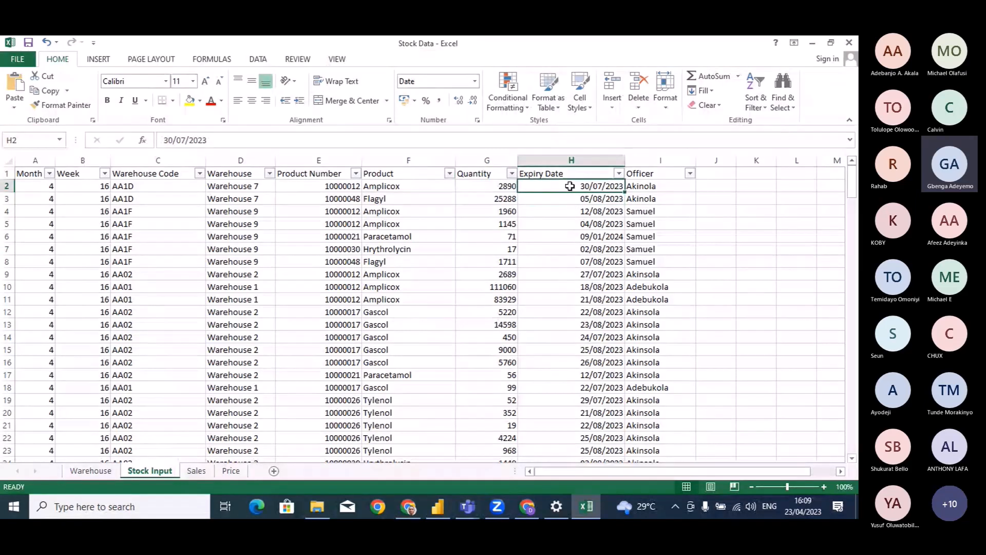
{"action": "left_click", "coordinate": [649, 188]}
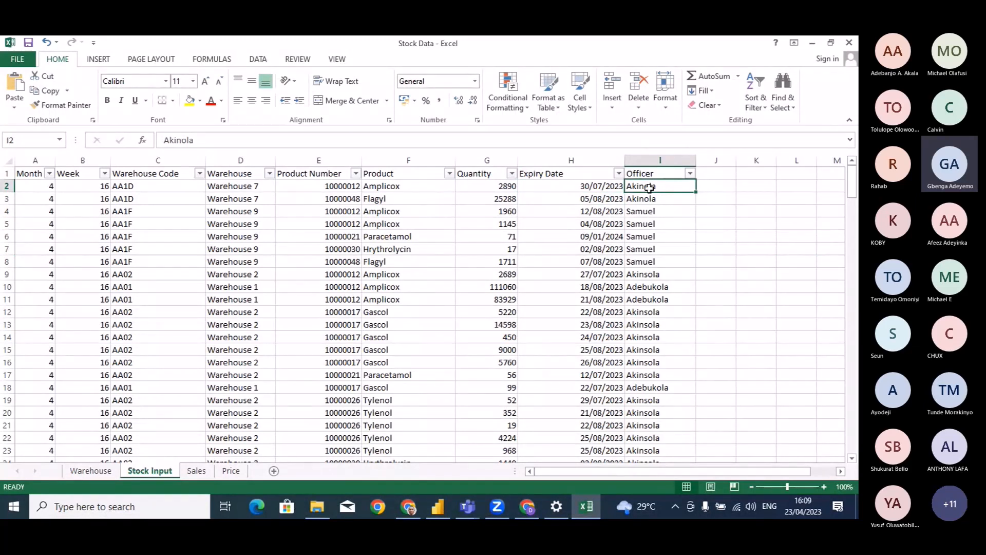
{"action": "left_click", "coordinate": [59, 263]}
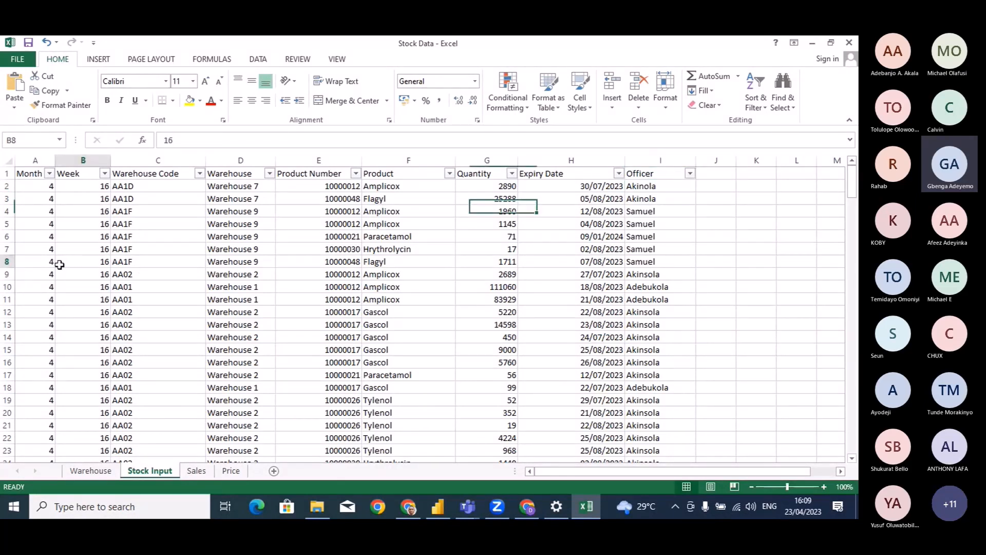
{"action": "left_click", "coordinate": [90, 238]}
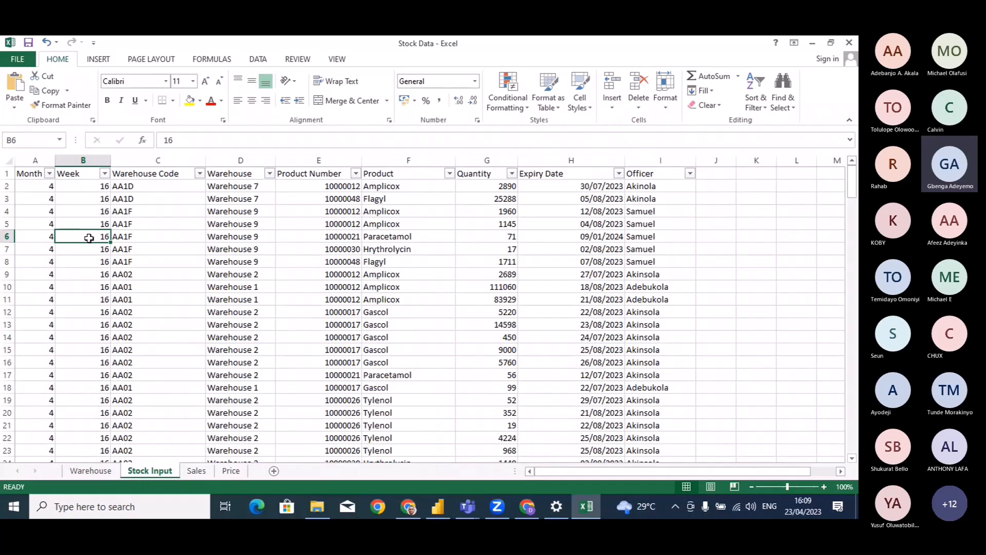
Go to the Sales sheet and widen its Product Number column to fit the header
{"action": "left_click", "coordinate": [196, 470]}
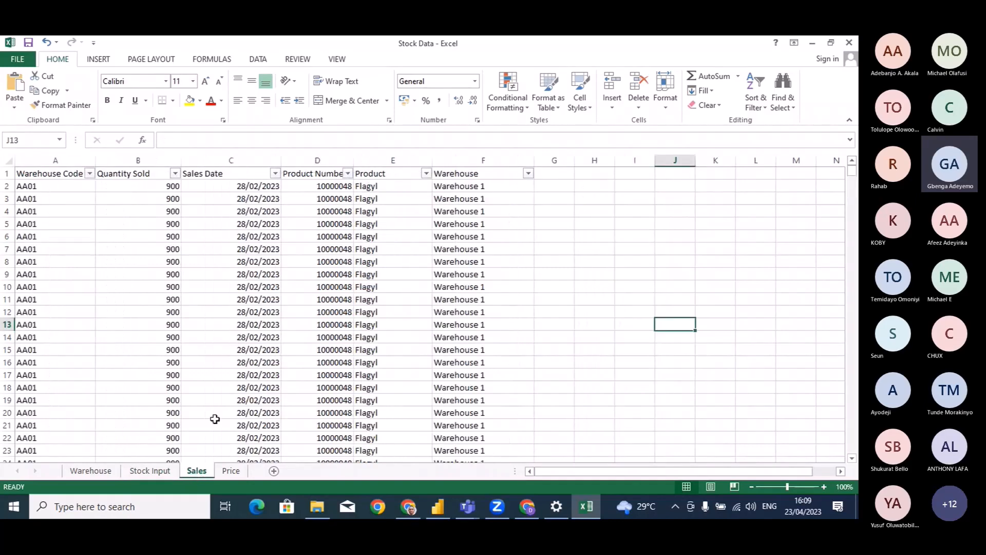
{"action": "left_click", "coordinate": [621, 274]}
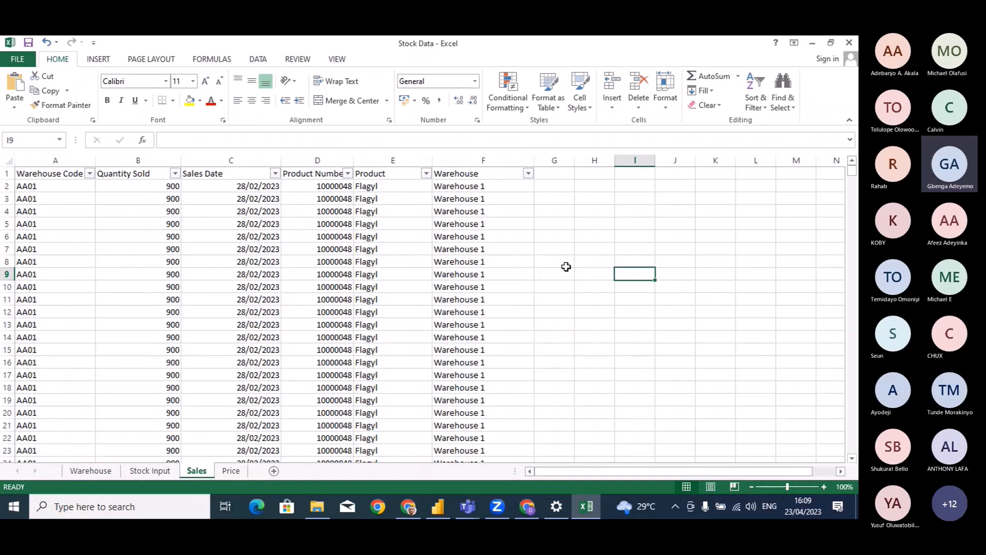
{"action": "left_click_drag", "start_coordinate": [353, 161], "coordinate": [369, 161]}
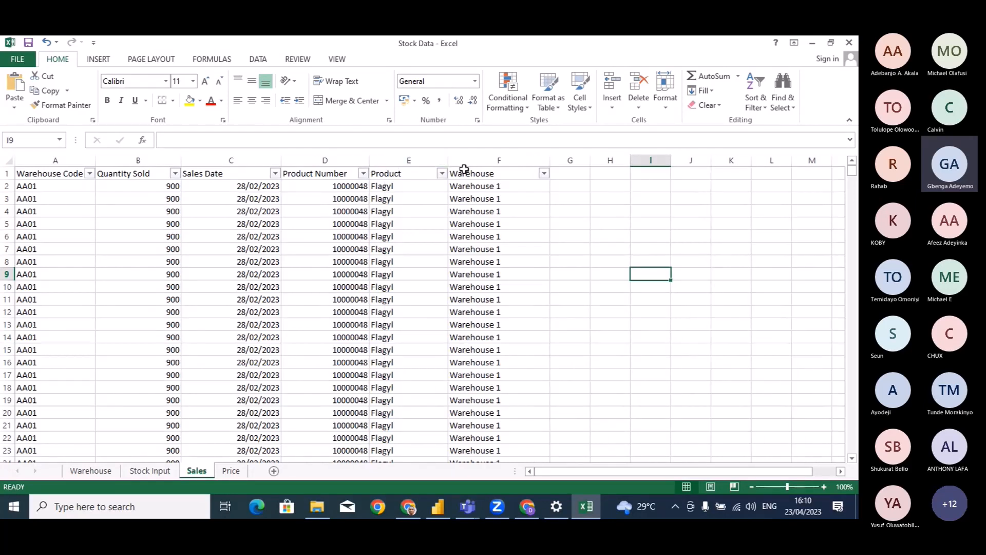
{"action": "left_click", "coordinate": [536, 175]}
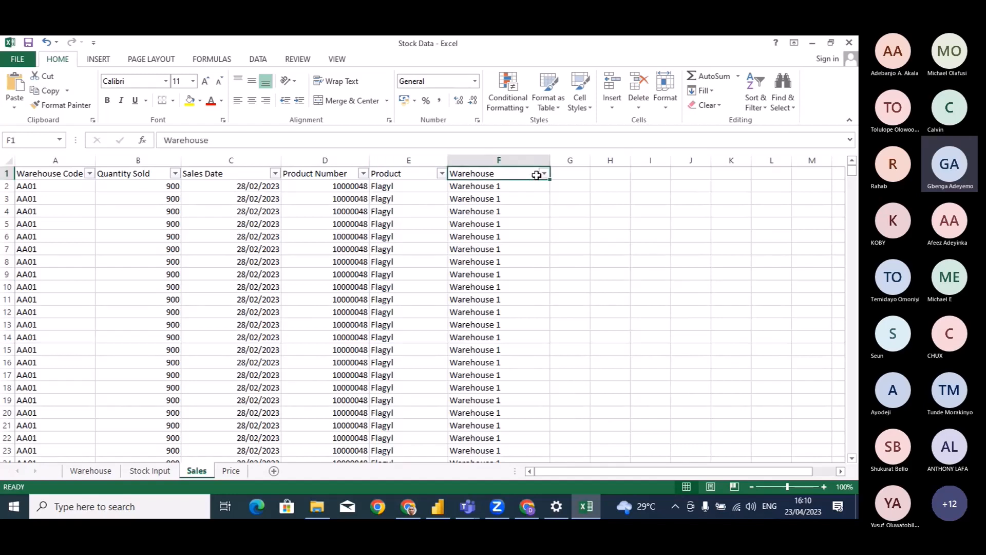
{"action": "left_click", "coordinate": [582, 188]}
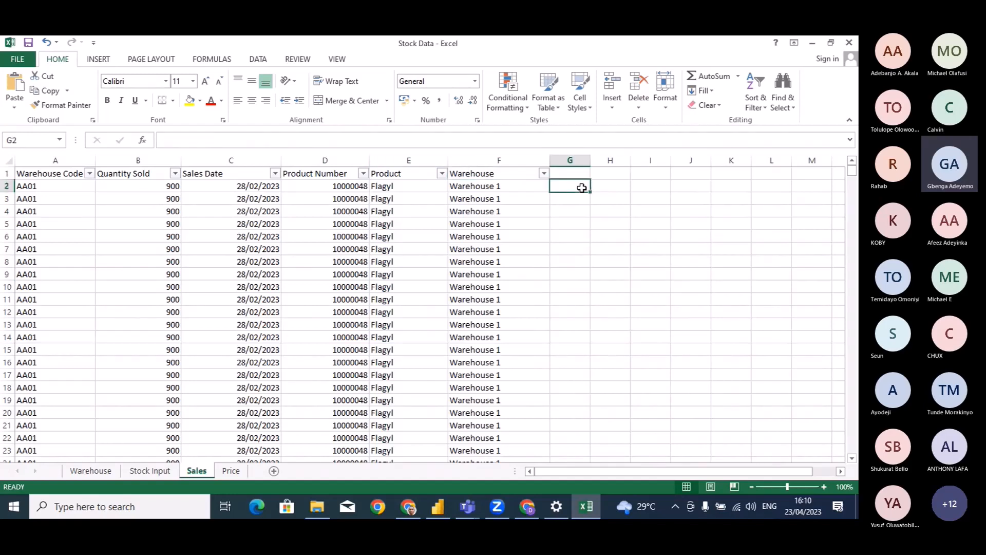
Go to the Price sheet and examine its price, currency, shelf life and product columns
{"action": "left_click", "coordinate": [231, 470]}
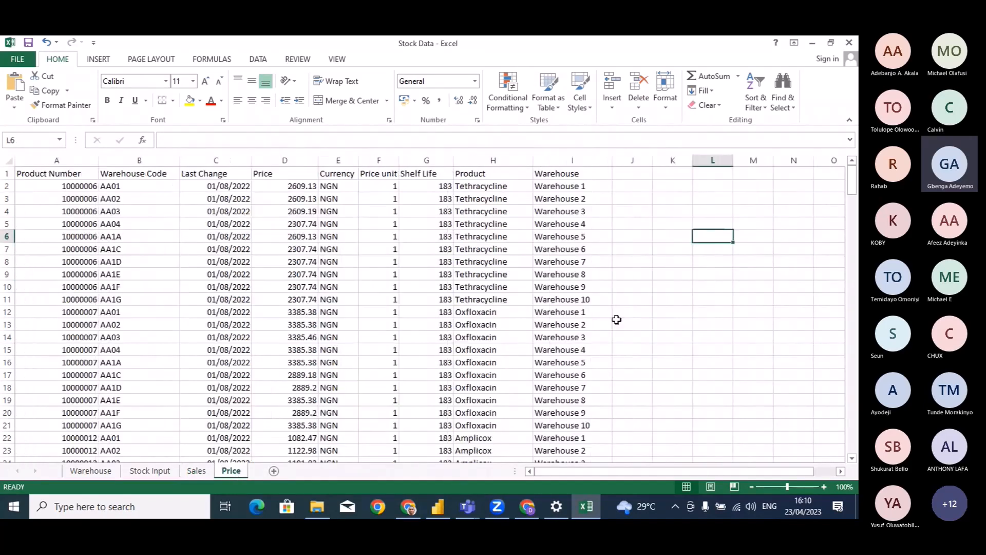
{"action": "left_click", "coordinate": [746, 276]}
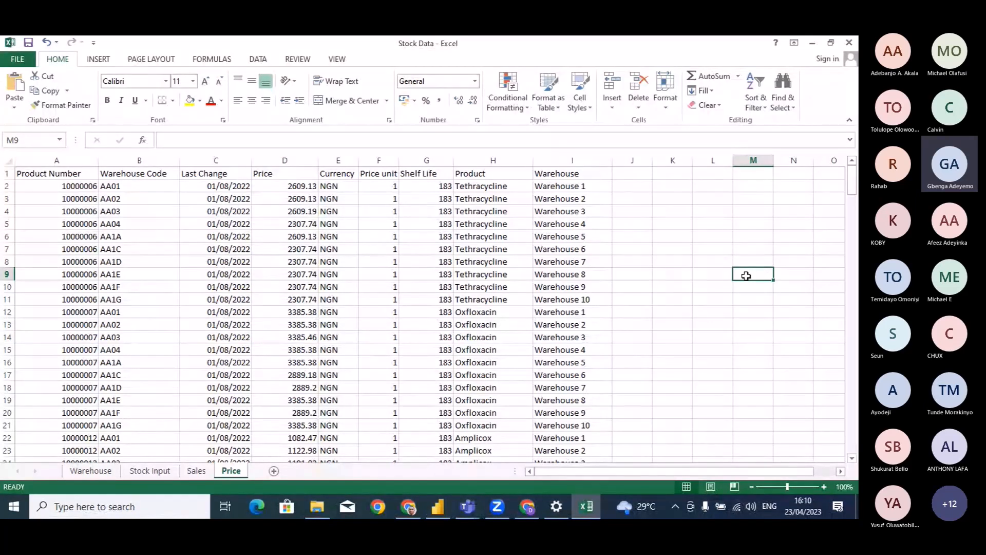
{"action": "left_click", "coordinate": [711, 257]}
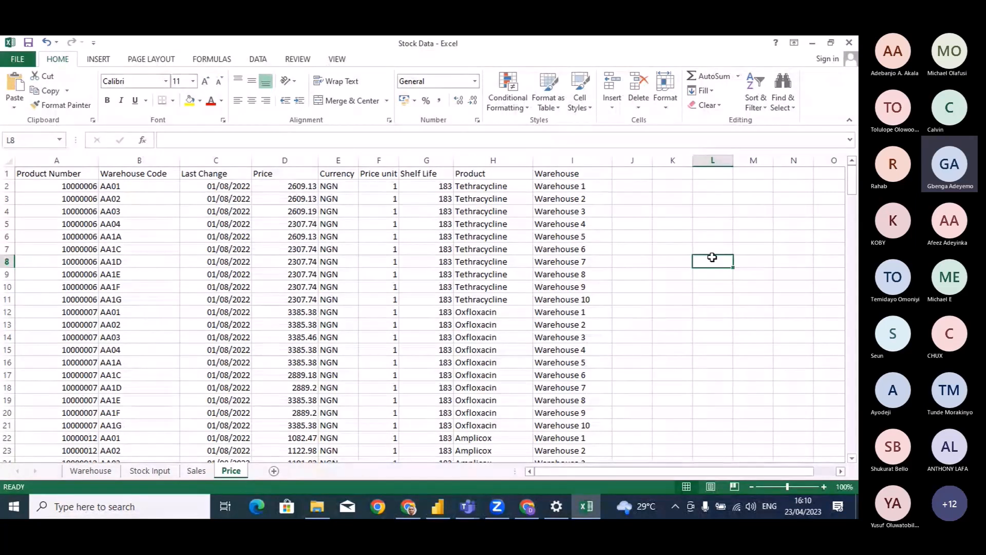
Add filters to the Price sheet's header row and look through the Product filter list without filtering anything
{"action": "left_click", "coordinate": [502, 174]}
{"action": "key", "text": "ctrl+shift+l"}
{"action": "left_click", "coordinate": [527, 174]}
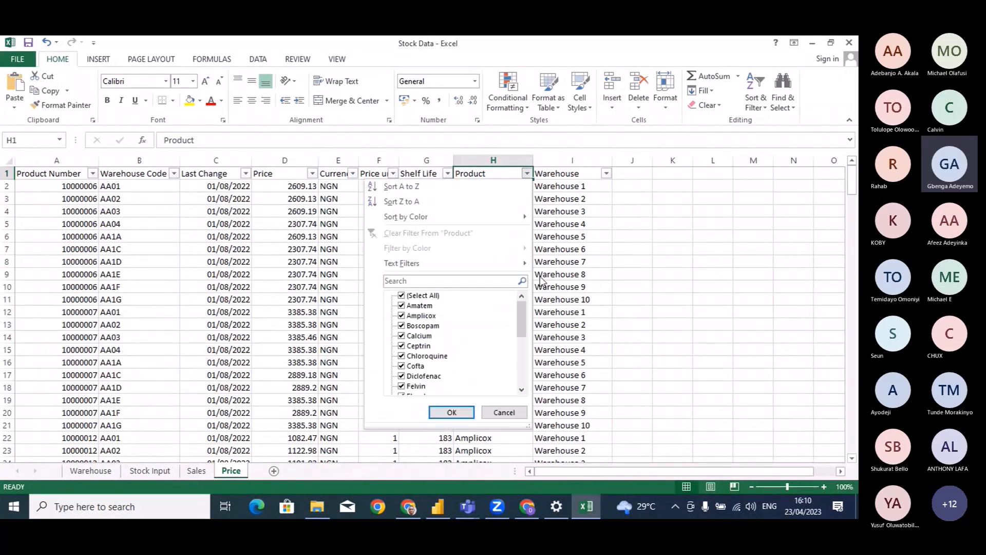
{"action": "left_click_drag", "start_coordinate": [523, 318], "coordinate": [522, 366]}
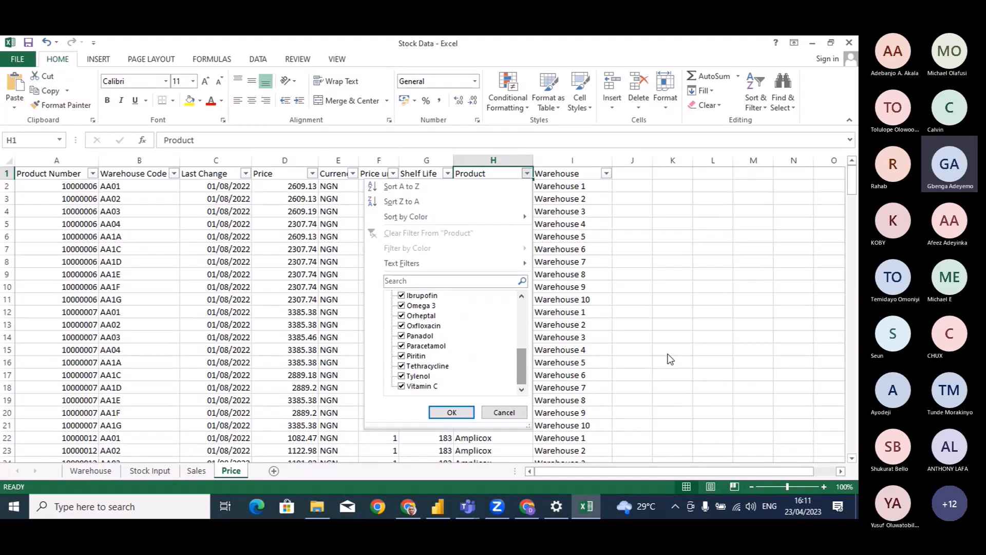
{"action": "left_click", "coordinate": [753, 299]}
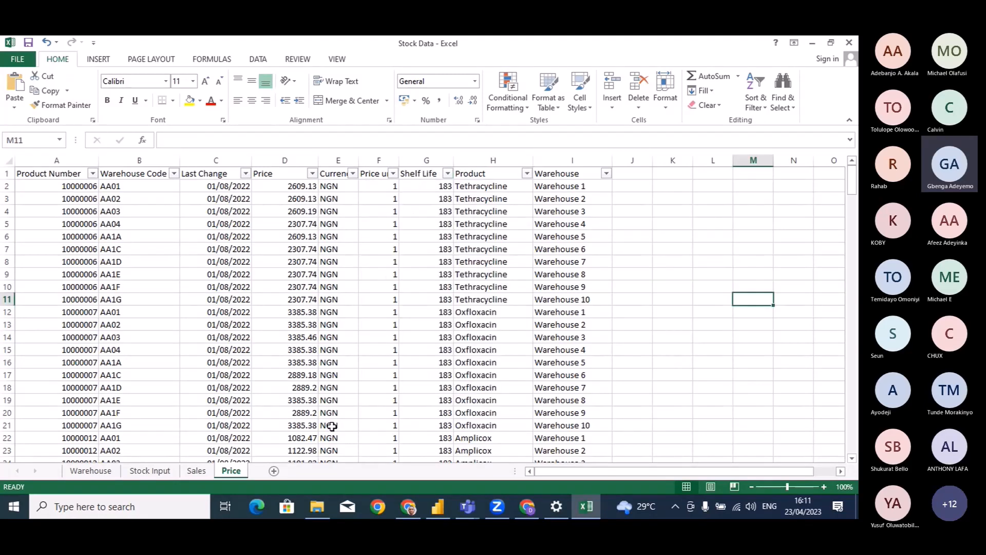
Return to the Warehouse sheet for a last look and launch a new Power BI Desktop window
{"action": "left_click", "coordinate": [90, 470]}
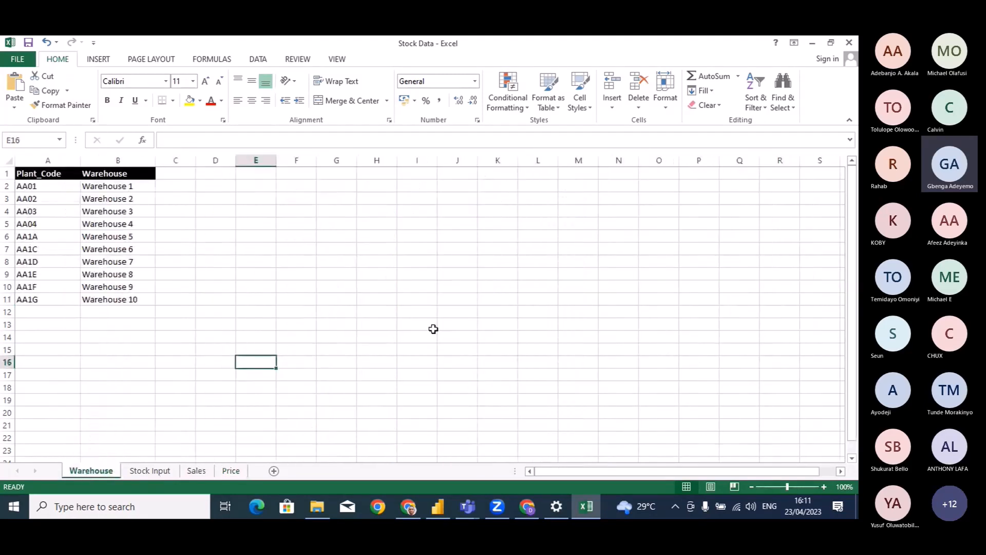
{"action": "left_click", "coordinate": [543, 285]}
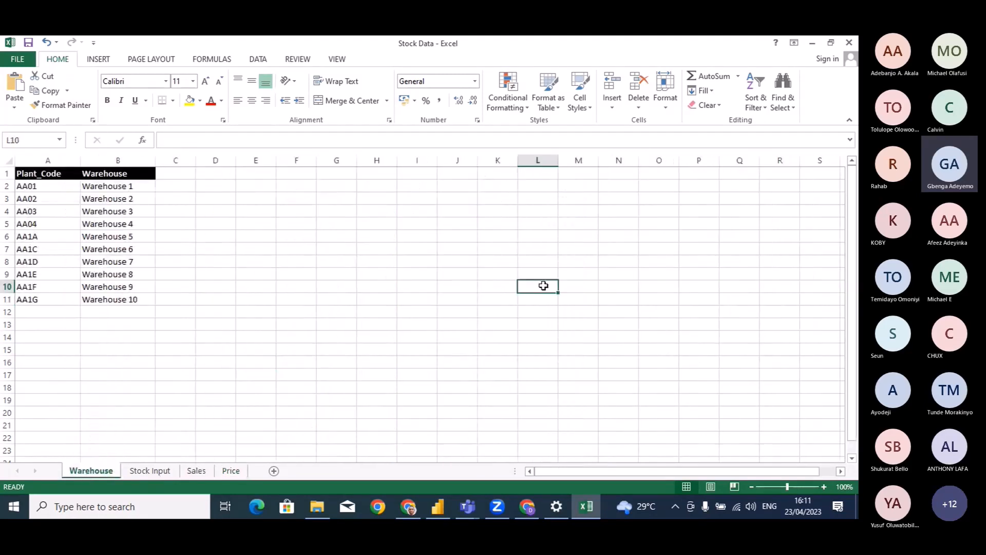
{"action": "left_click", "coordinate": [438, 507]}
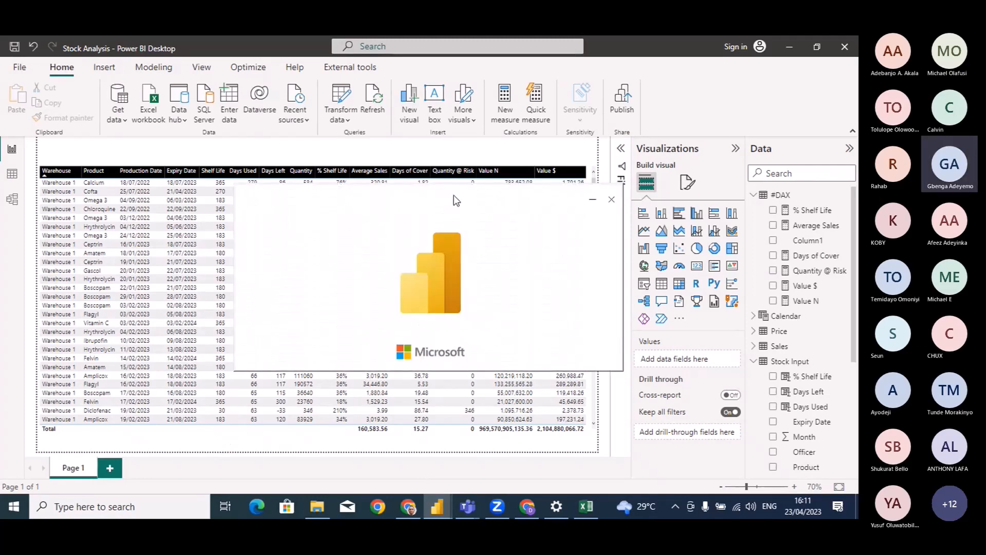
Dismiss the startup pop-up and the welcome screen to reach the blank report
{"action": "left_click_drag", "start_coordinate": [454, 195], "coordinate": [434, 176]}
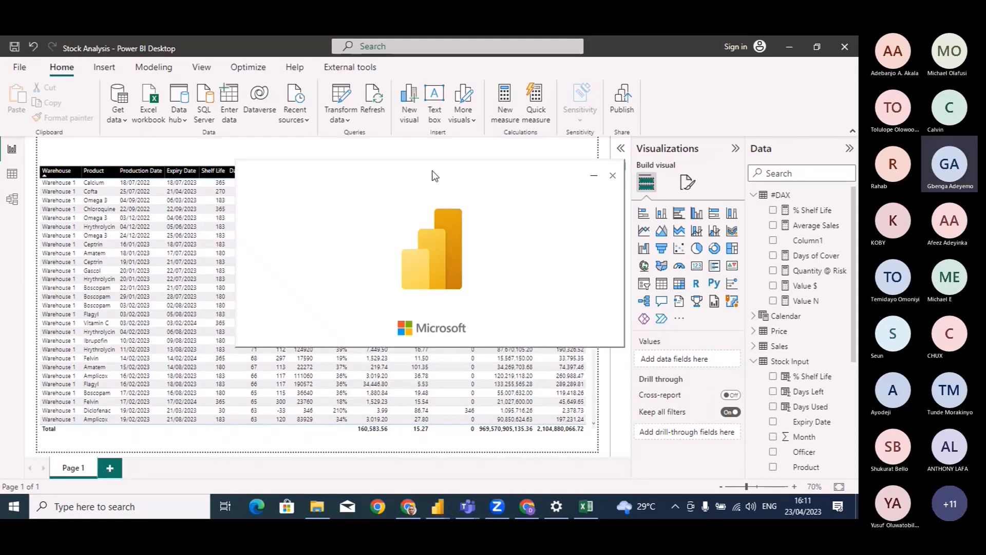
{"action": "left_click_drag", "start_coordinate": [433, 176], "coordinate": [472, 229]}
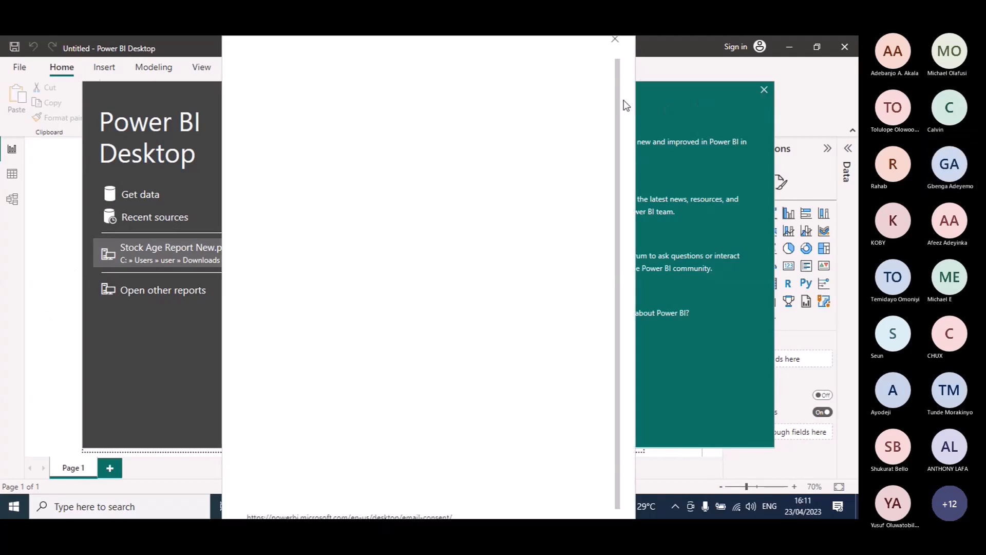
{"action": "left_click", "coordinate": [615, 40]}
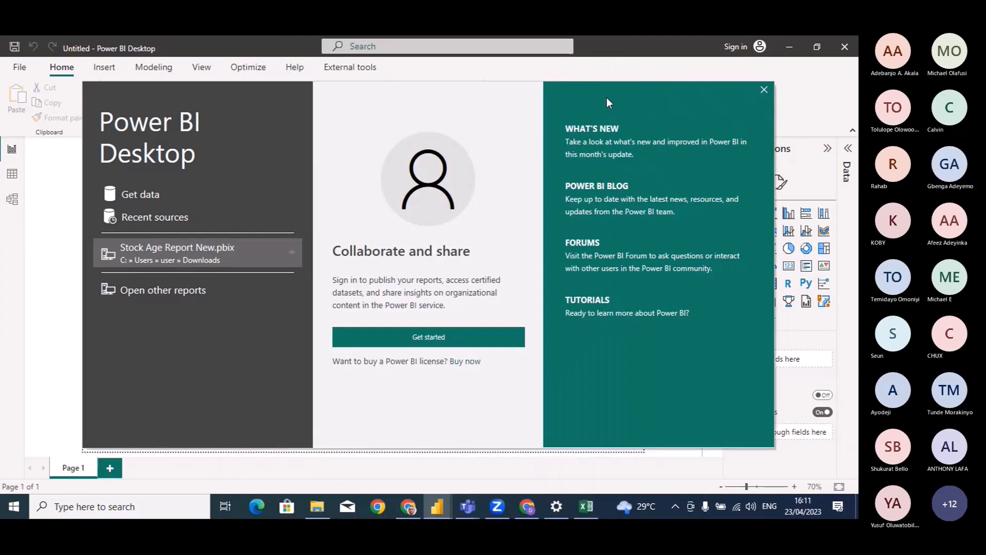
{"action": "left_click", "coordinate": [763, 90]}
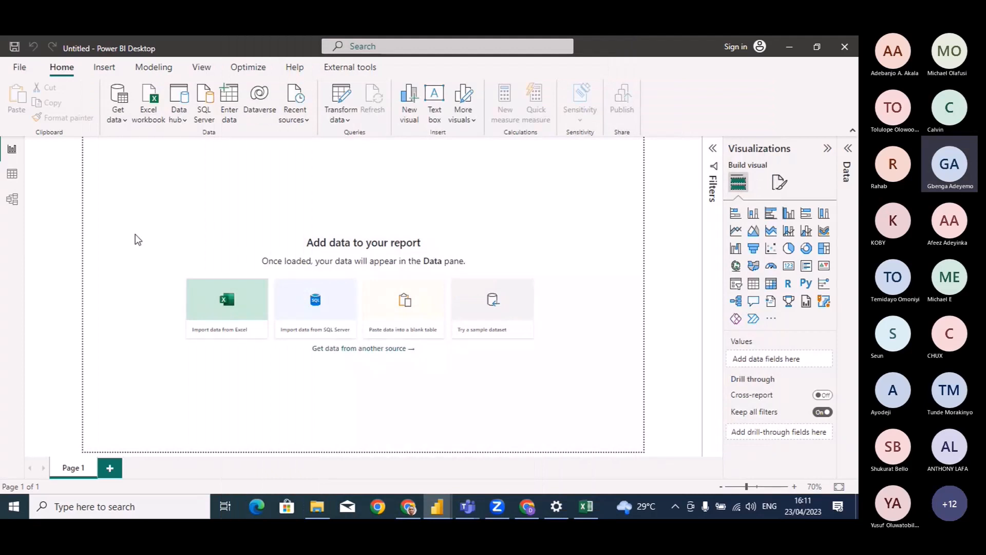
Start an Excel import from the Stock Data workbook in the Logistics folder
{"action": "left_click", "coordinate": [148, 109]}
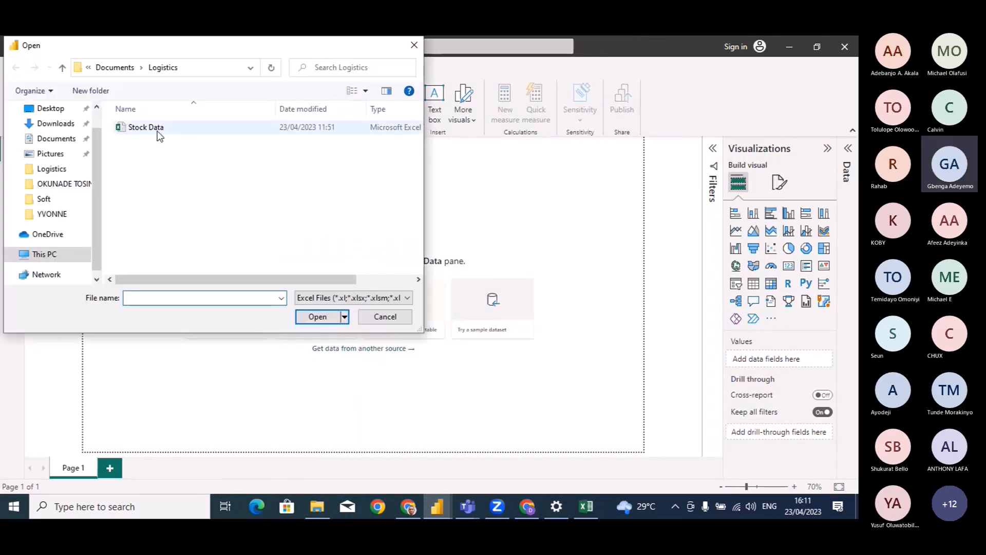
{"action": "left_click", "coordinate": [166, 128]}
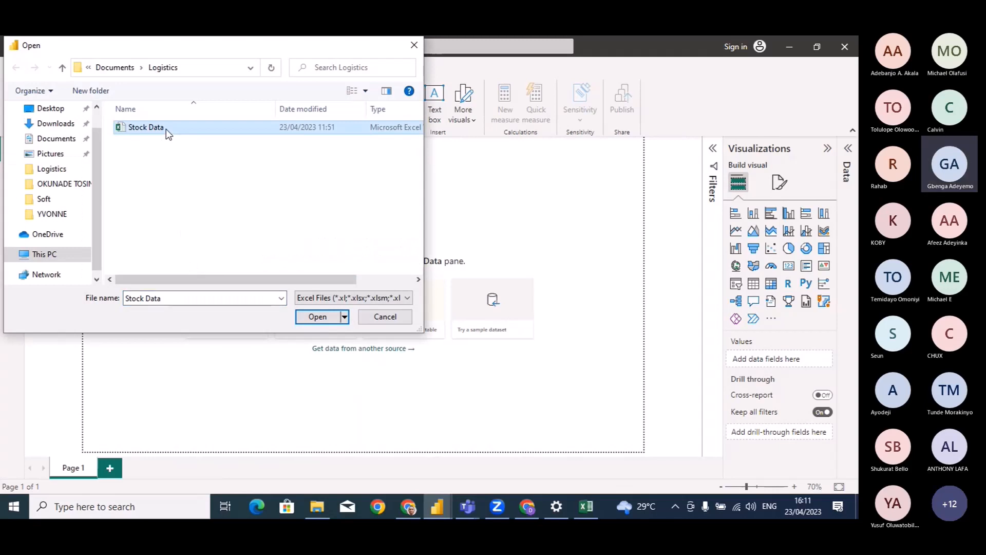
{"action": "double_click", "coordinate": [165, 128]}
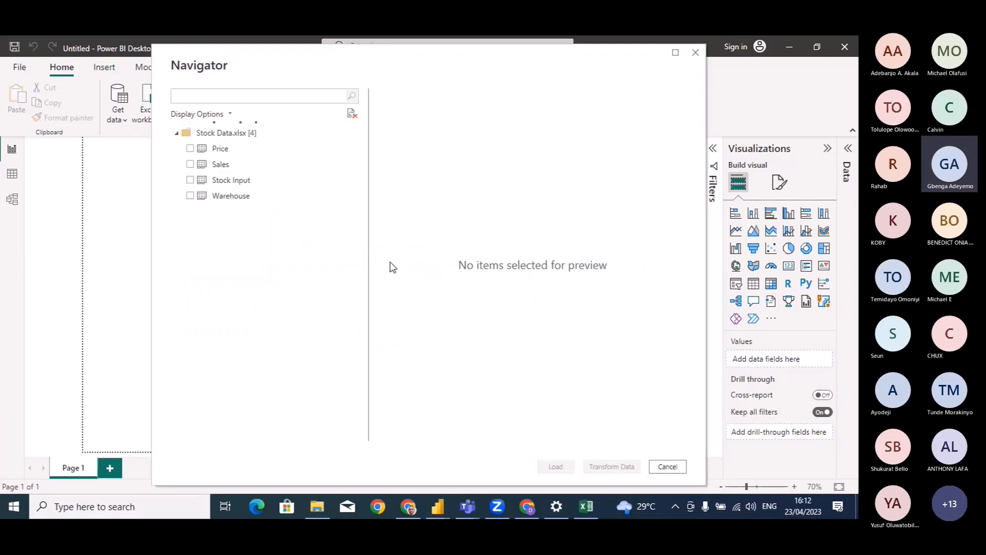
Select the Price, Sales, Stock Input and Warehouse sheets and bring them into Power Query Editor for transformation
{"action": "left_click", "coordinate": [190, 148]}
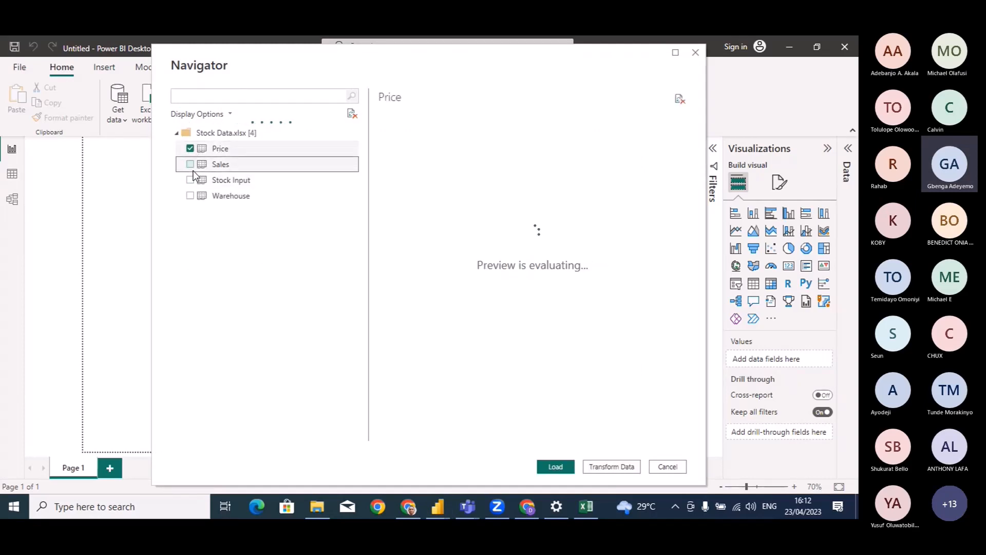
{"action": "left_click", "coordinate": [190, 164]}
{"action": "left_click", "coordinate": [190, 180]}
{"action": "left_click", "coordinate": [190, 195]}
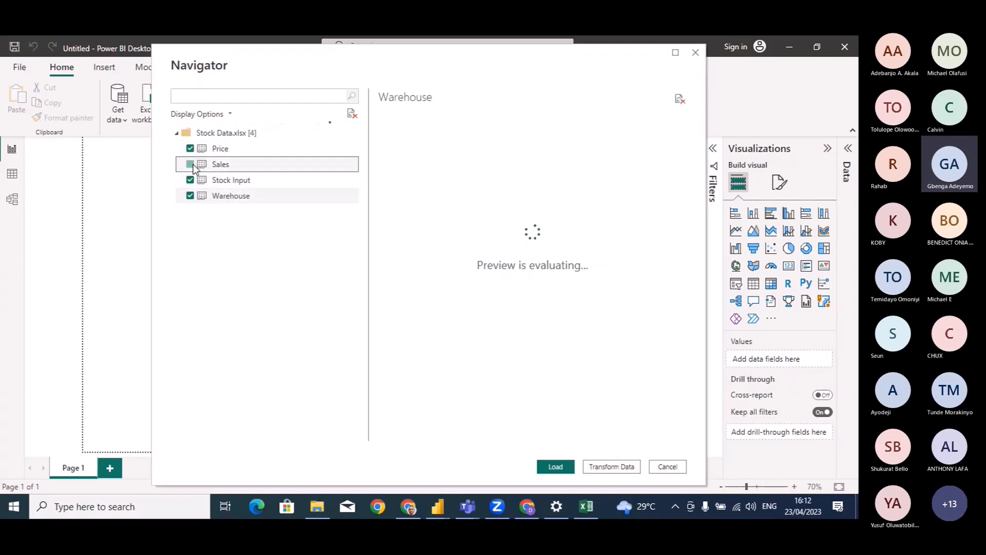
{"action": "left_click", "coordinate": [216, 164]}
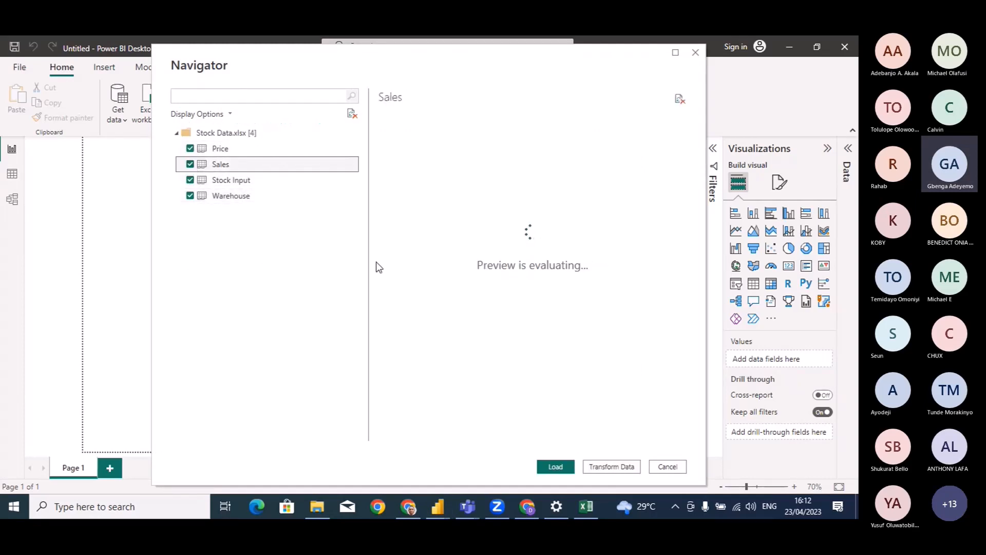
{"action": "left_click", "coordinate": [614, 466]}
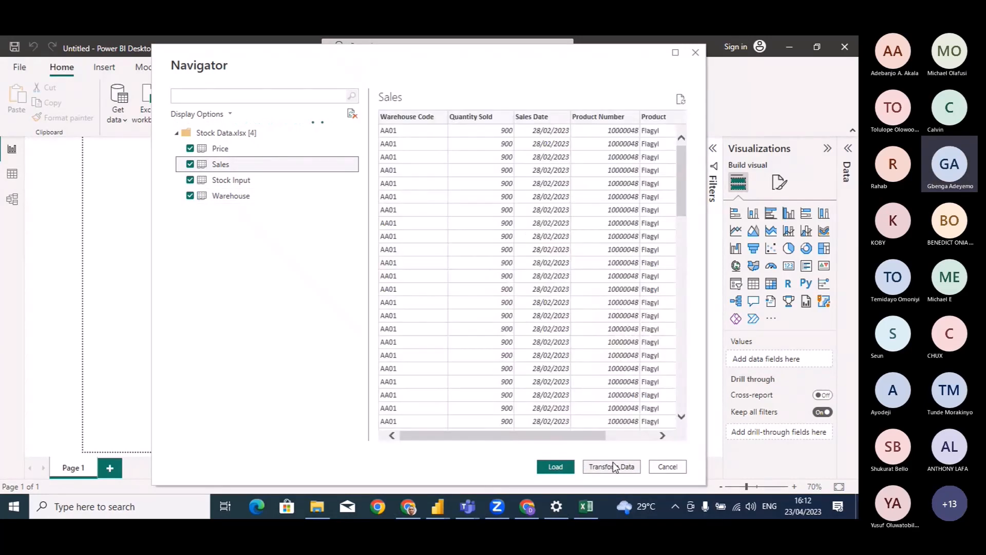
{"action": "left_click", "coordinate": [621, 465]}
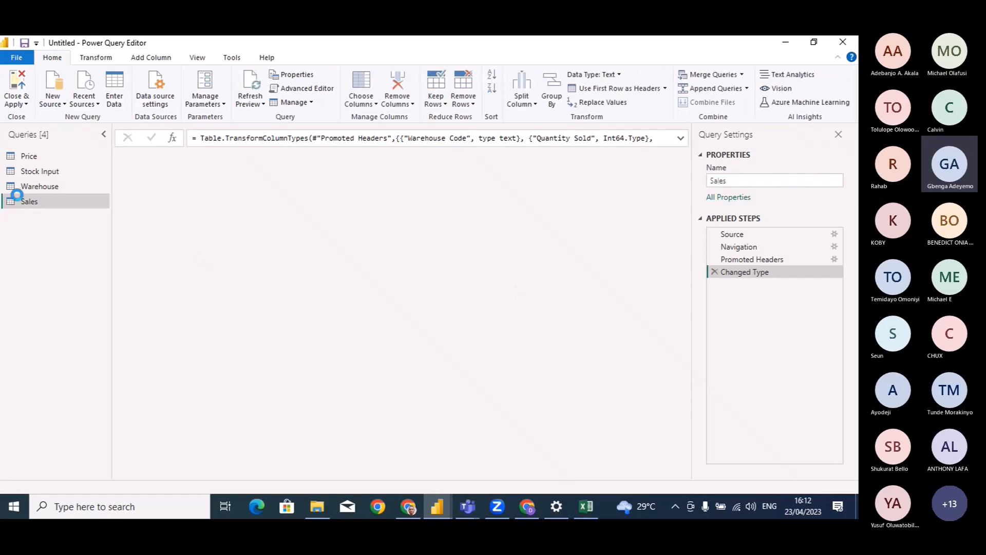
Set the Price query's Product Number column to the Text data type, replacing the existing conversion, and check its remaining columns
{"action": "left_click", "coordinate": [41, 157]}
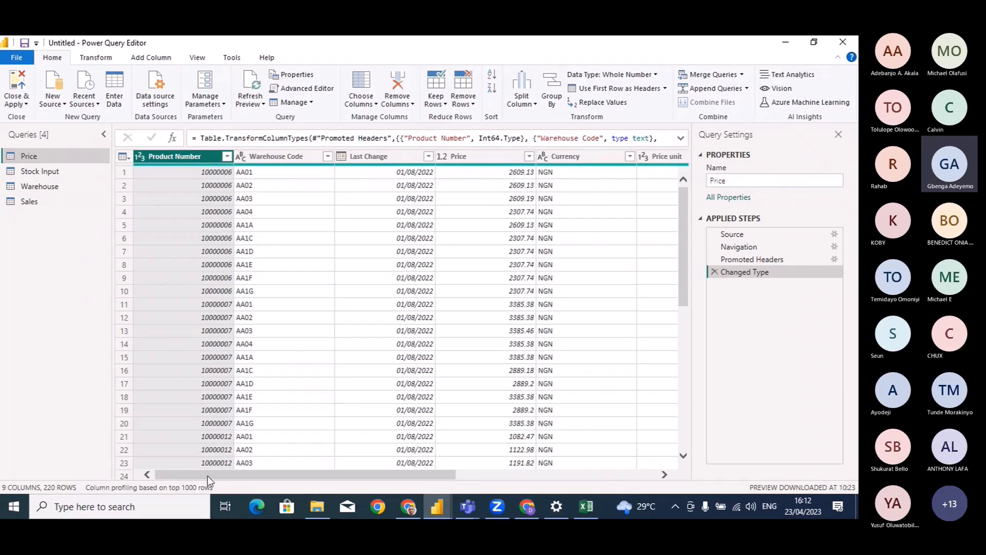
{"action": "left_click", "coordinate": [141, 156]}
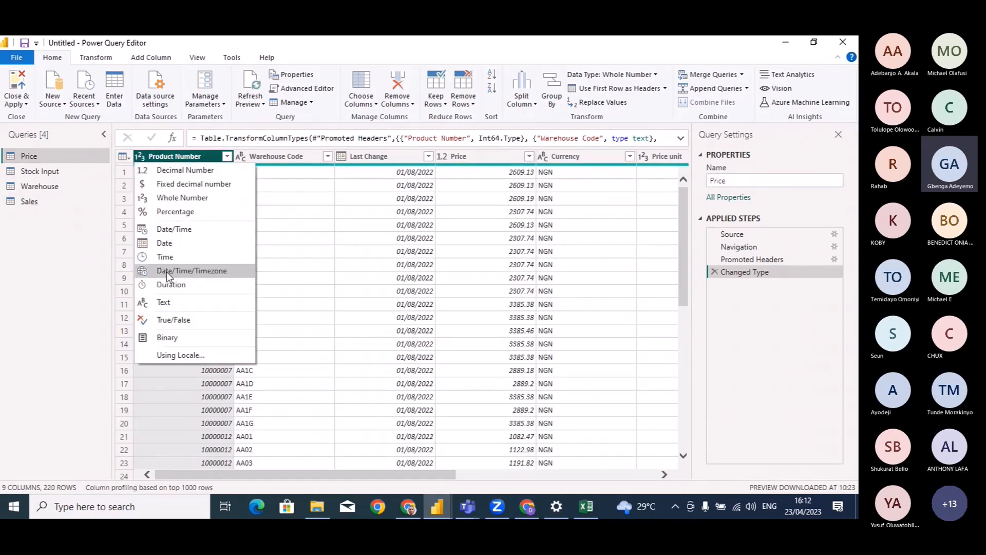
{"action": "left_click", "coordinate": [175, 307]}
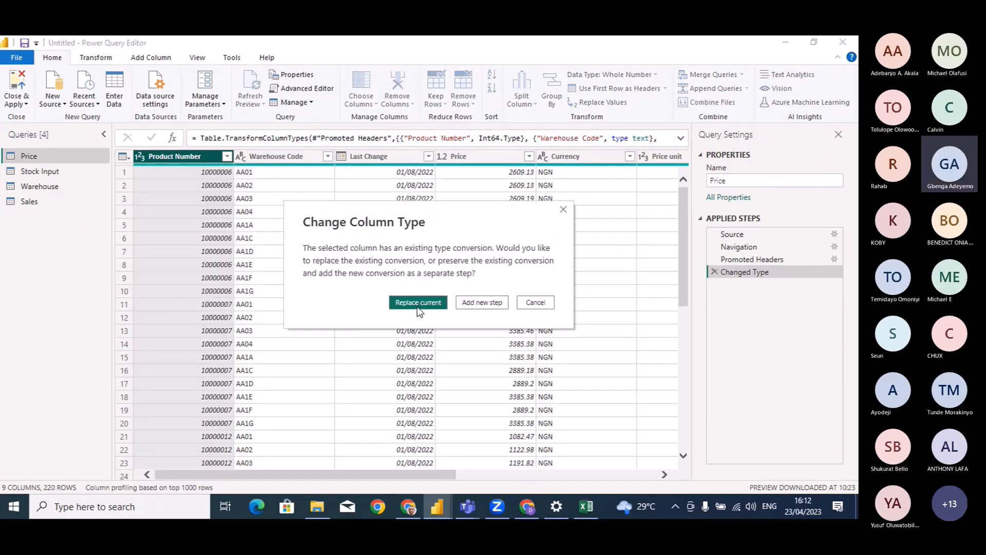
{"action": "left_click", "coordinate": [417, 306]}
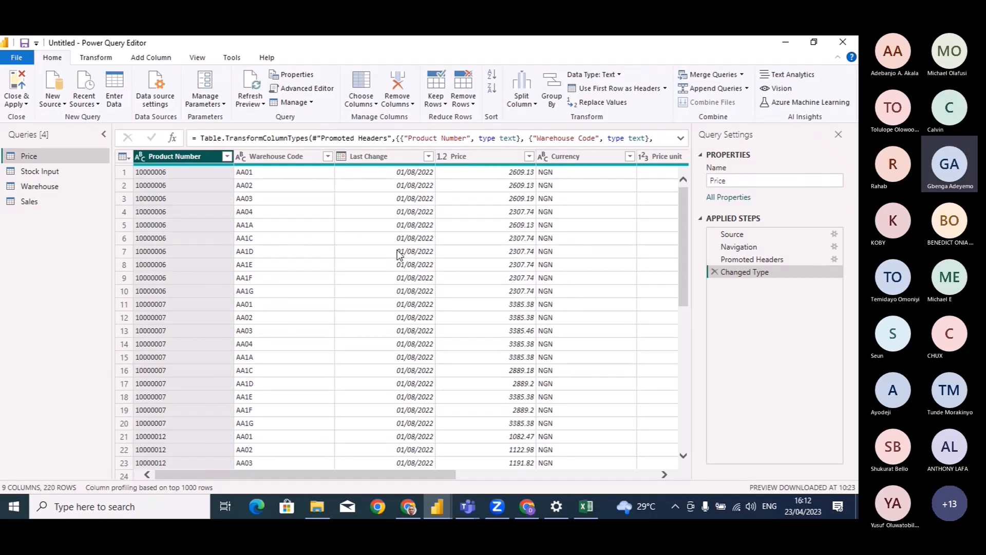
{"action": "left_click_drag", "start_coordinate": [284, 474], "coordinate": [470, 477]}
Set the Stock Input query's Product Number column to Text, replacing the current conversion, and check its remaining columns
{"action": "left_click", "coordinate": [36, 175]}
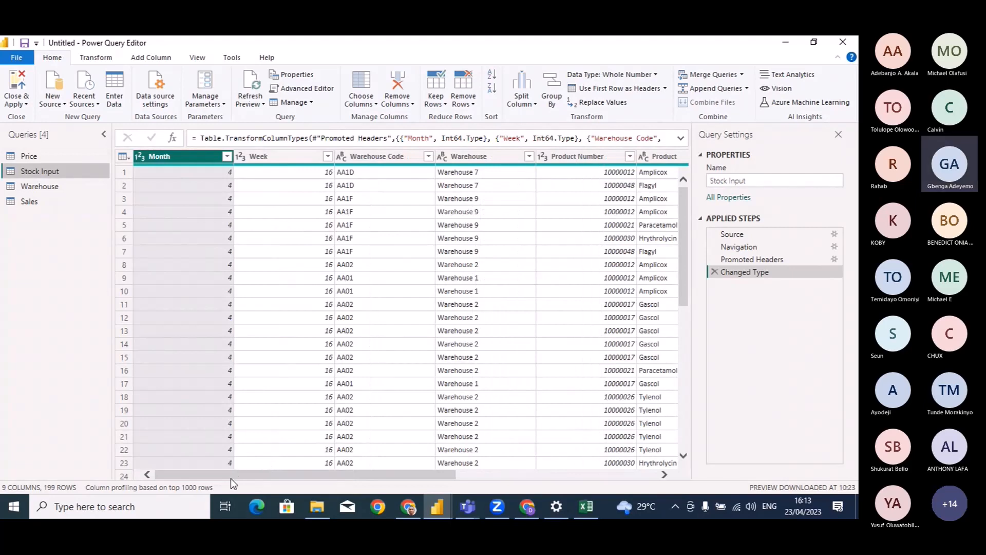
{"action": "left_click_drag", "start_coordinate": [230, 479], "coordinate": [331, 486]}
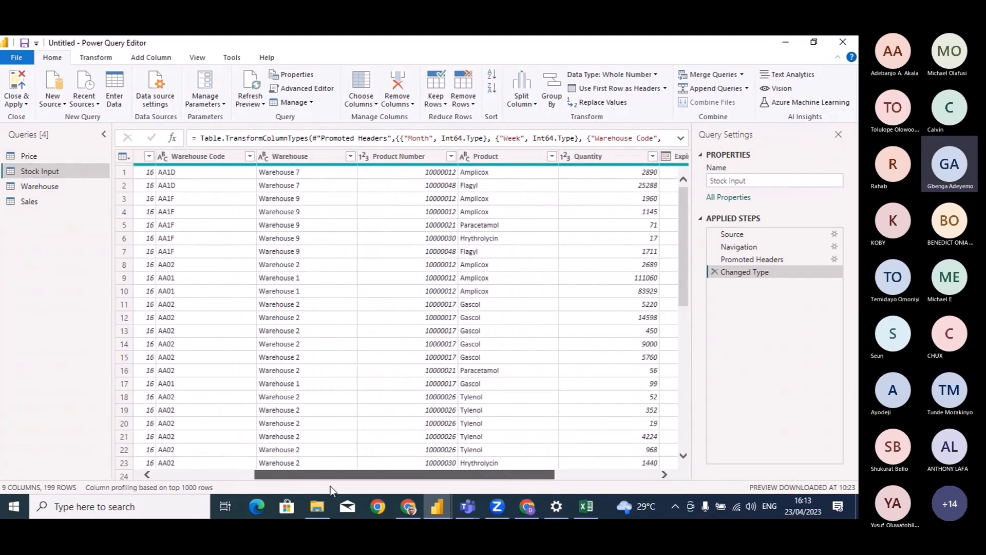
{"action": "left_click", "coordinate": [365, 156]}
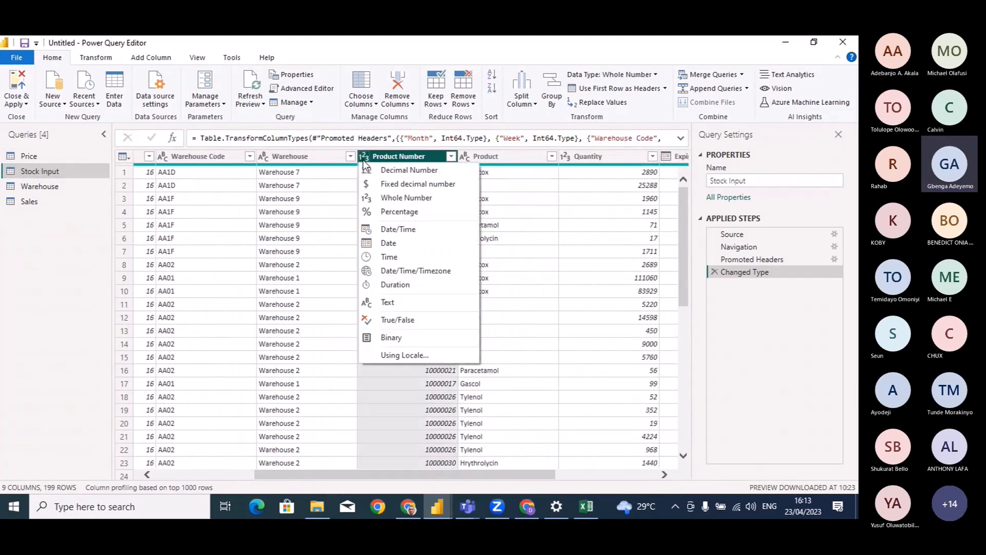
{"action": "left_click", "coordinate": [396, 303]}
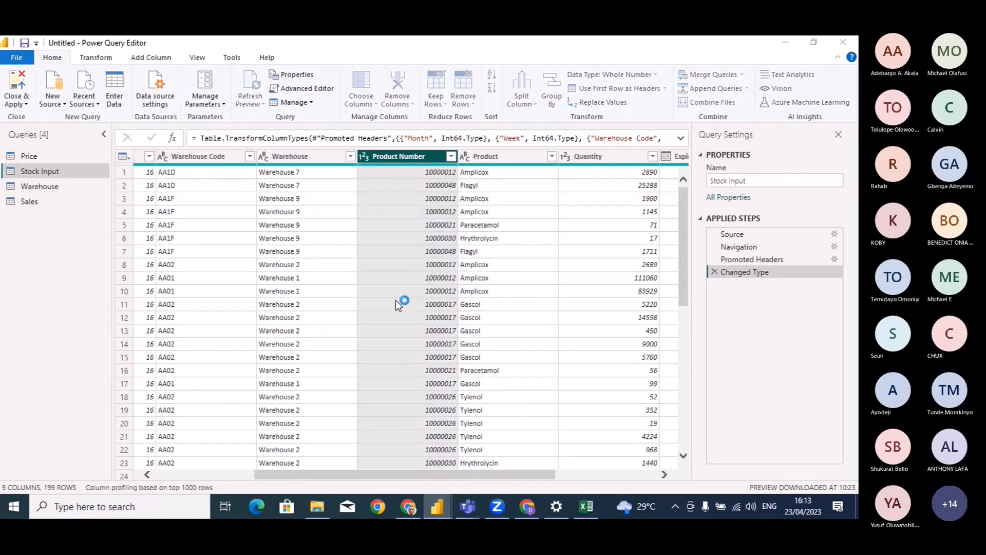
{"action": "left_click", "coordinate": [410, 303]}
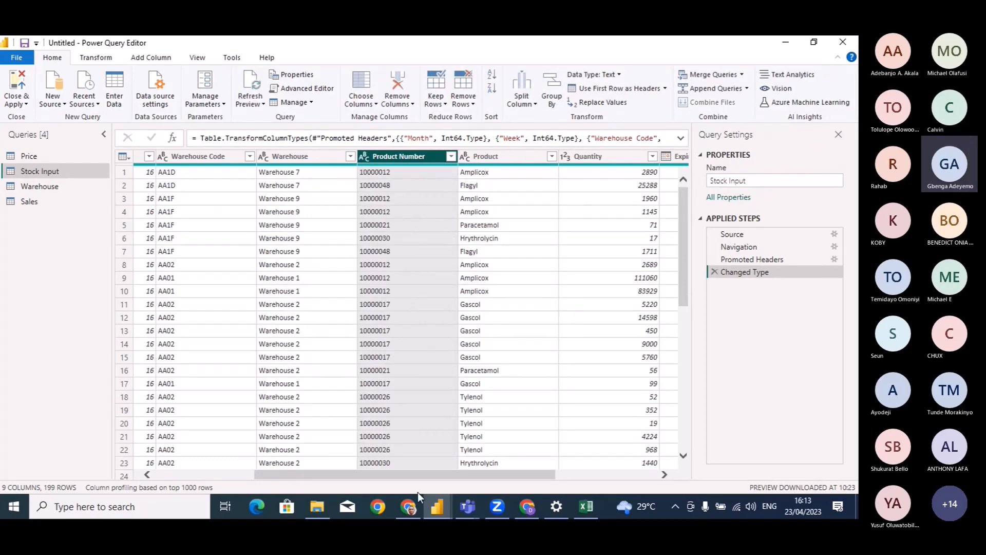
{"action": "left_click_drag", "start_coordinate": [414, 473], "coordinate": [526, 475]}
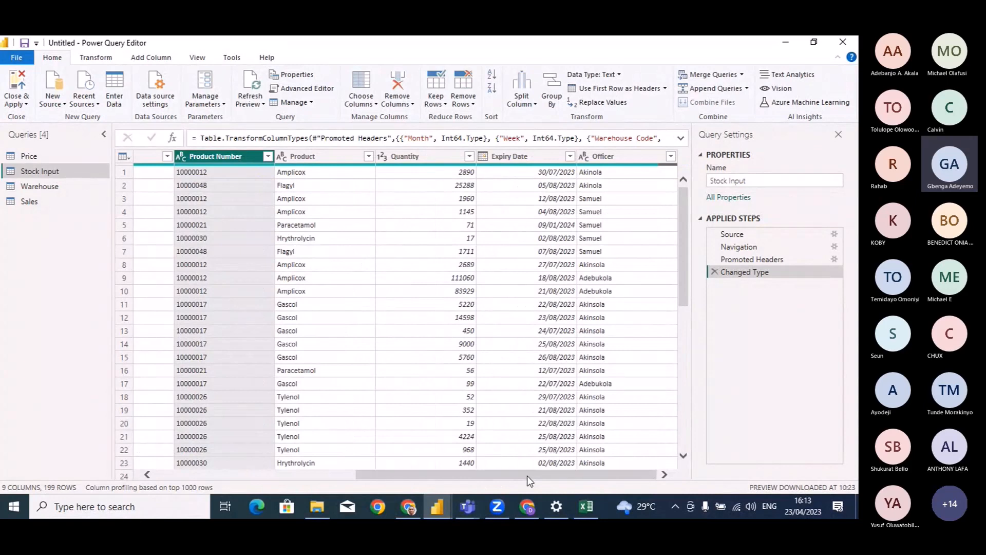
Promote the first row of the Warehouse query to column headers
{"action": "left_click", "coordinate": [37, 187]}
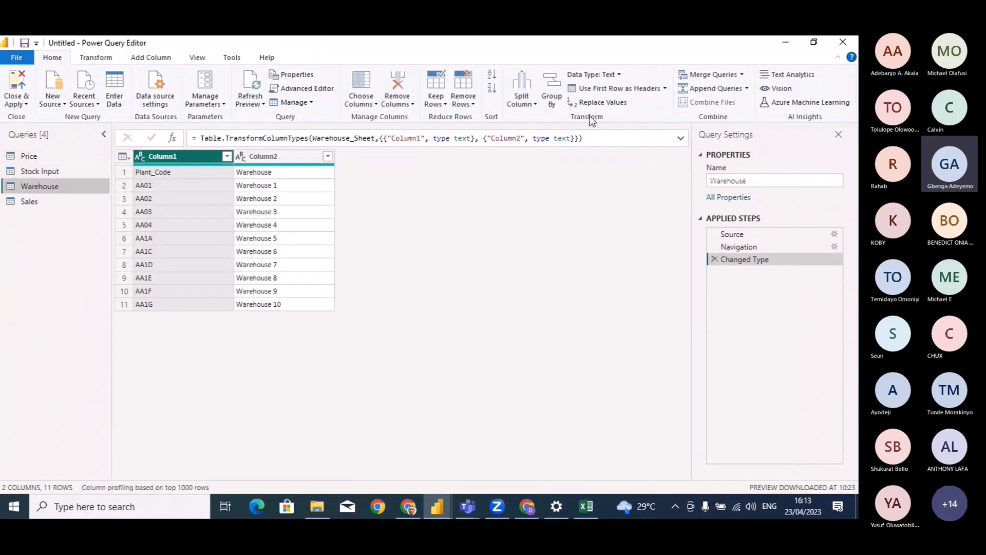
{"action": "left_click", "coordinate": [628, 91]}
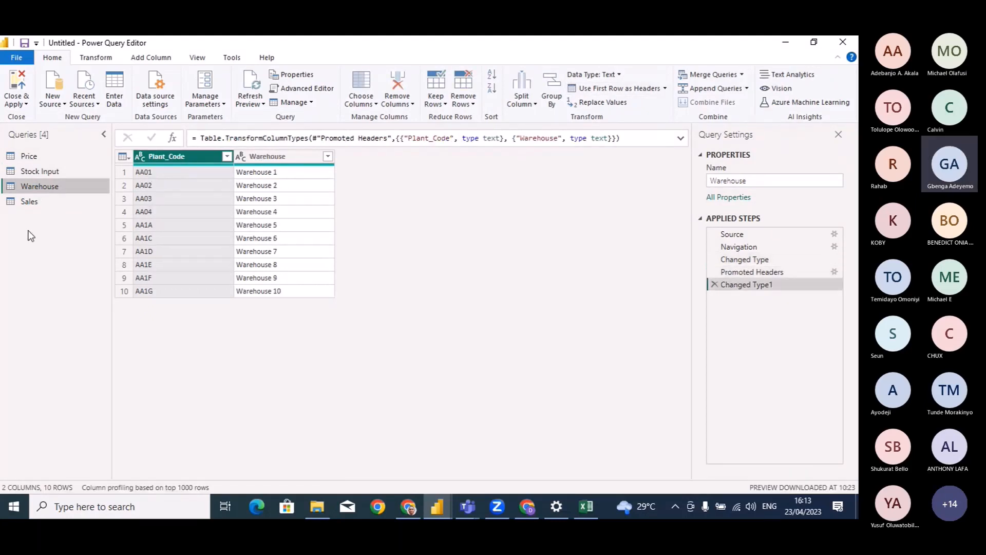
Check the Sales query's columns, and apply the query changes to load all four tables into the report
{"action": "left_click", "coordinate": [23, 200]}
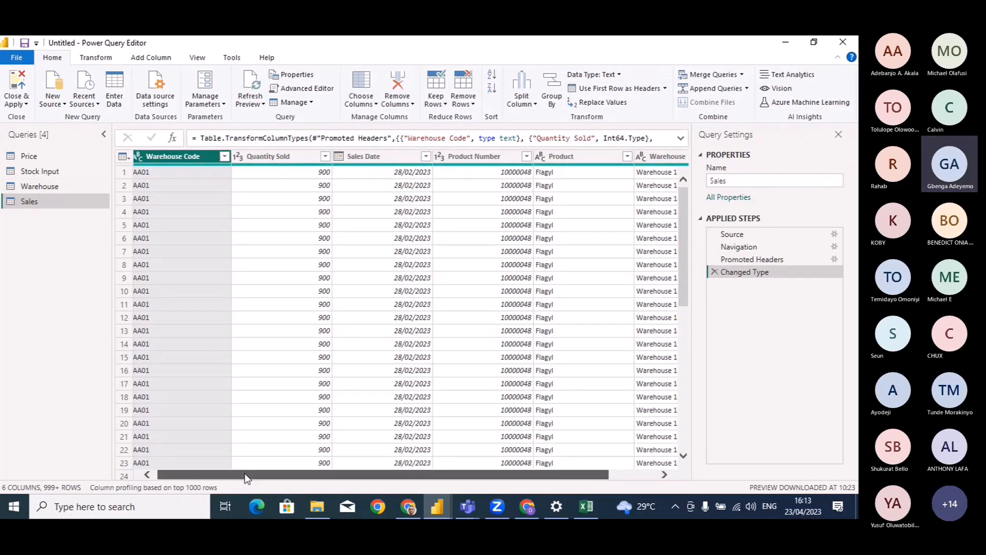
{"action": "left_click_drag", "start_coordinate": [244, 473], "coordinate": [347, 475]}
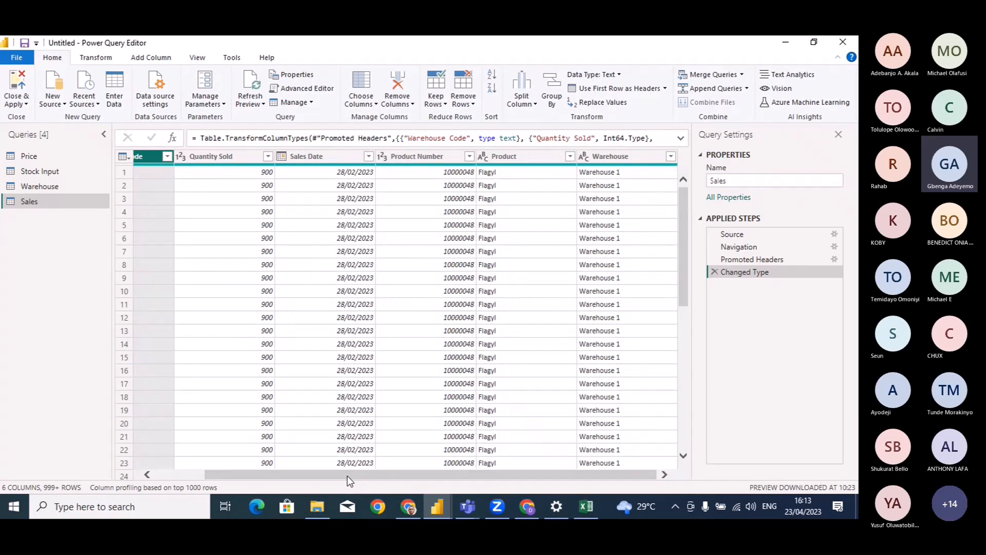
{"action": "left_click", "coordinate": [23, 105]}
{"action": "left_click", "coordinate": [32, 112]}
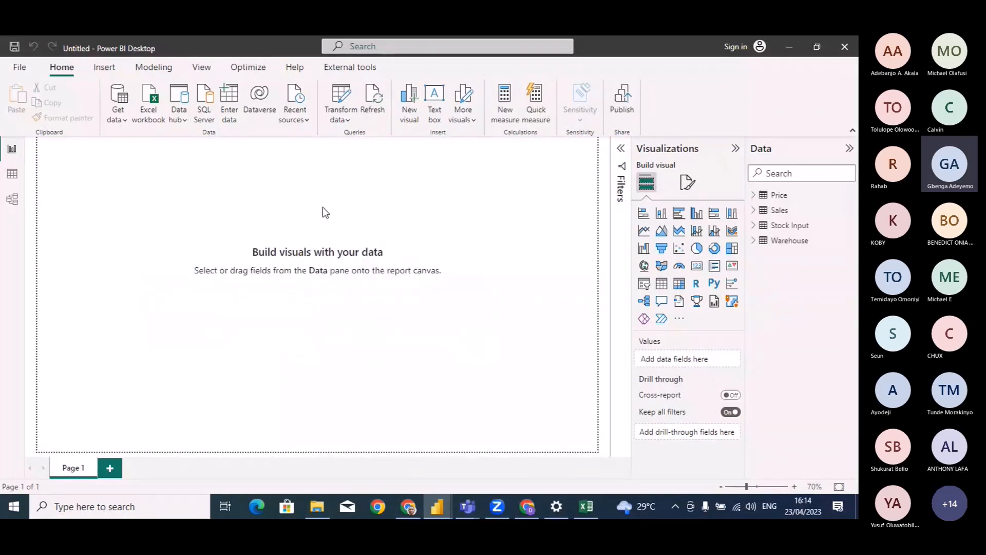
Display the data model with the Data and Properties panes collapsed, and review the tables and their relationships
{"action": "left_click", "coordinate": [11, 198]}
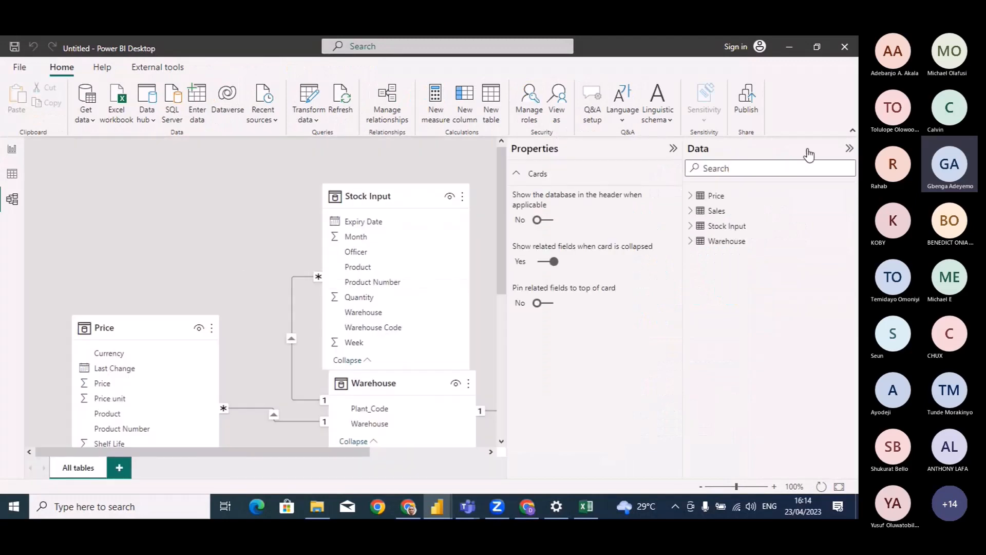
{"action": "left_click", "coordinate": [848, 149]}
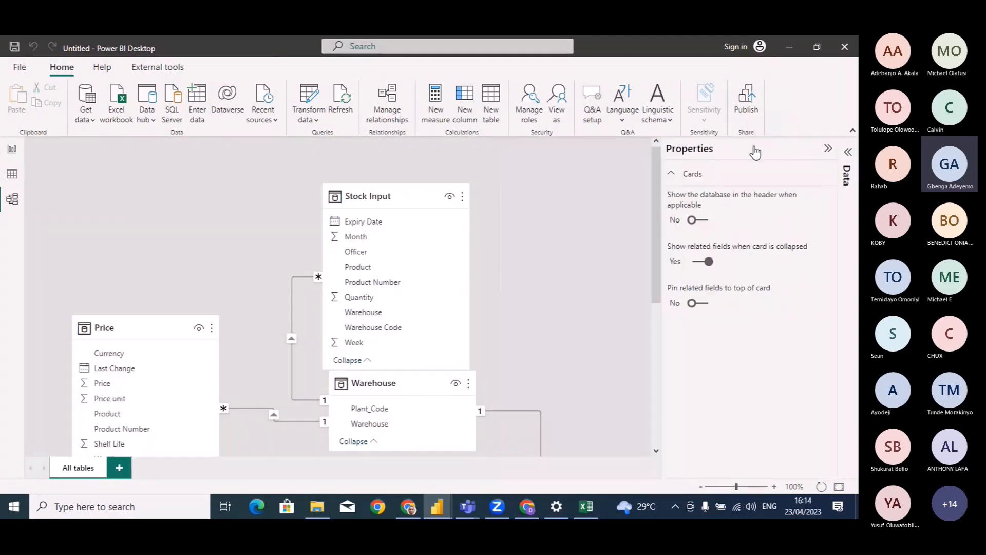
{"action": "left_click", "coordinate": [827, 149]}
{"action": "scroll", "coordinate": [609, 337], "scroll_direction": "down", "scroll_amount": 4}
{"action": "scroll", "coordinate": [609, 337], "scroll_direction": "down", "scroll_amount": 2}
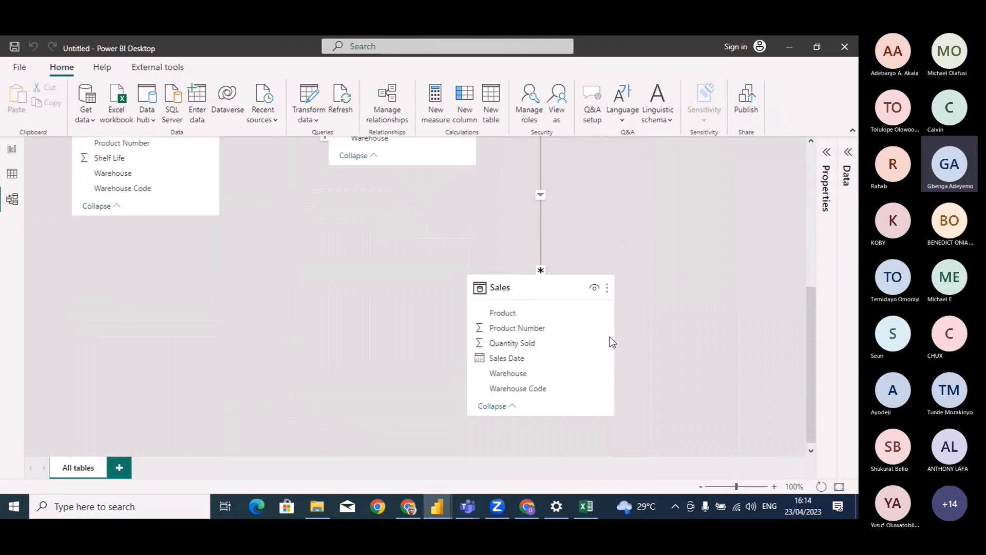
{"action": "scroll", "coordinate": [609, 337], "scroll_direction": "up", "scroll_amount": 6}
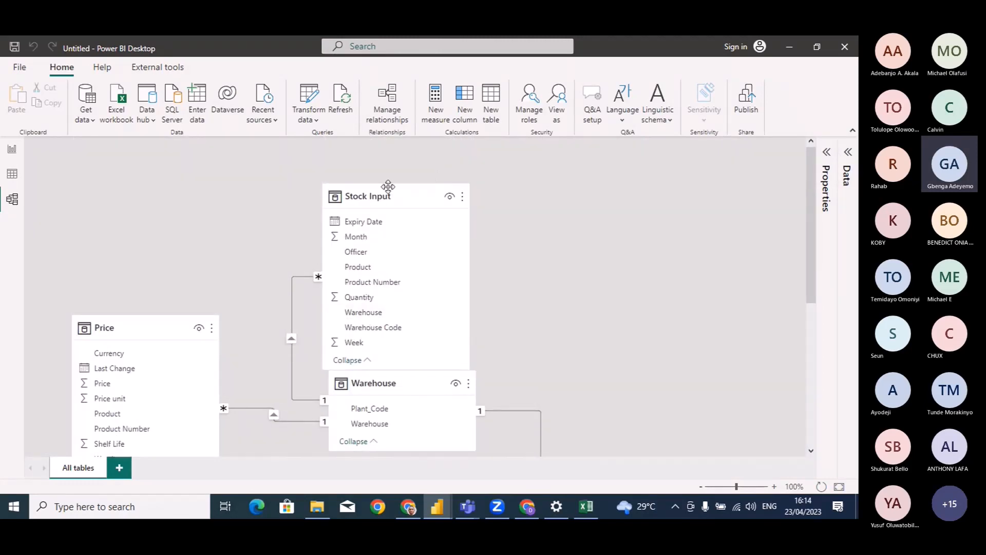
Shift the Stock Input table slightly in the model diagram and delete its relationship with the Warehouse table
{"action": "left_click_drag", "start_coordinate": [385, 195], "coordinate": [370, 195]}
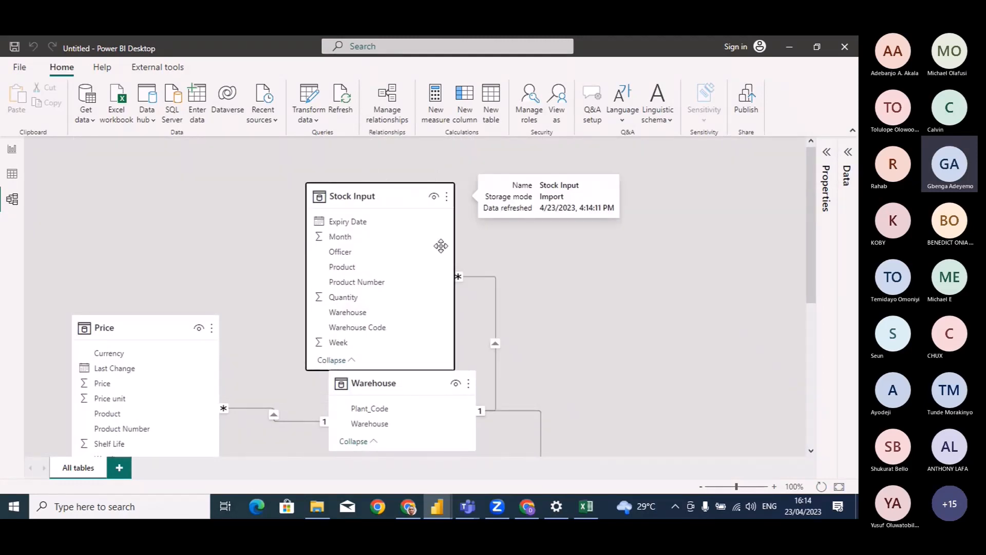
{"action": "right_click", "coordinate": [493, 289]}
{"action": "left_click", "coordinate": [602, 323]}
{"action": "key", "text": "Delete"}
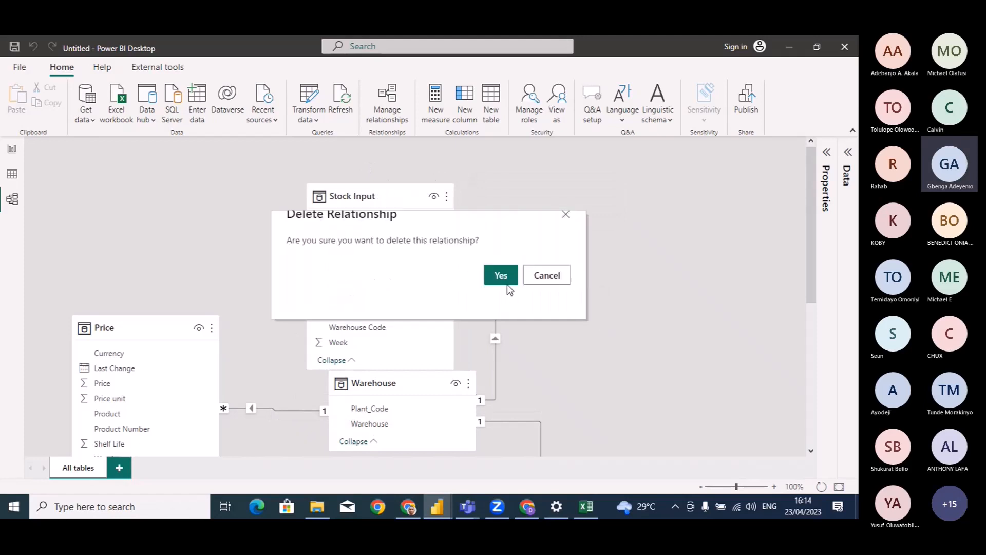
{"action": "left_click", "coordinate": [501, 276]}
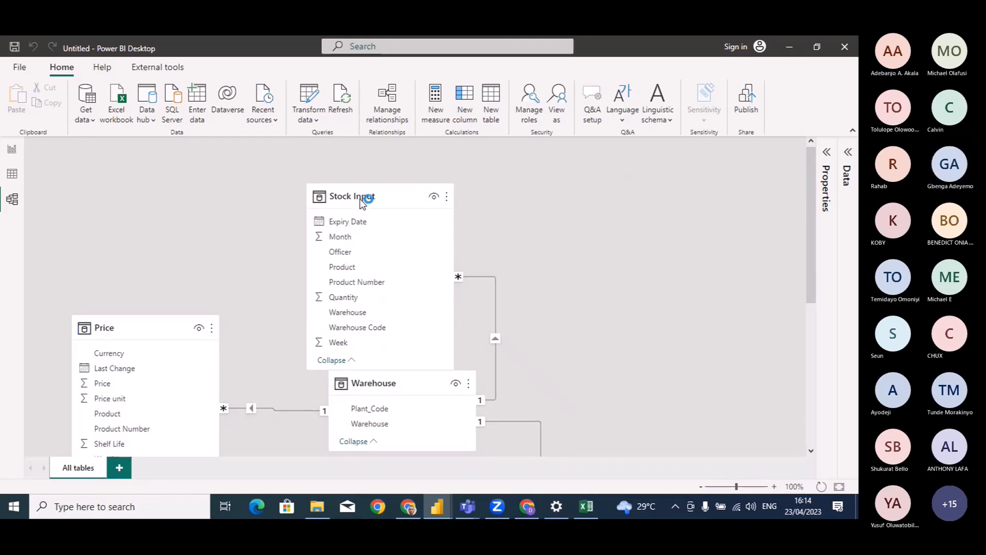
{"action": "left_click", "coordinate": [701, 488]}
{"action": "left_click", "coordinate": [700, 489]}
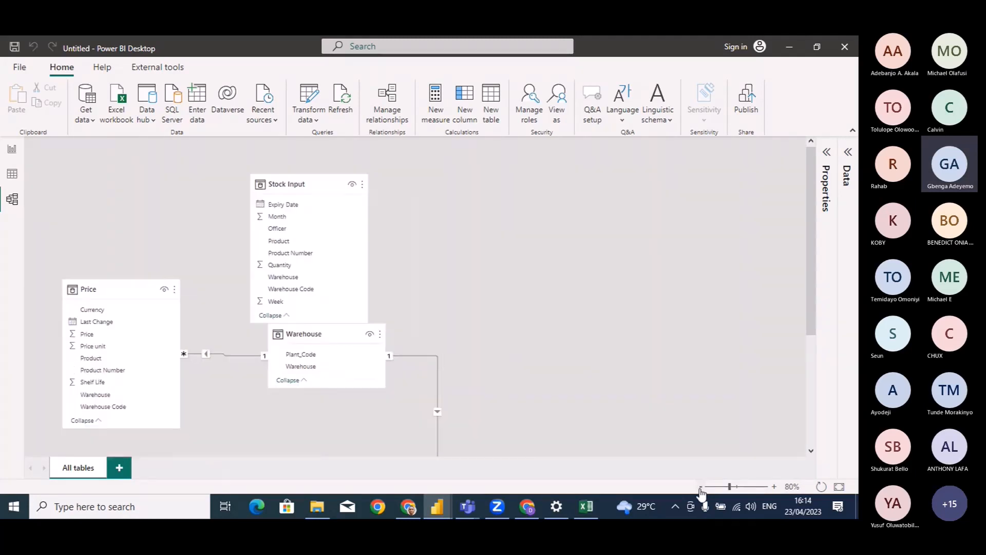
Move the Sales table up closer to the Warehouse table in the model diagram and delete the relationship between them
{"action": "left_click", "coordinate": [700, 489]}
{"action": "left_click", "coordinate": [700, 488]}
{"action": "left_click", "coordinate": [701, 488]}
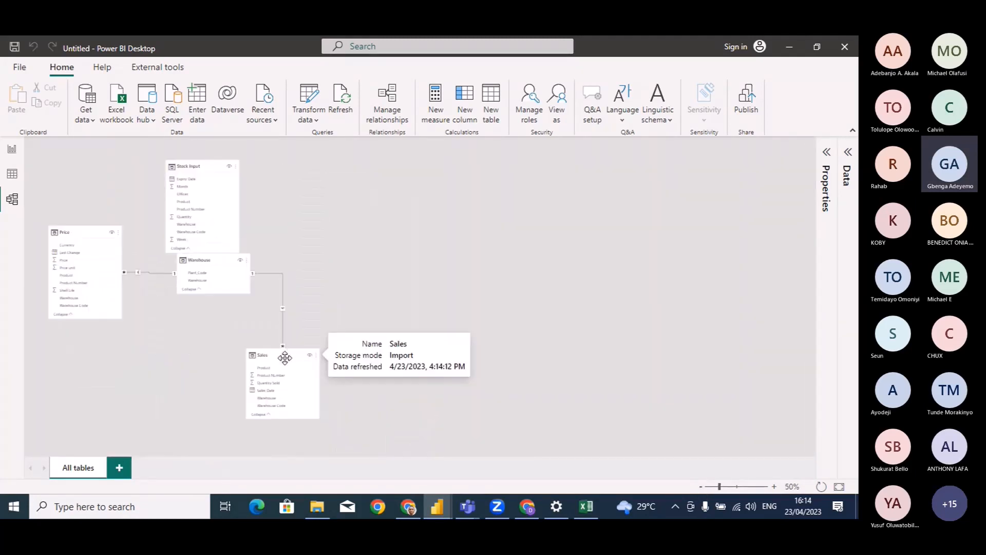
{"action": "left_click_drag", "start_coordinate": [282, 355], "coordinate": [341, 323]}
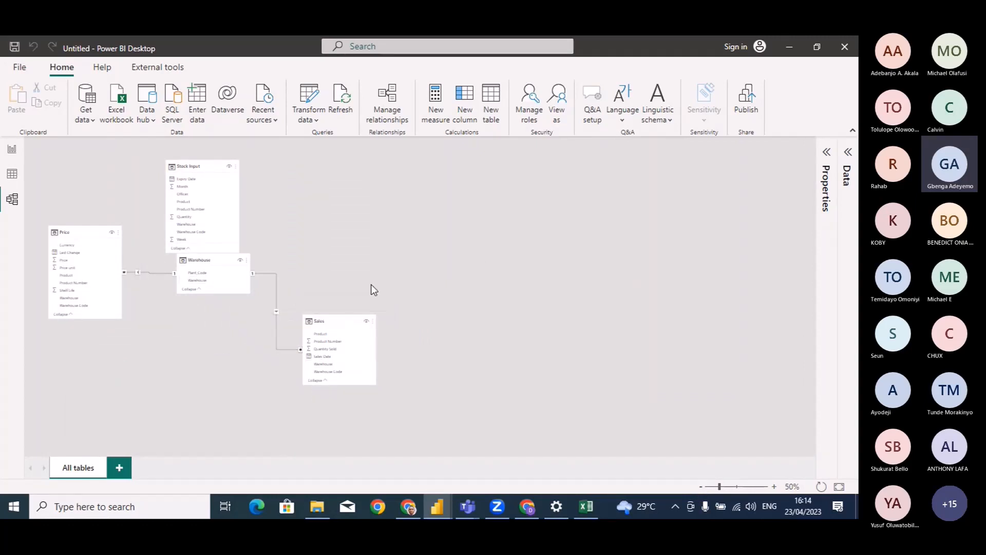
{"action": "key", "text": "Delete"}
{"action": "left_click", "coordinate": [502, 276]}
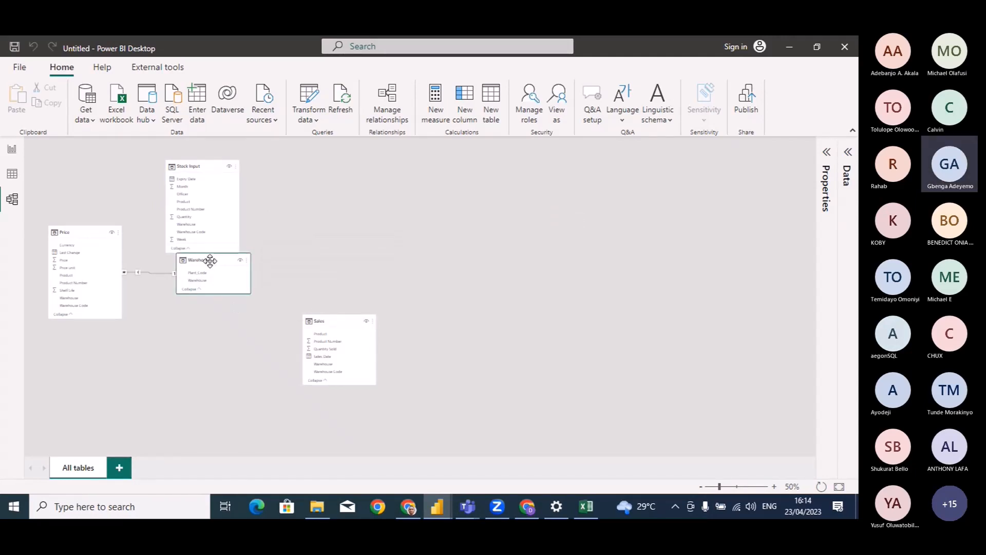
Shift the Warehouse table slightly clear of Stock Input and delete its relationship with the Price table
{"action": "left_click_drag", "start_coordinate": [209, 260], "coordinate": [201, 281]}
{"action": "right_click", "coordinate": [147, 292]}
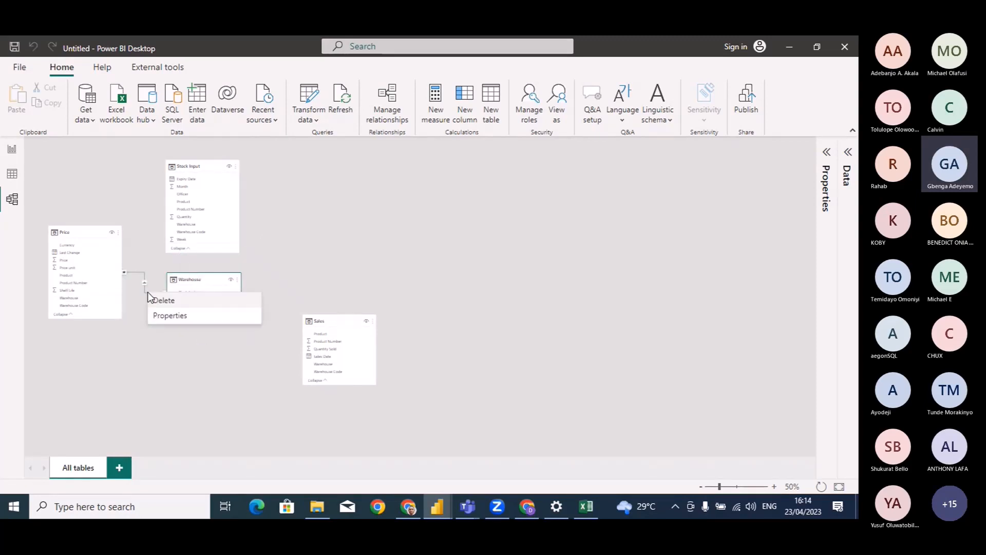
{"action": "left_click", "coordinate": [160, 302]}
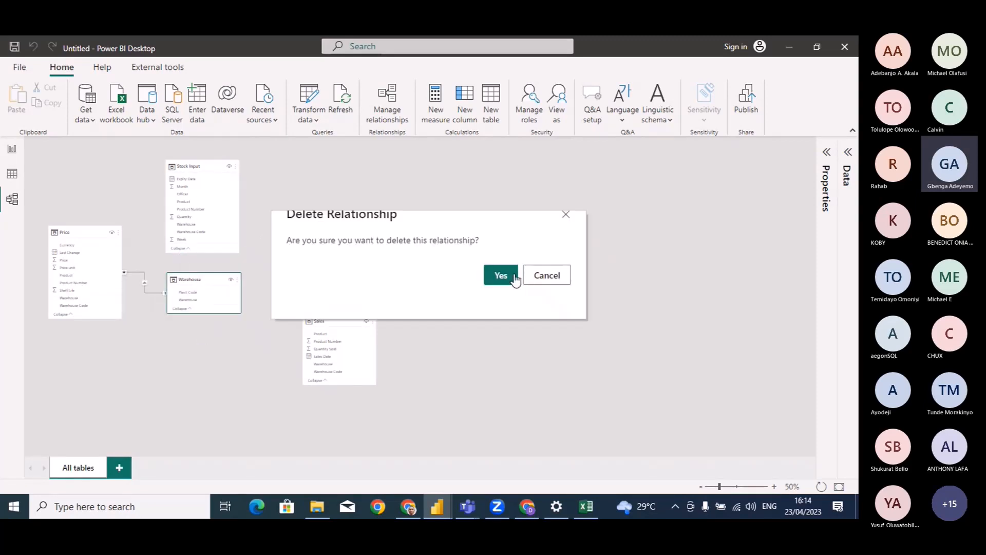
{"action": "left_click", "coordinate": [496, 277]}
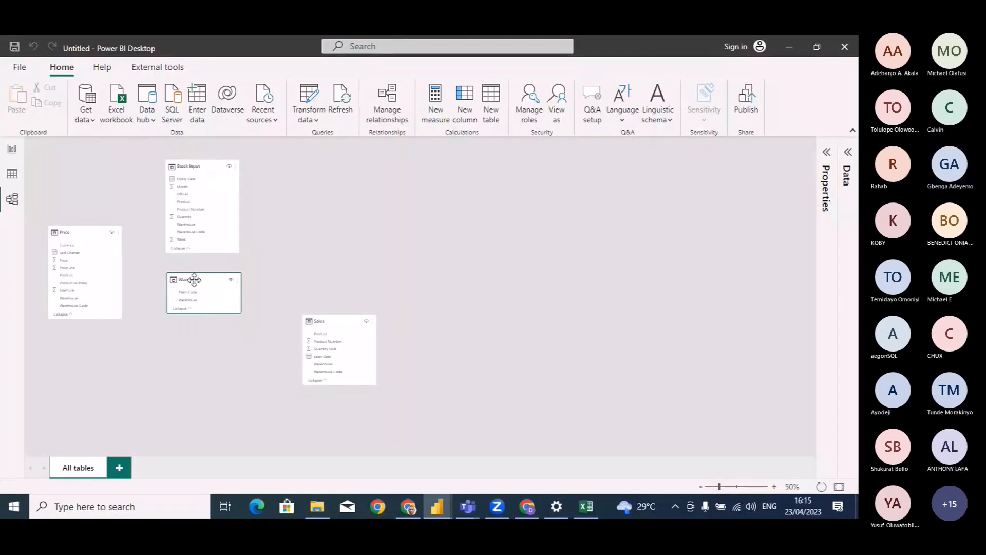
Rearrange the model diagram with Warehouse set well apart and a slightly taller Sales table directly beside Stock Input
{"action": "left_click_drag", "start_coordinate": [193, 279], "coordinate": [312, 171]}
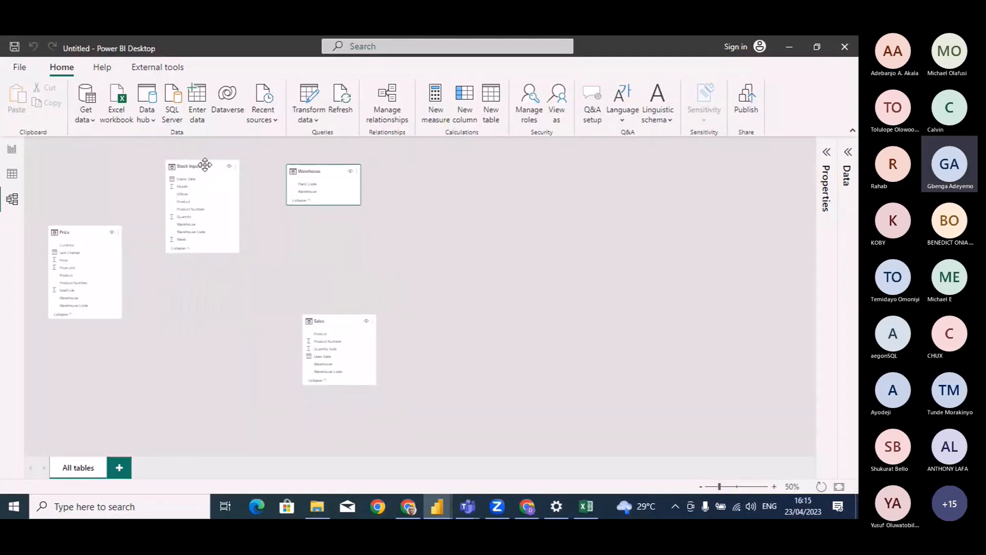
{"action": "left_click_drag", "start_coordinate": [202, 165], "coordinate": [215, 179]}
{"action": "left_click_drag", "start_coordinate": [311, 169], "coordinate": [570, 179]}
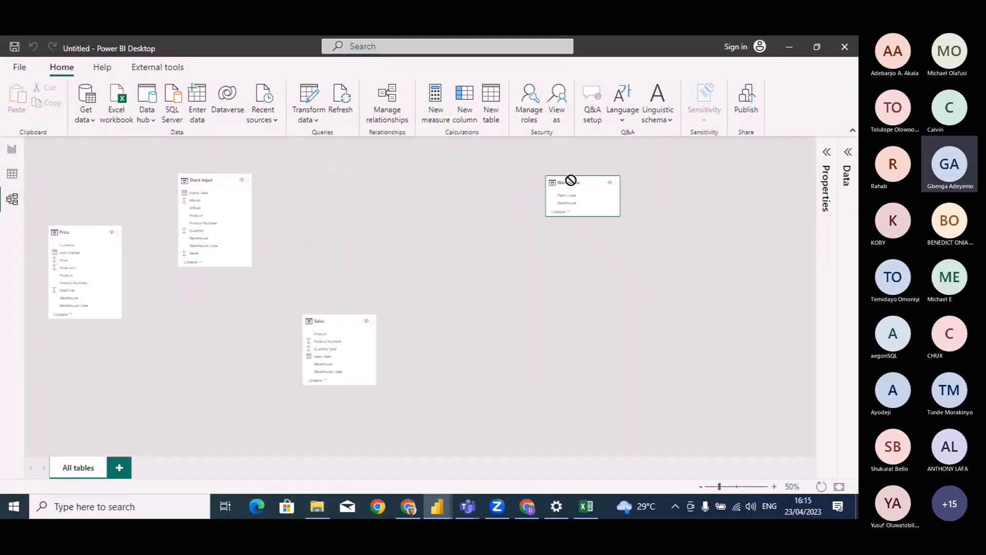
{"action": "left_click_drag", "start_coordinate": [331, 320], "coordinate": [301, 178]}
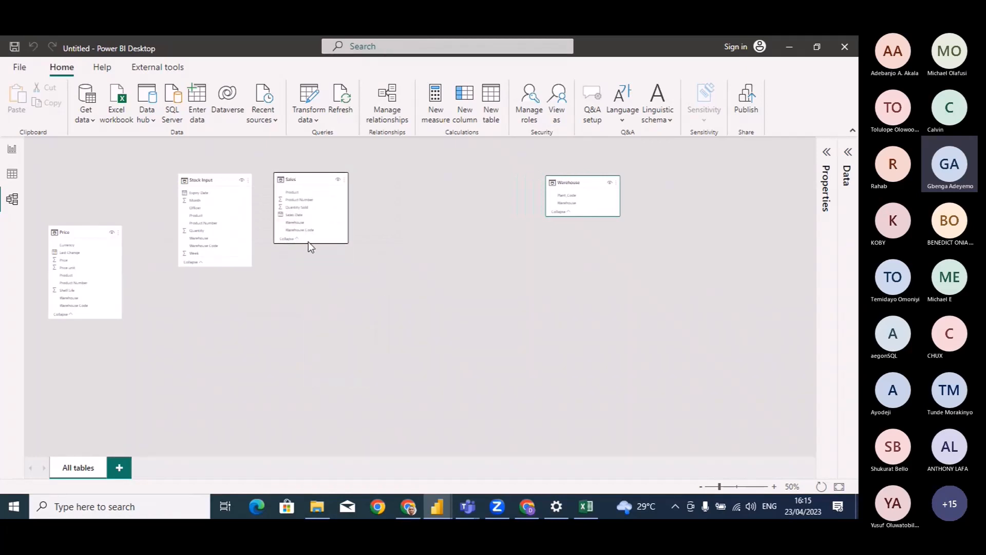
{"action": "mouse_move", "coordinate": [310, 243]}
{"action": "left_mouse_down"}
{"action": "mouse_move", "coordinate": [313, 277]}
{"action": "mouse_move", "coordinate": [311, 260]}
{"action": "left_mouse_up"}
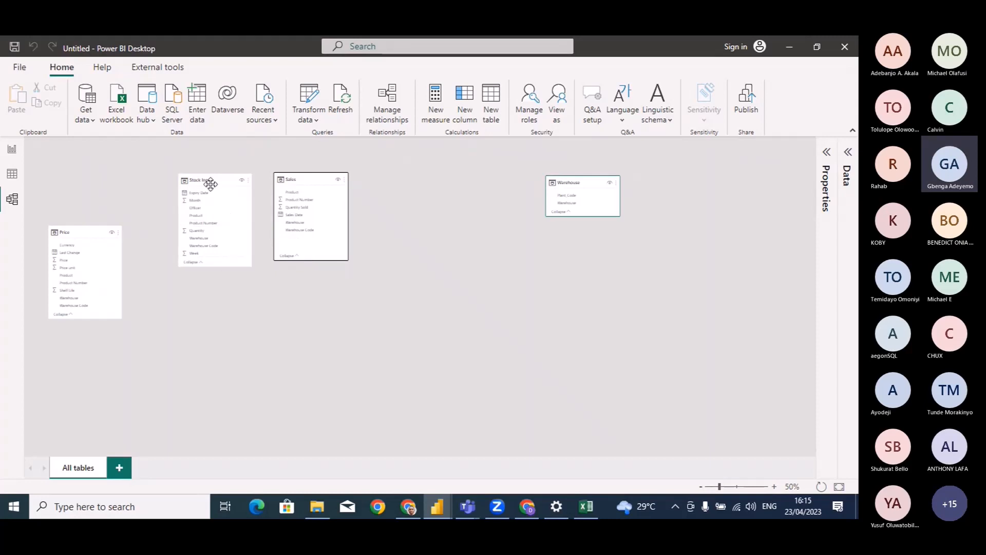
{"action": "left_click_drag", "start_coordinate": [211, 183], "coordinate": [211, 171]}
Display the Stock Input table's data and examine its Warehouse Code, Product Number and Product columns
{"action": "left_click", "coordinate": [11, 175]}
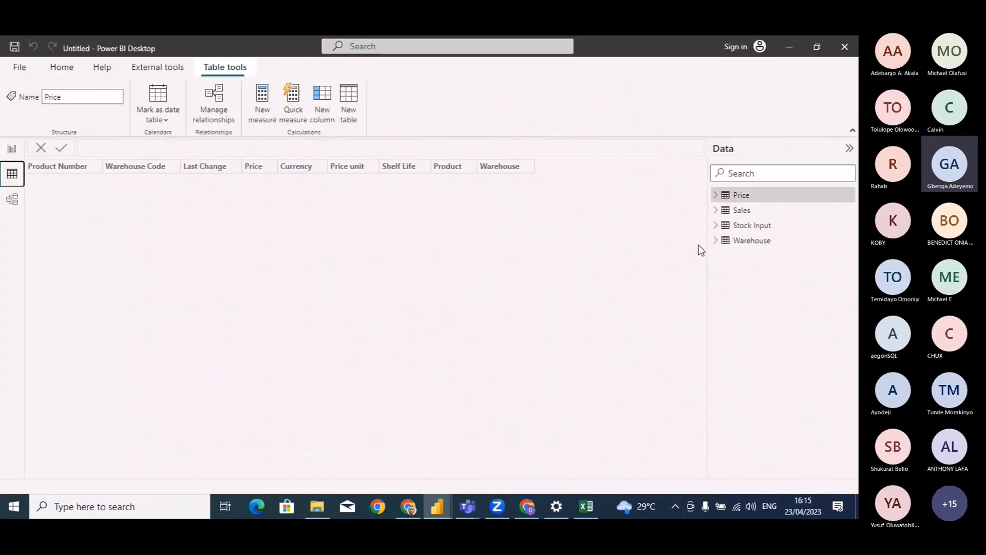
{"action": "left_click", "coordinate": [750, 226]}
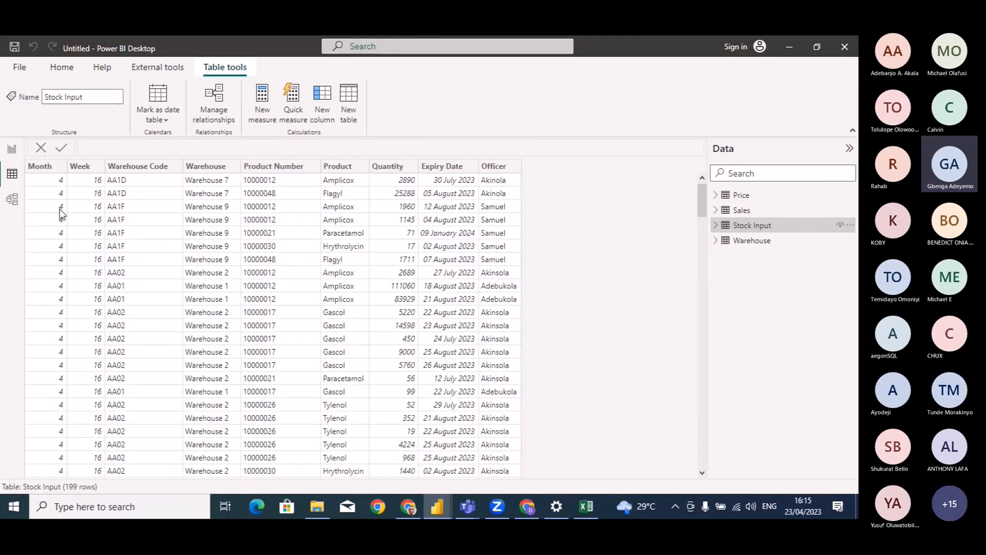
{"action": "left_click", "coordinate": [144, 166]}
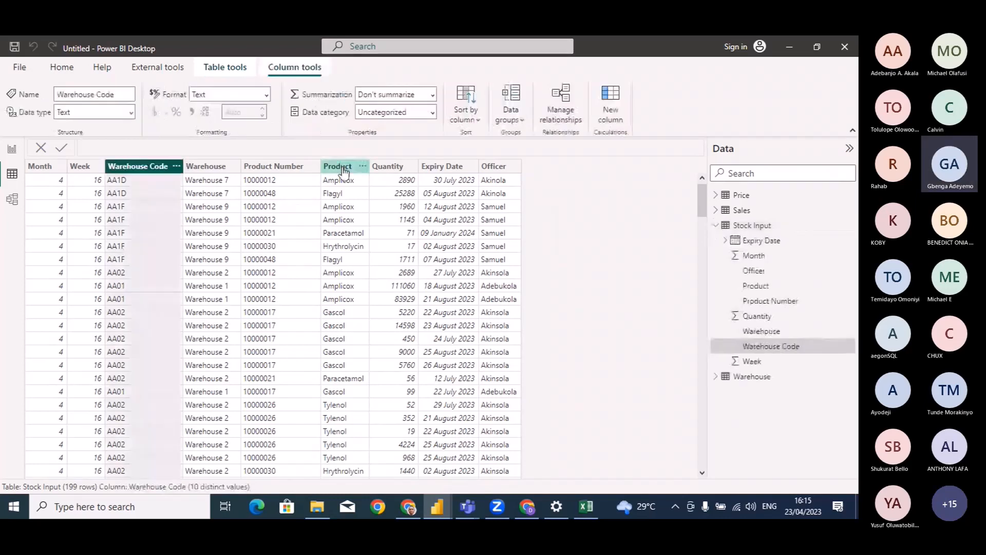
{"action": "left_click", "coordinate": [277, 166]}
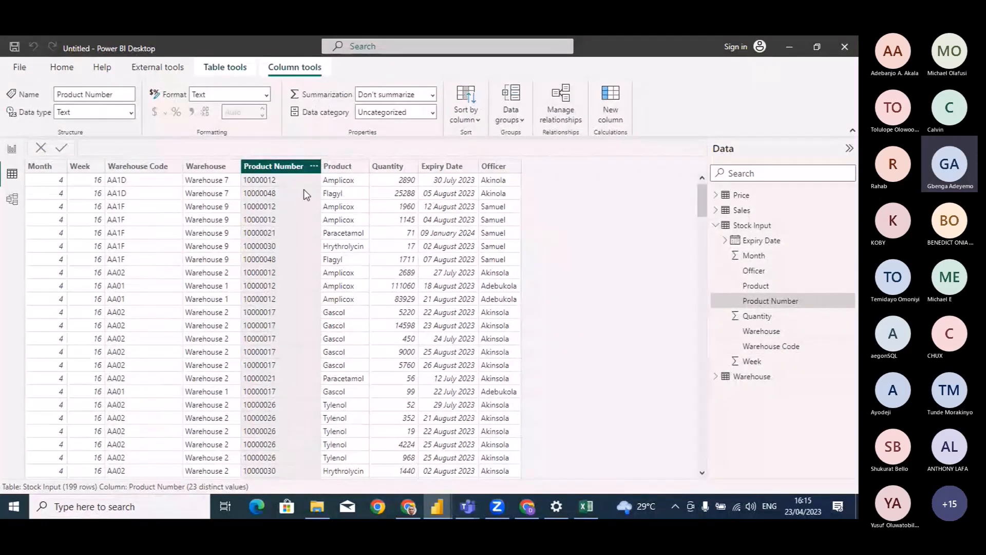
{"action": "left_click", "coordinate": [123, 171]}
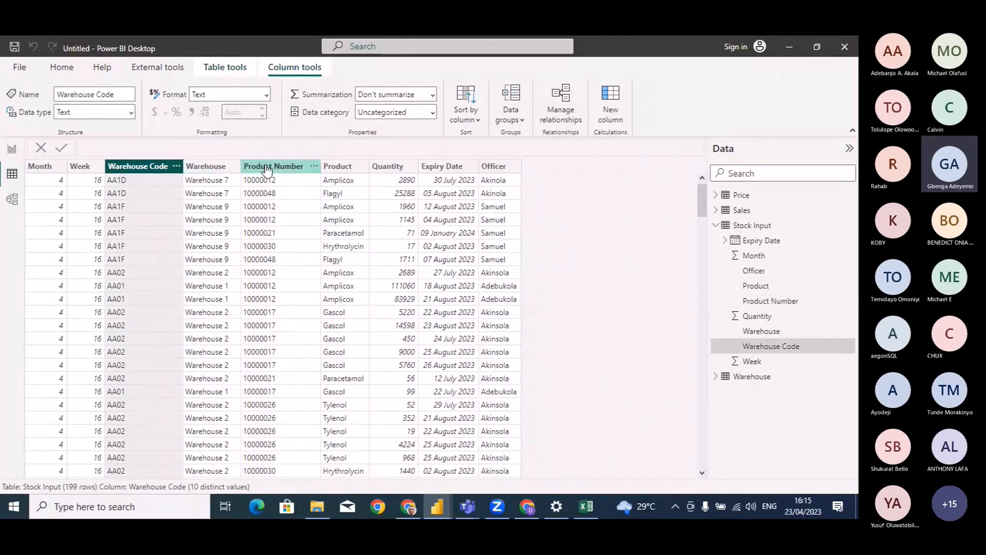
{"action": "left_click", "coordinate": [267, 168]}
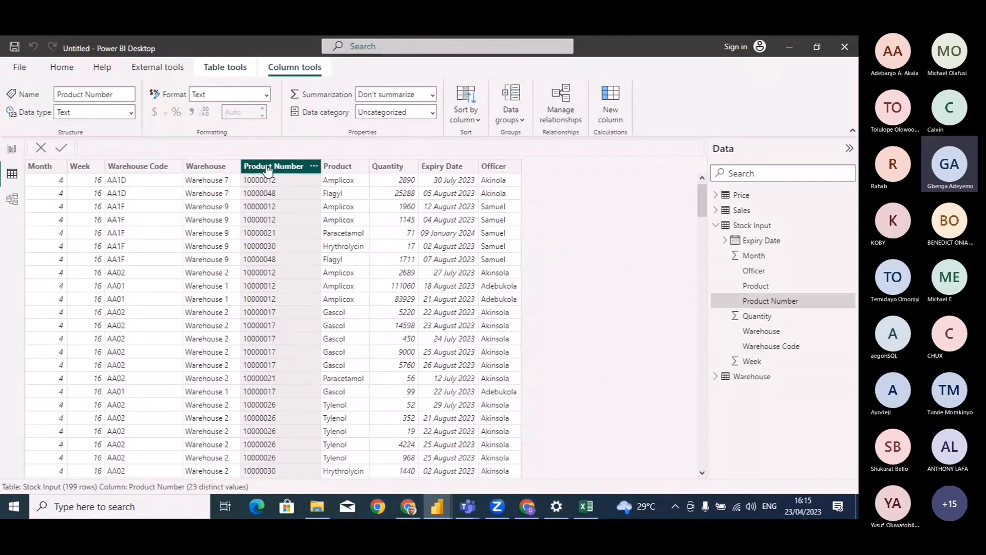
{"action": "left_click", "coordinate": [150, 173]}
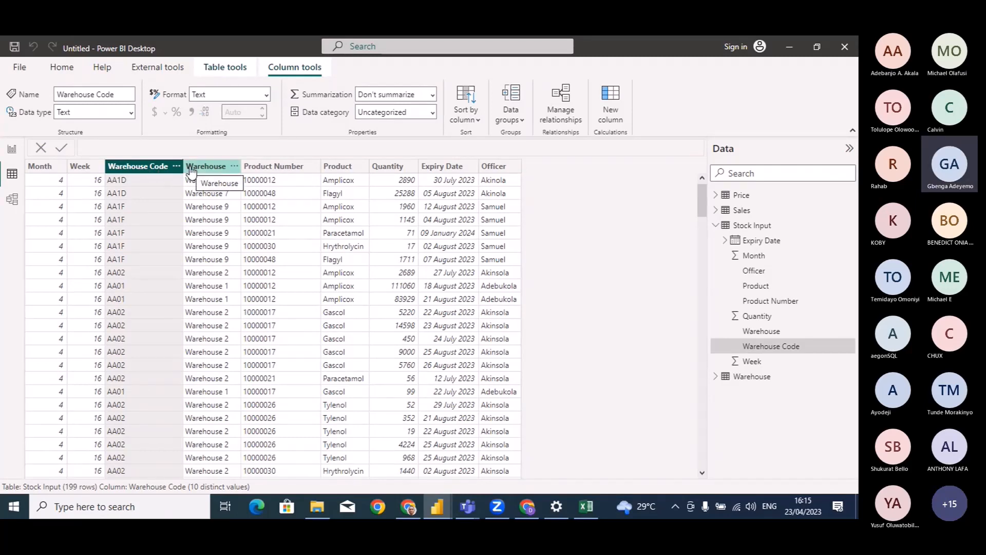
{"action": "left_click", "coordinate": [324, 167]}
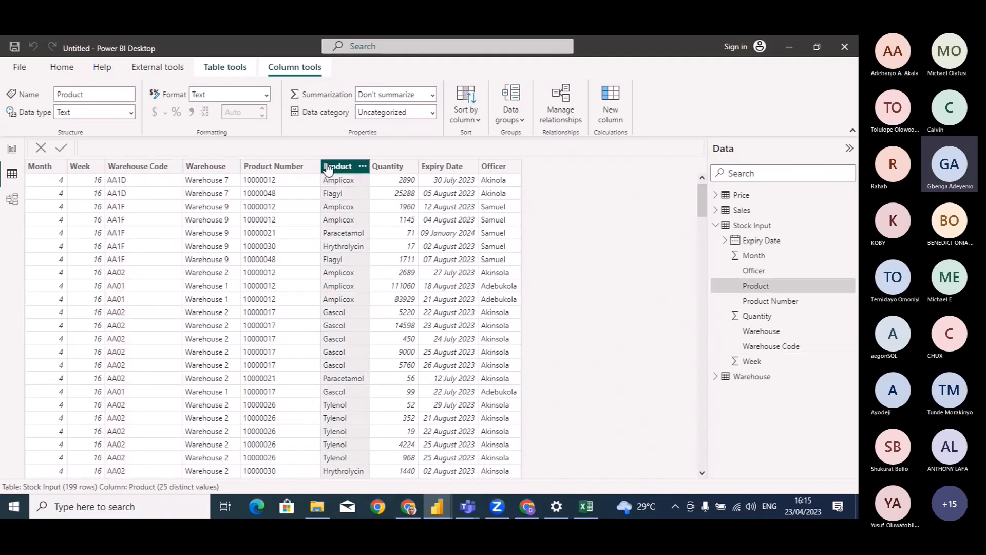
{"action": "left_click", "coordinate": [129, 170]}
{"action": "left_click", "coordinate": [265, 169]}
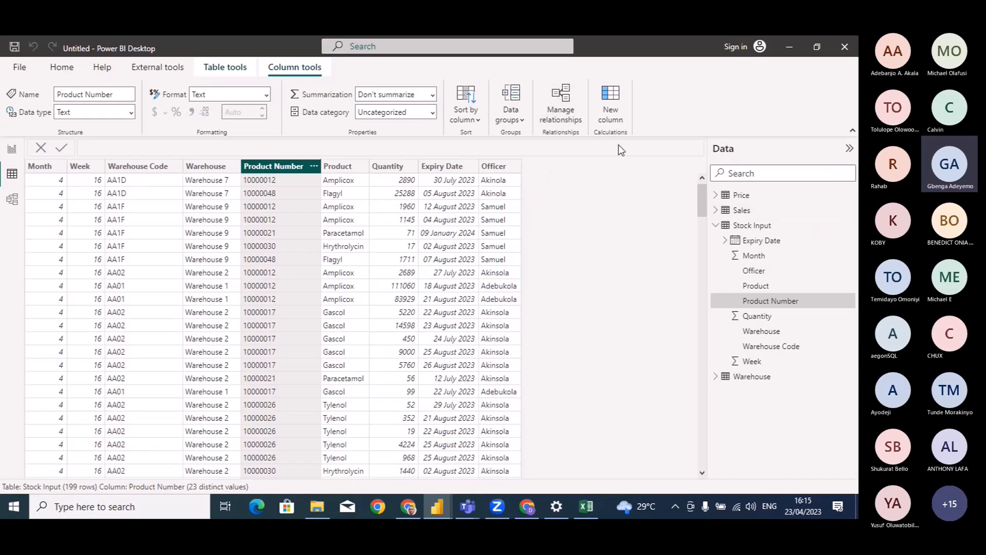
Add a calculated column to Stock Input: Warehouse/Product = CONCATENATE('Stock Input'[Warehouse Code], 'Stock Input'[Product Number ])
{"action": "left_click", "coordinate": [606, 110]}
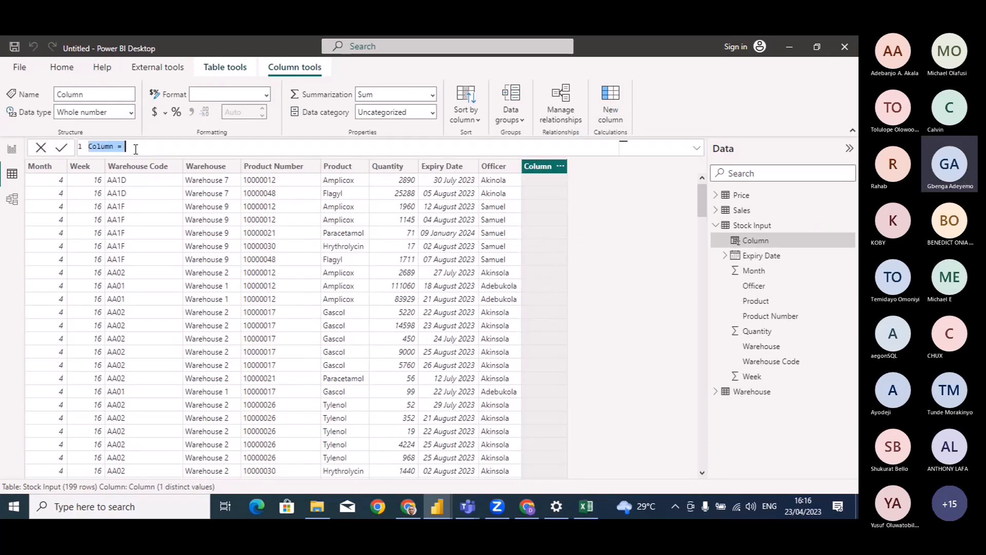
{"action": "type", "text": "Warehouse/Product = Concat"}
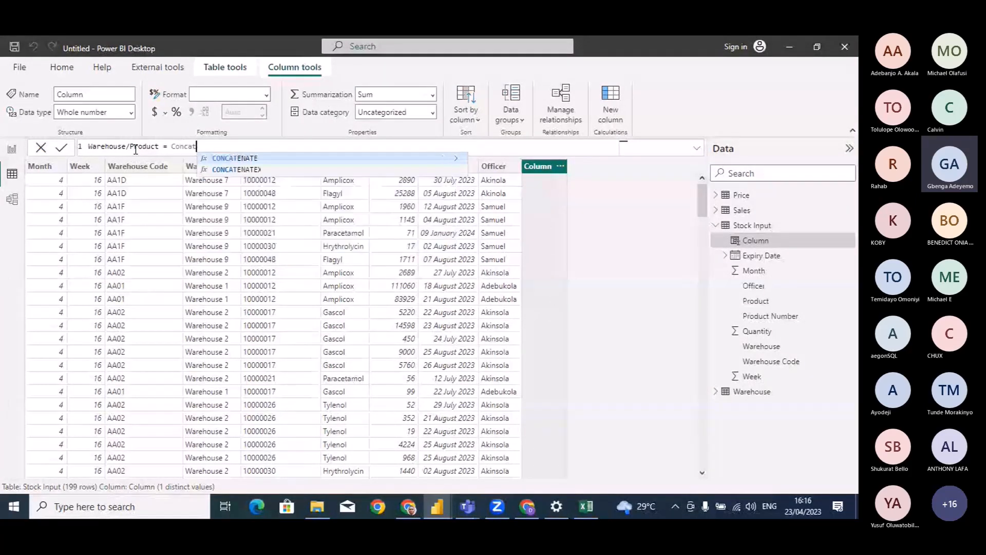
{"action": "key", "text": "Tab"}
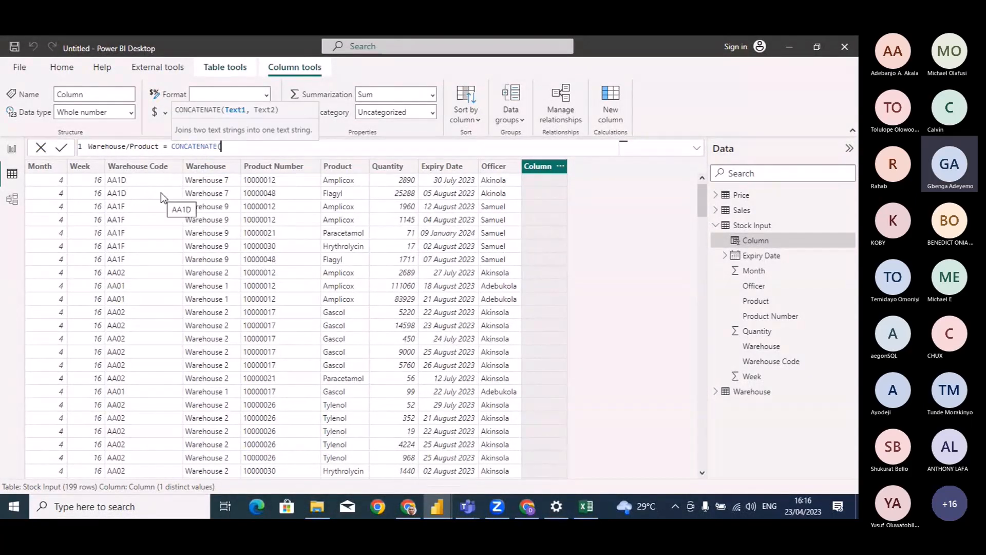
{"action": "type", "text": "ware"}
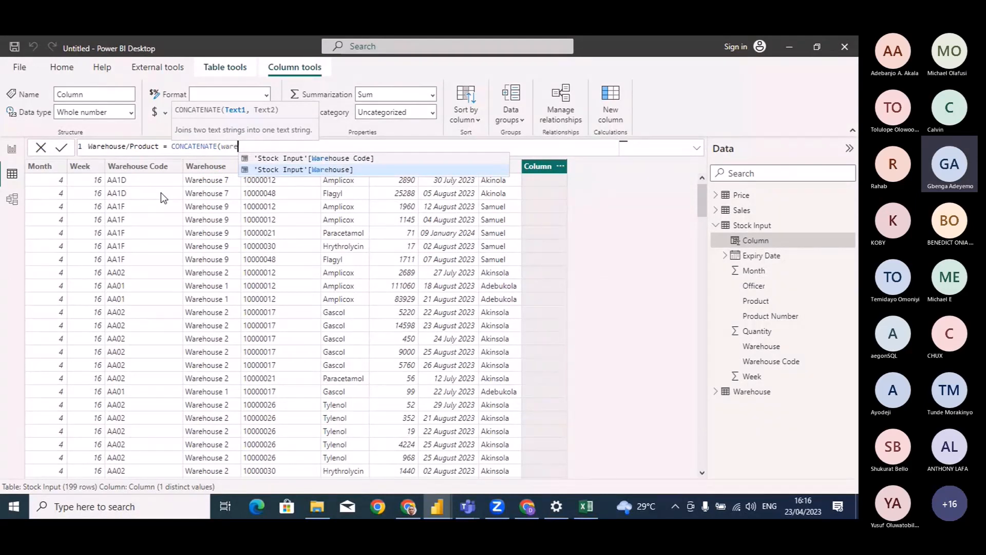
{"action": "left_click", "coordinate": [325, 158]}
{"action": "type", "text": ","}
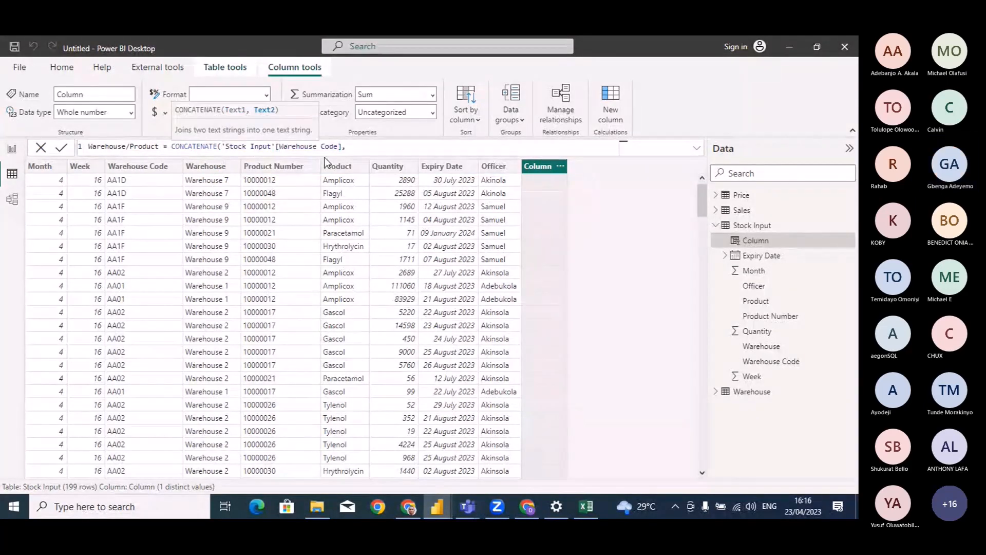
{"action": "type", "text": " pro"}
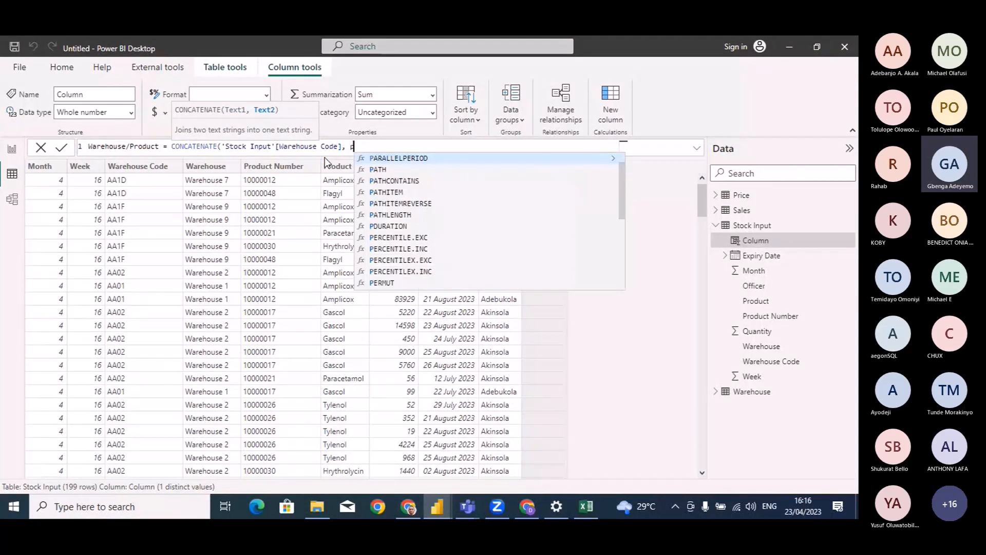
{"action": "left_click", "coordinate": [434, 159]}
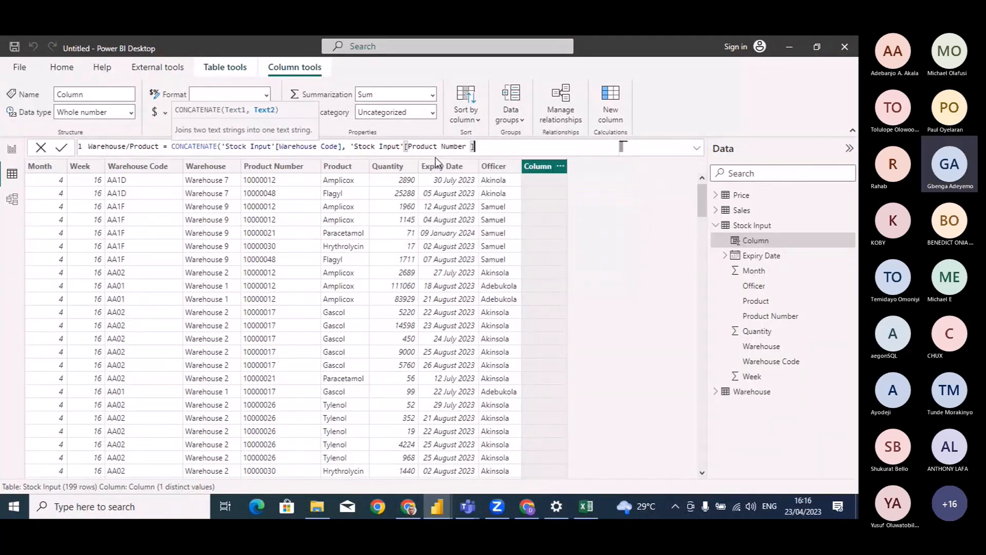
{"action": "type", "text": ")"}
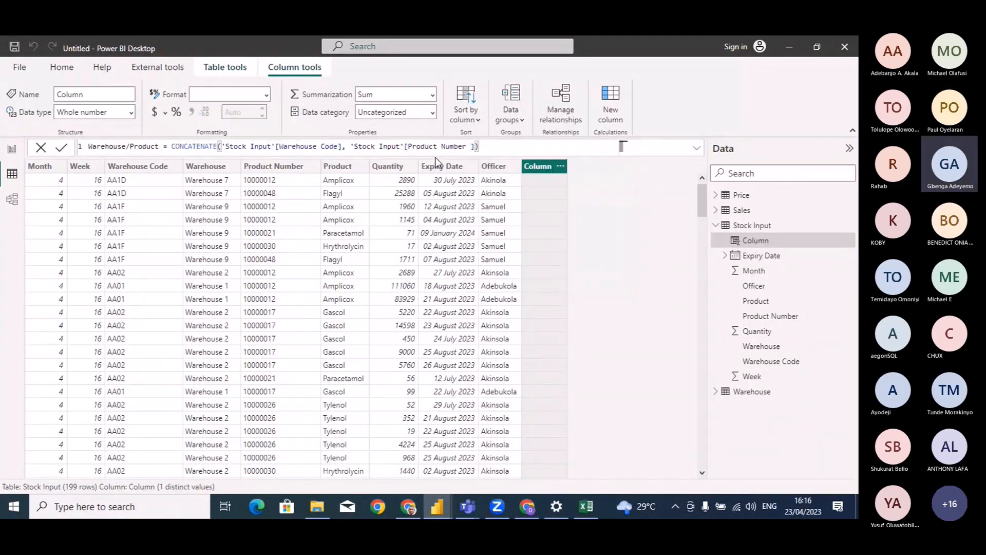
{"action": "key", "text": "Return"}
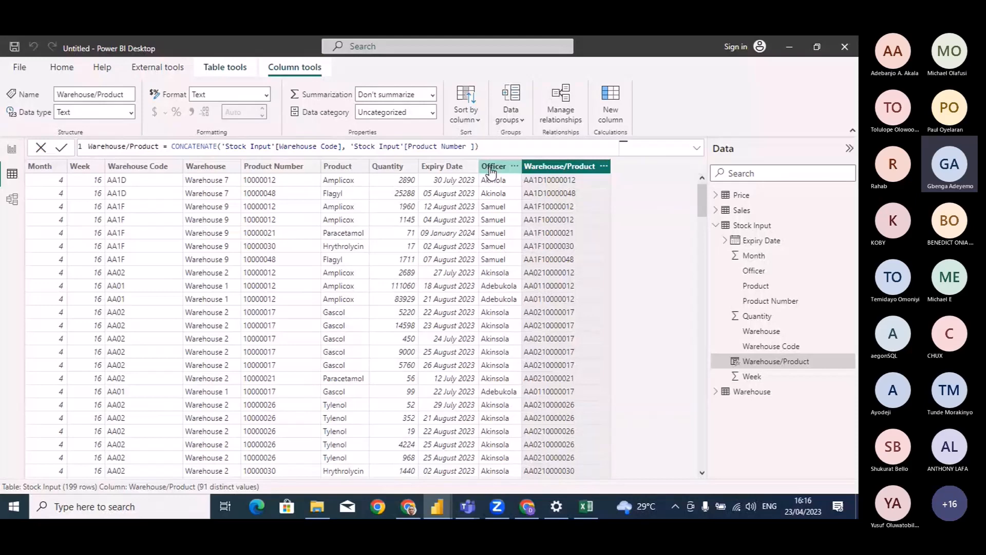
Add a calculated column to the Sales table: Warehouse/Product = CONCATENATE(Sales[Warehouse Code], Sales[Product Number])
{"action": "left_click", "coordinate": [725, 225]}
{"action": "left_click", "coordinate": [739, 210]}
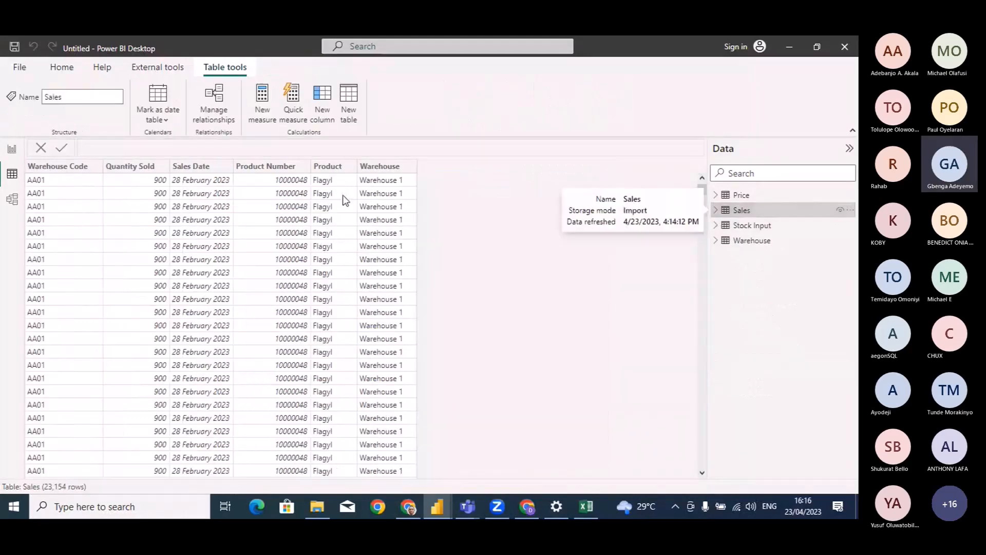
{"action": "left_click", "coordinate": [322, 102]}
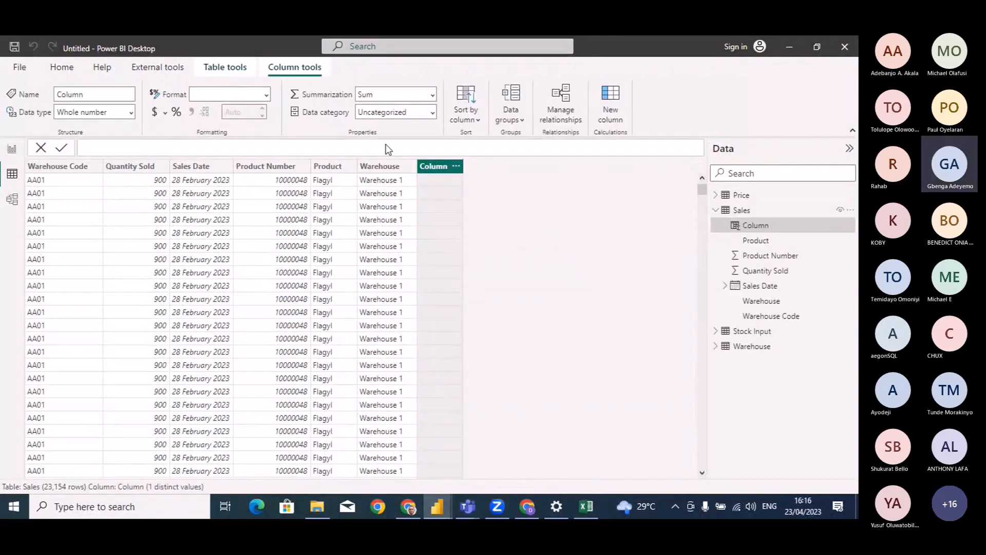
{"action": "left_click", "coordinate": [609, 108]}
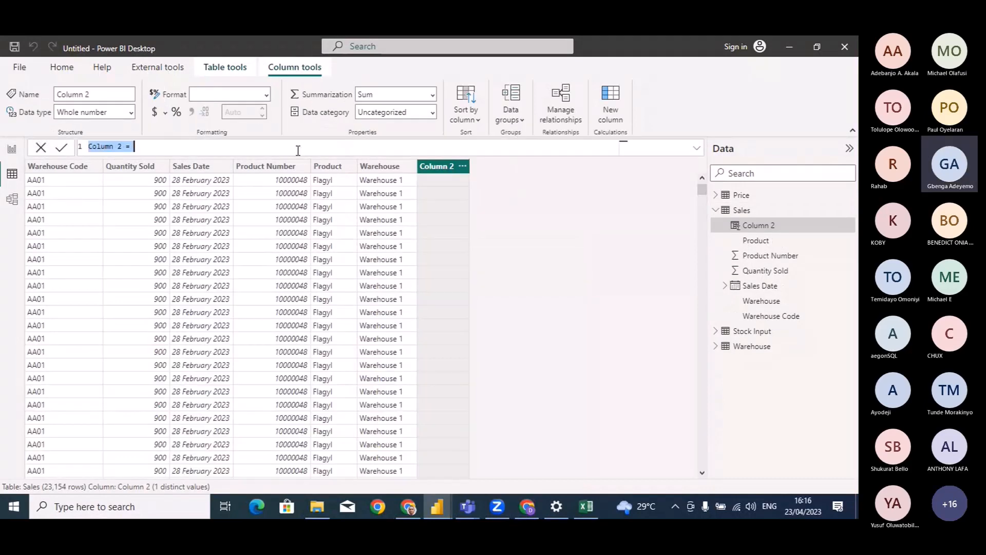
{"action": "key", "text": "BackSpace"}
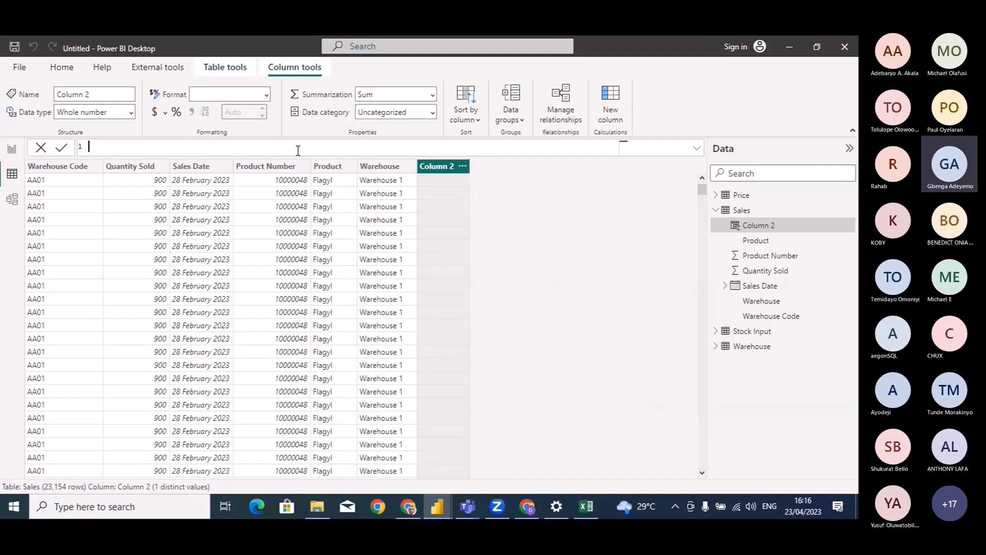
{"action": "type", "text": "Warehouse/Product ="}
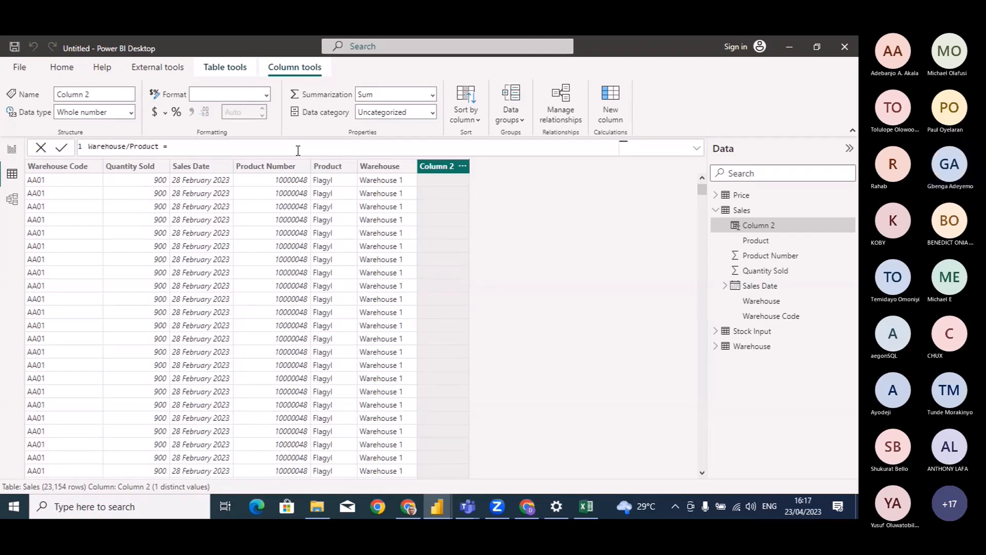
{"action": "type", "text": " concate"}
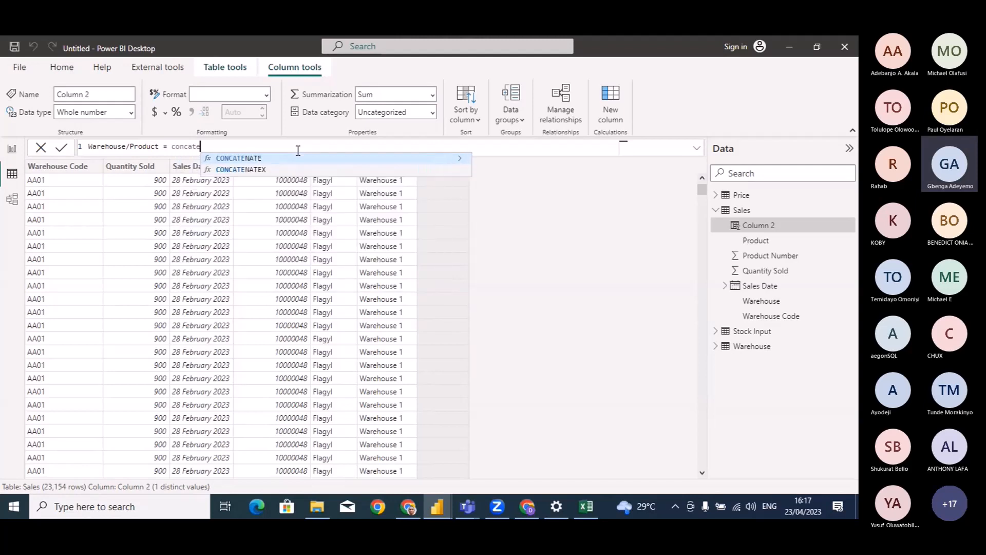
{"action": "key", "text": "Tab"}
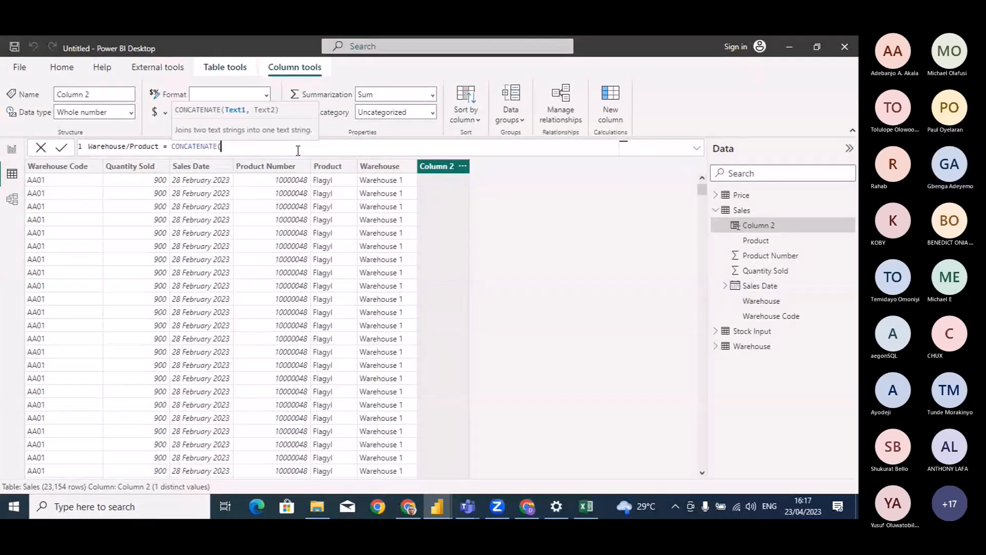
{"action": "type", "text": "ware"}
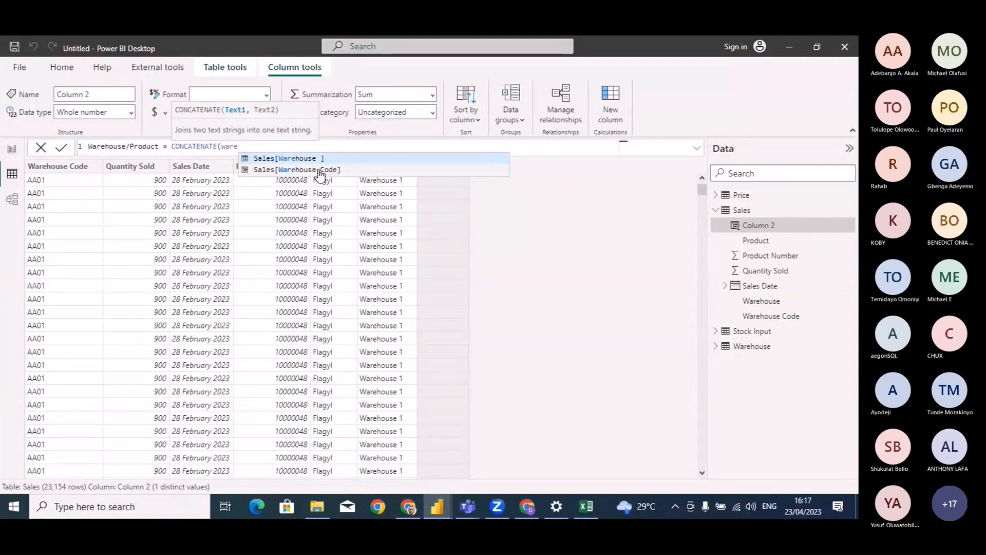
{"action": "left_click", "coordinate": [318, 170]}
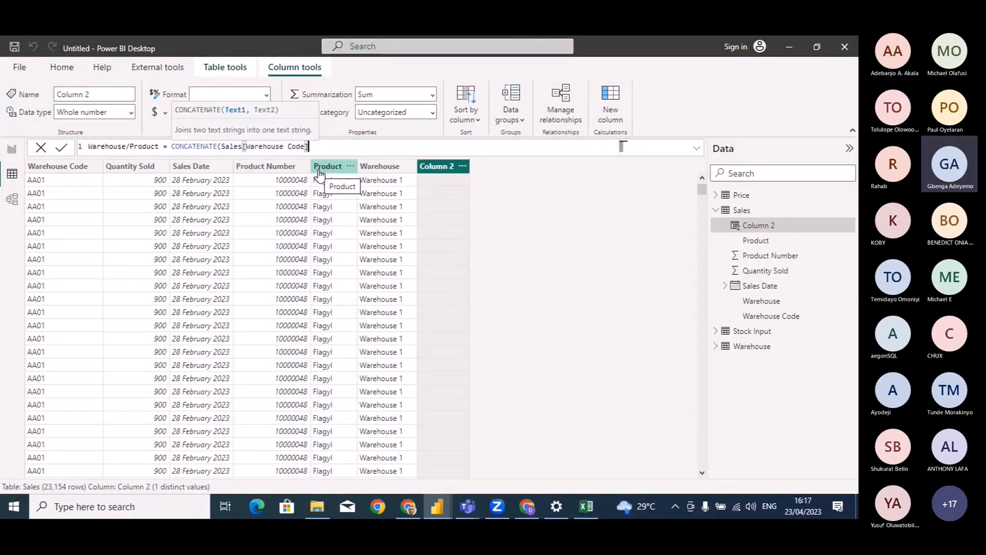
{"action": "type", "text": ","}
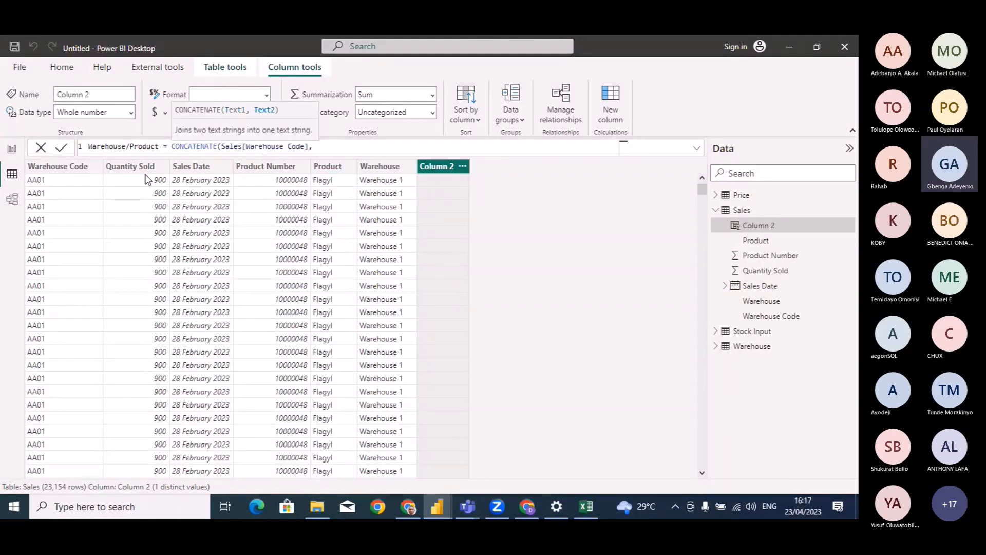
{"action": "type", "text": " product"}
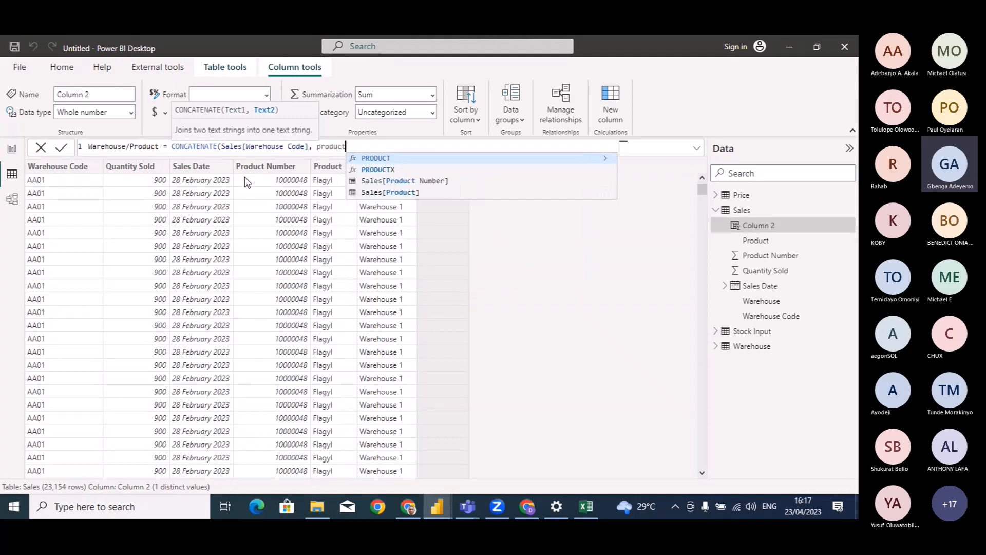
{"action": "left_click", "coordinate": [389, 182]}
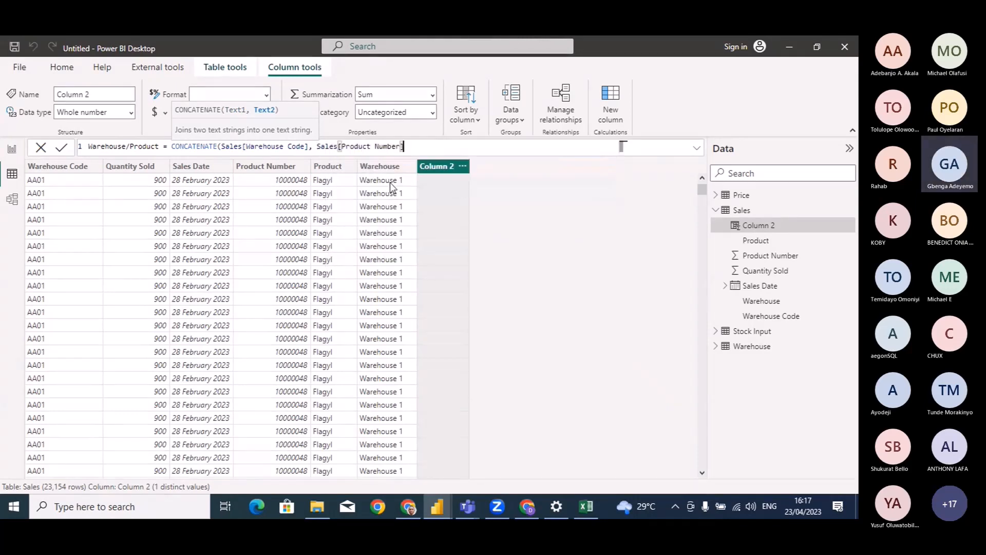
{"action": "type", "text": ")"}
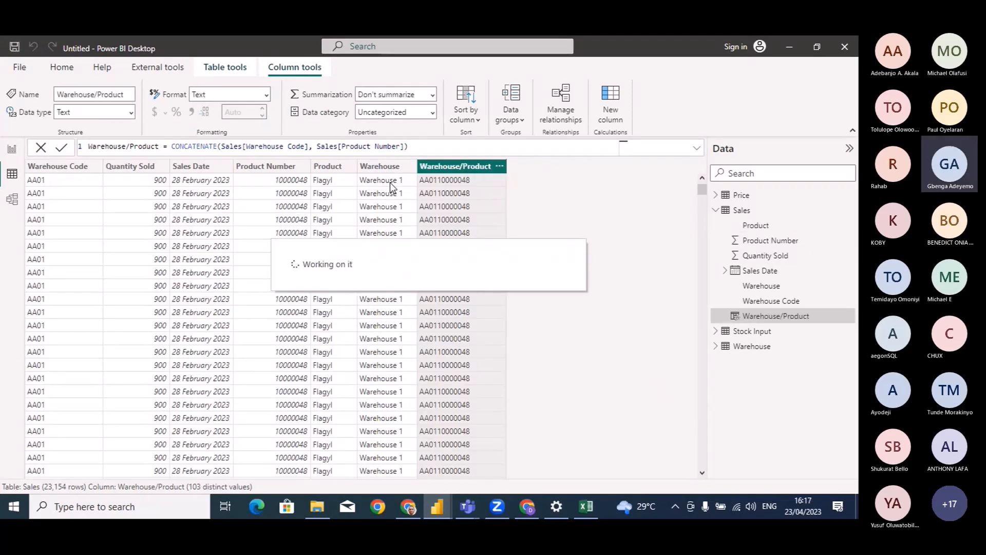
Display the Price table's data and examine its Product Number and Warehouse Code columns
{"action": "left_click", "coordinate": [716, 210]}
{"action": "left_click", "coordinate": [742, 196]}
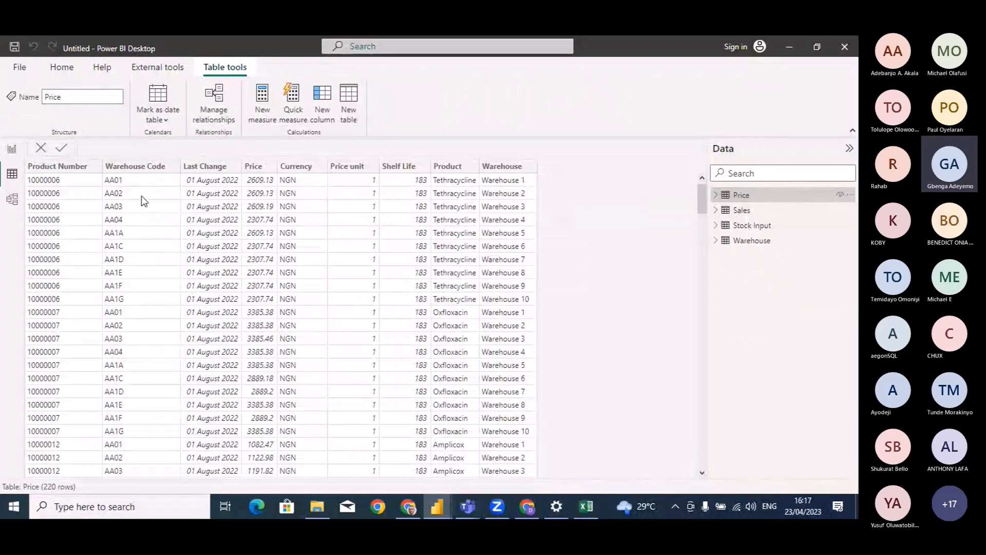
{"action": "left_click", "coordinate": [47, 169]}
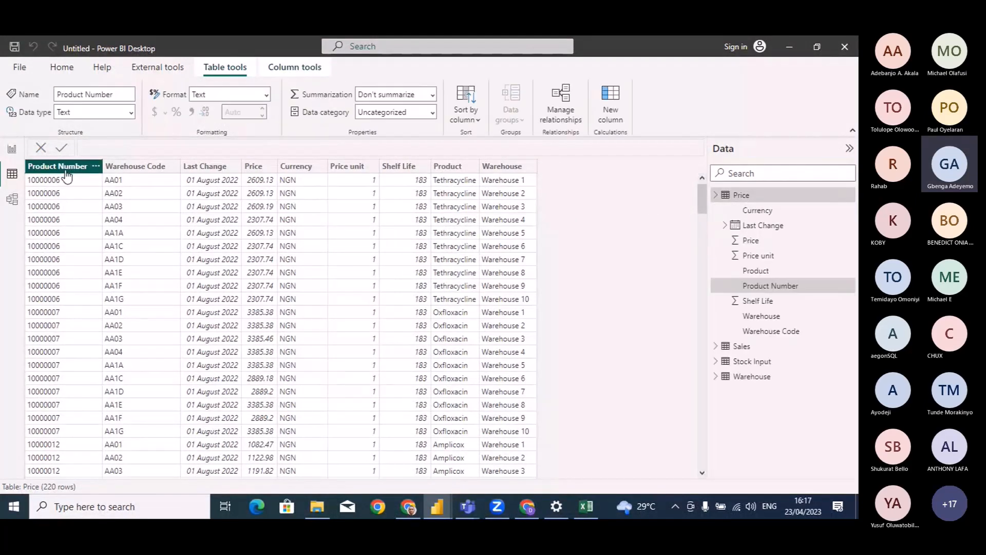
{"action": "left_click", "coordinate": [133, 170]}
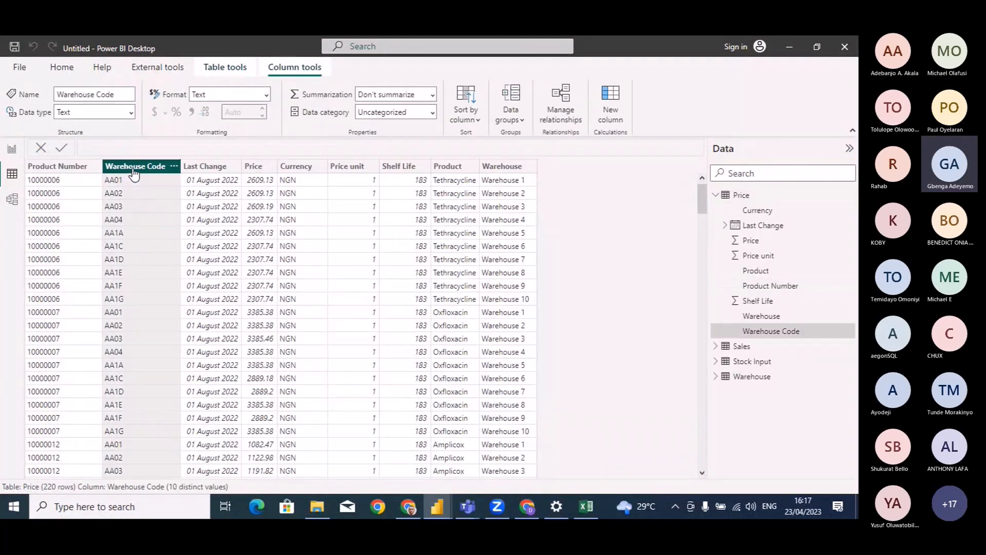
{"action": "left_click", "coordinate": [68, 169]}
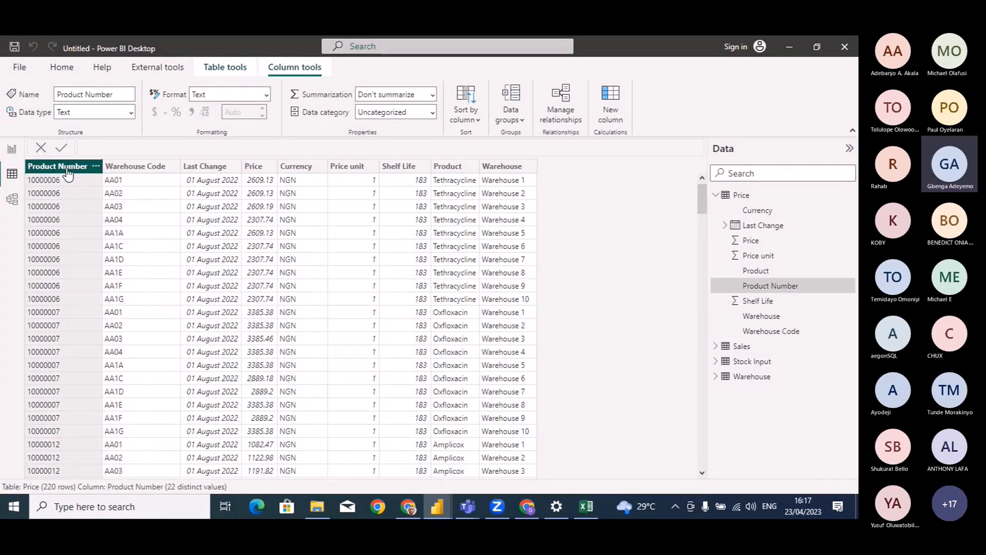
{"action": "left_click", "coordinate": [120, 169]}
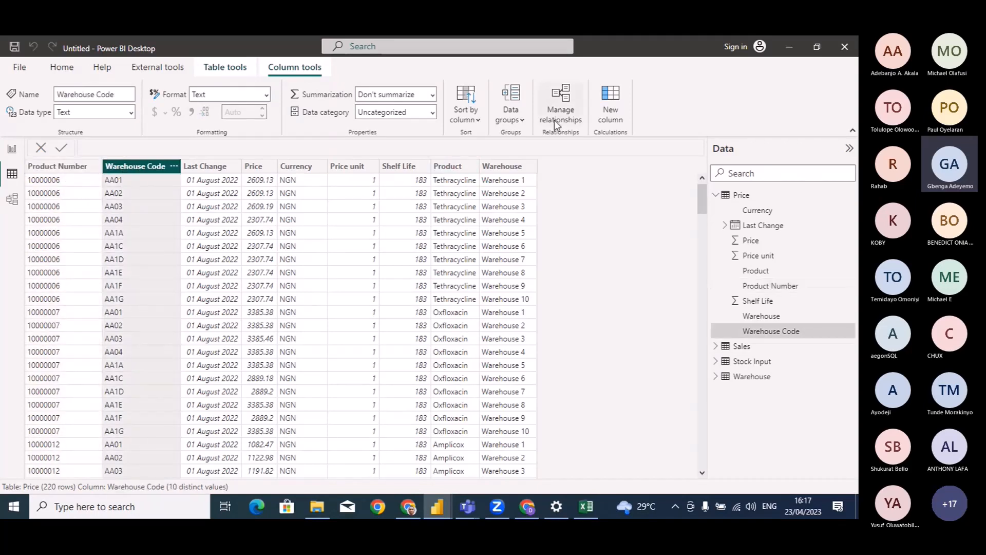
Create a calculated column Warehouse/Product in the Price table, with CONCATENATE taking 'Price'[Warehouse Code] as its first argument
{"action": "left_click", "coordinate": [607, 105]}
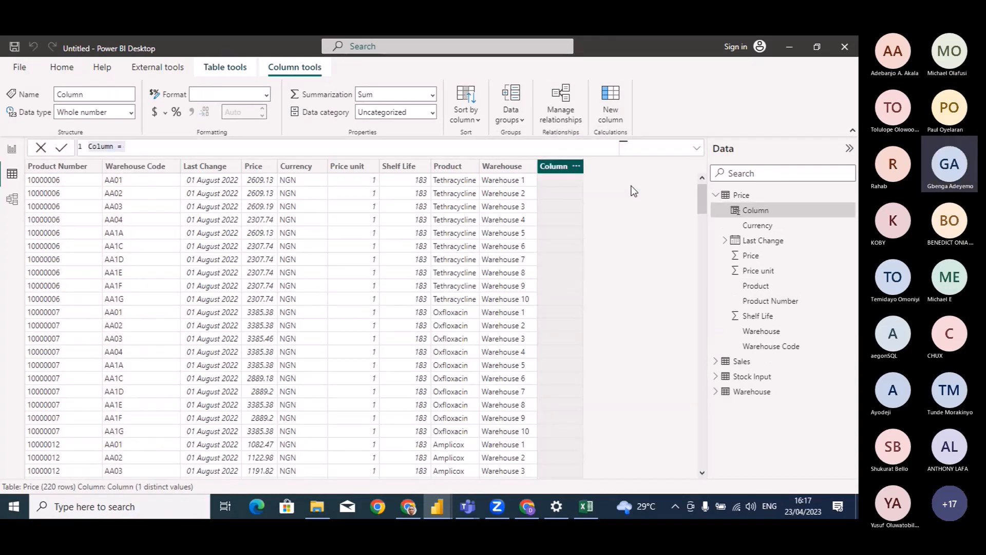
{"action": "key", "text": "BackSpace"}
{"action": "type", "text": "Wareho"}
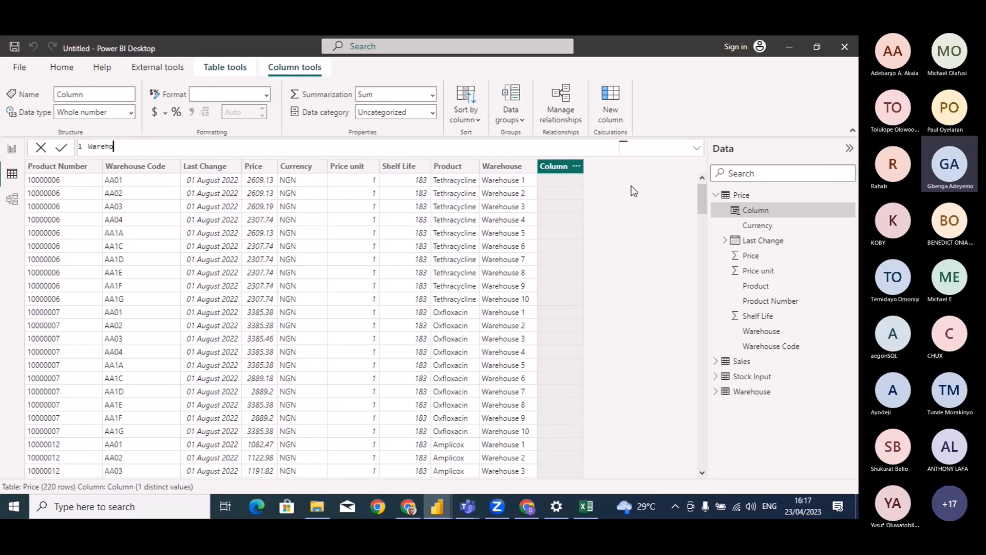
{"action": "type", "text": "use/Product = conc"}
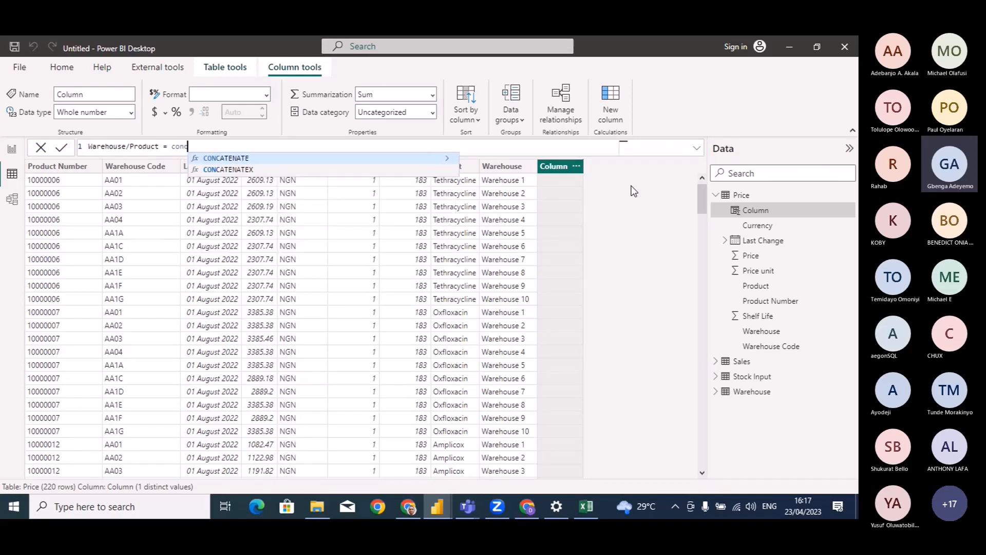
{"action": "key", "text": "Tab"}
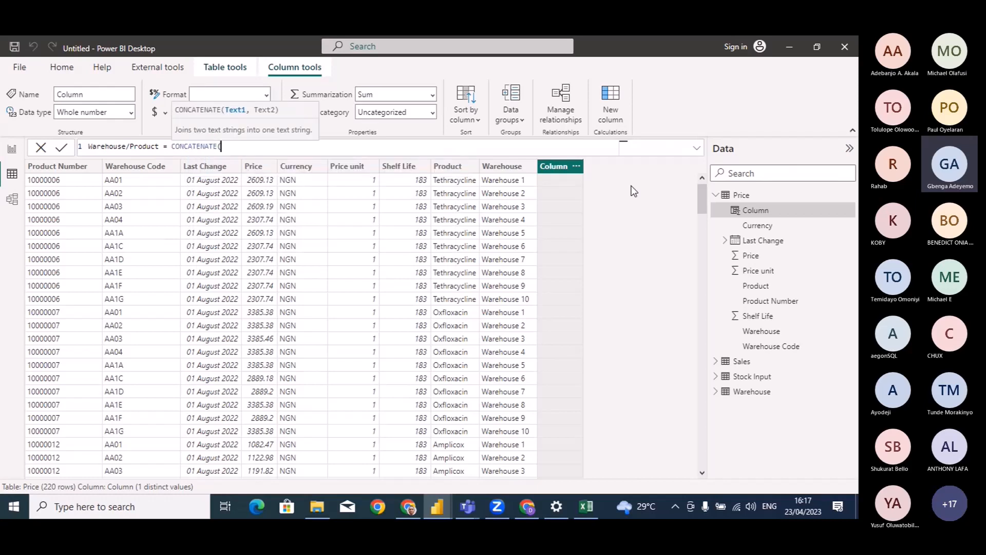
{"action": "type", "text": "ware"}
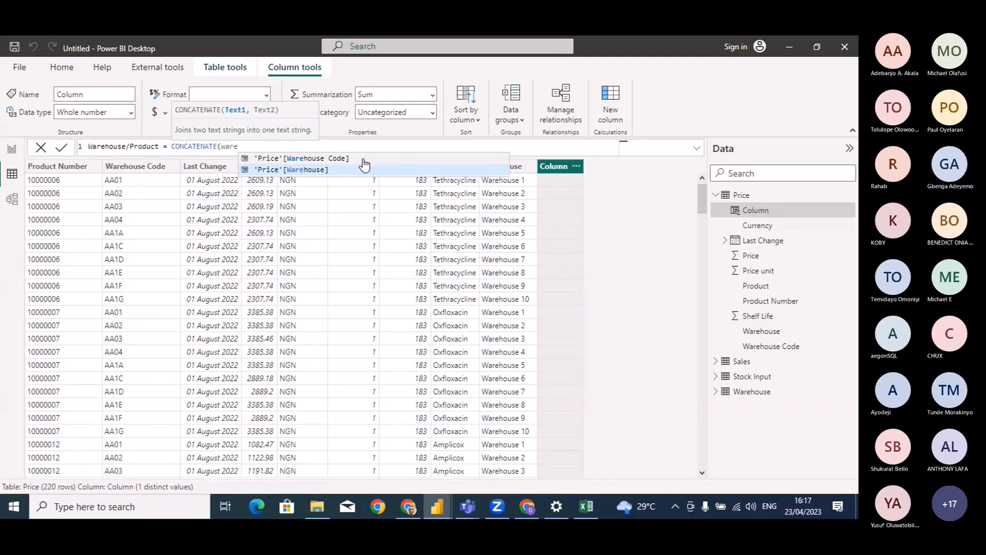
{"action": "left_click", "coordinate": [337, 159]}
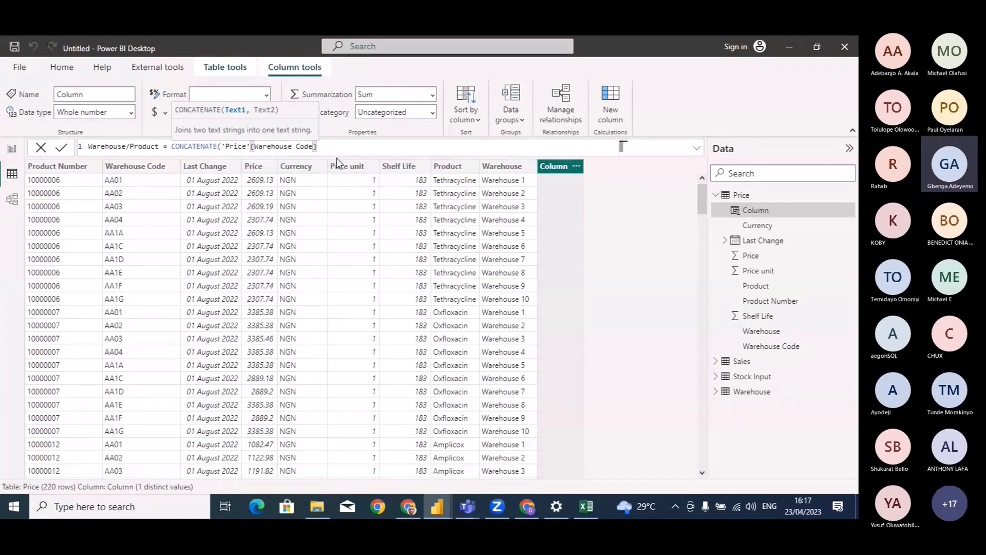
{"action": "key", "text": "Return"}
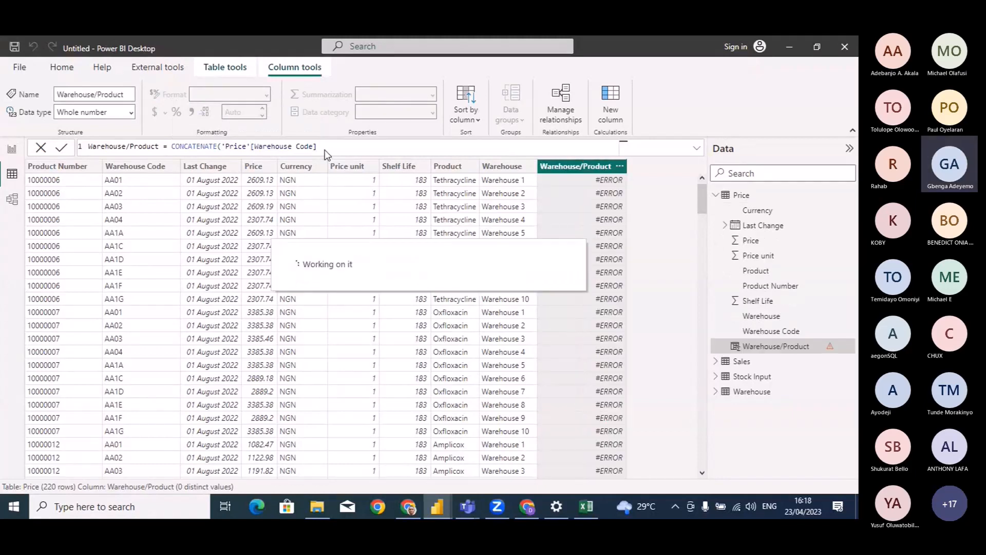
Complete the Price table's Warehouse/Product formula with 'Price'[Product Number] as the second CONCATENATE argument
{"action": "left_click", "coordinate": [324, 148]}
{"action": "type", "text": ", "}
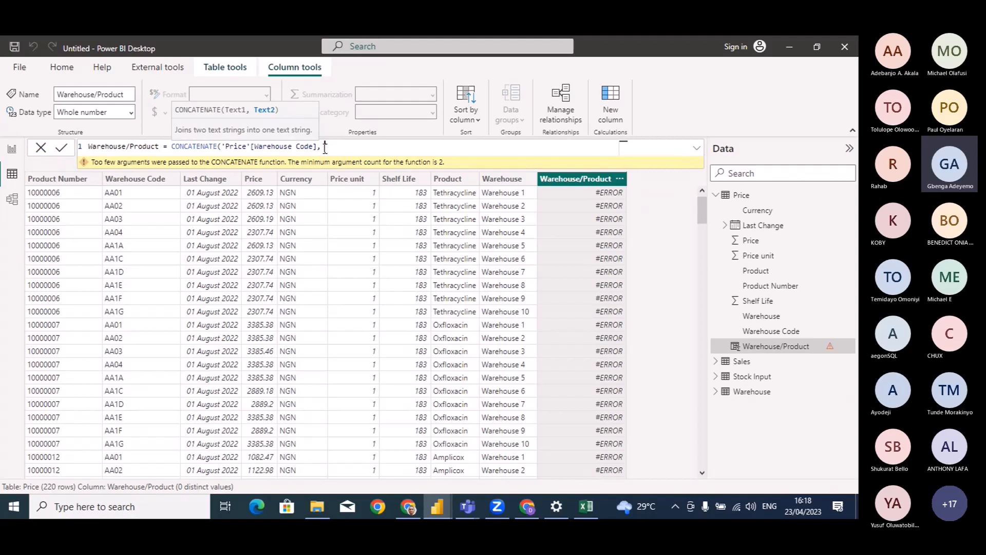
{"action": "type", "text": "Price'[Product Number"}
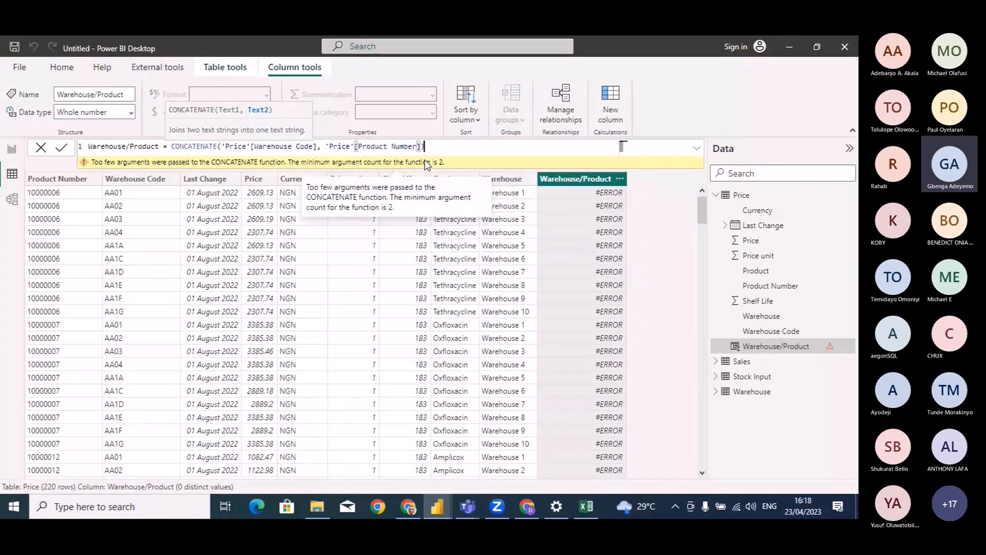
{"action": "key", "text": "Return"}
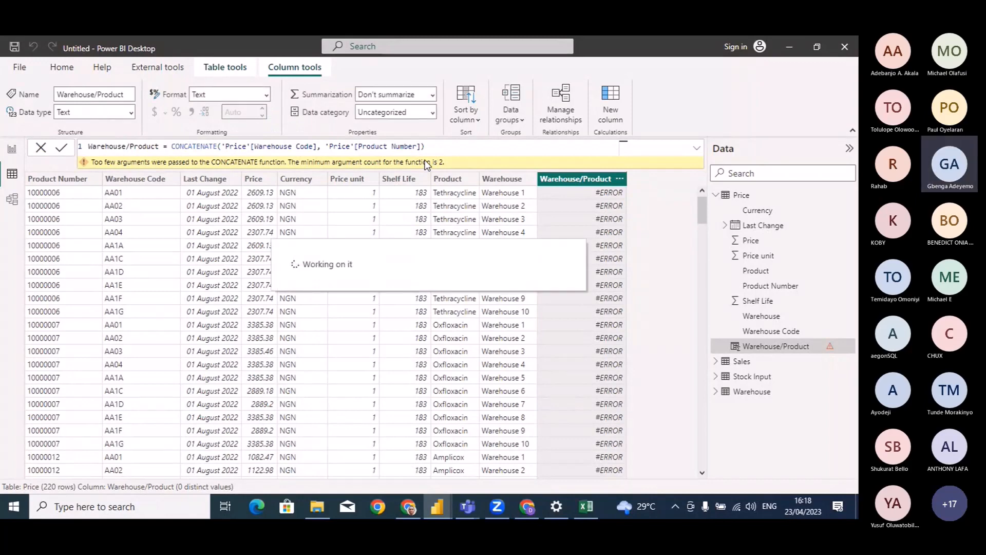
In the model diagram, raise the Price table level with Stock Input and lengthen it to show its Warehouse/Product field
{"action": "left_click", "coordinate": [12, 199]}
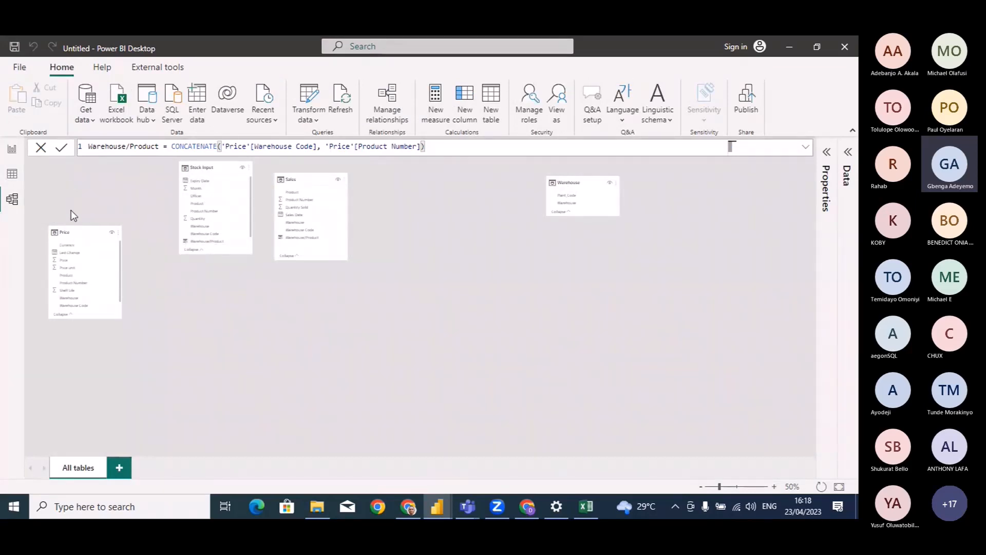
{"action": "left_click_drag", "start_coordinate": [69, 232], "coordinate": [70, 172]}
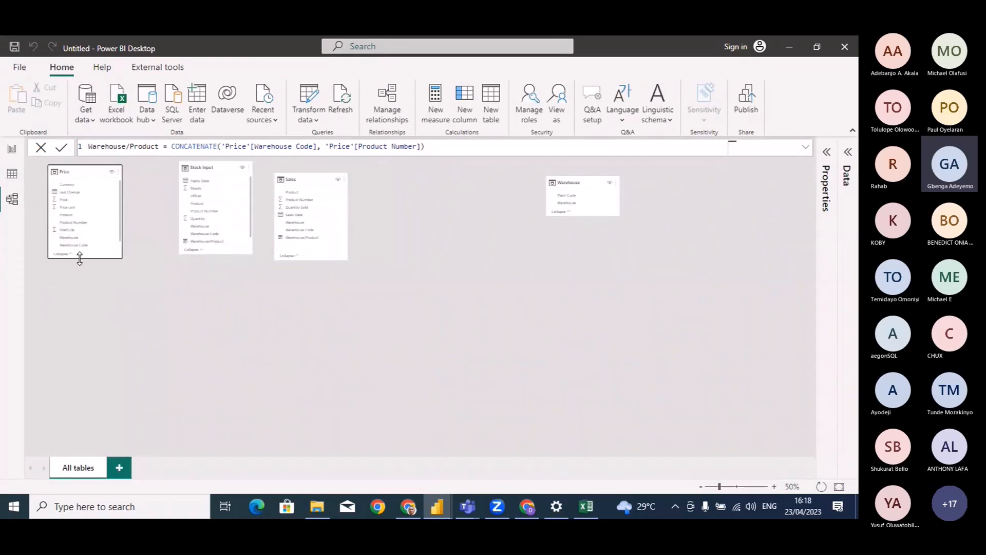
{"action": "left_click_drag", "start_coordinate": [80, 258], "coordinate": [80, 304]}
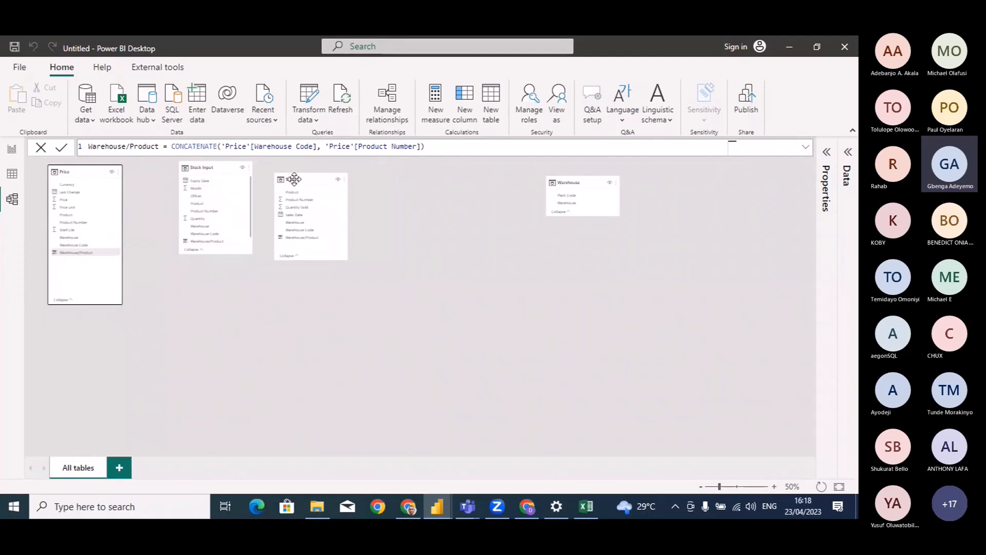
Align the Sales table's top with Stock Input, make it slightly taller, and lengthen Stock Input to show all its fields
{"action": "left_click_drag", "start_coordinate": [294, 179], "coordinate": [293, 168]}
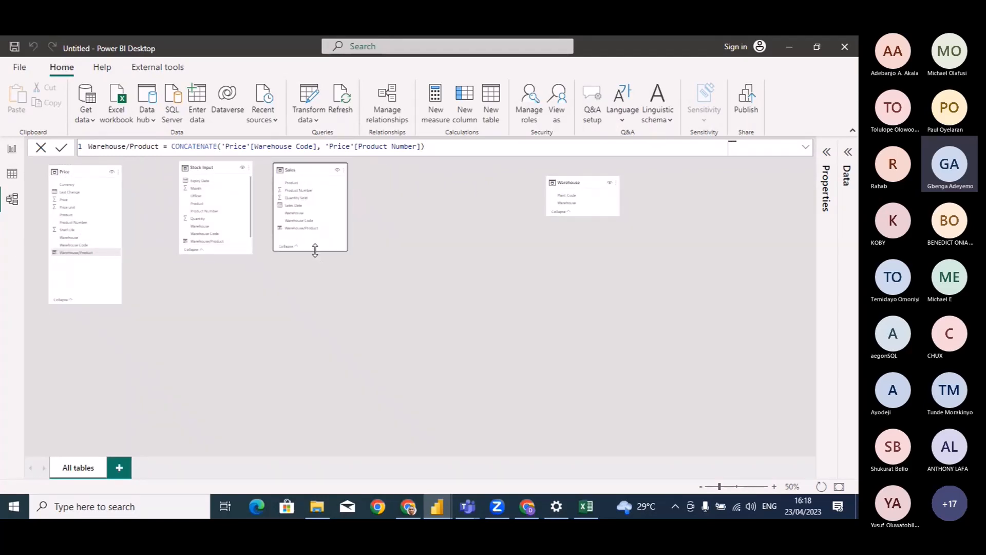
{"action": "left_click_drag", "start_coordinate": [315, 250], "coordinate": [315, 256]}
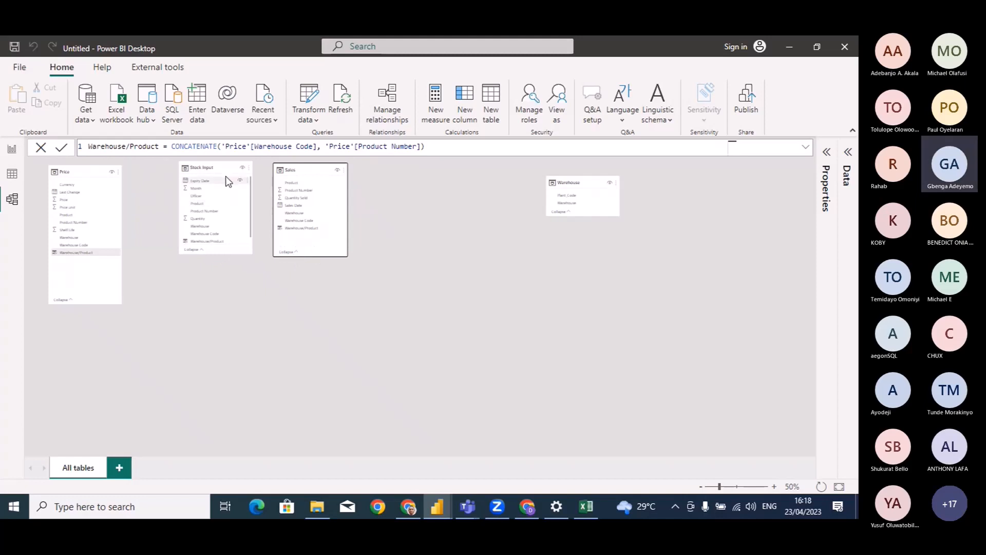
{"action": "left_click", "coordinate": [216, 166]}
{"action": "left_click_drag", "start_coordinate": [215, 254], "coordinate": [217, 274]}
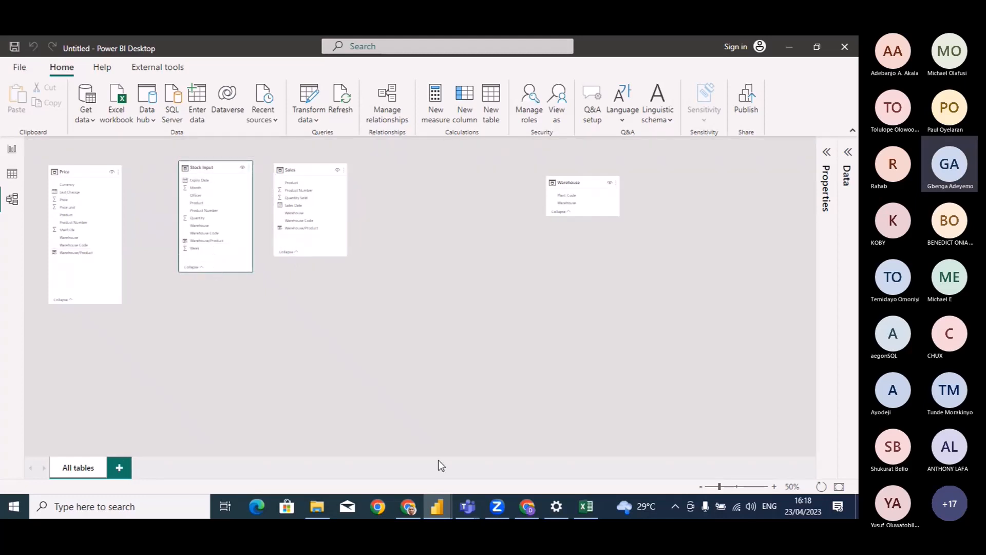
{"action": "left_click", "coordinate": [774, 487]}
{"action": "left_click", "coordinate": [774, 486]}
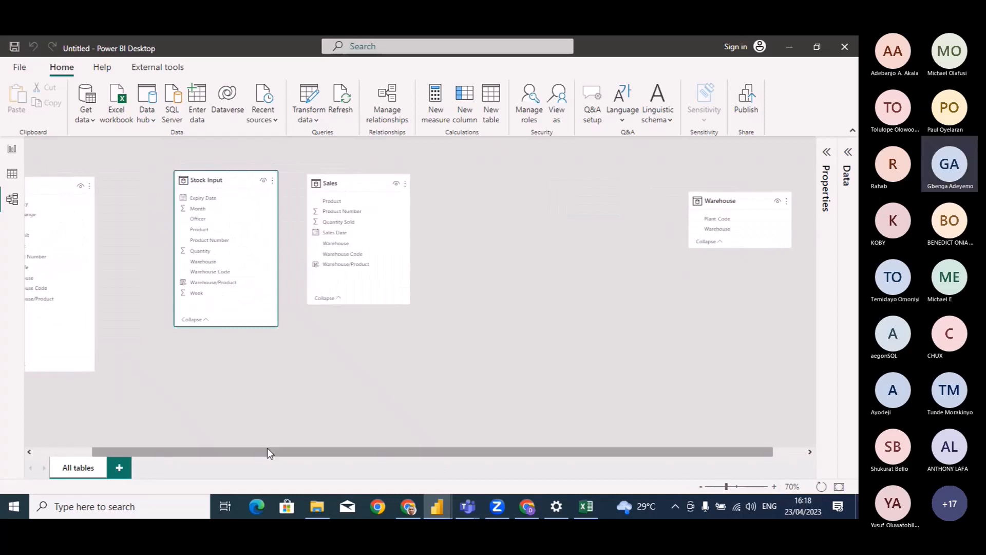
In the model diagram, relate the Price table's Warehouse/Product field to the Warehouse/Product fields of Stock Input and Sales
{"action": "left_click_drag", "start_coordinate": [268, 448], "coordinate": [132, 446]}
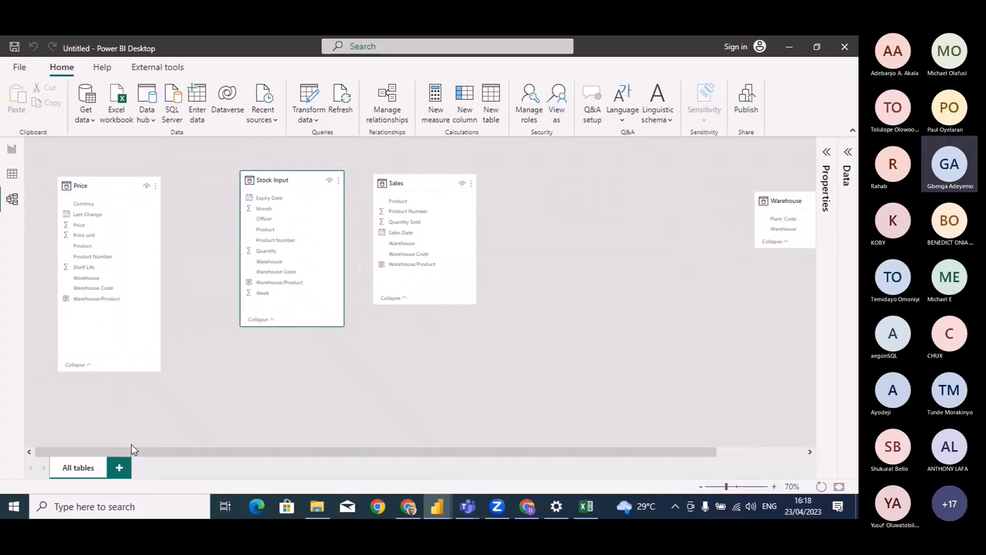
{"action": "left_click", "coordinate": [97, 300]}
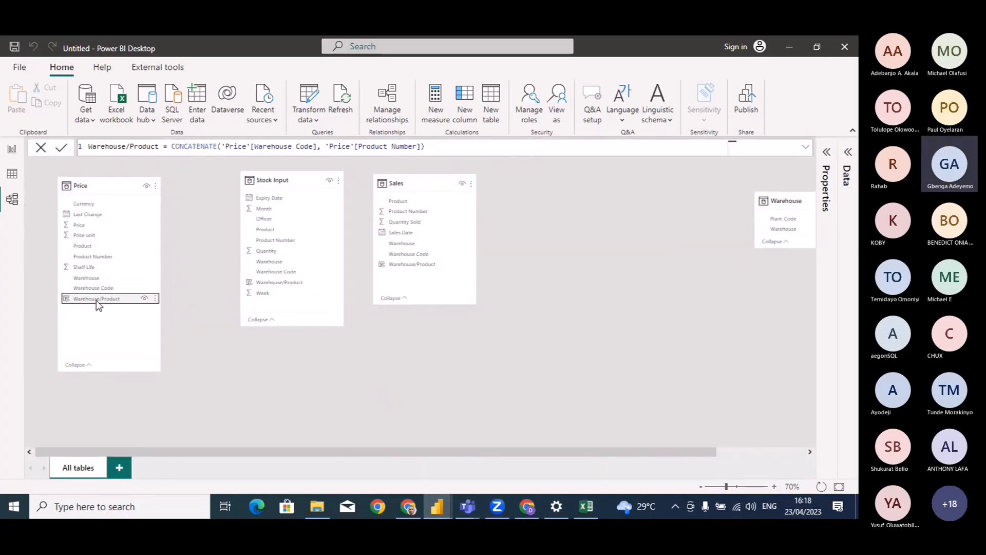
{"action": "left_click_drag", "start_coordinate": [96, 300], "coordinate": [289, 283]}
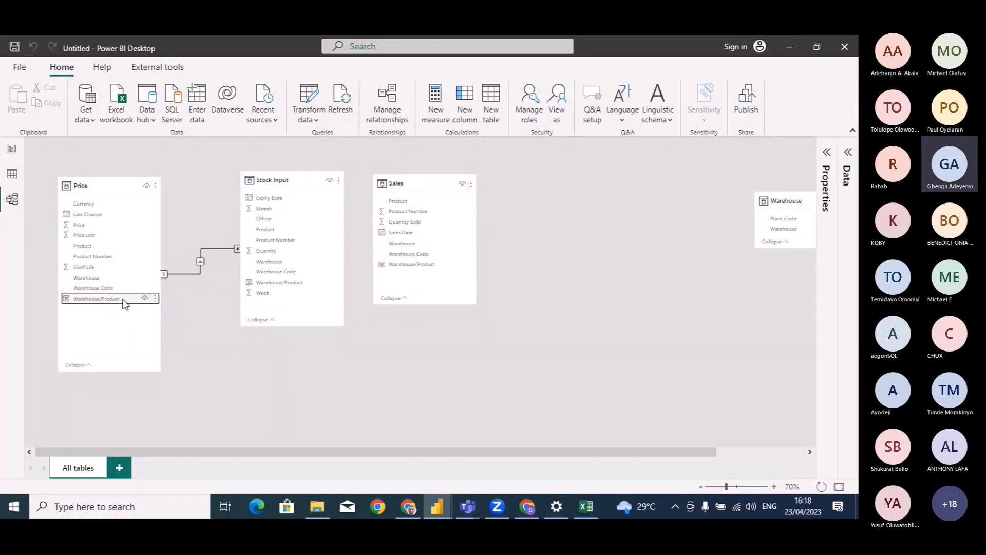
{"action": "left_click_drag", "start_coordinate": [122, 300], "coordinate": [454, 266]}
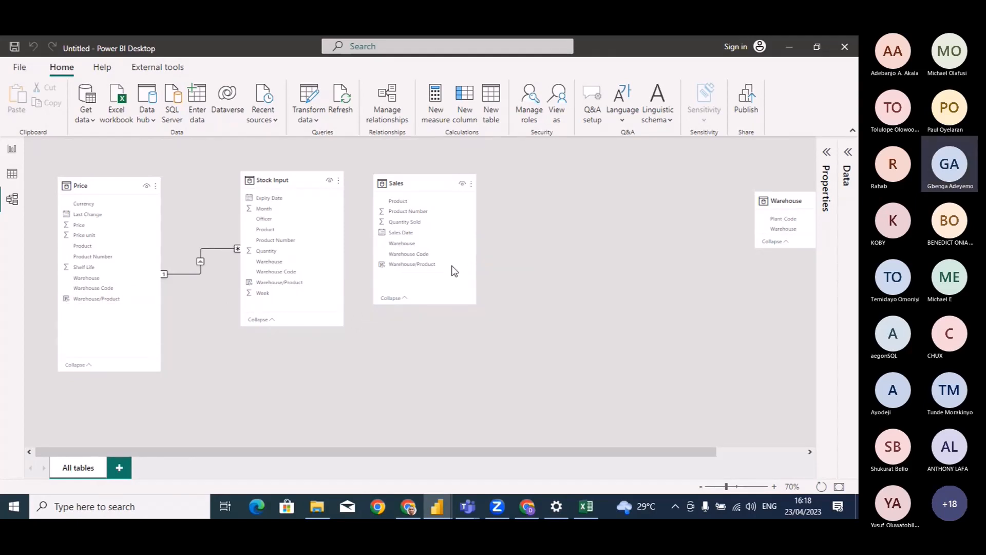
{"action": "left_click", "coordinate": [396, 343]}
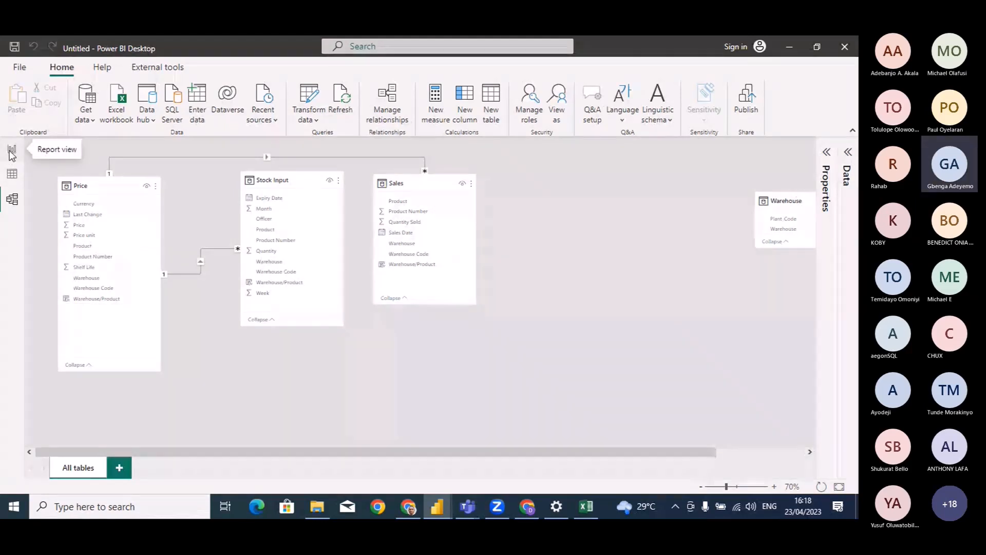
Review the blank report page, the model diagram, and the Stock Input and Price table data, including Price's Shelf Life column
{"action": "left_click", "coordinate": [10, 152]}
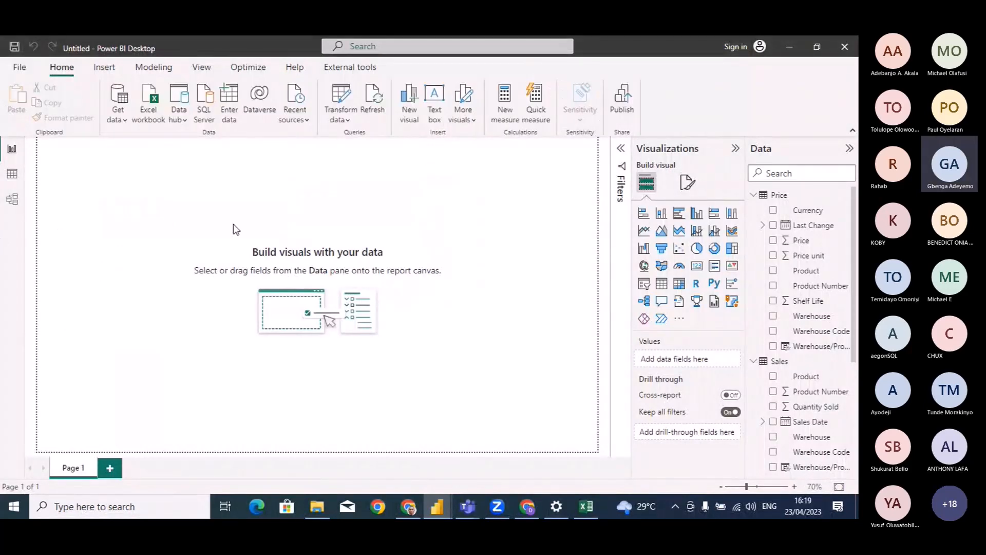
{"action": "left_click", "coordinate": [14, 179]}
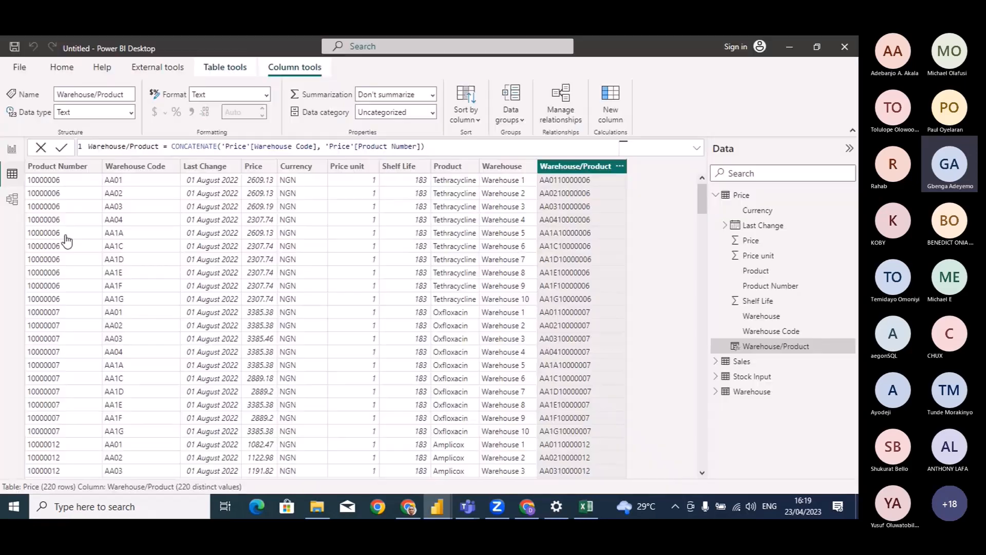
{"action": "left_click", "coordinate": [12, 199]}
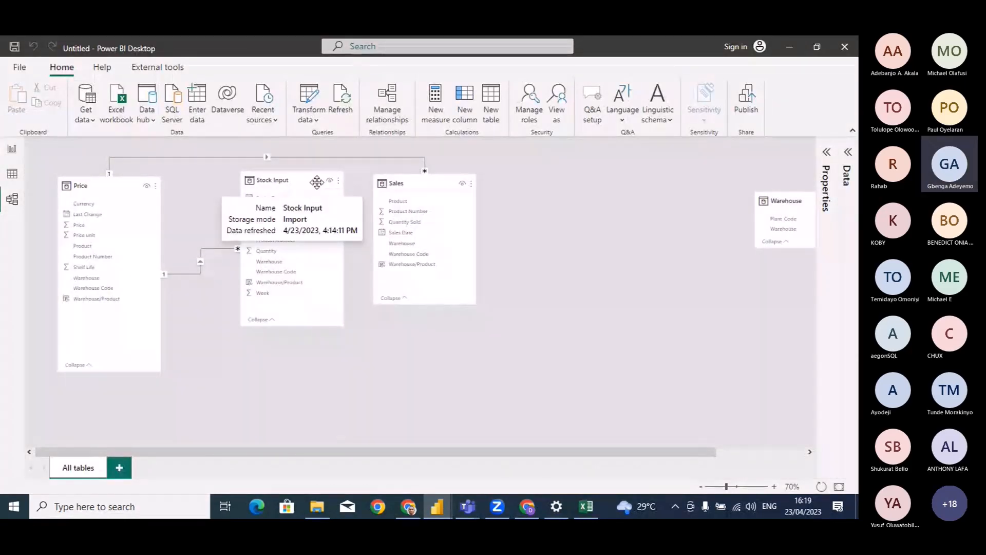
{"action": "left_click", "coordinate": [12, 175]}
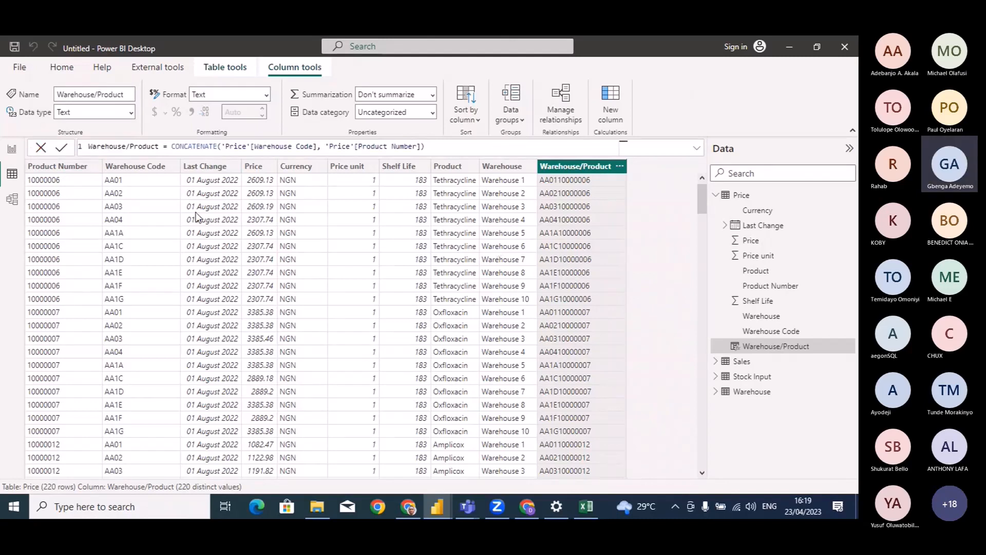
{"action": "left_click", "coordinate": [715, 195]}
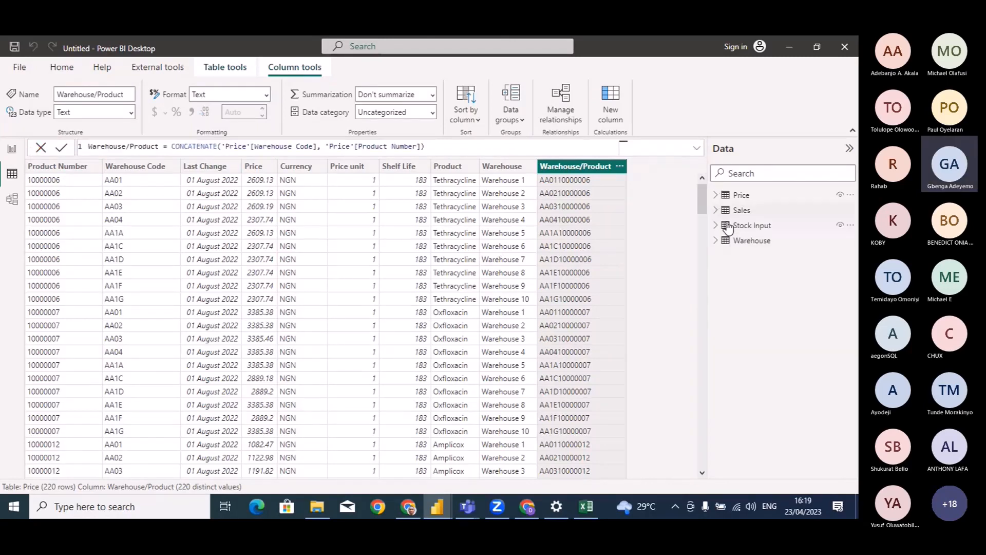
{"action": "left_click", "coordinate": [728, 226]}
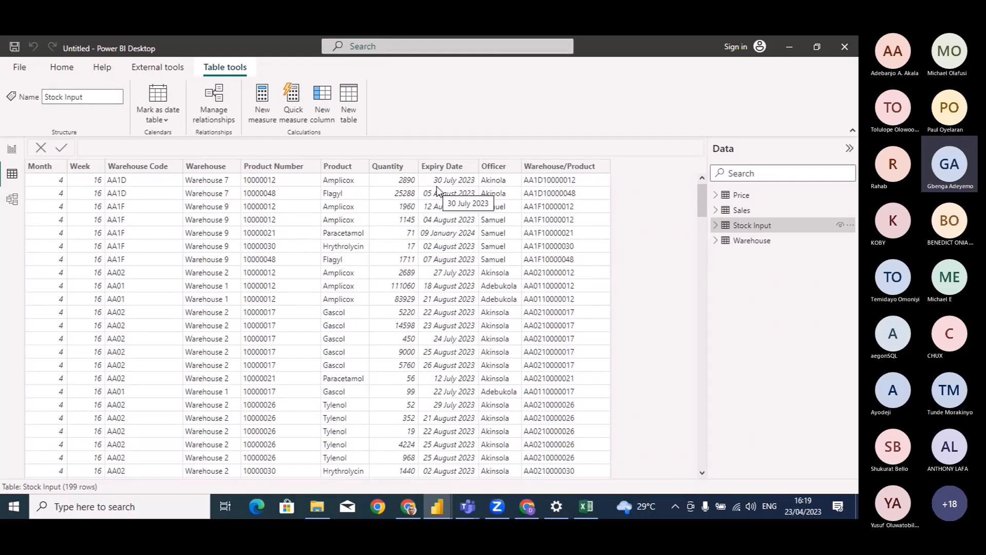
{"action": "left_click", "coordinate": [727, 199]}
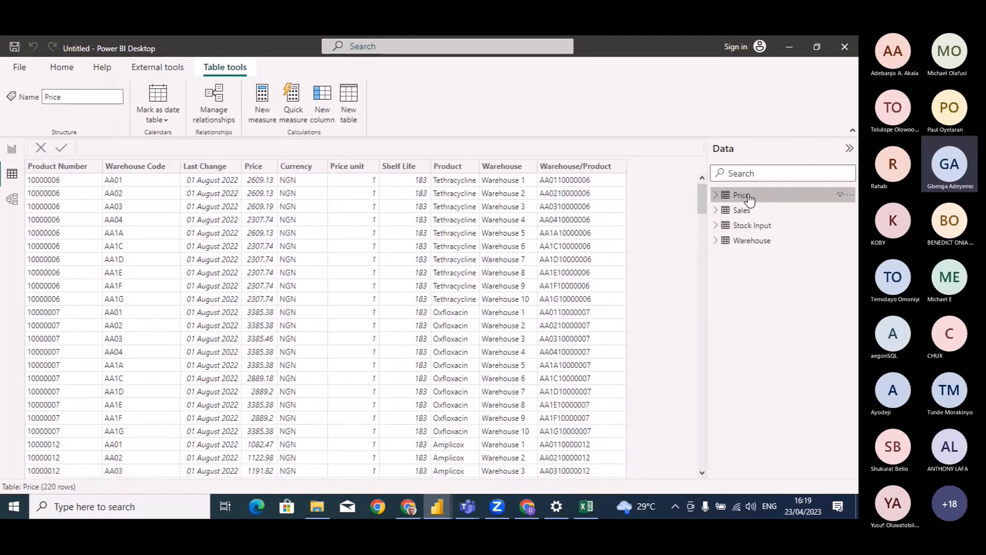
{"action": "left_click", "coordinate": [714, 196]}
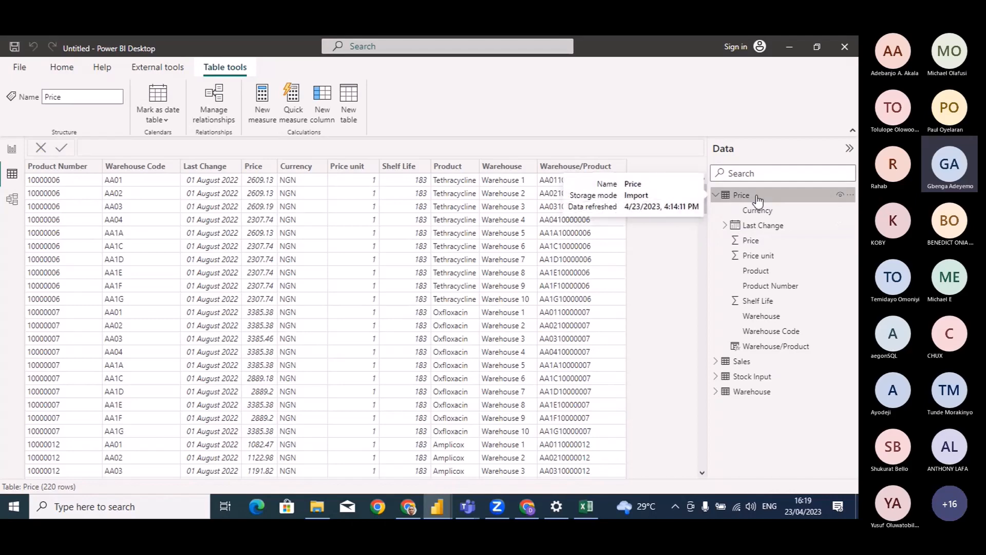
{"action": "left_click", "coordinate": [764, 302]}
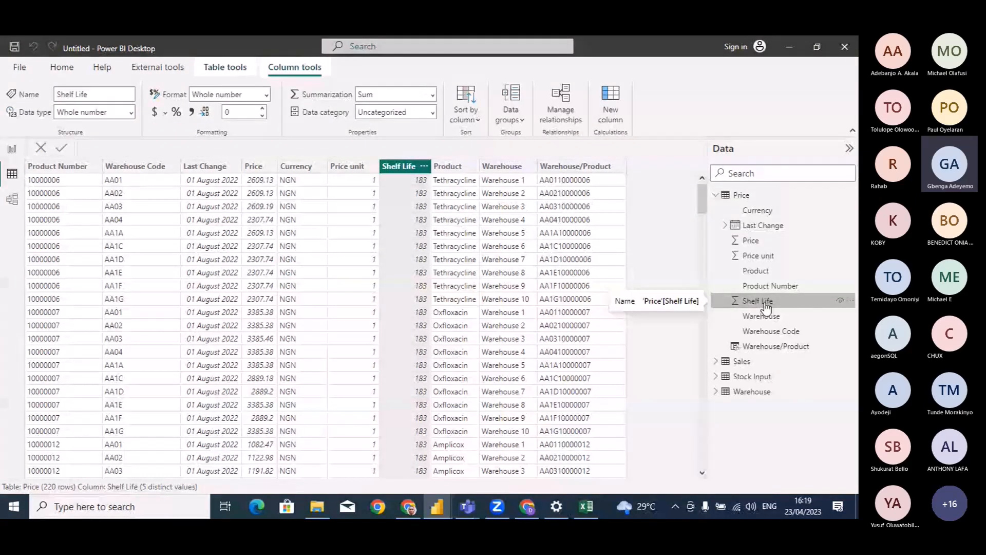
{"action": "left_click", "coordinate": [724, 195]}
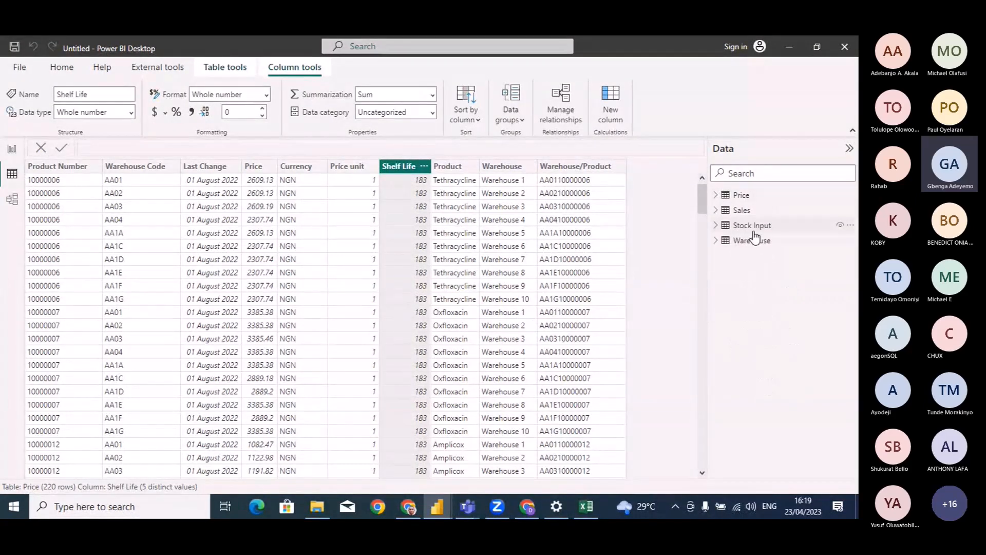
Add a calculated column named Shelf_Life to the Stock Input table, leaving its formula empty after the equals sign
{"action": "left_click", "coordinate": [753, 228]}
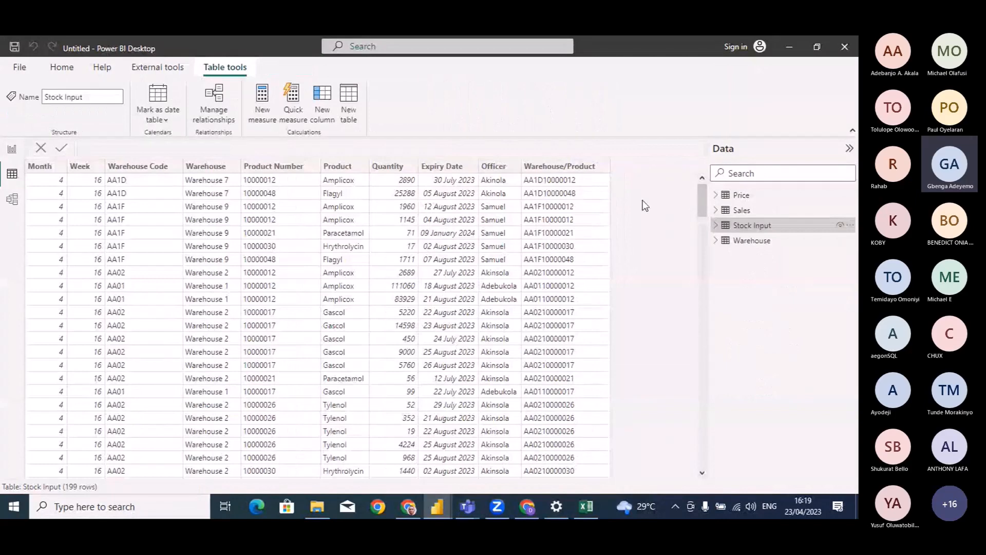
{"action": "left_click", "coordinate": [323, 109]}
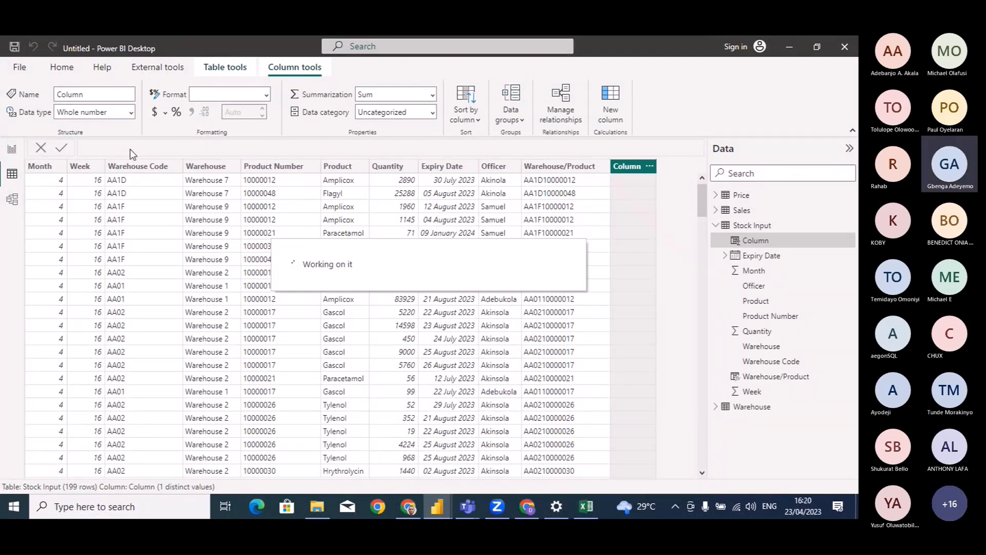
{"action": "key", "text": "BackSpace"}
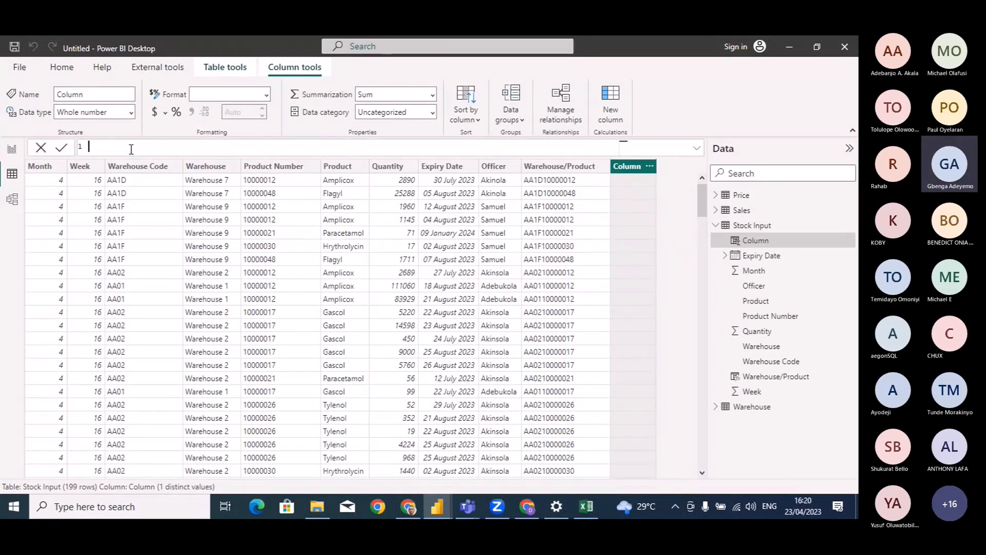
{"action": "type", "text": "Shelf_"}
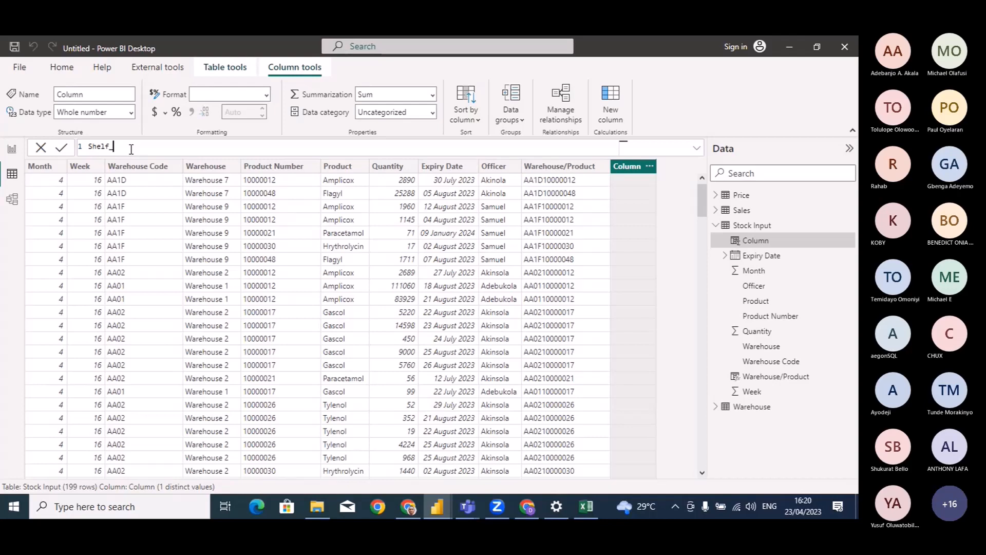
{"action": "type", "text": "Life ="}
Switch to the Teams meeting, unmute the microphone, and return to Power BI Desktop
{"action": "mouse_move", "coordinate": [466, 506]}
{"action": "left_click", "coordinate": [508, 447]}
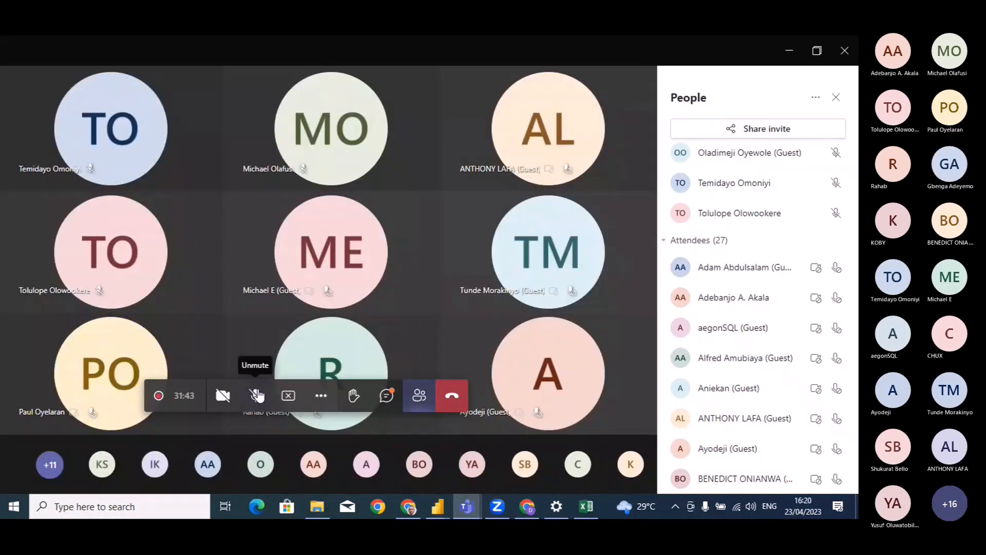
{"action": "left_click", "coordinate": [256, 395]}
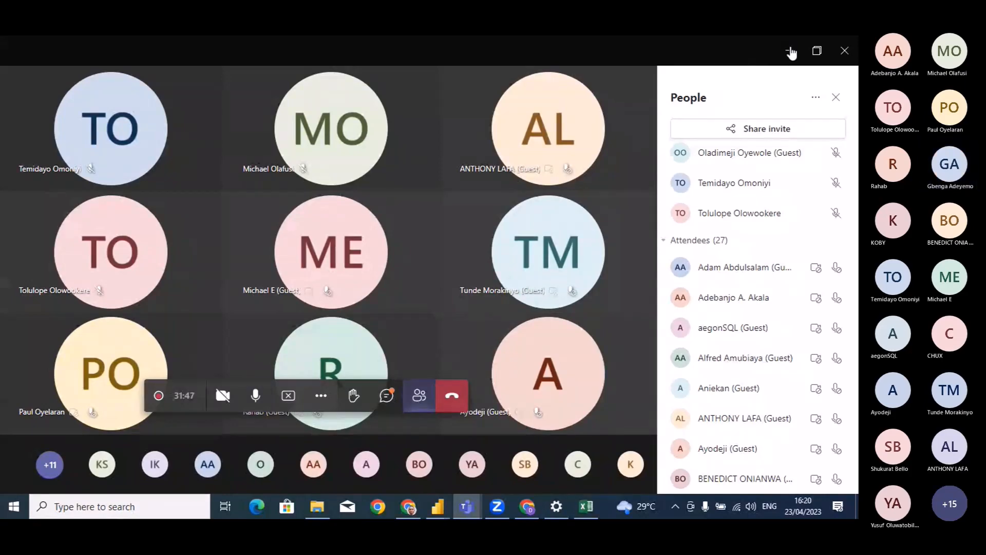
{"action": "left_click", "coordinate": [791, 53]}
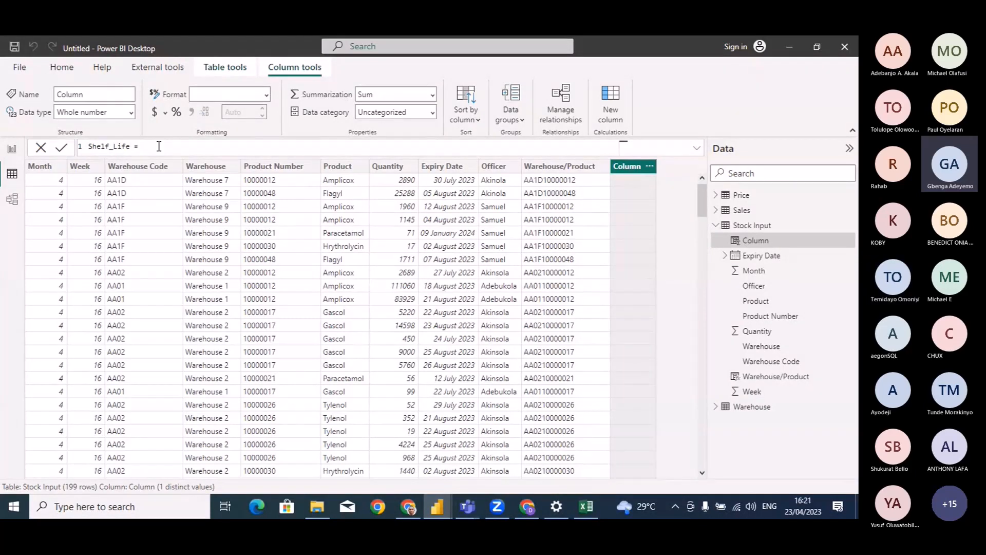
Begin the Shelf_Life formula with LOOKUPVALUE, using 'Price'[Price] as the result column and 'Price'[Warehouse/Product] as the search column
{"action": "type", "text": "loo"}
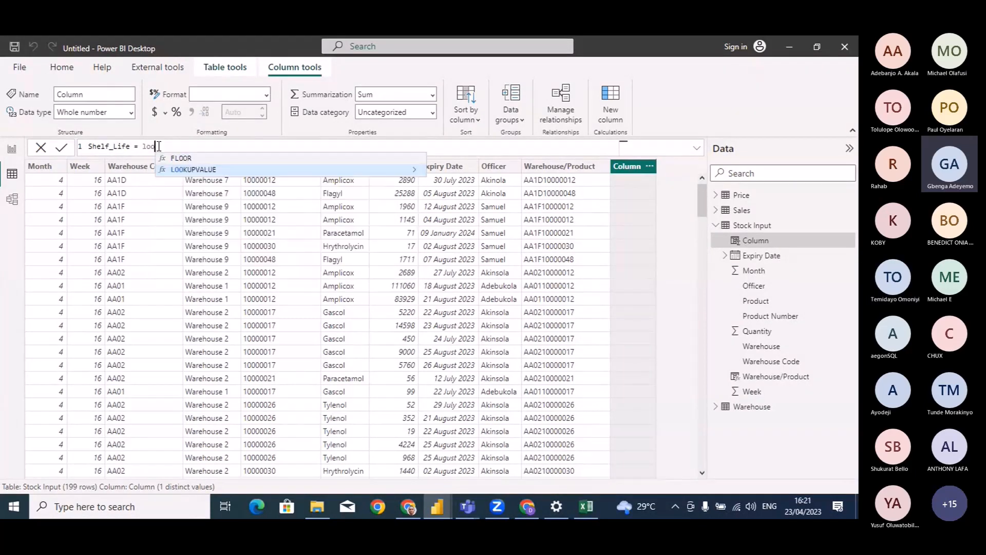
{"action": "key", "text": "Tab"}
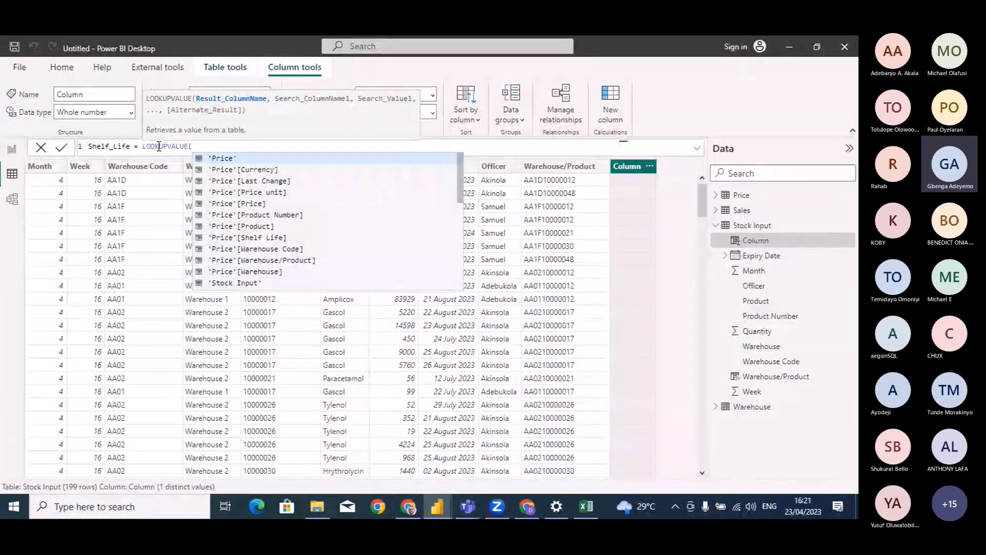
{"action": "type", "text": "pric"}
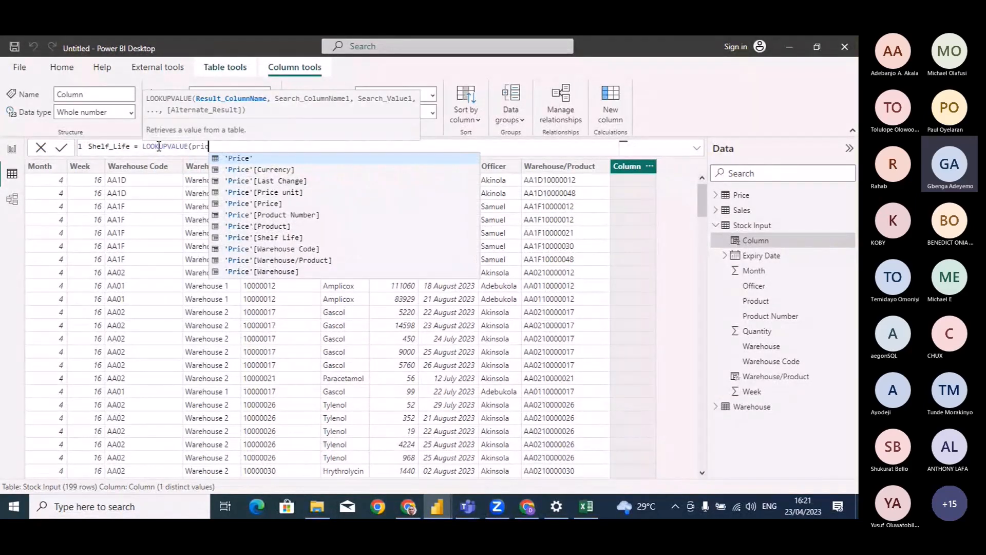
{"action": "left_click", "coordinate": [286, 204]}
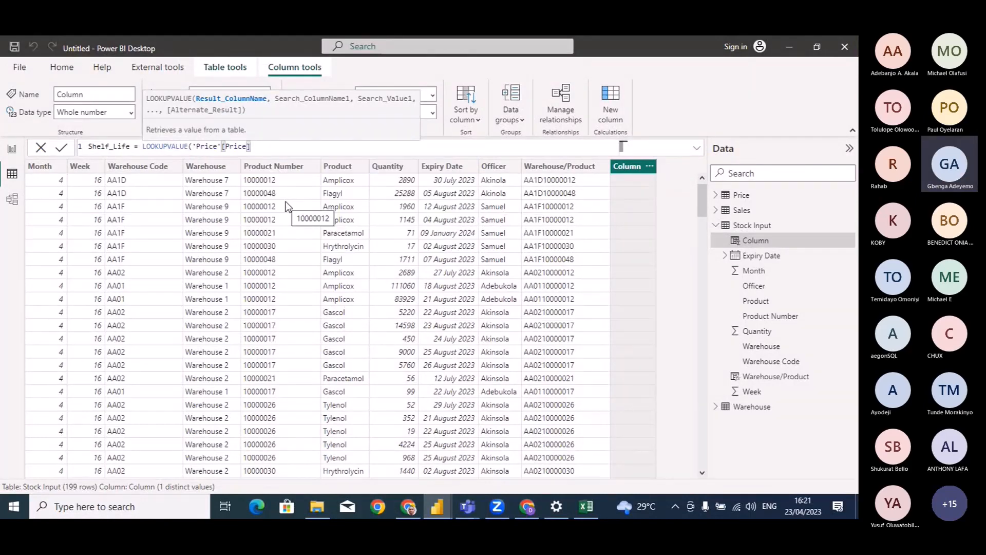
{"action": "type", "text": ","}
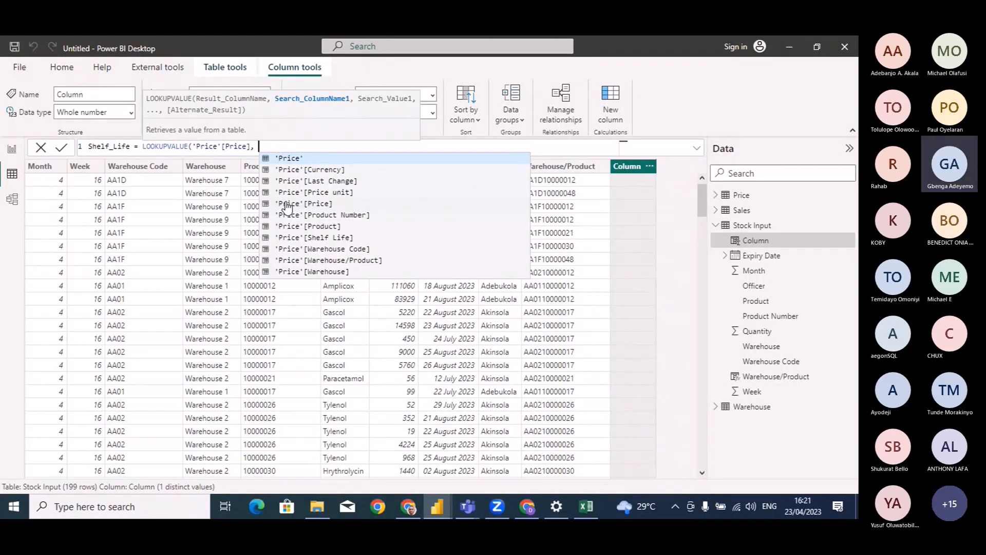
{"action": "type", "text": "war"}
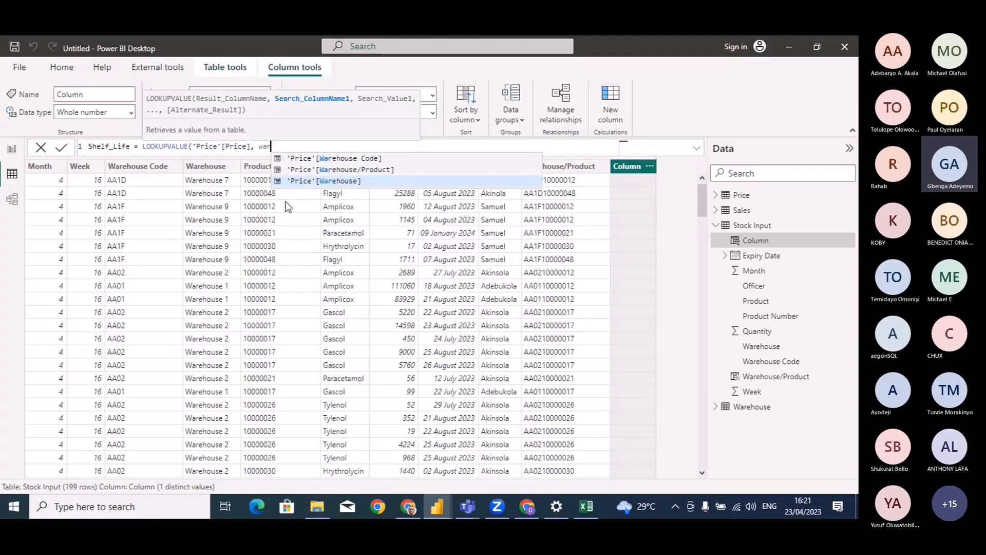
{"action": "type", "text": "e"}
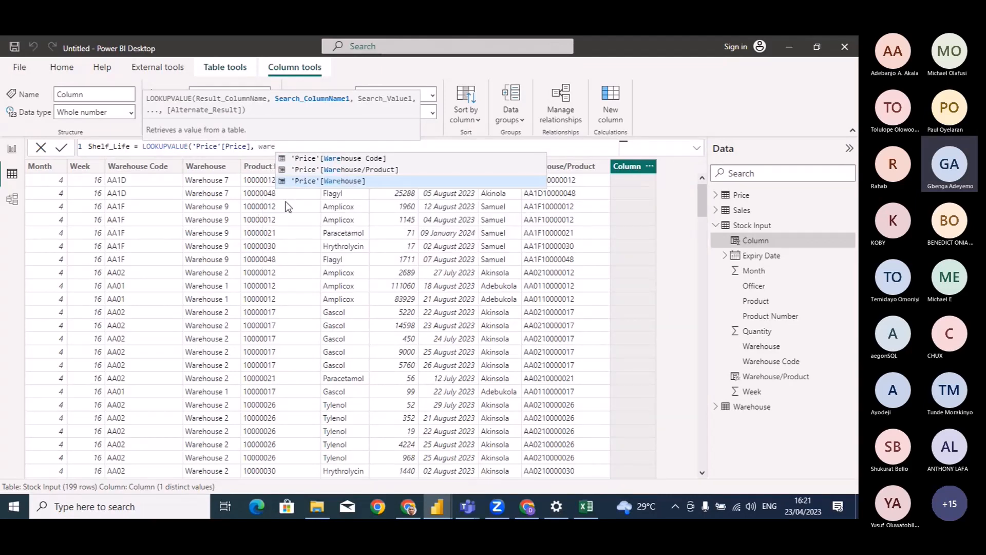
{"action": "left_click", "coordinate": [359, 169]}
{"action": "type", "text": ", "}
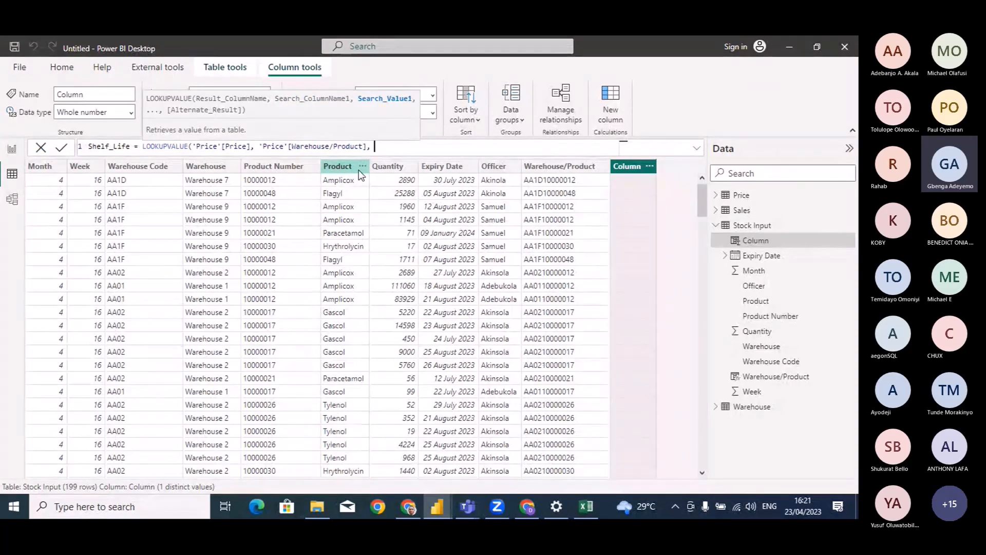
Complete the Shelf_Life formula with 'Stock Input'[Warehouse/Product] as the search value, and format the column to 0 decimal places
{"action": "type", "text": "ware"}
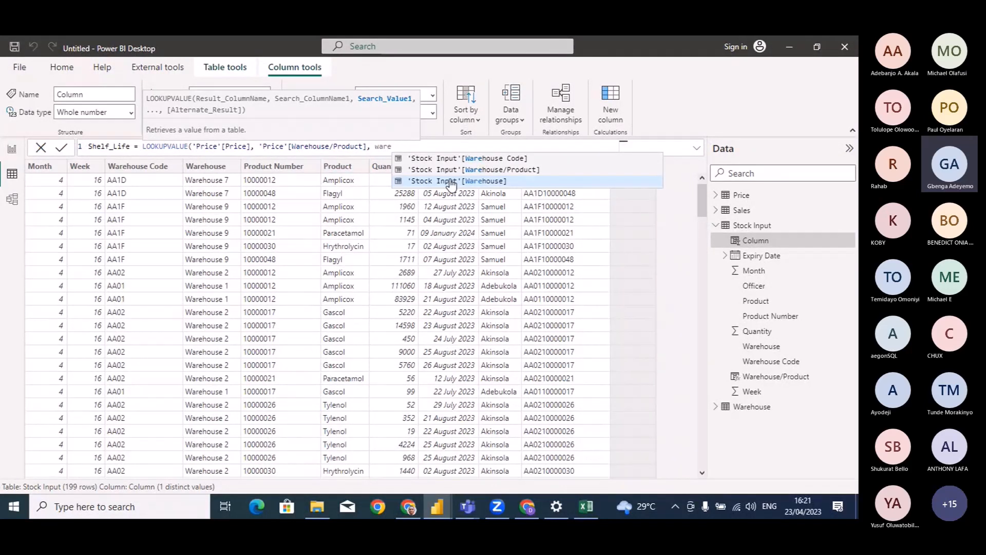
{"action": "left_click", "coordinate": [480, 170]}
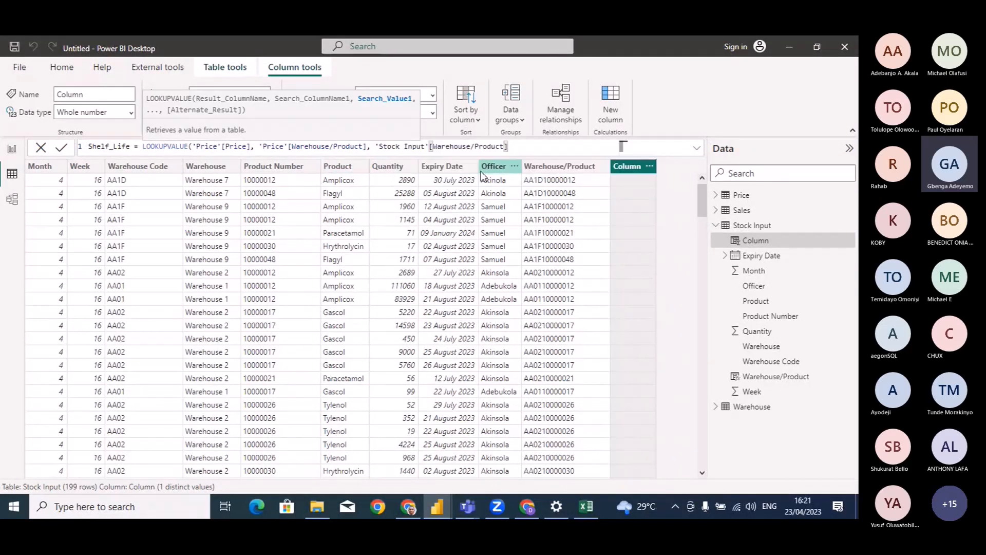
{"action": "type", "text": ")"}
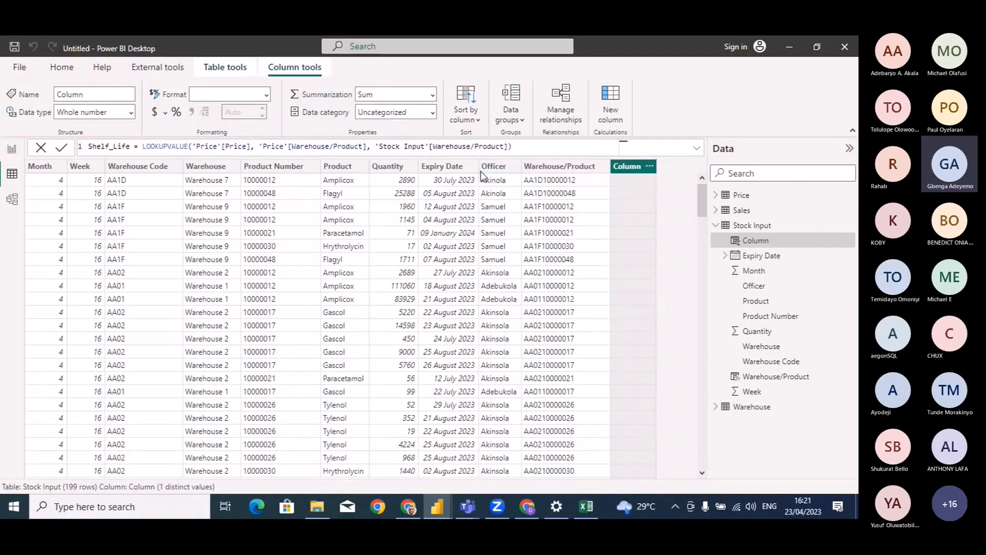
{"action": "key", "text": "Return"}
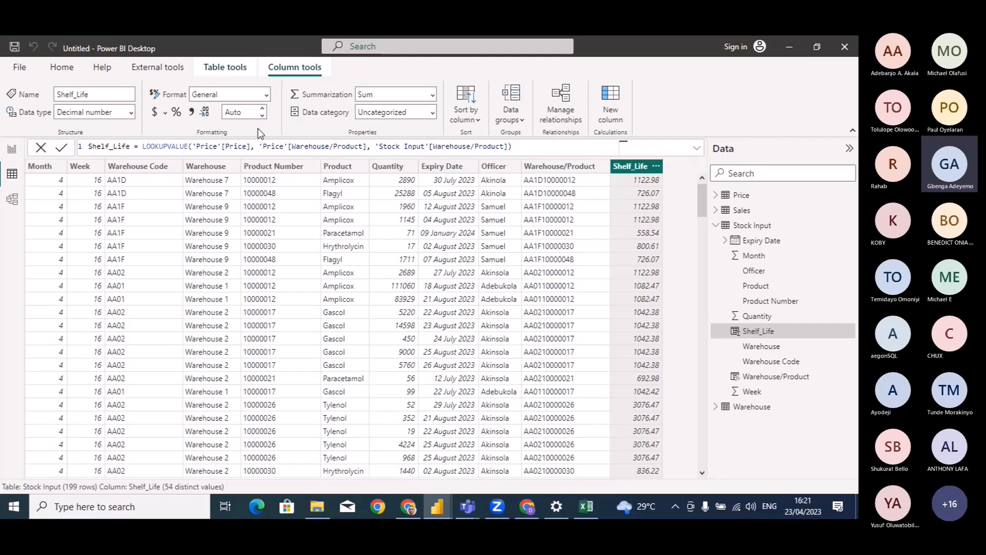
{"action": "left_click", "coordinate": [249, 116]}
{"action": "key", "text": "Up"}
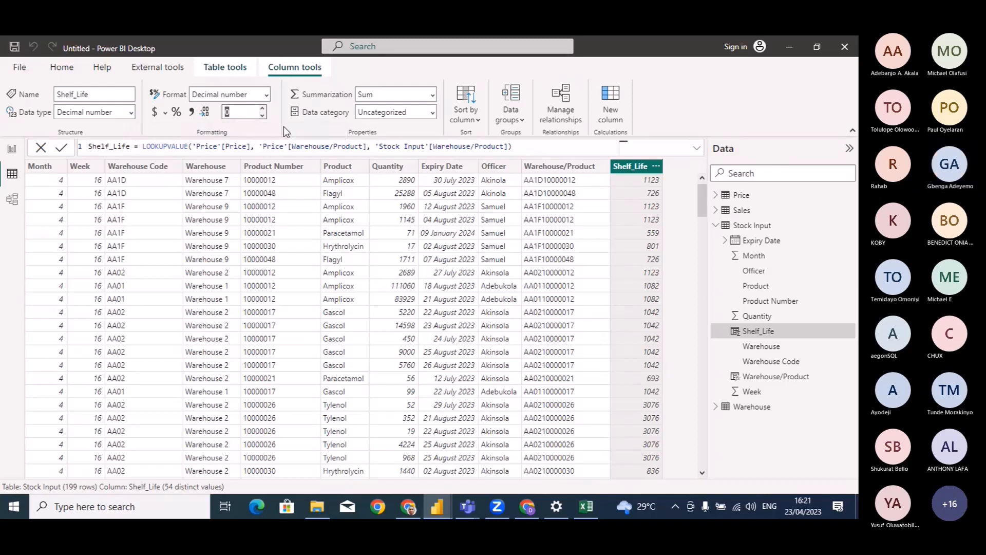
Change the result column in the Shelf_Life LOOKUPVALUE formula to 'Price'[Shelf Life]
{"action": "left_click", "coordinate": [515, 146]}
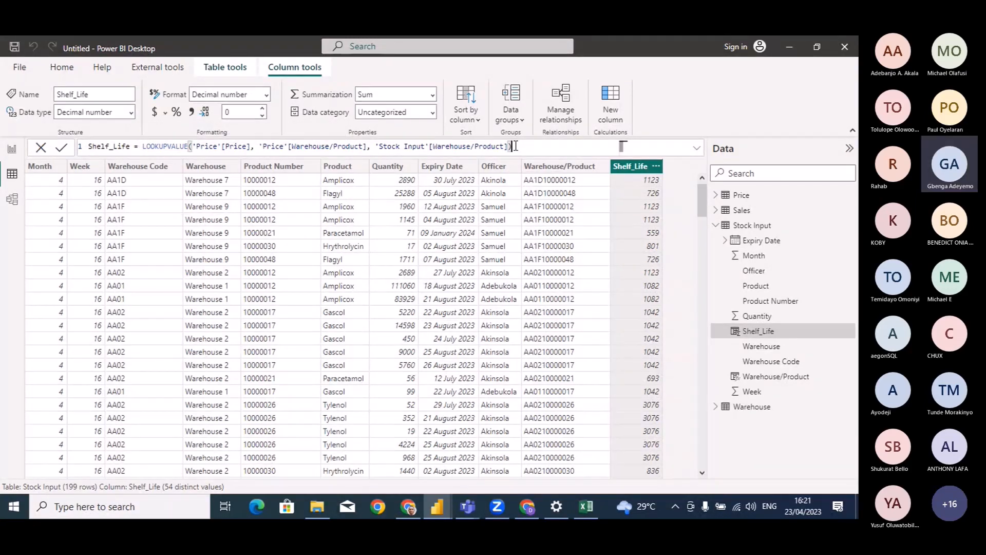
{"action": "left_click", "coordinate": [250, 146]}
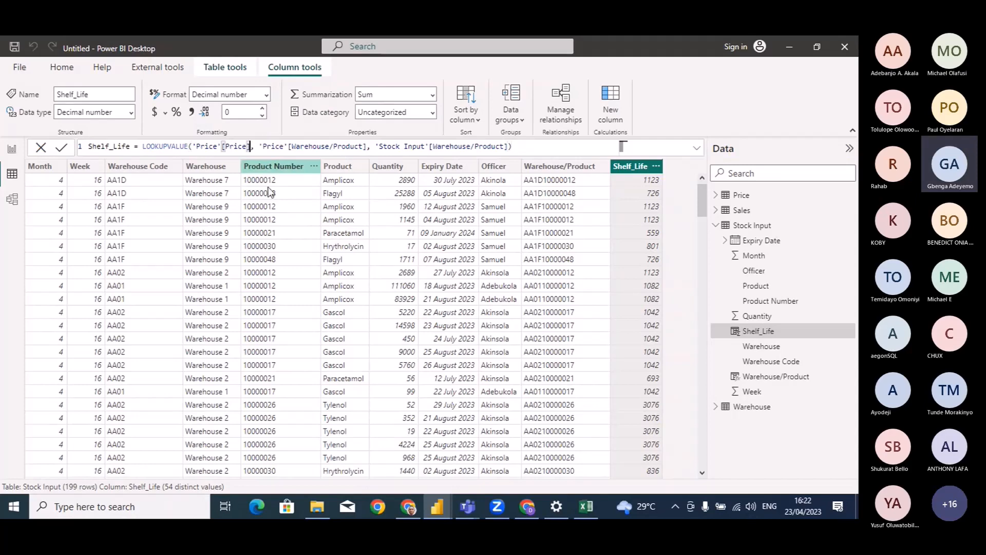
{"action": "key", "text": "BackSpace"}
{"action": "key", "text": "BackSpace"}
{"action": "key", "text": "BackSpace"}
{"action": "key", "text": "BackSpace"}
{"action": "key", "text": "BackSpace"}
{"action": "key", "text": "BackSpace"}
{"action": "type", "text": "s"}
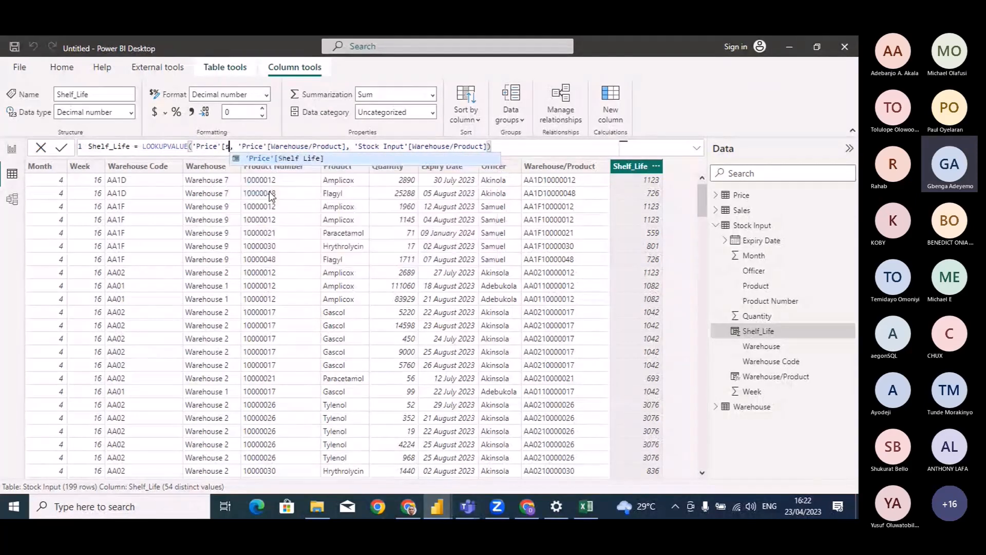
{"action": "type", "text": "helf"}
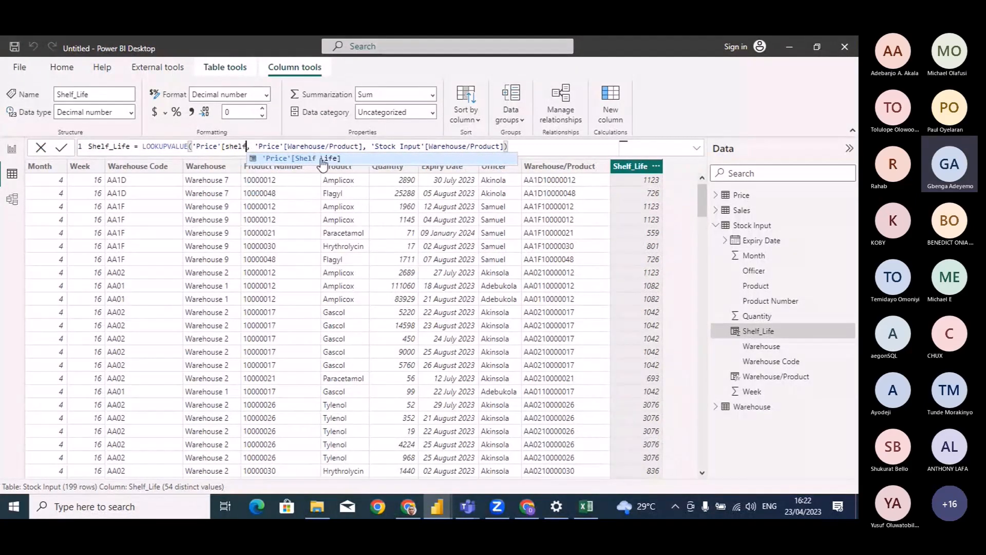
{"action": "left_click", "coordinate": [322, 160]}
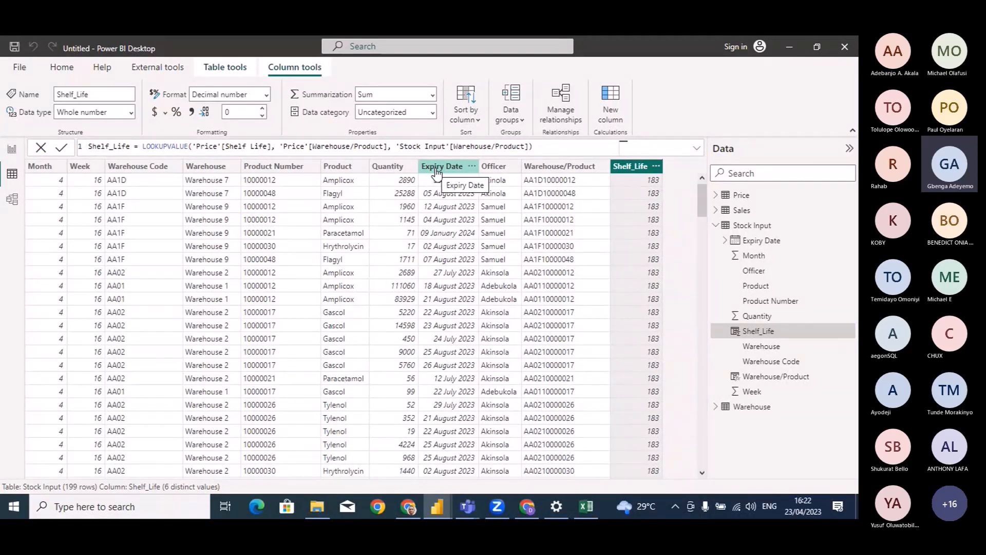
Add a calculated column to Stock Input with the formula Production Date = 'Stock Input'[Expiry Date] - 'Stock Input'[Shelf_Life]
{"action": "left_click", "coordinate": [616, 100]}
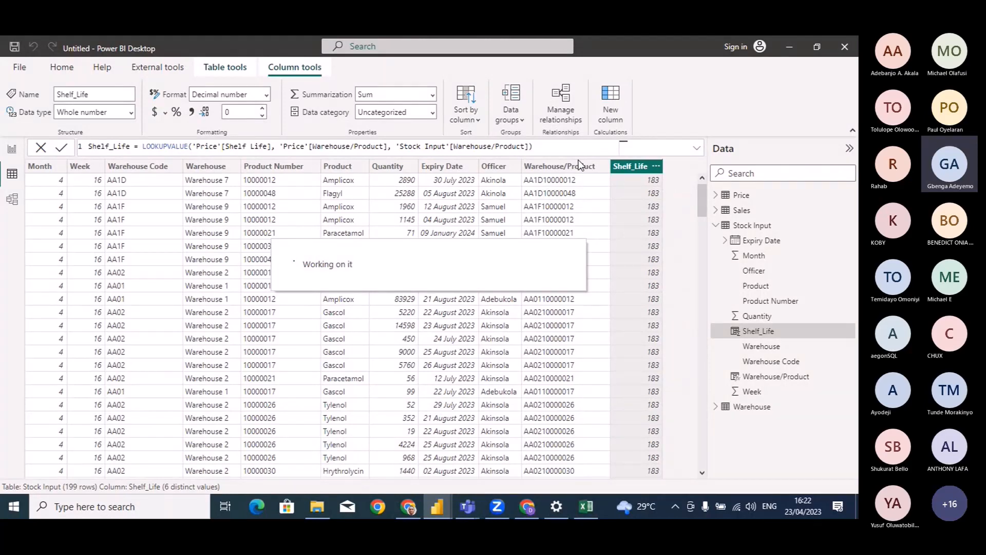
{"action": "type", "text": "Pr"}
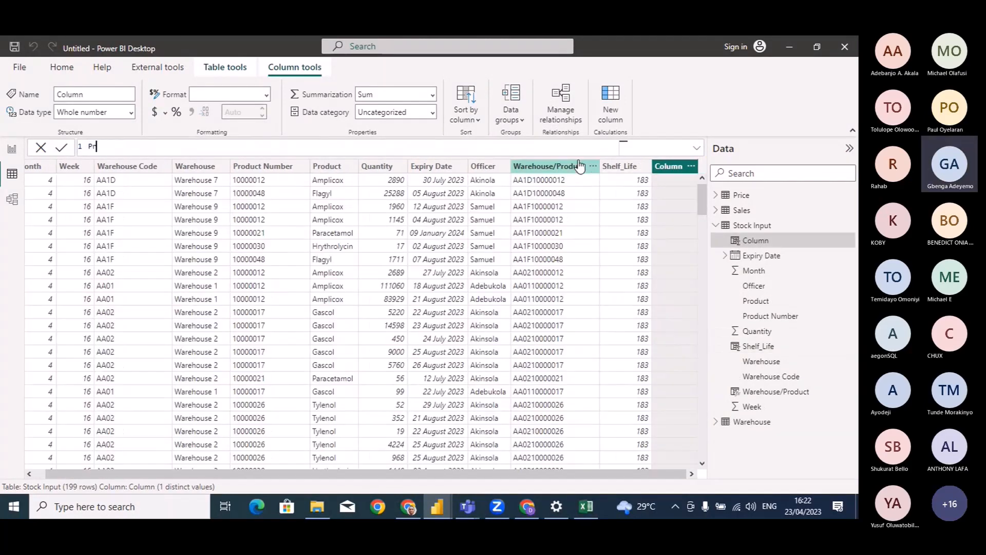
{"action": "type", "text": "oductio"}
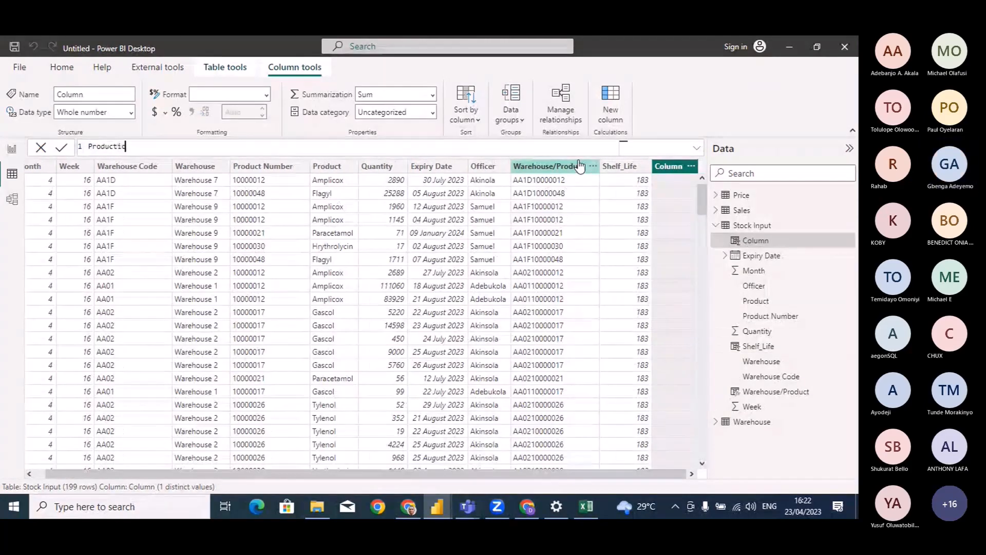
{"action": "type", "text": "n Date = "}
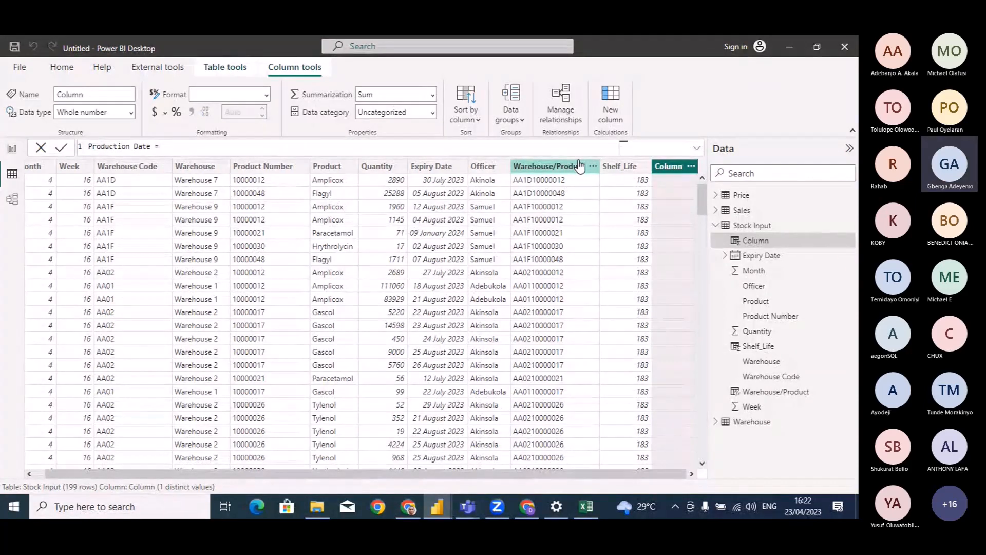
{"action": "type", "text": "Ex"}
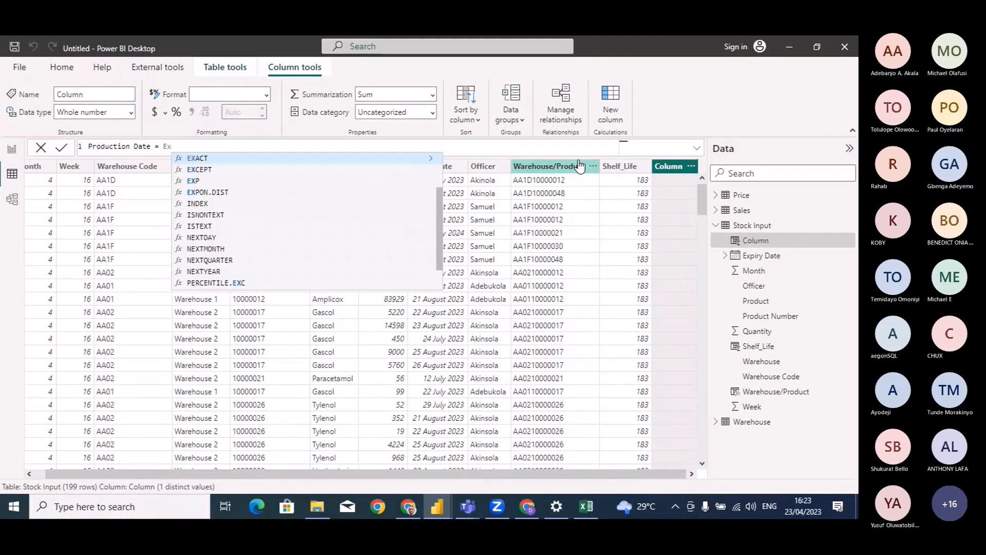
{"action": "type", "text": "pir"}
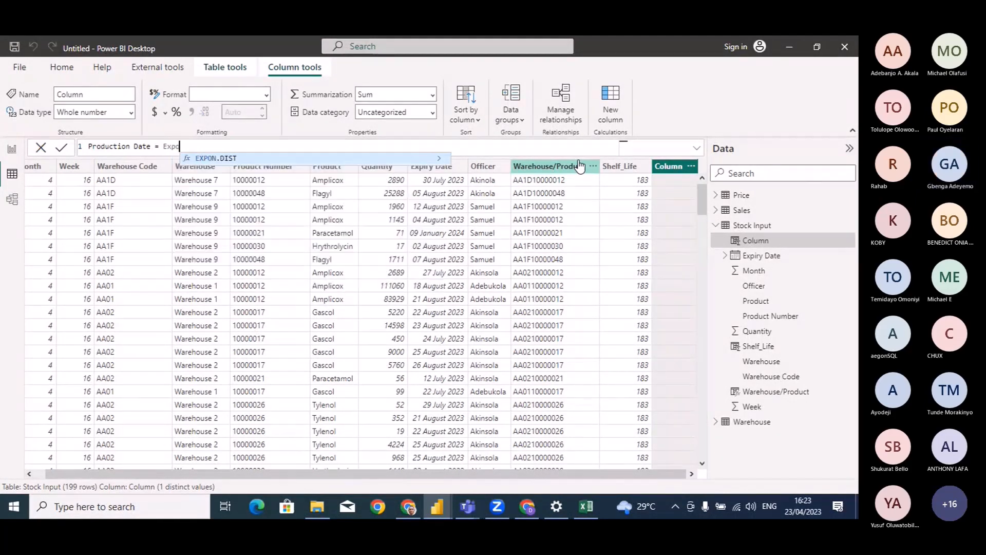
{"action": "key", "text": "Tab"}
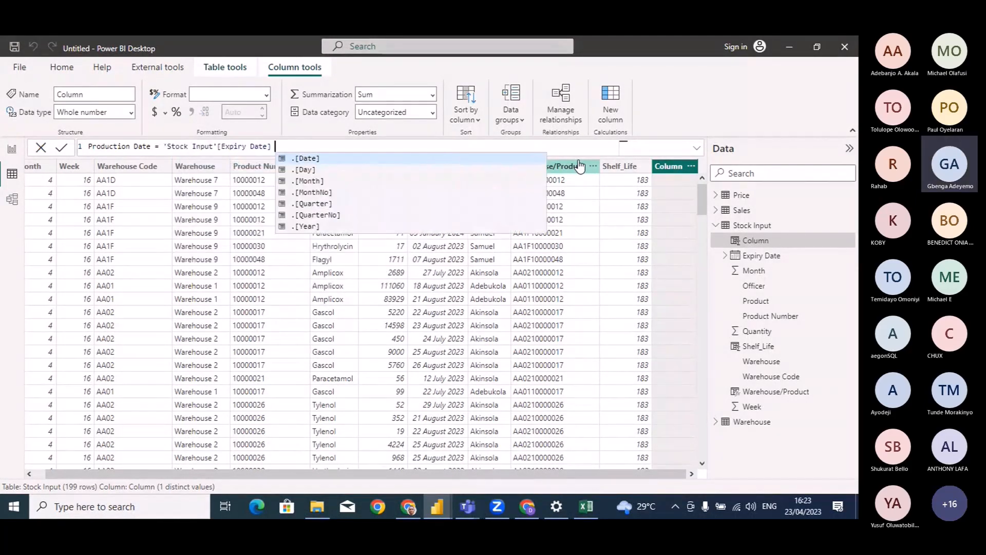
{"action": "type", "text": "-"}
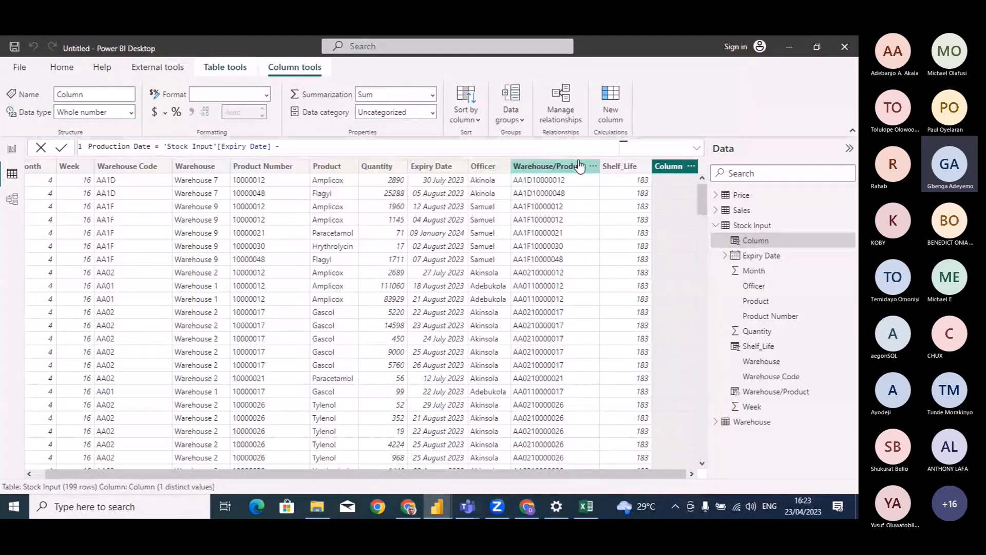
{"action": "type", "text": " shelf"}
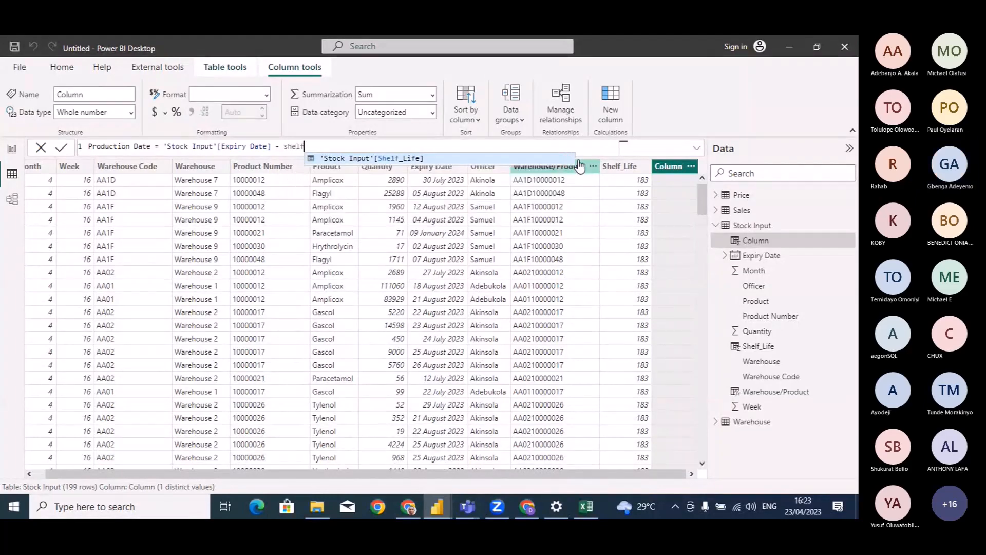
{"action": "left_click", "coordinate": [390, 160]}
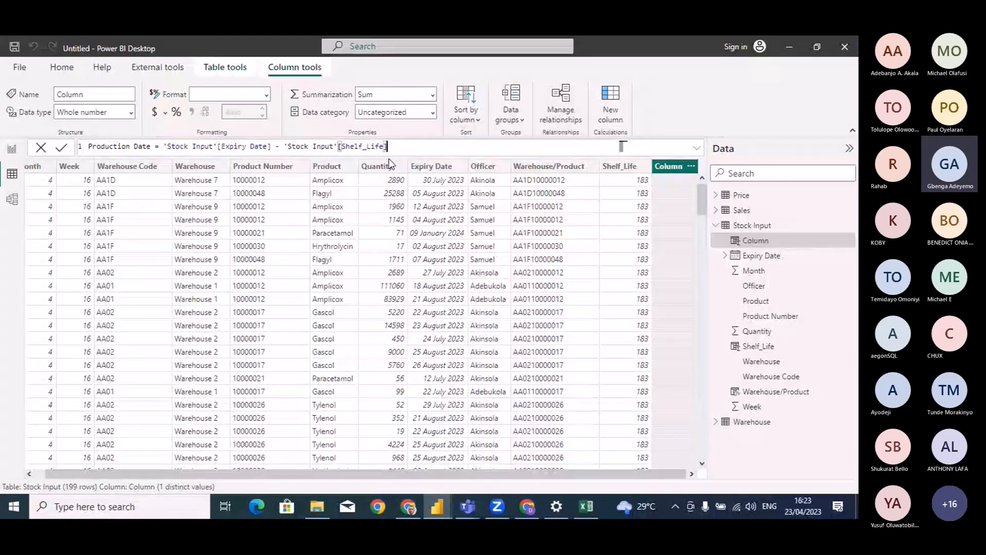
{"action": "key", "text": "Return"}
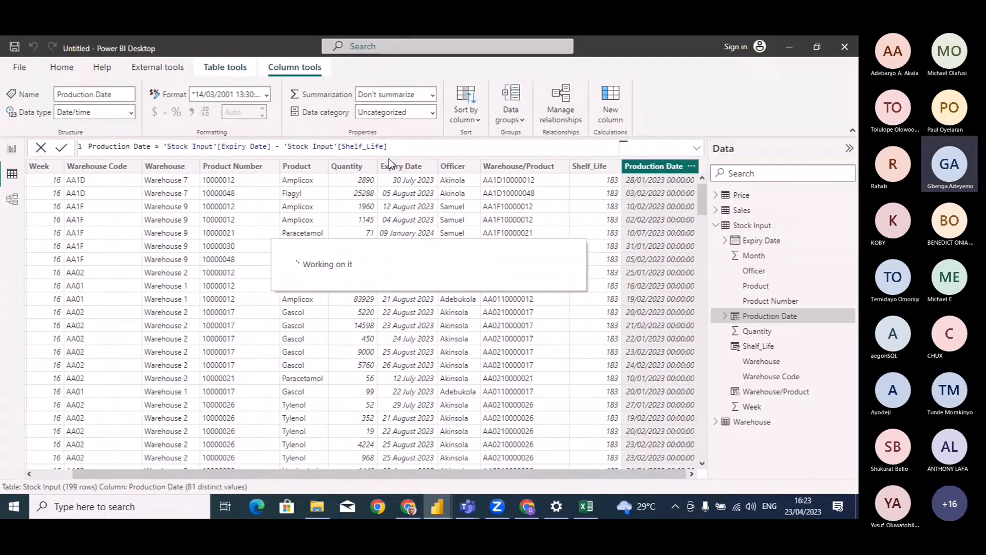
Format the Production Date column as 14/03/2001 (dd/mm/yyyy)
{"action": "left_click", "coordinate": [267, 96]}
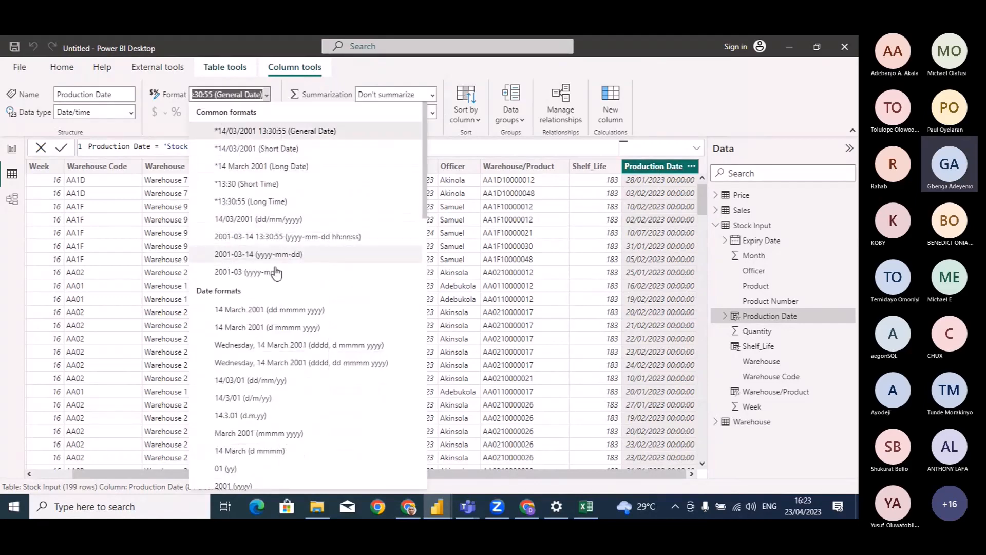
{"action": "left_click", "coordinate": [295, 220]}
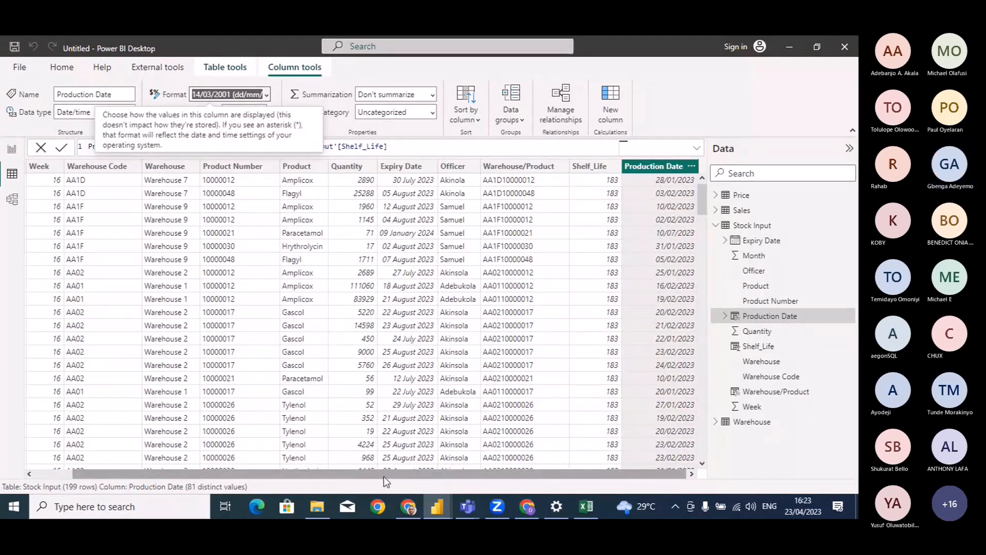
{"action": "left_click_drag", "start_coordinate": [384, 476], "coordinate": [480, 472]}
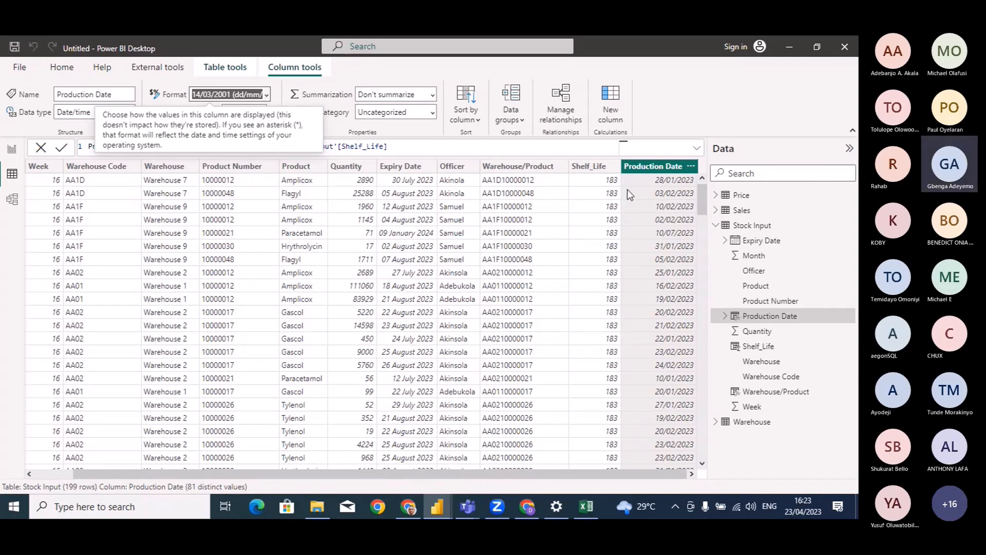
Add an empty table visual to report Page 1, leaving space above it, and enlarge it to the page's full width and lower edge
{"action": "left_click", "coordinate": [14, 153]}
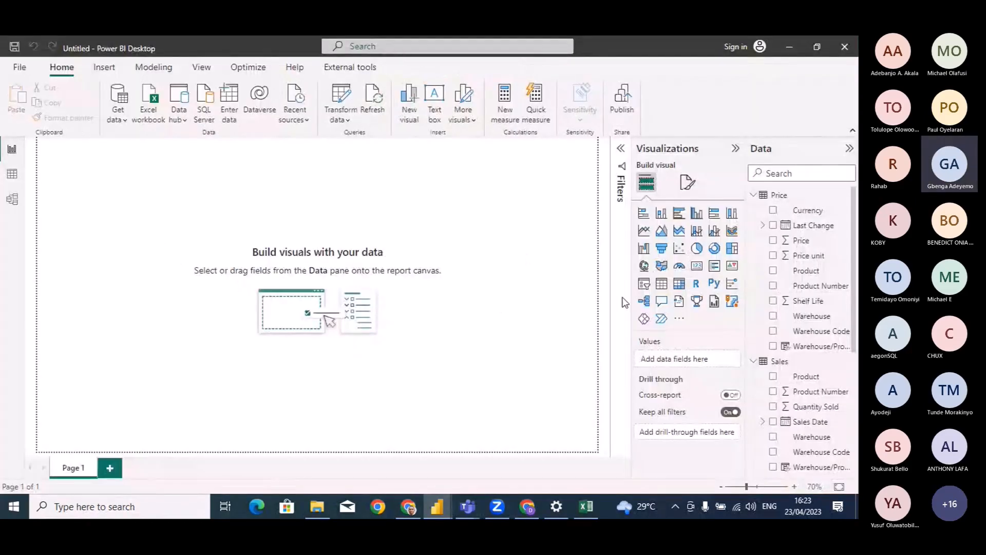
{"action": "left_click", "coordinate": [662, 283]}
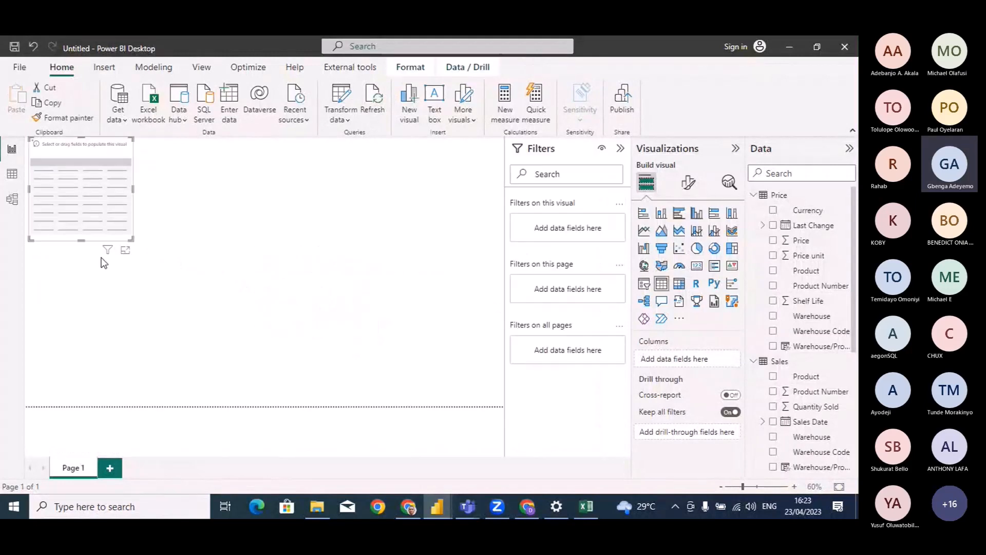
{"action": "left_click_drag", "start_coordinate": [105, 208], "coordinate": [80, 276]}
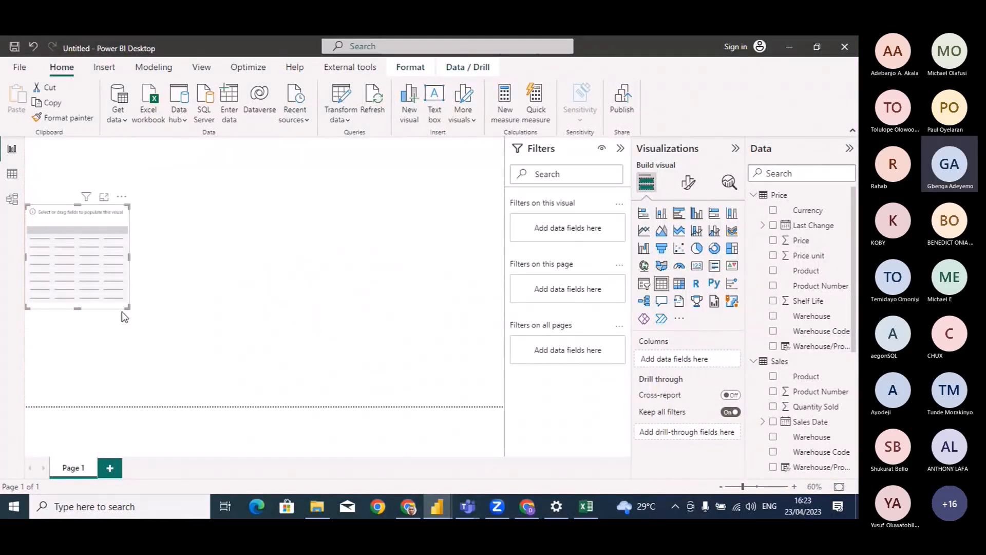
{"action": "left_click_drag", "start_coordinate": [129, 308], "coordinate": [504, 368]}
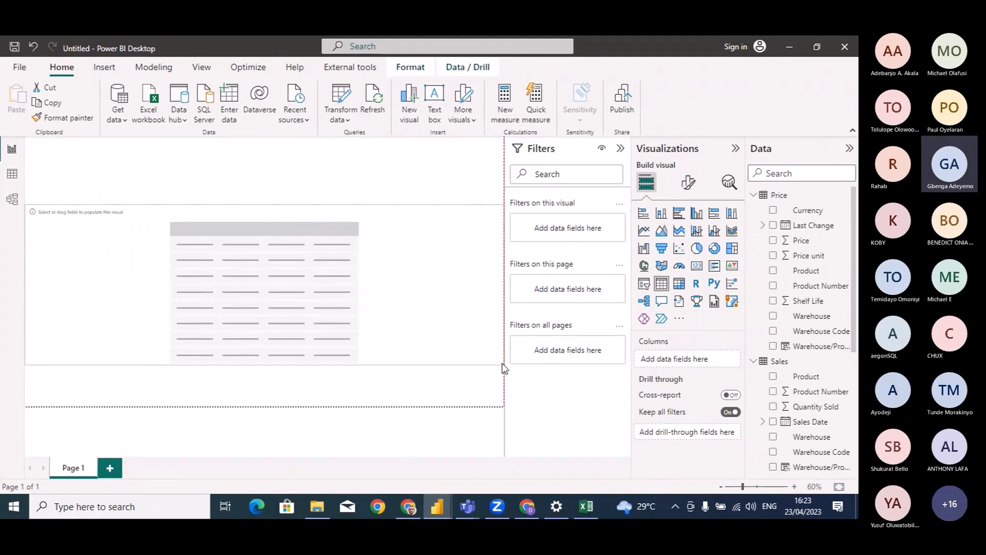
{"action": "left_click", "coordinate": [264, 366]}
{"action": "left_click", "coordinate": [263, 359]}
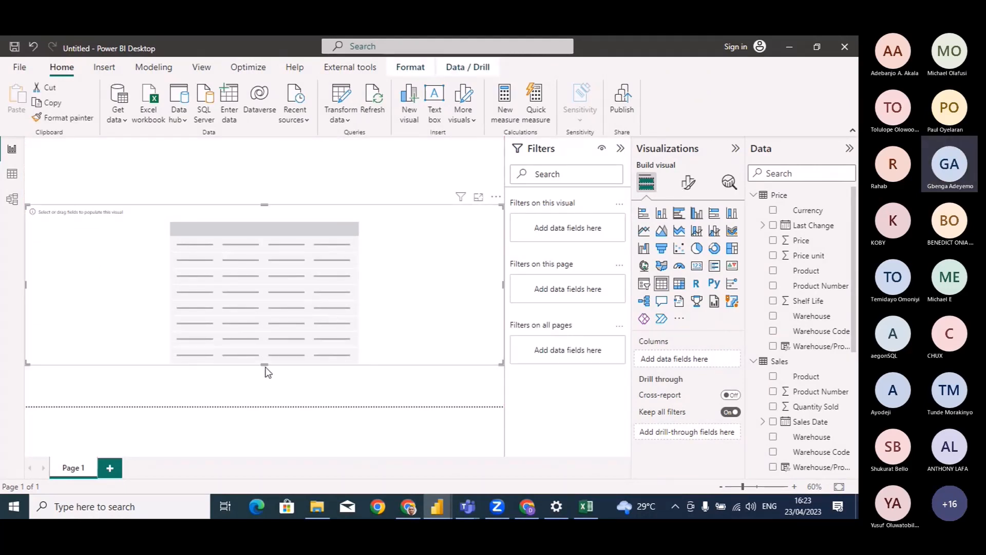
{"action": "left_click", "coordinate": [265, 367]}
{"action": "left_click", "coordinate": [261, 352]}
{"action": "left_click_drag", "start_coordinate": [264, 364], "coordinate": [264, 406]}
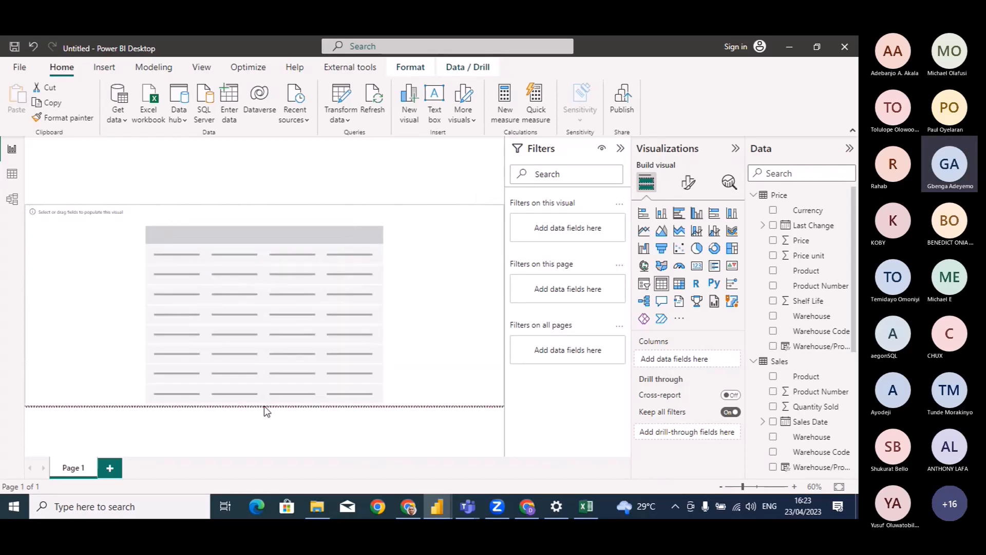
{"action": "left_click", "coordinate": [157, 151]}
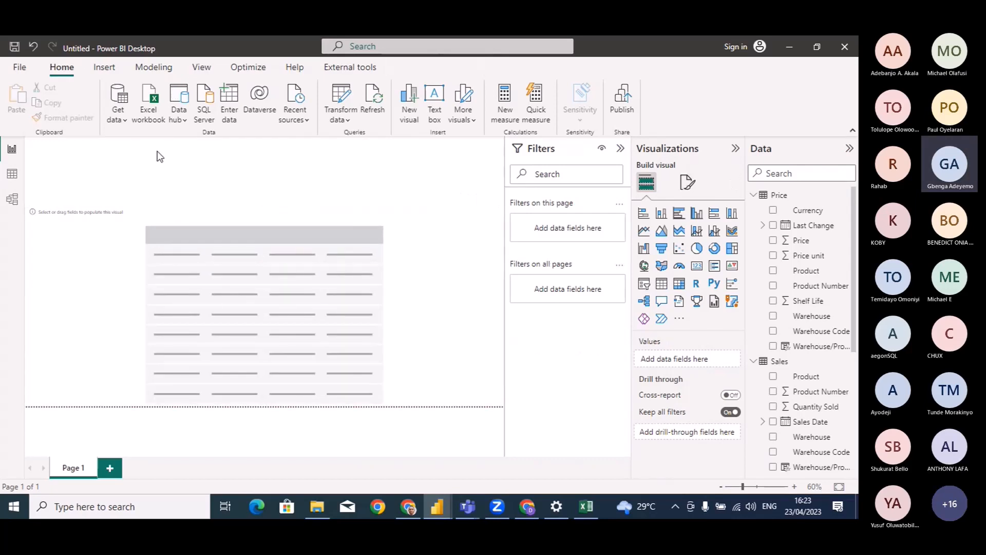
Insert a text box on the report page containing the title STOCK ANALYSIS OF XYZ COMPANY
{"action": "left_click", "coordinate": [109, 69]}
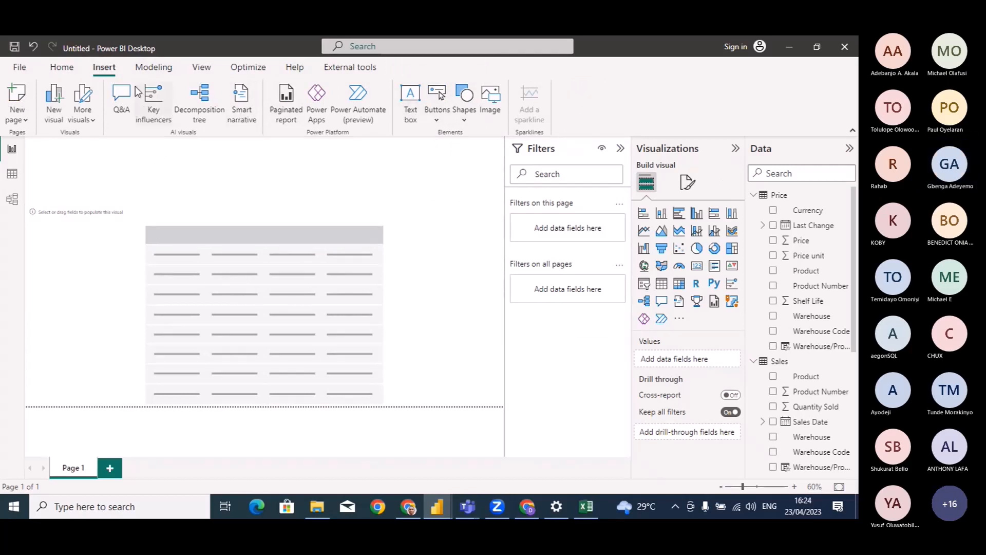
{"action": "left_click", "coordinate": [411, 105]}
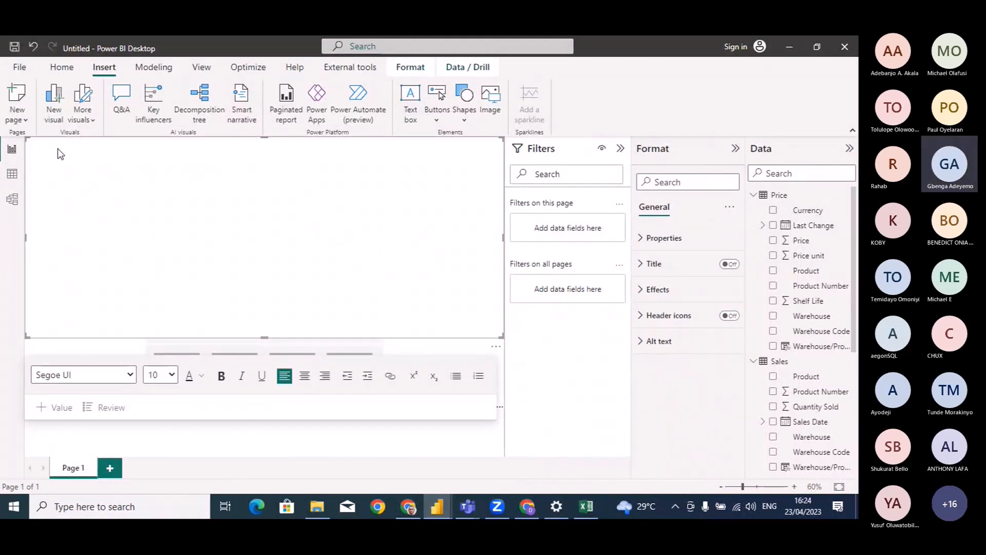
{"action": "type", "text": "STOCK ANALYSIS"}
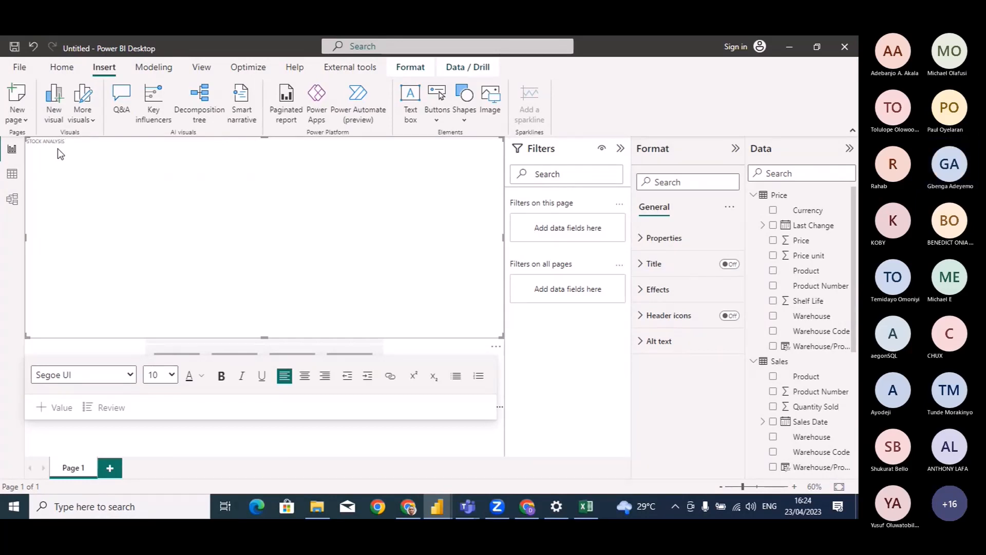
{"action": "type", "text": " OF XYZ C"}
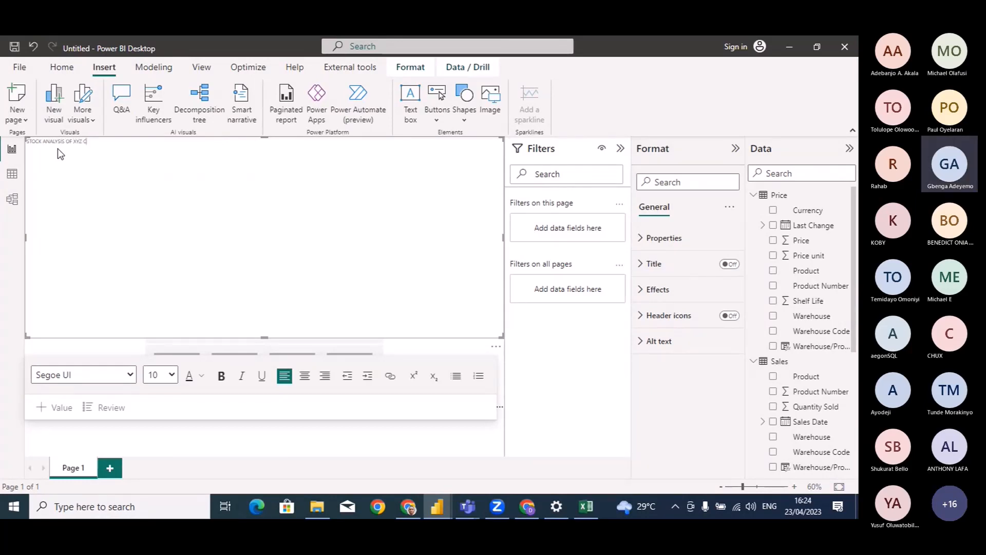
{"action": "type", "text": "OMPANY"}
Format the whole text box title at font size 24, bold, in black
{"action": "key", "text": "ctrl+a"}
{"action": "left_click", "coordinate": [172, 375]}
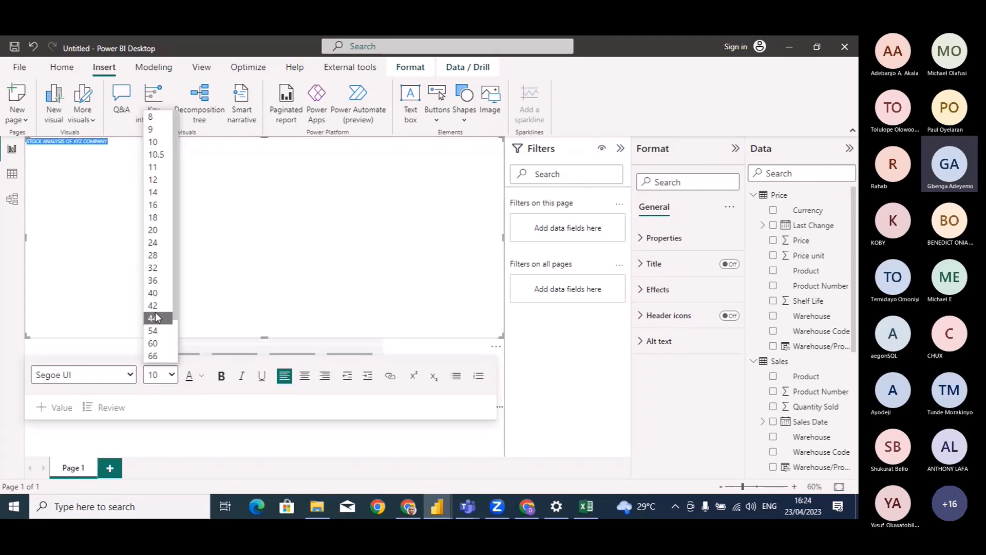
{"action": "left_click", "coordinate": [154, 252]}
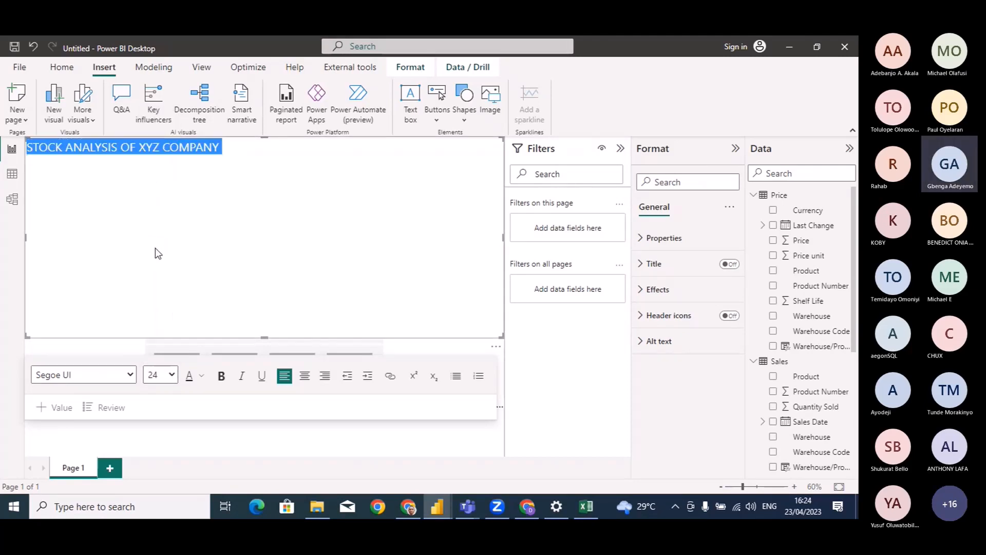
{"action": "left_click", "coordinate": [222, 376]}
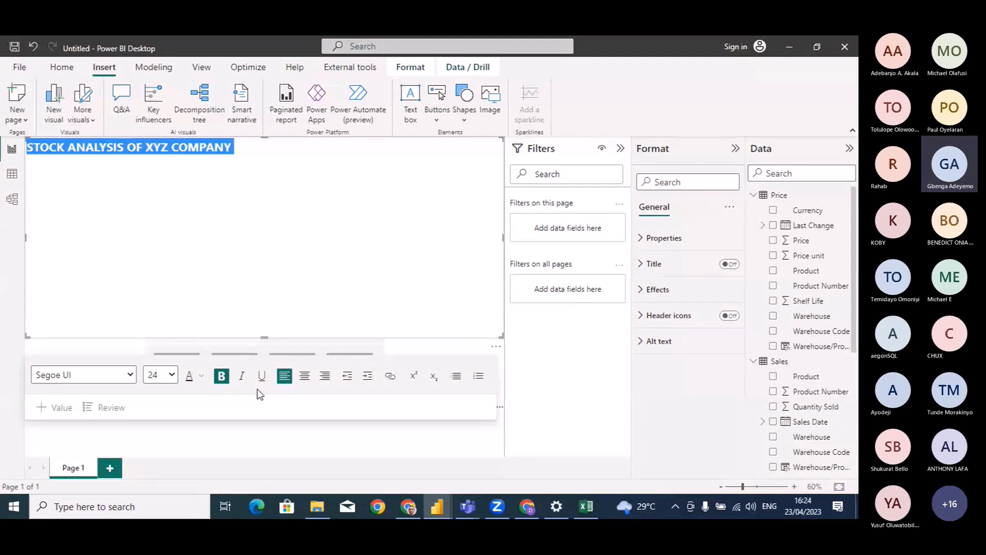
{"action": "left_click", "coordinate": [189, 380]}
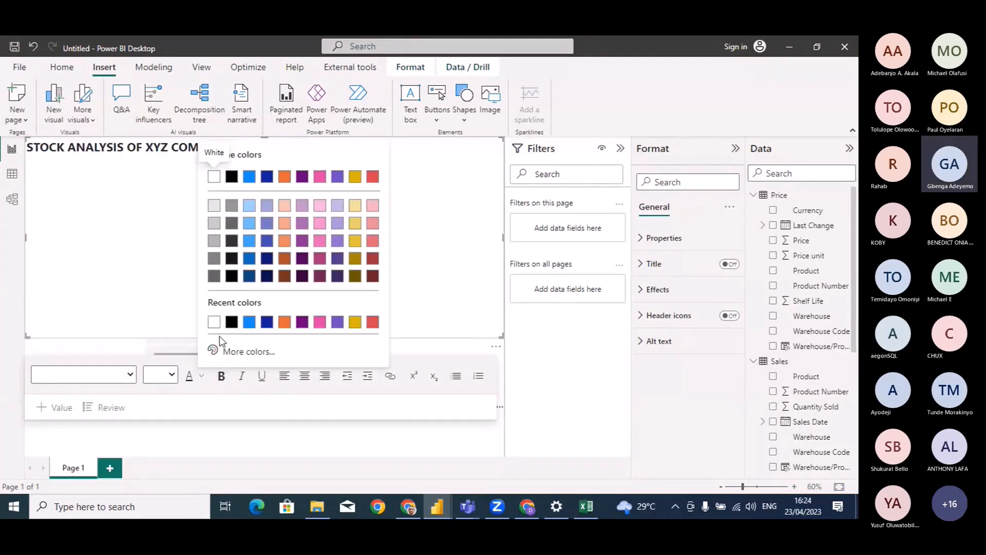
{"action": "left_click", "coordinate": [230, 324]}
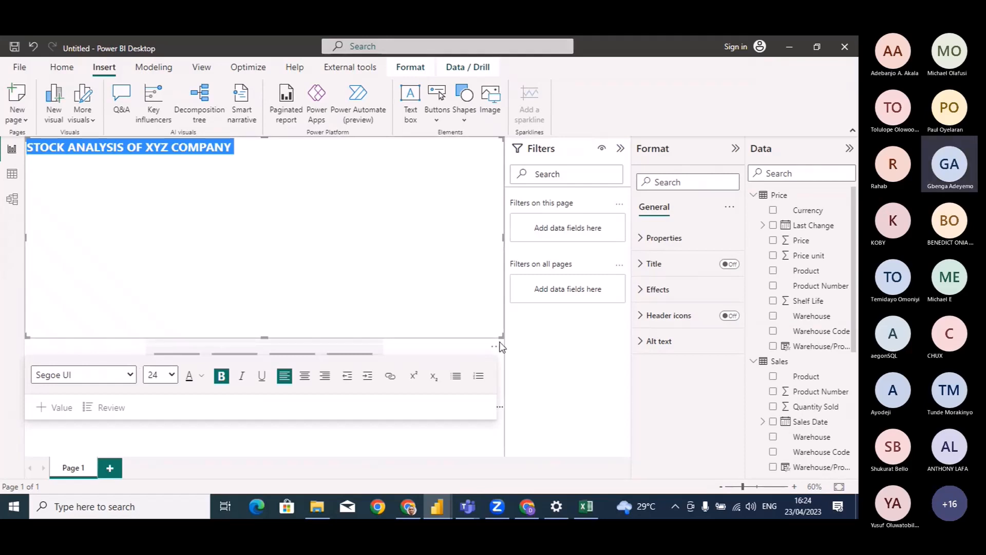
Shrink the title text box to a narrow strip centred above the table and centre-align the title text
{"action": "left_click_drag", "start_coordinate": [502, 334], "coordinate": [370, 163]}
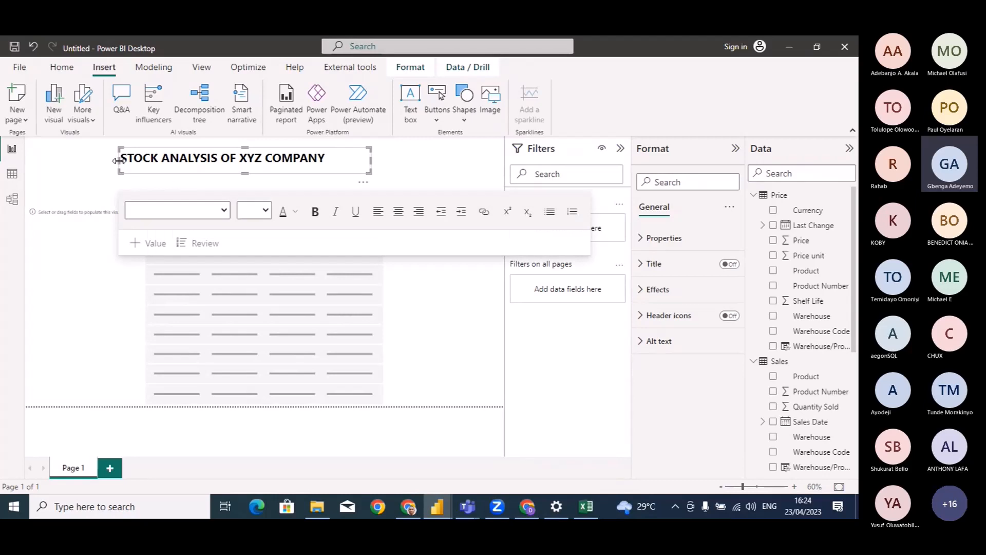
{"action": "left_click_drag", "start_coordinate": [116, 161], "coordinate": [146, 167]}
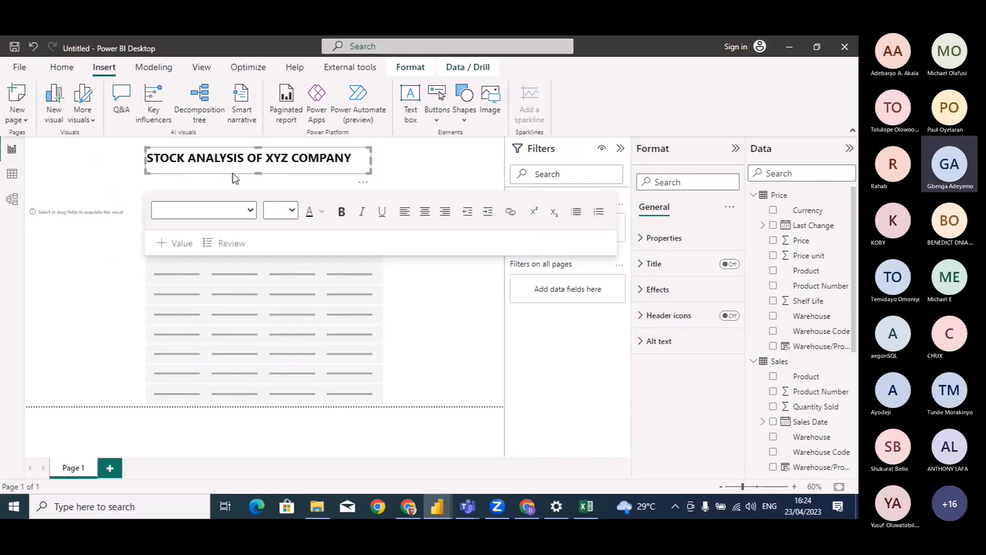
{"action": "left_click", "coordinate": [306, 159]}
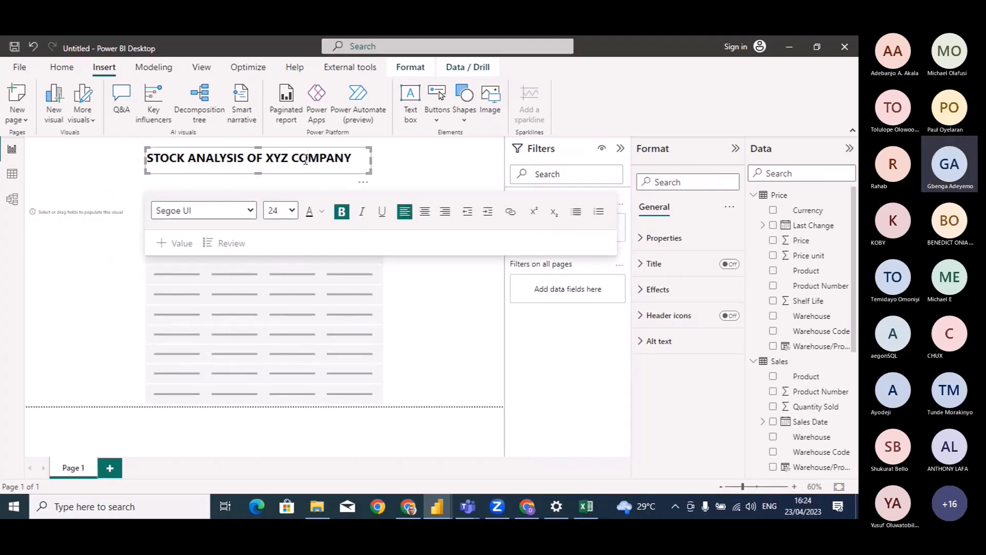
{"action": "triple_click", "coordinate": [306, 159]}
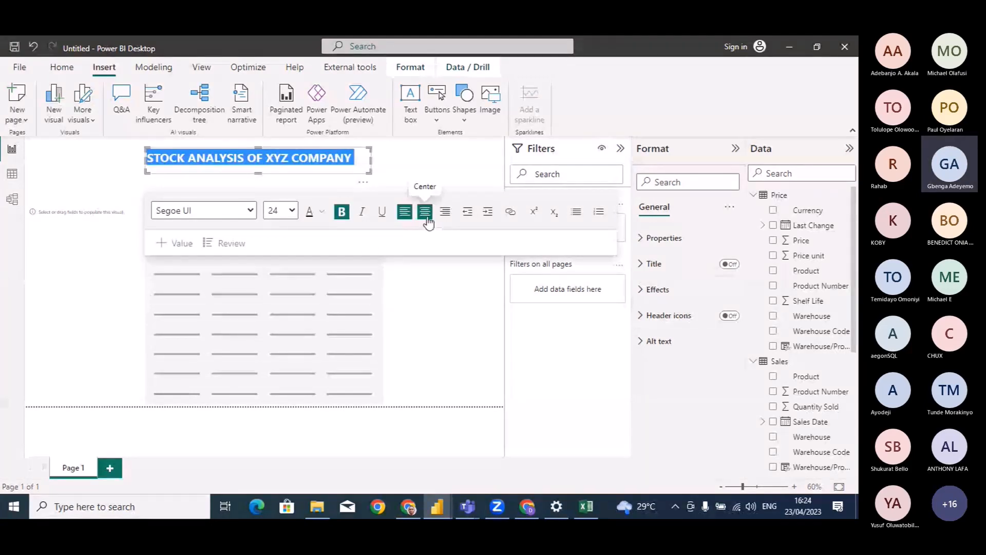
{"action": "left_click", "coordinate": [424, 214]}
{"action": "left_click", "coordinate": [418, 180]}
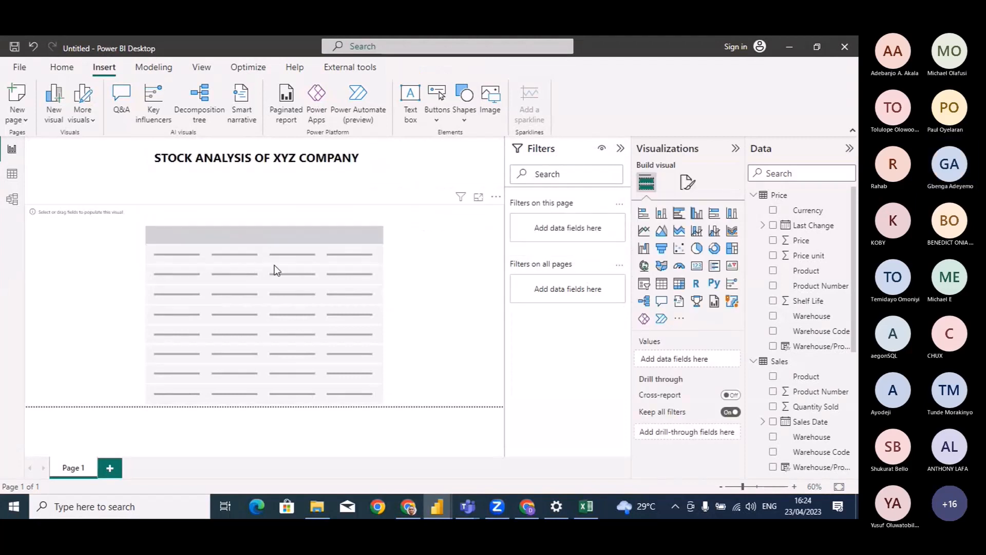
Position the table visual directly beneath the title and add Warehouse and Product from Stock Input as its columns
{"action": "left_click", "coordinate": [246, 291]}
{"action": "left_click_drag", "start_coordinate": [268, 379], "coordinate": [267, 394]}
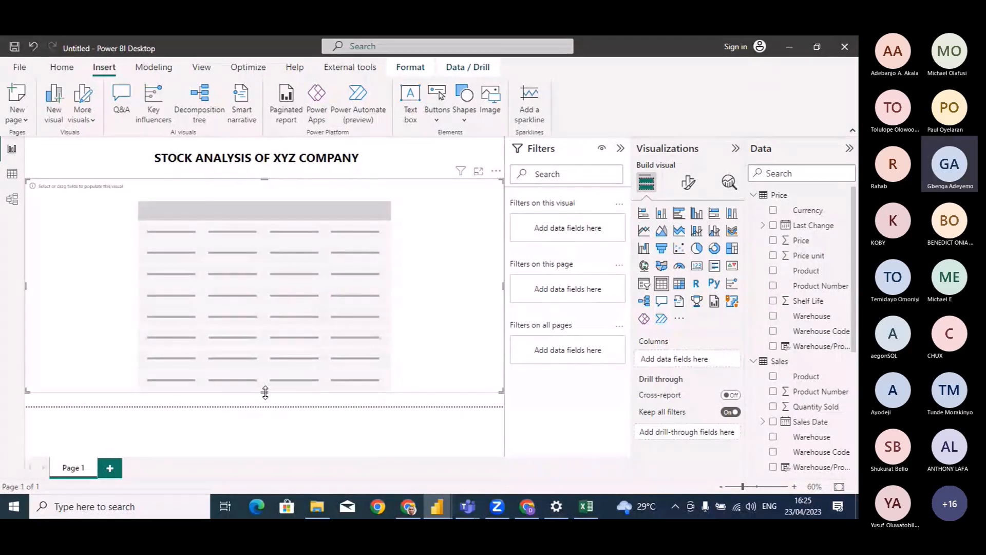
{"action": "left_click", "coordinate": [754, 195]}
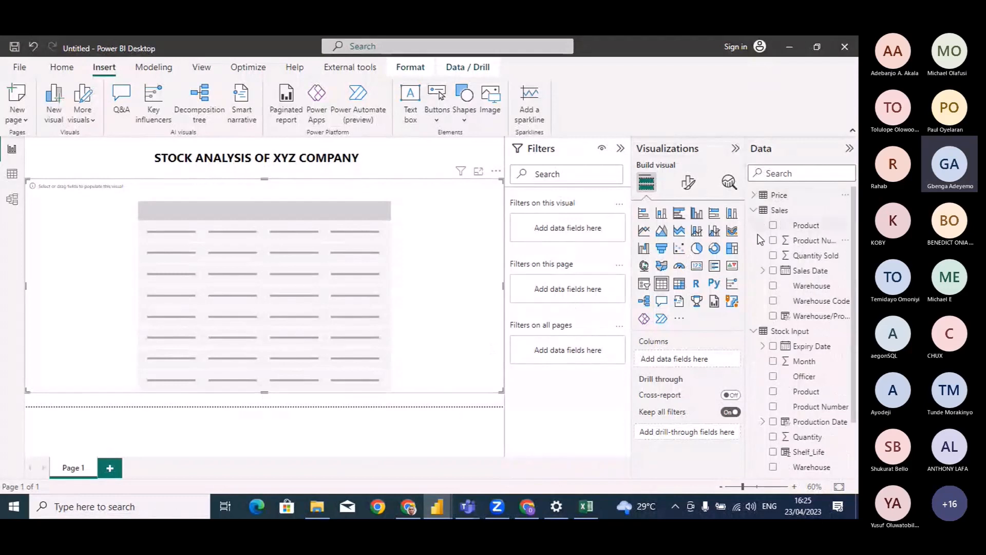
{"action": "left_click", "coordinate": [753, 210]}
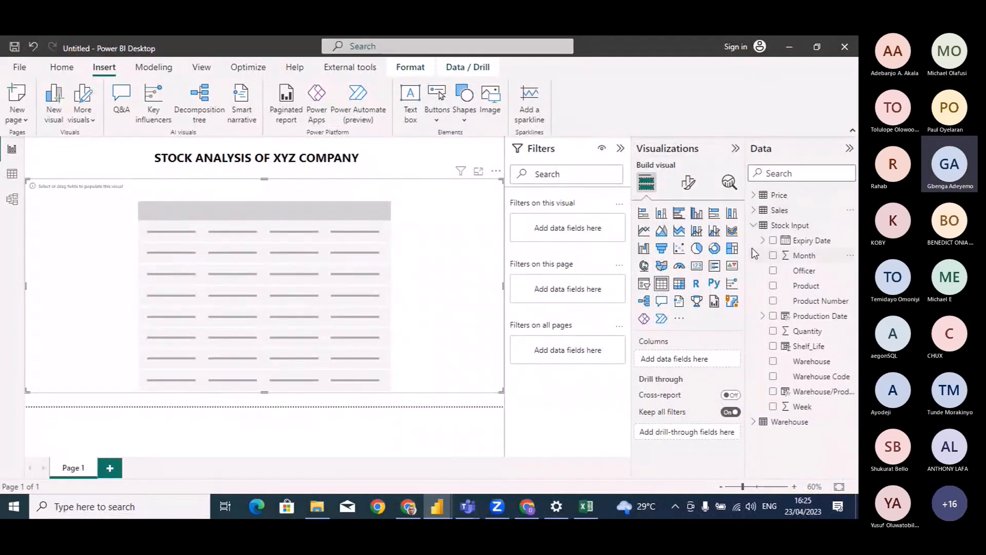
{"action": "left_click", "coordinate": [753, 225]}
{"action": "left_click", "coordinate": [754, 225]}
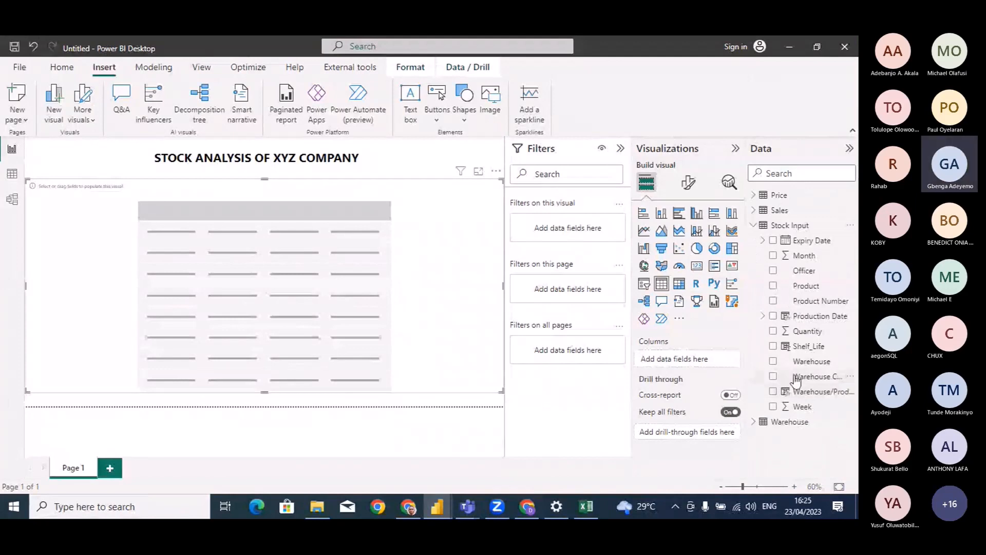
{"action": "left_click_drag", "start_coordinate": [811, 361], "coordinate": [103, 266]}
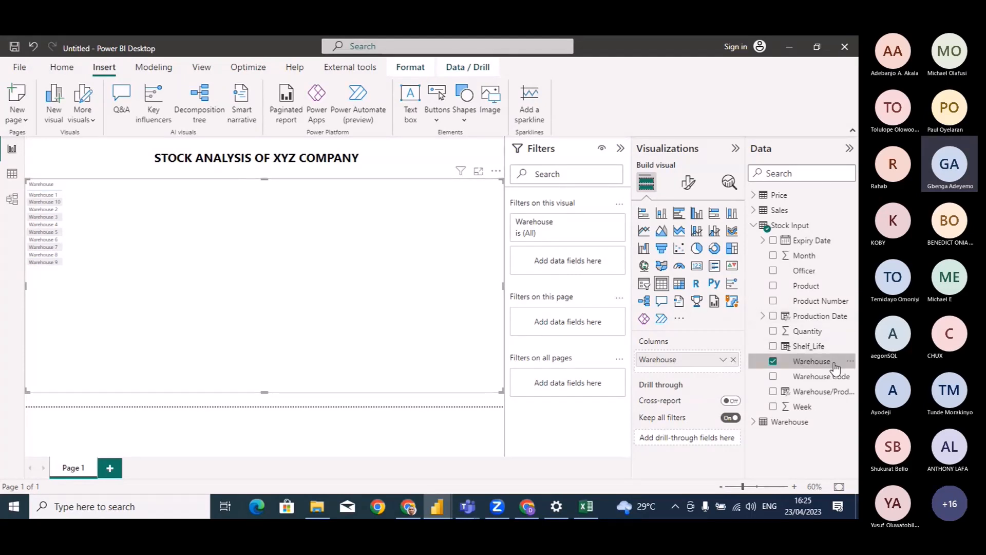
{"action": "left_click_drag", "start_coordinate": [806, 286], "coordinate": [133, 220]}
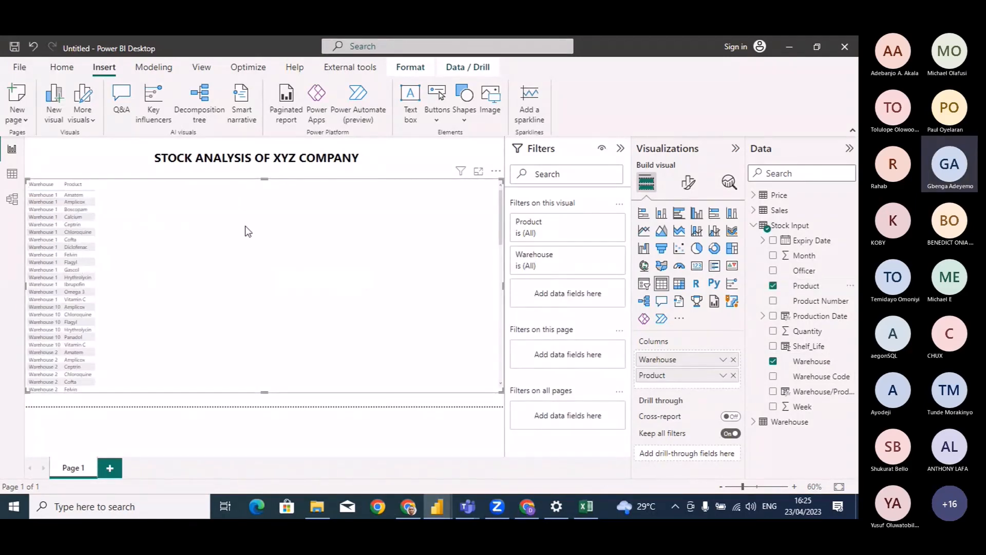
Check the column order of the table in the Stock Analysis report and return to the untitled report
{"action": "mouse_move", "coordinate": [437, 507]}
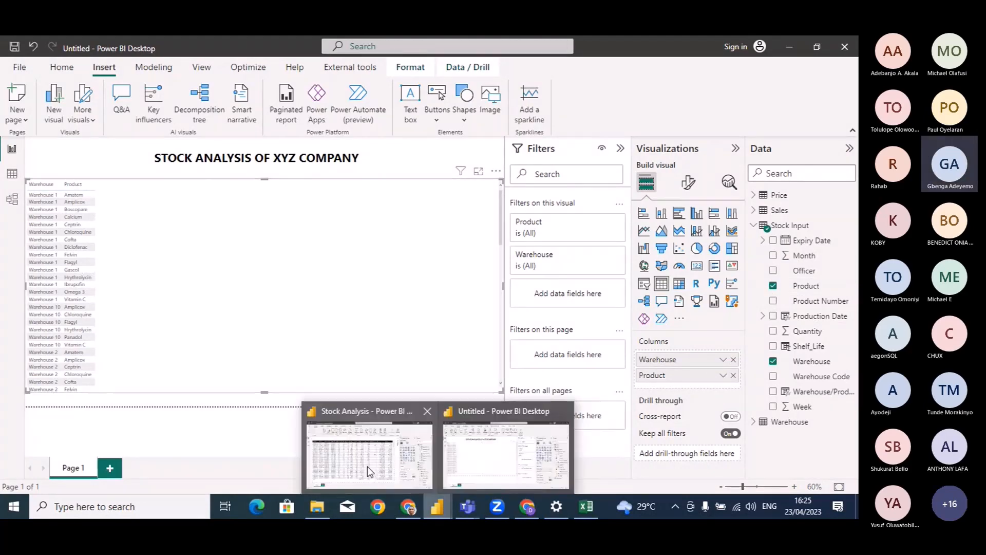
{"action": "left_click", "coordinate": [368, 466]}
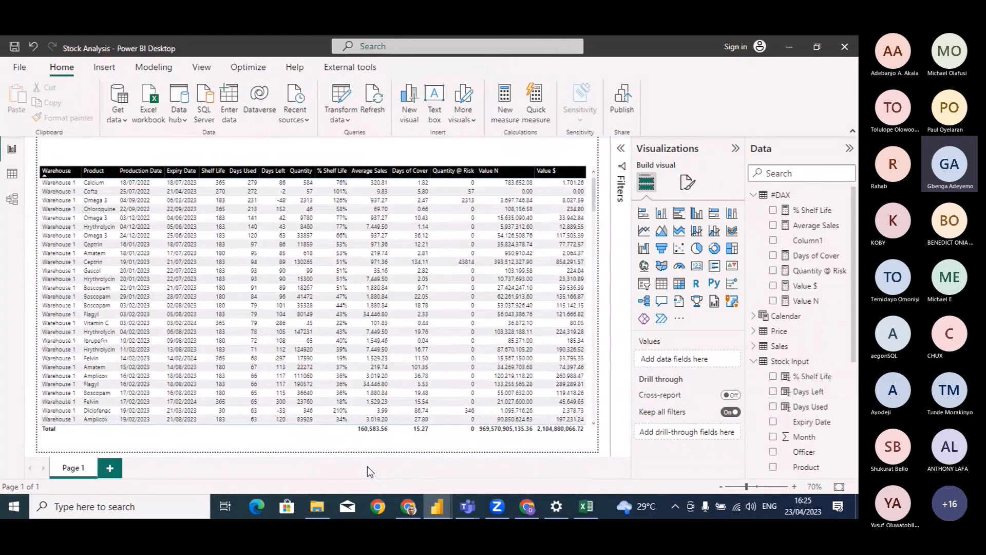
{"action": "mouse_move", "coordinate": [437, 507]}
{"action": "left_click", "coordinate": [507, 454]}
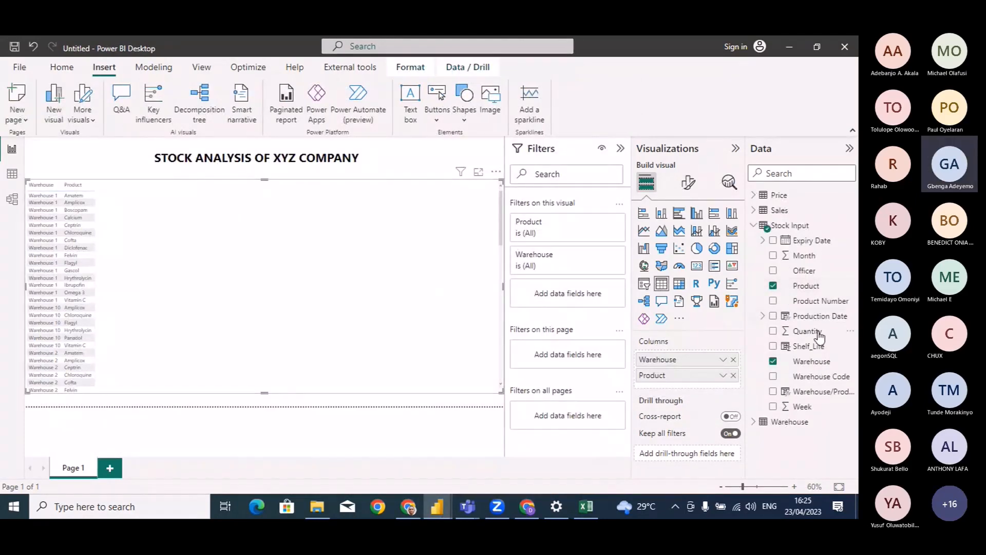
Try adding Production Date from Stock Input to the table visual
{"action": "left_click_drag", "start_coordinate": [817, 316], "coordinate": [257, 268]}
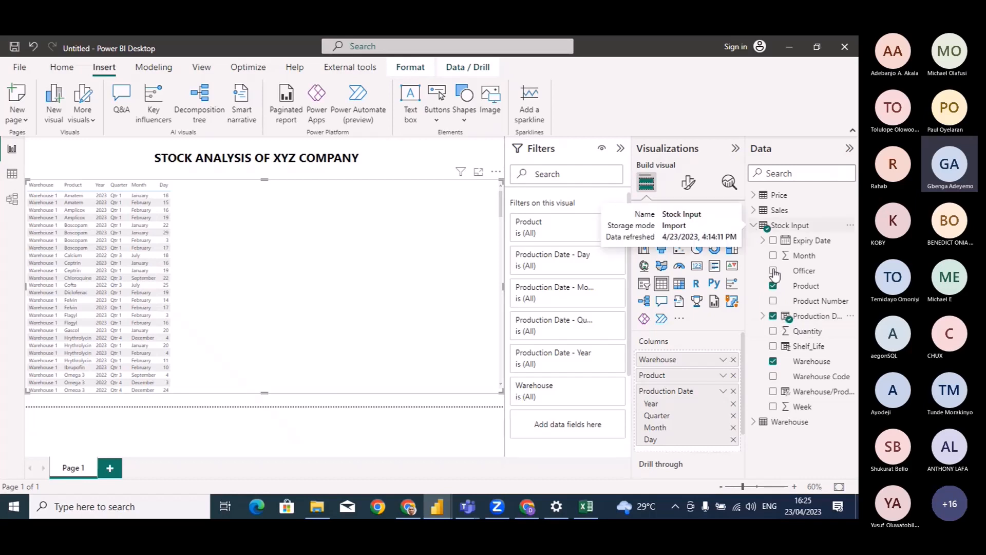
{"action": "left_click", "coordinate": [773, 316]}
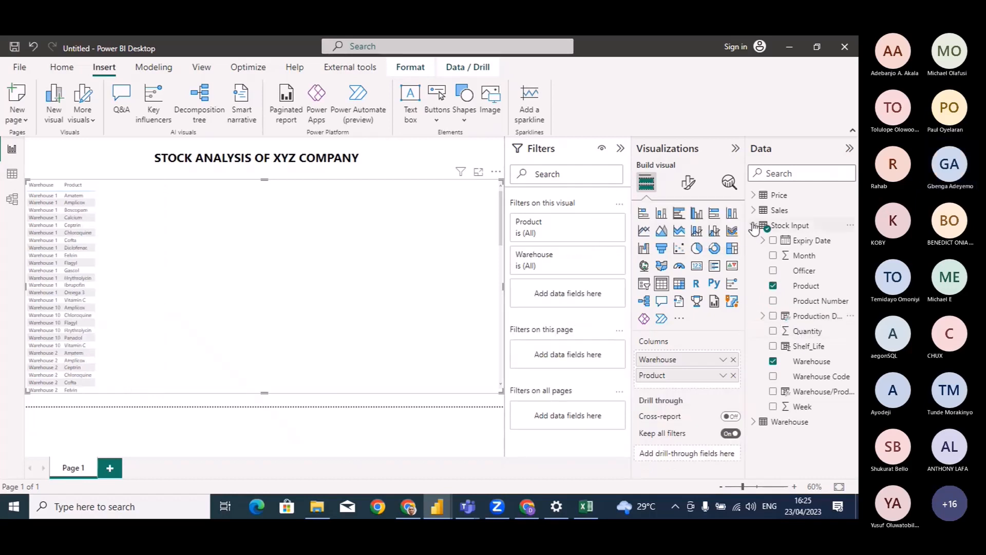
{"action": "left_click", "coordinate": [755, 225]}
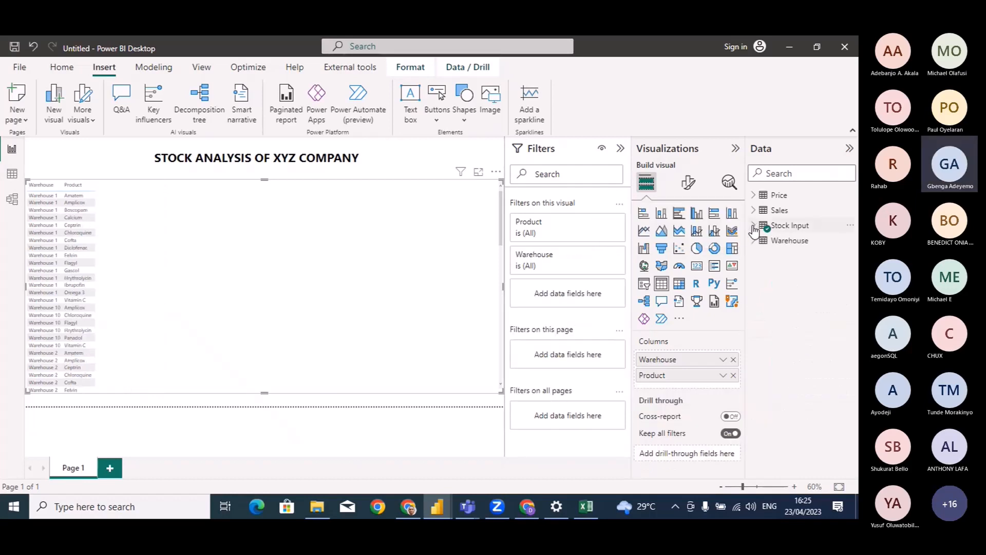
Create a new calculated table in the data view, starting its DAX formula with the name Calendar
{"action": "left_click", "coordinate": [11, 176]}
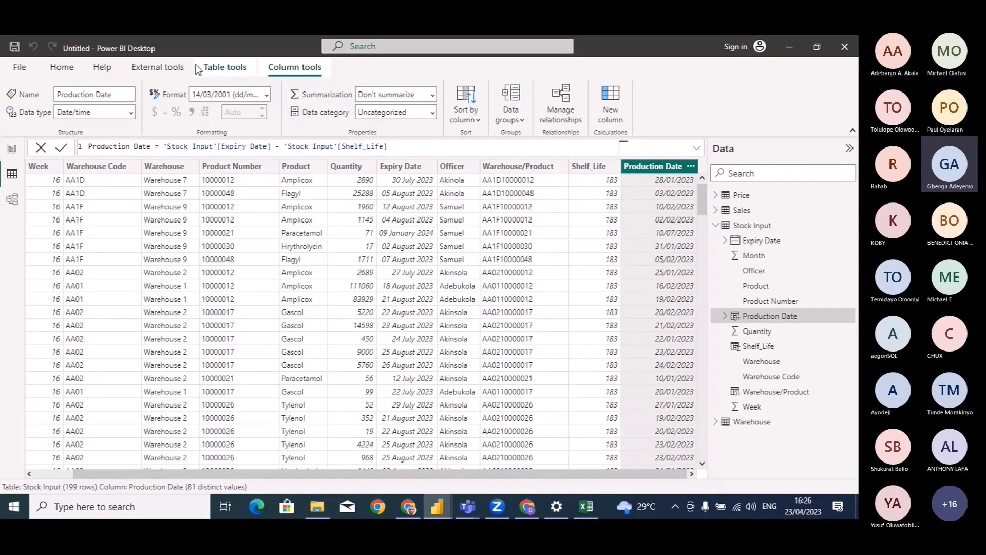
{"action": "left_click", "coordinate": [62, 69]}
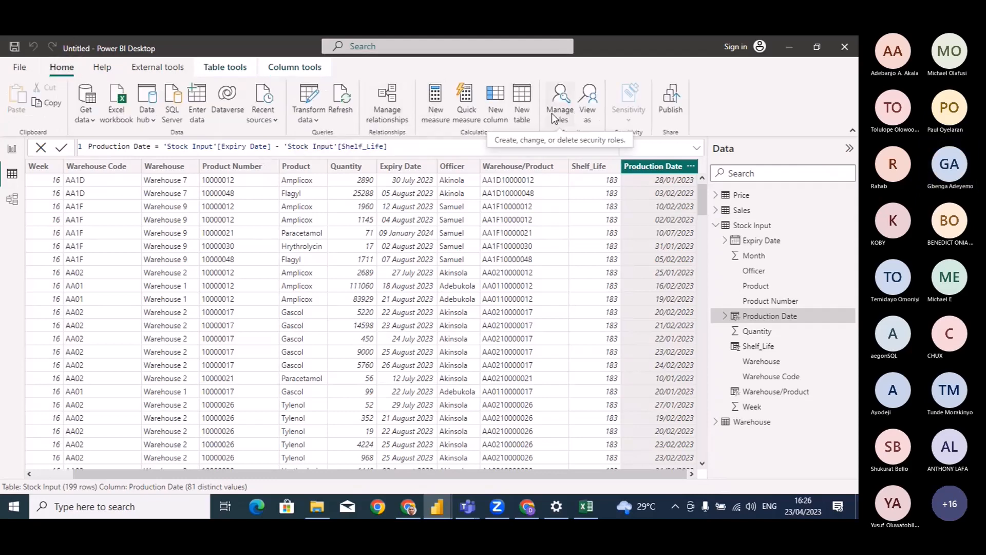
{"action": "left_click", "coordinate": [521, 112]}
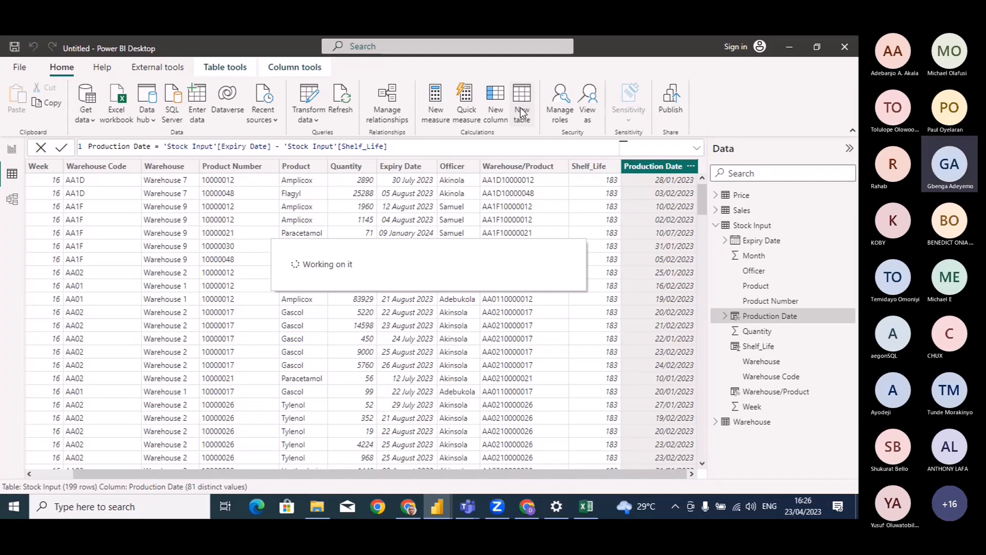
{"action": "key", "text": "BackSpace"}
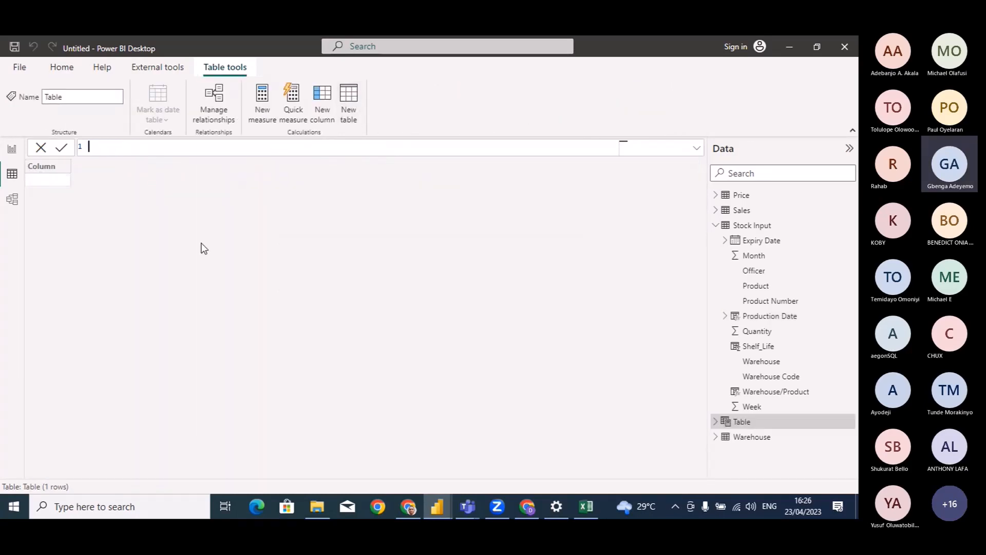
{"action": "type", "text": "Calendar ="}
{"action": "key", "text": "BackSpace"}
{"action": "type", "text": "="}
{"action": "key", "text": "shift+Return"}
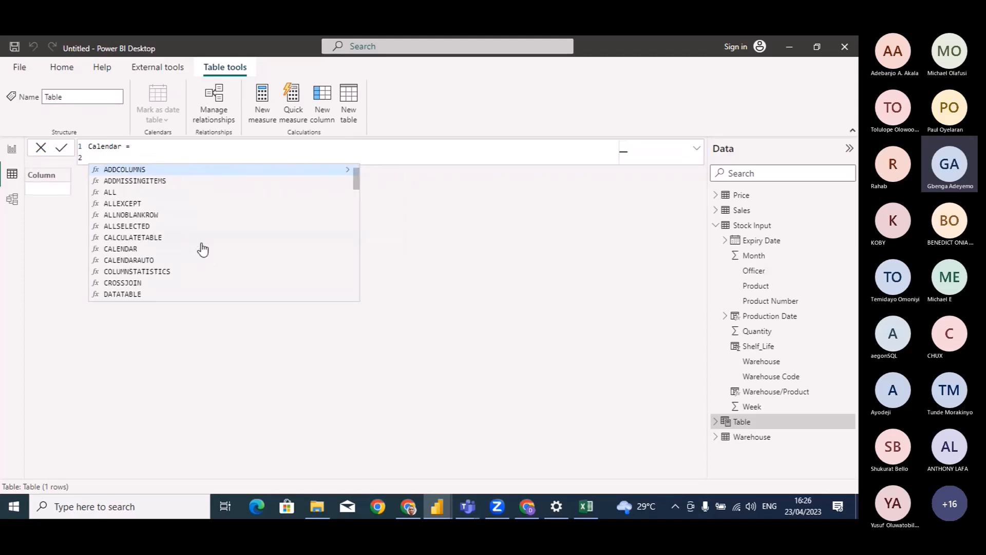
Define the variable min_date in the Calendar formula as MIN('Stock Input'[Production Date])
{"action": "type", "text": "A"}
{"action": "key", "text": "BackSpace"}
{"action": "type", "text": "VAR m"}
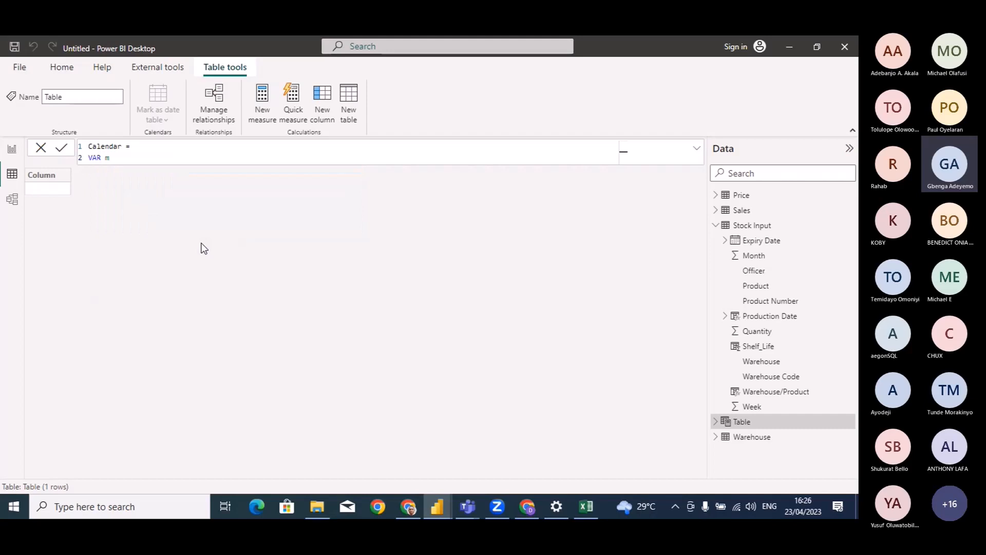
{"action": "type", "text": "in_date = min"}
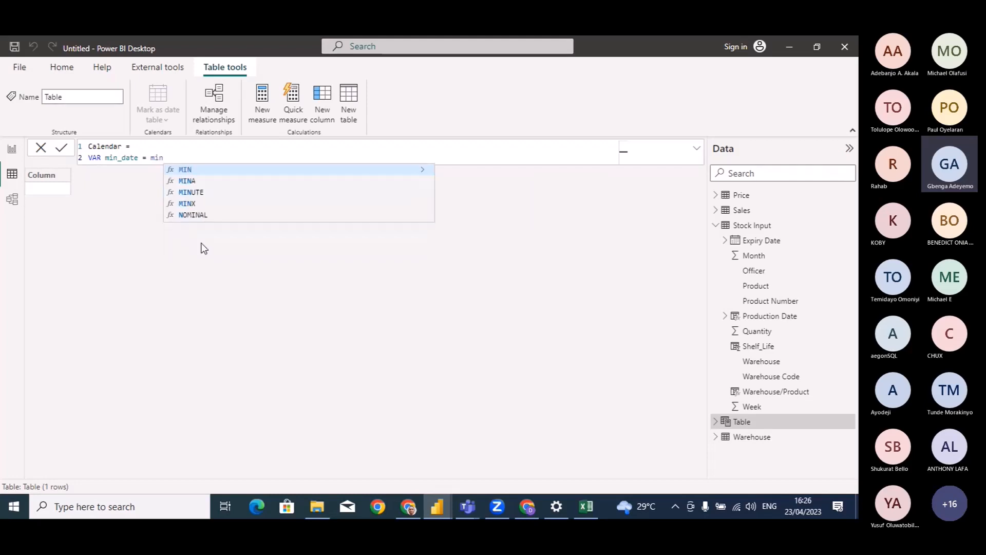
{"action": "key", "text": "Tab"}
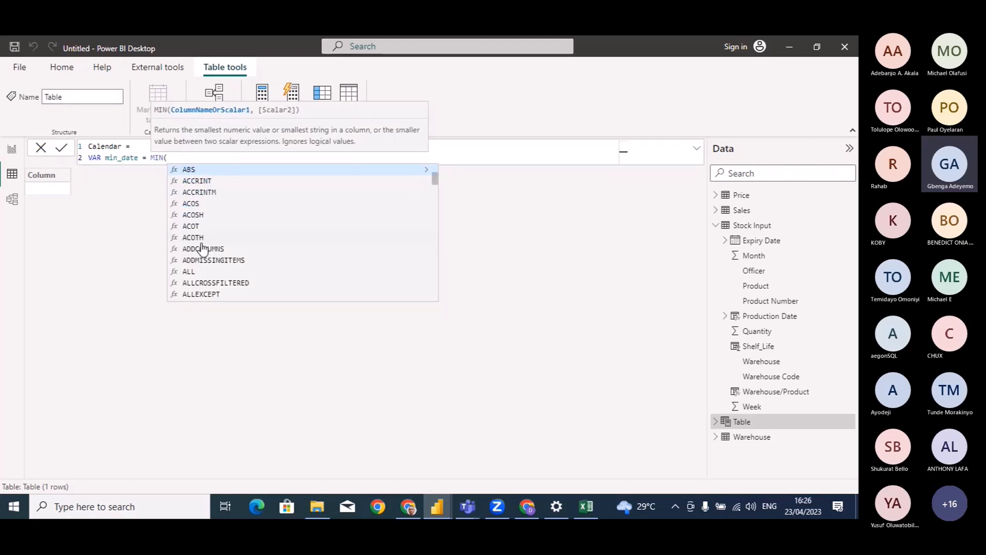
{"action": "type", "text": "prod"}
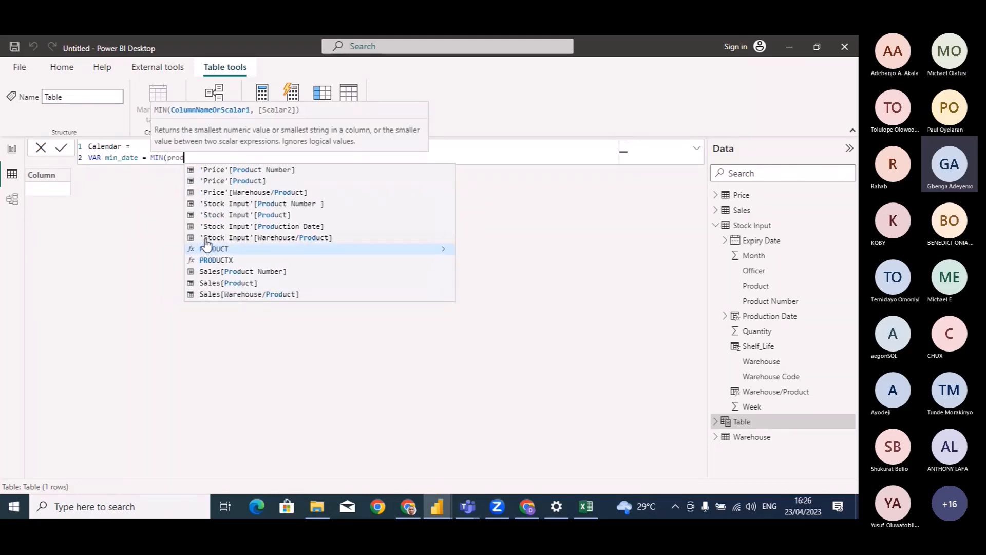
{"action": "left_click", "coordinate": [281, 226]}
{"action": "type", "text": ")"}
{"action": "key", "text": "shift+Return"}
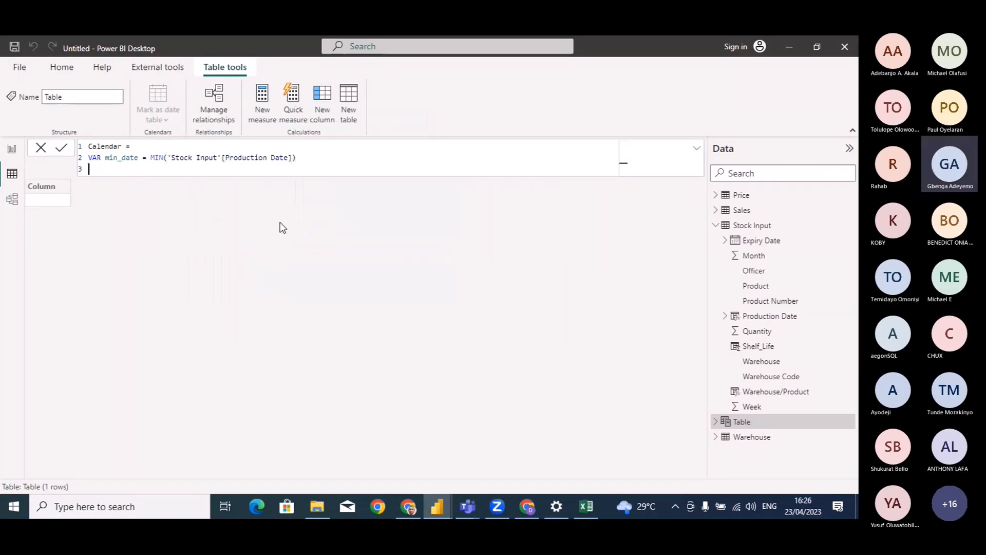
Define the variable max_date in the Calendar formula as MIN('Stock Input'[Expiry Date])
{"action": "type", "text": "VAR max_"}
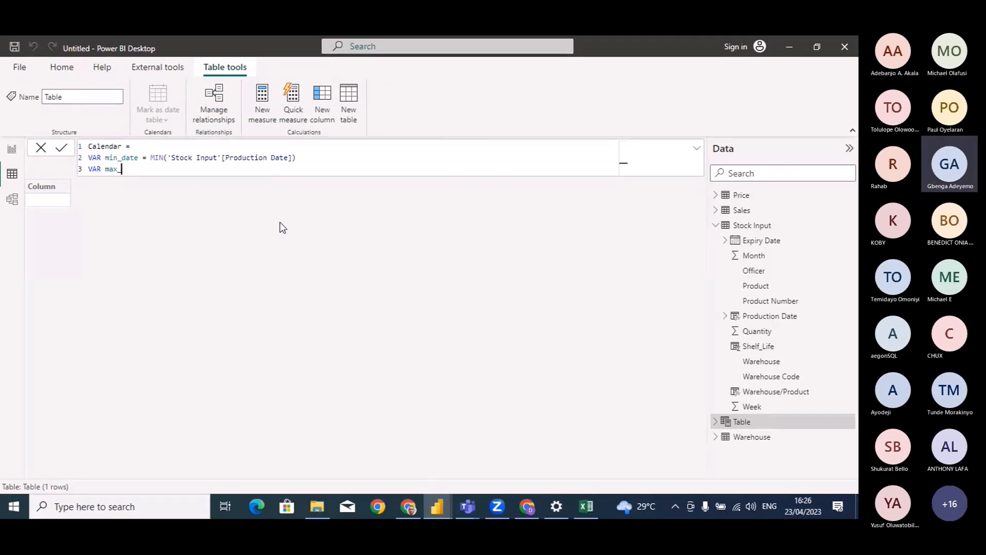
{"action": "type", "text": "date = min"}
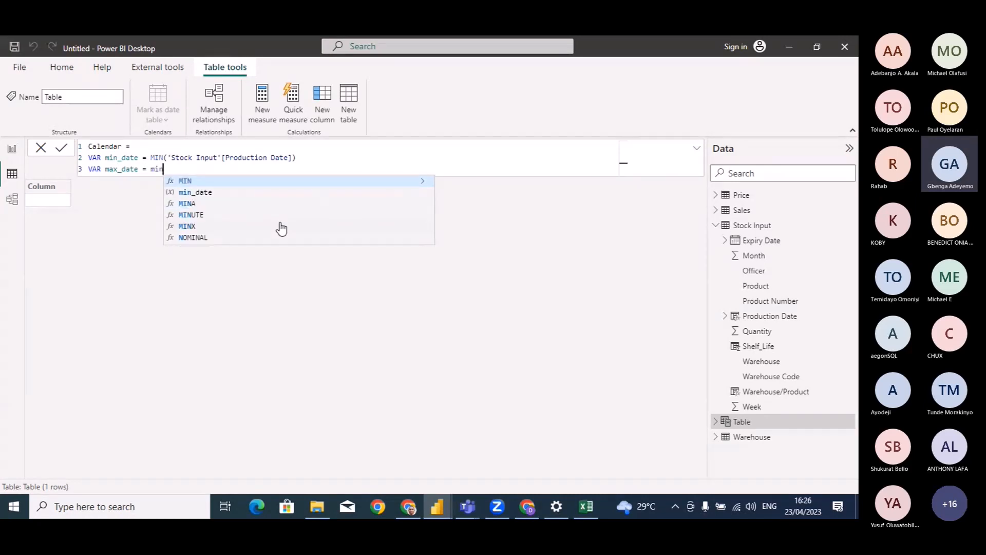
{"action": "key", "text": "Tab"}
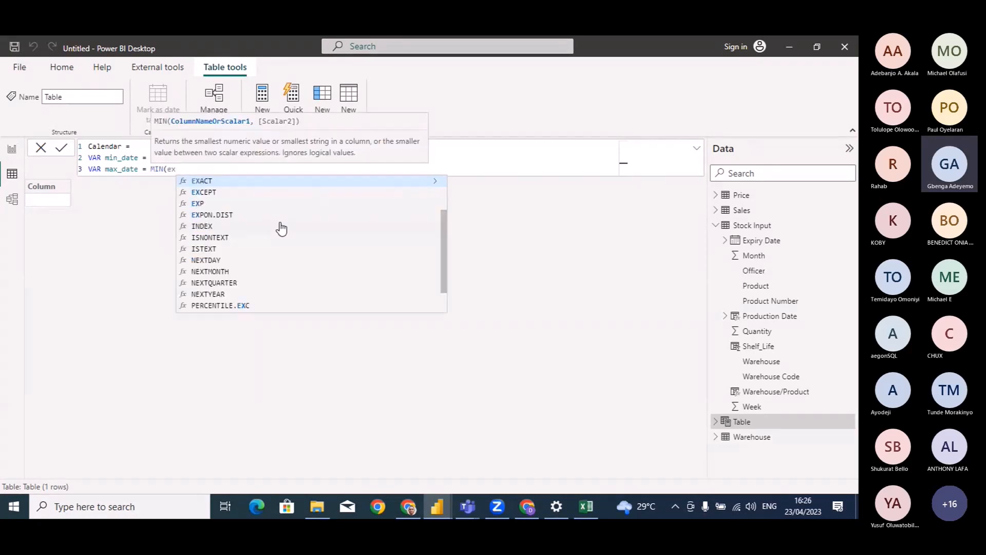
{"action": "type", "text": "expiry"}
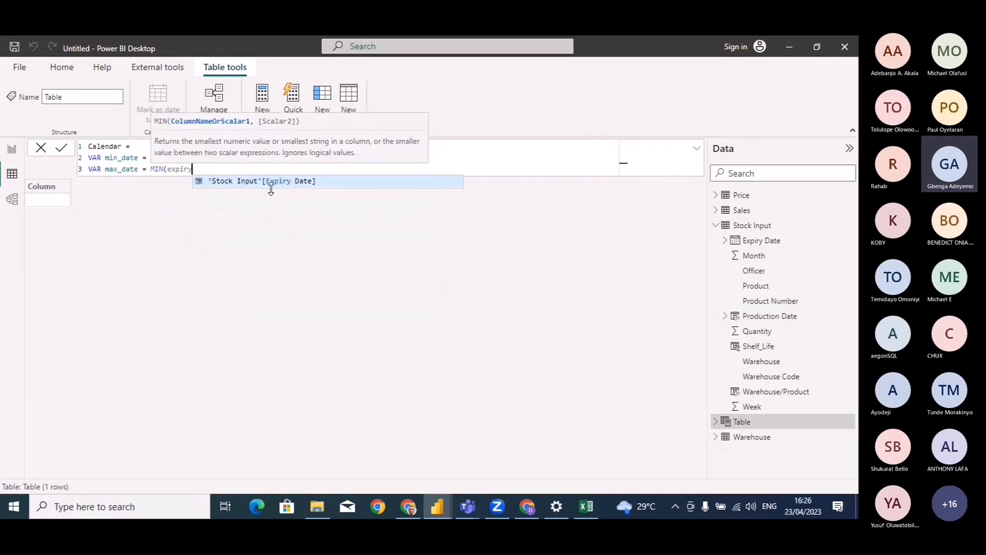
{"action": "left_click", "coordinate": [267, 181]}
{"action": "type", "text": ")"}
{"action": "key", "text": "Return"}
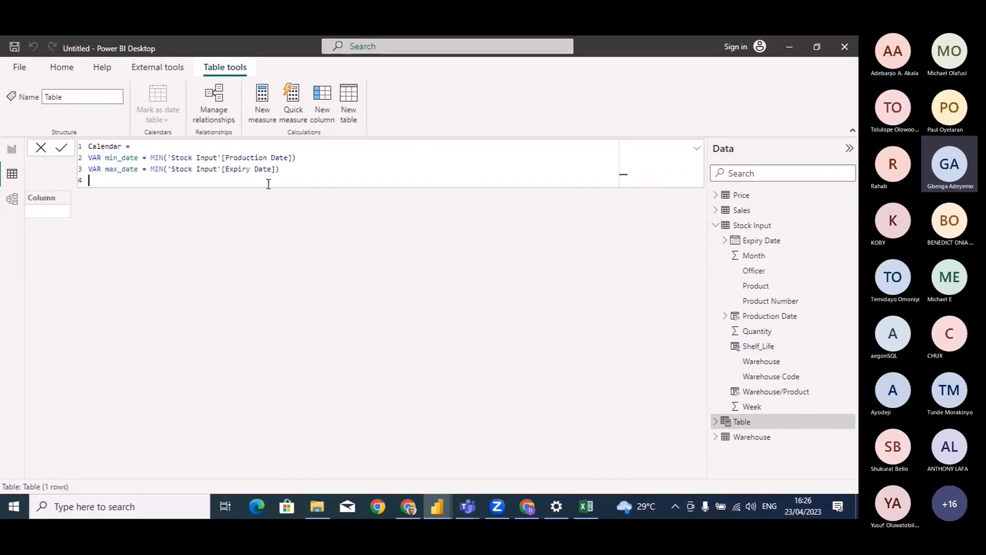
Complete the Calendar formula with a return of CALENDAR(min_date, max_date) and commit the calculated table
{"action": "type", "text": "return"}
{"action": "key", "text": "Return"}
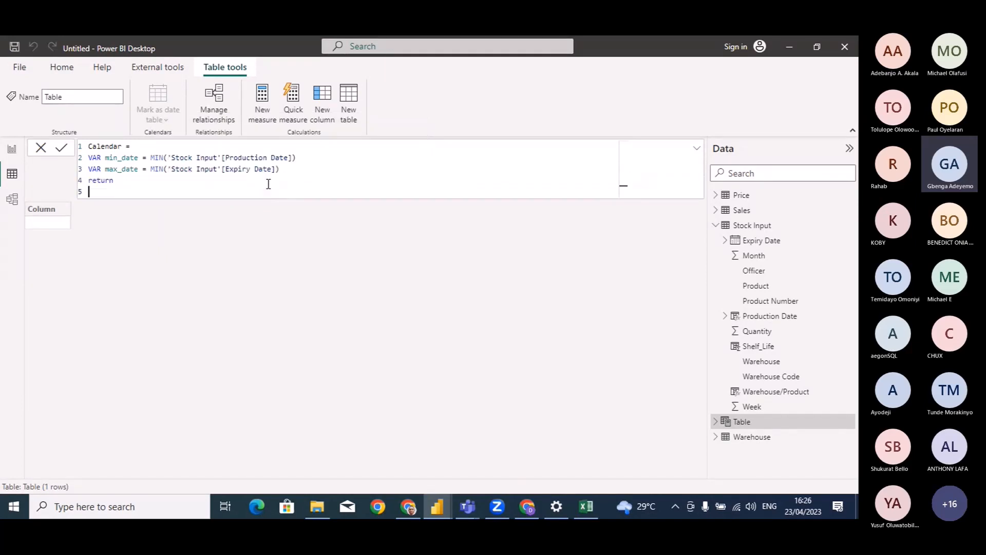
{"action": "type", "text": "calendar"}
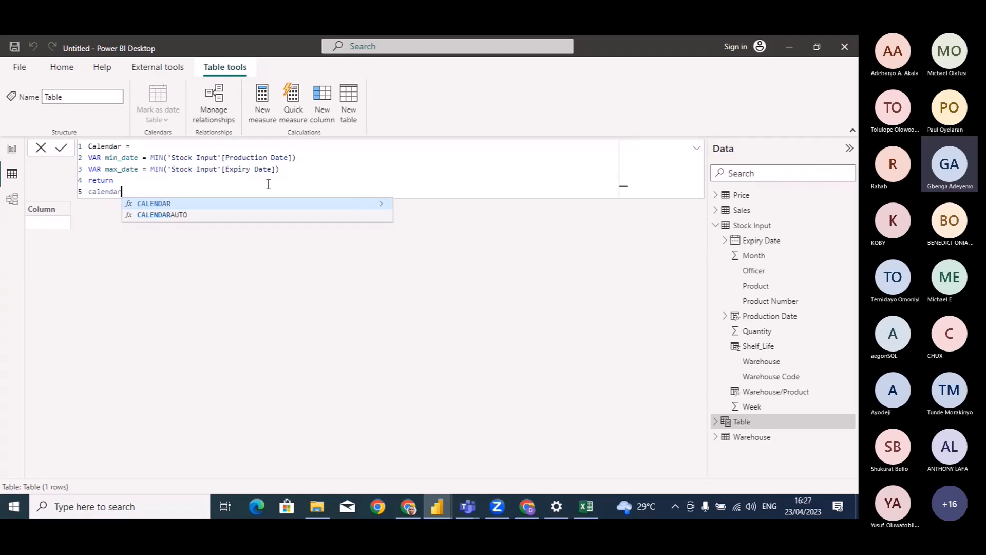
{"action": "key", "text": "Tab"}
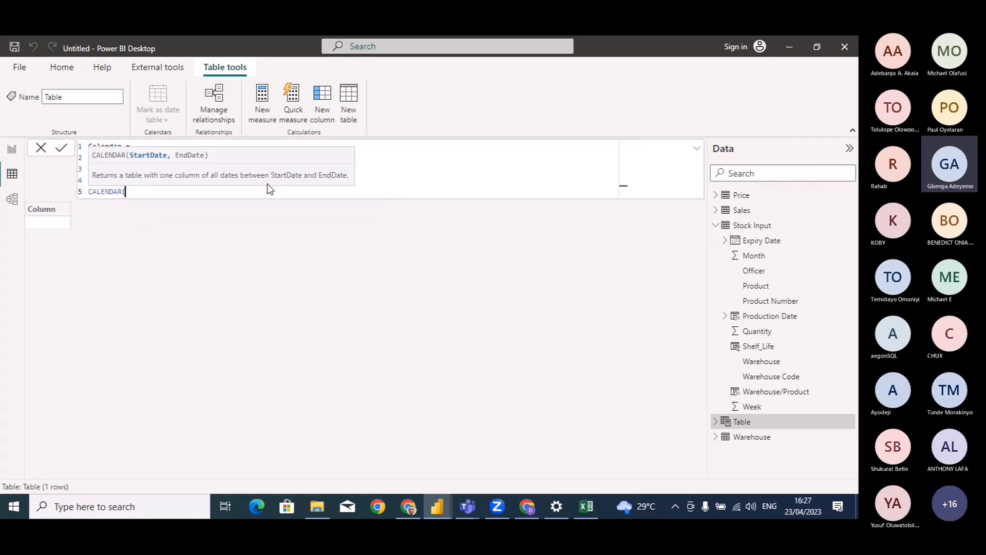
{"action": "type", "text": "min"}
{"action": "left_click", "coordinate": [200, 213]}
{"action": "type", "text": ", max"}
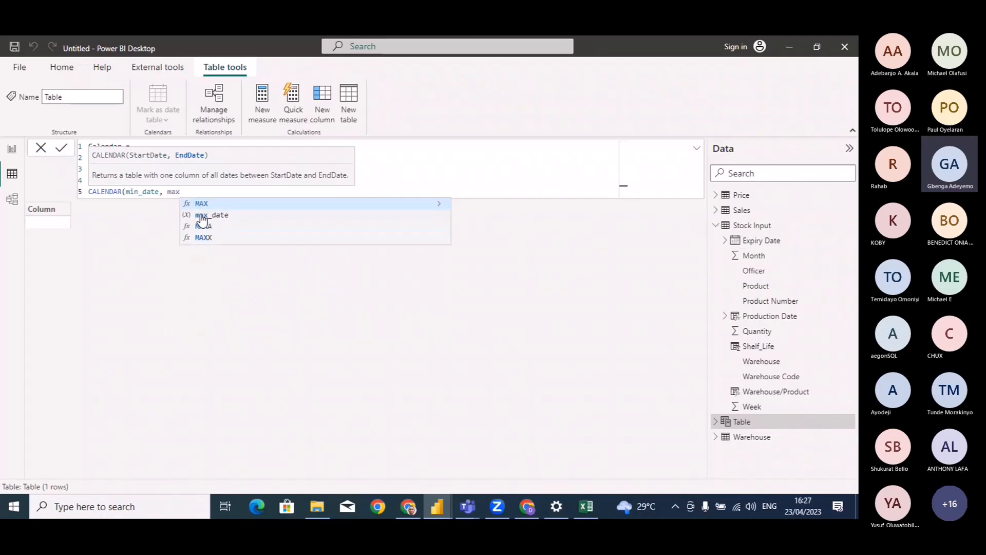
{"action": "left_click", "coordinate": [201, 216]}
{"action": "type", "text": ")"}
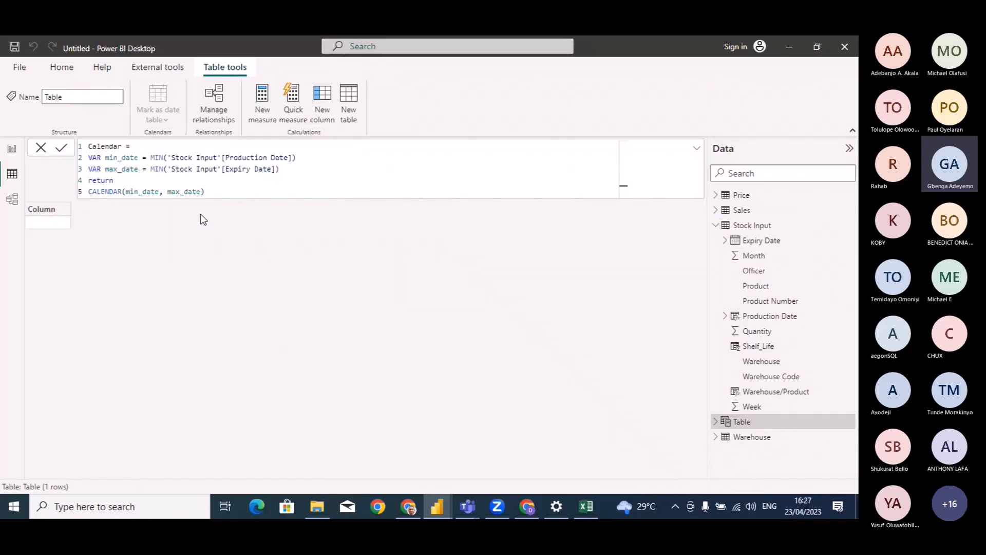
{"action": "key", "text": "Return"}
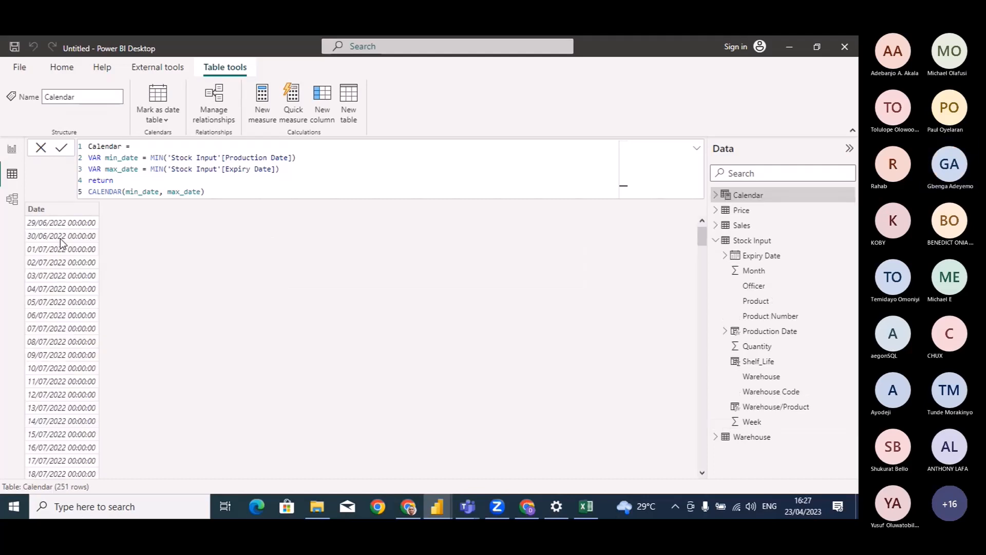
Format the Calendar table's Date column as dd/mm/yyyy
{"action": "left_click", "coordinate": [54, 212]}
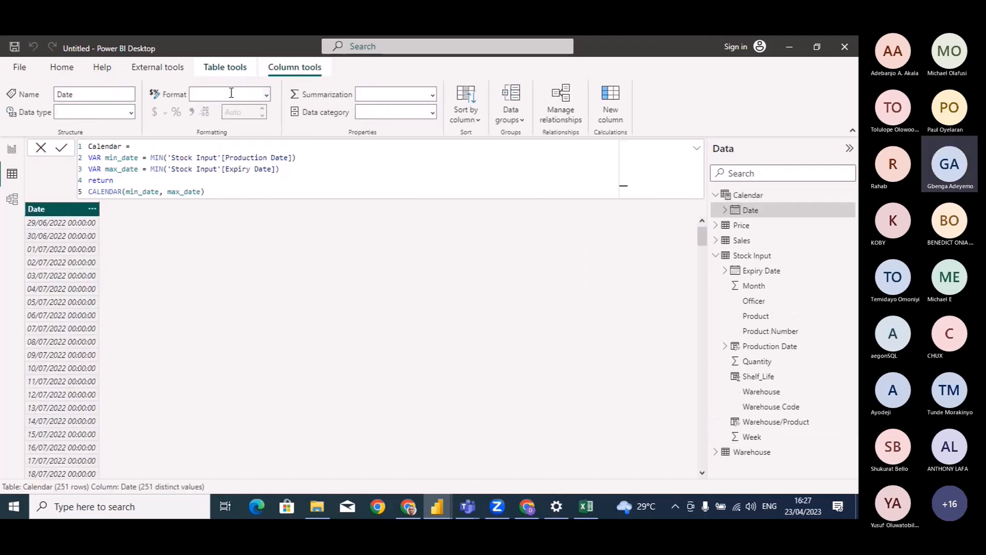
{"action": "left_click", "coordinate": [266, 95]}
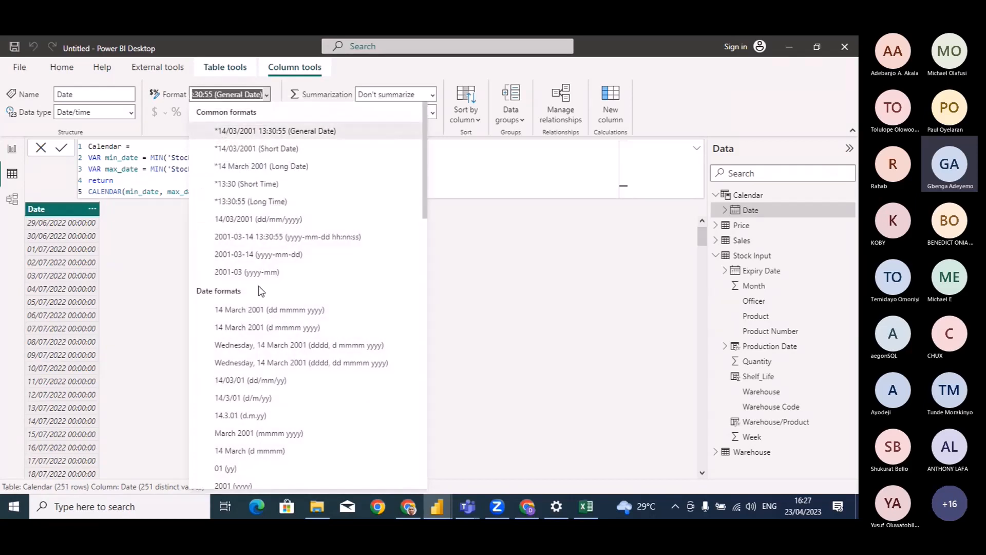
{"action": "left_click", "coordinate": [278, 215]}
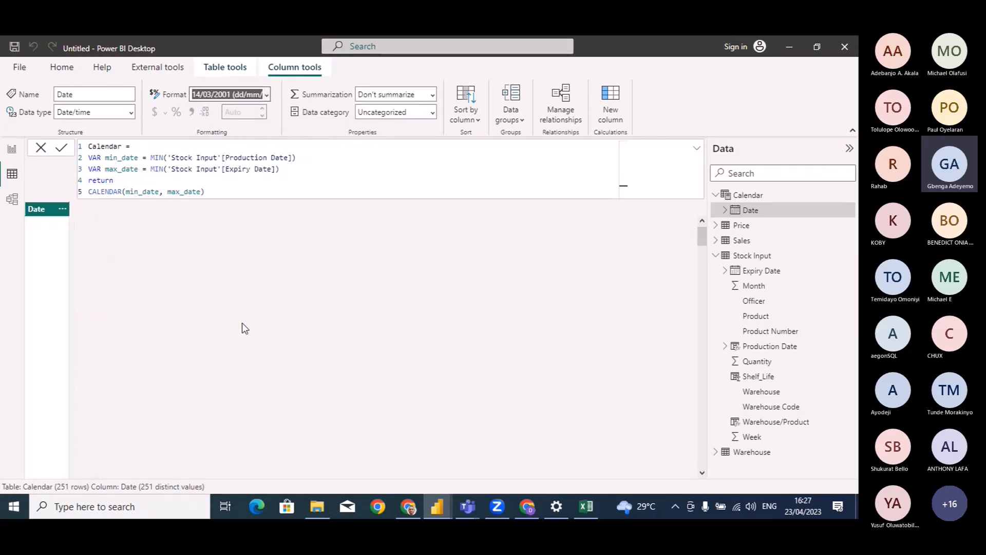
In the model view, move the Calendar table into the gap between the Sales and Warehouse tables
{"action": "left_click", "coordinate": [11, 150]}
{"action": "left_click", "coordinate": [12, 199]}
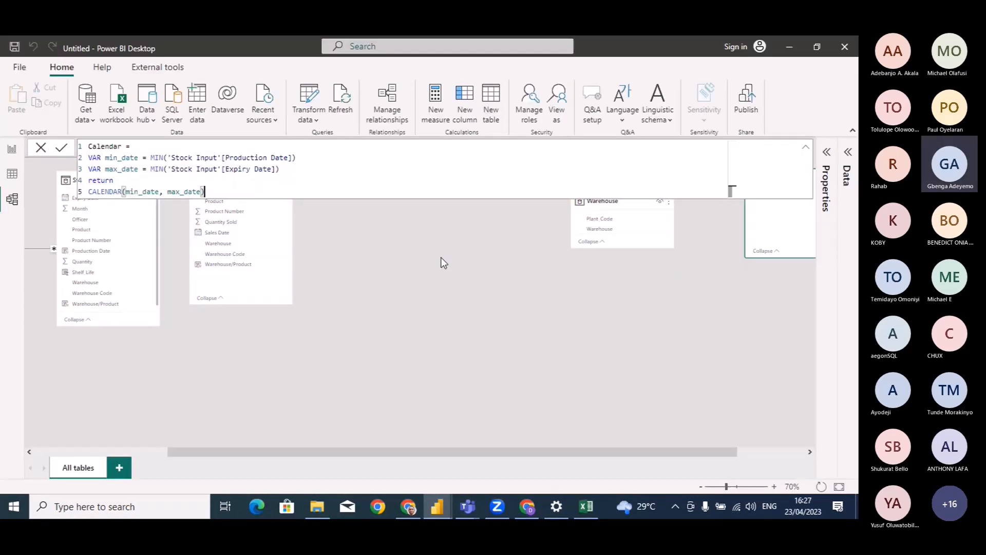
{"action": "left_click", "coordinate": [38, 151]}
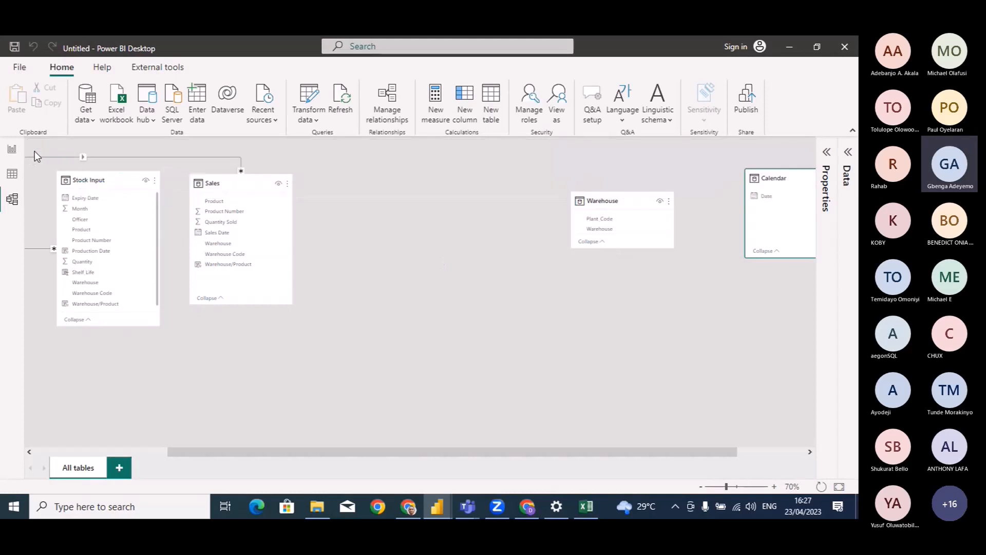
{"action": "left_click_drag", "start_coordinate": [786, 179], "coordinate": [508, 179]}
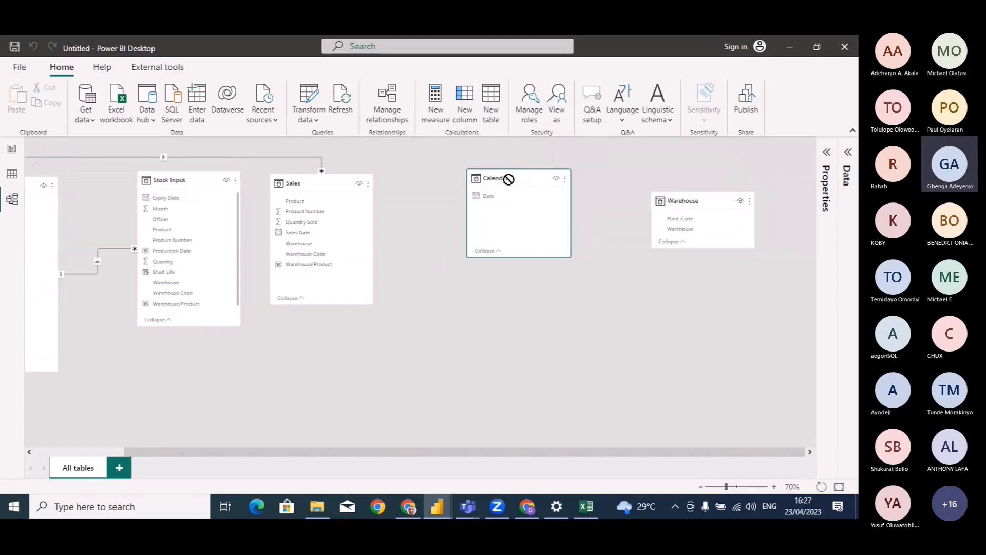
{"action": "left_click_drag", "start_coordinate": [363, 452], "coordinate": [236, 452]}
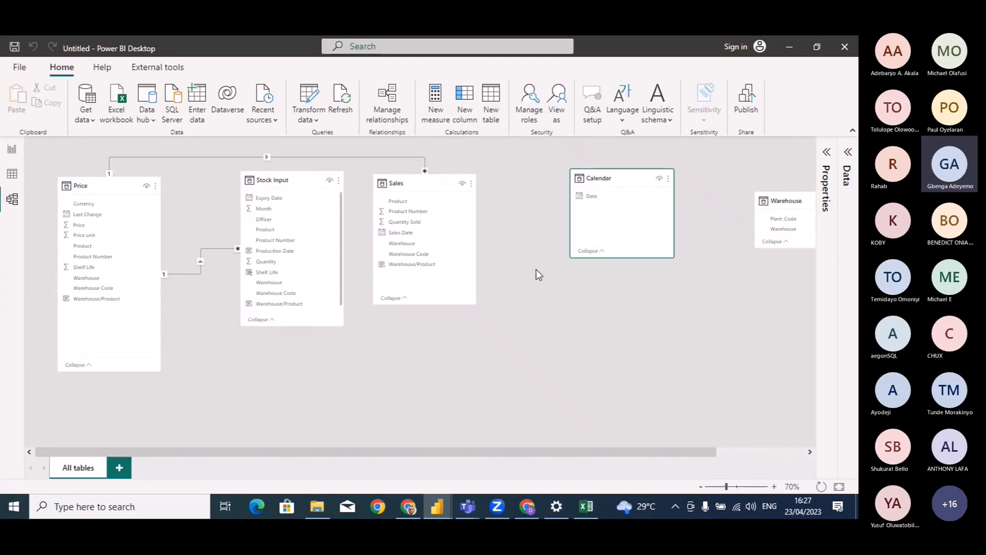
Create relationships from the Calendar table's Date to Production Date and to Expiry Date in Stock Input
{"action": "left_click", "coordinate": [604, 198]}
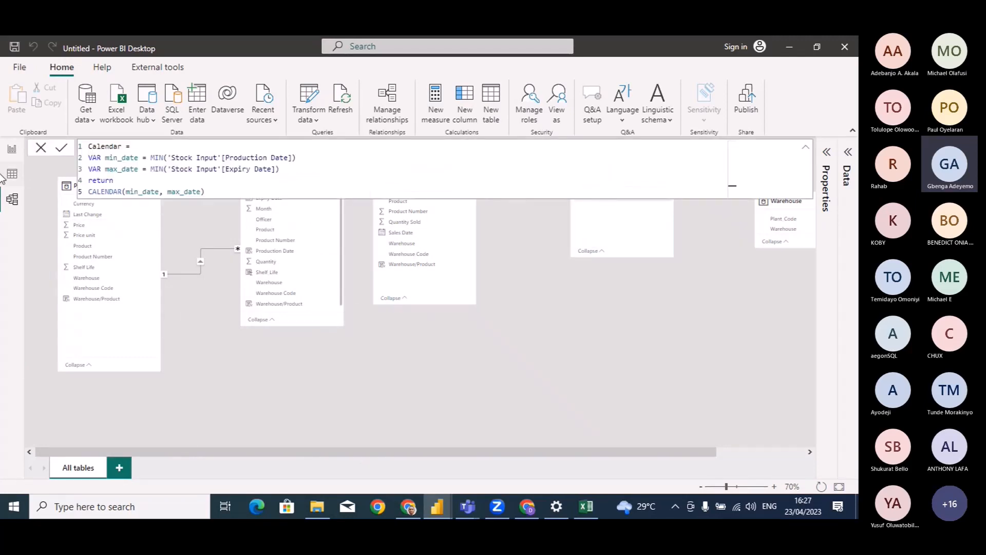
{"action": "left_click", "coordinate": [40, 149]}
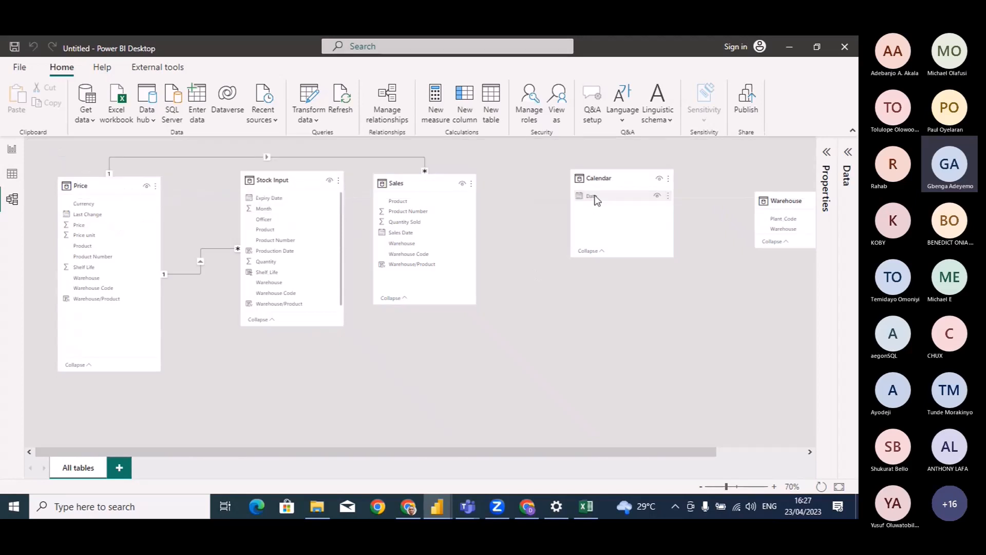
{"action": "left_click", "coordinate": [595, 195]}
{"action": "left_click_drag", "start_coordinate": [598, 199], "coordinate": [293, 257]}
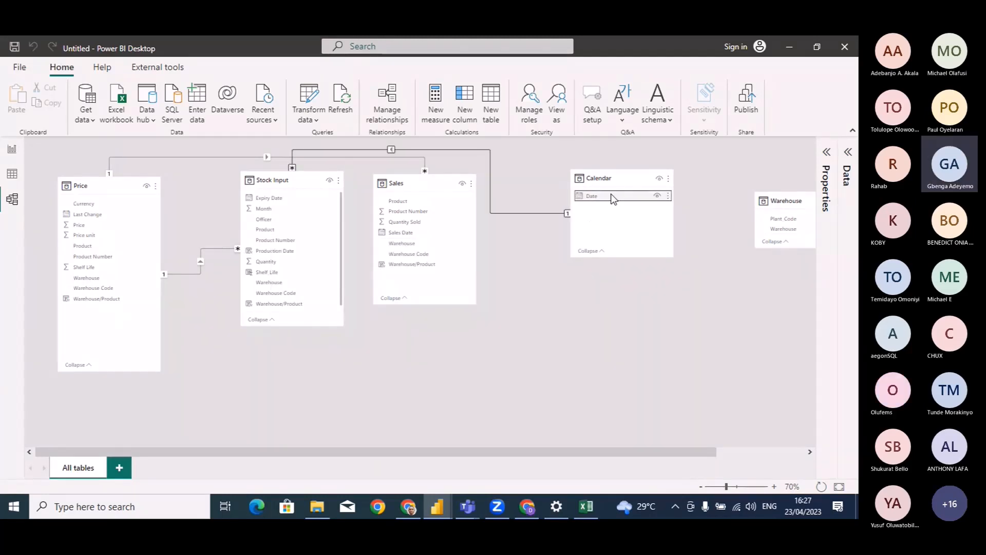
{"action": "left_click_drag", "start_coordinate": [609, 196], "coordinate": [291, 198]}
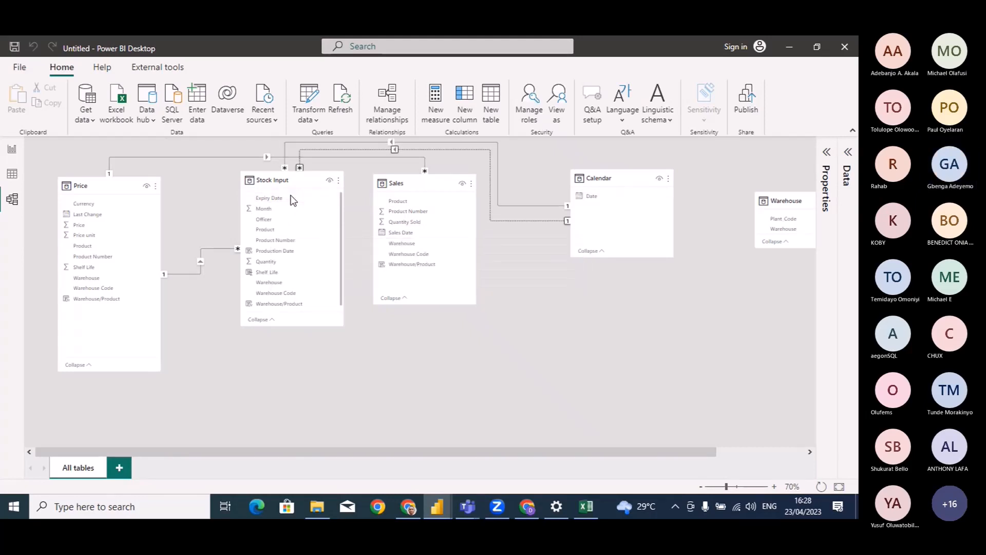
Add Production Date and Expiry Date from Stock Input to the table visual on the report page
{"action": "left_click", "coordinate": [13, 151]}
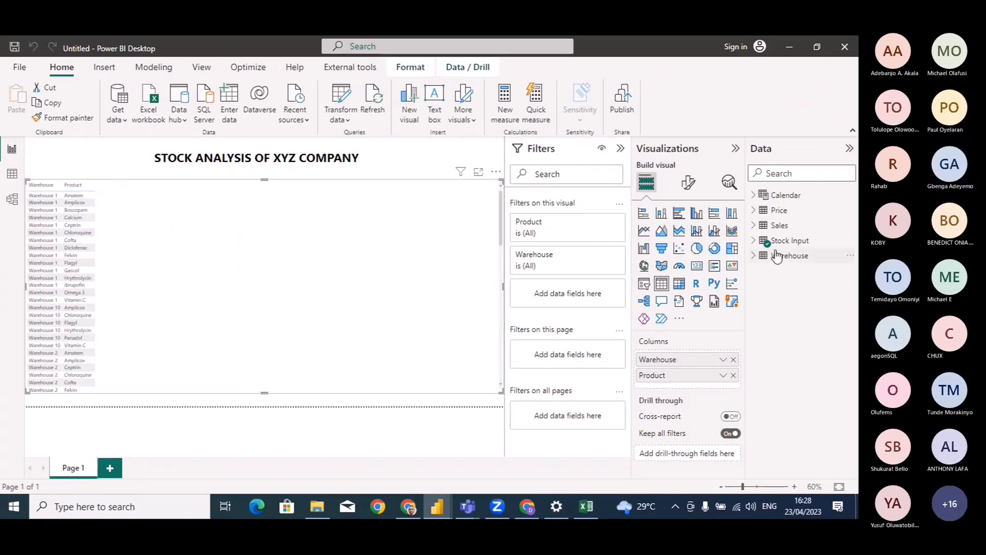
{"action": "left_click", "coordinate": [753, 241]}
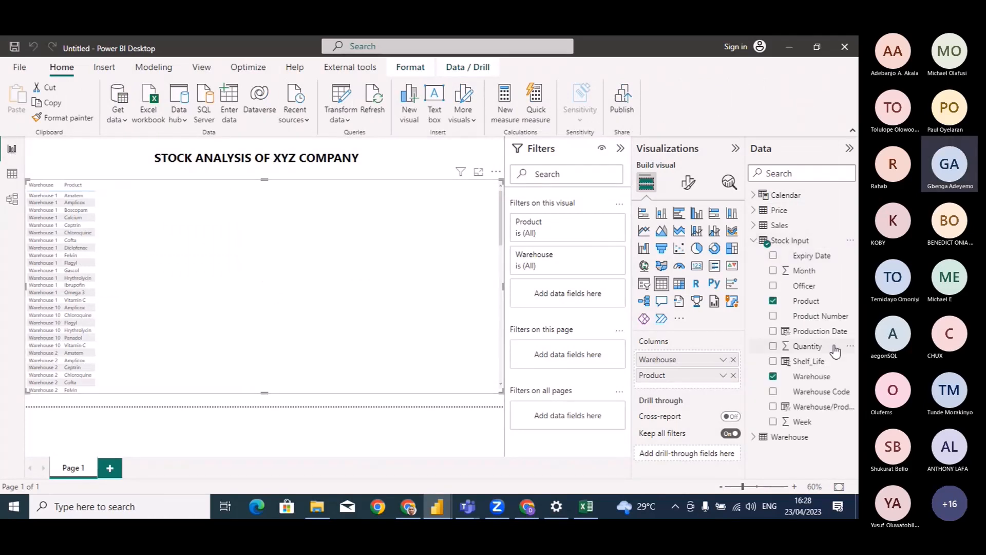
{"action": "left_click_drag", "start_coordinate": [835, 334], "coordinate": [172, 224]}
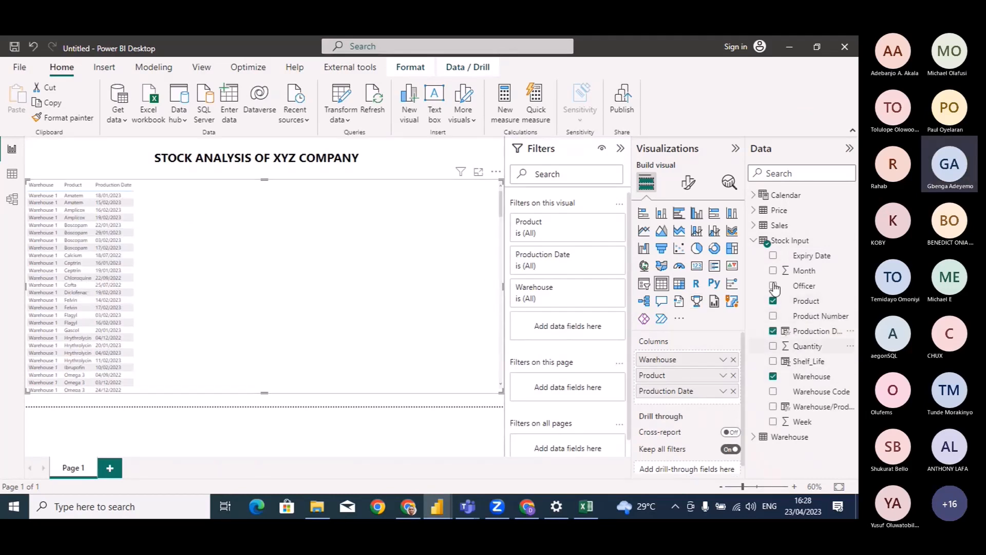
{"action": "left_click_drag", "start_coordinate": [813, 256], "coordinate": [202, 224]}
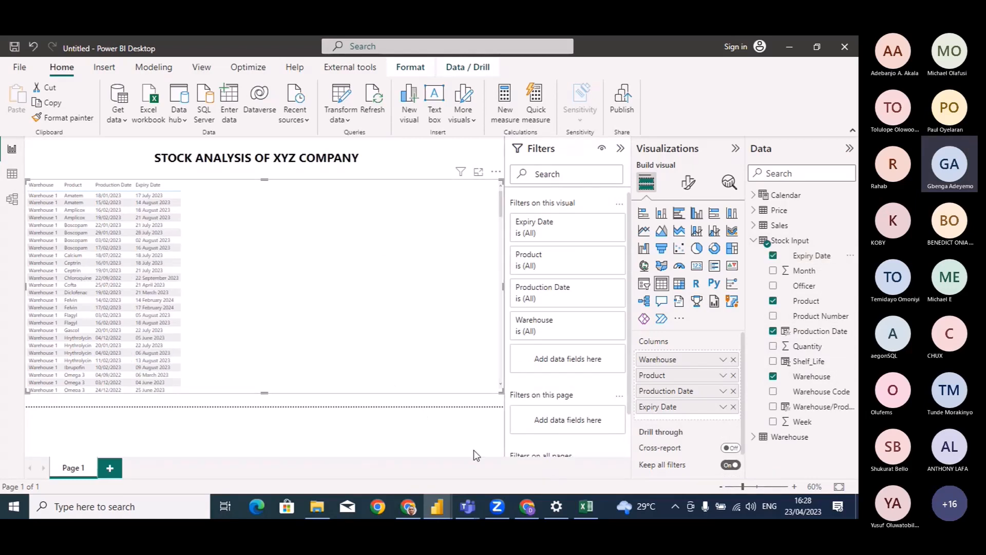
Consult the finished Stock Analysis report and add Shelf_Life from Stock Input to the table visual as an unsummarized column
{"action": "mouse_move", "coordinate": [438, 506]}
{"action": "left_click", "coordinate": [384, 460]}
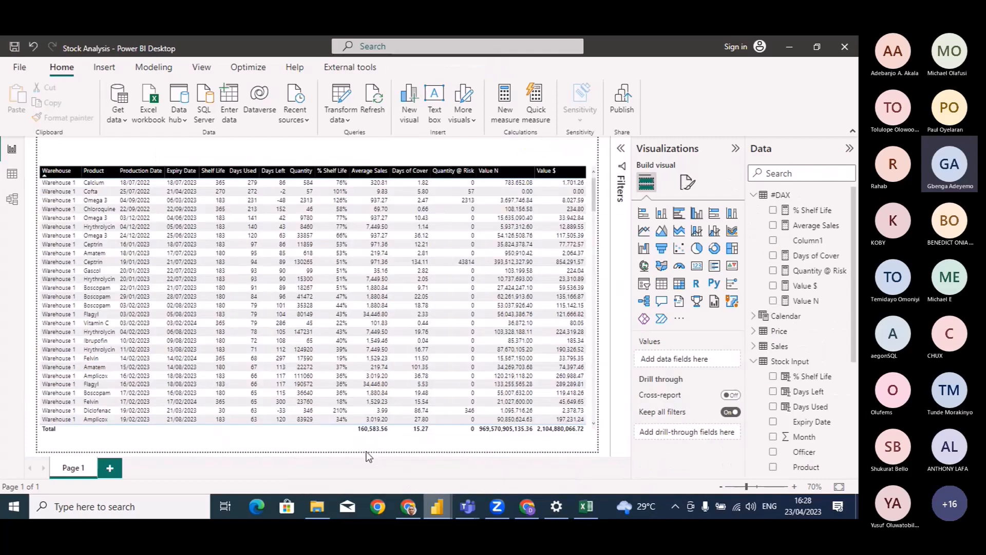
{"action": "left_click", "coordinate": [435, 507]}
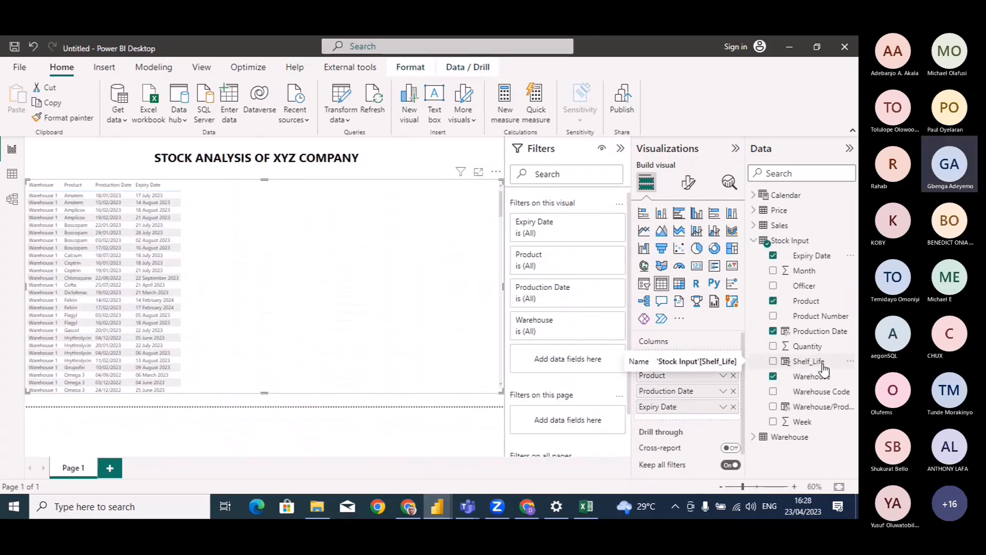
{"action": "left_click_drag", "start_coordinate": [823, 368], "coordinate": [234, 243]}
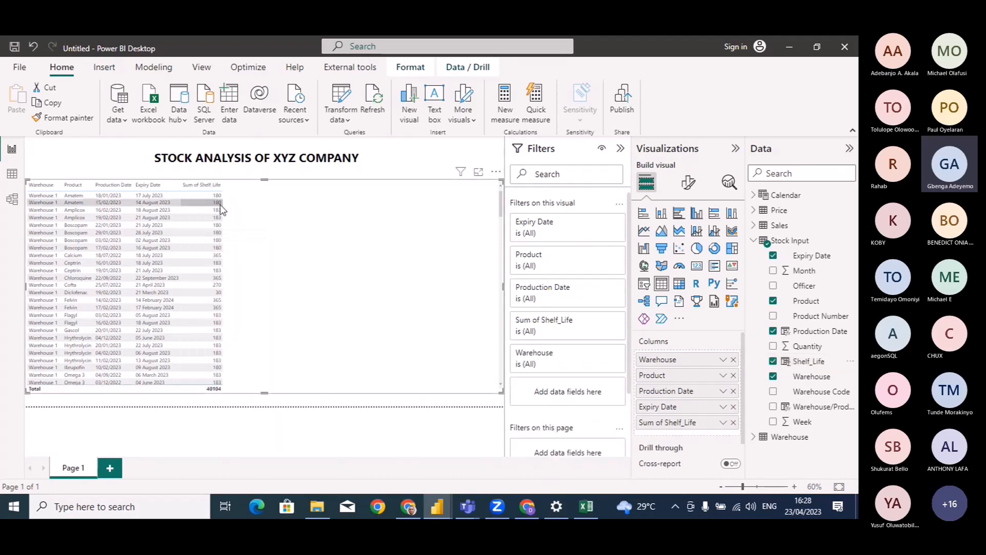
{"action": "left_click", "coordinate": [722, 423]}
{"action": "left_click", "coordinate": [770, 254]}
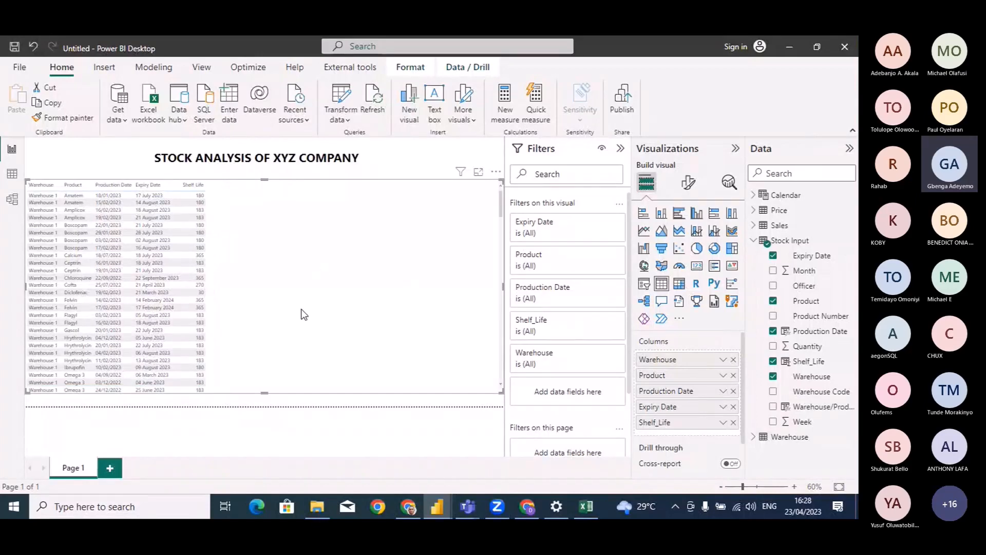
Review the Days Used column in the finished Stock Analysis report, open its data view, and return to the untitled report
{"action": "mouse_move", "coordinate": [448, 515]}
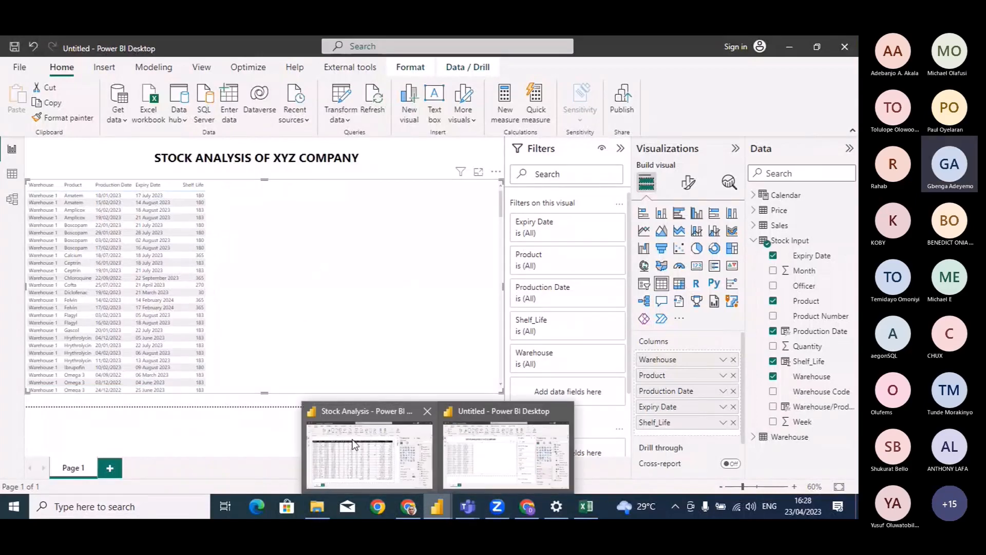
{"action": "left_click", "coordinate": [347, 436]}
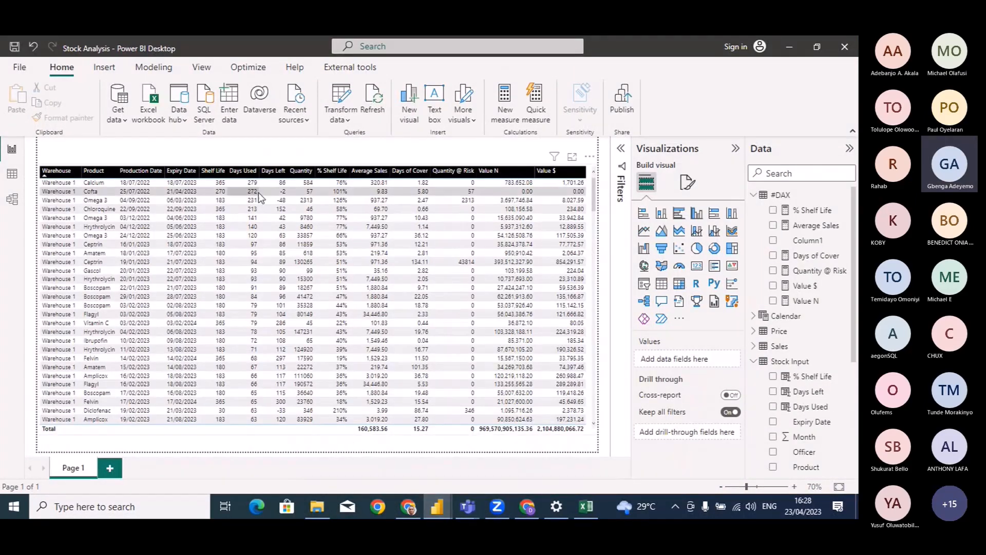
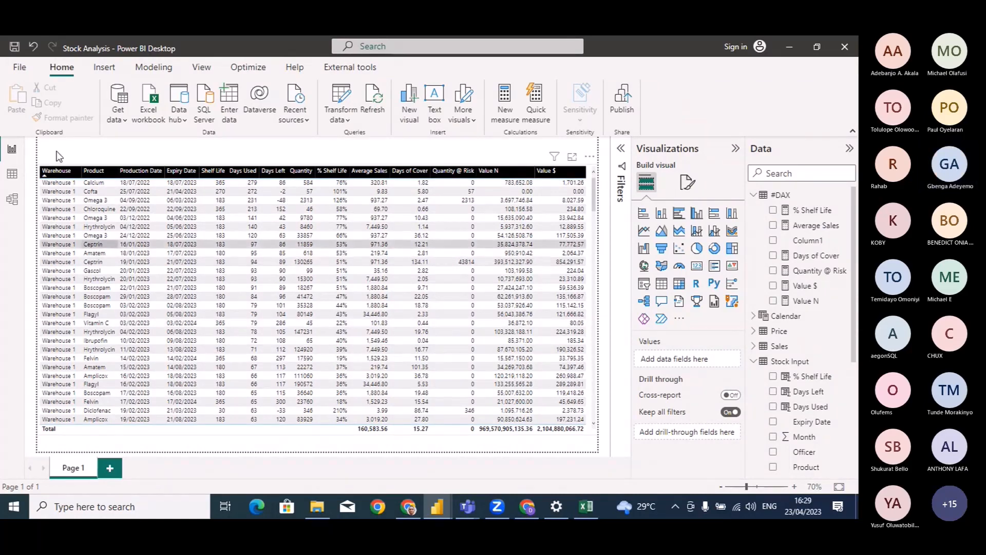
{"action": "left_click", "coordinate": [12, 174]}
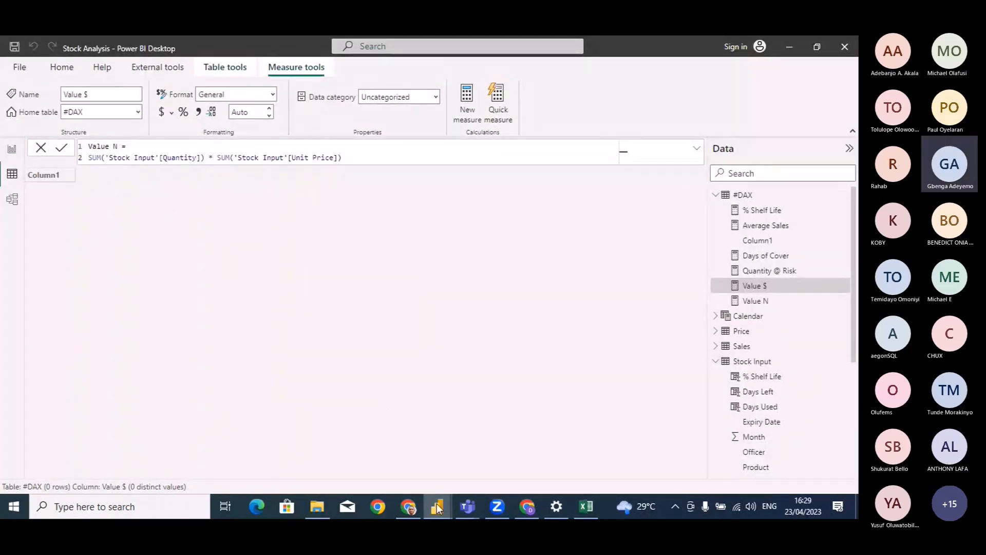
{"action": "mouse_move", "coordinate": [436, 504]}
{"action": "left_click", "coordinate": [535, 460]}
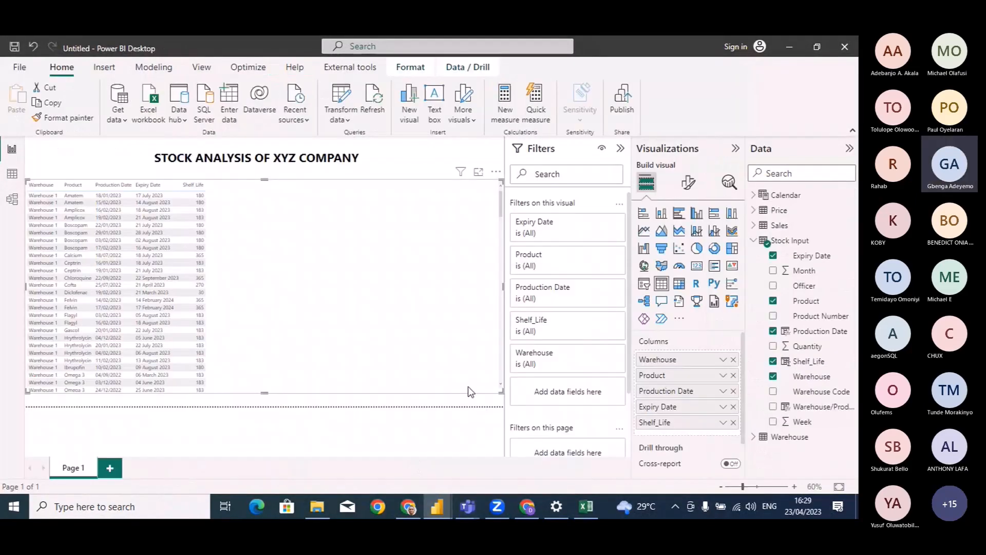
Add a calculated column to the Stock Input table: Days Used = DATEDIFF(TODAY(), 'Stock Input'[Production Date], DAY)
{"action": "left_click", "coordinate": [789, 241]}
{"action": "left_click", "coordinate": [12, 181]}
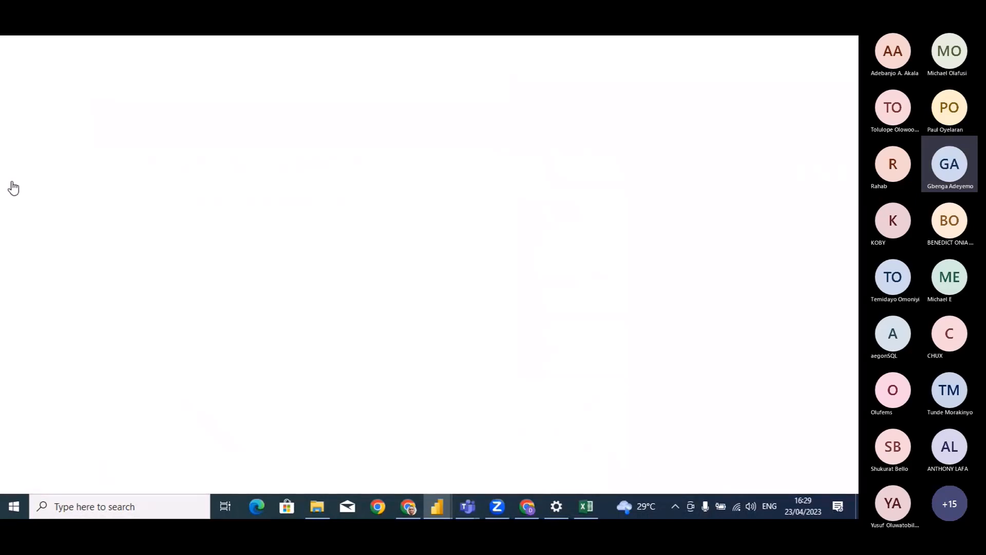
{"action": "left_click", "coordinate": [746, 256]}
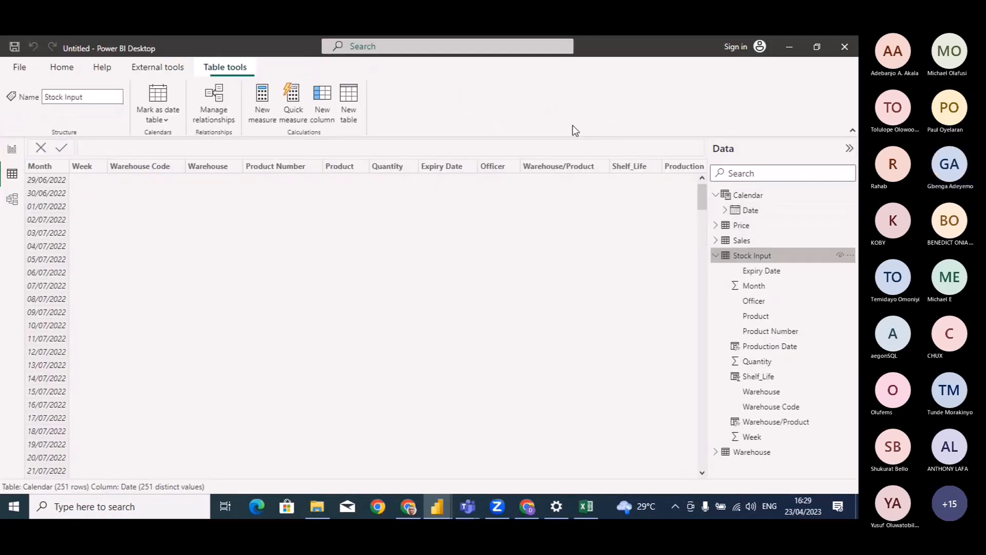
{"action": "left_click", "coordinate": [325, 116]}
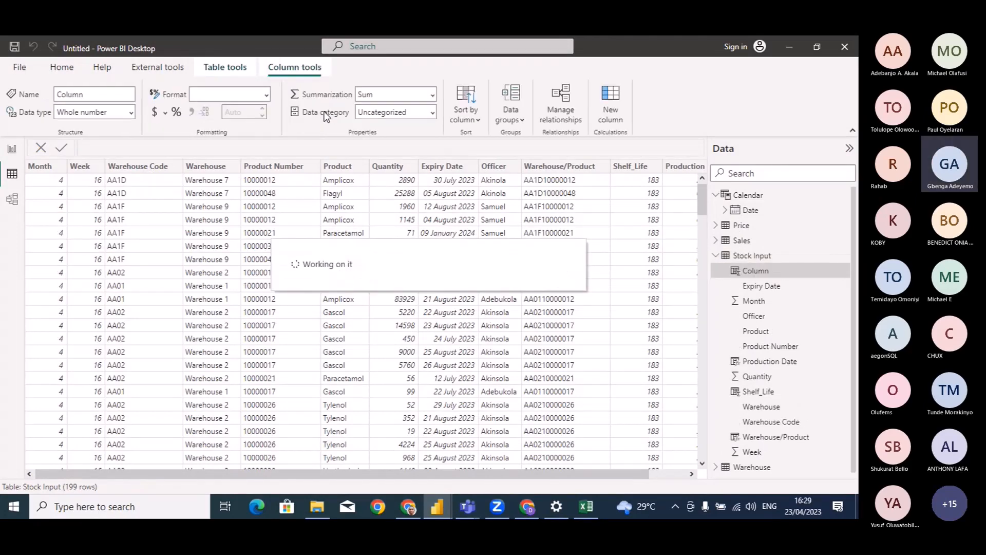
{"action": "type", "text": "Days Used "}
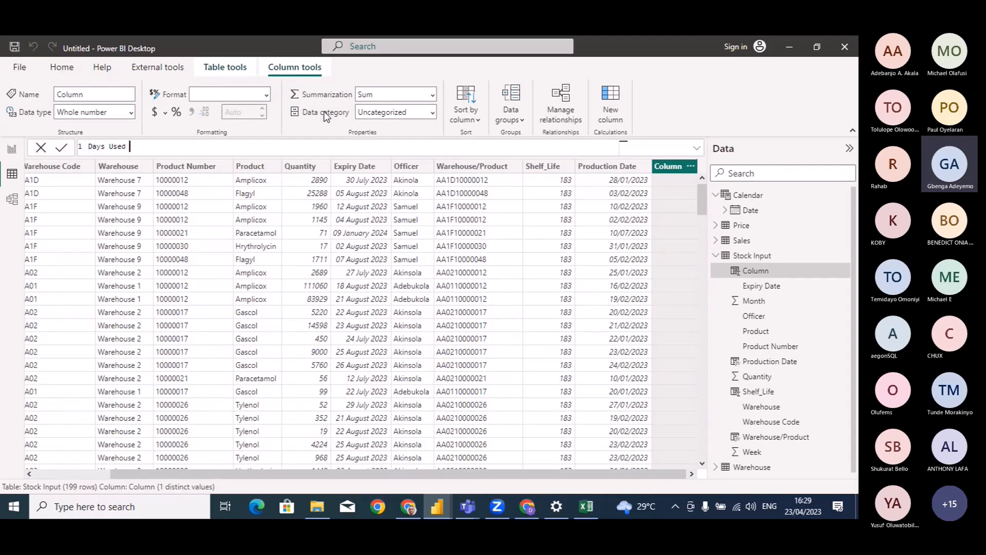
{"action": "type", "text": "= DATED"}
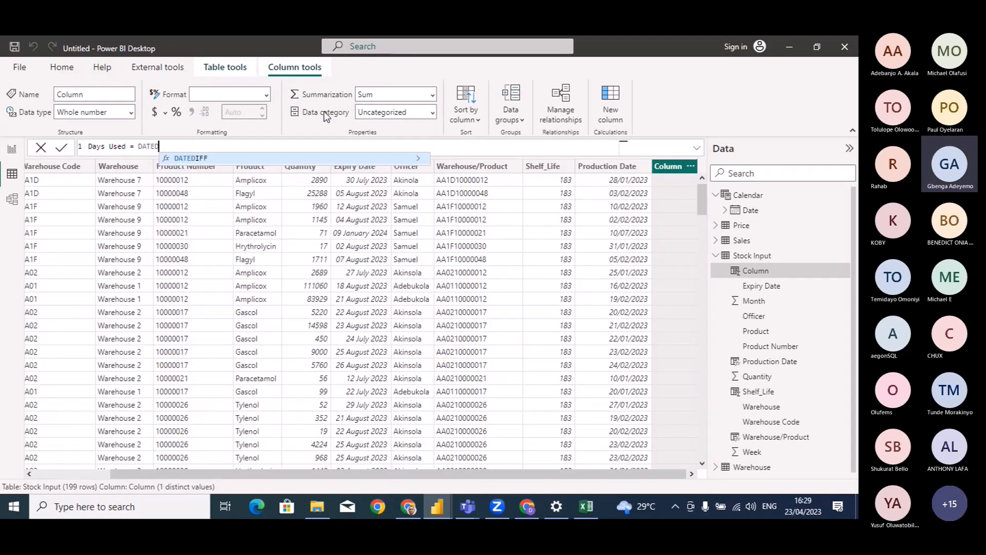
{"action": "type", "text": "IFF("}
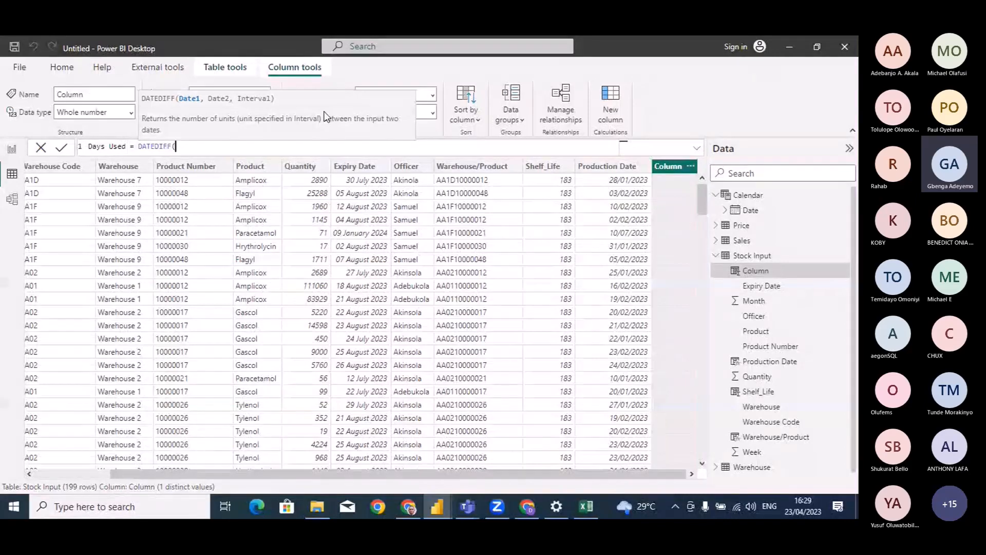
{"action": "type", "text": "TODAY"}
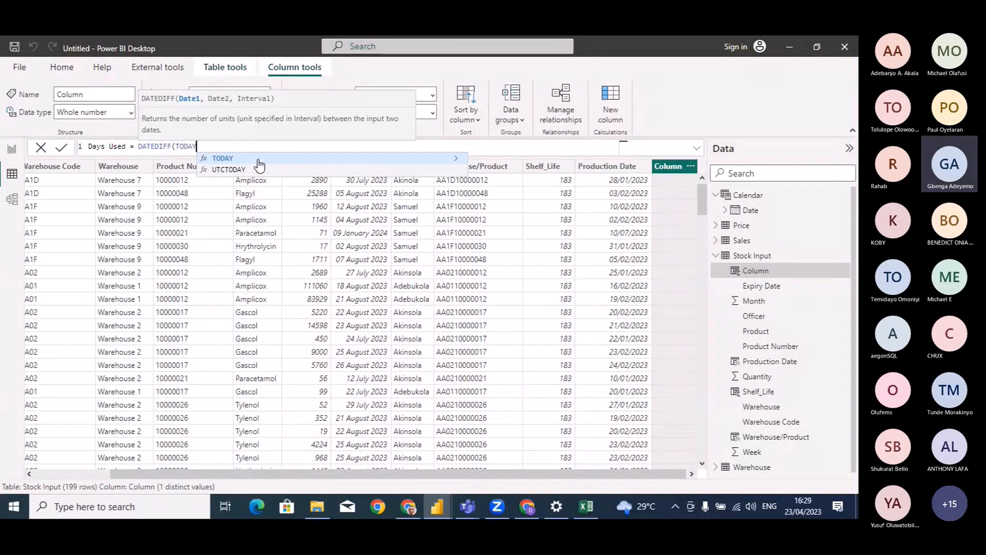
{"action": "type", "text": "(),"}
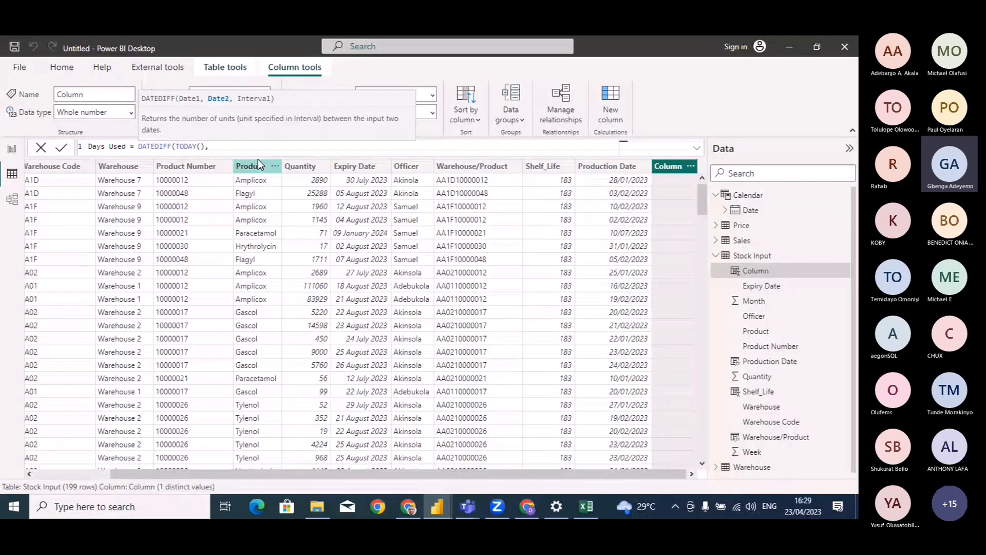
{"action": "type", "text": " 'Stock Input'[Production Date],"}
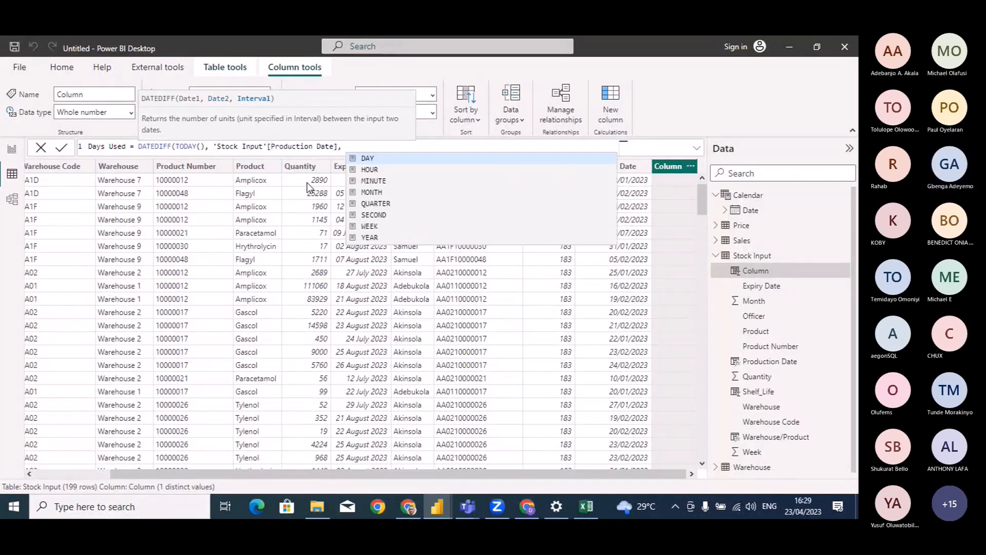
{"action": "type", "text": " DAT"}
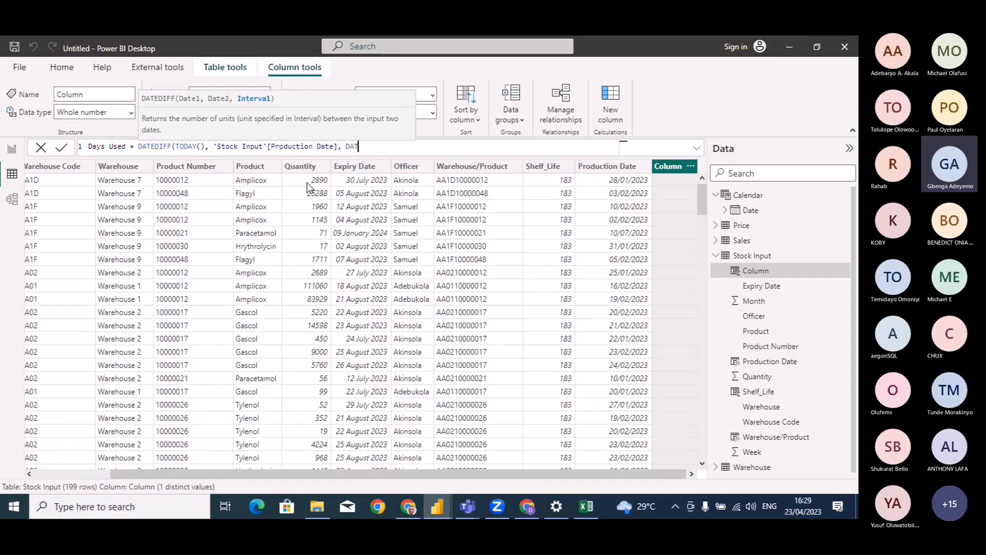
{"action": "key", "text": "BackSpace"}
{"action": "type", "text": "Y)"}
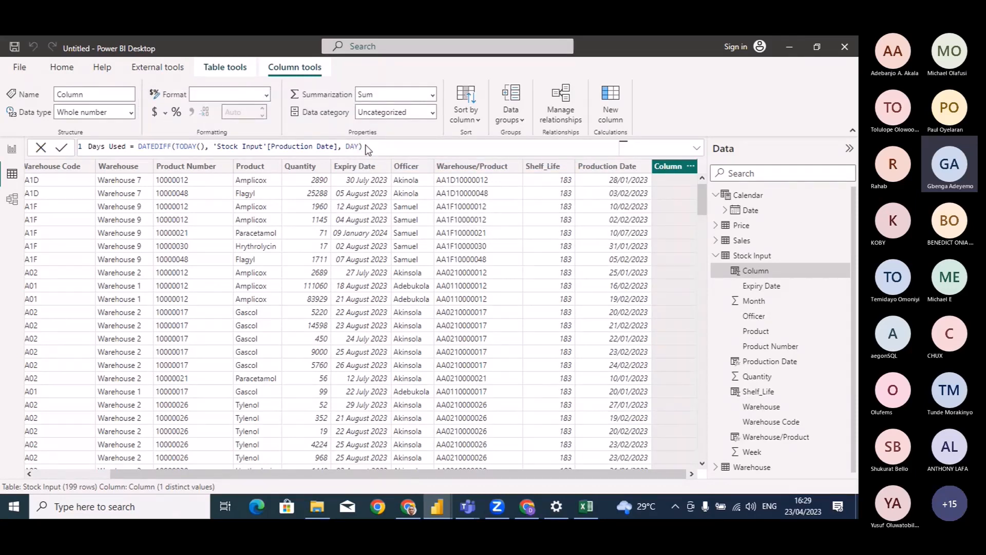
{"action": "key", "text": "Return"}
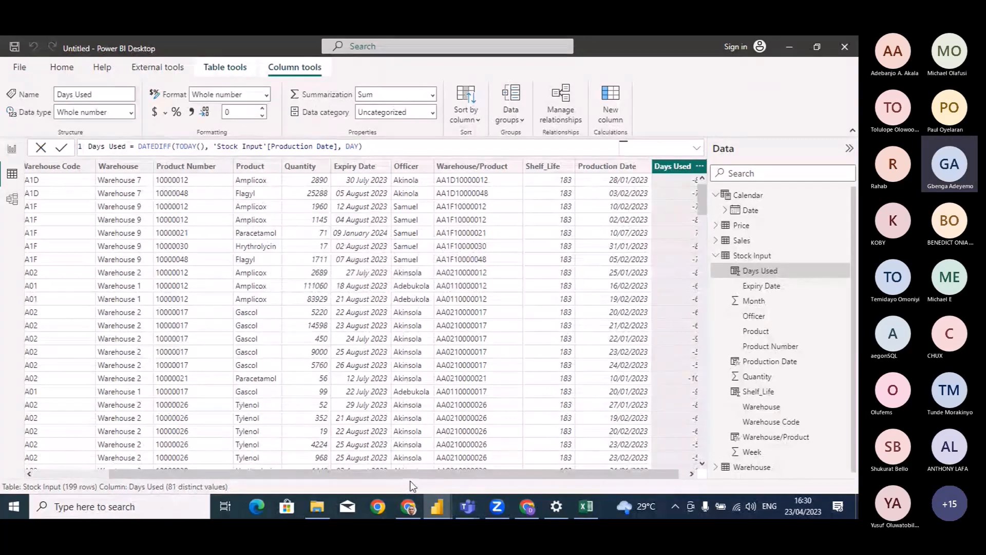
Replace TODAY() with 'Stock Input'[Production Date] as the first date in the Days Used formula
{"action": "left_click_drag", "start_coordinate": [386, 476], "coordinate": [417, 475]}
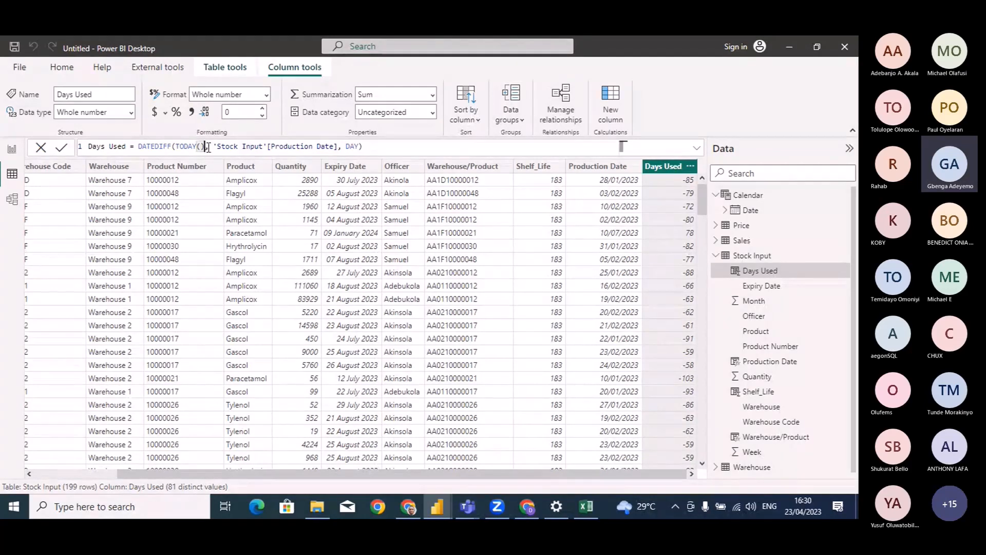
{"action": "key", "text": "BackSpace"}
{"action": "key", "text": "BackSpace"}
{"action": "key", "text": "BackSpace"}
{"action": "key", "text": "BackSpace"}
{"action": "key", "text": "BackSpace"}
{"action": "key", "text": "BackSpace"}
{"action": "key", "text": "BackSpace"}
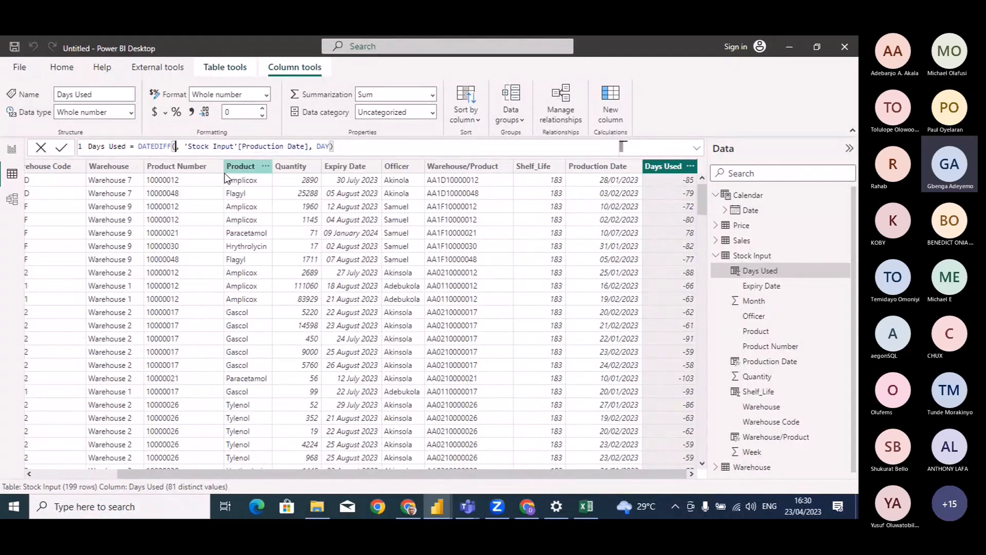
{"action": "type", "text": "PRODUC"}
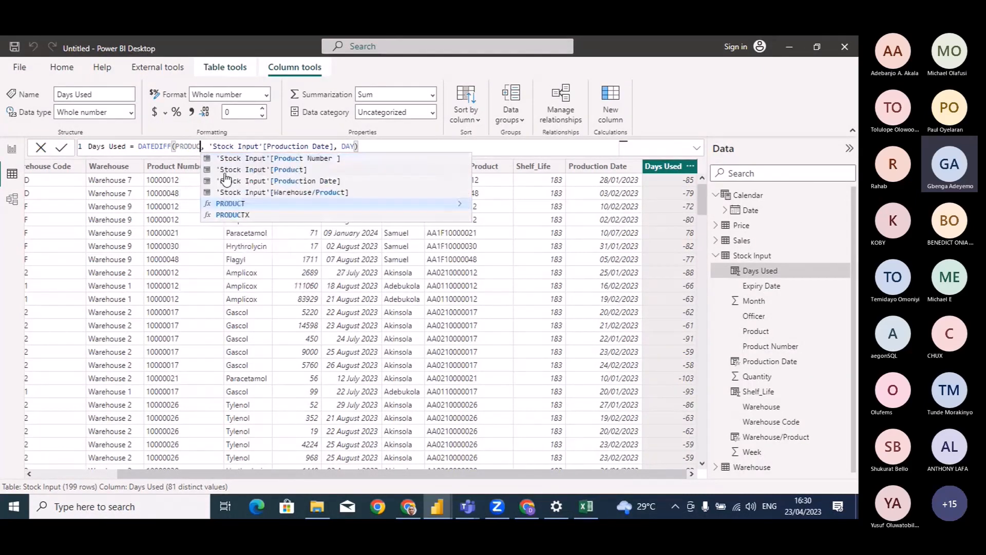
{"action": "left_click", "coordinate": [310, 183]}
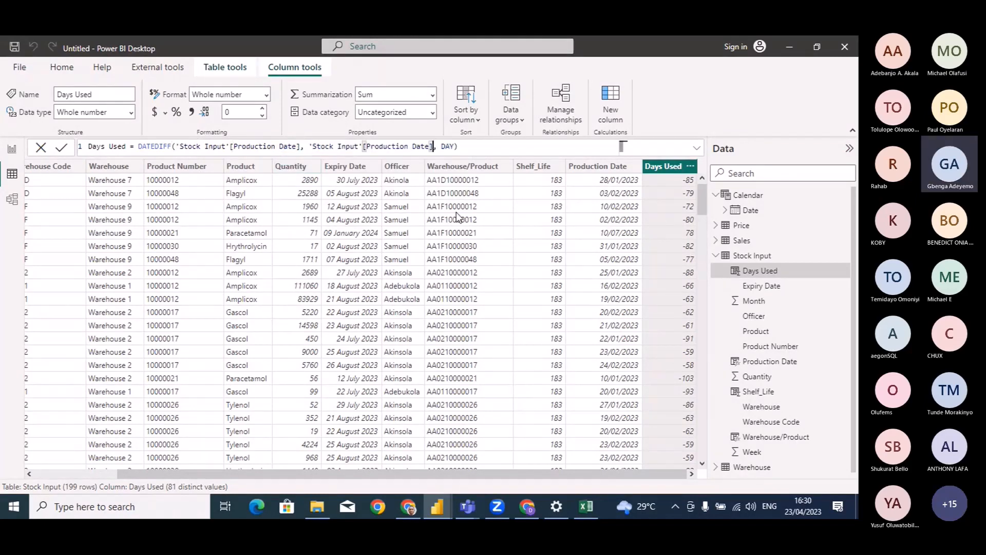
Replace the second date in the Days Used formula with TODAY() and commit the formula
{"action": "key", "text": "BackSpace"}
{"action": "key", "text": "BackSpace"}
{"action": "key", "text": "BackSpace"}
{"action": "key", "text": "BackSpace"}
{"action": "key", "text": "BackSpace"}
{"action": "key", "text": "BackSpace"}
{"action": "key", "text": "BackSpace"}
{"action": "key", "text": "BackSpace"}
{"action": "key", "text": "BackSpace"}
{"action": "key", "text": "BackSpace"}
{"action": "key", "text": "BackSpace"}
{"action": "key", "text": "BackSpace"}
{"action": "key", "text": "BackSpace"}
{"action": "key", "text": "BackSpace"}
{"action": "key", "text": "BackSpace"}
{"action": "key", "text": "BackSpace"}
{"action": "key", "text": "BackSpace"}
{"action": "key", "text": "BackSpace"}
{"action": "key", "text": "BackSpace"}
{"action": "key", "text": "BackSpace"}
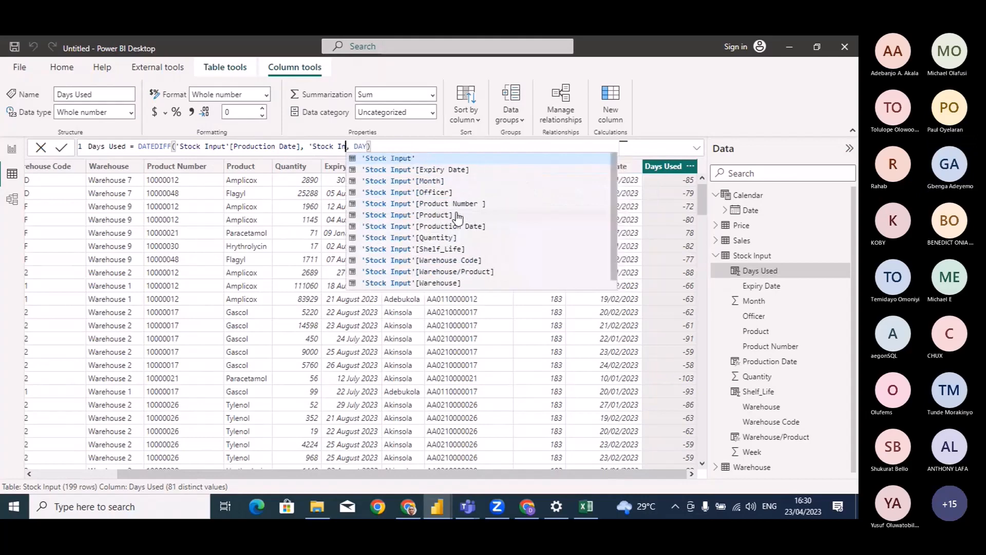
{"action": "key", "text": "BackSpace"}
{"action": "key", "text": "BackSpace"}
{"action": "key", "text": "BackSpace"}
{"action": "key", "text": "BackSpace"}
{"action": "key", "text": "BackSpace"}
{"action": "key", "text": "BackSpace"}
{"action": "key", "text": "BackSpace"}
{"action": "key", "text": "BackSpace"}
{"action": "key", "text": "BackSpace"}
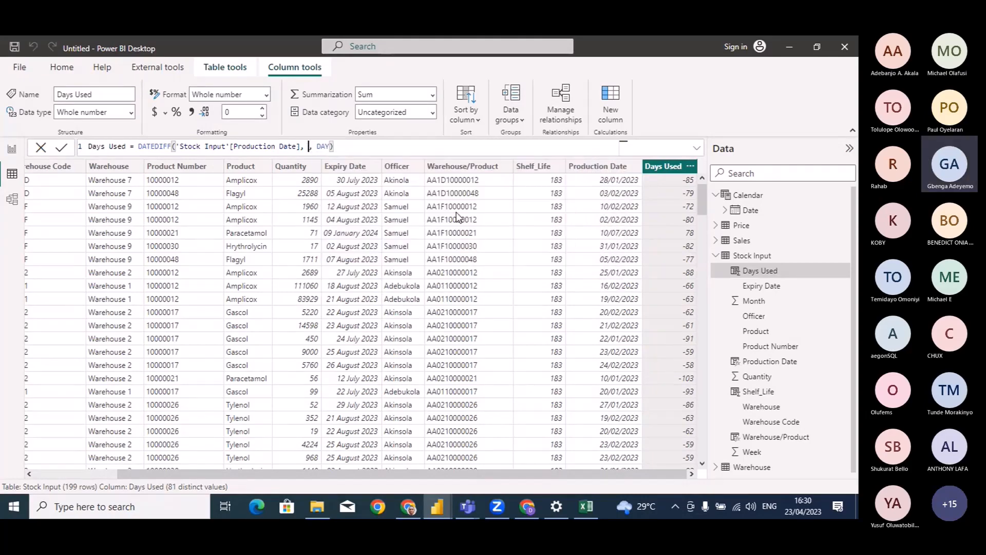
{"action": "type", "text": "TODAY"}
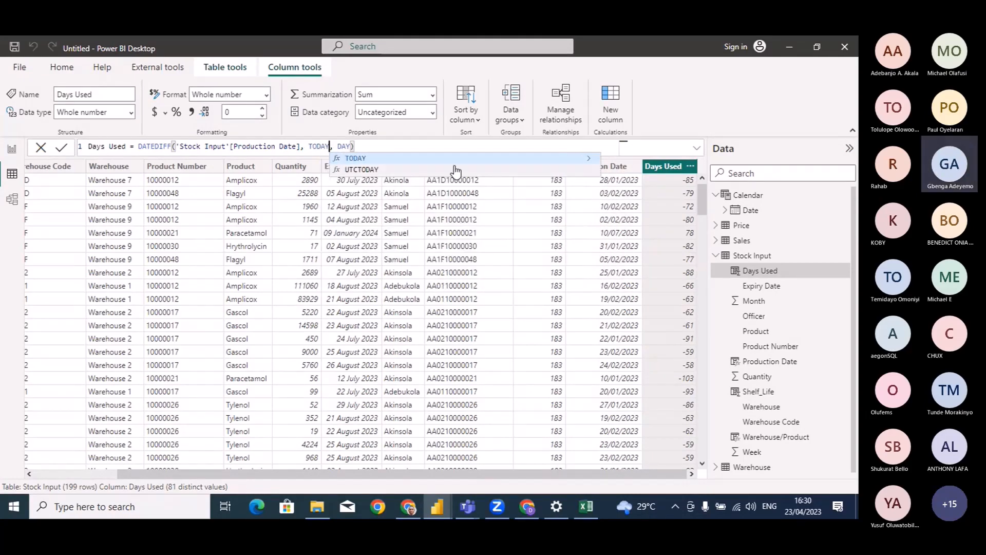
{"action": "type", "text": "()"}
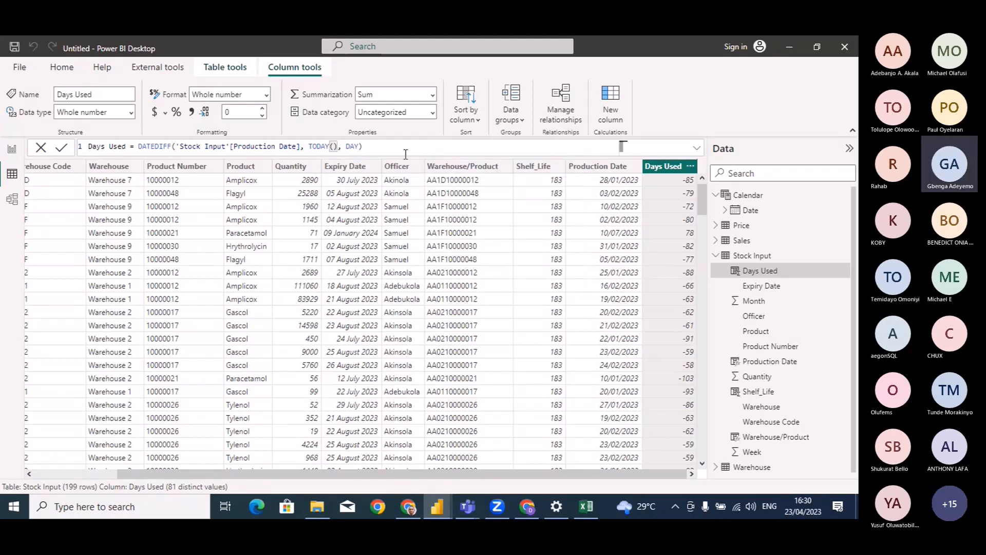
{"action": "left_click", "coordinate": [388, 148]}
{"action": "key", "text": "Return"}
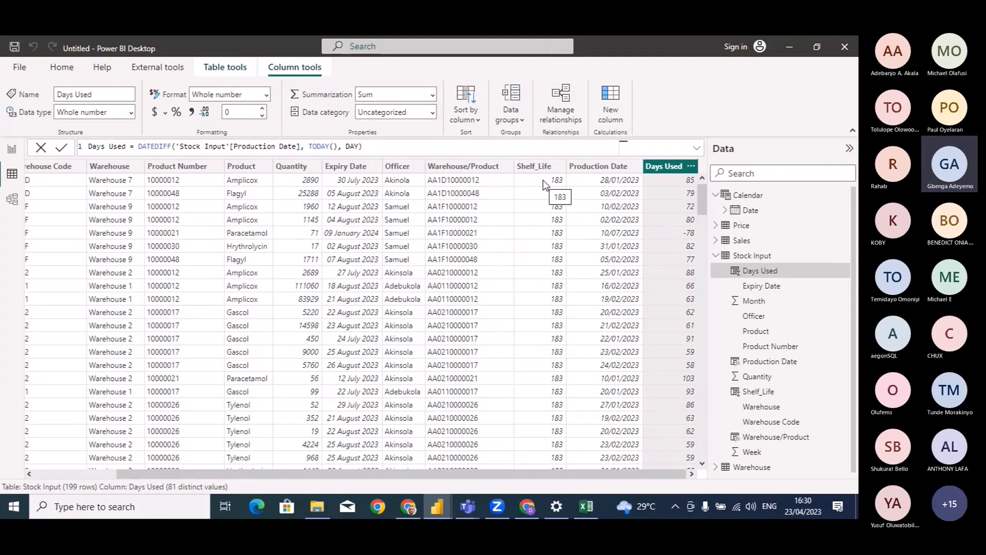
Add another calculated column to Stock Input: Days Left = DATEDIFF(TODAY(), 'Stock Input'[Expiry Date], DAY)
{"action": "left_click", "coordinate": [613, 103]}
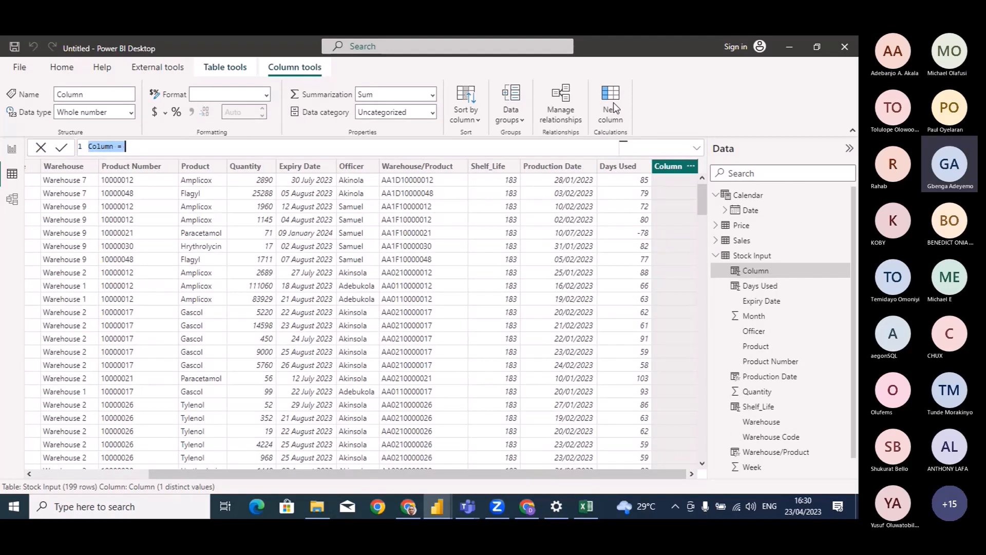
{"action": "type", "text": "Days Le"}
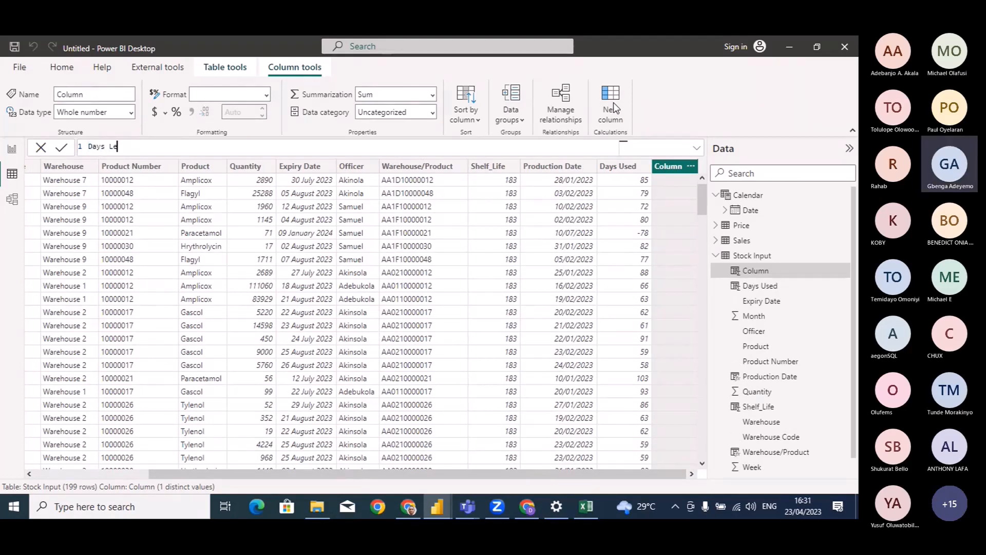
{"action": "type", "text": "ft = datediff"}
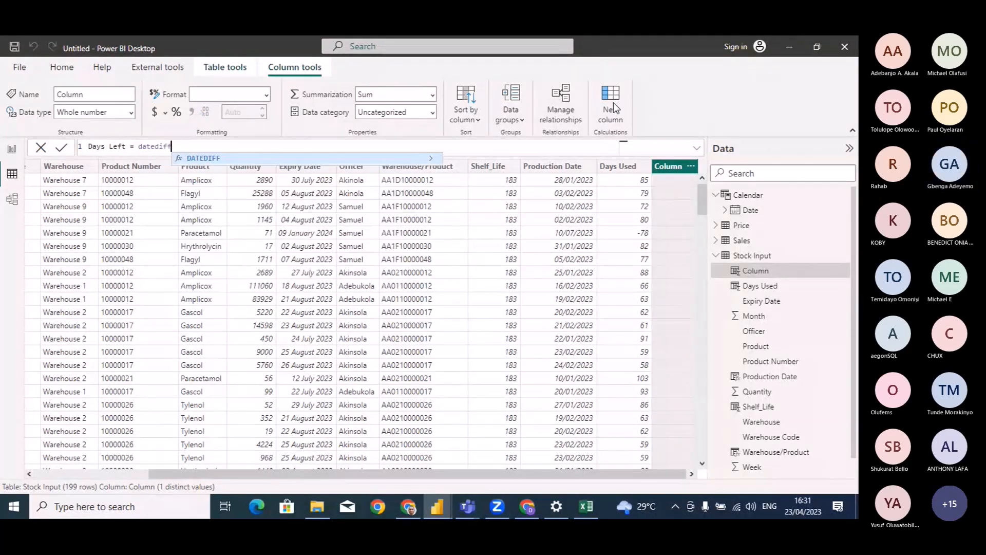
{"action": "key", "text": "Tab"}
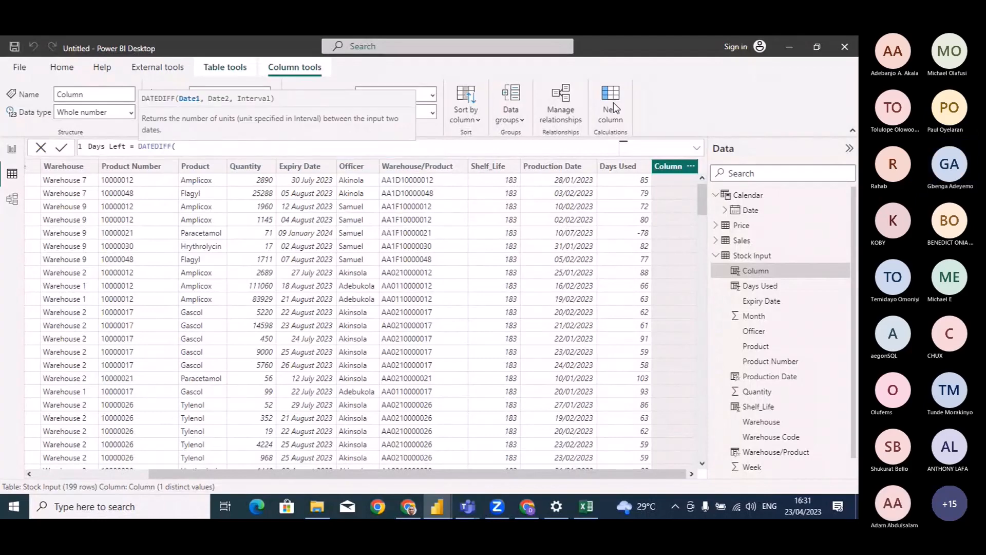
{"action": "type", "text": "toda"}
{"action": "key", "text": "Tab"}
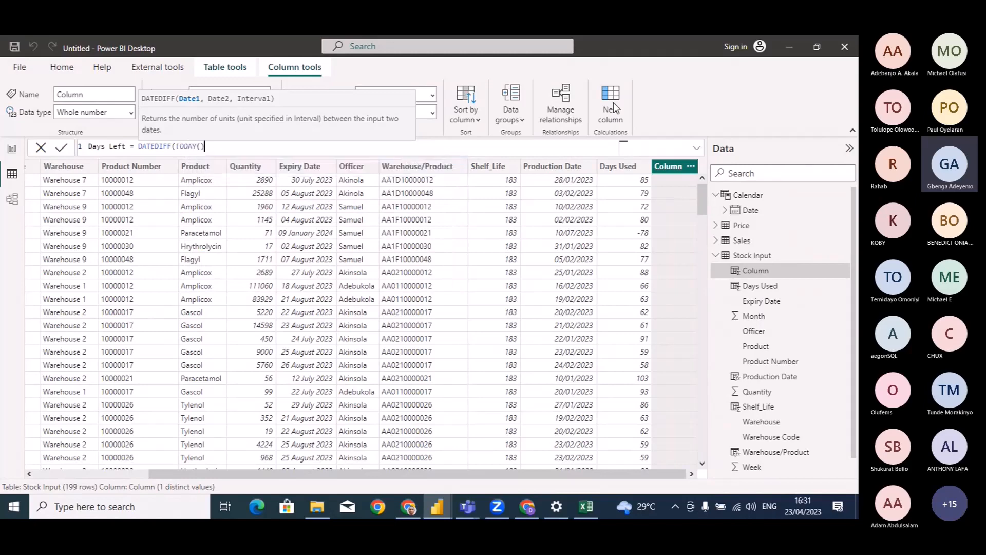
{"action": "type", "text": "), expiry"}
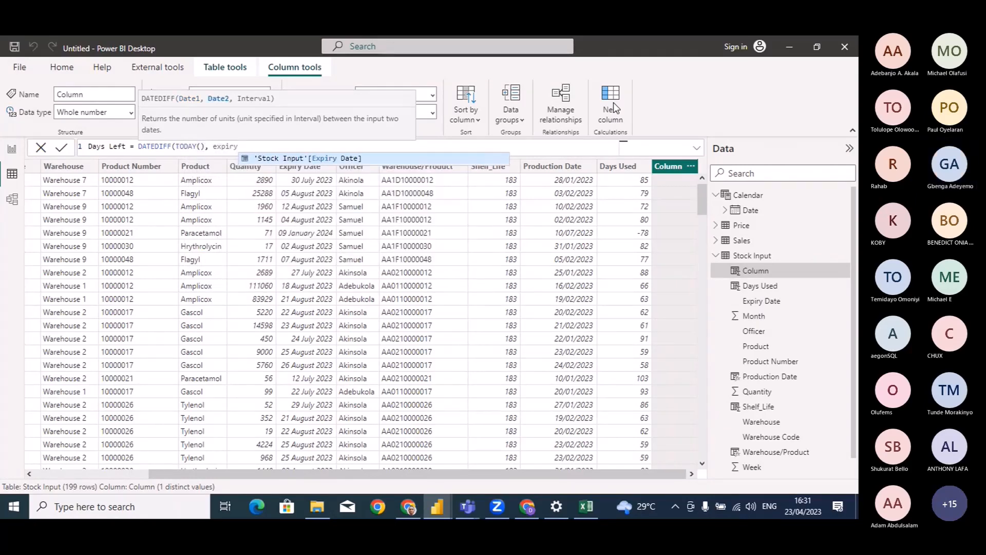
{"action": "key", "text": "Tab"}
{"action": "type", "text": ","}
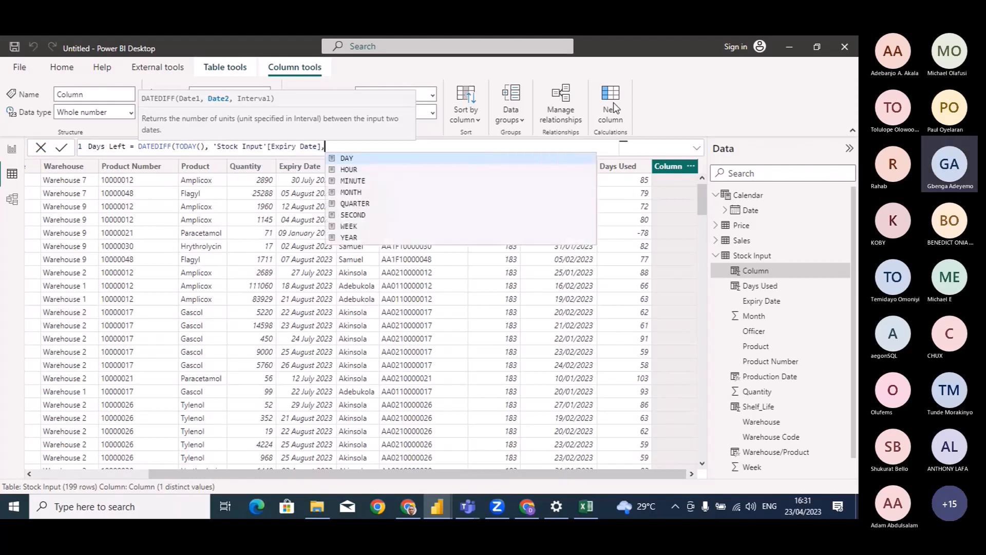
{"action": "type", "text": " dat"}
{"action": "key", "text": "Tab"}
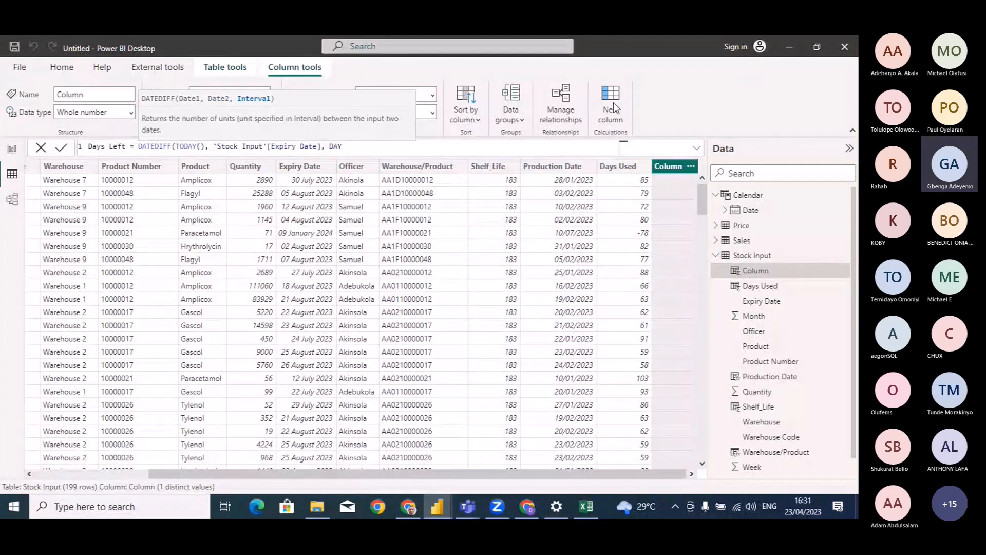
{"action": "type", "text": ")"}
{"action": "key", "text": "Return"}
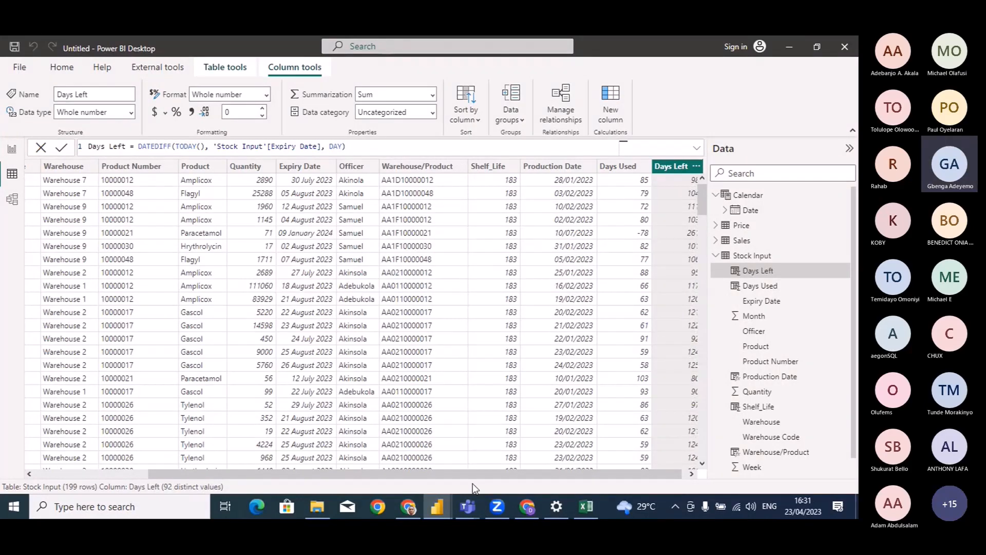
{"action": "left_click_drag", "start_coordinate": [493, 473], "coordinate": [556, 467]}
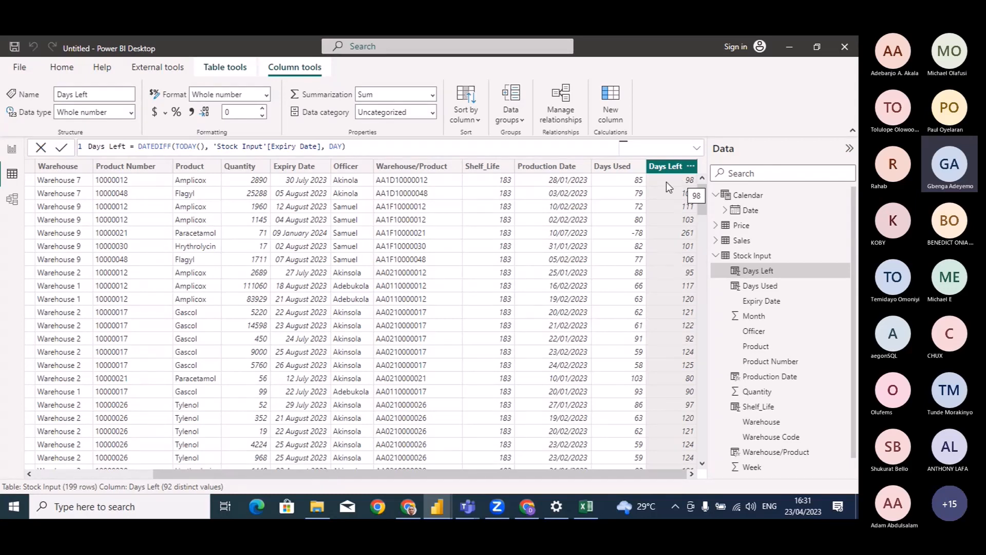
Add Days Used from Stock Input to the report page's table visual as an unsummarized column
{"action": "left_click", "coordinate": [11, 150]}
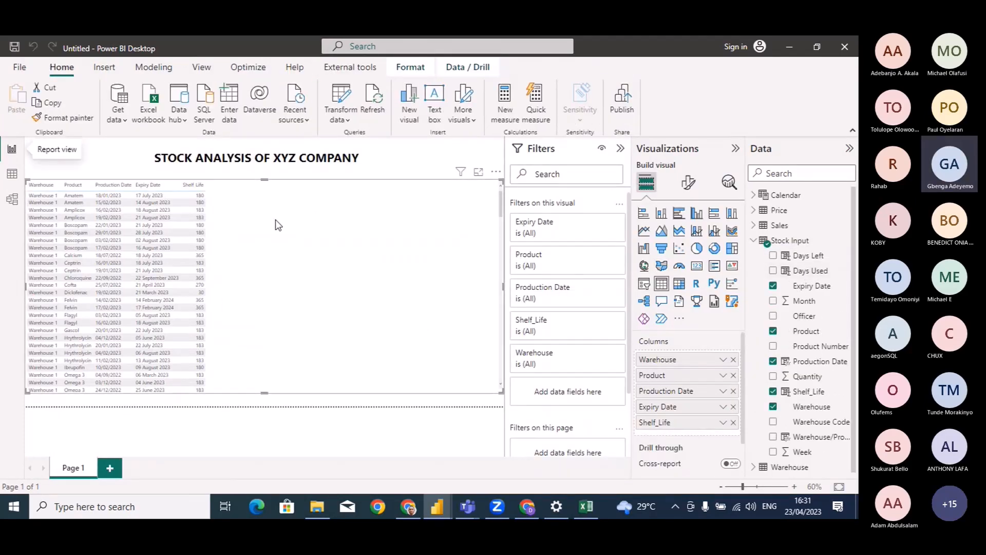
{"action": "left_click", "coordinate": [814, 273]}
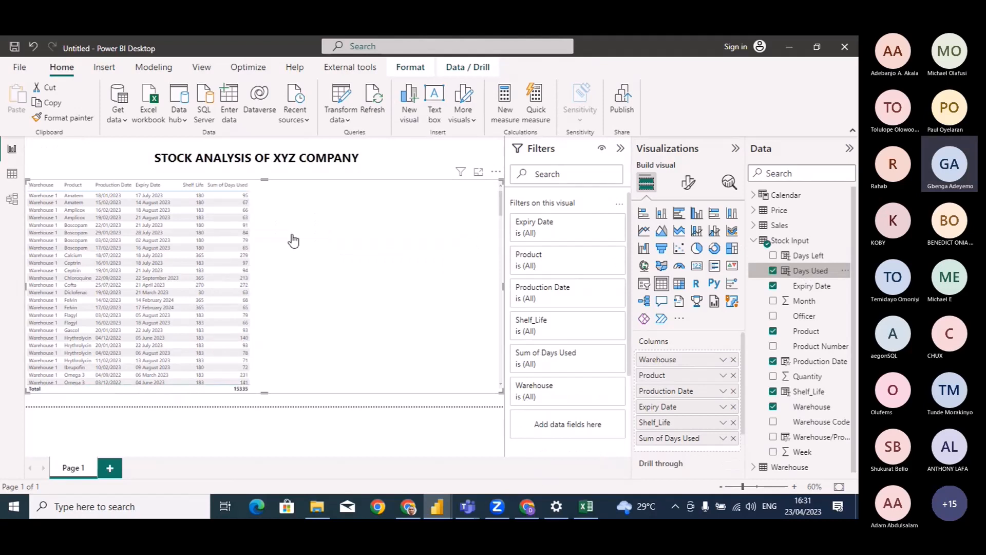
{"action": "left_click", "coordinate": [724, 438]}
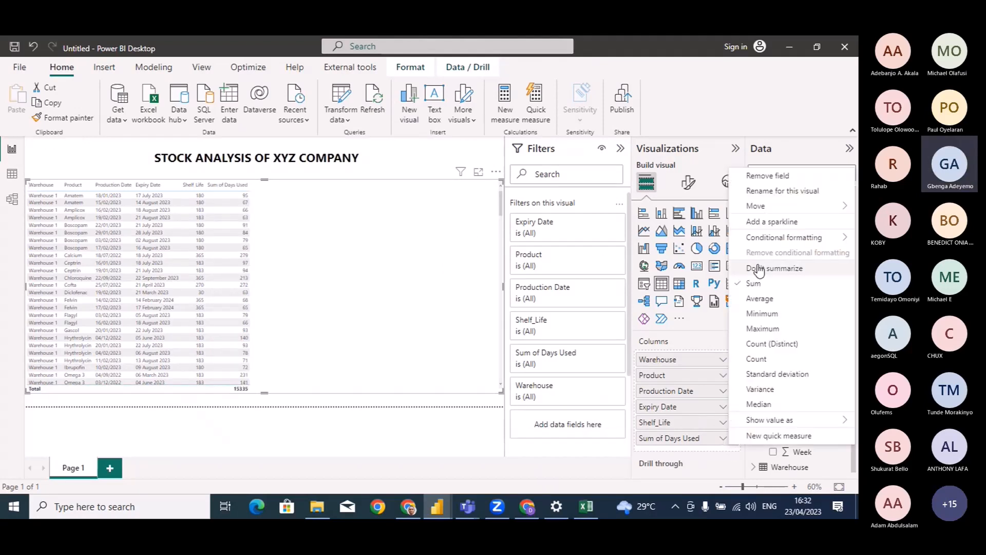
{"action": "left_click", "coordinate": [759, 269]}
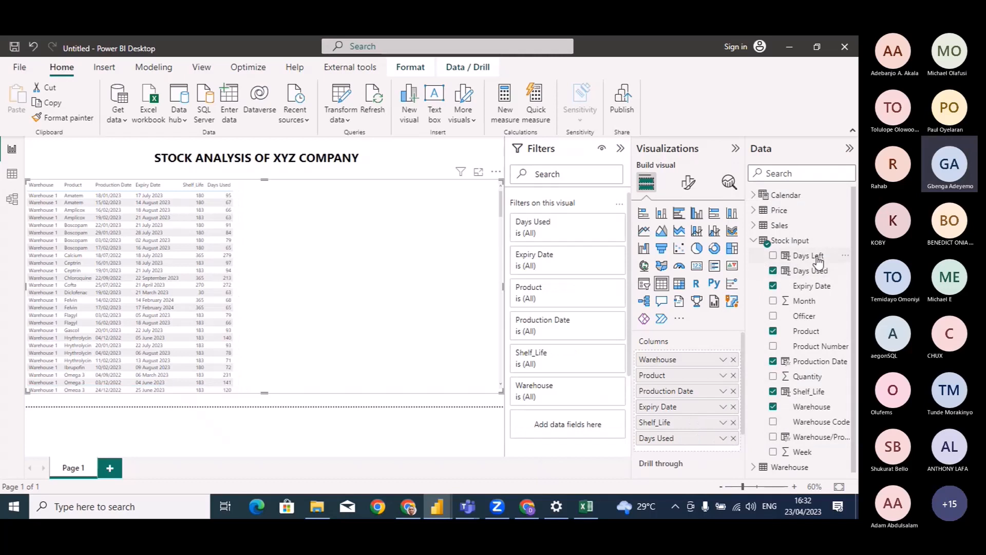
Add Days Left and Quantity from Stock Input to the table visual, checking the column order against the Stock Analysis report
{"action": "left_click_drag", "start_coordinate": [815, 261], "coordinate": [704, 452]}
{"action": "left_click", "coordinate": [723, 454]}
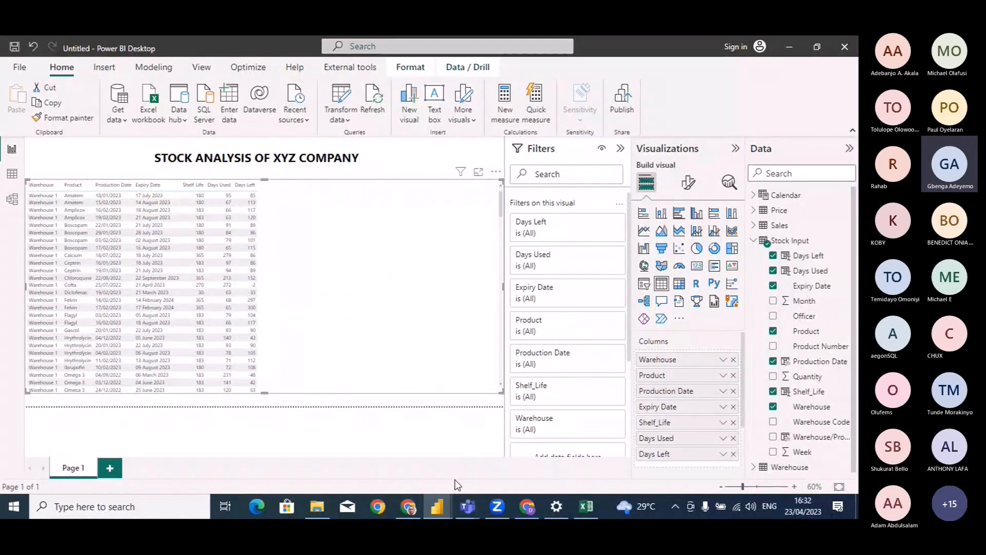
{"action": "mouse_move", "coordinate": [437, 507]}
{"action": "left_click", "coordinate": [378, 456]}
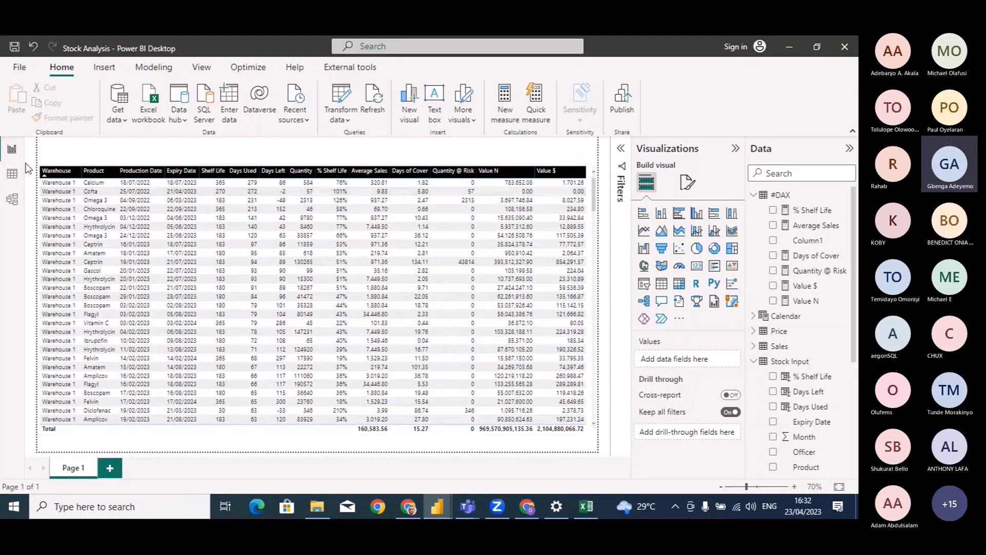
{"action": "mouse_move", "coordinate": [438, 508]}
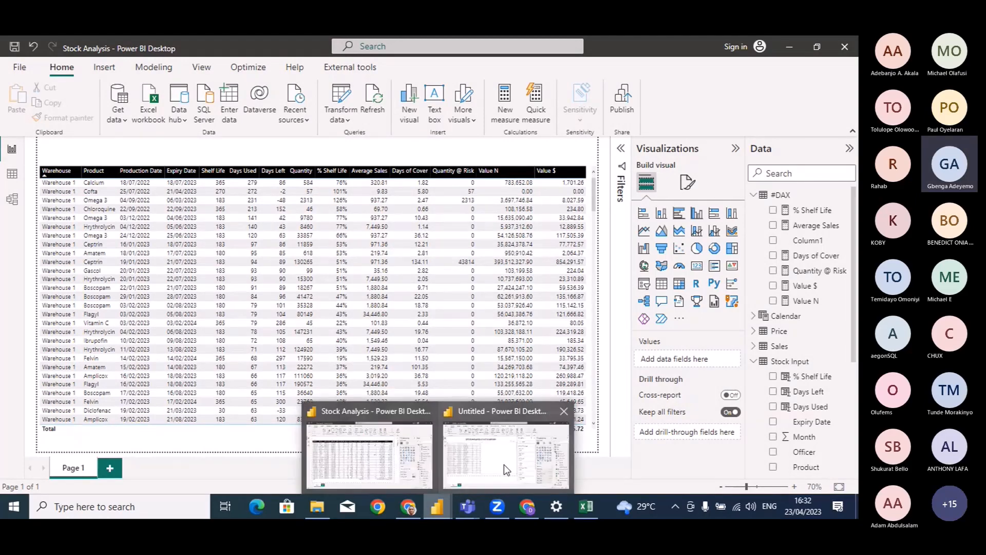
{"action": "left_click", "coordinate": [503, 464]}
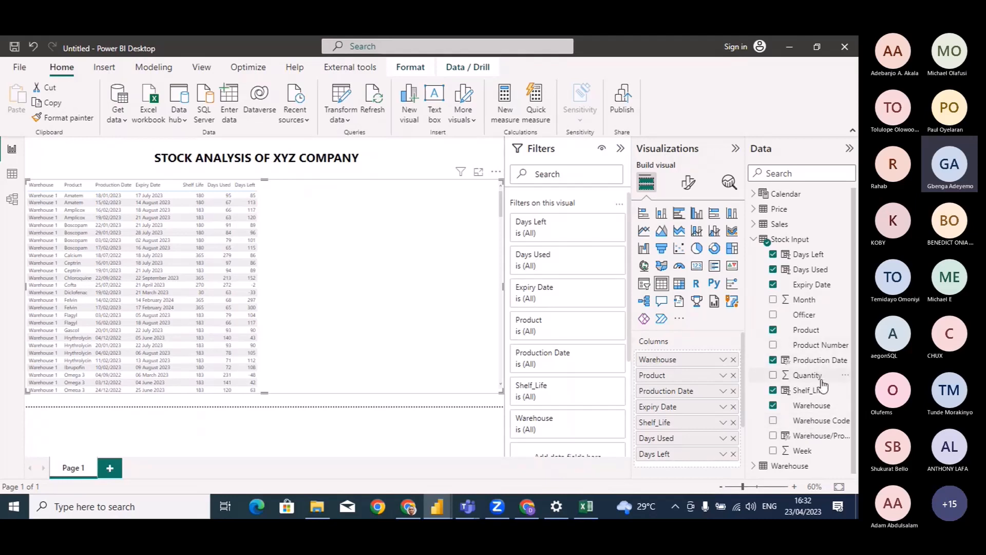
{"action": "left_click_drag", "start_coordinate": [823, 385], "coordinate": [330, 240]}
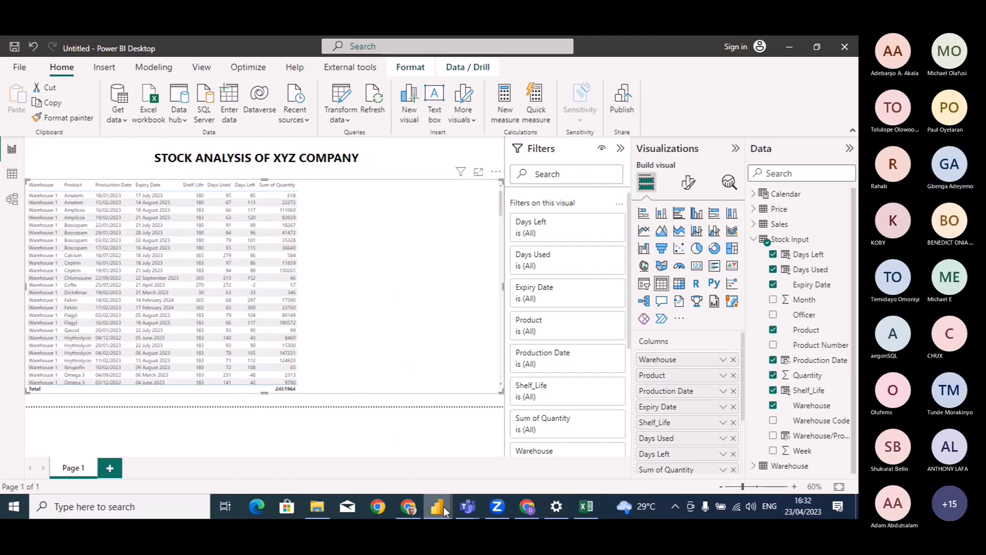
Switch to the Stock Analysis report and examine the formula of its % Shelf Life measure
{"action": "mouse_move", "coordinate": [443, 507]}
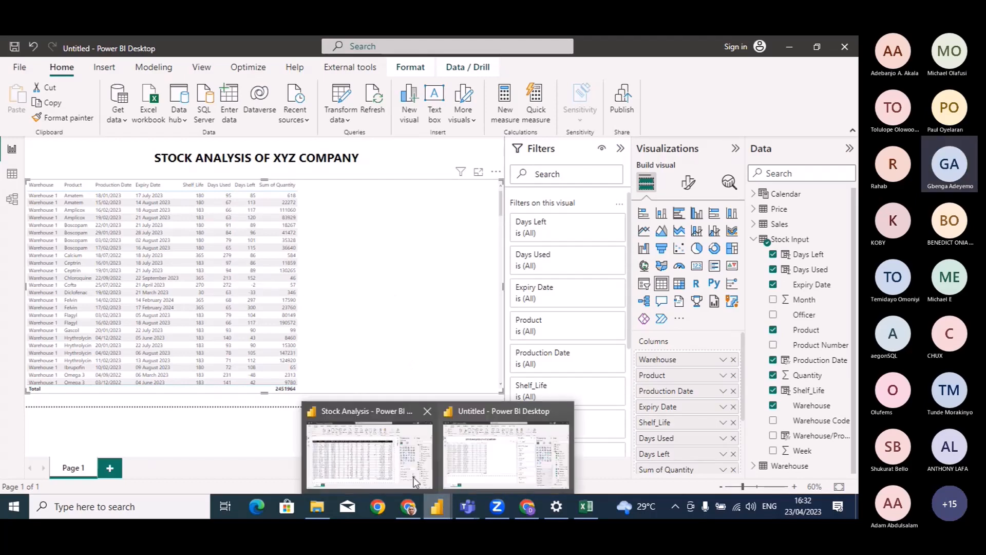
{"action": "left_click", "coordinate": [371, 456]}
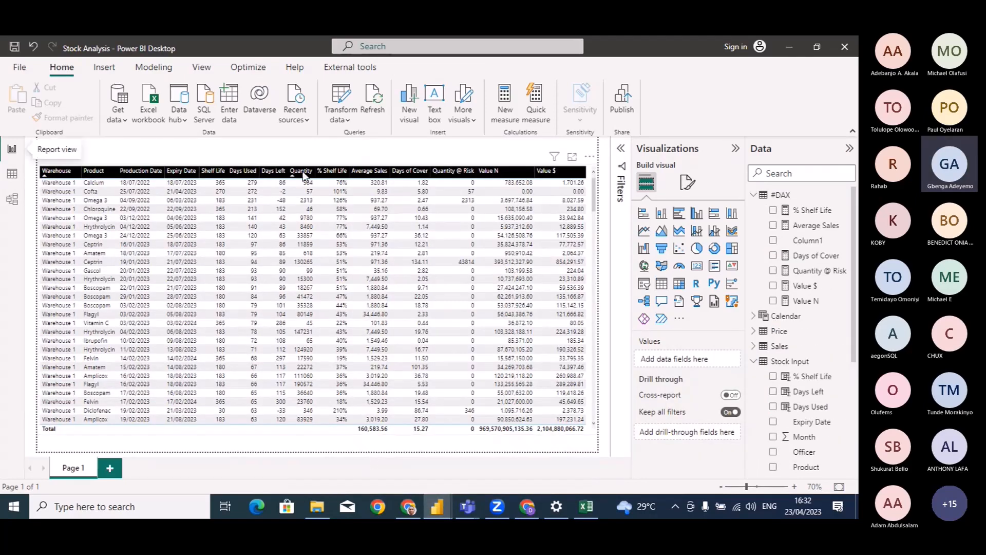
{"action": "left_click", "coordinate": [810, 210]}
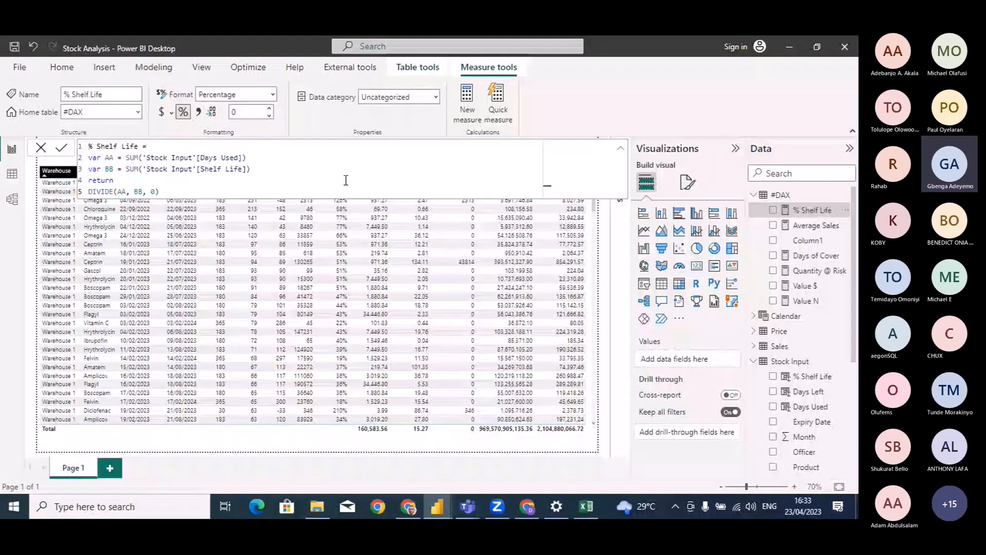
{"action": "left_click", "coordinate": [300, 167]}
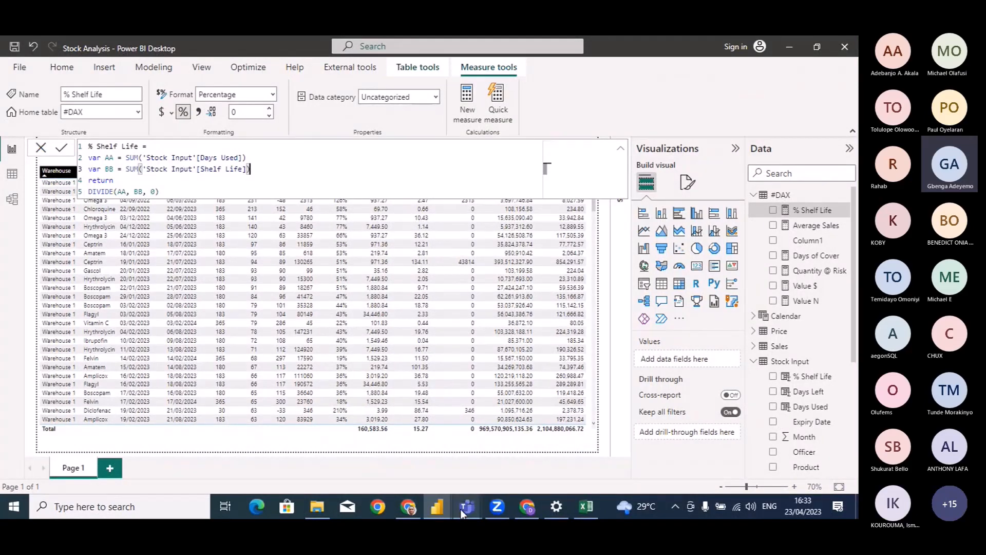
Return to the untitled report and load a new blank table named #DAX
{"action": "left_click", "coordinate": [437, 506]}
{"action": "left_click", "coordinate": [516, 458]}
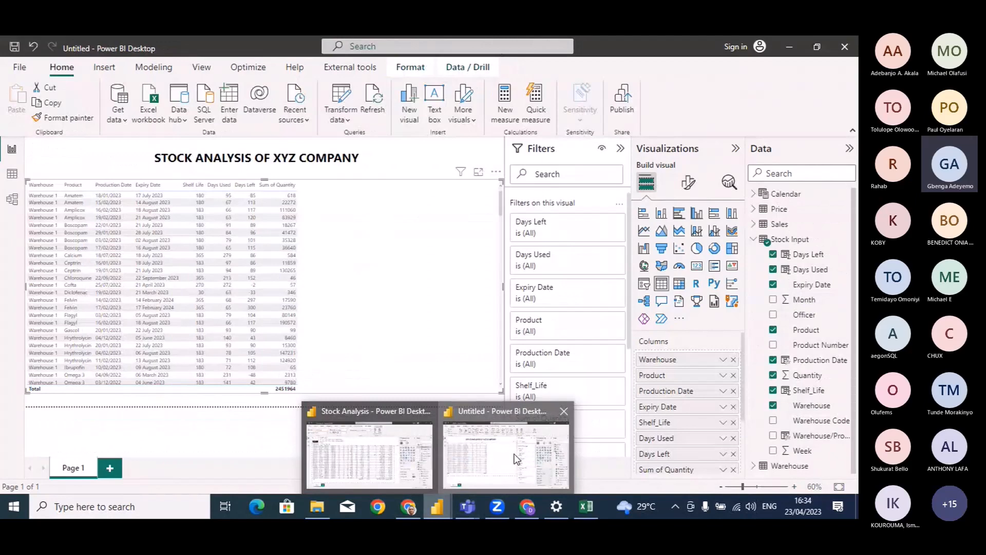
{"action": "left_click", "coordinate": [754, 240]}
{"action": "left_click", "coordinate": [784, 193]}
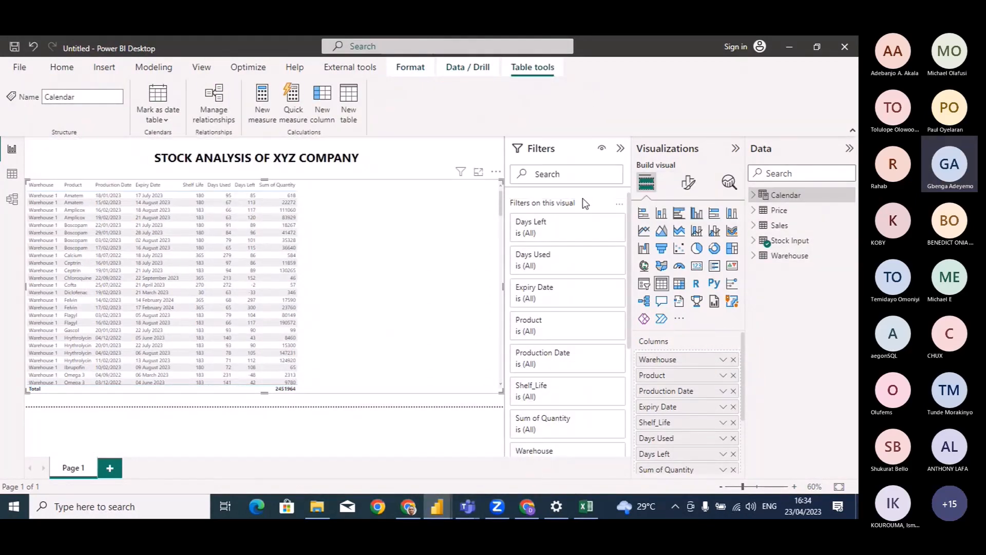
{"action": "left_click", "coordinate": [61, 67]}
{"action": "left_click", "coordinate": [232, 113]}
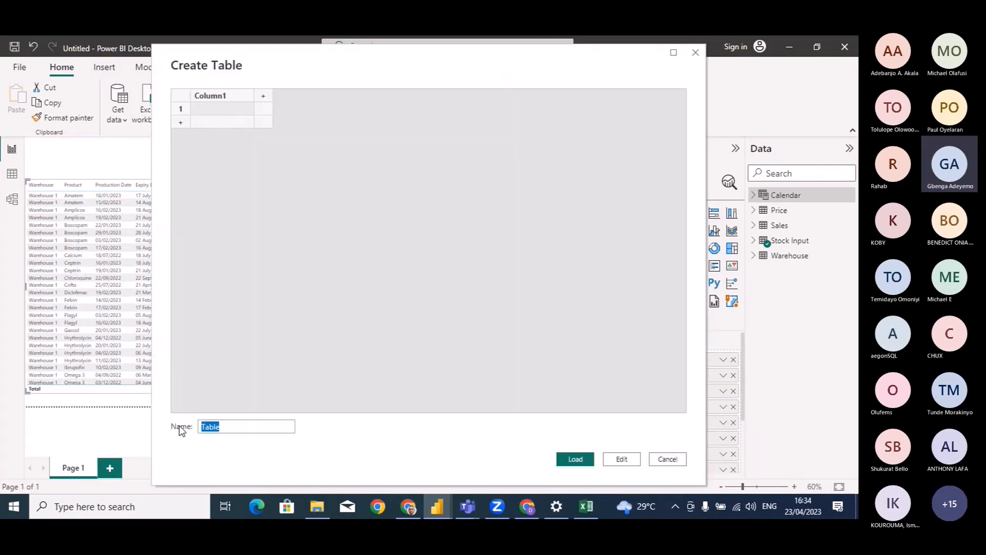
{"action": "type", "text": "#DAX"}
{"action": "left_click", "coordinate": [576, 460]}
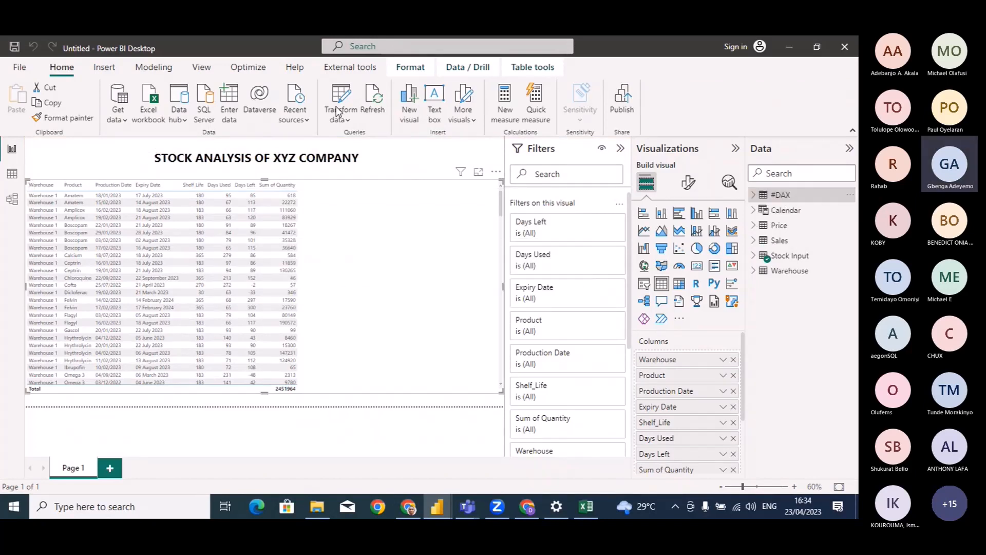
Create a new measure in the #DAX table and begin its formula with the name % Shelf Life
{"action": "left_click", "coordinate": [504, 105]}
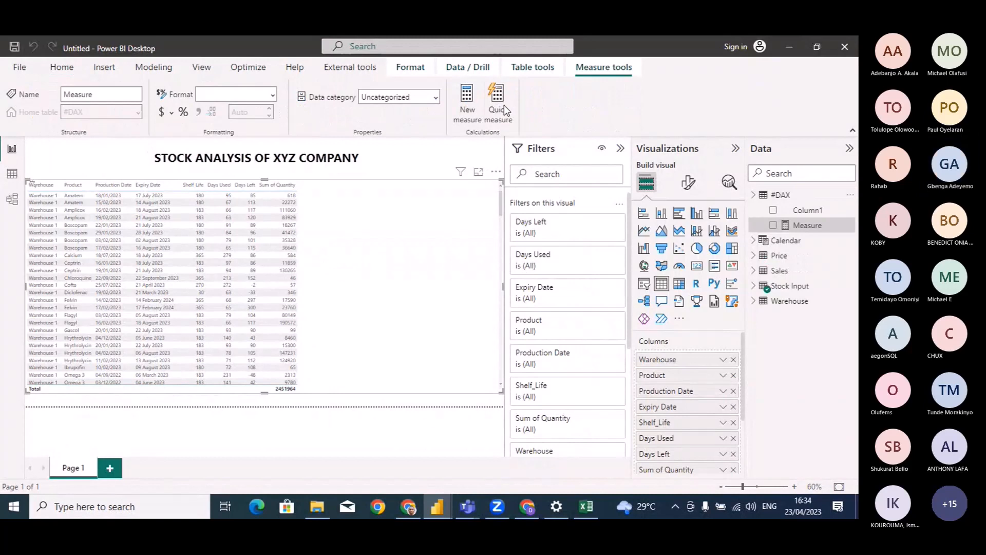
{"action": "key", "text": "BackSpace"}
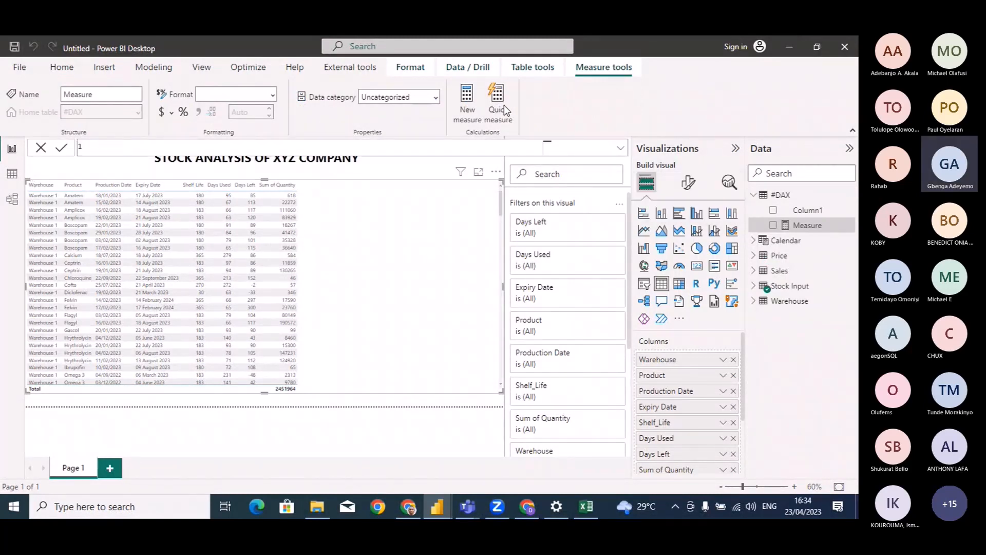
{"action": "type", "text": "% sh"}
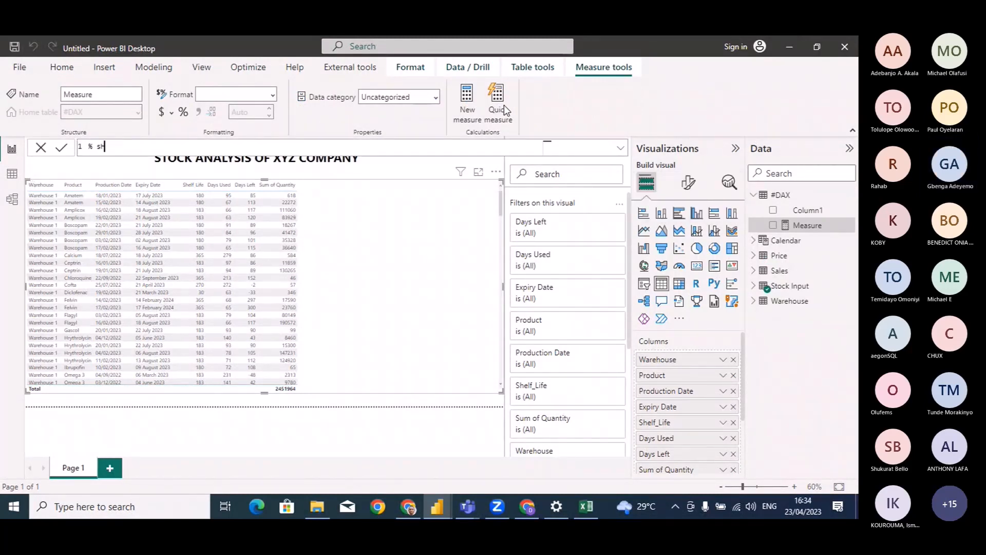
{"action": "key", "text": "BackSpace"}
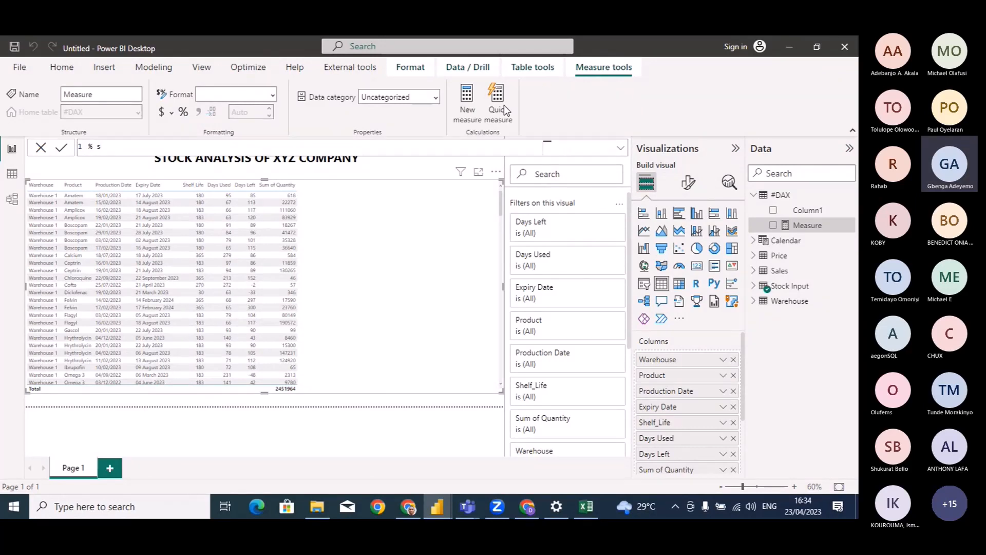
{"action": "type", "text": "S"}
{"action": "key", "text": "BackSpace"}
{"action": "key", "text": "BackSpace"}
{"action": "type", "text": "Shelf Life ="}
{"action": "key", "text": "shift+Return"}
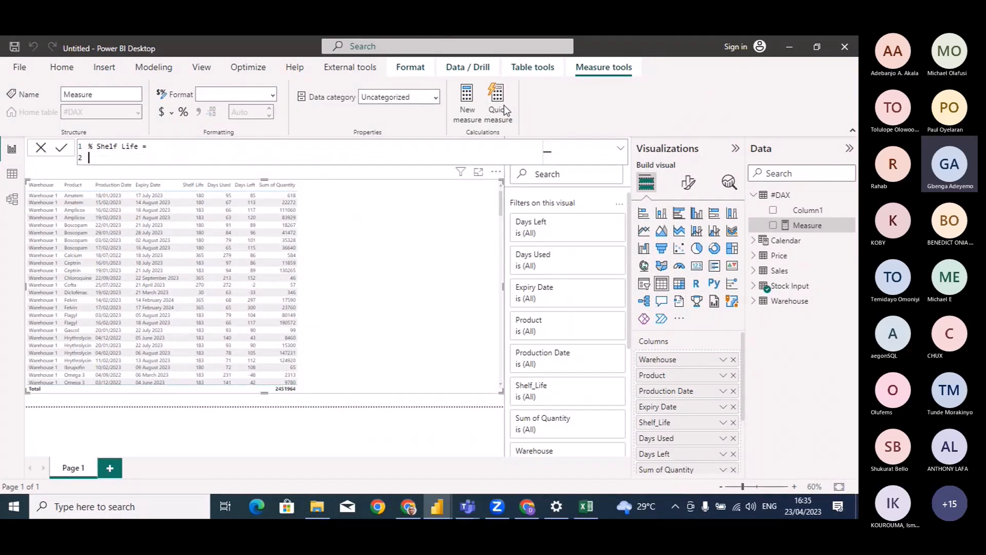
Define variable AA in the measure as SUM('Stock Input'[Days Used])
{"action": "type", "text": "Va"}
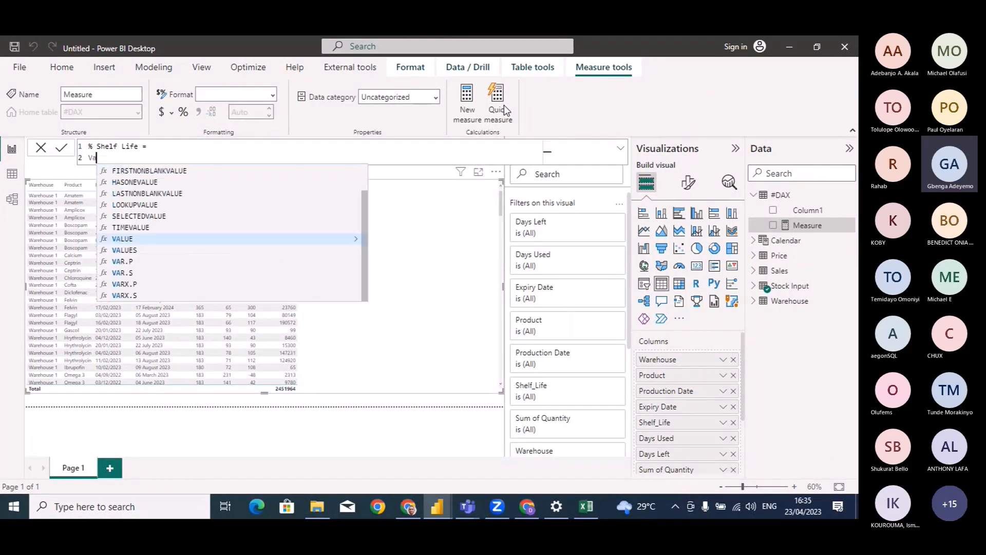
{"action": "type", "text": "r AA "}
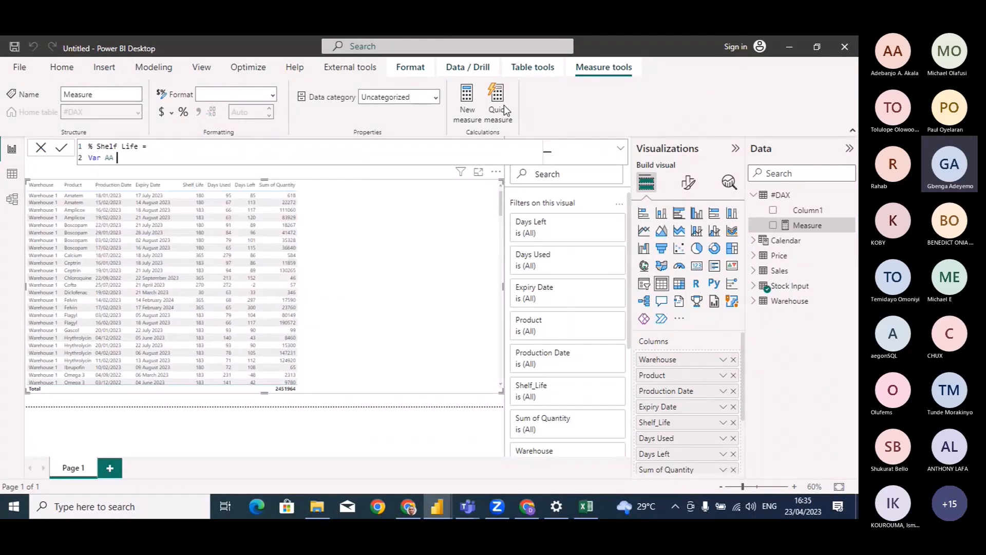
{"action": "type", "text": "= SU"}
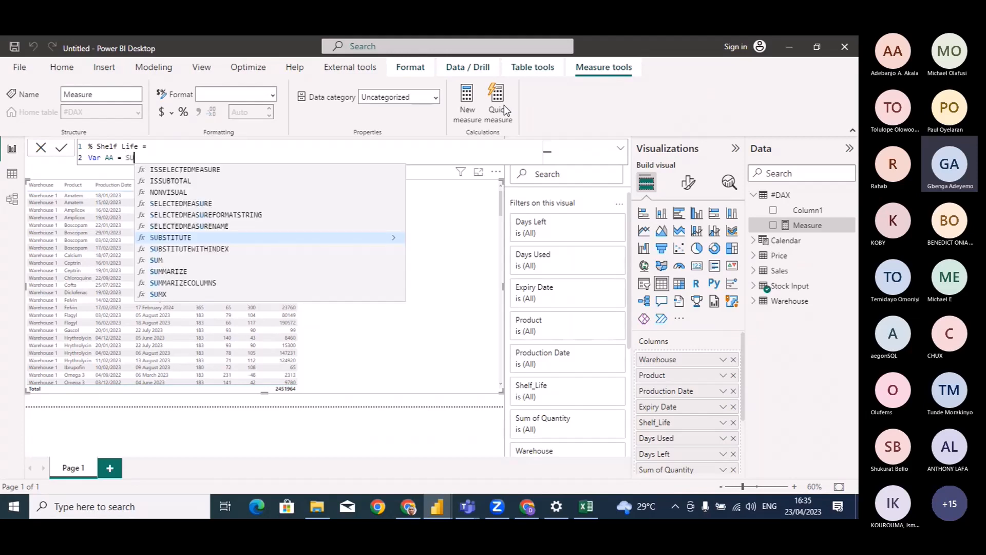
{"action": "type", "text": "M(DAYS"}
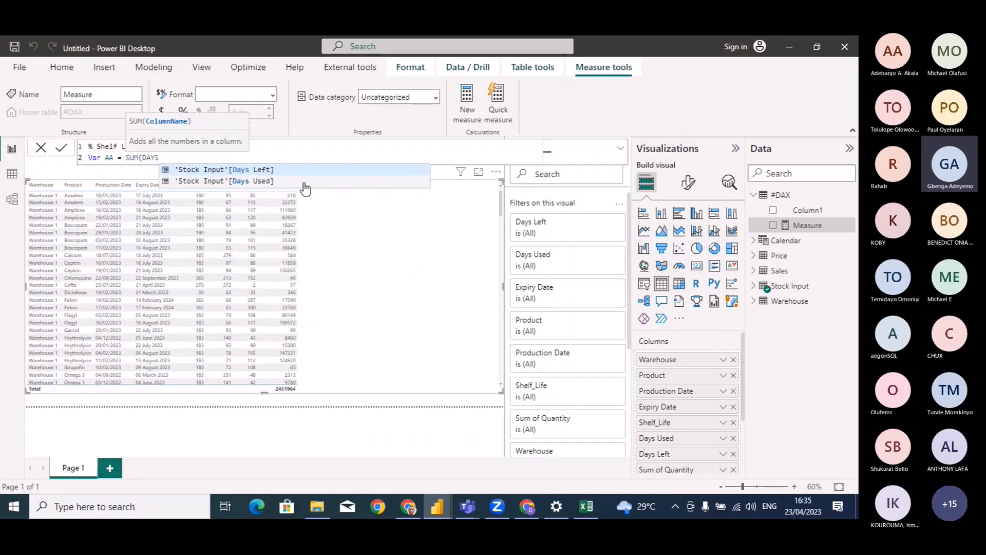
{"action": "left_click", "coordinate": [270, 184]}
{"action": "type", "text": ")"}
{"action": "key", "text": "shift+Return"}
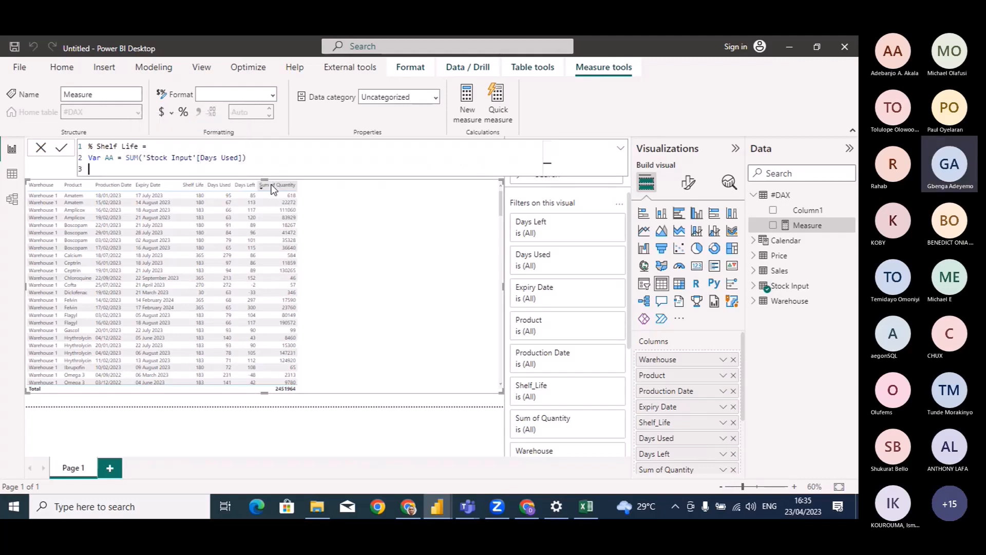
Define variable BB in the measure as SUM('Stock Input'[Shelf_Life])
{"action": "type", "text": "VAR BB = S"}
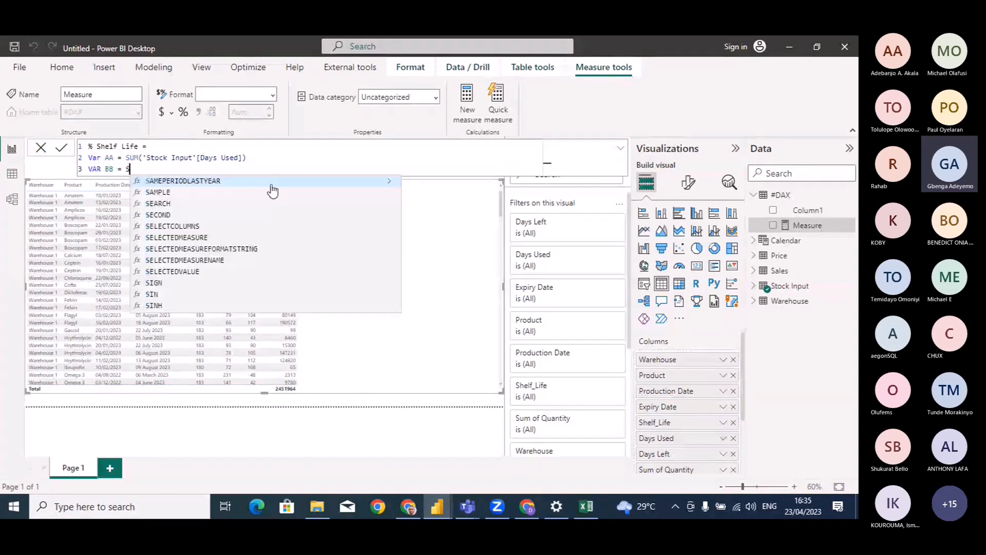
{"action": "type", "text": "UM(SHEL"}
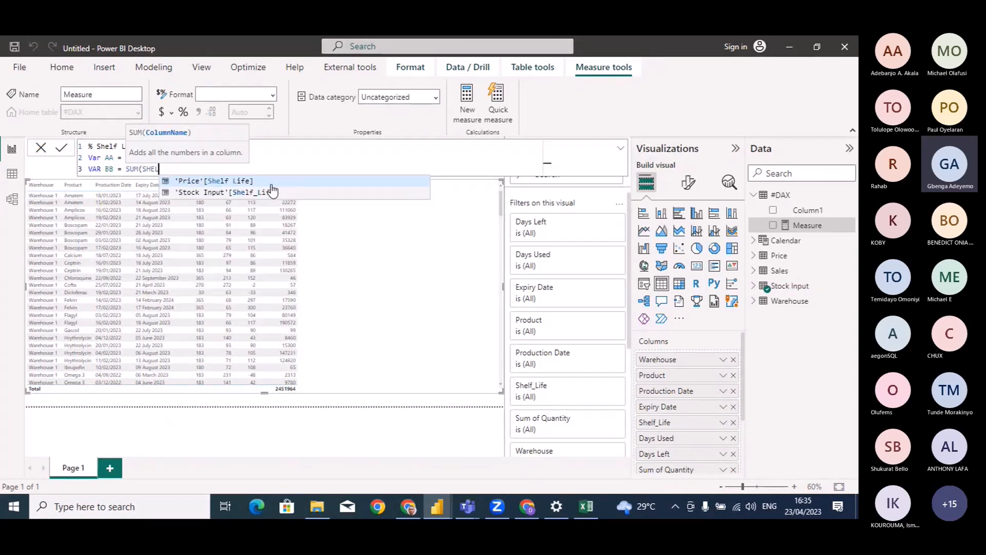
{"action": "type", "text": "F"}
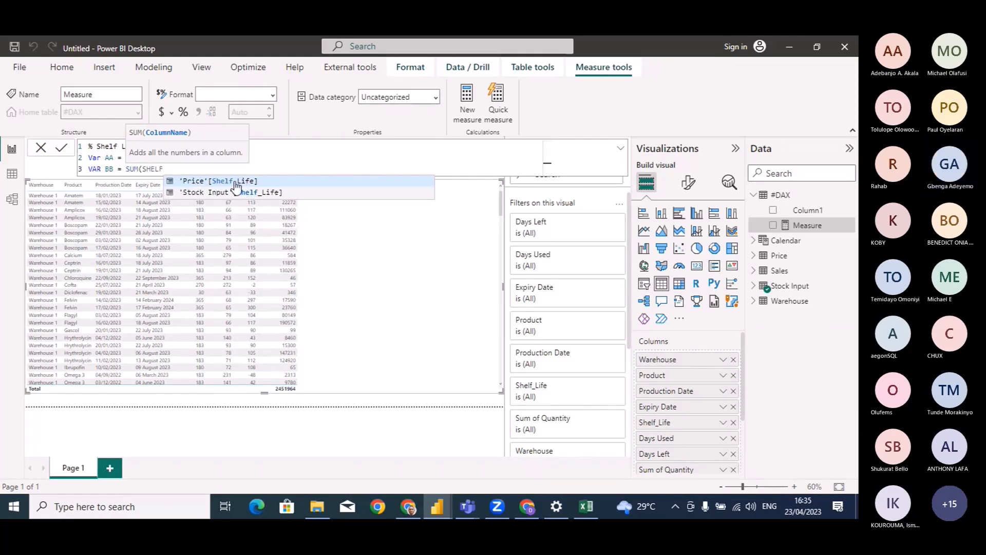
{"action": "left_click", "coordinate": [250, 192]}
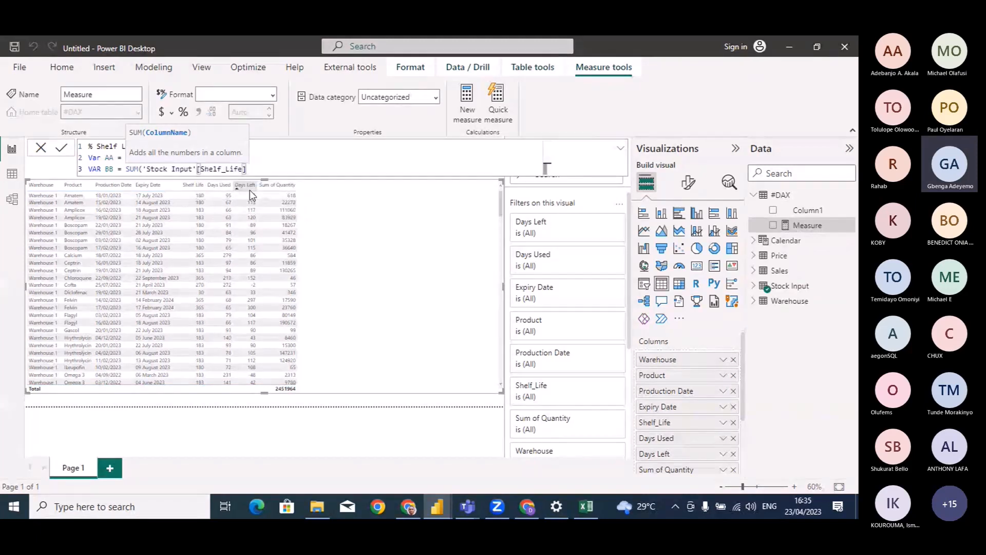
{"action": "type", "text": ")"}
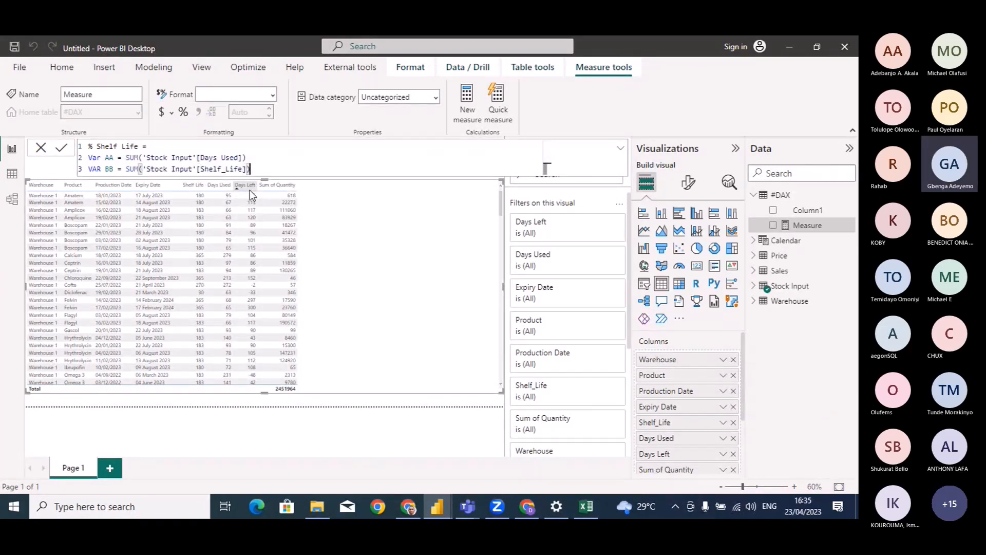
{"action": "key", "text": "shift+Return"}
Finish the measure with RETURN DIVIDE(AA, BB, 0) and commit the formula
{"action": "type", "text": "R"}
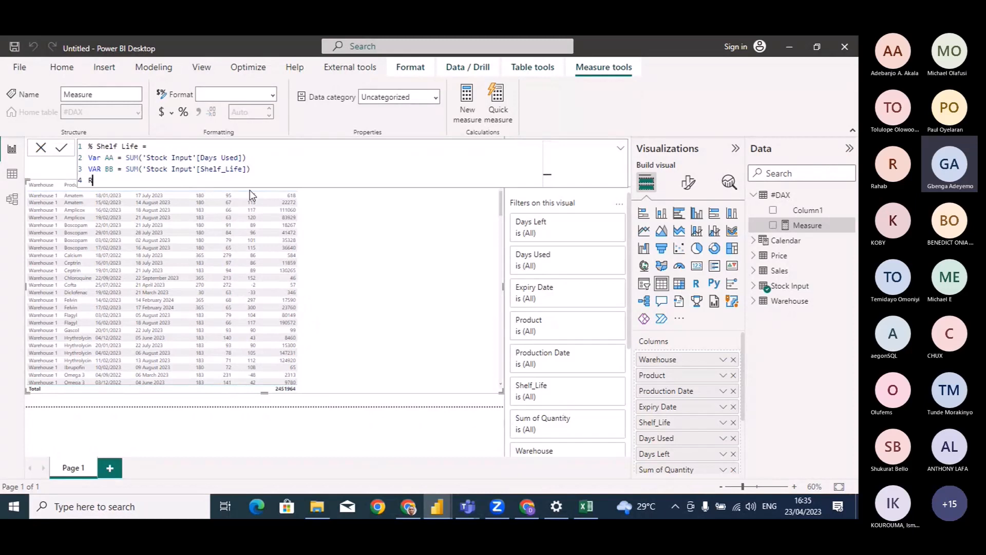
{"action": "type", "text": "ETURN"}
{"action": "key", "text": "shift+Return"}
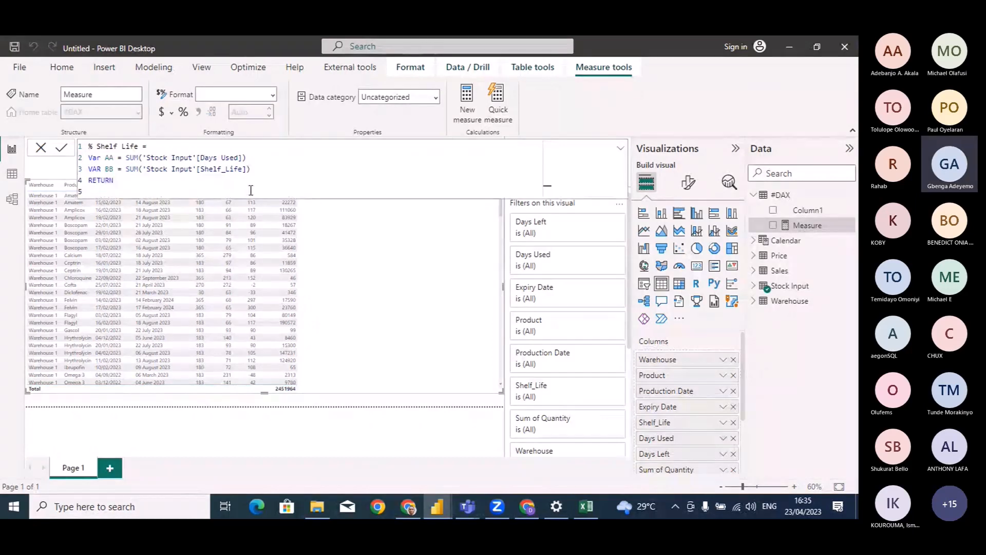
{"action": "type", "text": "dIVIDE"}
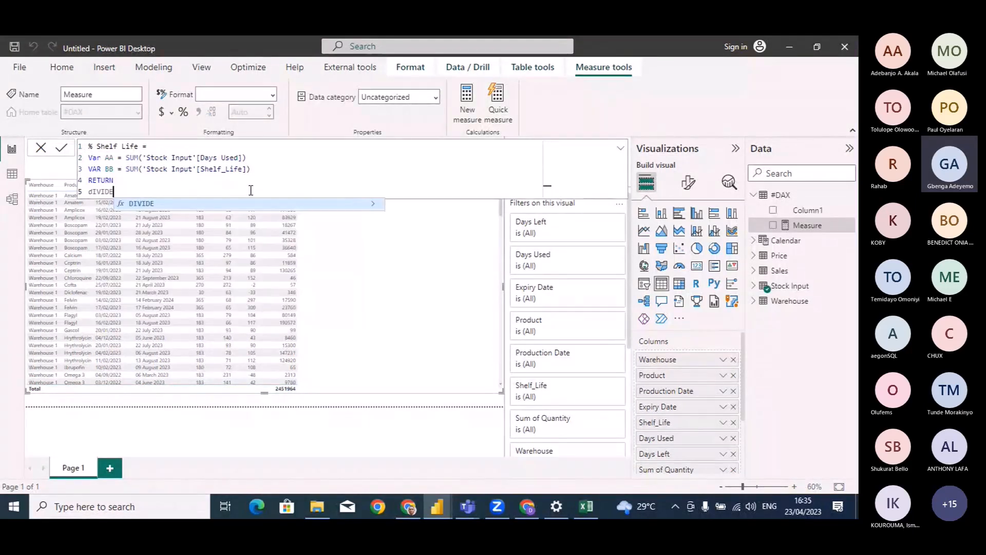
{"action": "key", "text": "Tab"}
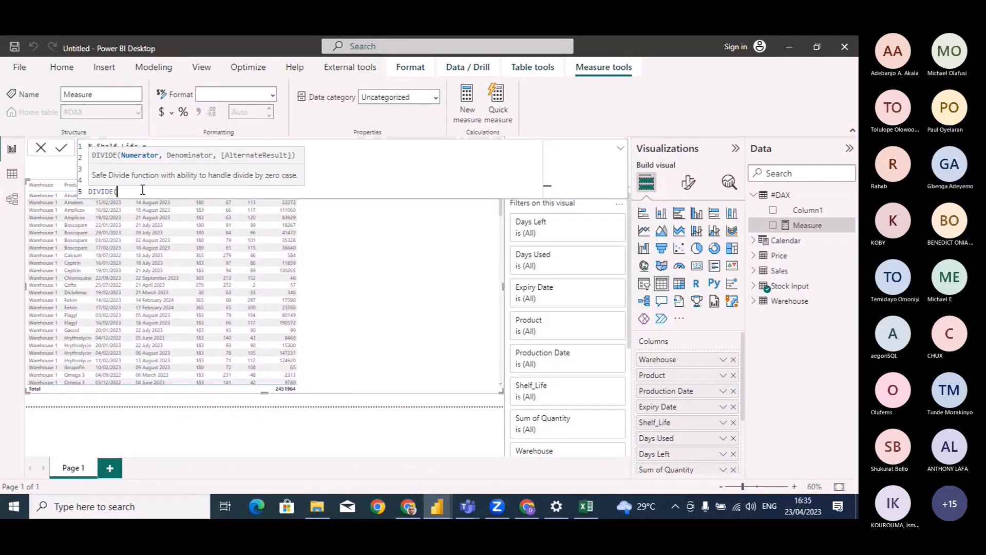
{"action": "type", "text": "AA, "}
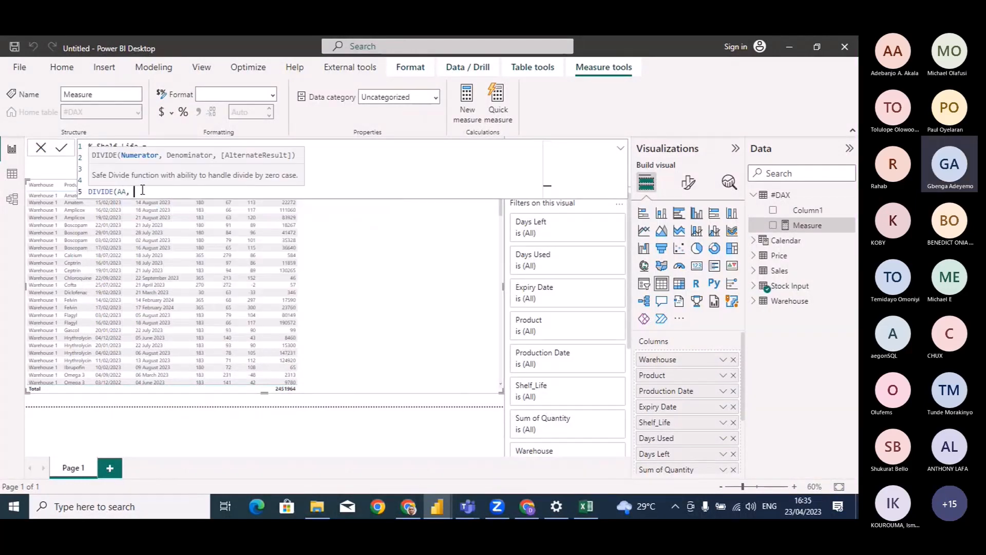
{"action": "type", "text": "BB, 0)"}
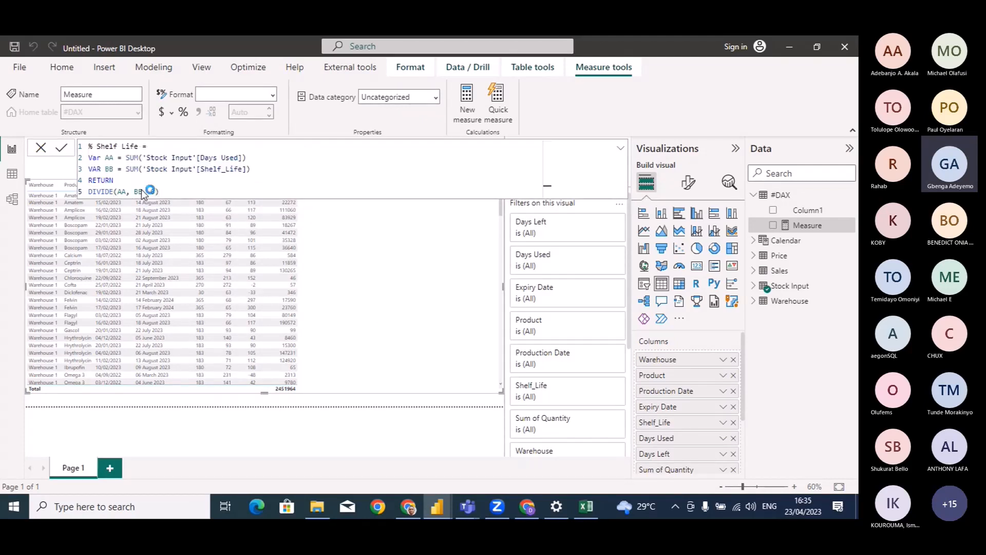
{"action": "key", "text": "Return"}
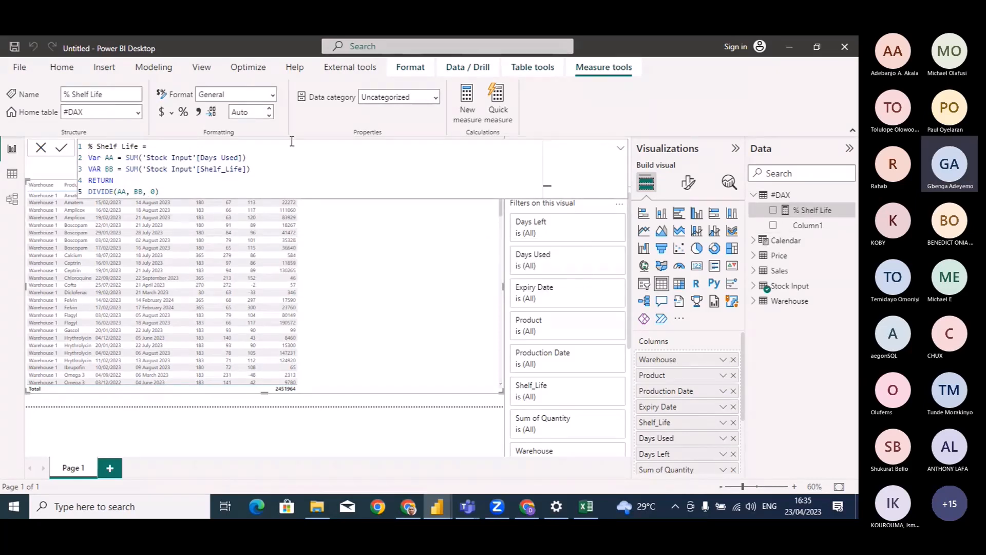
Add the % Shelf Life measure to the warehouse product table and format it as Percentage
{"action": "left_click_drag", "start_coordinate": [816, 210], "coordinate": [399, 239]}
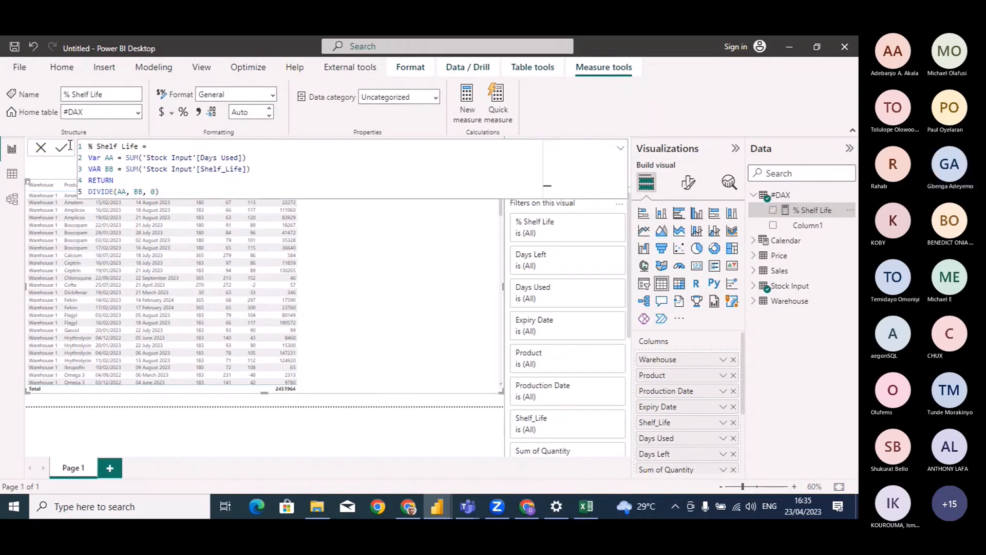
{"action": "left_click", "coordinate": [41, 150]}
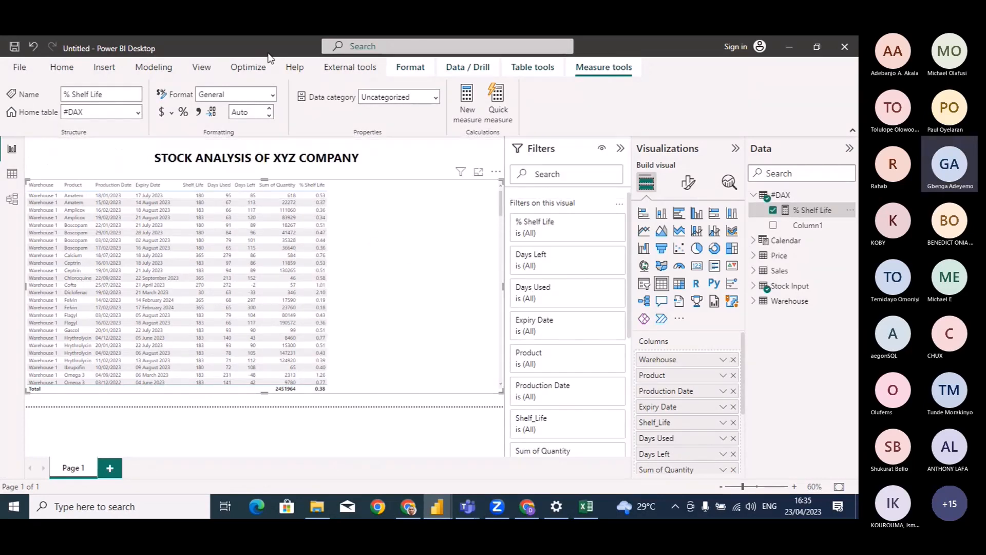
{"action": "left_click", "coordinate": [272, 94]}
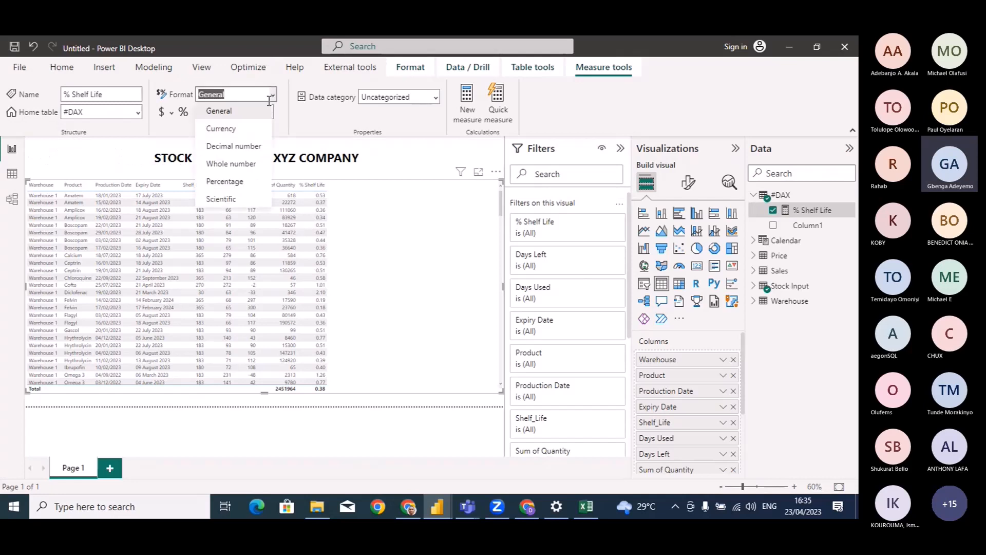
{"action": "left_click", "coordinate": [238, 182]}
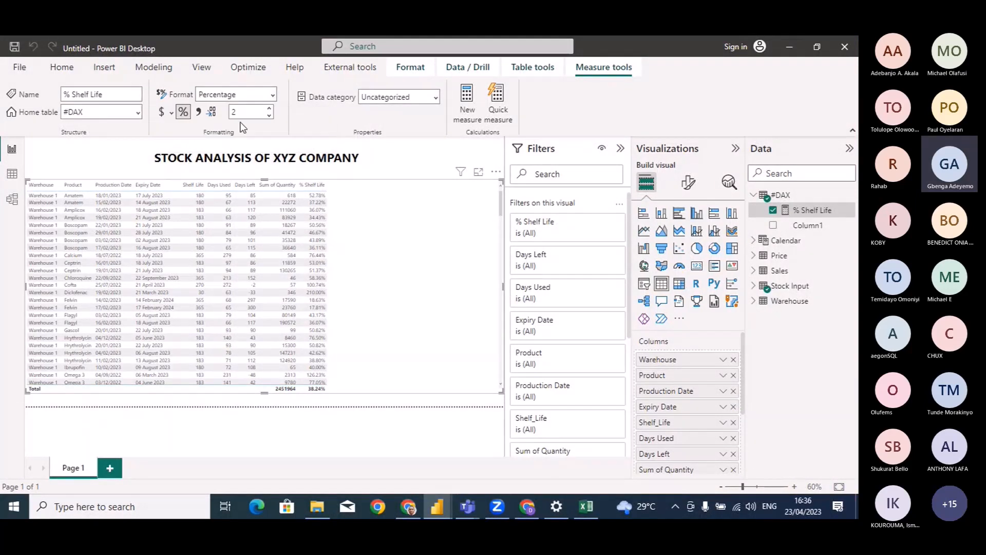
Set the % Shelf Life measure to display 0 decimal places
{"action": "left_click", "coordinate": [243, 113]}
{"action": "key", "text": "BackSpace"}
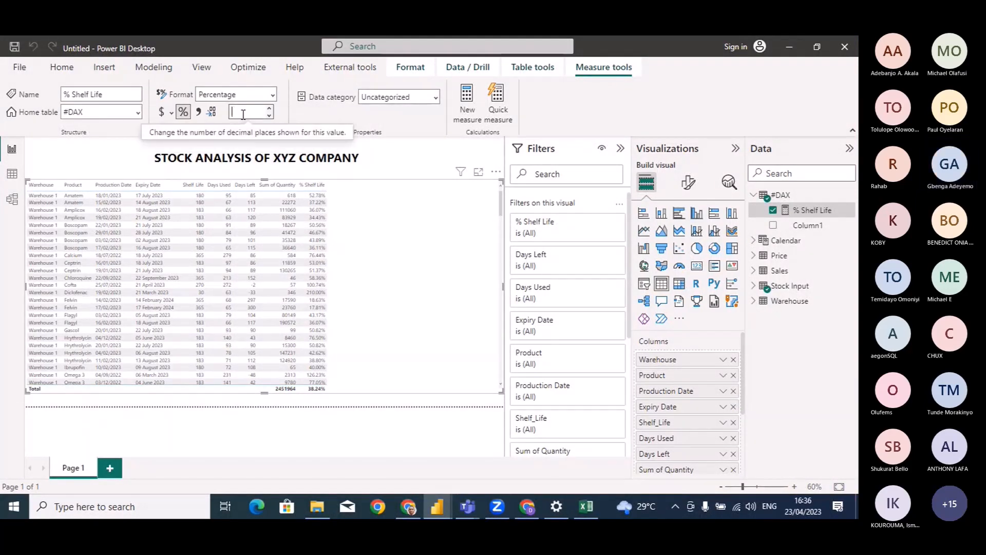
{"action": "type", "text": "2"}
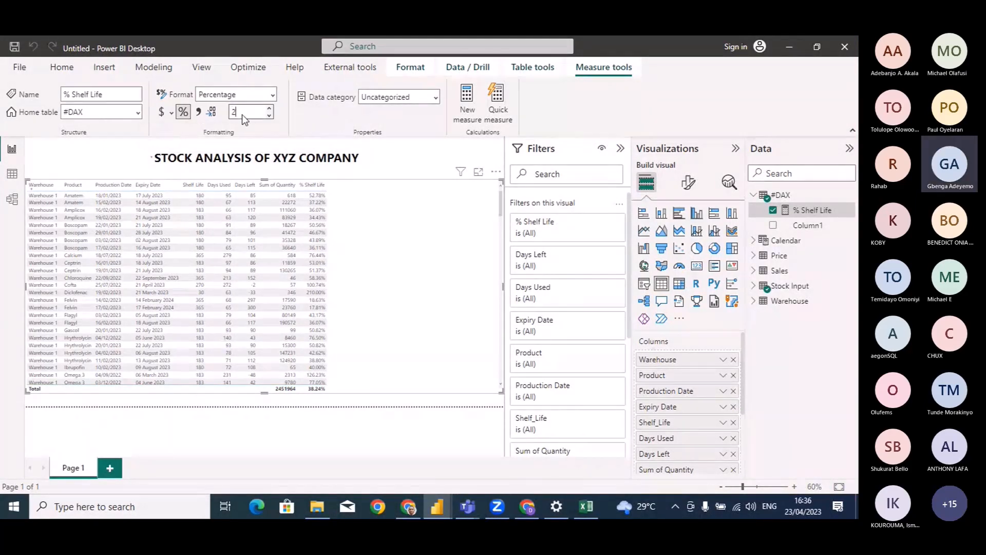
{"action": "key", "text": "BackSpace"}
{"action": "type", "text": "0"}
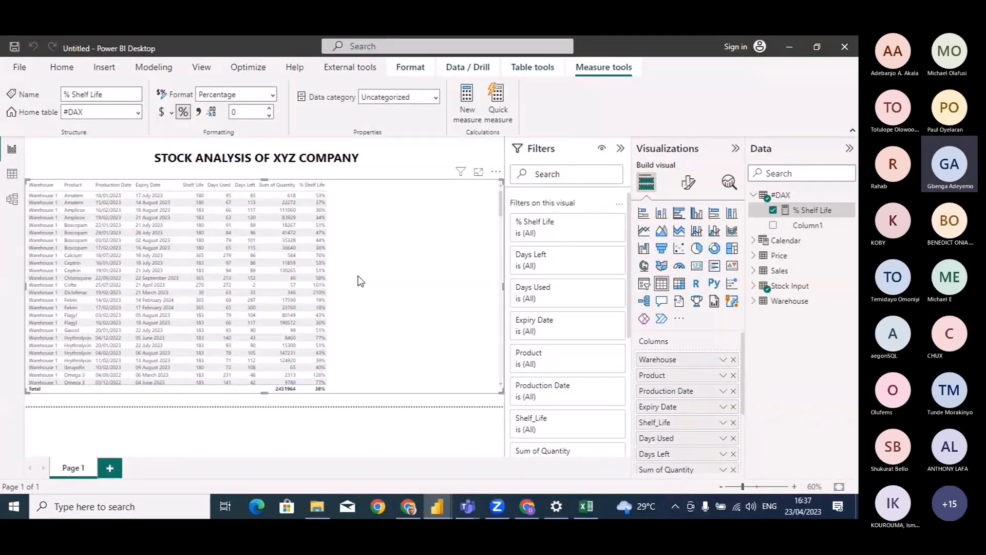
Switch to the Stock Analysis report to examine its product table's columns, including Average Sales, and return to the untitled report
{"action": "mouse_move", "coordinate": [437, 507]}
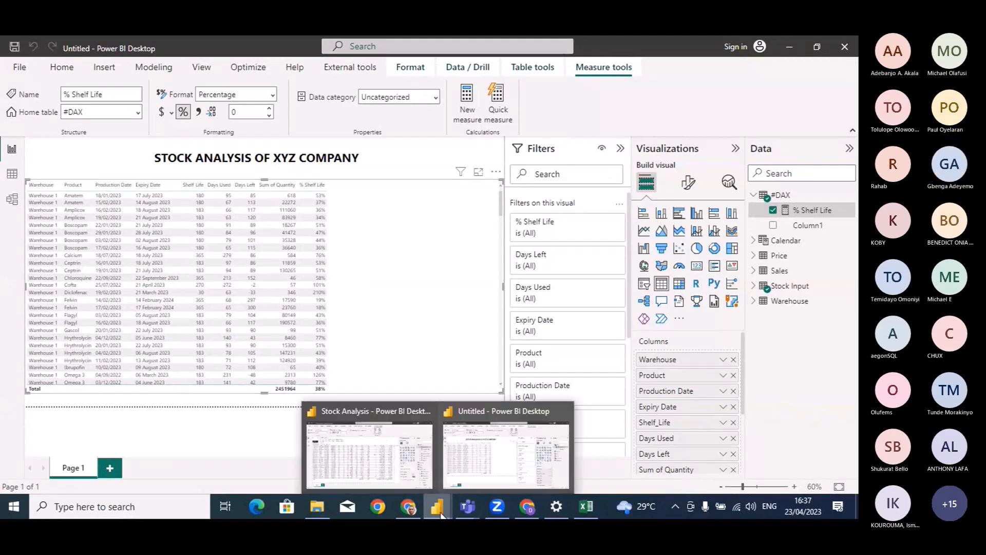
{"action": "left_click", "coordinate": [417, 483]}
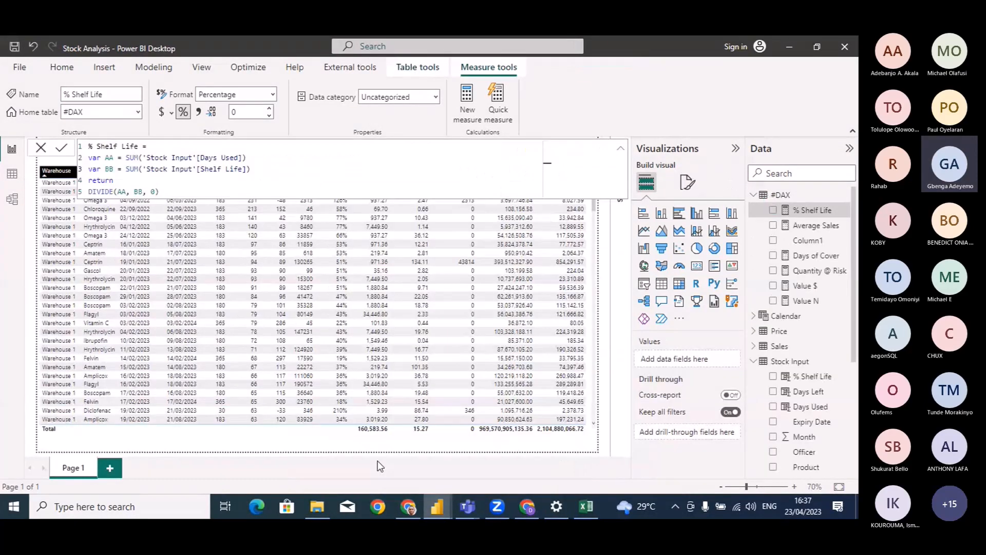
{"action": "left_click", "coordinate": [41, 149]}
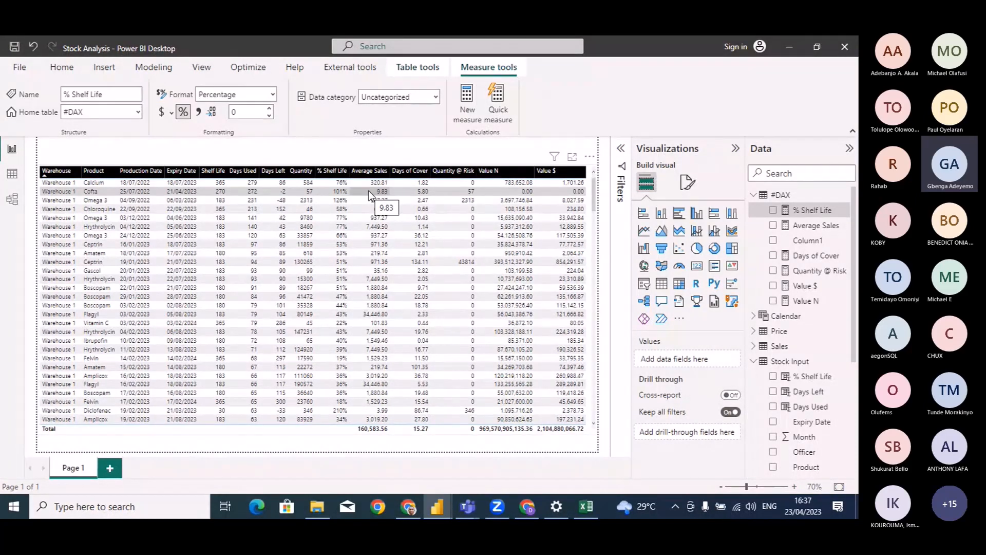
{"action": "left_click", "coordinate": [408, 162]}
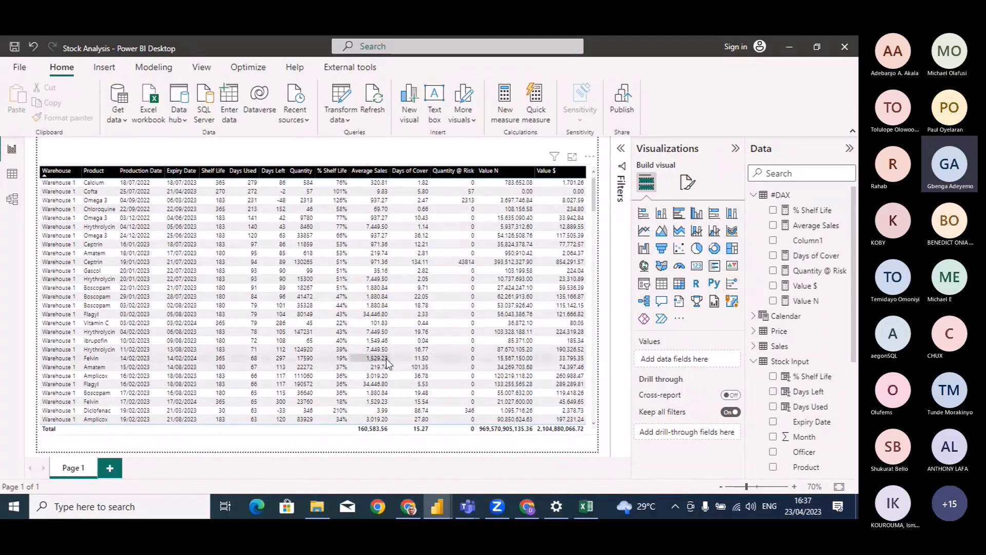
{"action": "mouse_move", "coordinate": [438, 504]}
{"action": "left_click", "coordinate": [497, 463]}
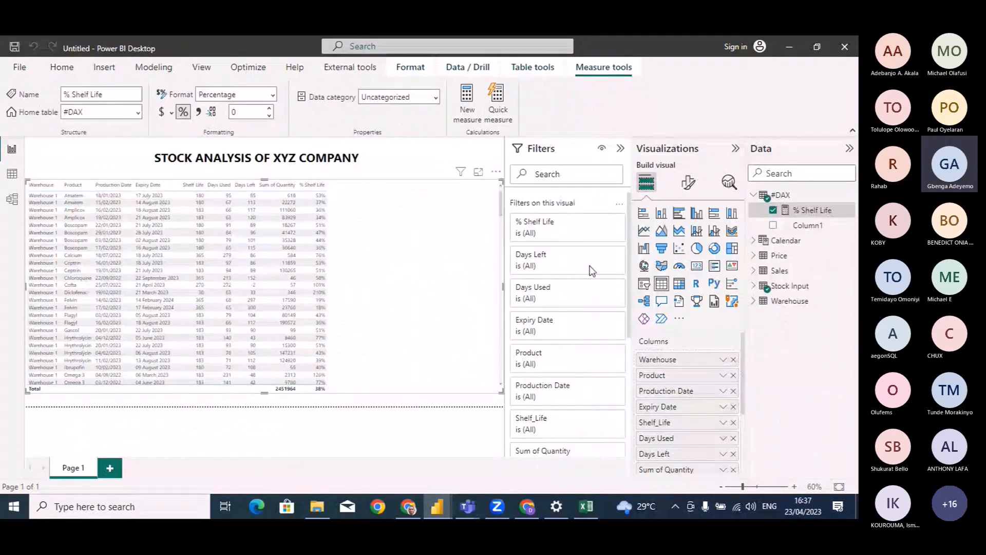
Create a new measure in the #DAX table and begin its formula with the name Average Sales
{"action": "left_click", "coordinate": [781, 195]}
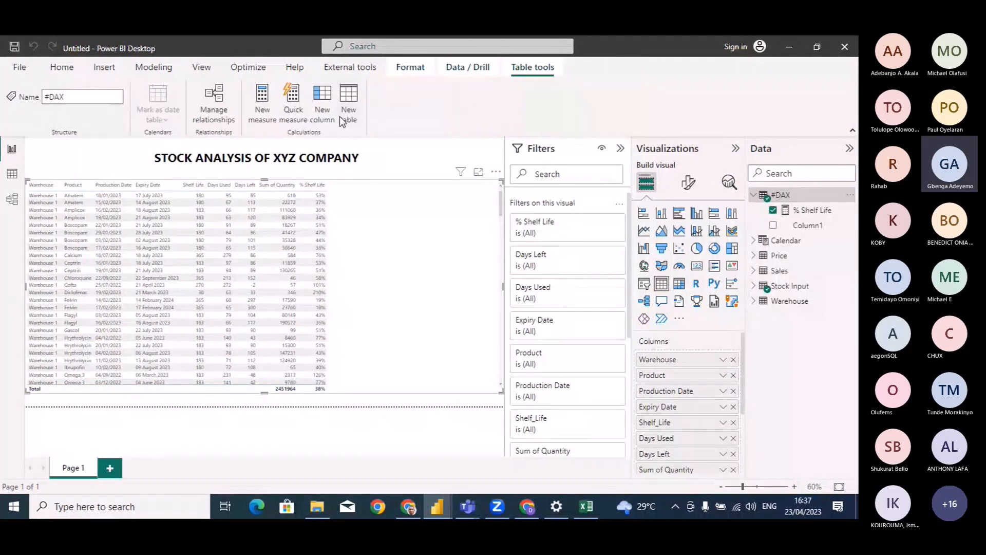
{"action": "left_click", "coordinate": [267, 113]}
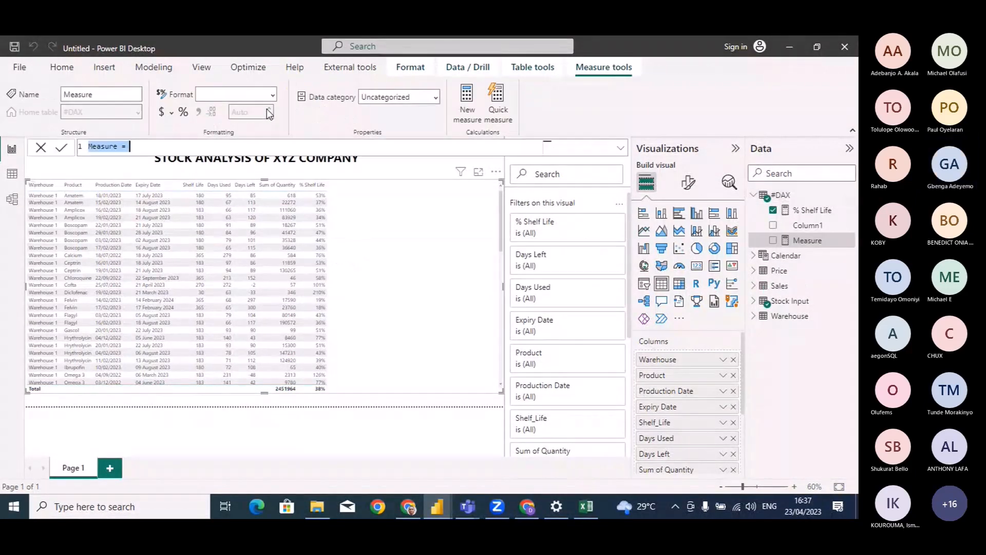
{"action": "type", "text": "a"}
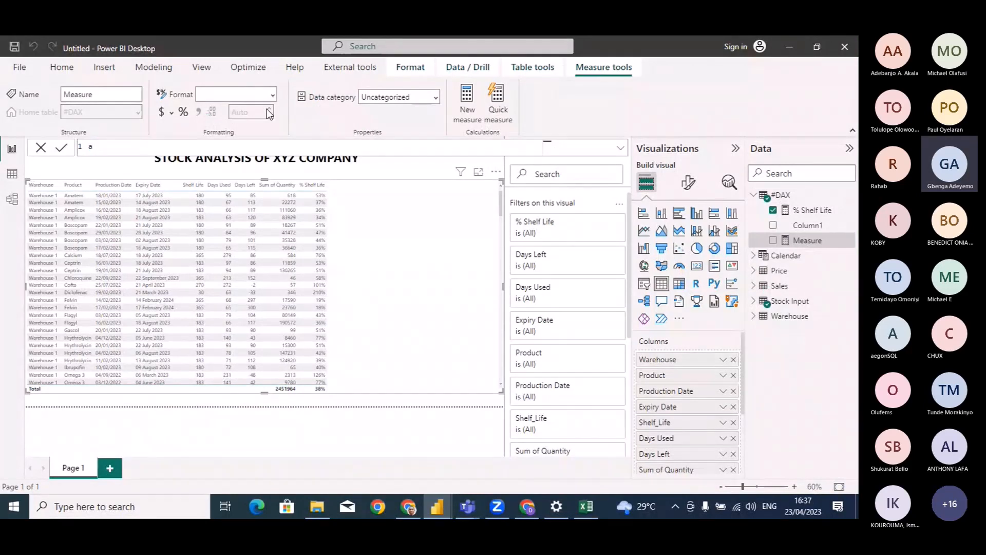
{"action": "type", "text": "verage Sales ="}
{"action": "key", "text": "shift+Return"}
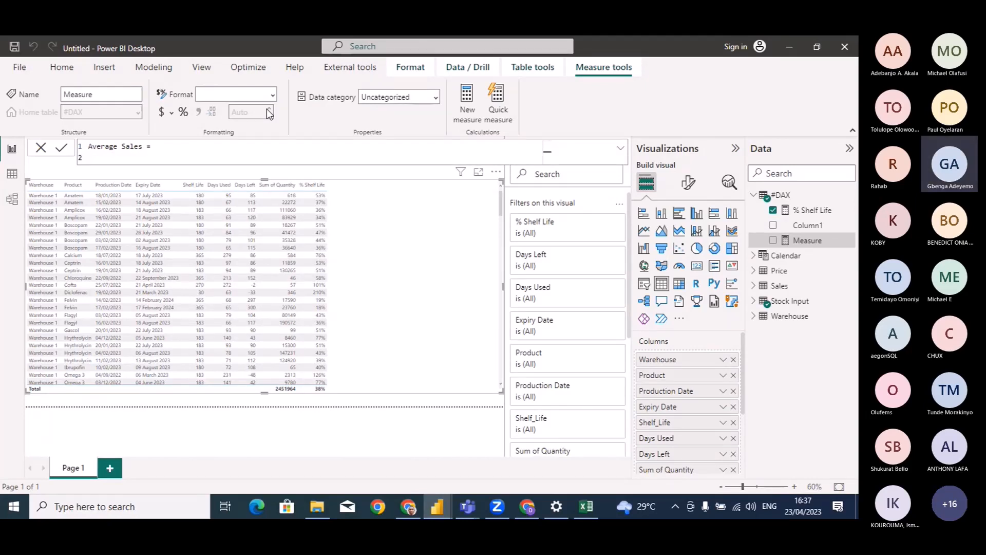
Start a DIVIDE function in the Average Sales measure with SUM(Sales[Quantity Sold]) as the numerator
{"action": "type", "text": "D"}
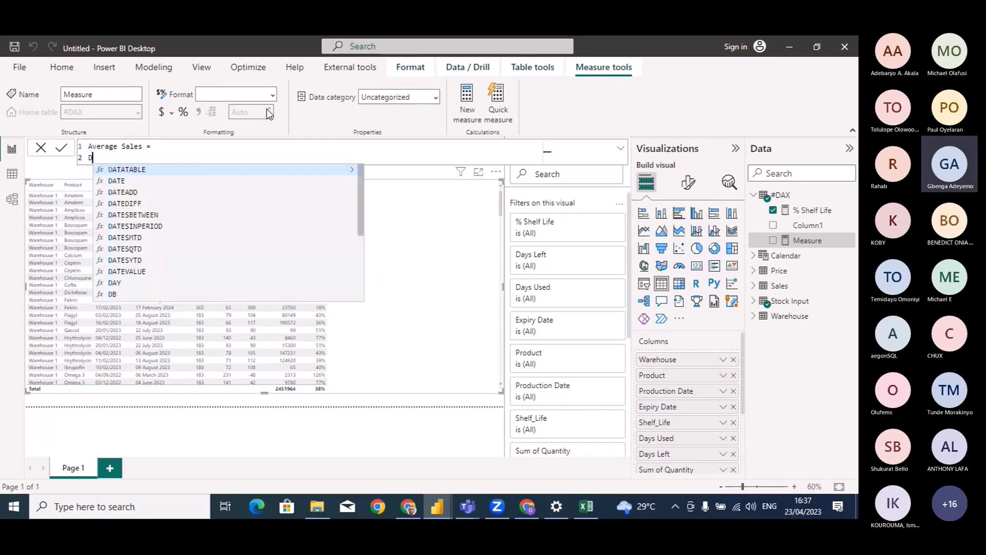
{"action": "type", "text": "ivide"}
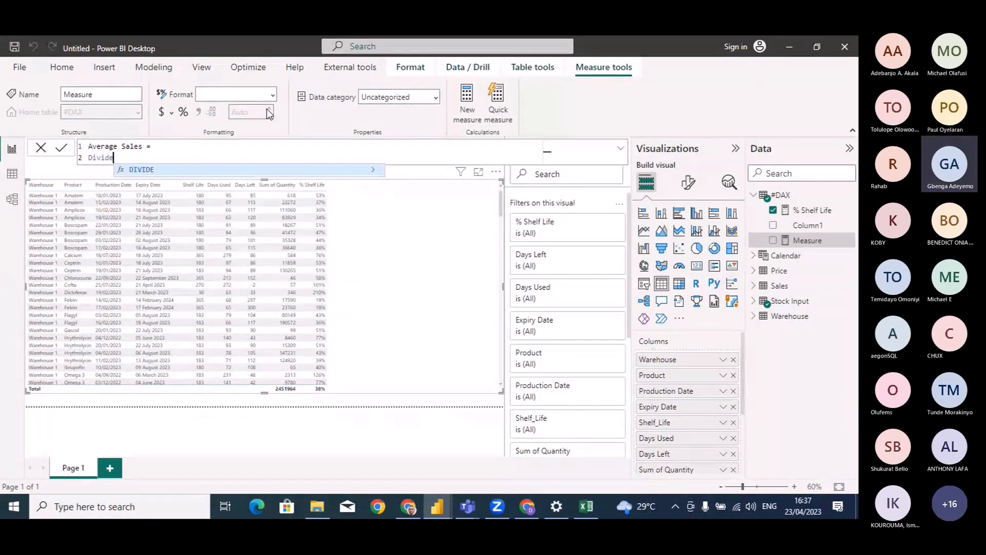
{"action": "key", "text": "Tab"}
{"action": "key", "text": "shift+Return"}
{"action": "type", "text": "sum"}
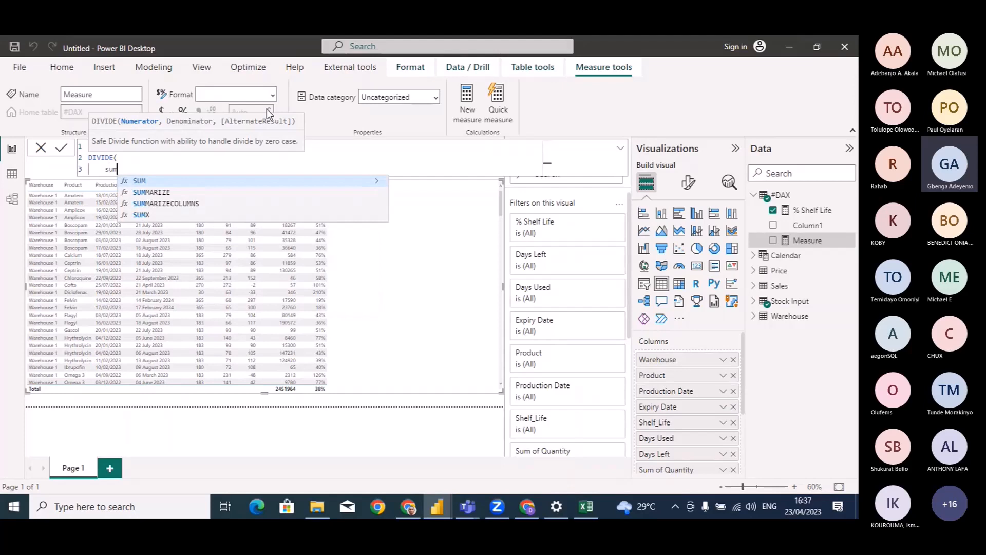
{"action": "key", "text": "Tab"}
{"action": "type", "text": "q"}
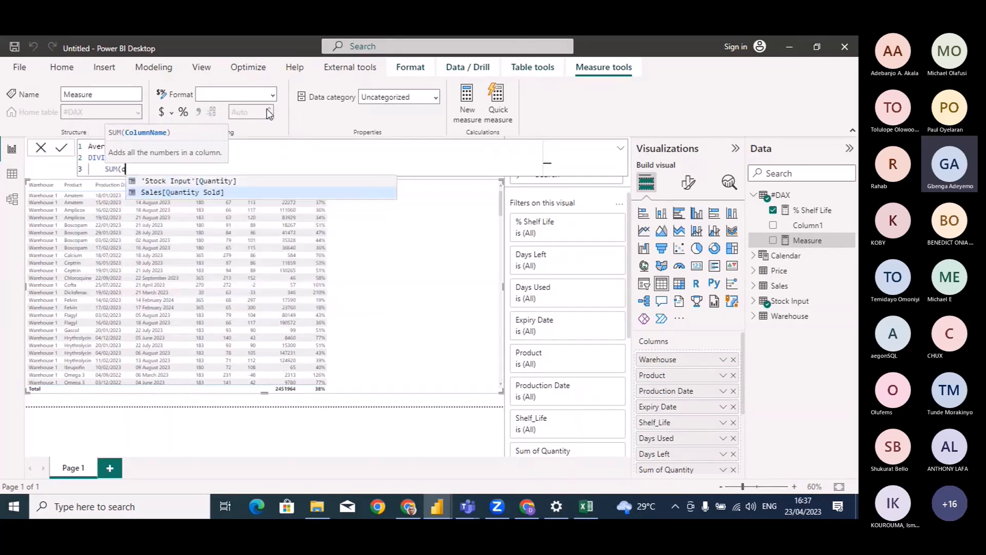
{"action": "type", "text": "ua"}
{"action": "key", "text": "Tab"}
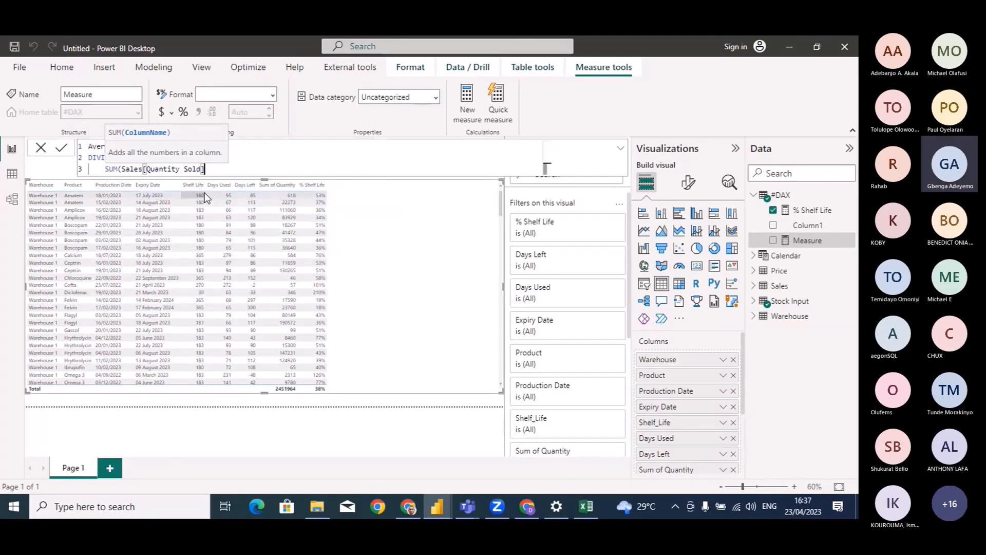
{"action": "type", "text": ","}
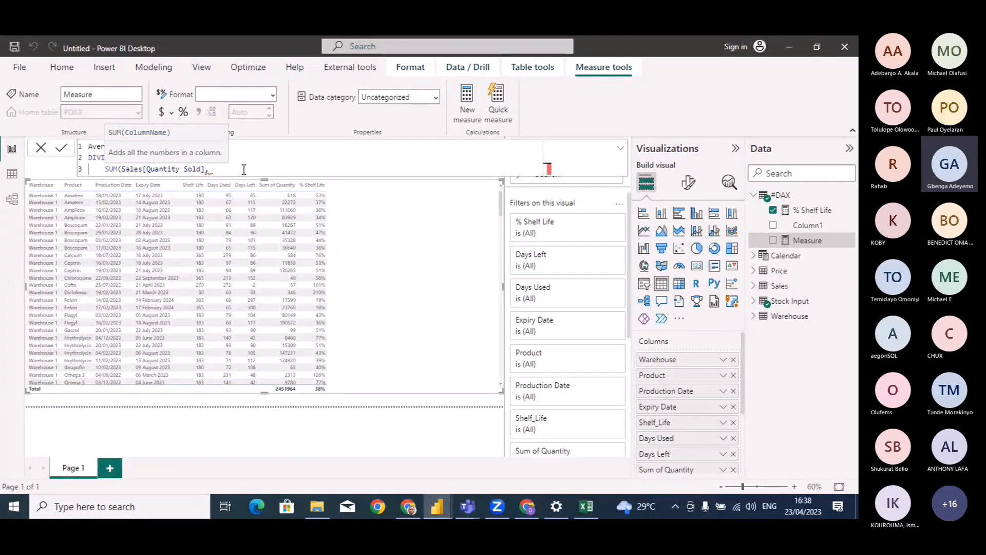
{"action": "key", "text": "BackSpace"}
{"action": "type", "text": ")"}
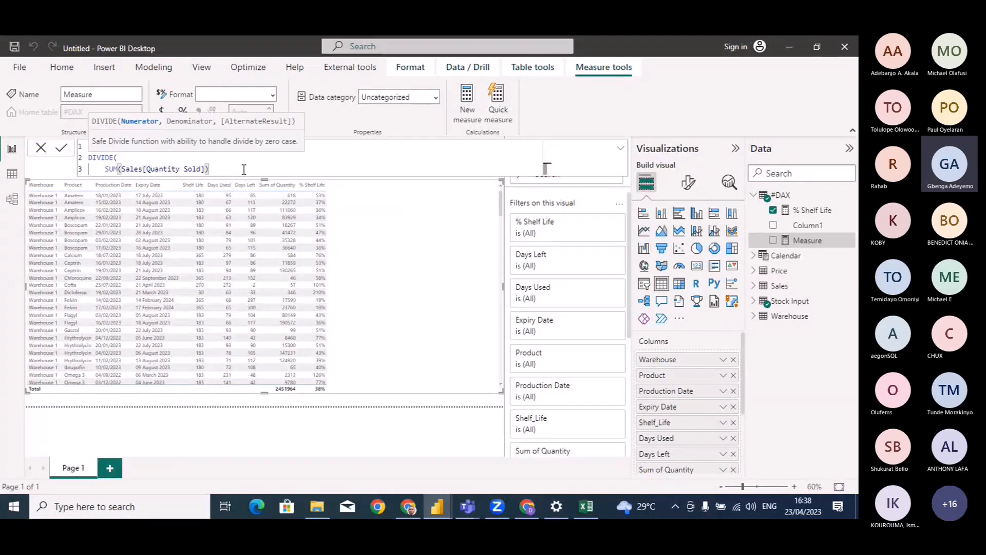
Complete the DIVIDE formula with denominator 90 and alternate result 0, and add the Average Sales measure to the warehouse product table
{"action": "type", "text": ", 90, 0)"}
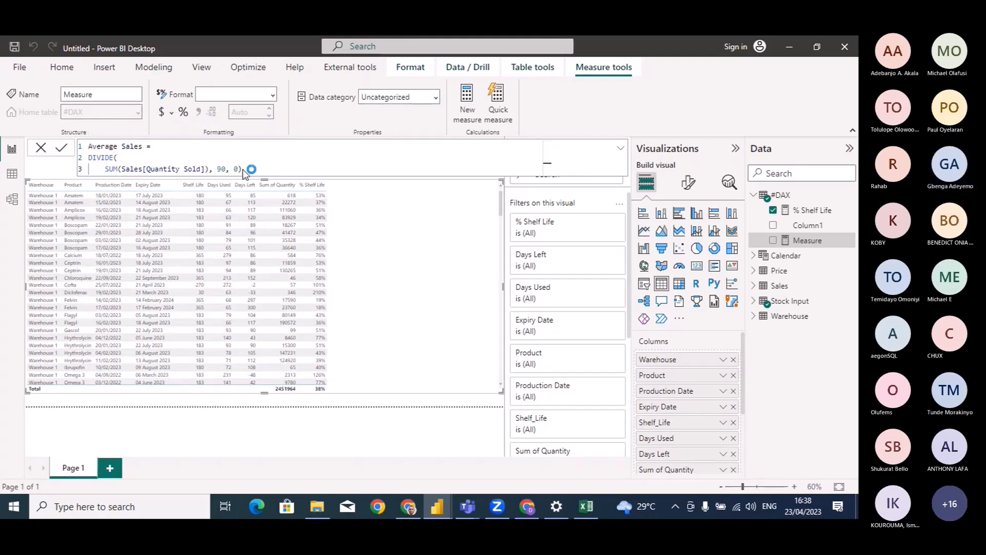
{"action": "key", "text": "Return"}
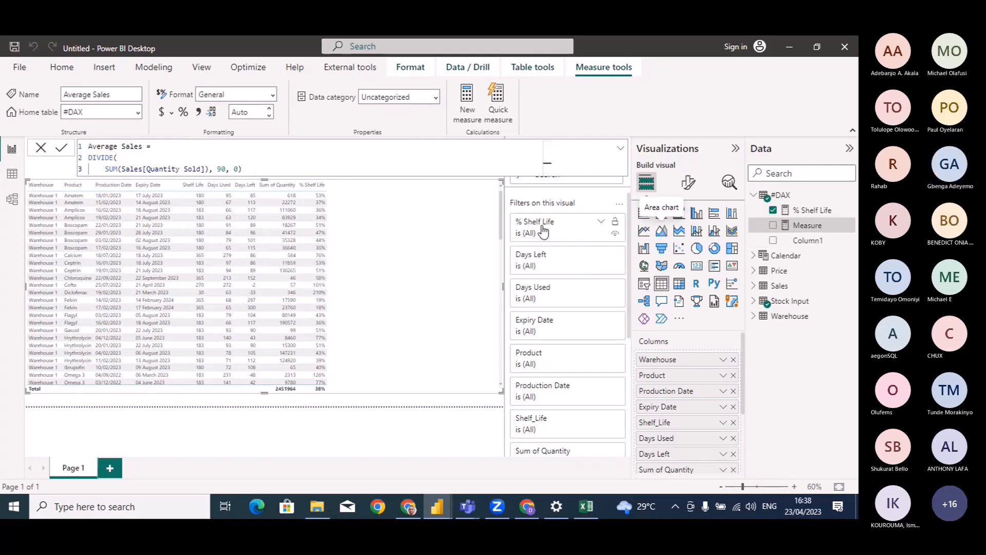
{"action": "left_click", "coordinate": [41, 148]}
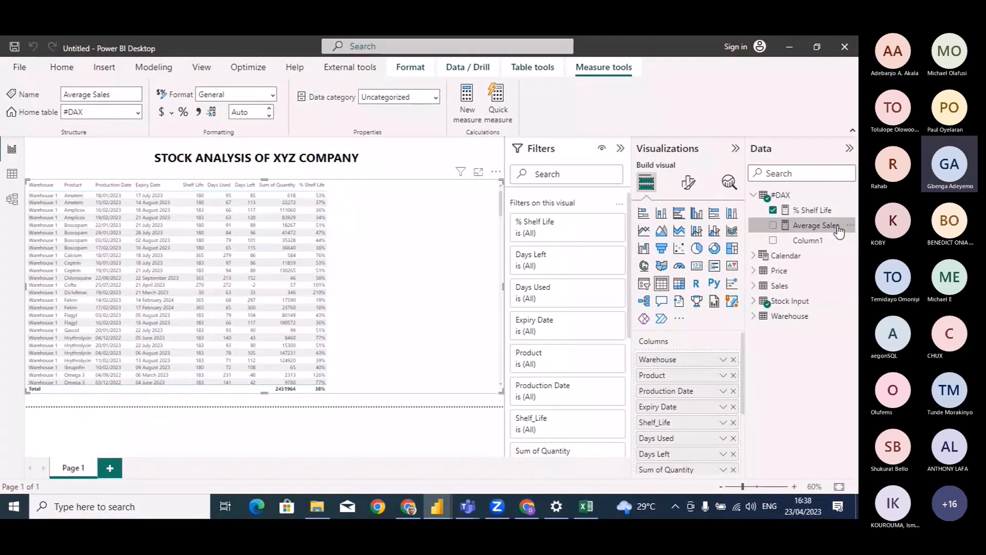
{"action": "left_click_drag", "start_coordinate": [824, 229], "coordinate": [458, 258]}
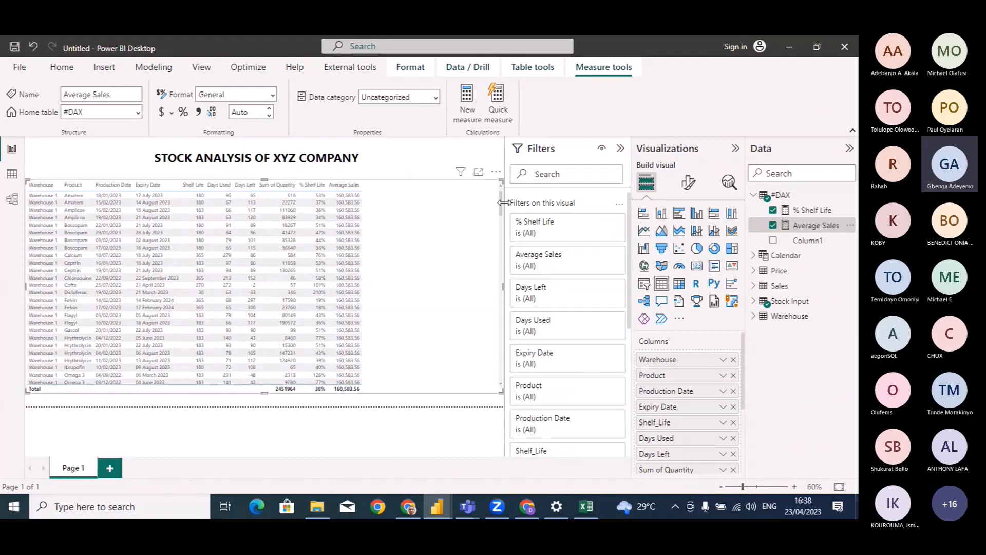
Examine the rows of the stock analysis table and the relationships between the Price, Stock Input, Sales and Calendar tables
{"action": "scroll", "coordinate": [500, 250], "scroll_direction": "down", "scroll_amount": 5}
{"action": "scroll", "coordinate": [501, 251], "scroll_direction": "down", "scroll_amount": 10}
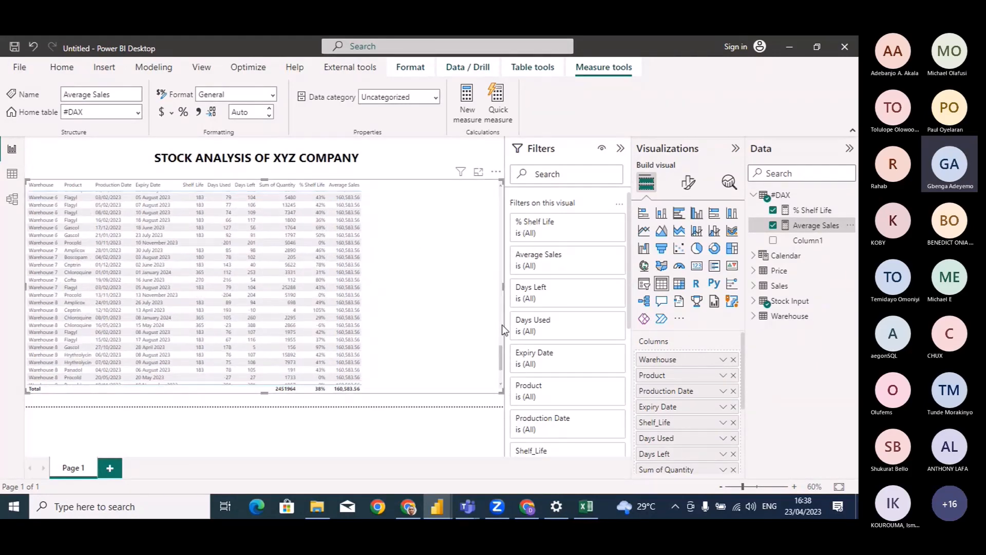
{"action": "left_click_drag", "start_coordinate": [504, 328], "coordinate": [504, 193]}
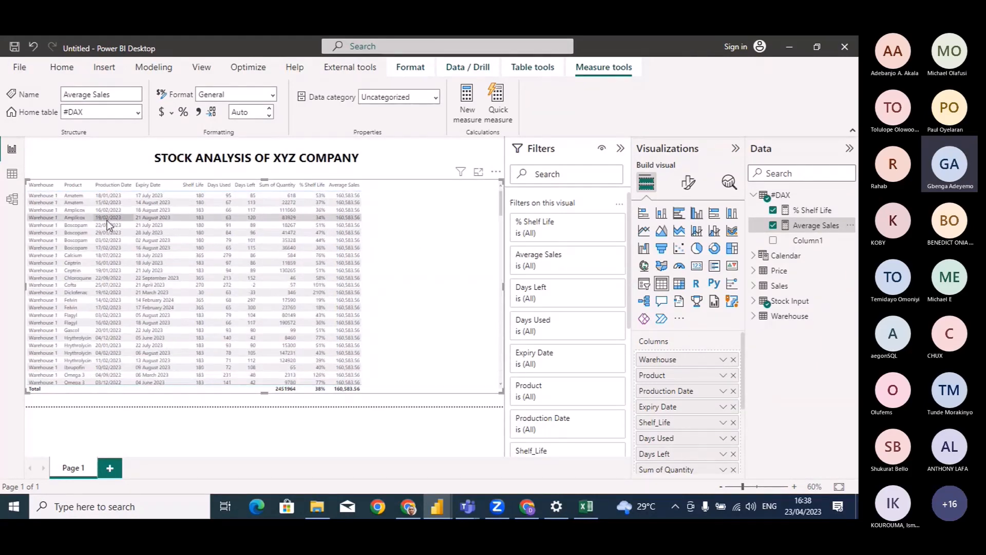
{"action": "left_click", "coordinate": [14, 201]}
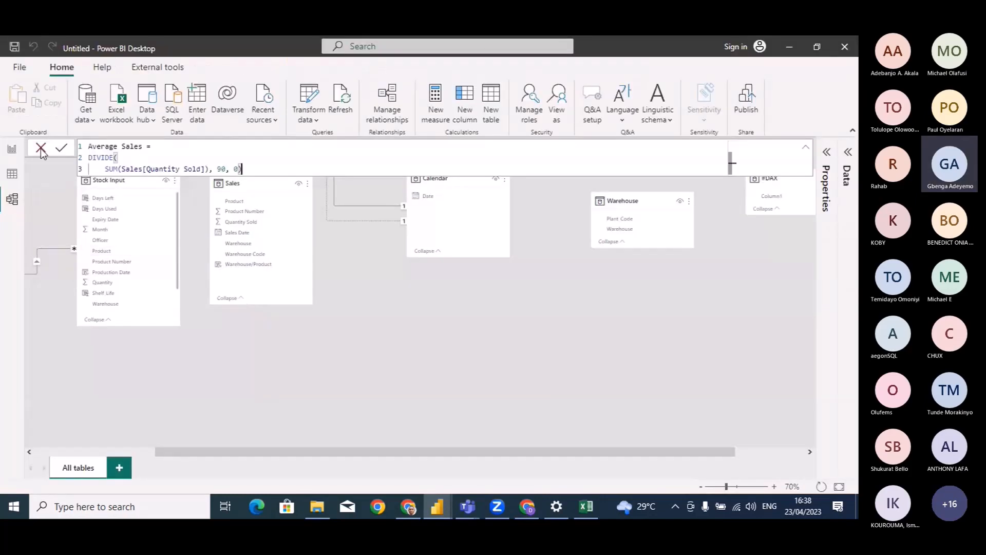
{"action": "left_click_drag", "start_coordinate": [407, 449], "coordinate": [208, 435]}
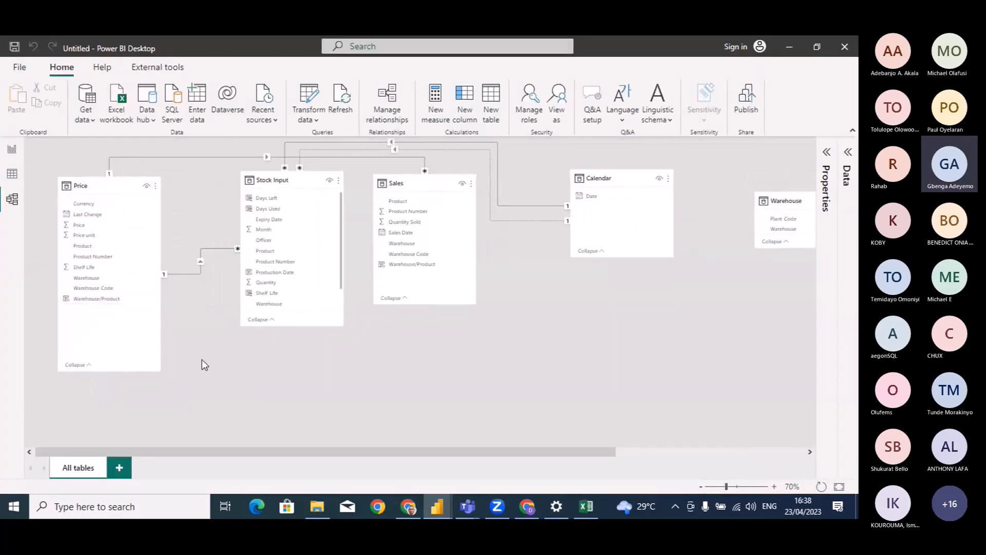
{"action": "left_click_drag", "start_coordinate": [82, 186], "coordinate": [81, 179]}
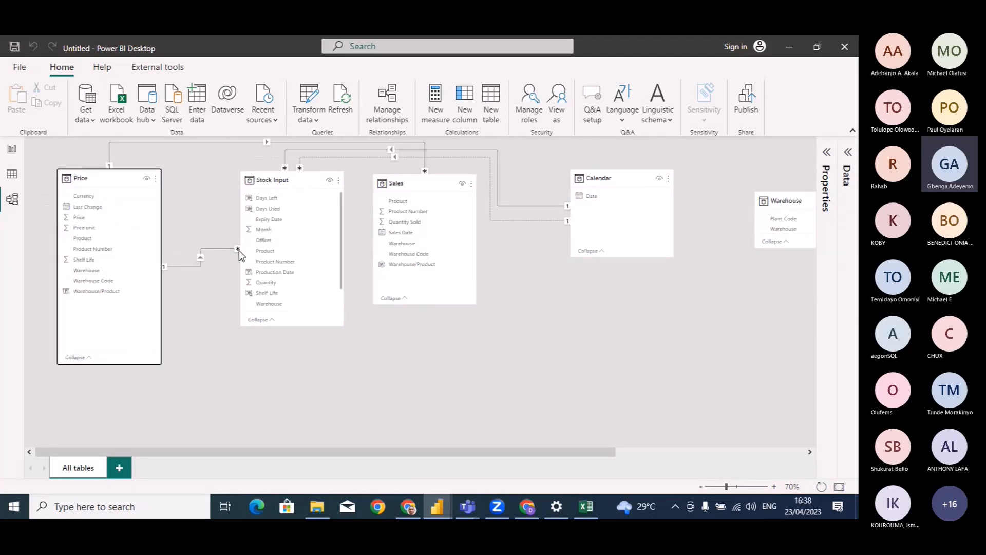
{"action": "left_click", "coordinate": [11, 151]}
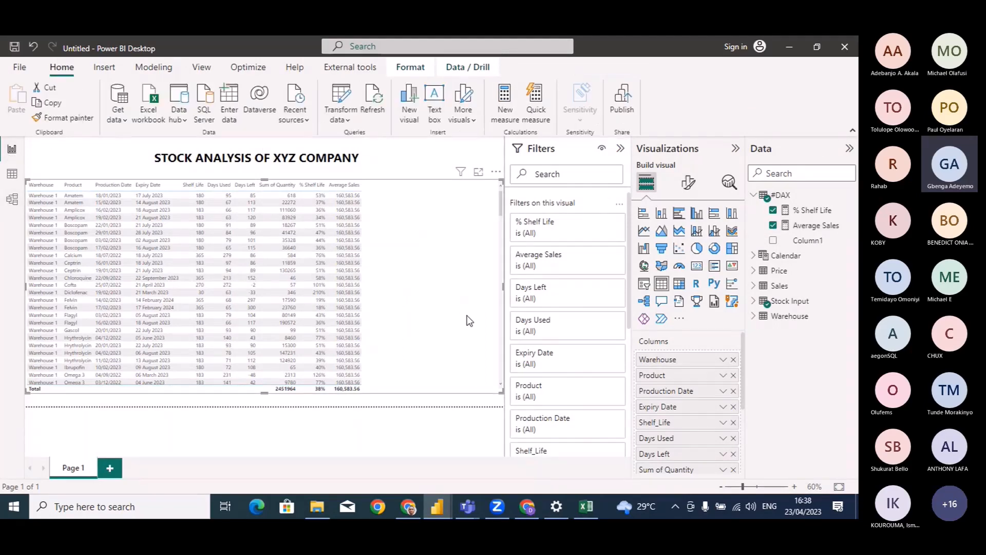
Enlarge the Stock Input table in the relationship diagram until its whole field list fits
{"action": "left_click", "coordinate": [12, 199]}
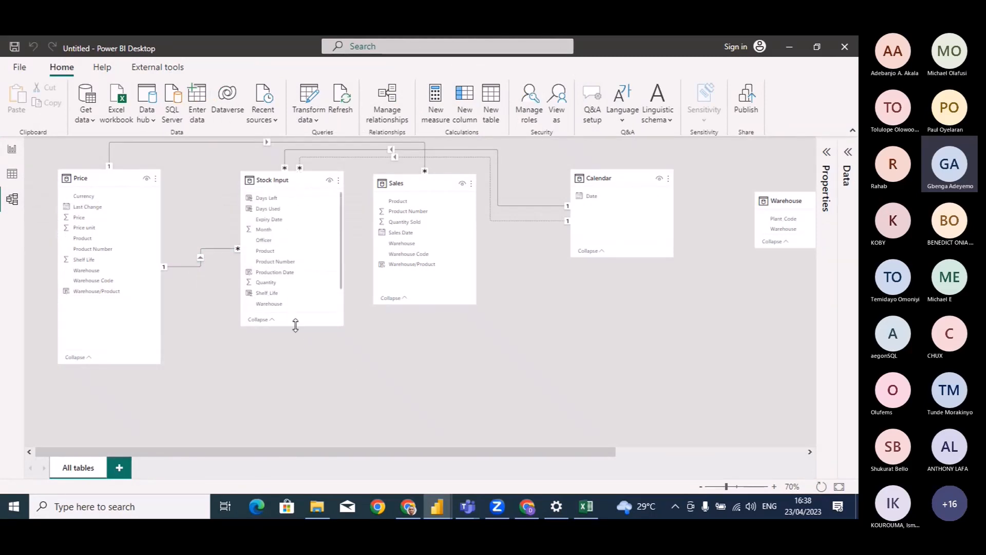
{"action": "left_click_drag", "start_coordinate": [291, 325], "coordinate": [292, 370]}
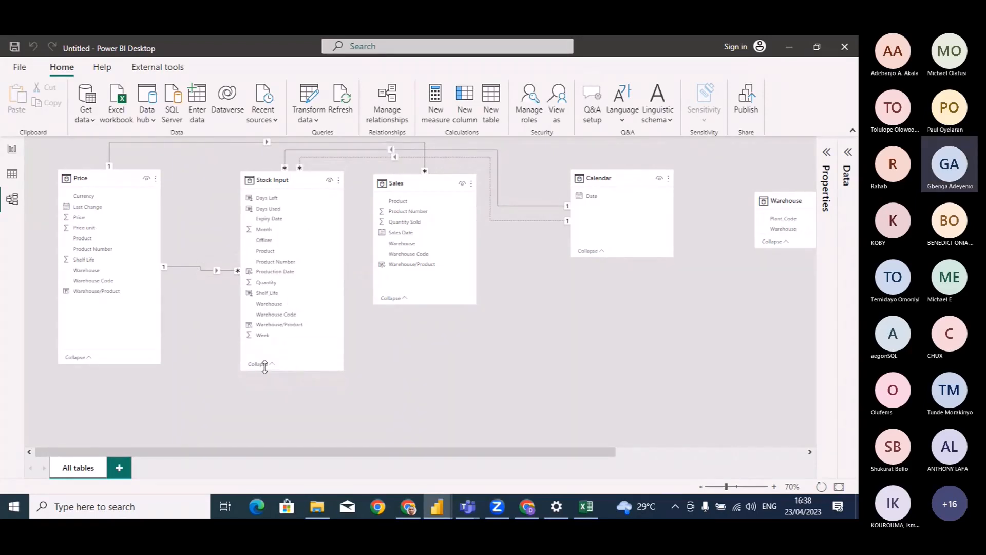
{"action": "left_click", "coordinate": [12, 150]}
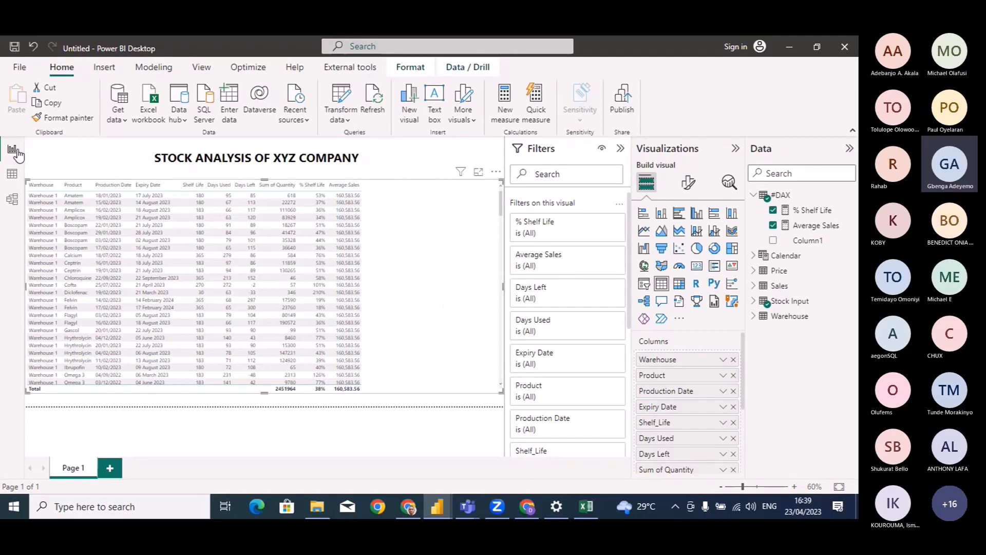
Zoom the relationship diagram out to 60% and nudge the Price table slightly downward
{"action": "left_click", "coordinate": [12, 199]}
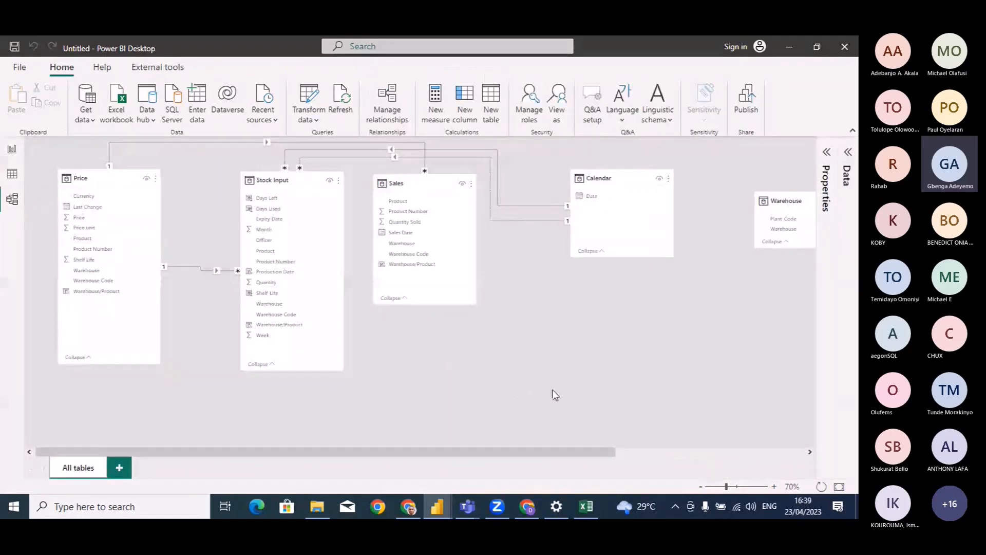
{"action": "left_click", "coordinate": [701, 487]}
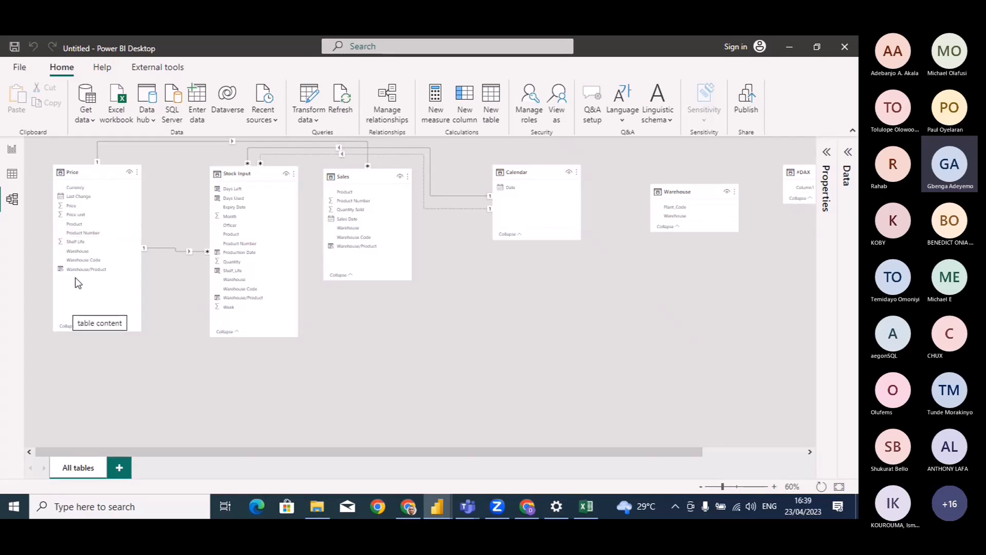
{"action": "left_click_drag", "start_coordinate": [84, 171], "coordinate": [75, 174]}
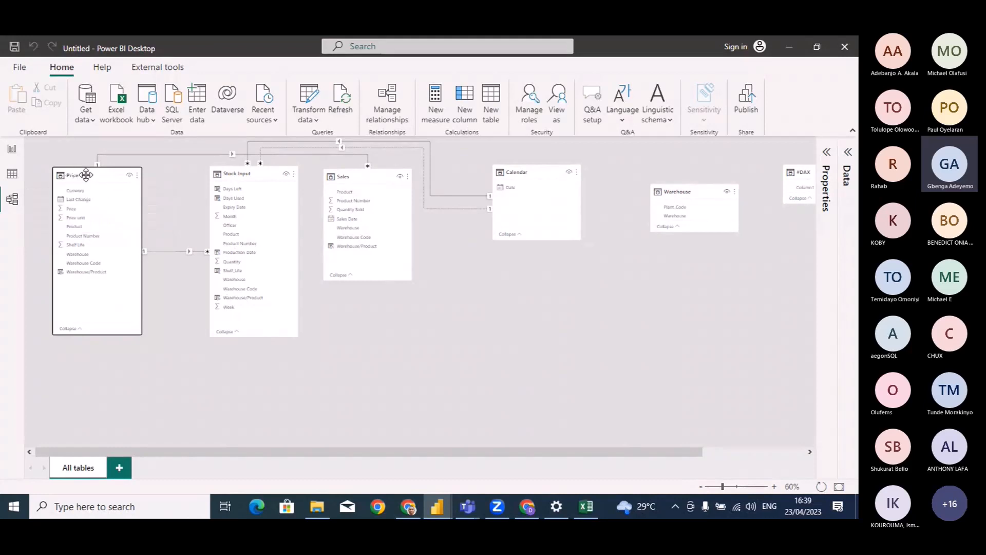
{"action": "left_click", "coordinate": [85, 175]}
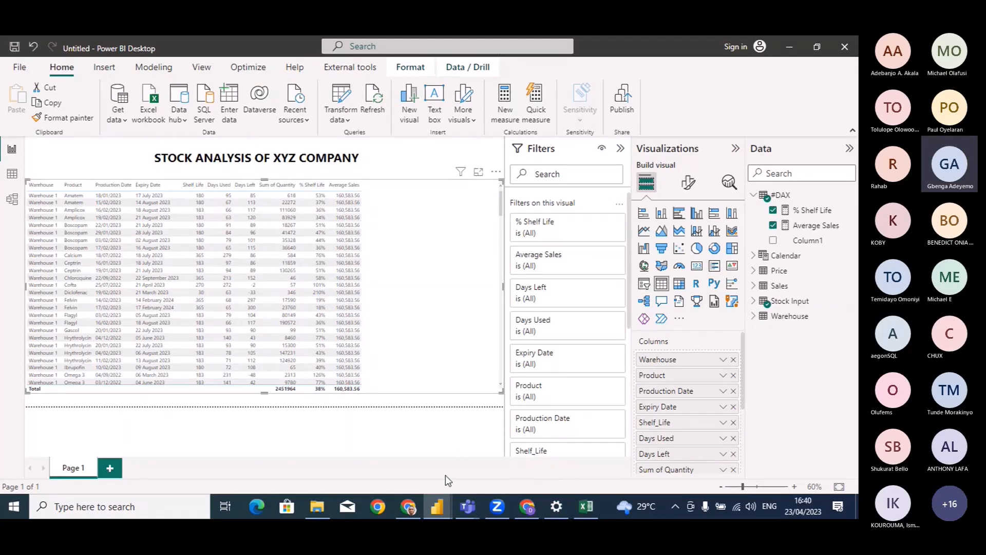
Switch to the Stock Analysis file and copy the full ADDCOLUMNS and SUMMARIZE formula of its calculated table named Table
{"action": "mouse_move", "coordinate": [443, 503]}
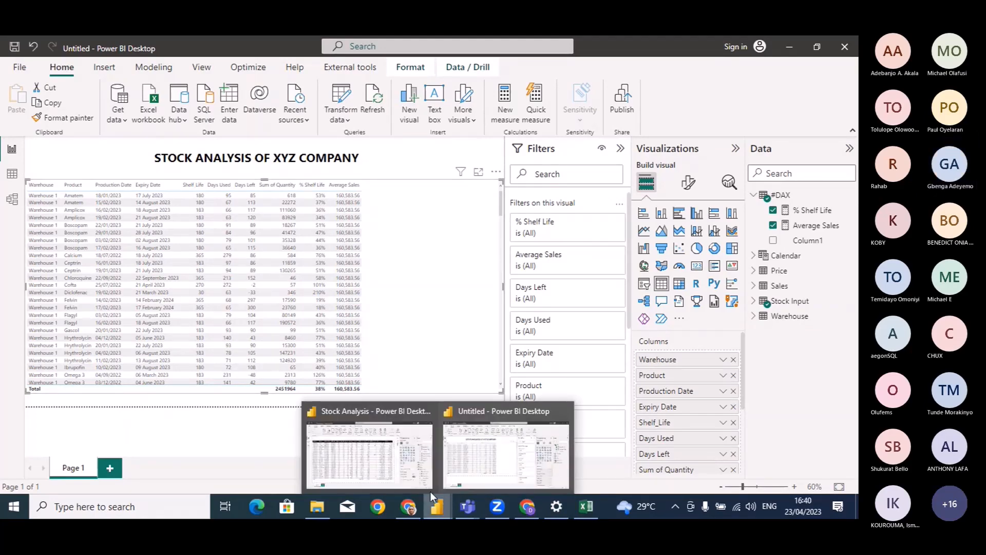
{"action": "left_click", "coordinate": [381, 454]}
{"action": "left_click", "coordinate": [753, 195]}
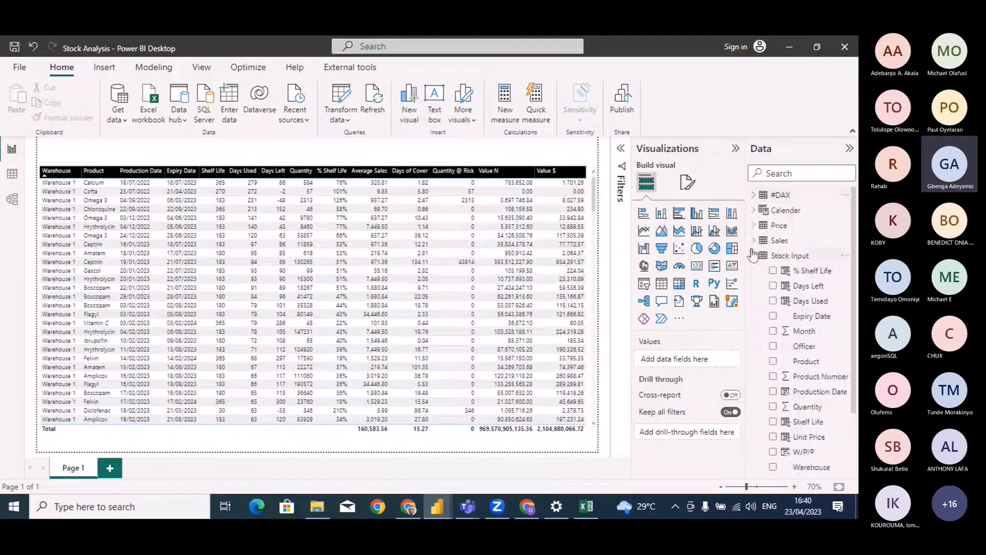
{"action": "left_click", "coordinate": [754, 255]}
{"action": "left_click", "coordinate": [802, 279]}
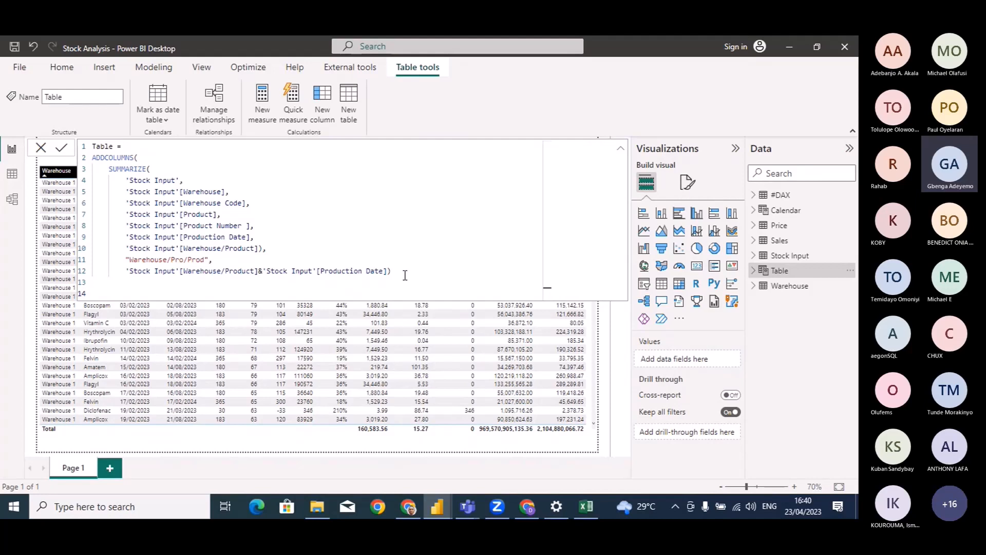
{"action": "left_click_drag", "start_coordinate": [404, 275], "coordinate": [93, 148]}
{"action": "key", "text": "ctrl+c"}
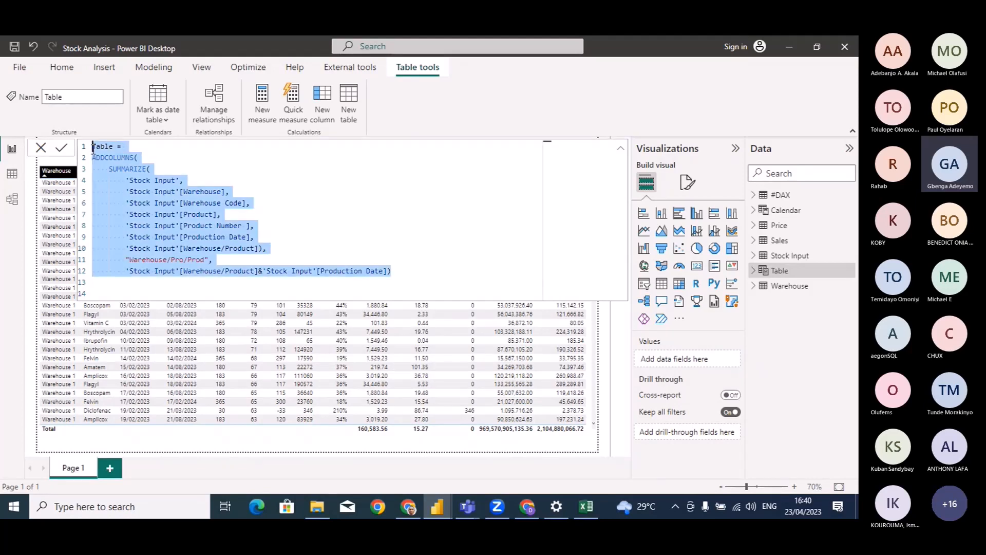
{"action": "left_click", "coordinate": [40, 151]}
{"action": "left_click", "coordinate": [41, 151]}
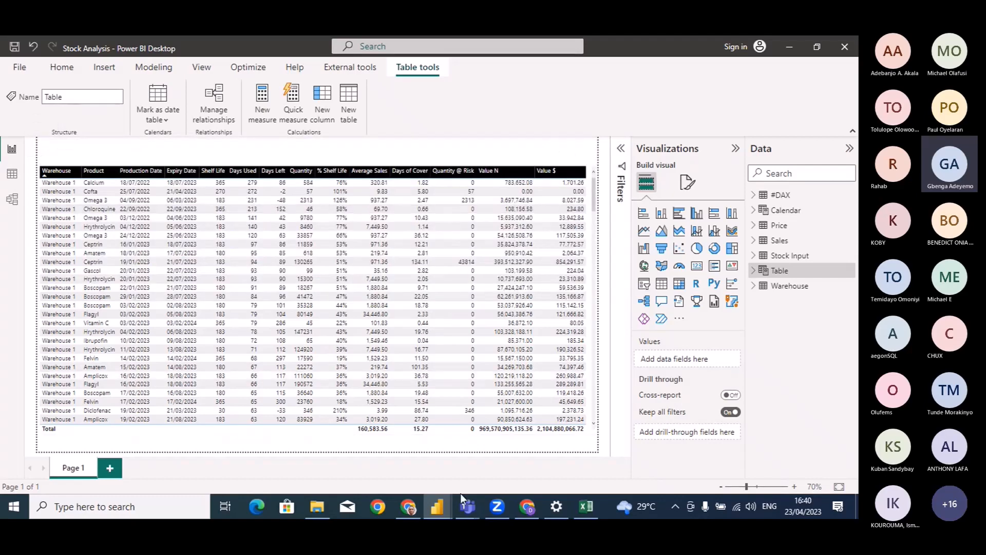
Return to the Untitled report and create a new calculated table from the copied ADDCOLUMNS and SUMMARIZE formula
{"action": "mouse_move", "coordinate": [437, 506]}
{"action": "left_click", "coordinate": [509, 475]}
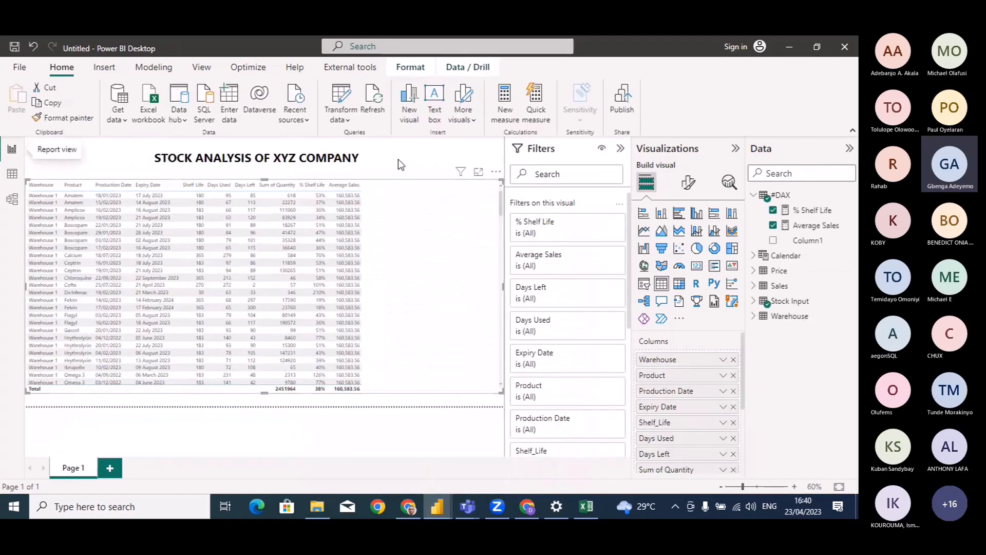
{"action": "left_click", "coordinate": [437, 216]}
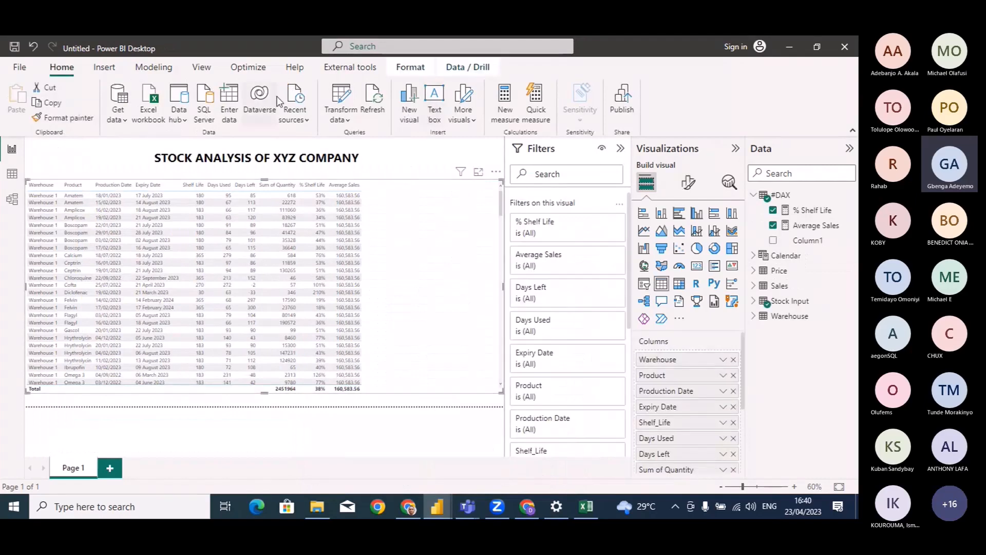
{"action": "left_click", "coordinate": [12, 174]}
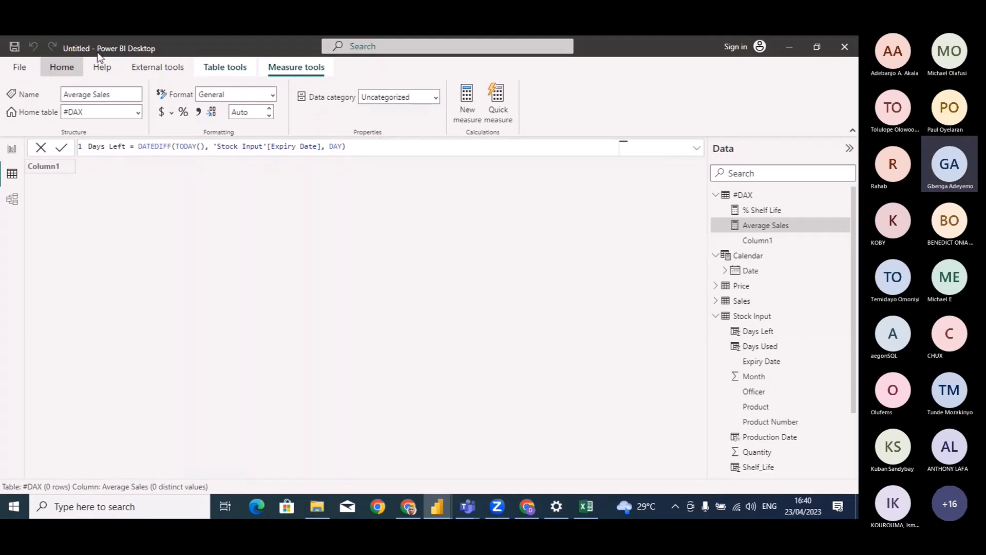
{"action": "left_click", "coordinate": [62, 68]}
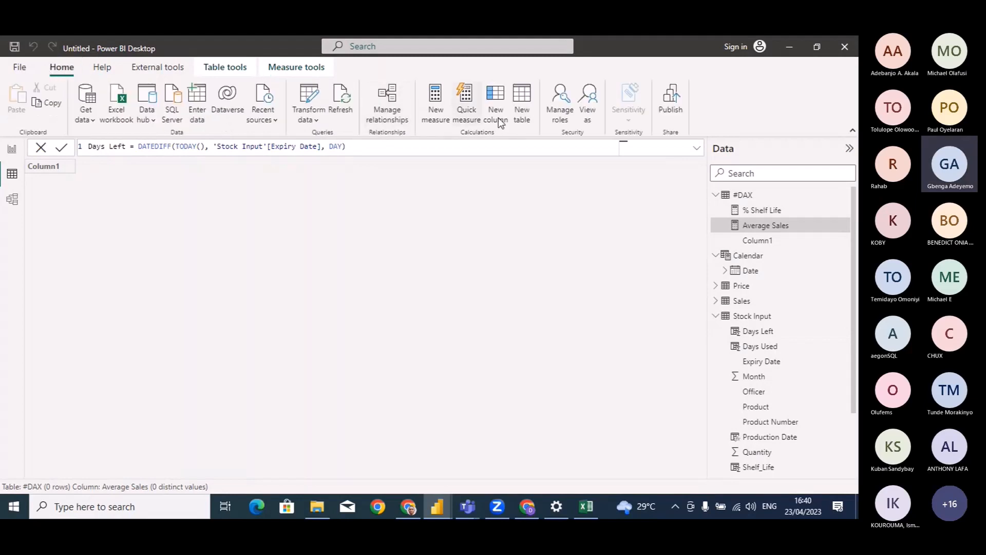
{"action": "left_click", "coordinate": [527, 106]}
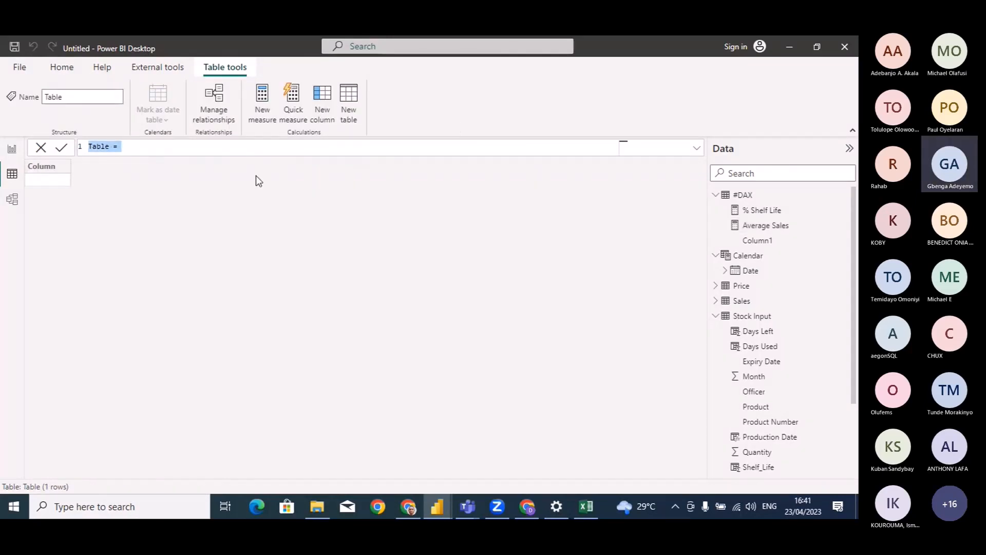
{"action": "key", "text": "ctrl+v"}
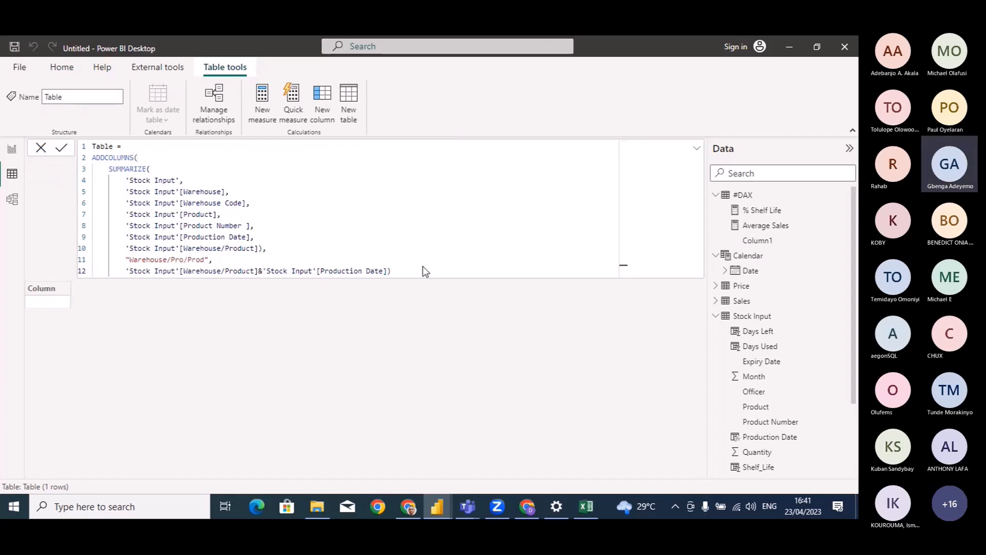
{"action": "key", "text": "Return"}
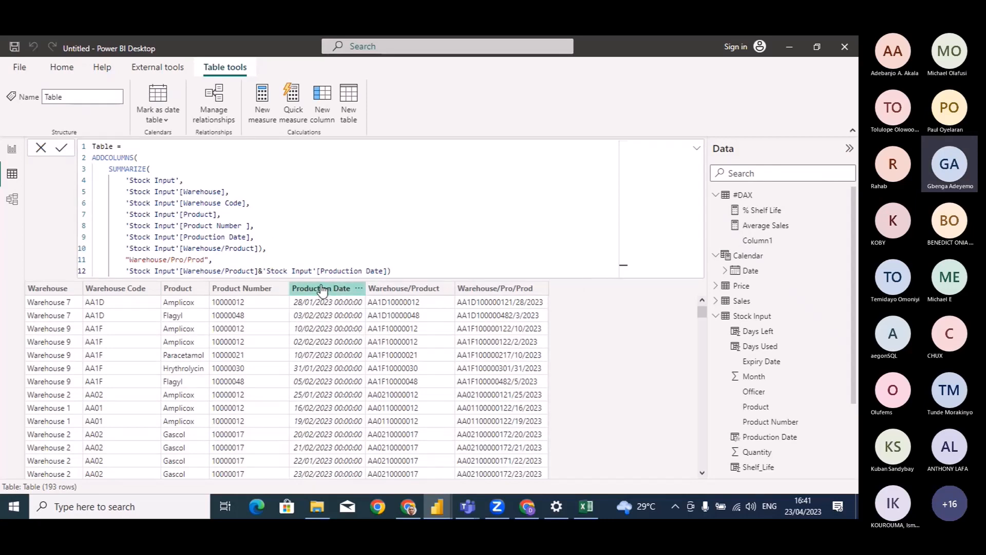
Format the new table's Production Date column as 14/03/2001 (dd/mm/yyyy)
{"action": "left_click", "coordinate": [322, 290]}
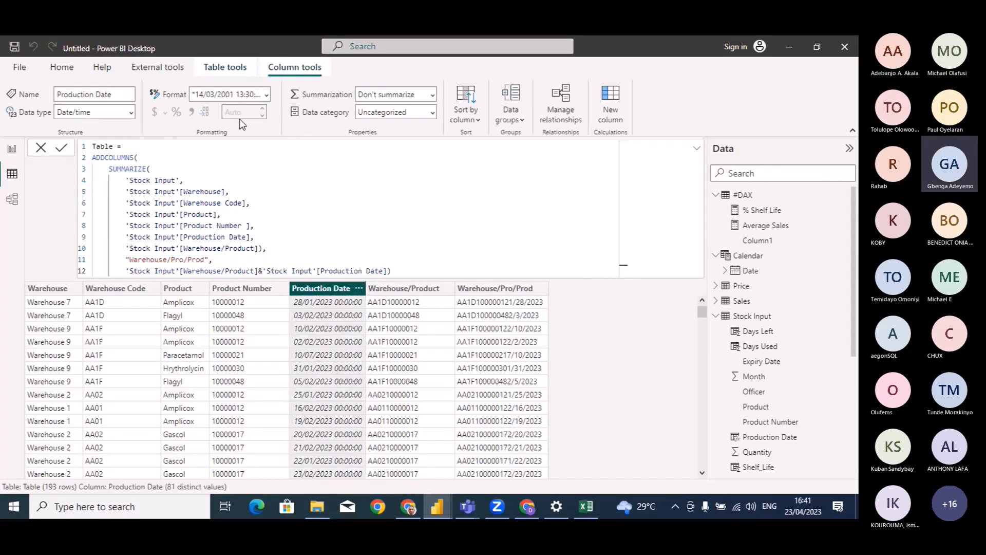
{"action": "left_click", "coordinate": [267, 96]}
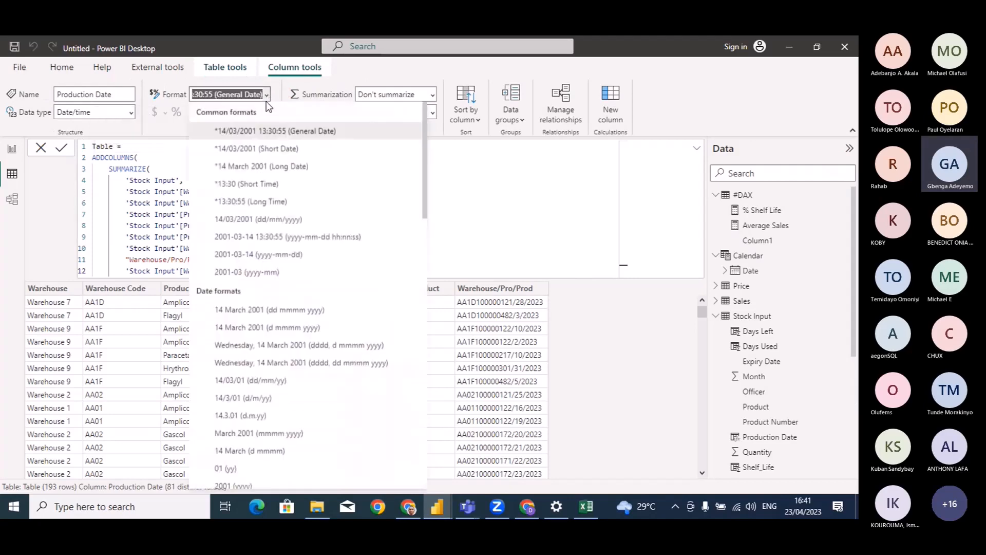
{"action": "left_click", "coordinate": [258, 219]}
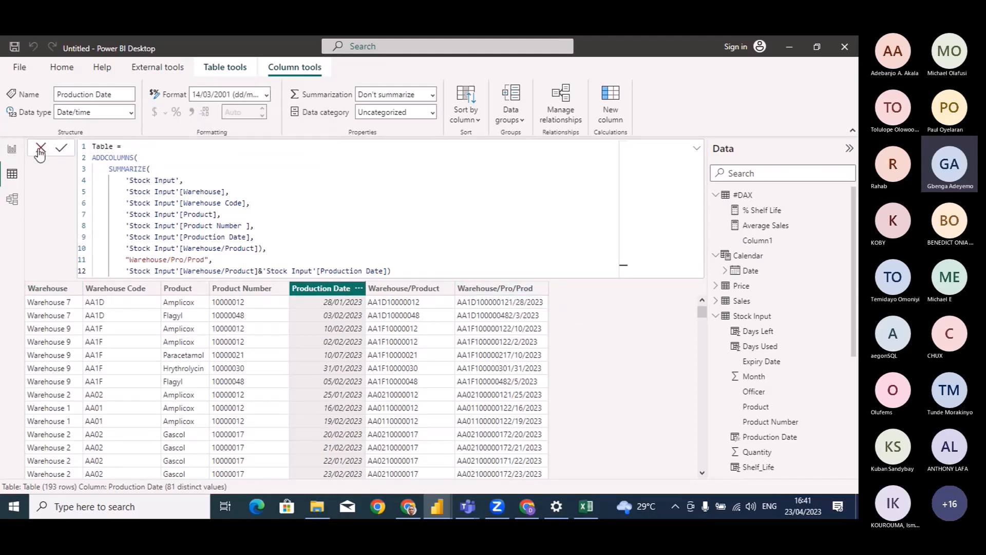
{"action": "left_click", "coordinate": [40, 149]}
{"action": "left_click", "coordinate": [697, 148]}
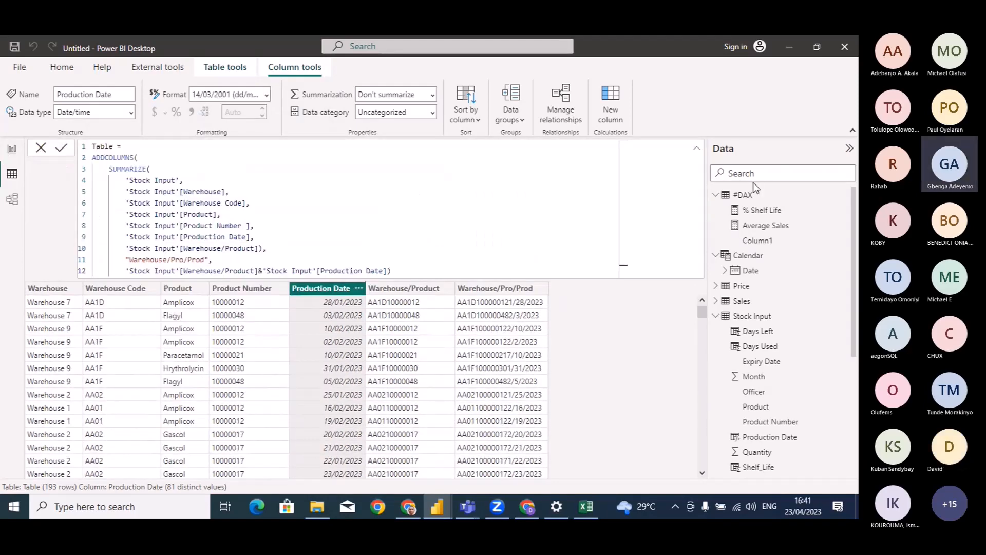
Collapse the expanded tables in the field list and examine the Stock Input data through to its Days Left column
{"action": "left_click", "coordinate": [743, 195]}
{"action": "left_click", "coordinate": [715, 255]}
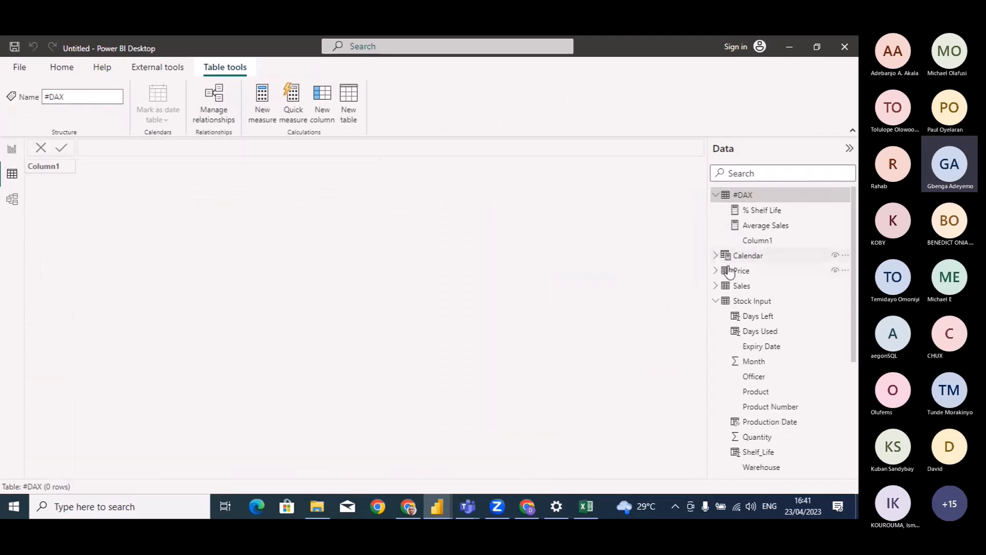
{"action": "left_click", "coordinate": [716, 301]}
{"action": "left_click", "coordinate": [751, 302]}
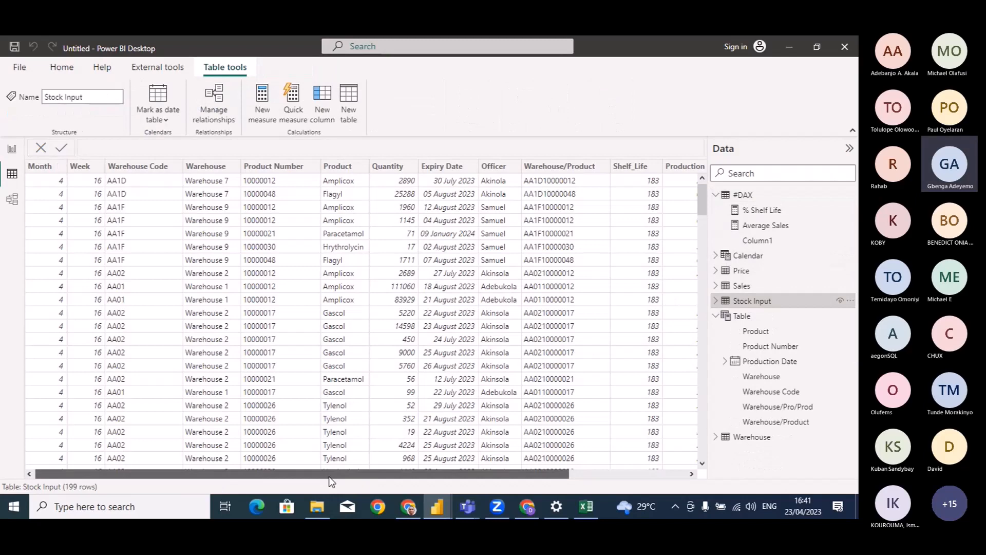
{"action": "left_click_drag", "start_coordinate": [329, 476], "coordinate": [490, 487]}
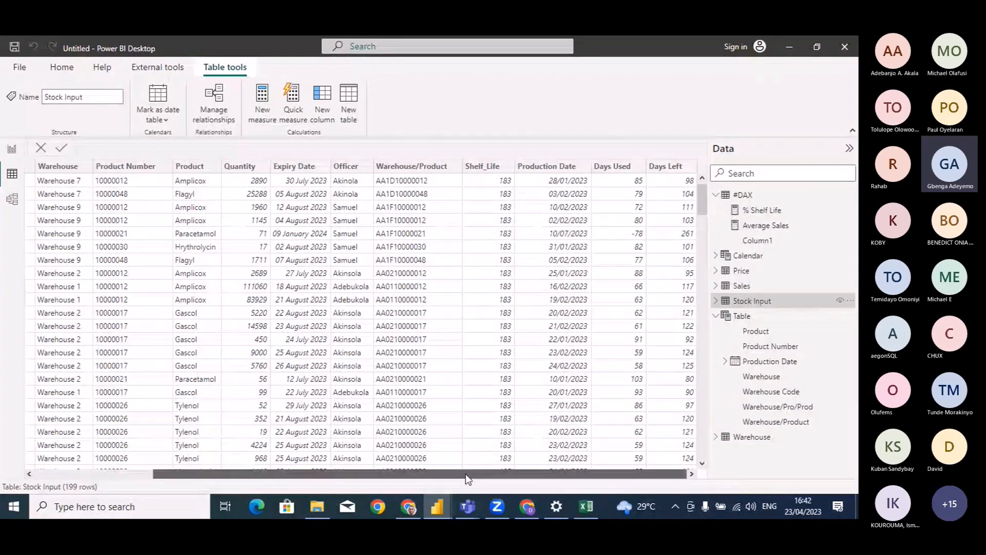
{"action": "left_click_drag", "start_coordinate": [465, 473], "coordinate": [498, 482]}
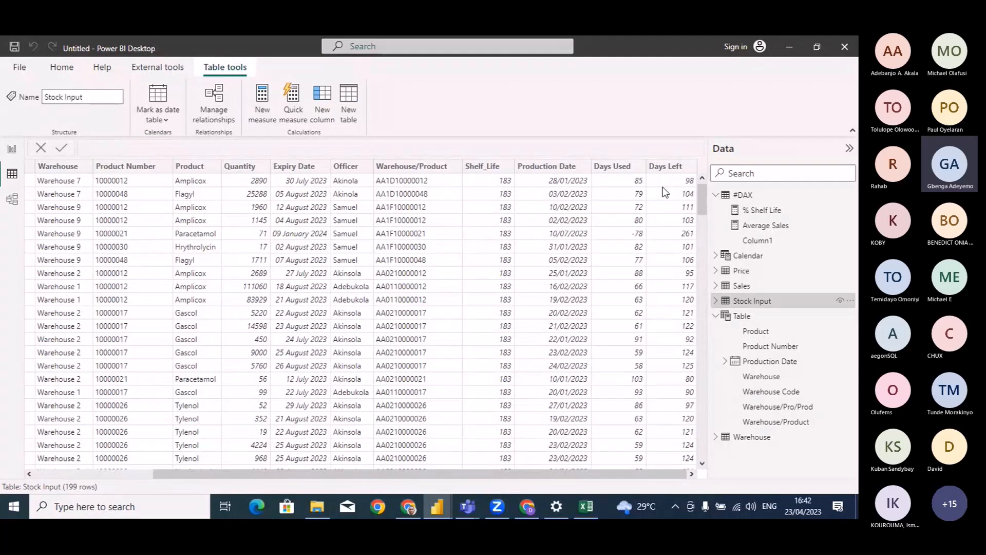
Add a calculated column to Stock Input: W/P/P = CONCATENATE('Stock Input'[Warehouse/Product], 'Stock Input'[Production Date])
{"action": "left_click", "coordinate": [320, 112]}
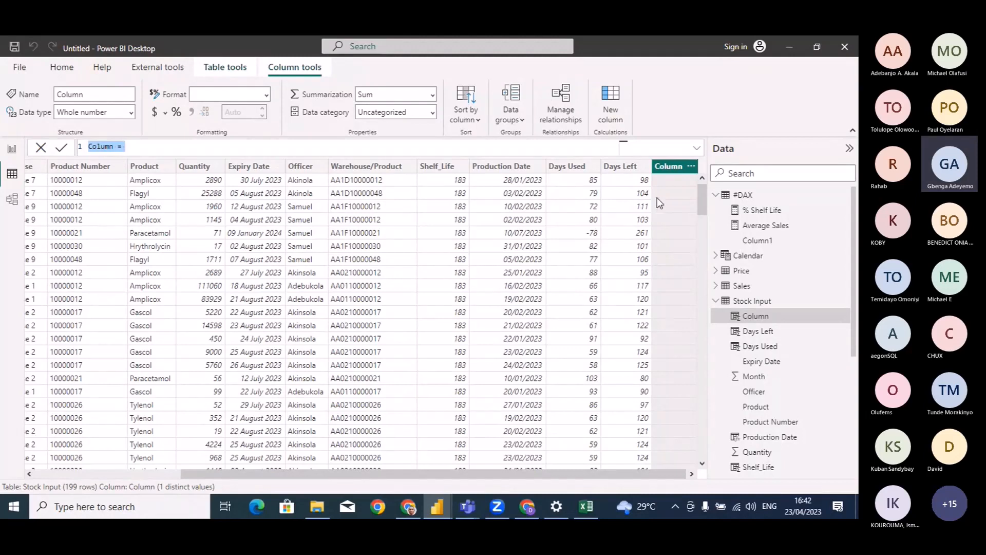
{"action": "key", "text": "BackSpace"}
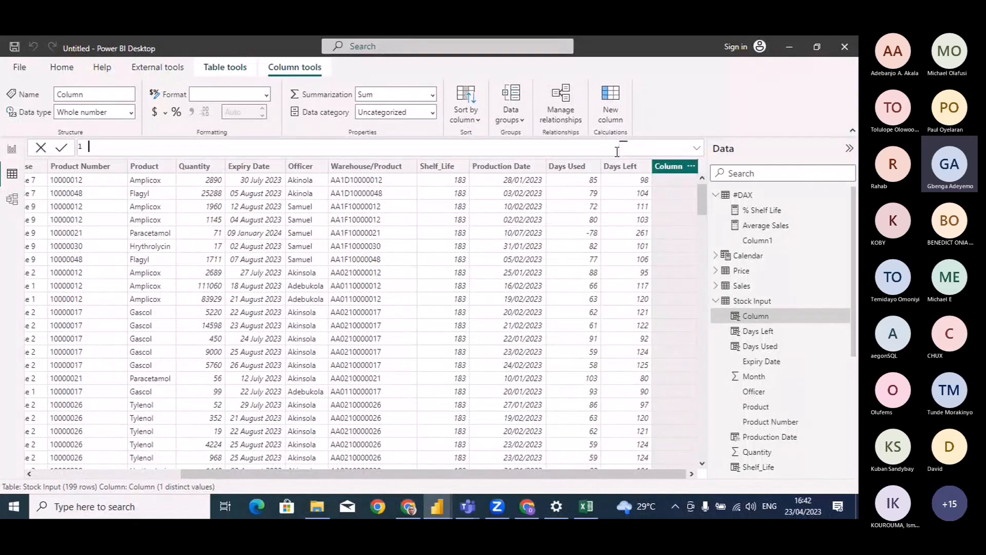
{"action": "type", "text": "W/P/P ="}
{"action": "type", "text": "CONCATE"}
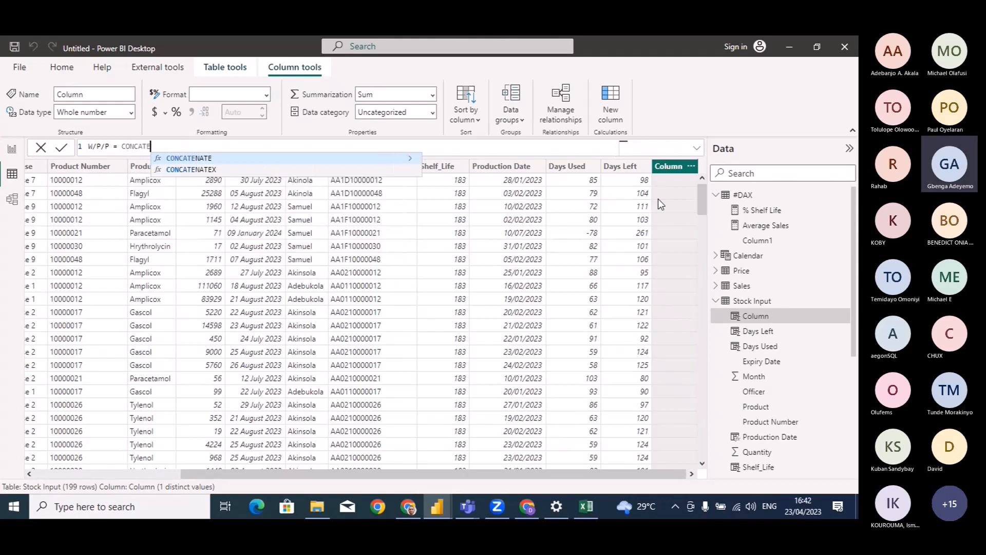
{"action": "key", "text": "Tab"}
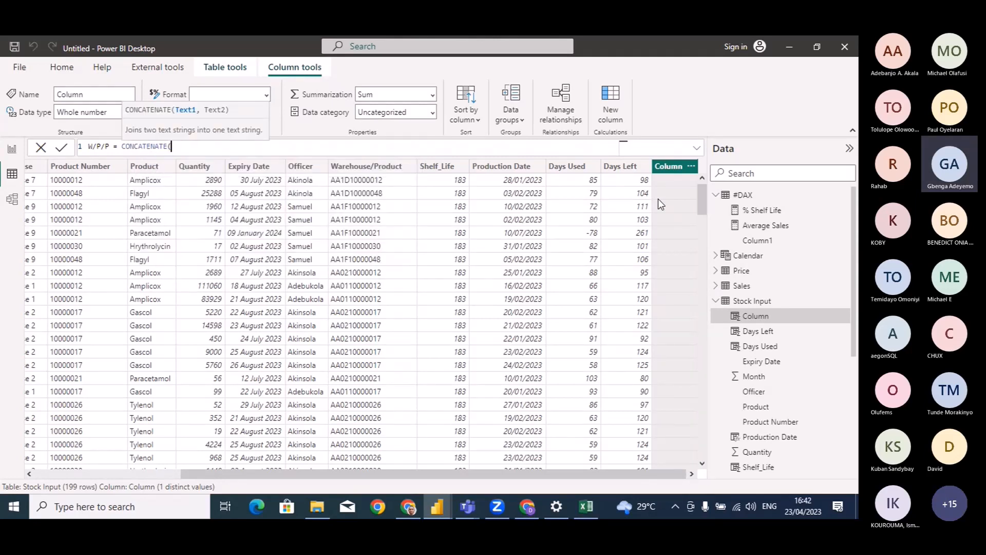
{"action": "type", "text": "W"}
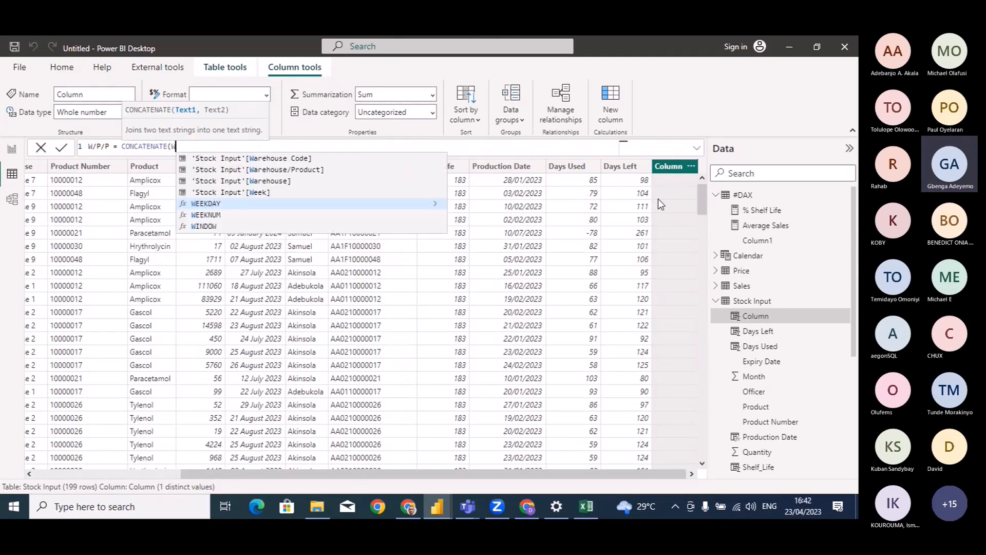
{"action": "type", "text": "ARE"}
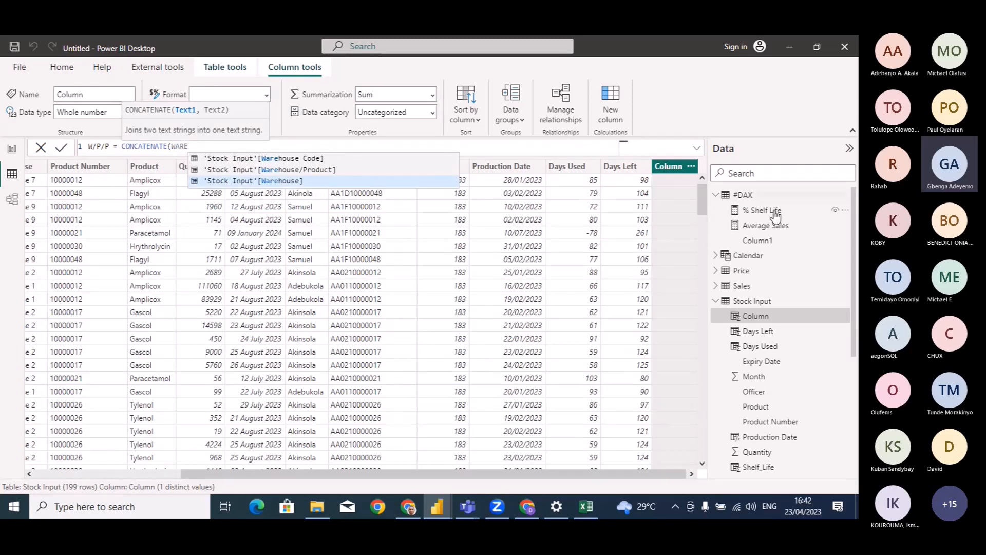
{"action": "left_click", "coordinate": [333, 173]}
{"action": "type", "text": ","}
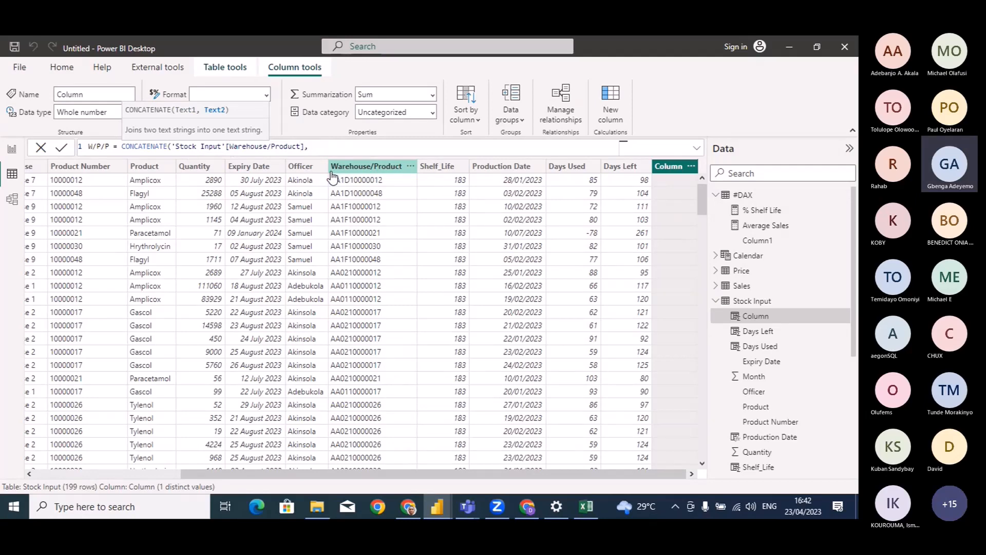
{"action": "type", "text": " PRO"}
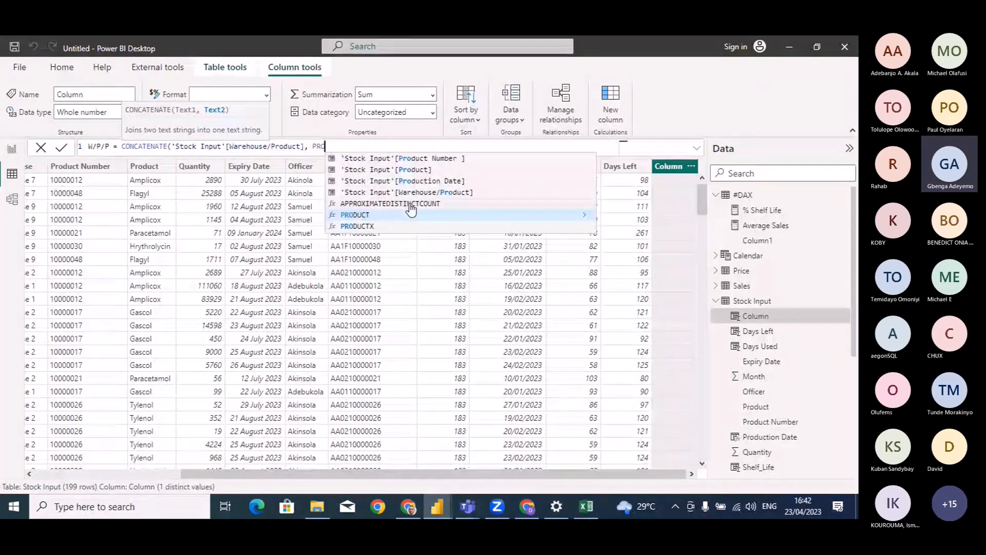
{"action": "left_click", "coordinate": [436, 183]}
{"action": "type", "text": ")"}
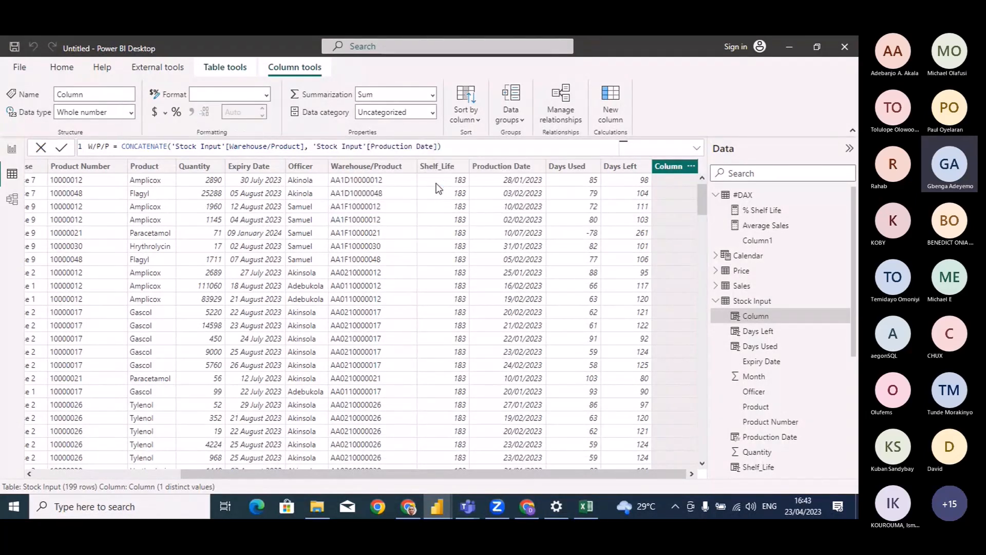
{"action": "key", "text": "Return"}
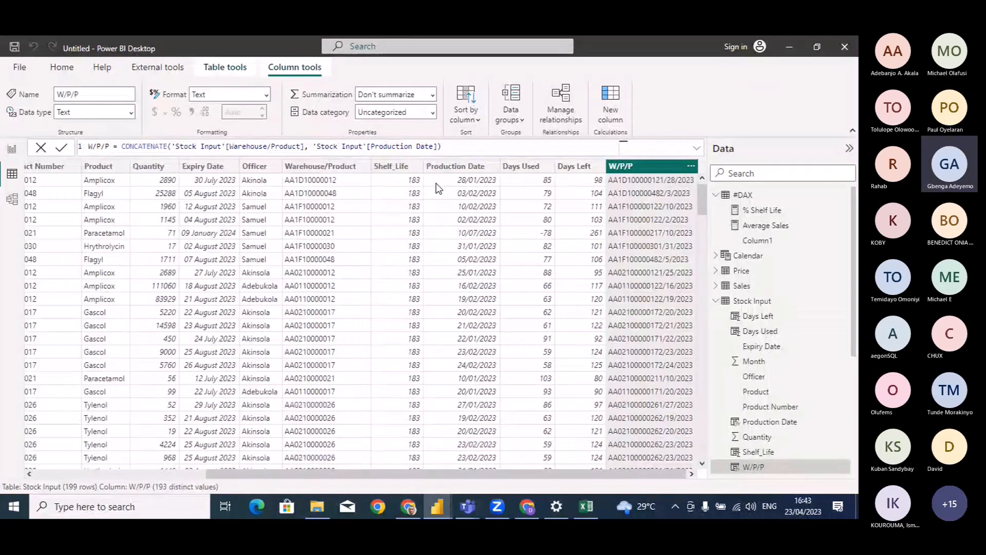
Collapse the field lists and examine the Sales data and the Warehouse/Pro/Prod column of the calculated table named Table
{"action": "left_click", "coordinate": [716, 195]}
{"action": "left_click", "coordinate": [734, 241]}
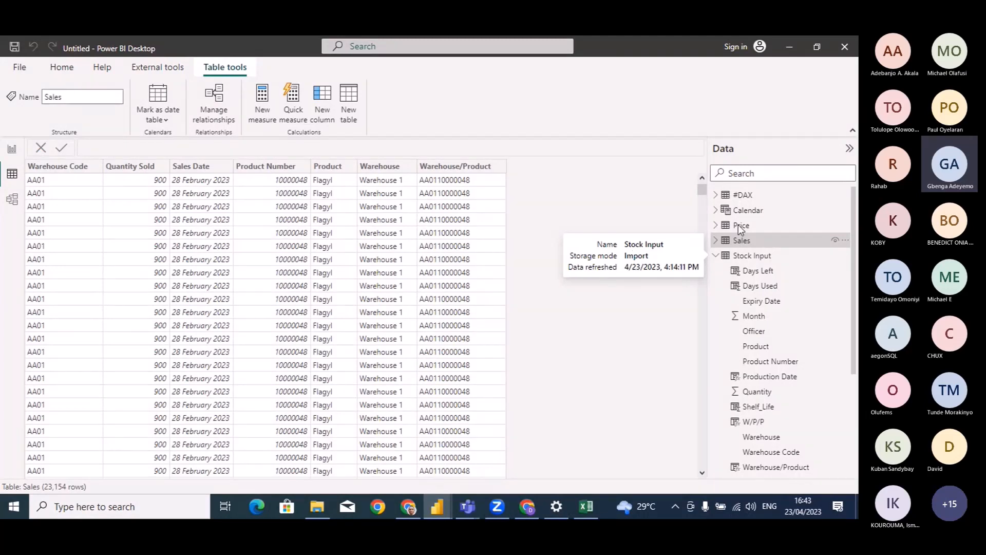
{"action": "left_click", "coordinate": [716, 256]}
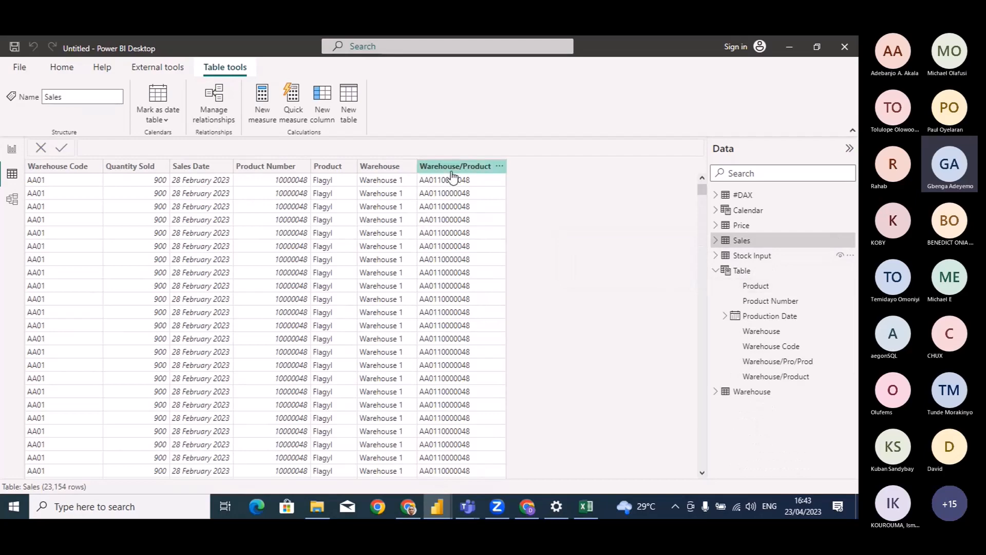
{"action": "left_click", "coordinate": [715, 270]}
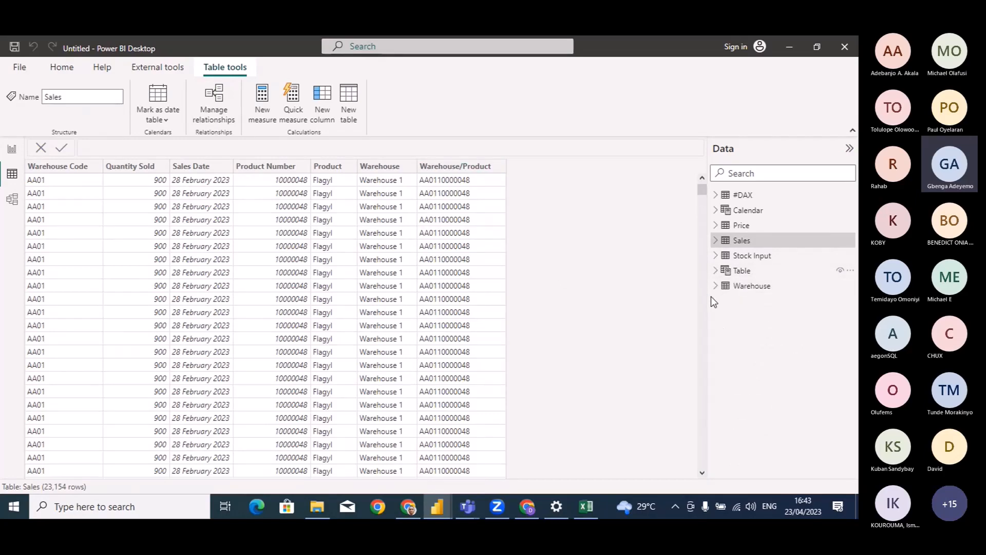
{"action": "left_click", "coordinate": [749, 275]}
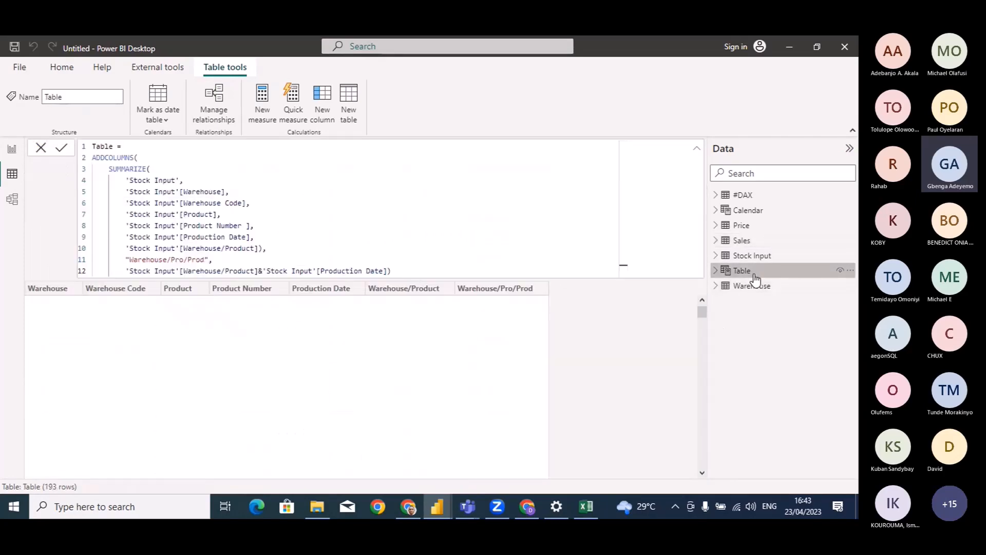
{"action": "left_click", "coordinate": [488, 290]}
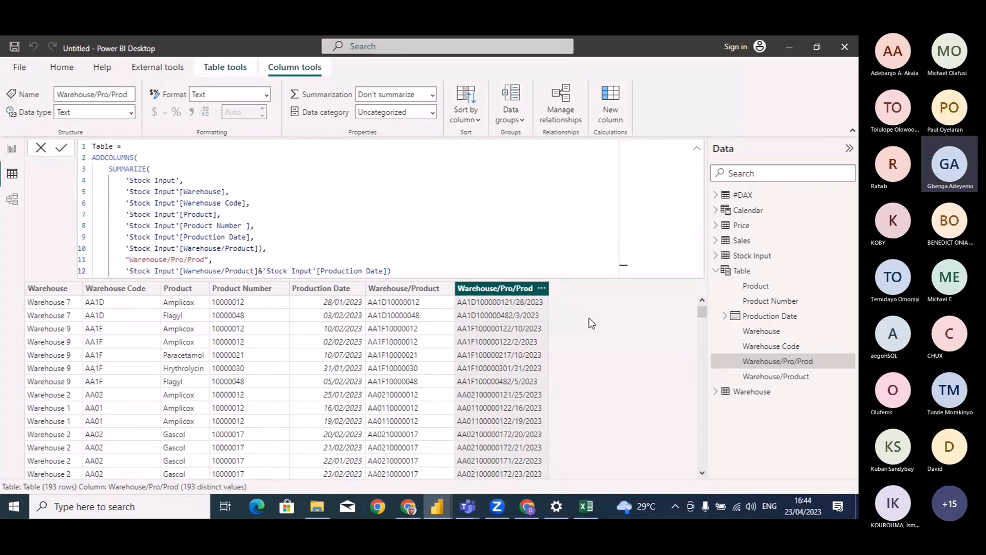
In the relationship diagram, move the calculated table named Table below Sales and enlarge its card to show all its fields
{"action": "left_click", "coordinate": [13, 199]}
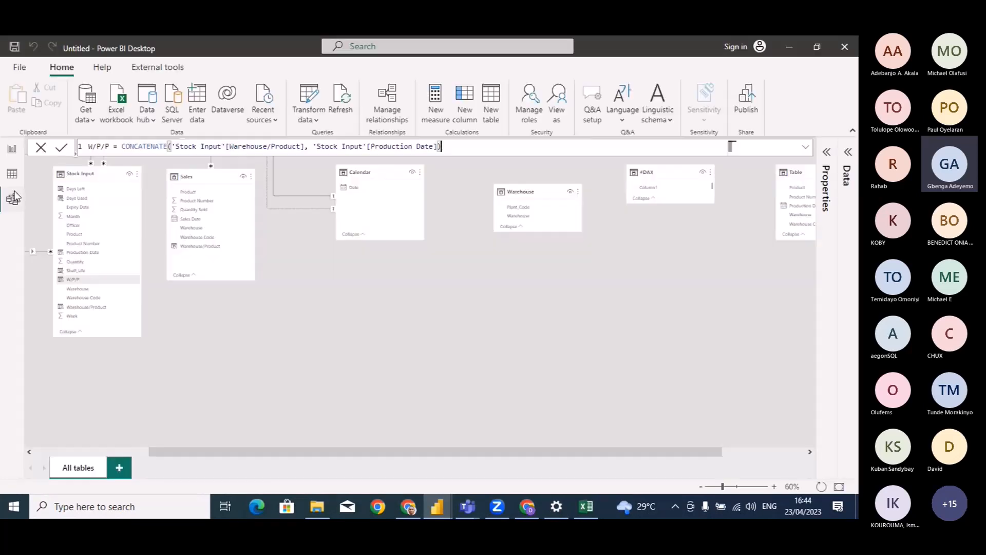
{"action": "left_click", "coordinate": [41, 148]}
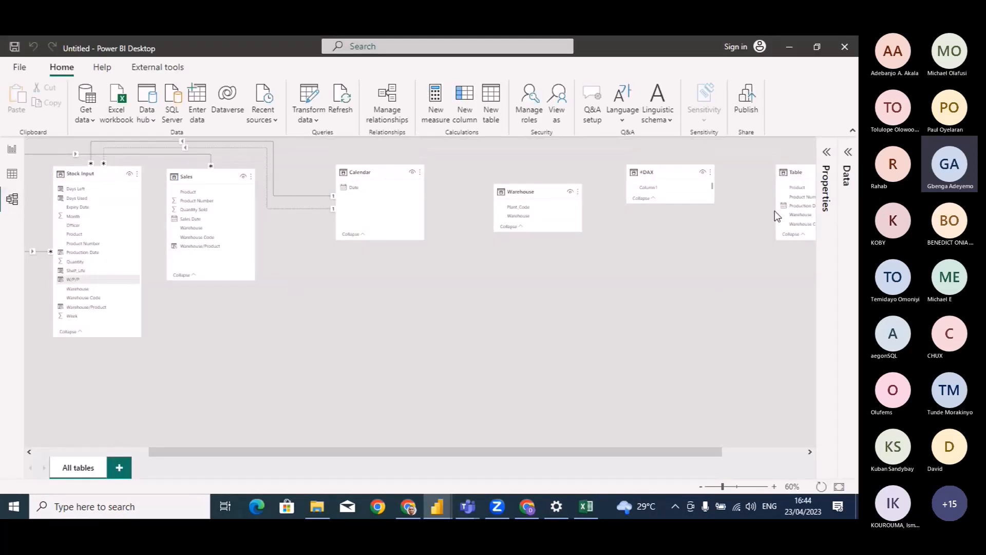
{"action": "left_click_drag", "start_coordinate": [795, 172], "coordinate": [257, 317]}
{"action": "left_click_drag", "start_coordinate": [445, 452], "coordinate": [150, 427]}
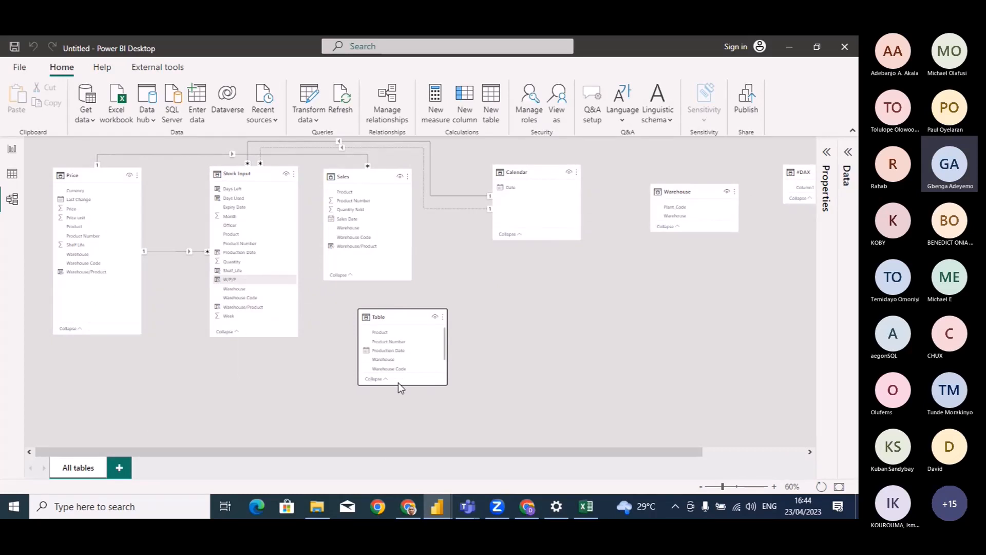
{"action": "left_click_drag", "start_coordinate": [398, 384], "coordinate": [399, 407]}
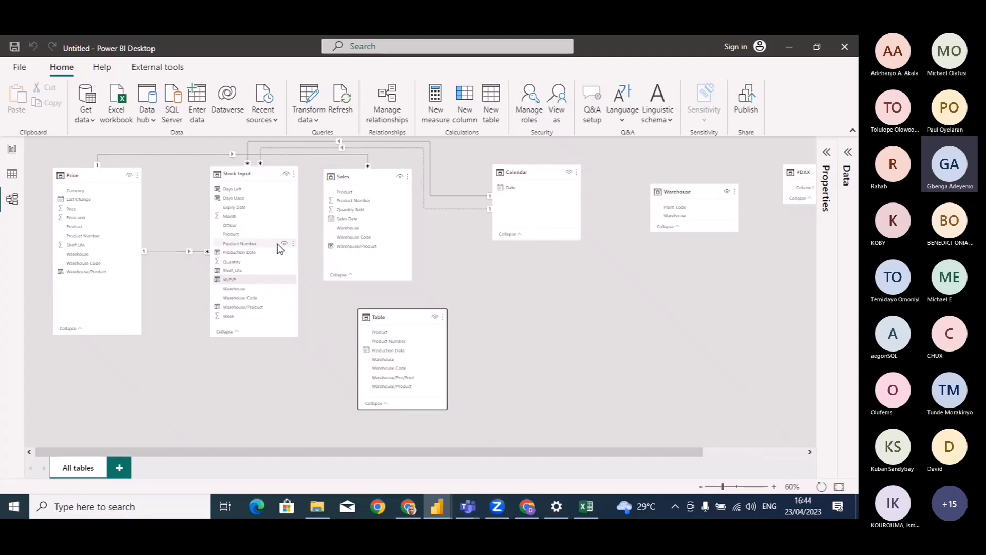
Relate the W/P/P column of Stock Input to the Warehouse/Pro/Prod column of the calculated table named Table
{"action": "left_click", "coordinate": [276, 281]}
{"action": "left_click_drag", "start_coordinate": [247, 281], "coordinate": [403, 377]}
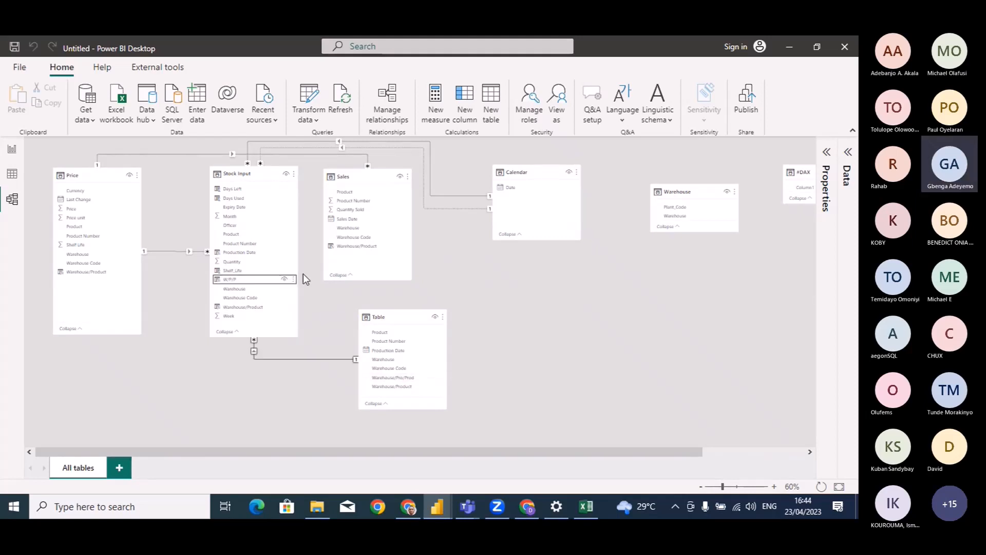
{"action": "left_click", "coordinate": [473, 285]}
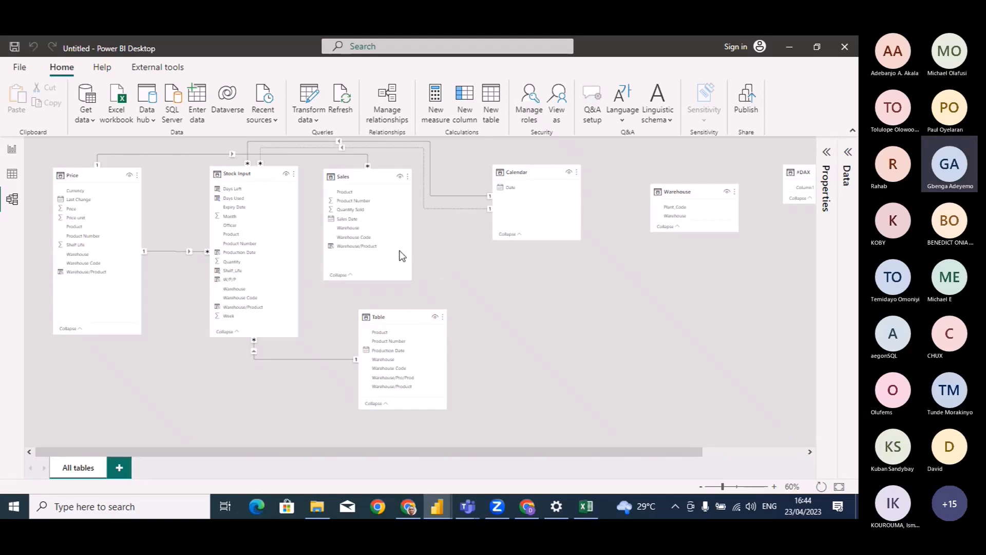
Relate Warehouse/Product in Sales to Warehouse/Product in Table as an active many-to-many relationship with cross filter direction Both
{"action": "left_click", "coordinate": [361, 245]}
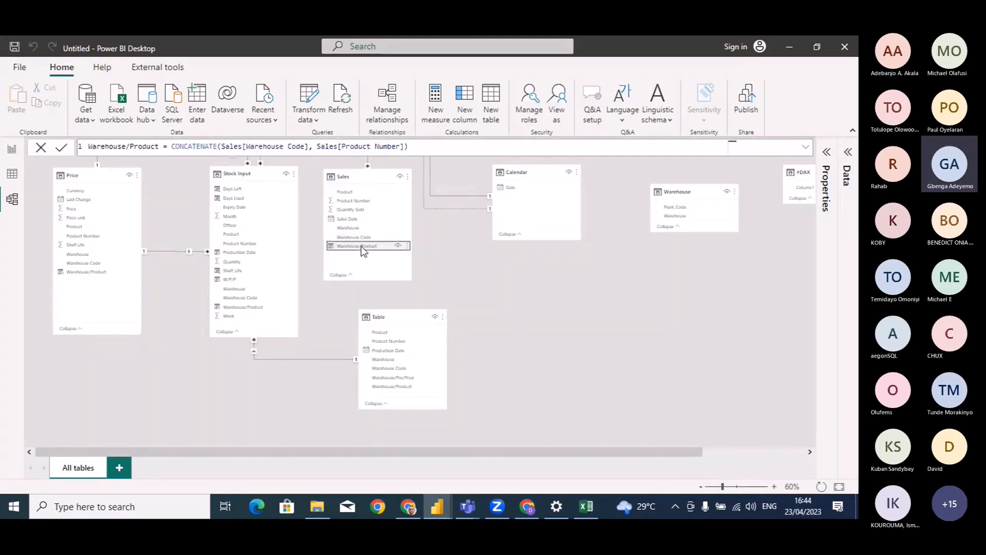
{"action": "left_click_drag", "start_coordinate": [363, 245], "coordinate": [402, 386]}
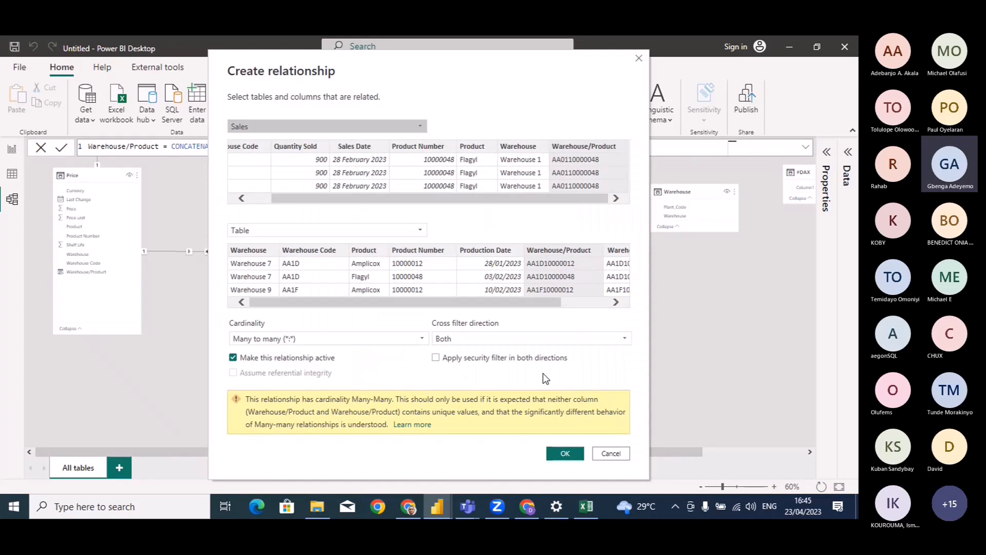
{"action": "left_click", "coordinate": [565, 453]}
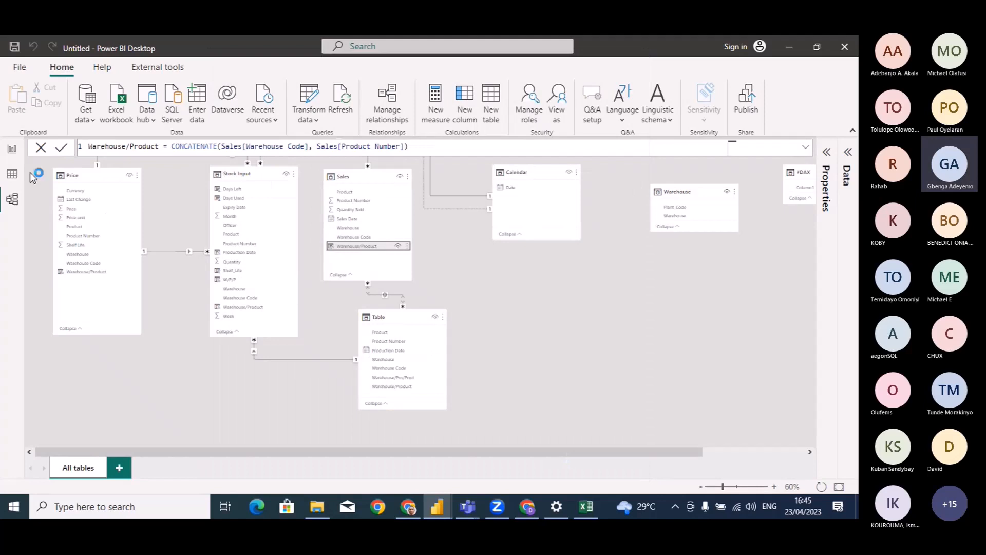
Return to the report page and examine the stock analysis table, including its Average Sales column
{"action": "left_click", "coordinate": [12, 152]}
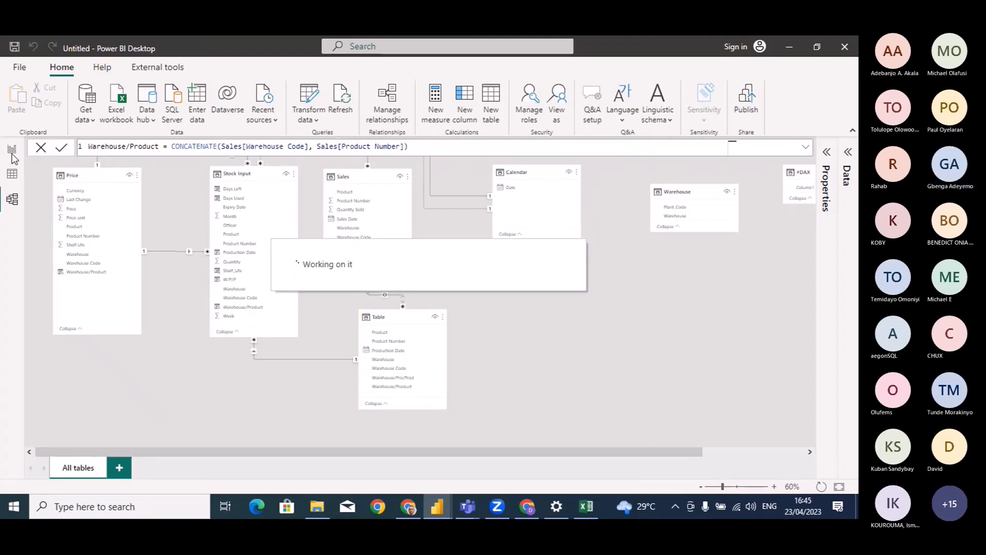
{"action": "left_click", "coordinate": [13, 154]}
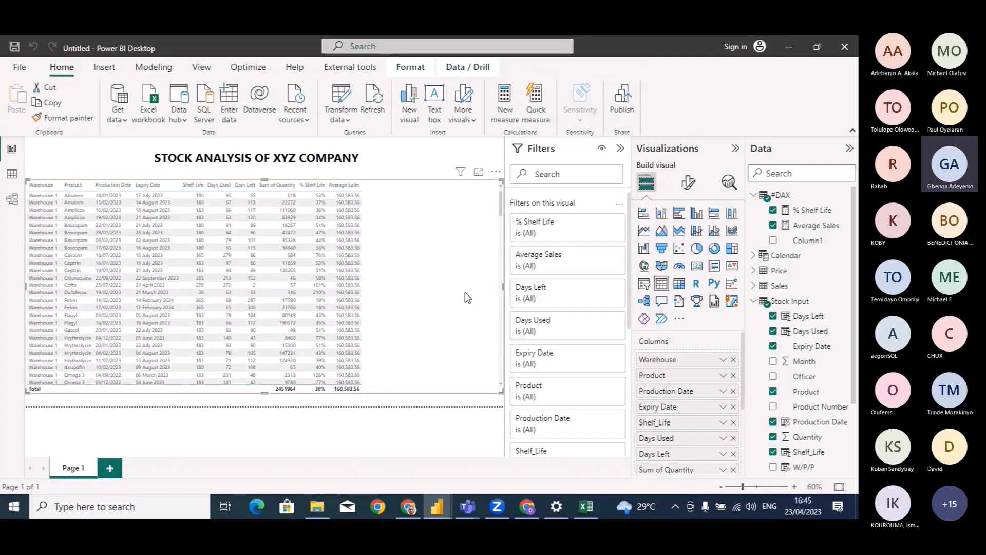
{"action": "scroll", "coordinate": [464, 292], "scroll_direction": "down", "scroll_amount": 10}
{"action": "scroll", "coordinate": [478, 347], "scroll_direction": "up", "scroll_amount": 10}
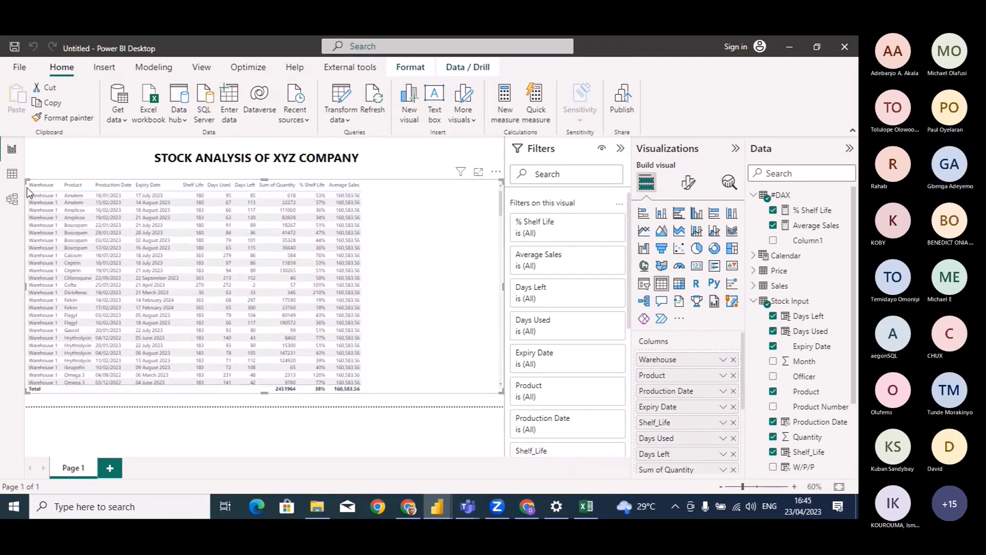
Review the key columns, cardinality and cross filter direction of the relationships from Stock Input and Sales to the calculated table named Table
{"action": "left_click", "coordinate": [12, 199]}
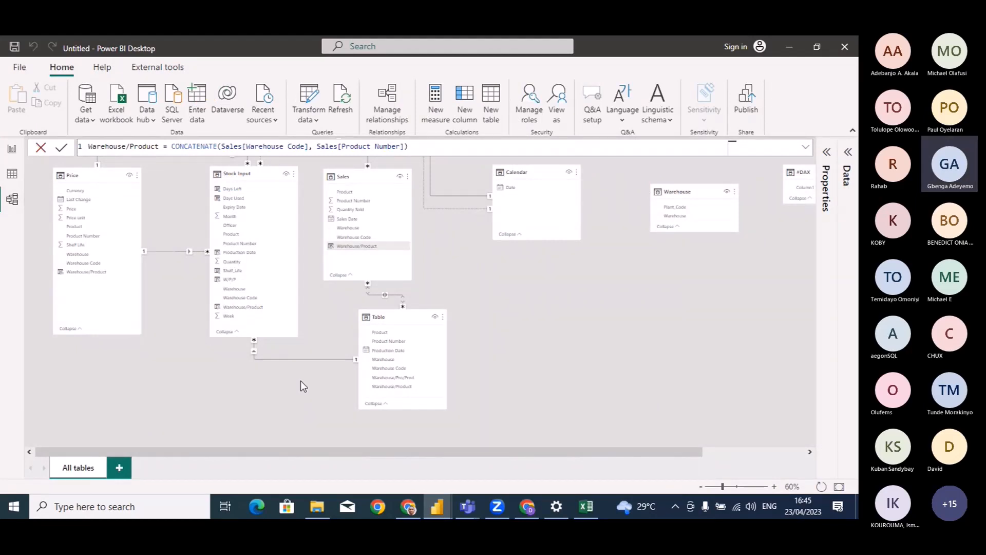
{"action": "left_click", "coordinate": [280, 356]}
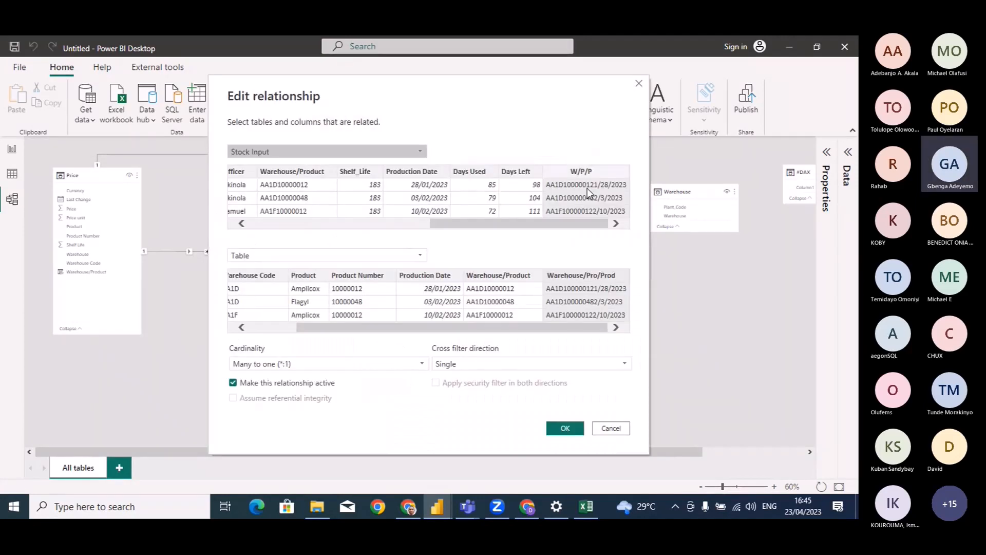
{"action": "left_click", "coordinate": [560, 428]}
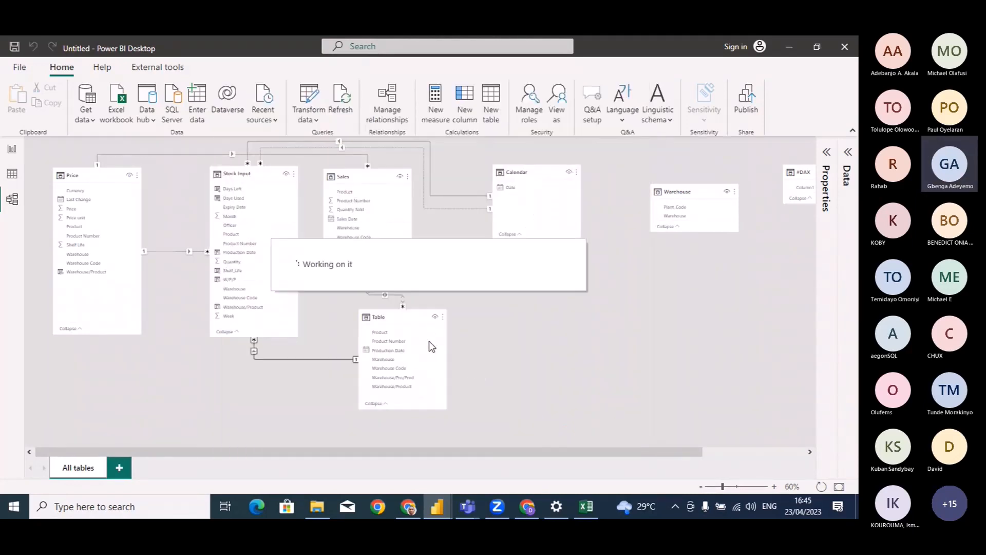
{"action": "double_click", "coordinate": [391, 297]}
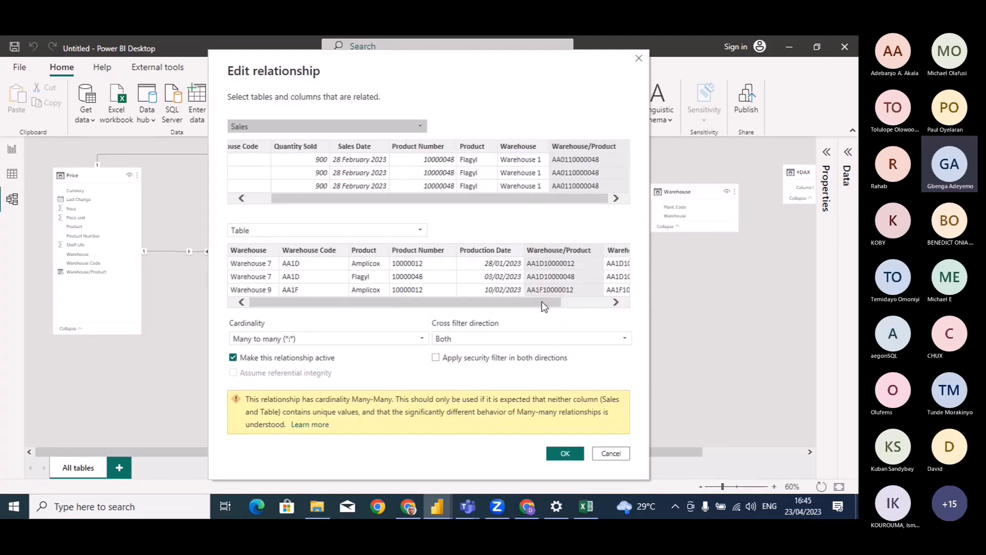
{"action": "left_click_drag", "start_coordinate": [542, 302], "coordinate": [573, 303]}
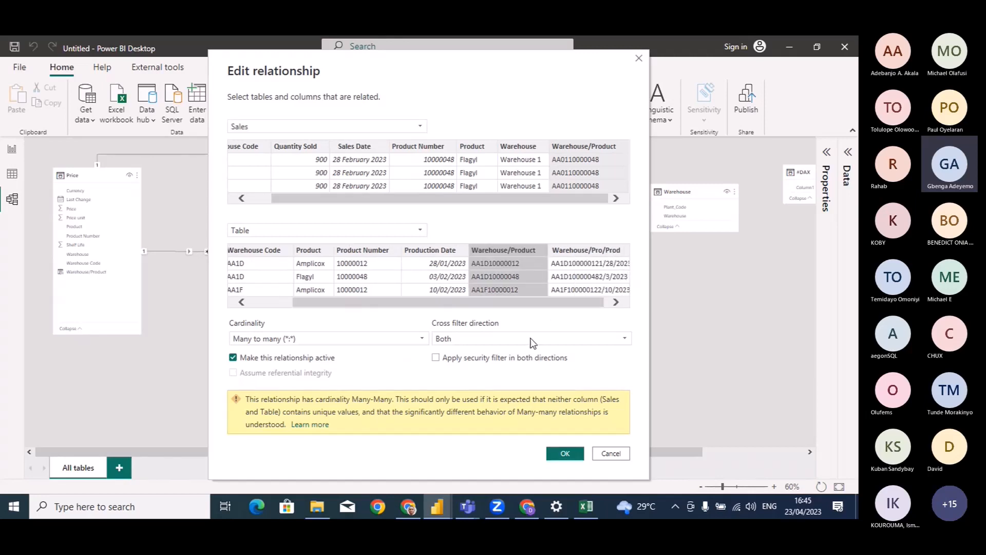
{"action": "left_click", "coordinate": [565, 453]}
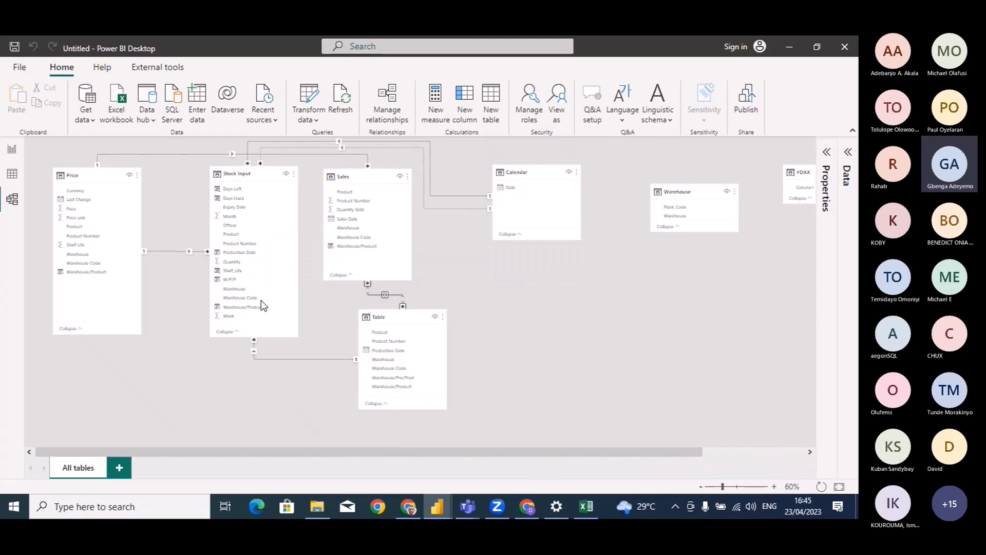
Check the calculated table's rows and formula, and look through the stock analysis table on the report page from start to end
{"action": "left_click", "coordinate": [11, 179]}
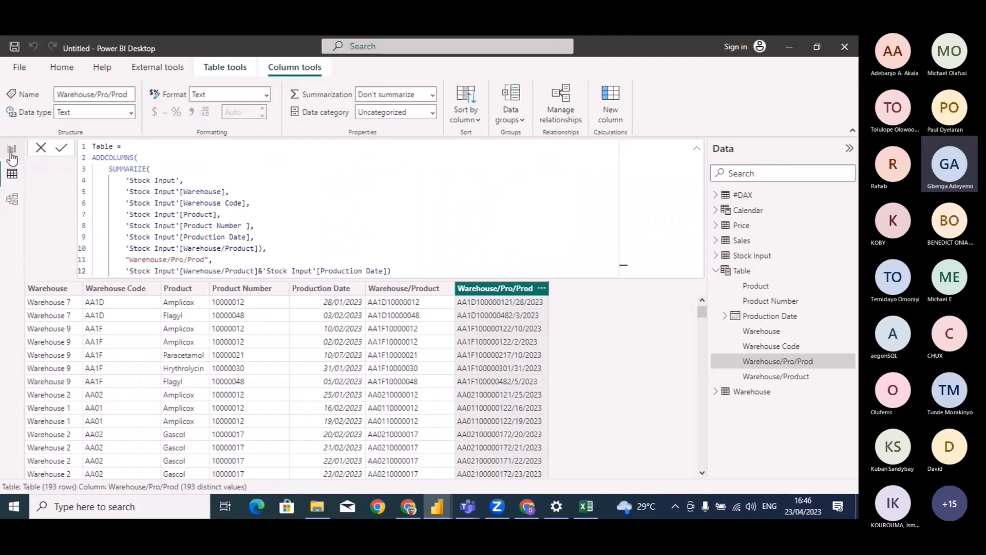
{"action": "left_click", "coordinate": [13, 152]}
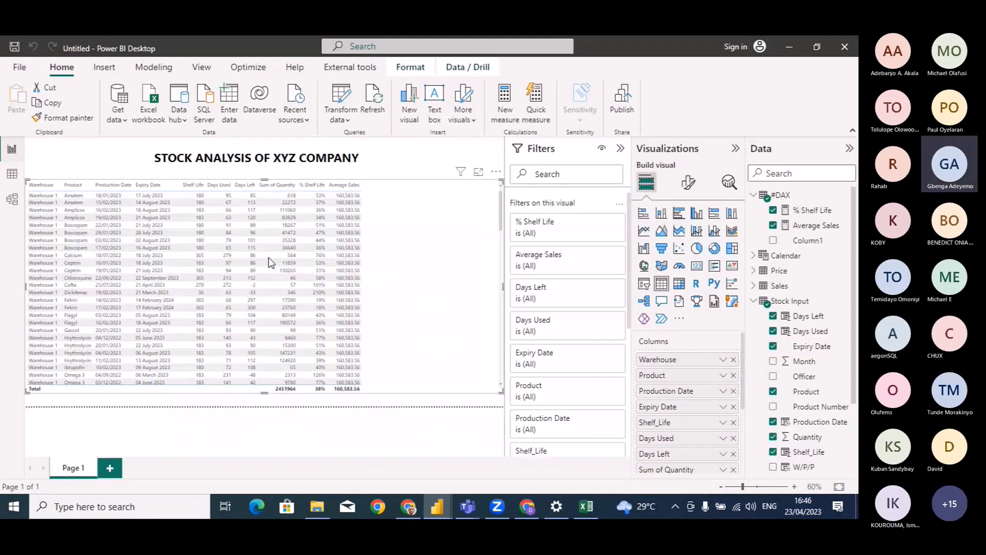
{"action": "scroll", "coordinate": [486, 330], "scroll_direction": "down", "scroll_amount": 10}
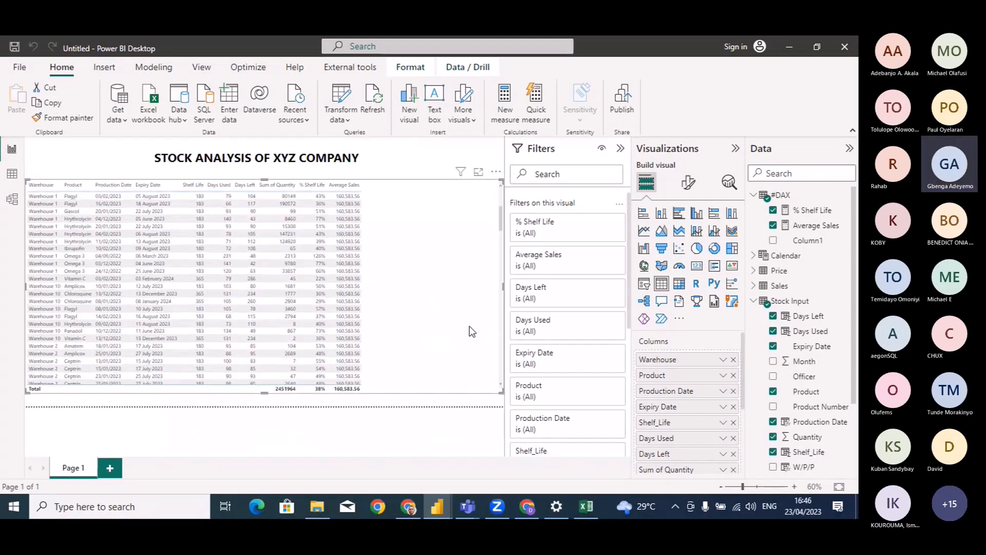
{"action": "scroll", "coordinate": [472, 331], "scroll_direction": "down", "scroll_amount": 10}
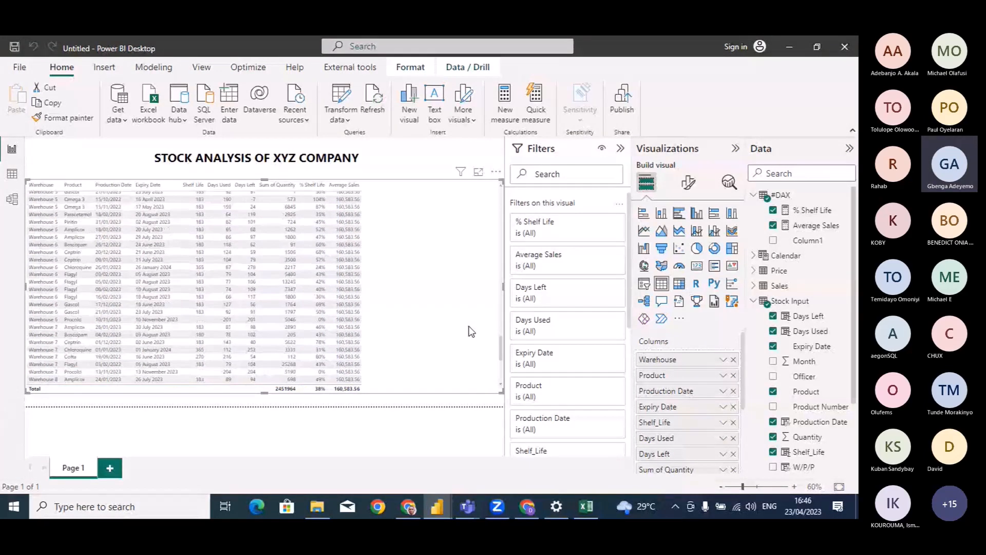
{"action": "scroll", "coordinate": [471, 331], "scroll_direction": "down", "scroll_amount": 5}
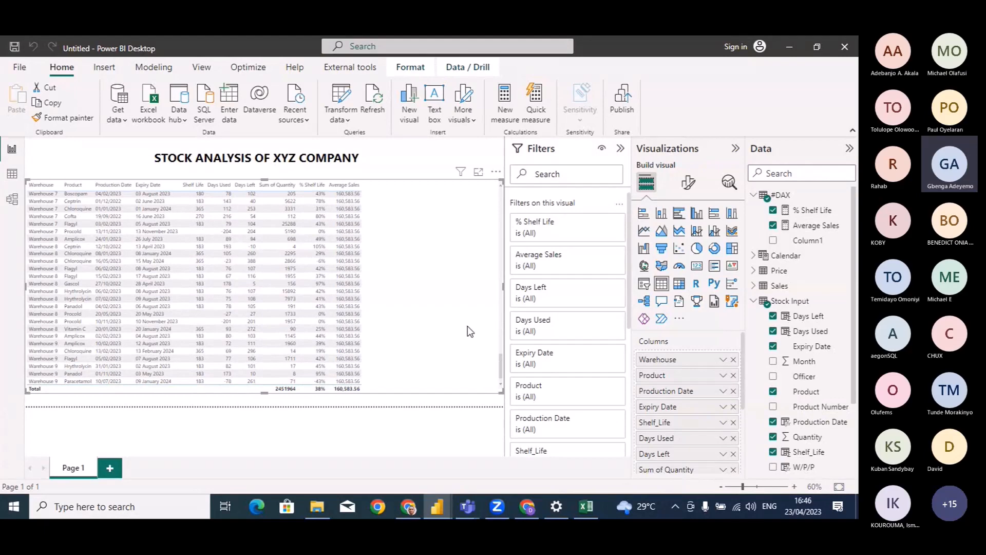
{"action": "scroll", "coordinate": [468, 326], "scroll_direction": "up", "scroll_amount": 20}
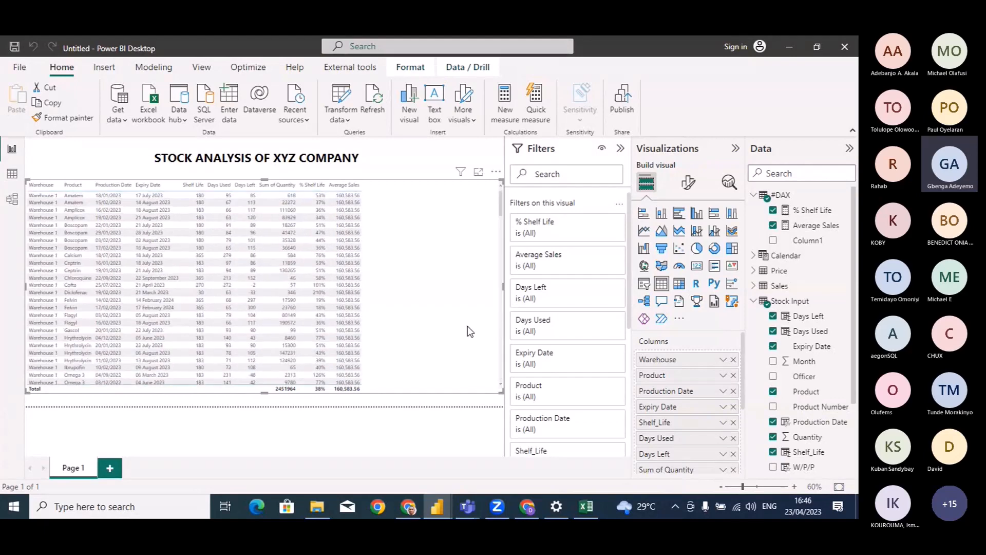
Open the Average Sales measure in #DAX and clear its DIVIDE expression, keeping only the measure name line
{"action": "left_click", "coordinate": [818, 226]}
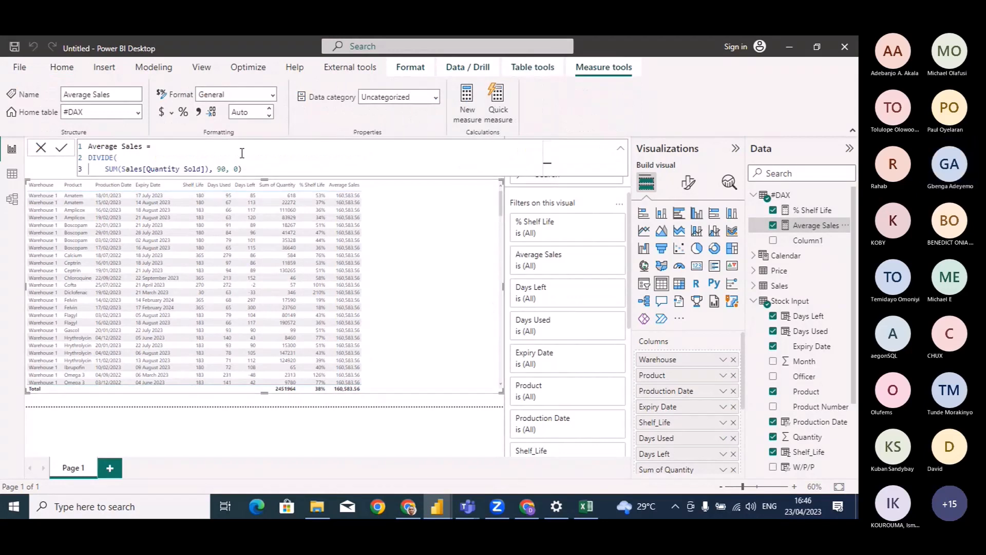
{"action": "left_click", "coordinate": [251, 168]}
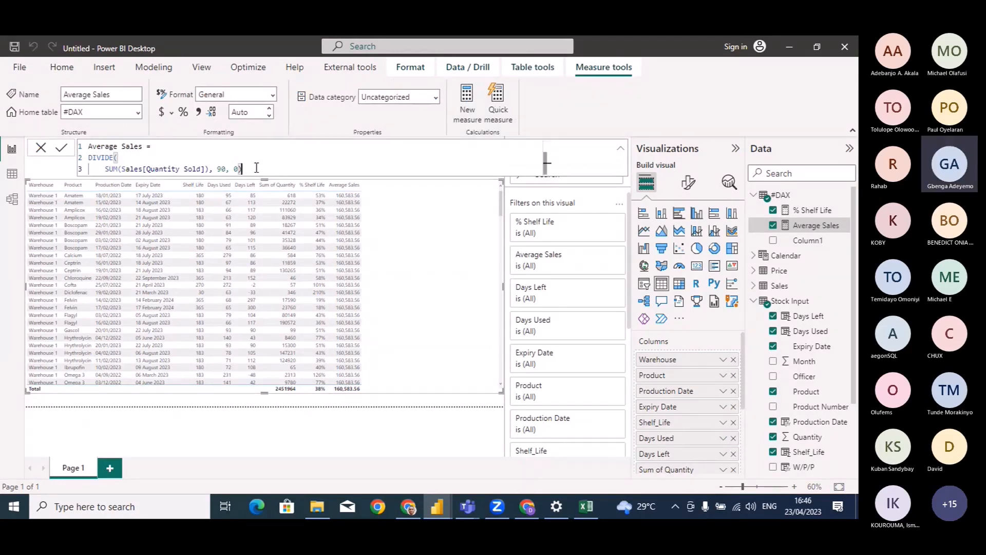
{"action": "key", "text": "BackSpace"}
{"action": "key", "text": "BackSpace"}
{"action": "key", "text": "BackSpace"}
{"action": "key", "text": "BackSpace"}
{"action": "key", "text": "BackSpace"}
{"action": "key", "text": "BackSpace"}
{"action": "key", "text": "BackSpace"}
{"action": "key", "text": "BackSpace"}
{"action": "key", "text": "BackSpace"}
{"action": "key", "text": "BackSpace"}
{"action": "key", "text": "BackSpace"}
{"action": "key", "text": "BackSpace"}
{"action": "key", "text": "BackSpace"}
{"action": "key", "text": "BackSpace"}
{"action": "key", "text": "BackSpace"}
{"action": "key", "text": "BackSpace"}
{"action": "key", "text": "BackSpace"}
{"action": "key", "text": "BackSpace"}
{"action": "key", "text": "BackSpace"}
{"action": "key", "text": "BackSpace"}
{"action": "key", "text": "BackSpace"}
{"action": "key", "text": "BackSpace"}
{"action": "key", "text": "BackSpace"}
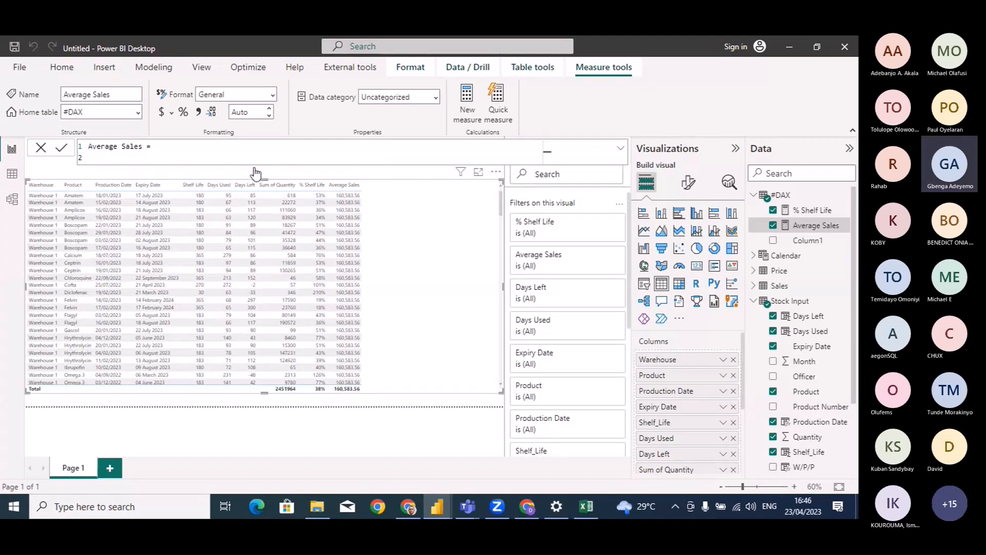
Define a variable AA in the Average Sales measure as SUM(Sales[Quantity Sold])
{"action": "type", "text": "VAR "}
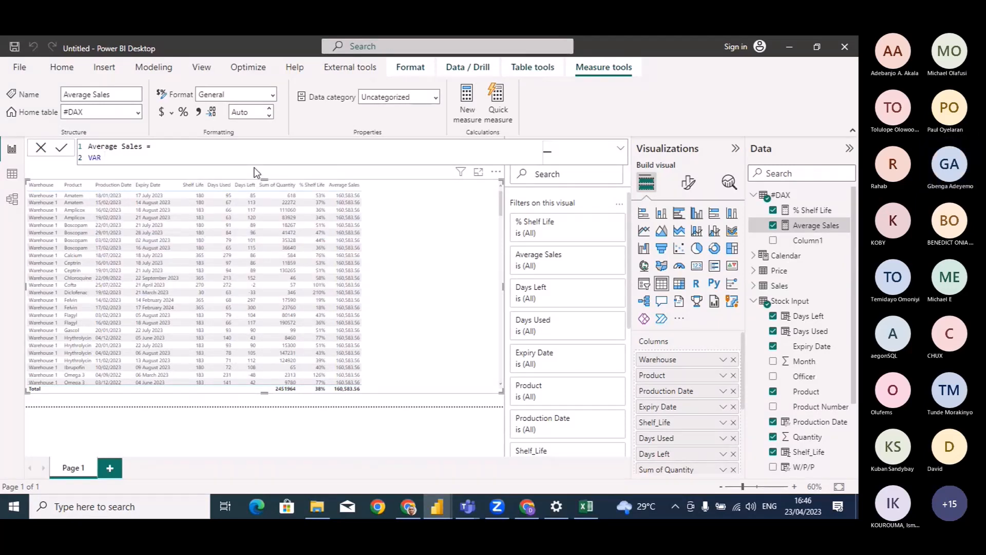
{"action": "type", "text": "AA ="}
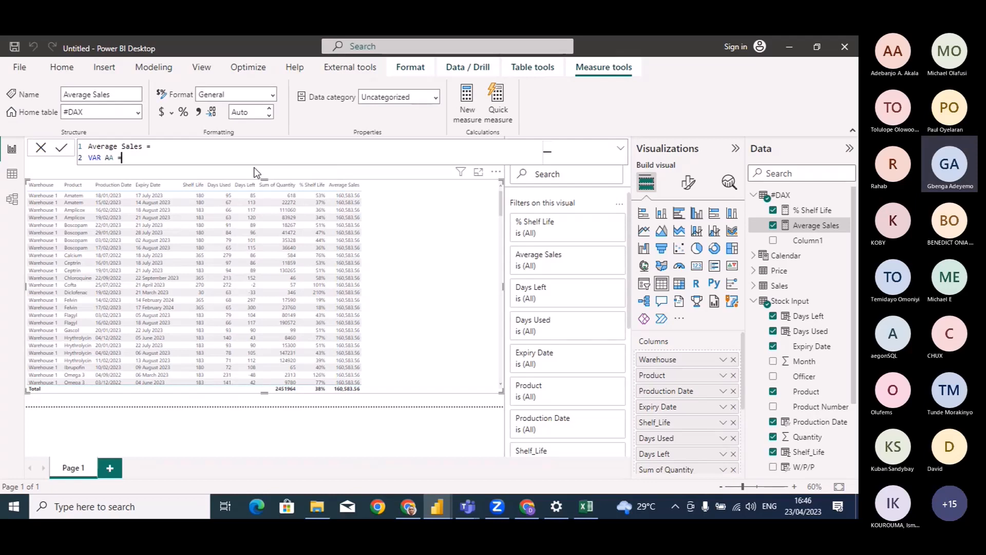
{"action": "type", "text": " S"}
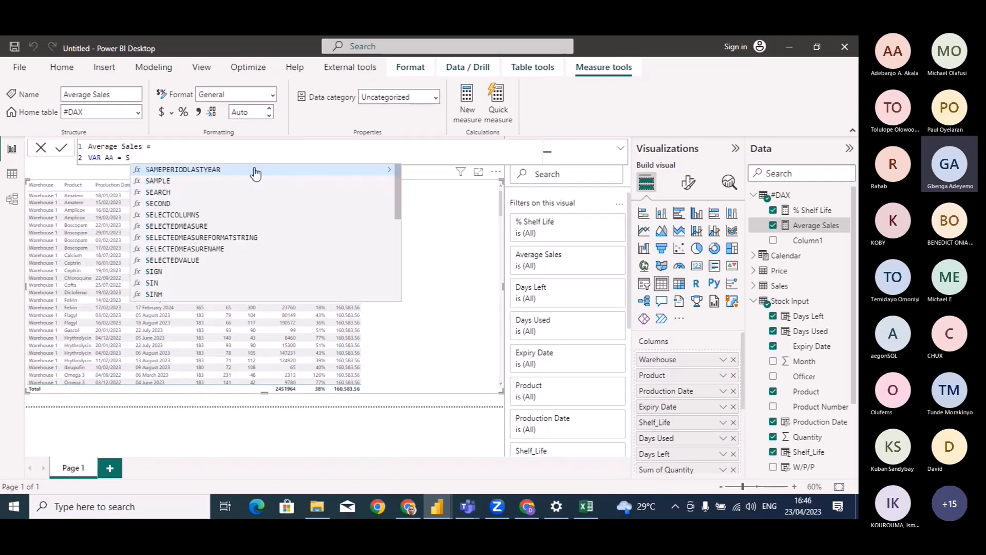
{"action": "type", "text": "UM("}
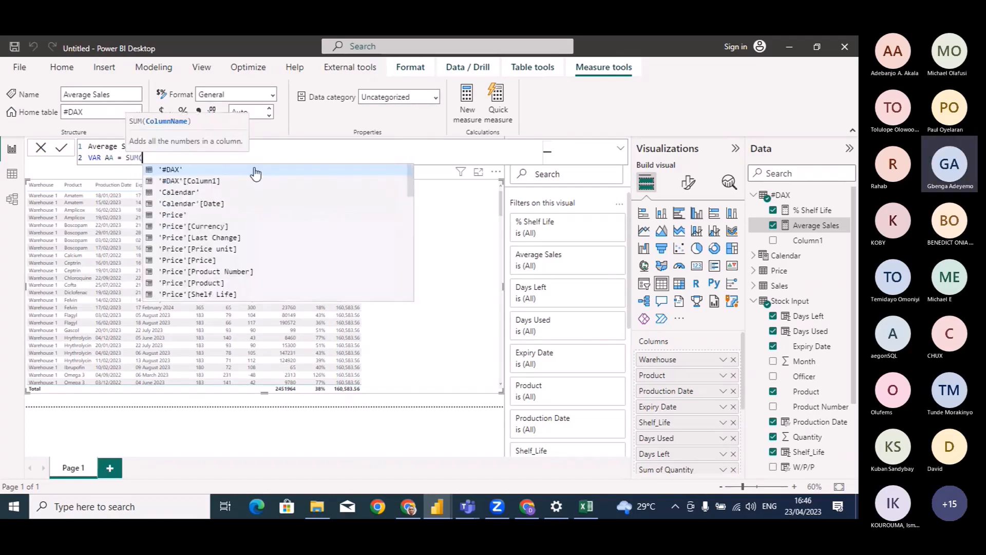
{"action": "type", "text": "qua"}
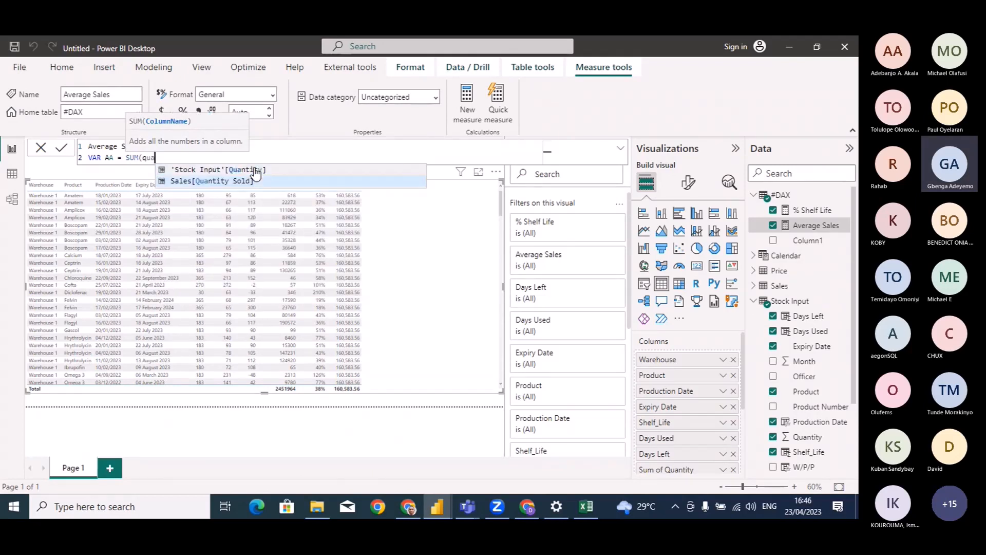
{"action": "type", "text": "ntit"}
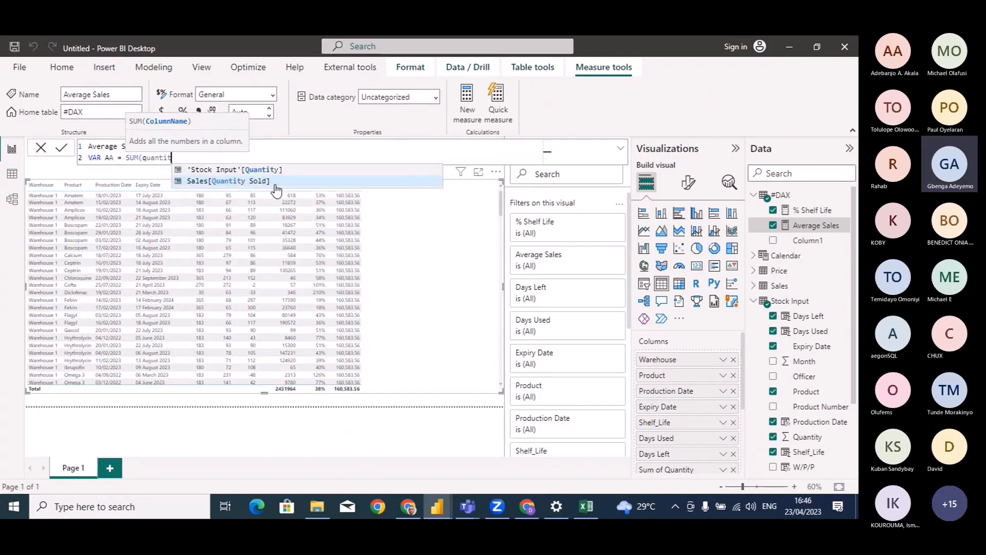
{"action": "left_click", "coordinate": [257, 181]}
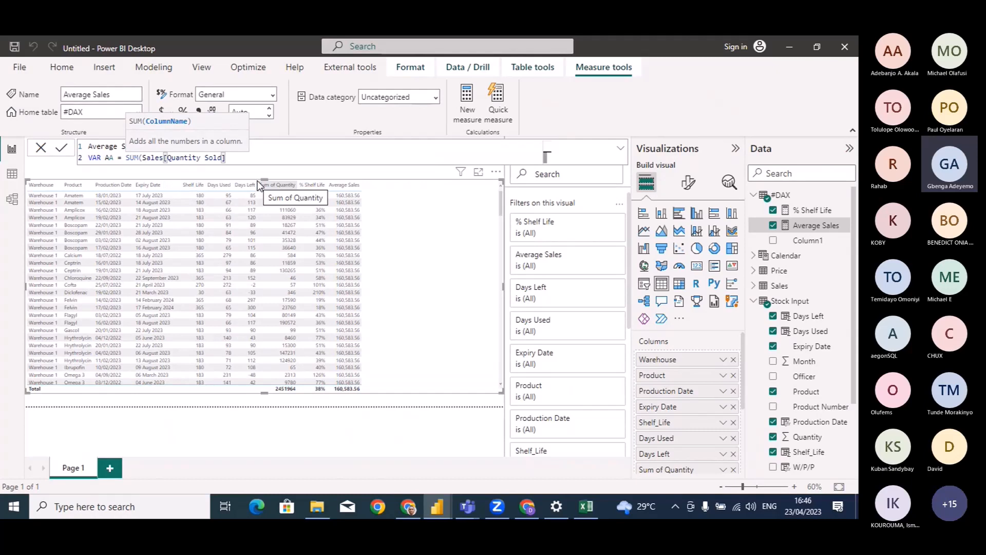
{"action": "type", "text": ")"}
{"action": "key", "text": "Return"}
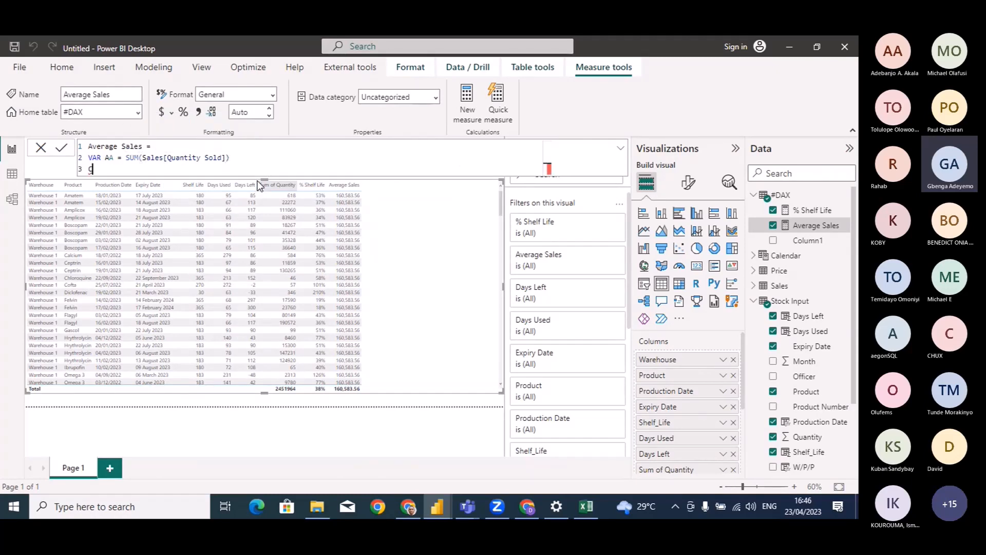
Add a second variable BB = 90 to the Average Sales measure on its own line
{"action": "type", "text": "VAR BB "}
{"action": "type", "text": "= 9"}
{"action": "type", "text": "0"}
{"action": "key", "text": "BackSpace"}
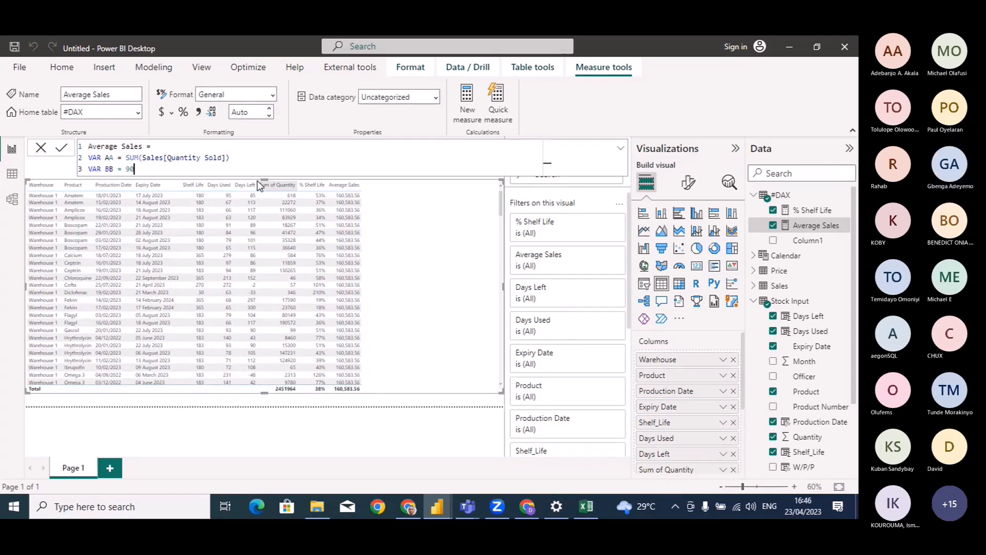
{"action": "type", "text": "90"}
{"action": "key", "text": "shift+Return"}
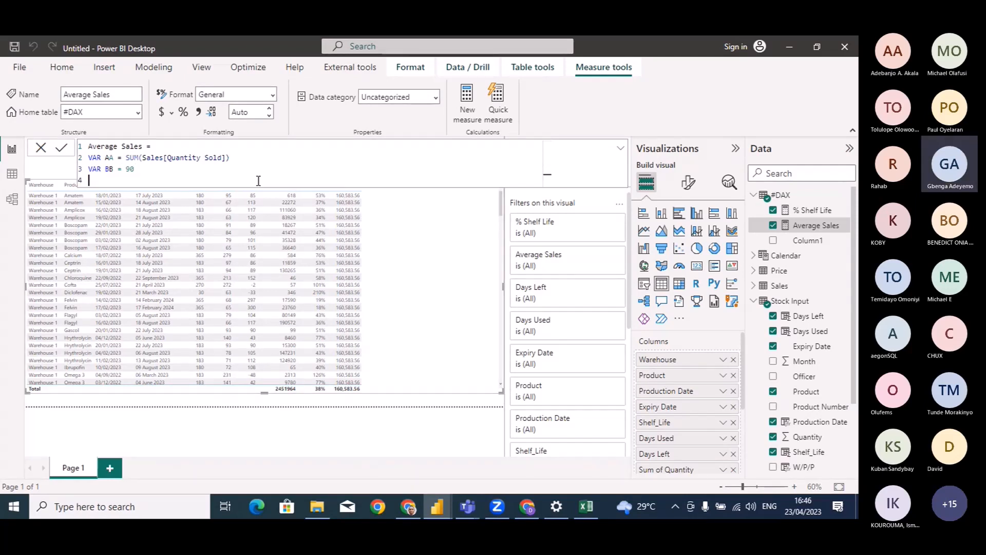
Complete the Average Sales measure with a return line giving DIVIDE(AA, BB, 0), and close the formula editor
{"action": "type", "text": "return"}
{"action": "key", "text": "shift+Return"}
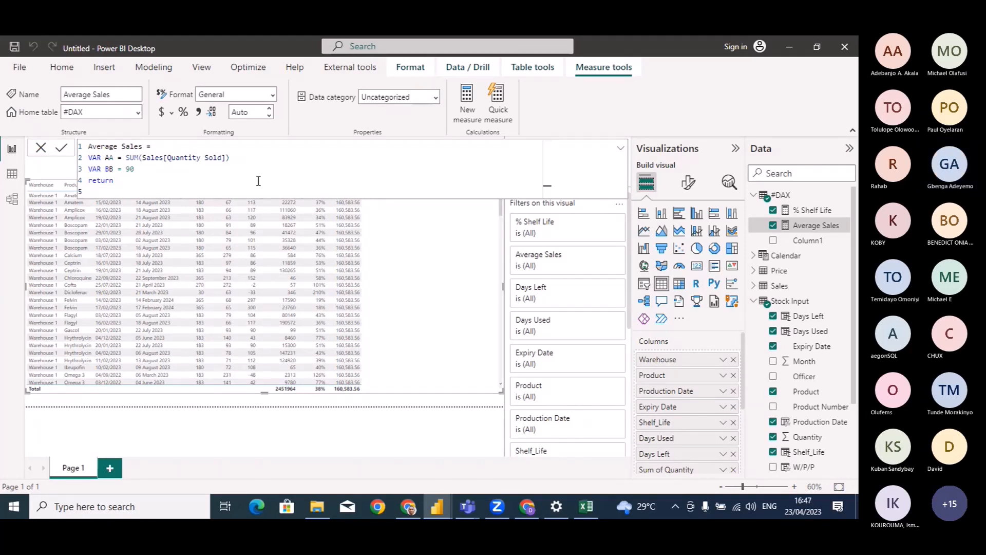
{"action": "type", "text": "Divide("}
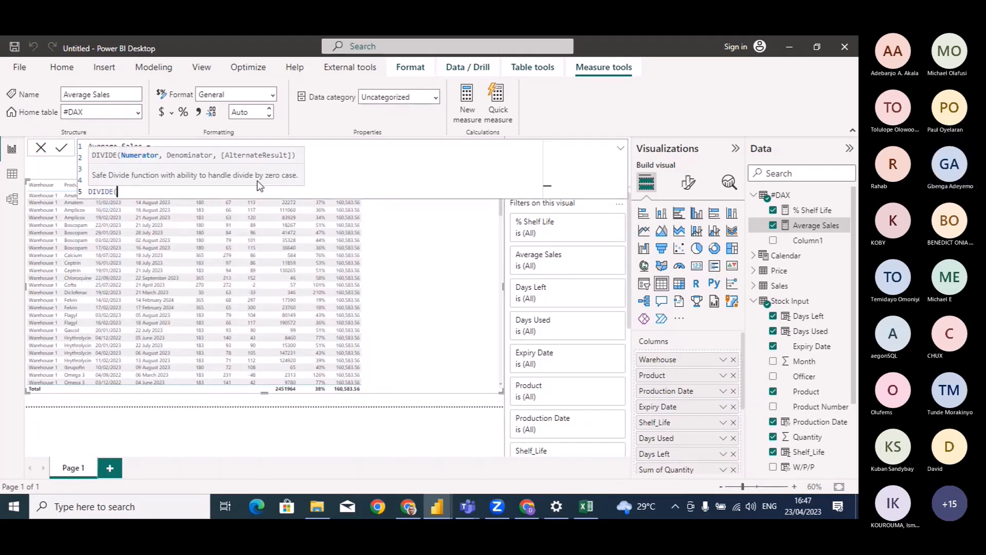
{"action": "type", "text": "aa"}
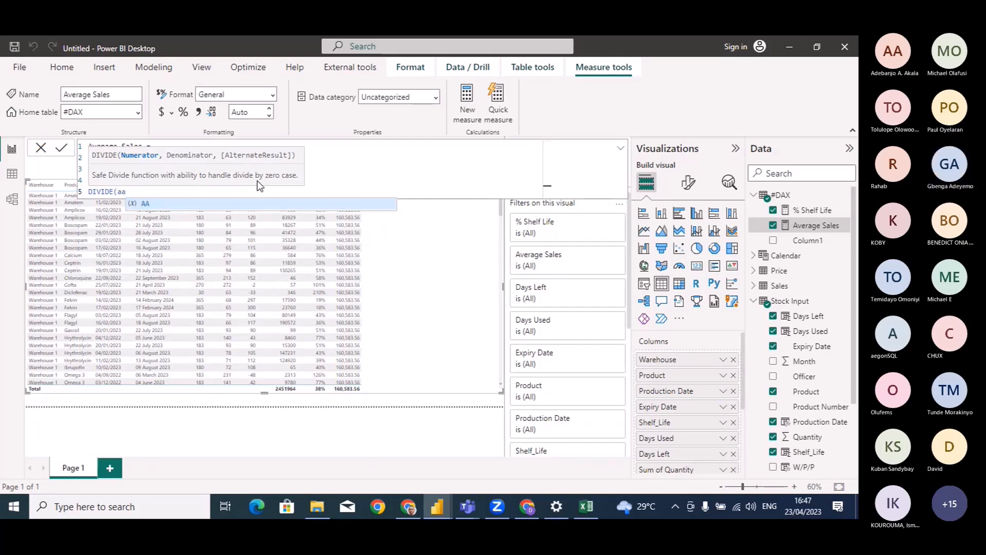
{"action": "key", "text": "Tab"}
{"action": "type", "text": ", BB, 0)"}
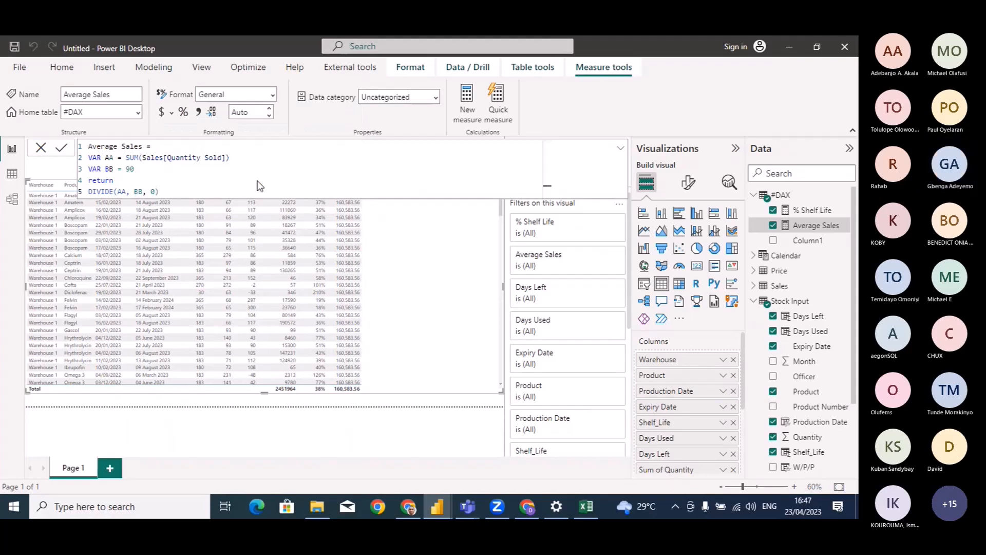
{"action": "key", "text": "Return"}
{"action": "left_click", "coordinate": [41, 148]}
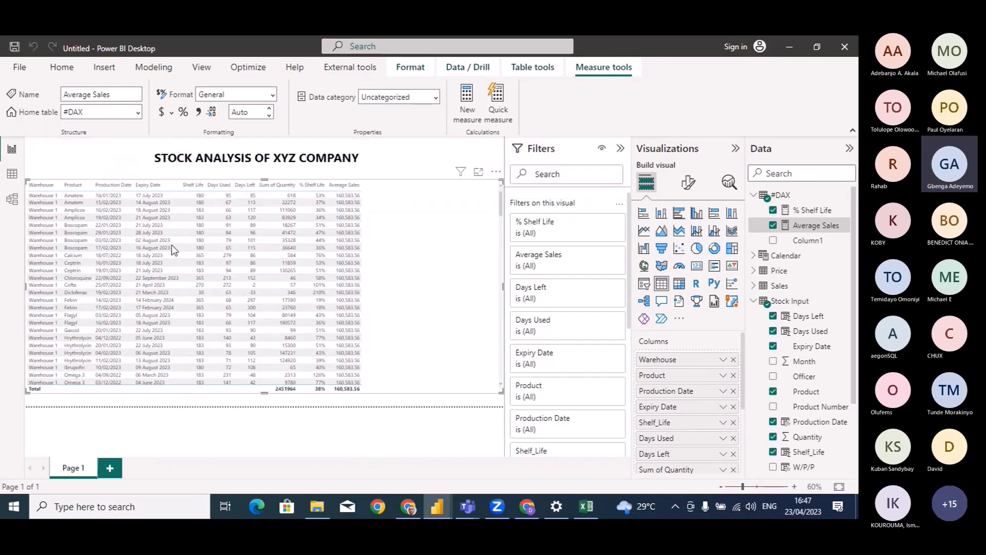
Delete the relationship between Price and Stock Input in the diagram, and return to the report page
{"action": "left_click", "coordinate": [12, 184]}
{"action": "left_click", "coordinate": [7, 200]}
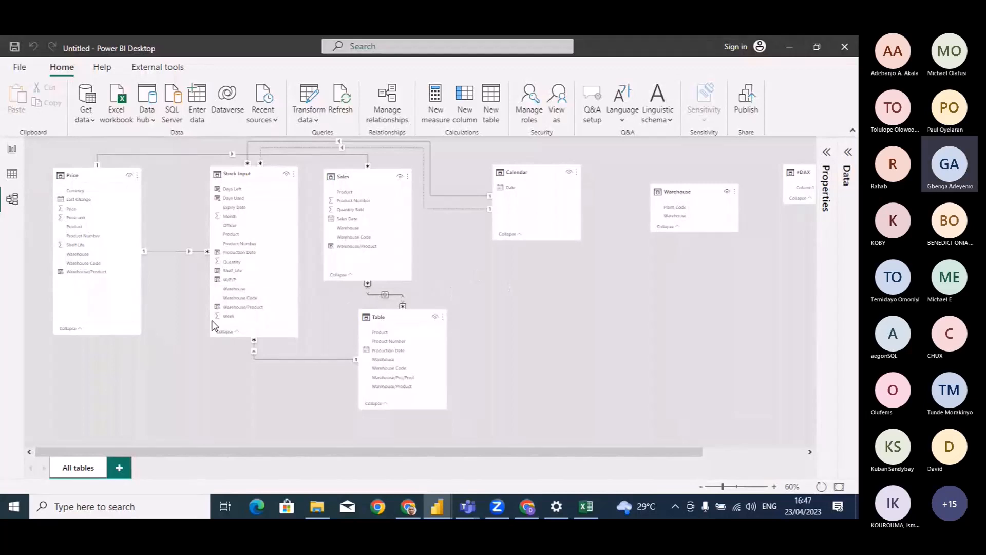
{"action": "right_click", "coordinate": [171, 251]}
{"action": "left_click", "coordinate": [187, 261]}
{"action": "left_click", "coordinate": [501, 274]}
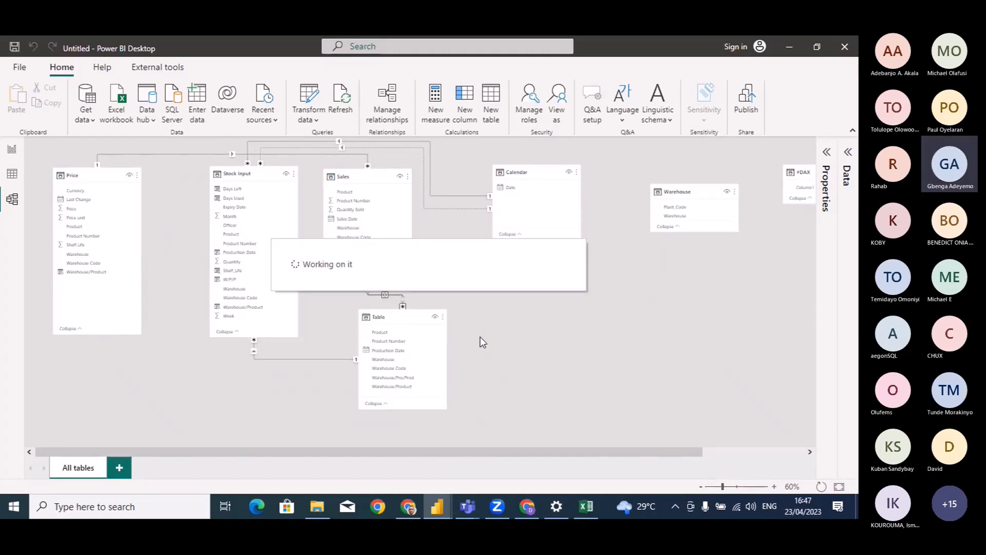
{"action": "left_click", "coordinate": [12, 150]}
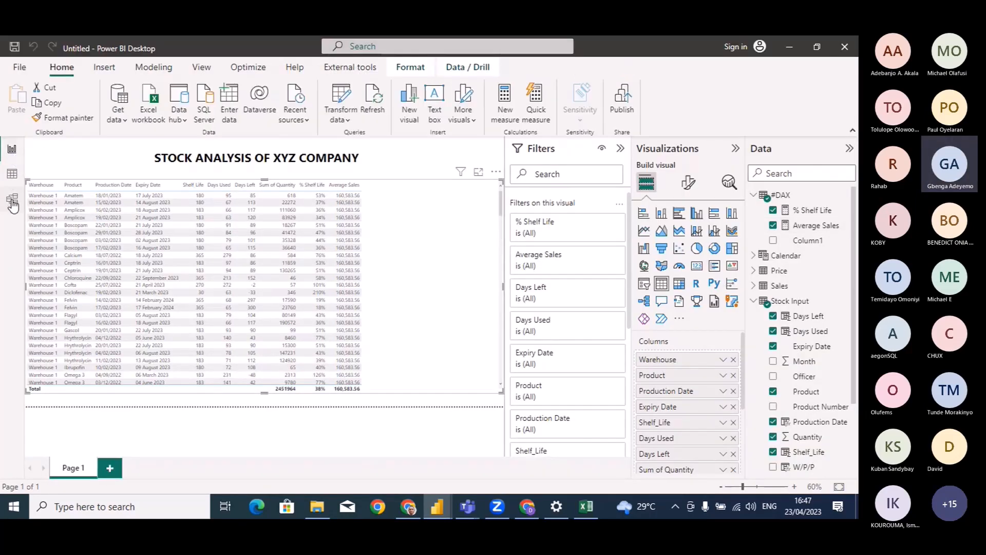
In the finished Stock Analysis file, examine the Average Sales measure's formula and the relationships in the model diagram
{"action": "left_click", "coordinate": [12, 201]}
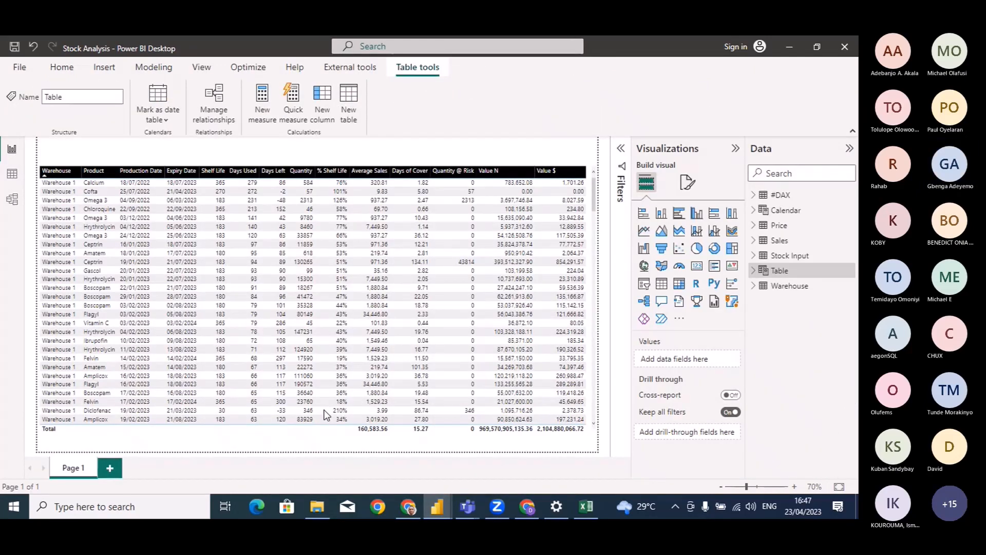
{"action": "left_click", "coordinate": [768, 198]}
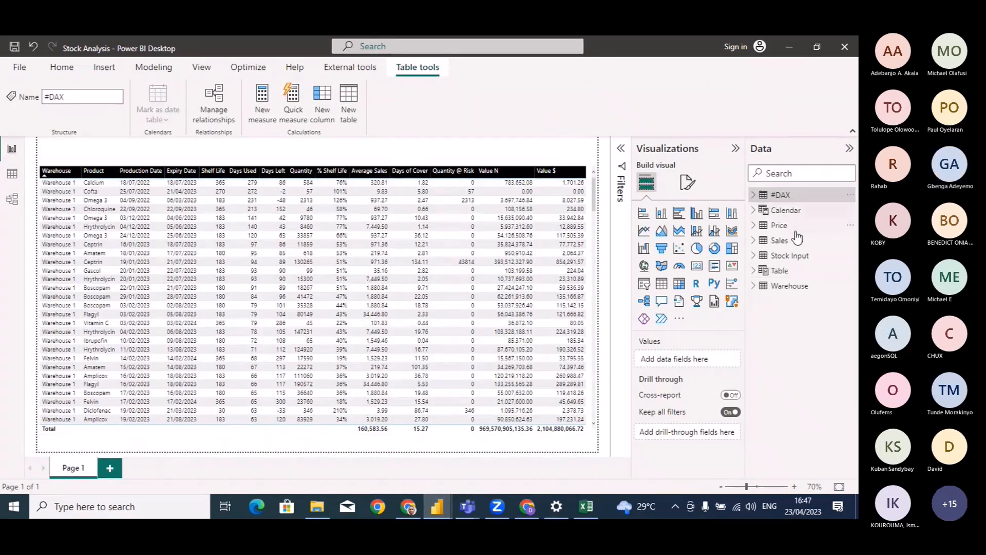
{"action": "left_click", "coordinate": [768, 196]}
{"action": "left_click", "coordinate": [816, 227]}
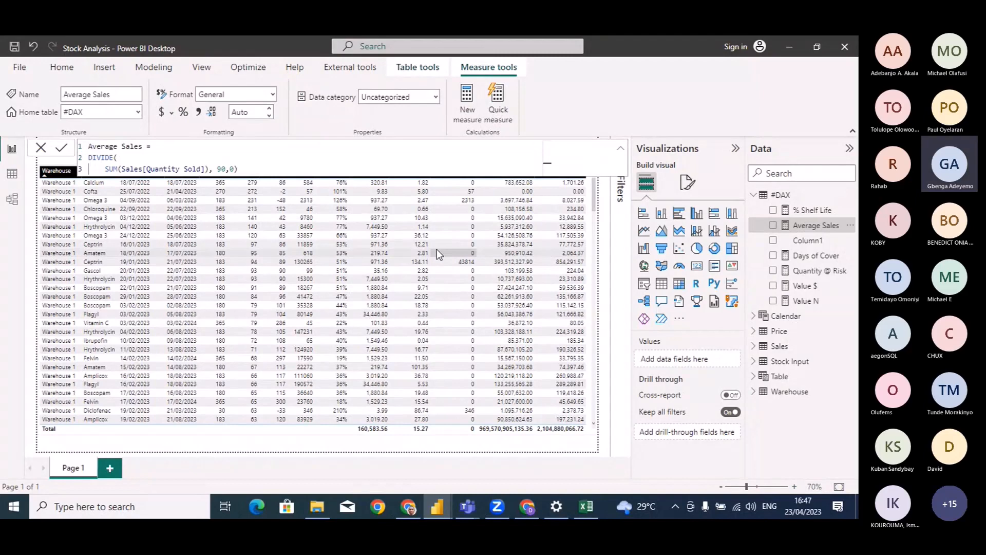
{"action": "left_click", "coordinate": [41, 150]}
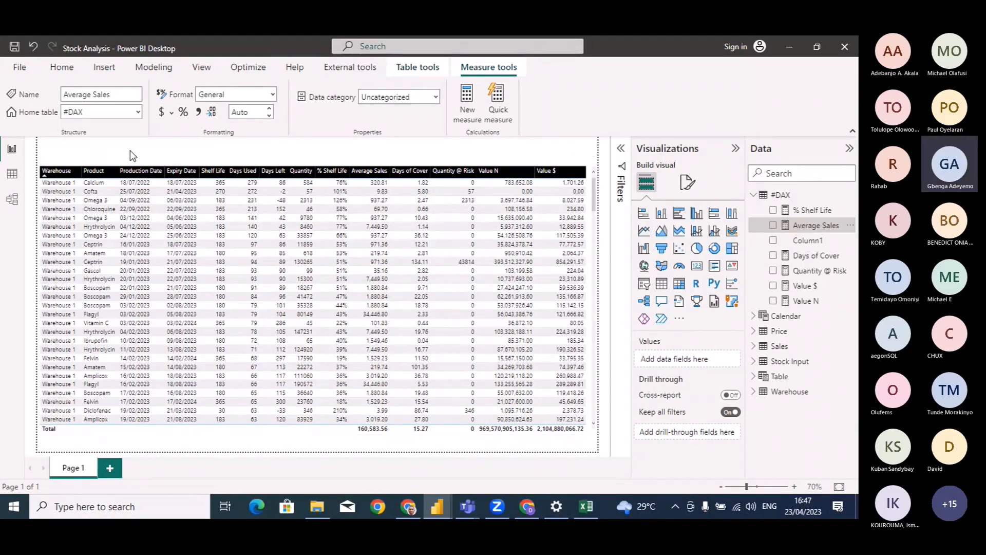
{"action": "left_click", "coordinate": [12, 201]}
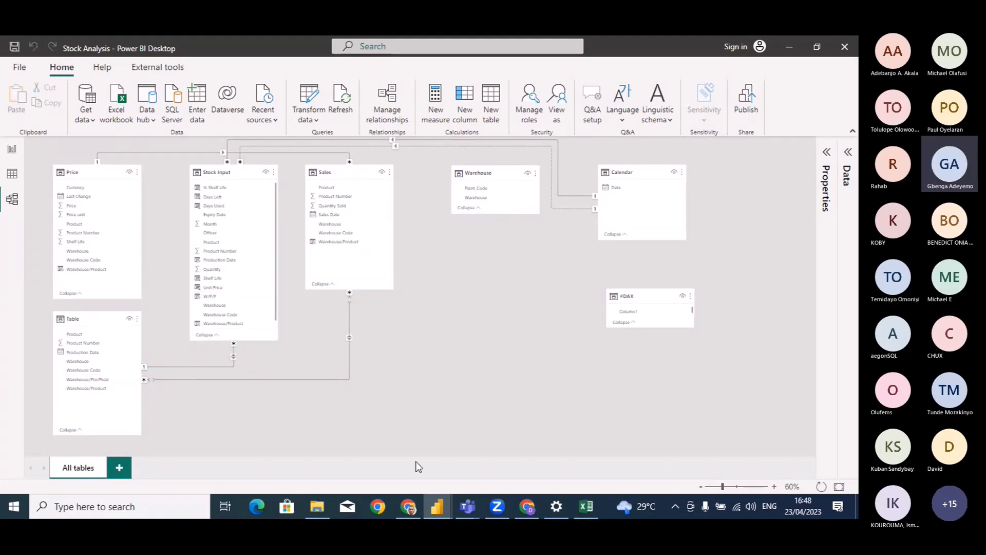
Switch back to the Untitled file's diagram and set the cross filter direction of the Stock Input–Table relationship to Both
{"action": "left_click", "coordinate": [517, 459]}
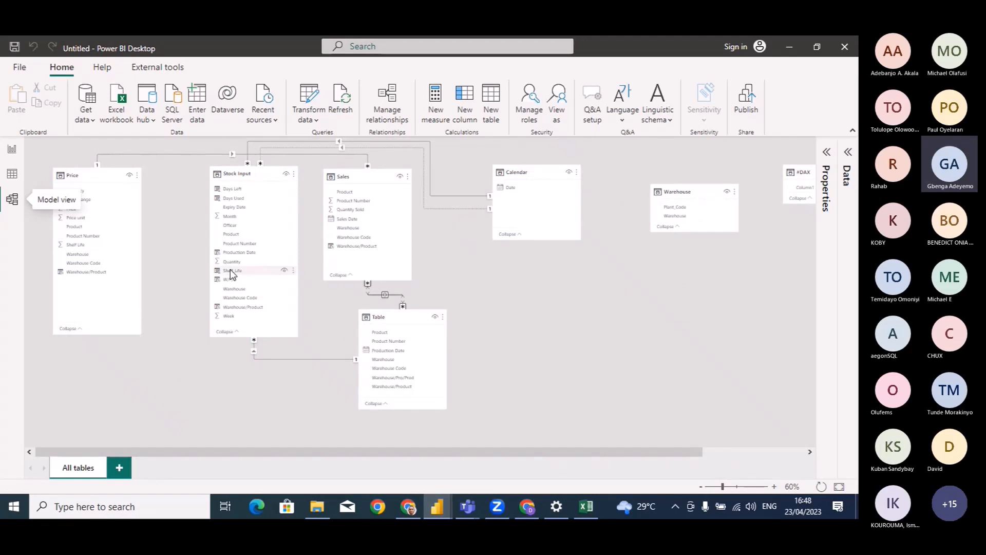
{"action": "right_click", "coordinate": [275, 363]}
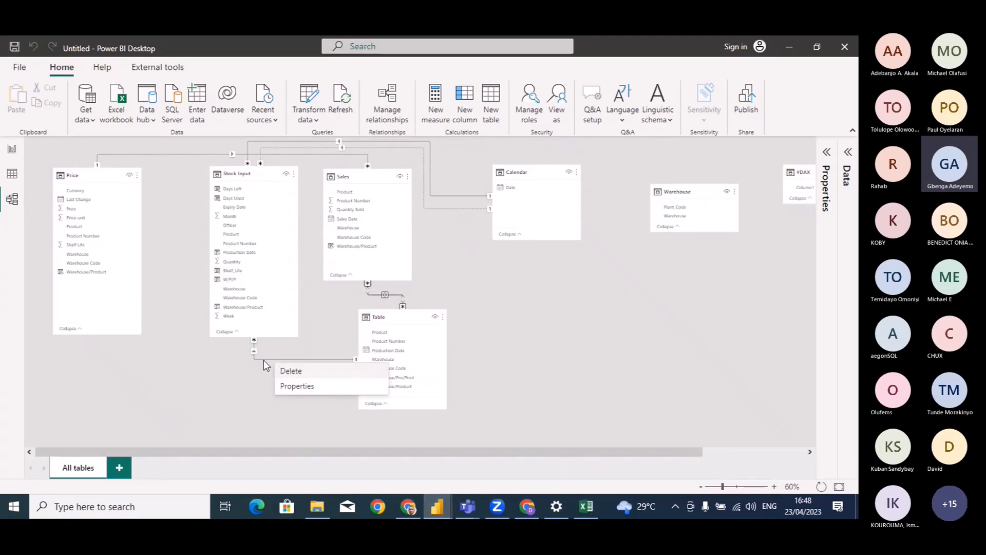
{"action": "key", "text": "Escape"}
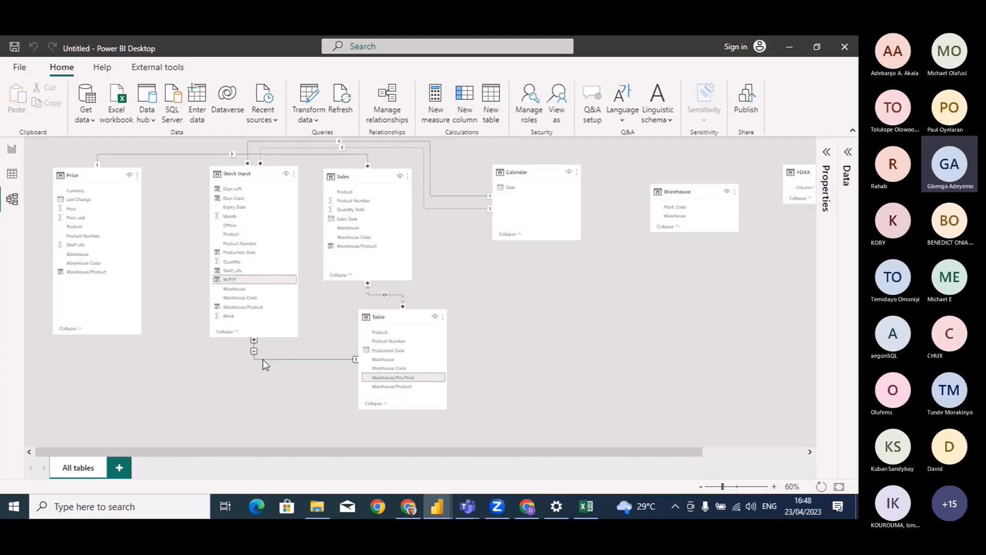
{"action": "double_click", "coordinate": [263, 359]}
{"action": "left_click", "coordinate": [475, 364]}
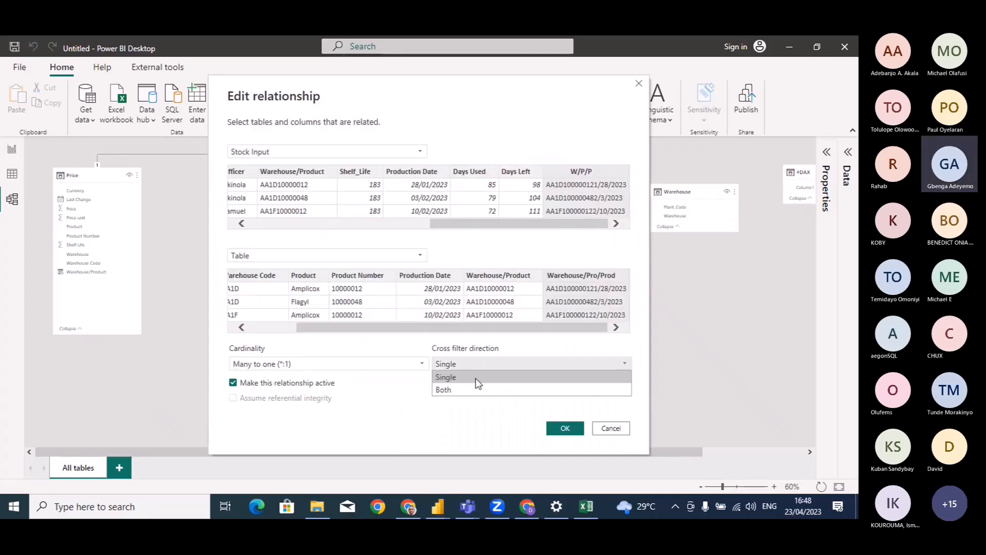
{"action": "left_click", "coordinate": [464, 388]}
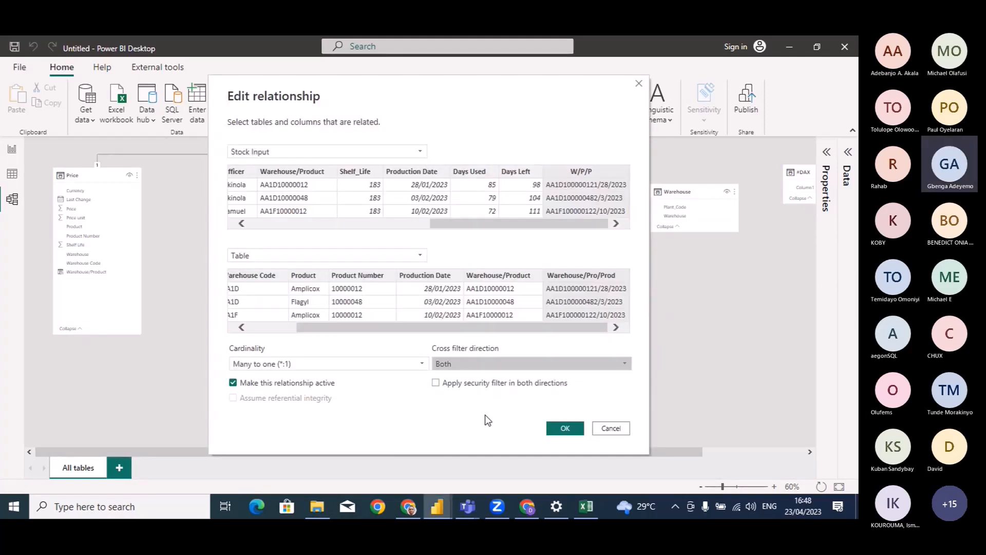
{"action": "left_click", "coordinate": [565, 428]}
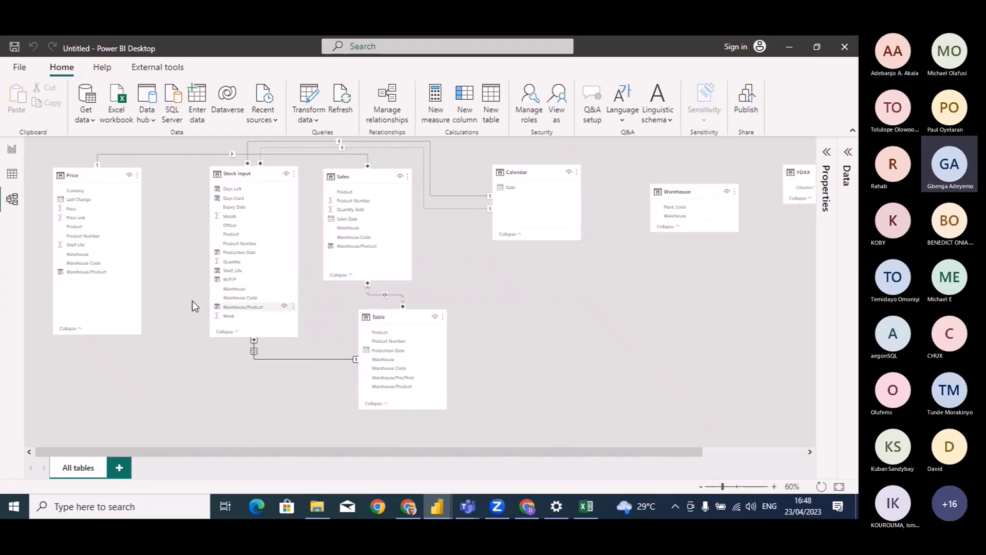
Return to the report page and review the Average Sales values throughout the stock table
{"action": "left_click", "coordinate": [10, 154]}
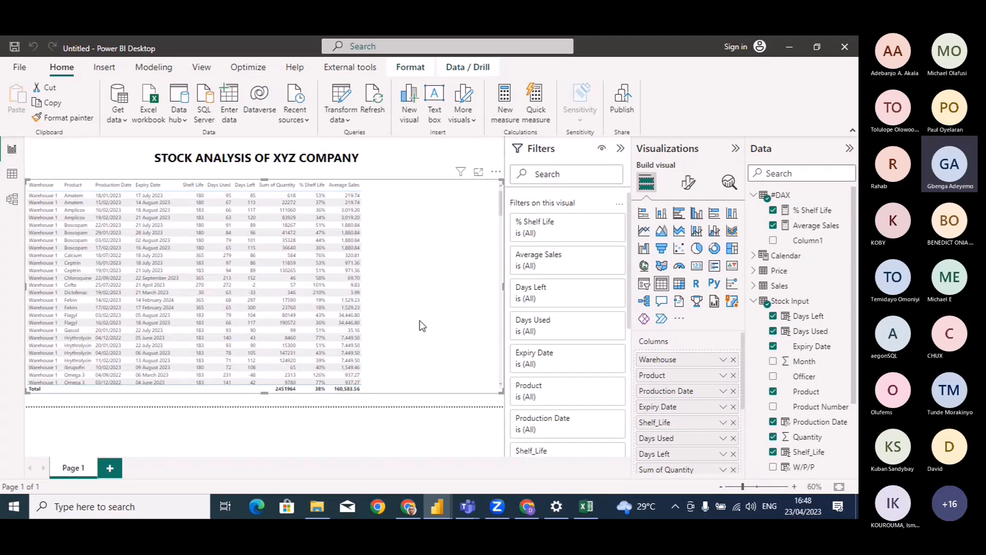
{"action": "scroll", "coordinate": [420, 321], "scroll_direction": "down", "scroll_amount": 10}
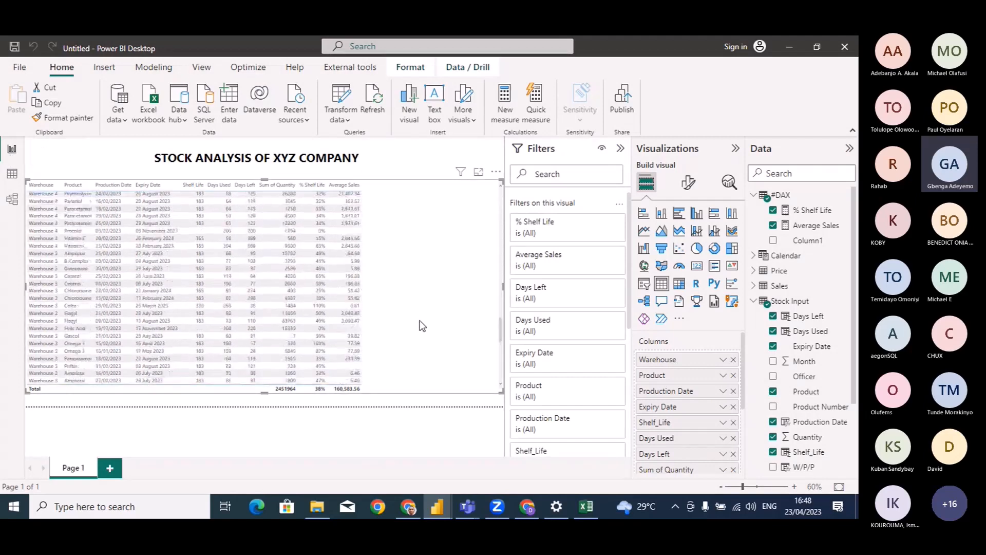
{"action": "scroll", "coordinate": [421, 321], "scroll_direction": "up", "scroll_amount": 10}
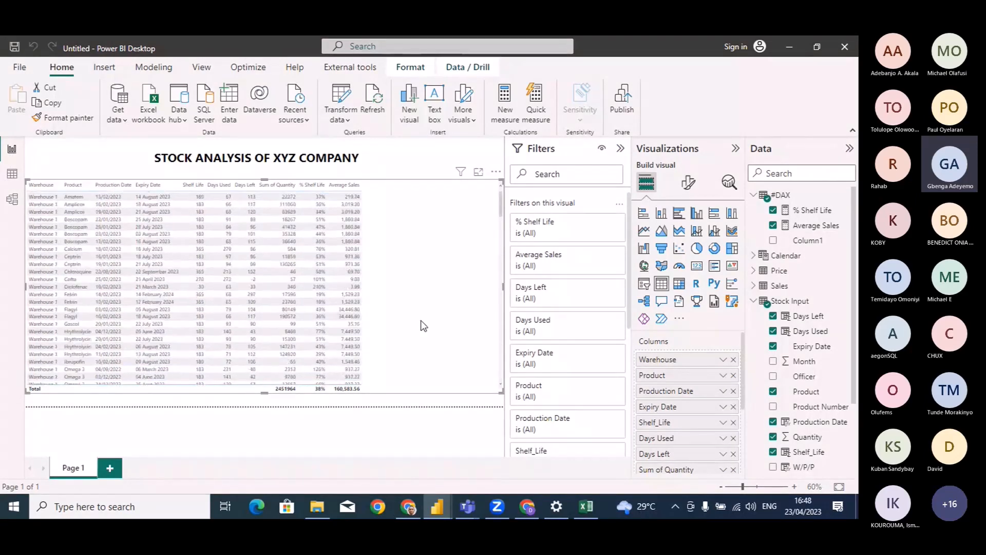
{"action": "scroll", "coordinate": [421, 324], "scroll_direction": "up", "scroll_amount": 1}
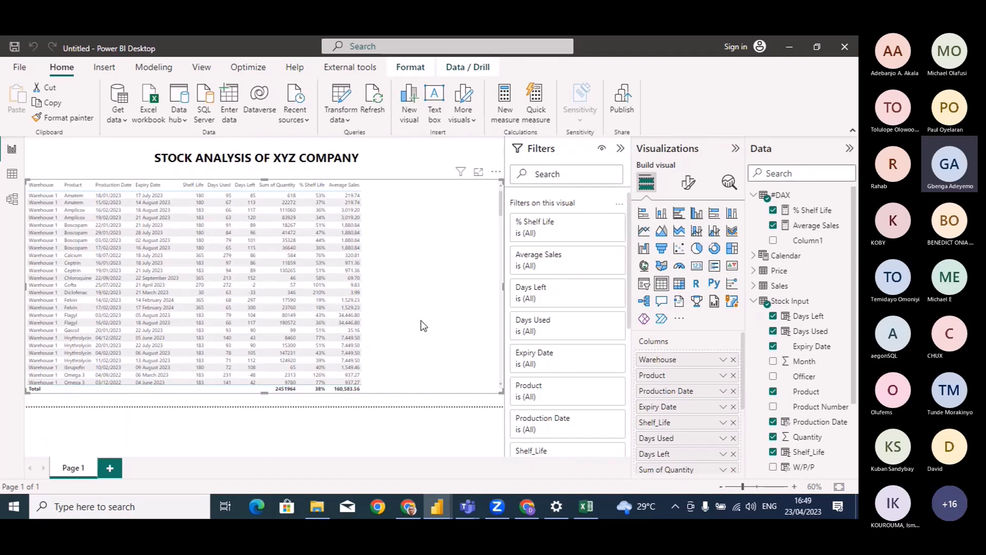
Compare the table with the report page of the Stock Analysis file, and return to the Untitled report
{"action": "mouse_move", "coordinate": [430, 506]}
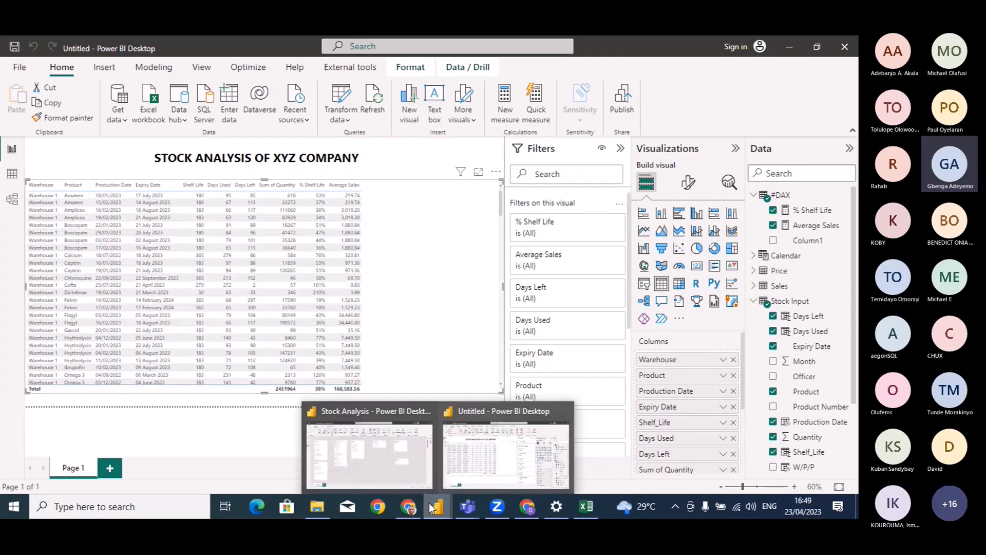
{"action": "left_click", "coordinate": [369, 452]}
{"action": "left_click", "coordinate": [12, 149]}
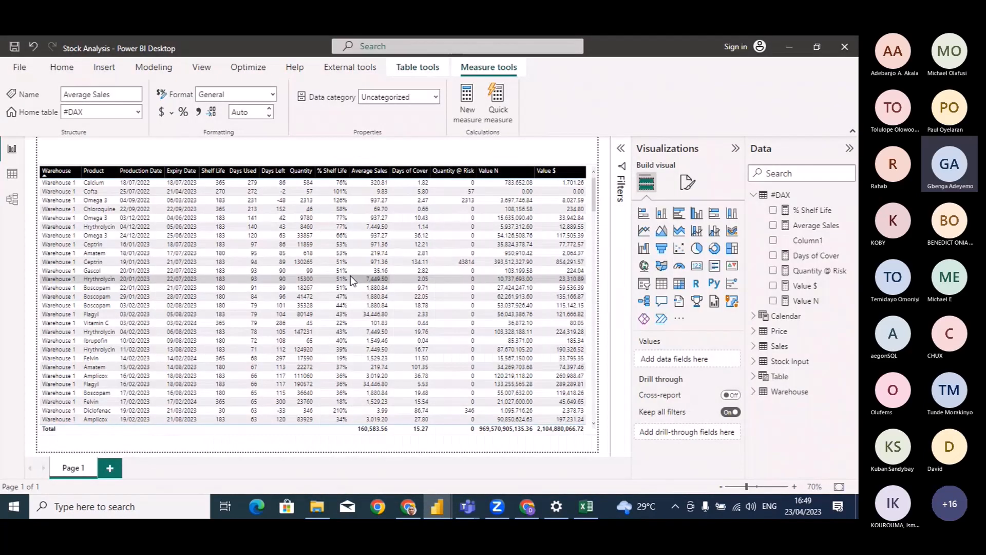
{"action": "left_click", "coordinate": [350, 277]}
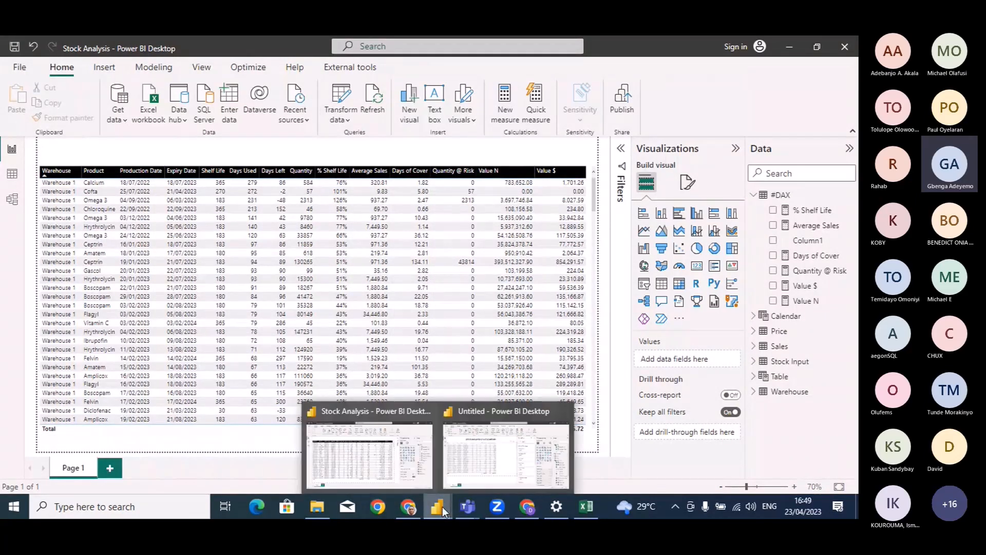
{"action": "left_click", "coordinate": [514, 462]}
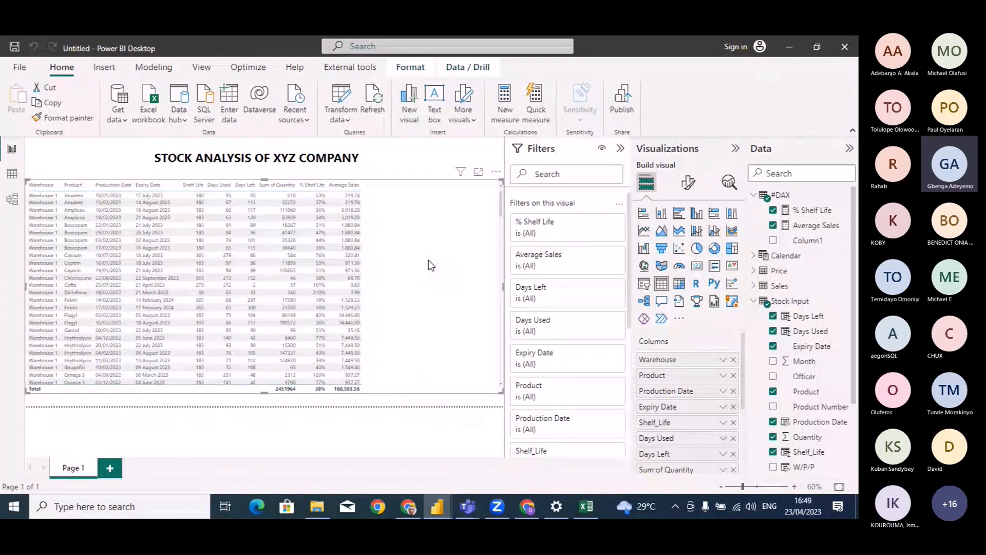
Create a new measure named Days of Cover in the #DAX table, with its expression starting on a second line
{"action": "left_click", "coordinate": [804, 193]}
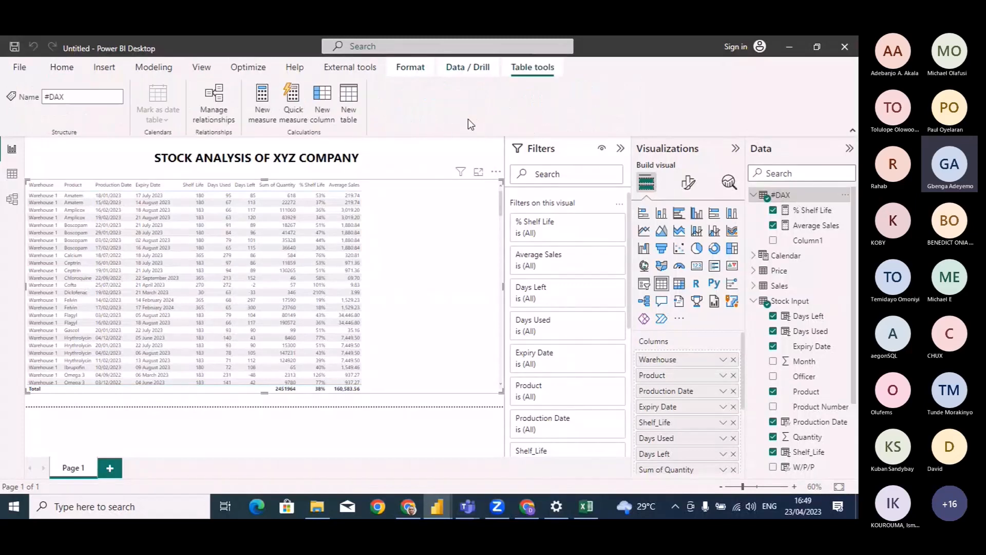
{"action": "left_click", "coordinate": [264, 109]}
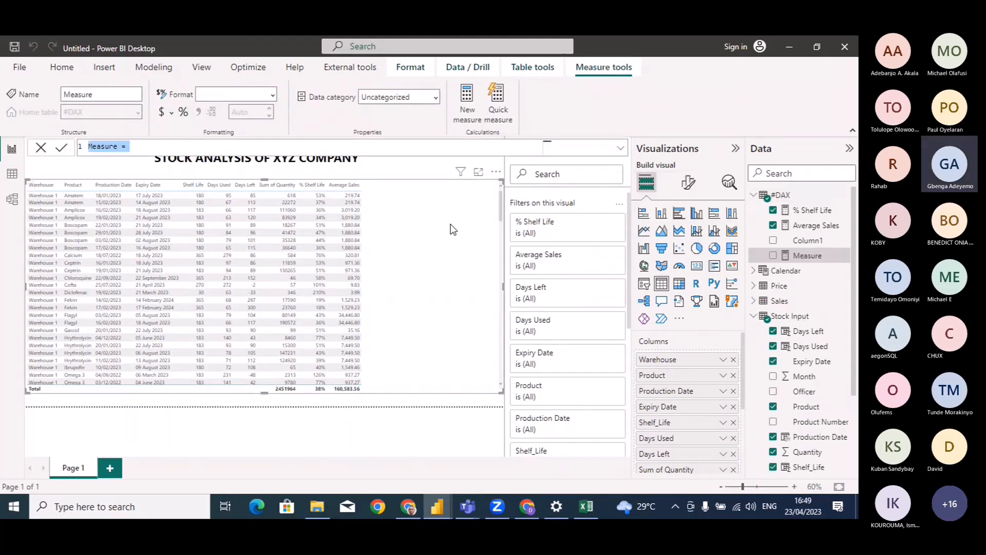
{"action": "type", "text": "Days of "}
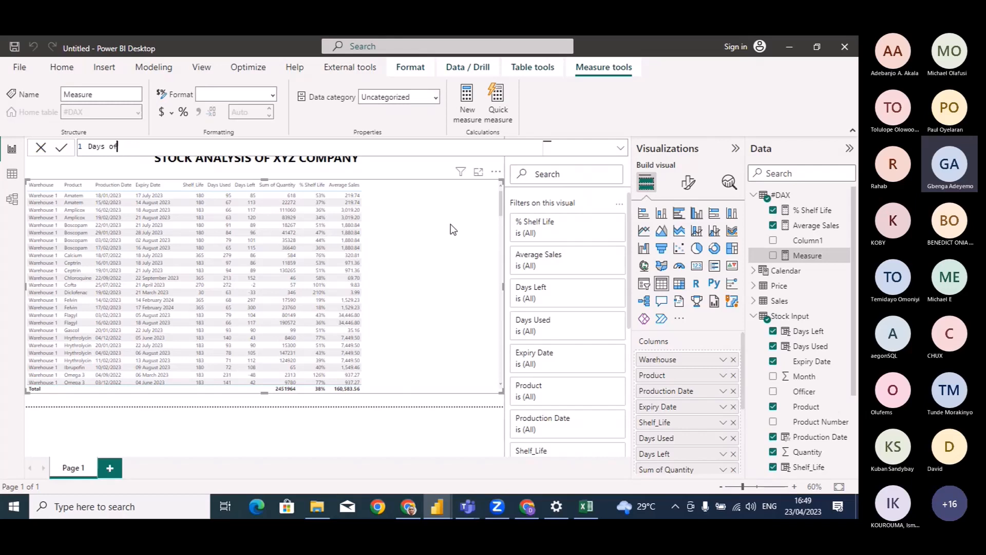
{"action": "type", "text": "Cover ="}
{"action": "key", "text": "shift+Return"}
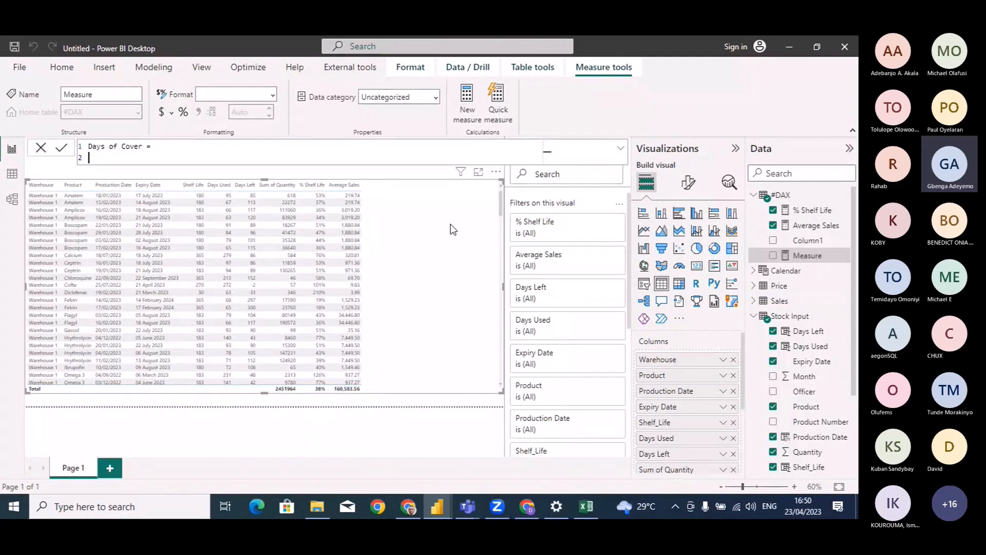
Enter SUM('Stock Input'[Quantity]) in the Days of Cover measure and make it the numerator of a DIVIDE function
{"action": "type", "text": "Sum"}
{"action": "key", "text": "Tab"}
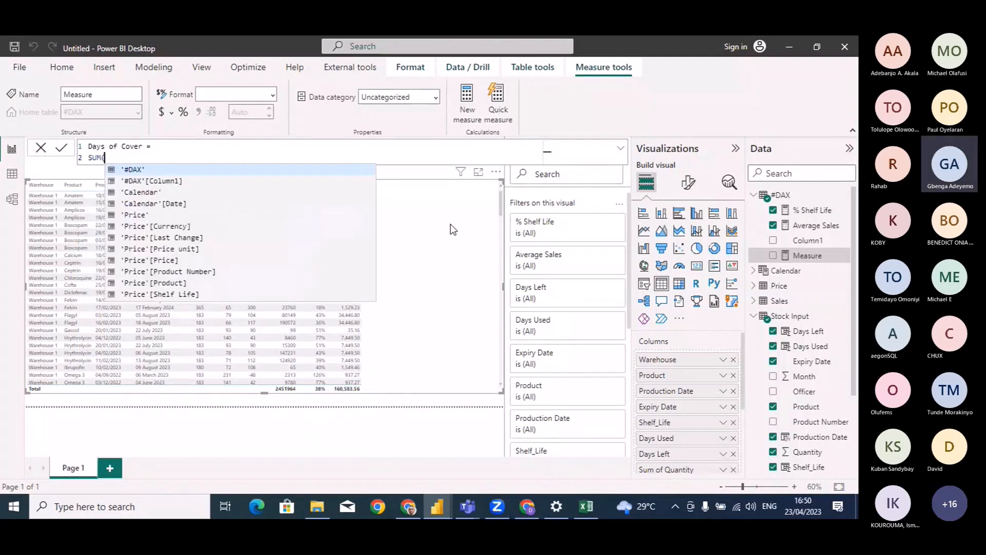
{"action": "type", "text": "qua"}
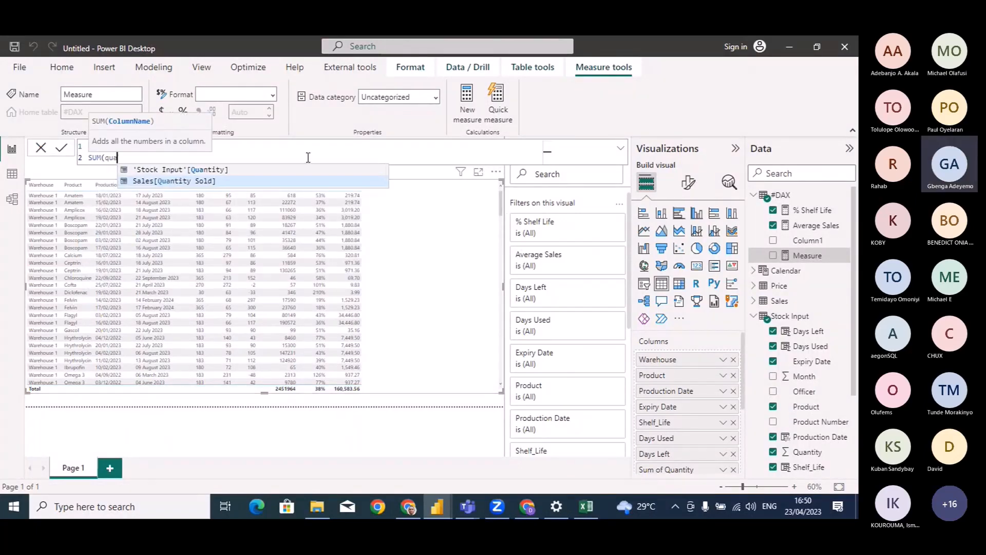
{"action": "left_click", "coordinate": [249, 171]}
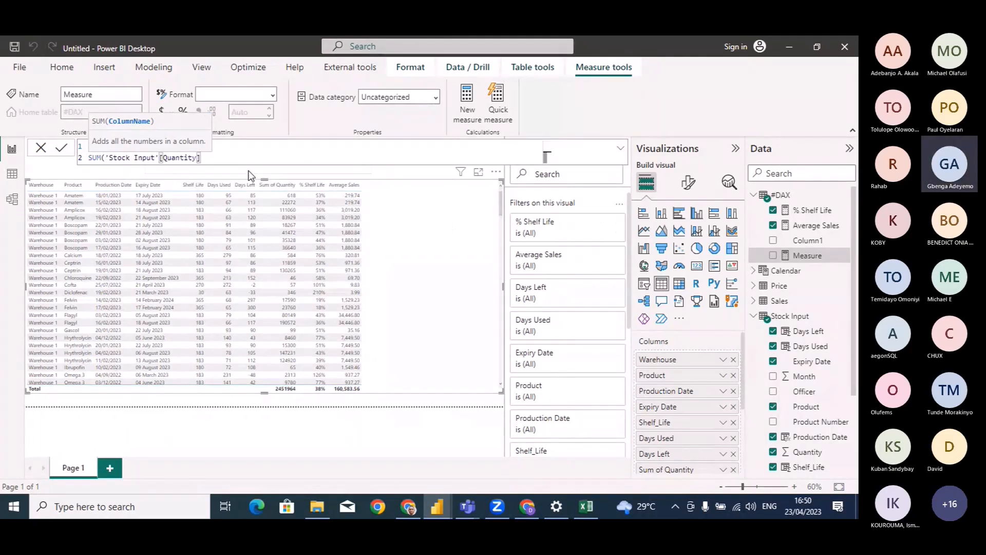
{"action": "type", "text": ")"}
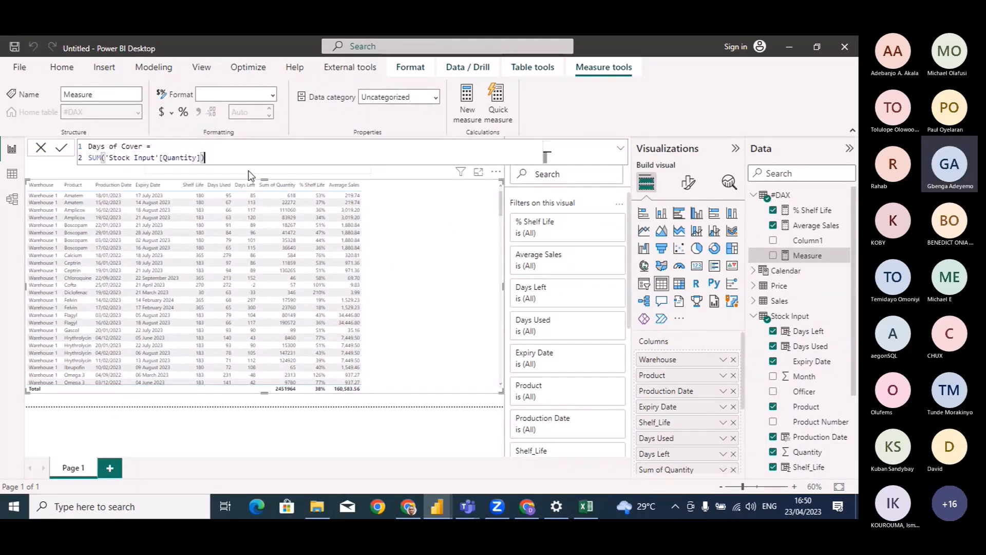
{"action": "left_click", "coordinate": [166, 149]}
{"action": "type", "text": "DIVIDE("}
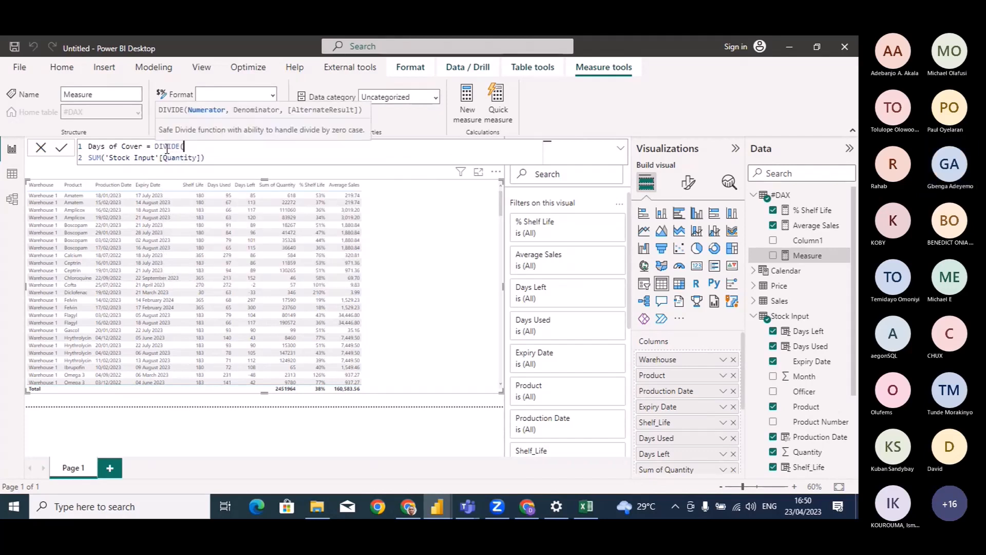
{"action": "left_click", "coordinate": [213, 162]}
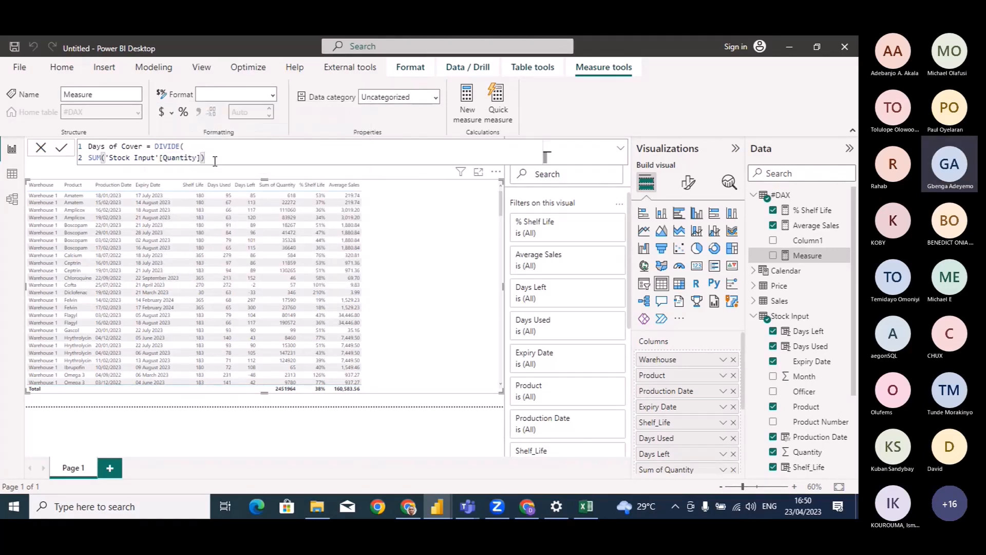
{"action": "type", "text": ", "}
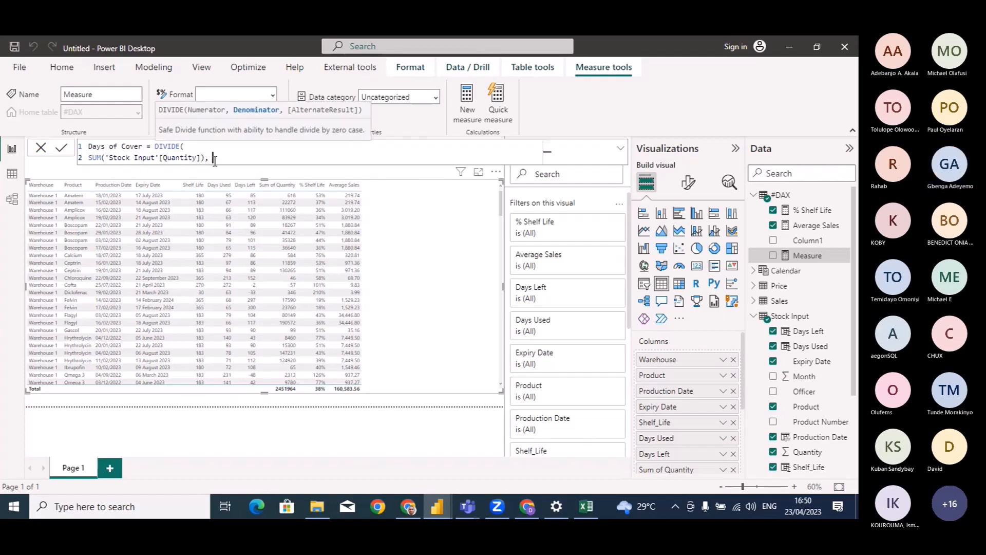
Finish the DIVIDE with [Average Sales] as denominator and 0 as alternate result, and add the Days of Cover measure to the stock table
{"action": "type", "text": "ave"}
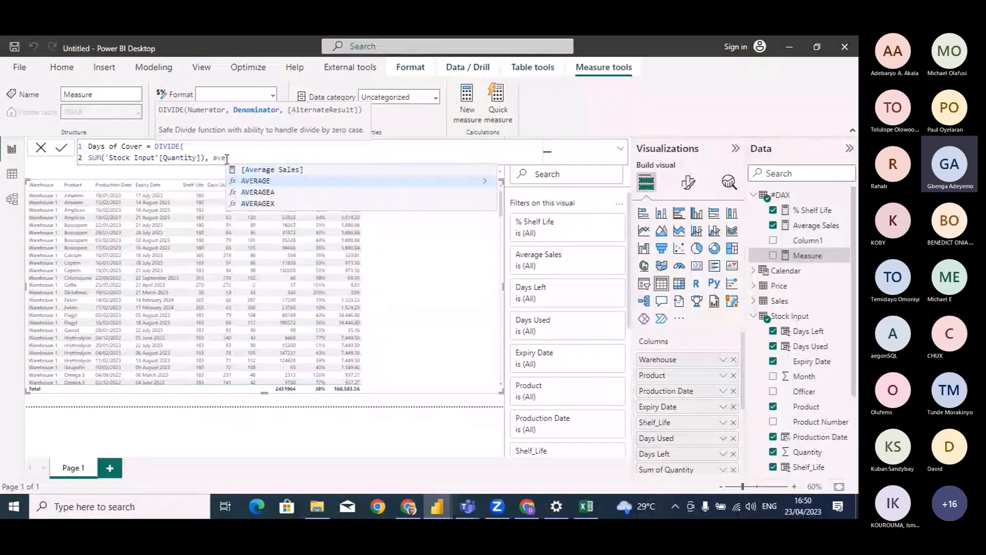
{"action": "left_click", "coordinate": [264, 170]}
{"action": "type", "text": ", 0)"}
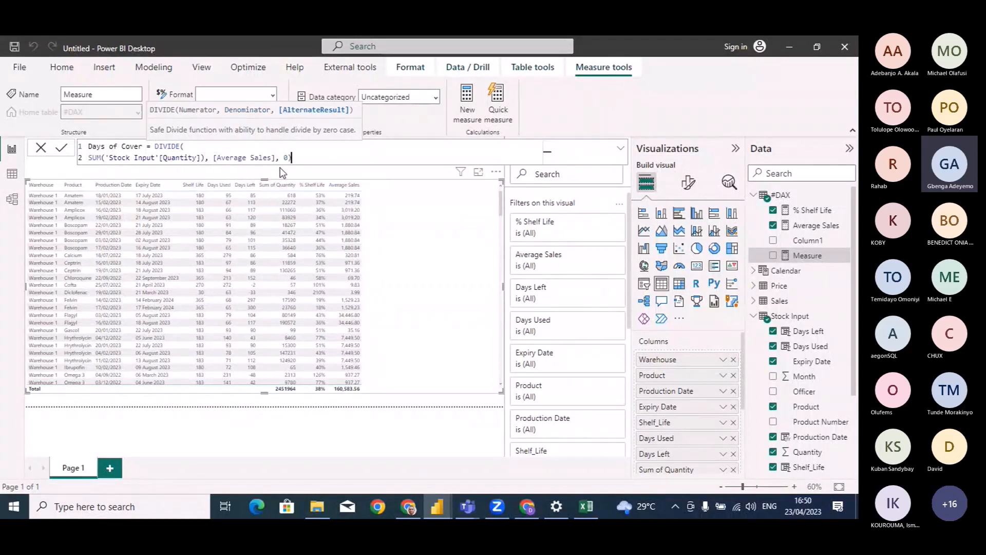
{"action": "key", "text": "Return"}
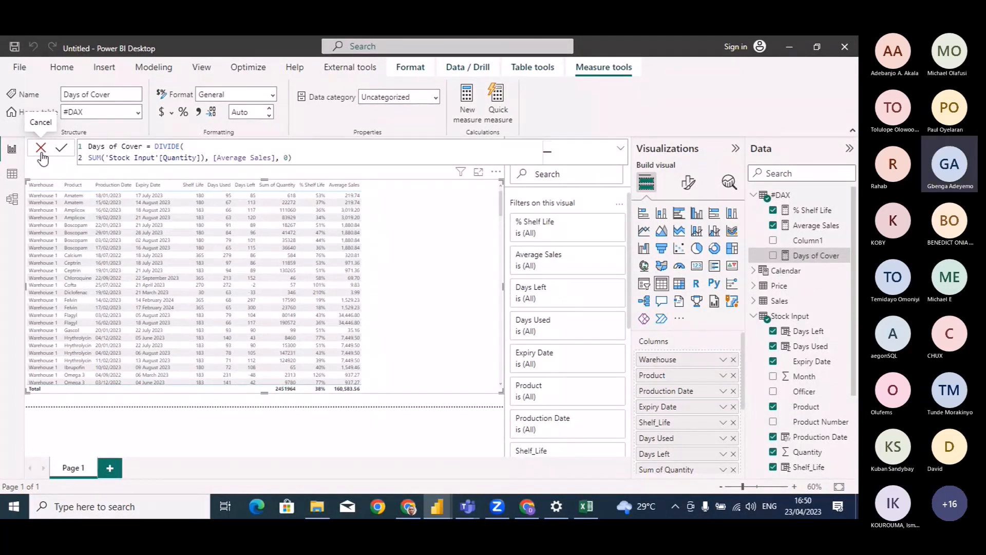
{"action": "left_click", "coordinate": [41, 148]}
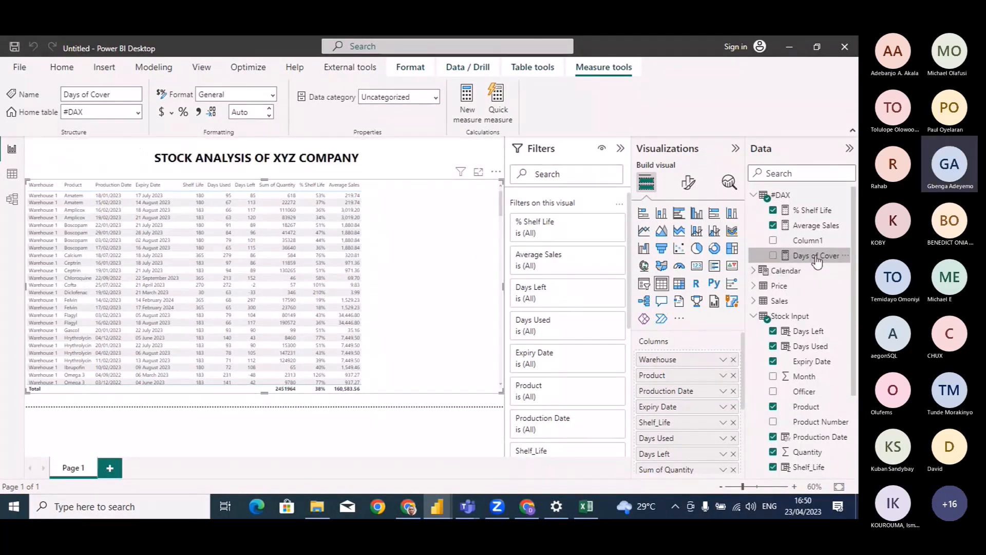
{"action": "left_click_drag", "start_coordinate": [817, 262], "coordinate": [408, 220]}
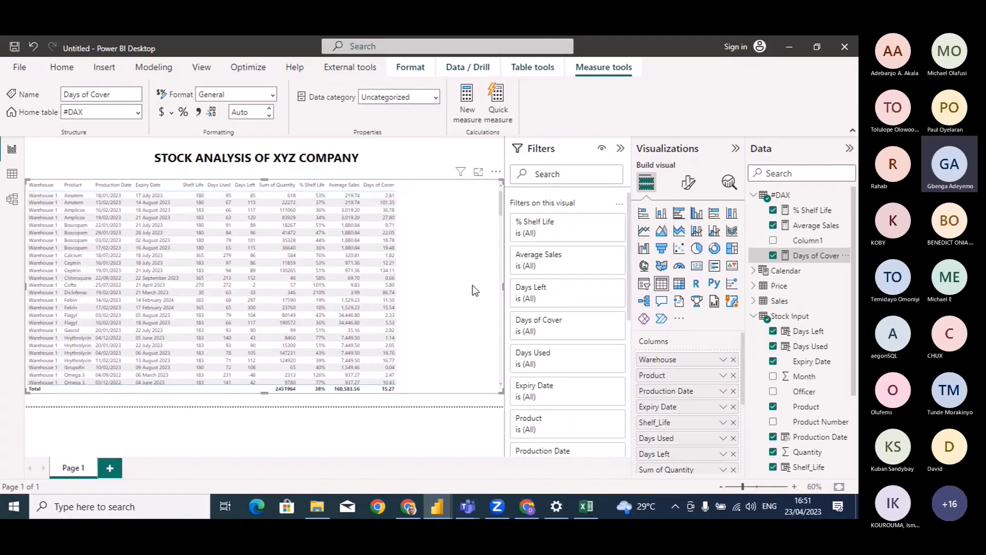
Review the table in the Stock Analysis report once more, and return to the Untitled report
{"action": "mouse_move", "coordinate": [434, 514]}
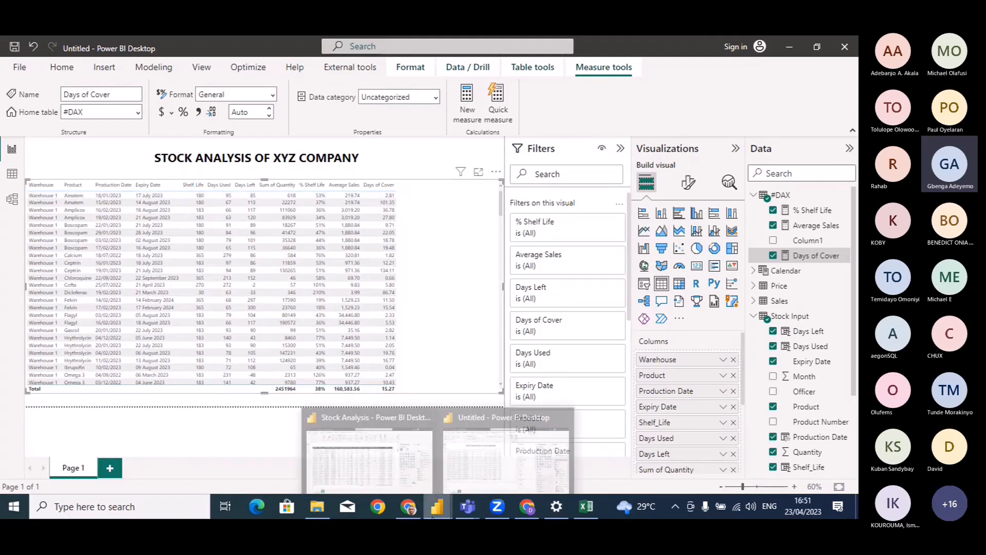
{"action": "left_click", "coordinate": [367, 464]}
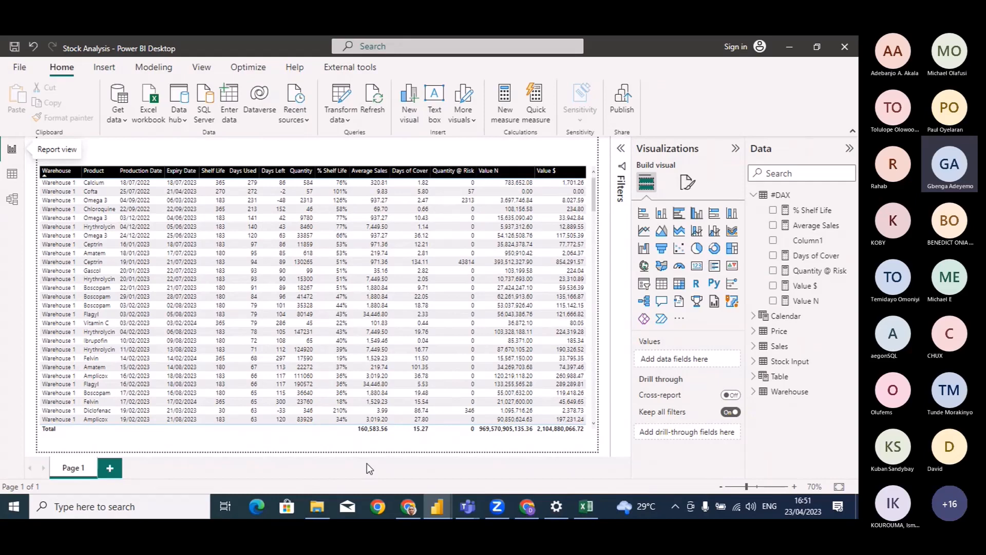
{"action": "left_click", "coordinate": [436, 508]}
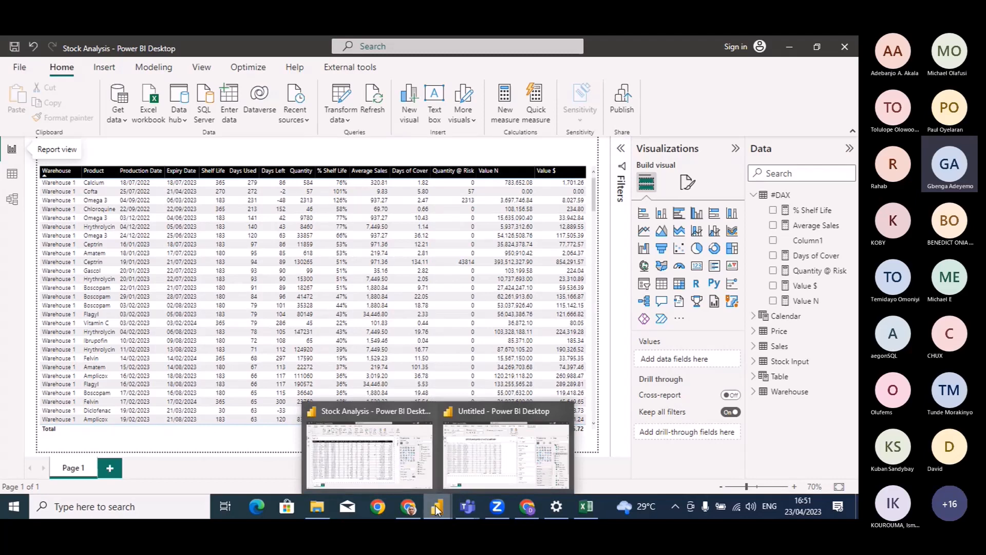
{"action": "left_click", "coordinate": [493, 452]}
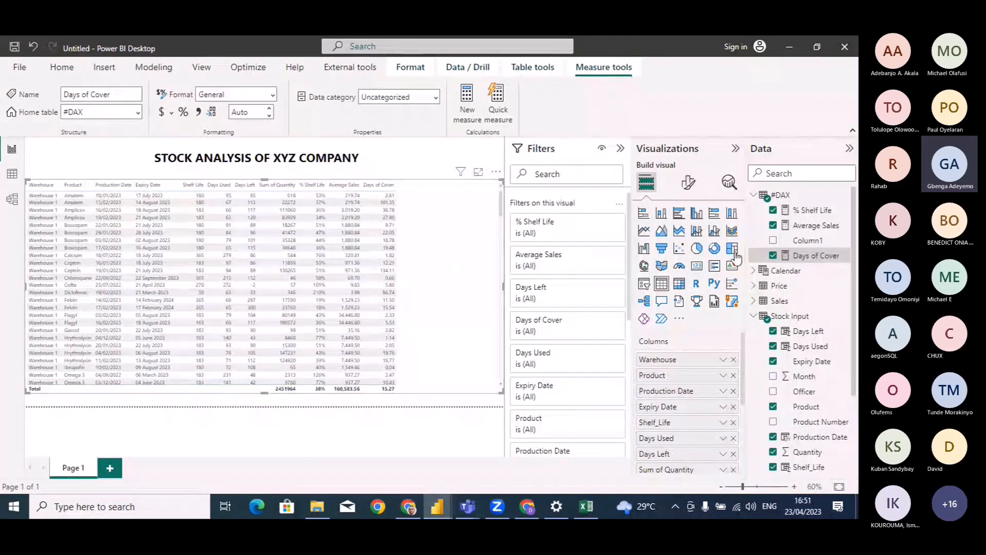
Switch to the Stock Data workbook in Excel and enter AMATEM in G8 and 20 in H8 of Sheet1
{"action": "left_click", "coordinate": [586, 507]}
{"action": "left_click", "coordinate": [271, 472]}
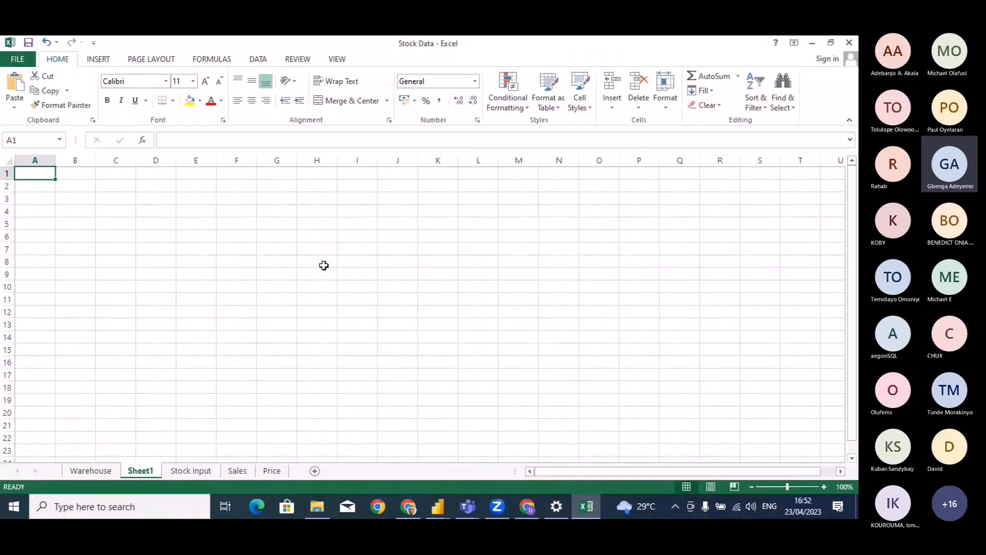
{"action": "left_click", "coordinate": [291, 247]}
{"action": "left_click", "coordinate": [270, 262]}
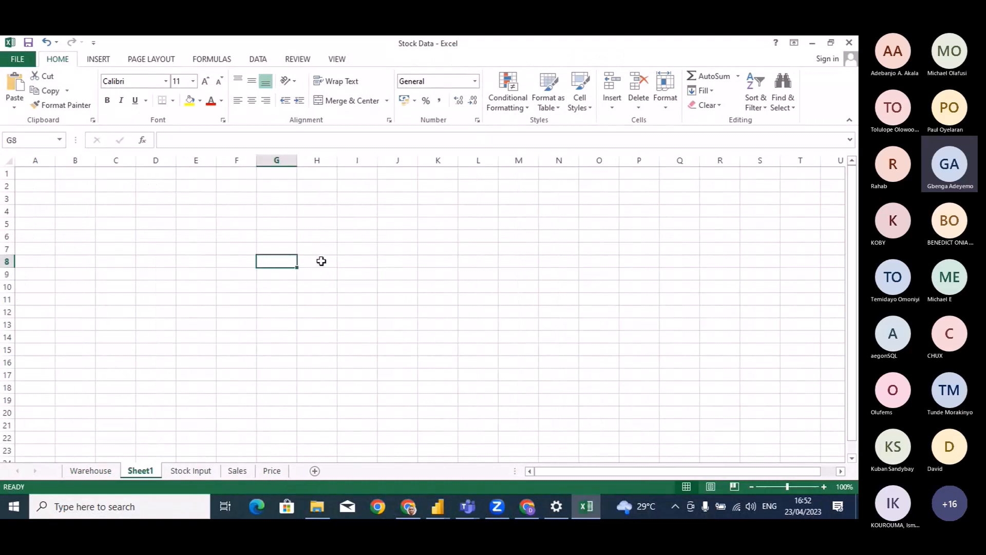
{"action": "left_click", "coordinate": [319, 261]}
{"action": "left_click", "coordinate": [272, 262]}
{"action": "type", "text": "AMAT"}
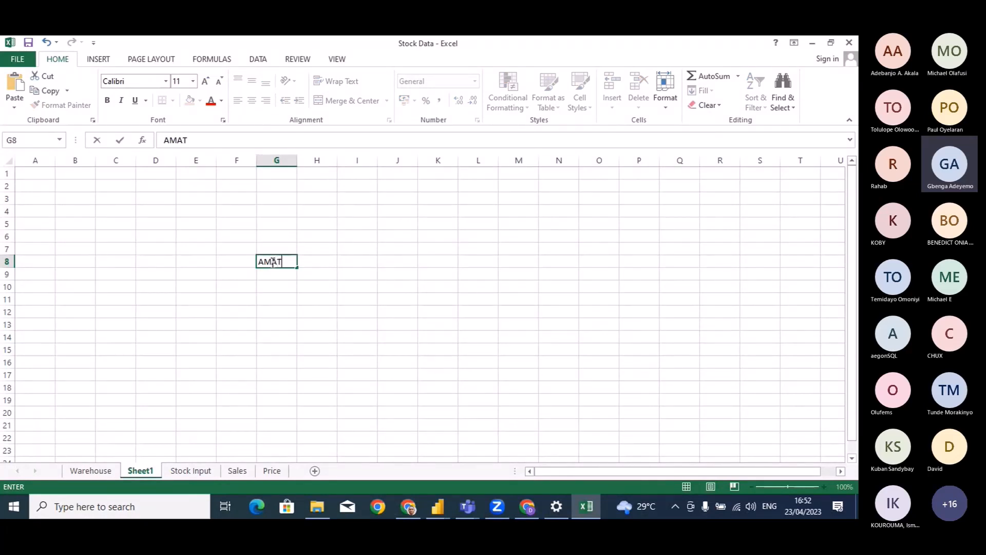
{"action": "type", "text": "EM"}
{"action": "key", "text": "Tab"}
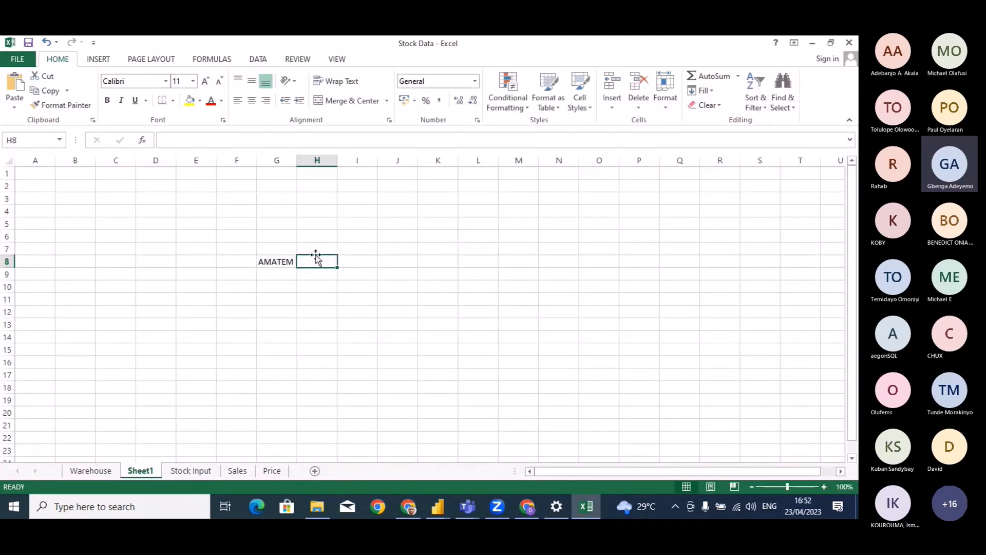
{"action": "type", "text": "20"}
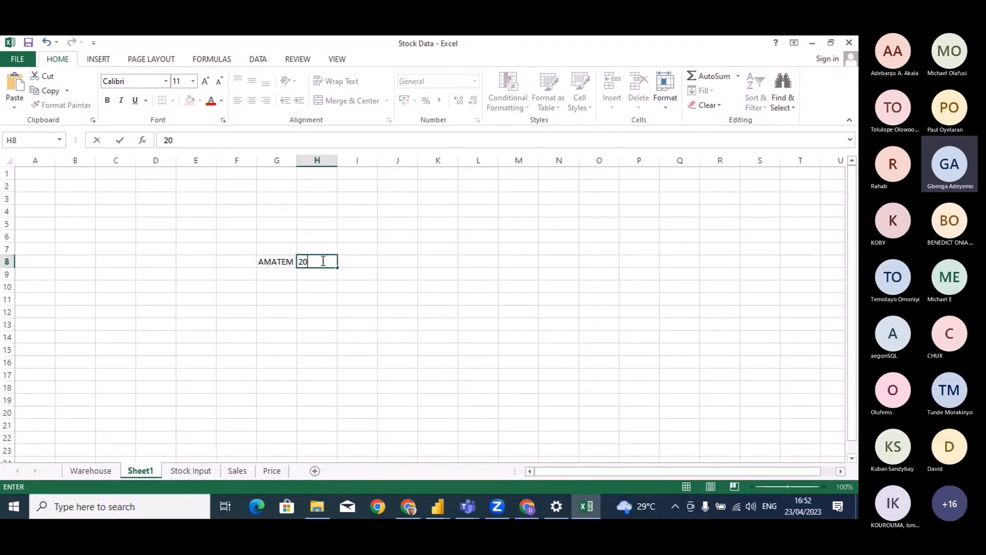
{"action": "key", "text": "Tab"}
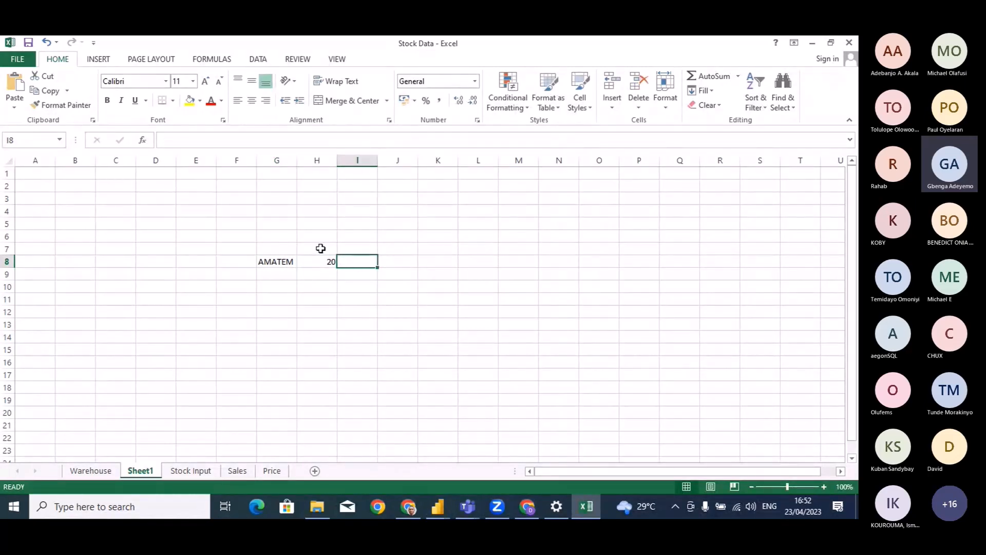
Enter the heading QUANTITY in H7 above the 20, and widen column H to fit it
{"action": "left_click", "coordinate": [318, 250]}
{"action": "type", "text": "QUANTITY"}
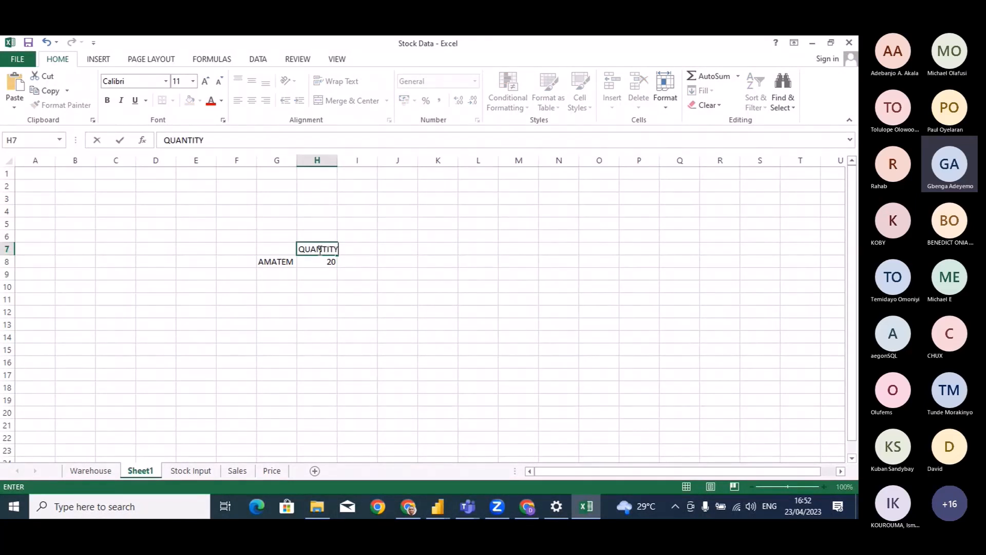
{"action": "key", "text": "Tab"}
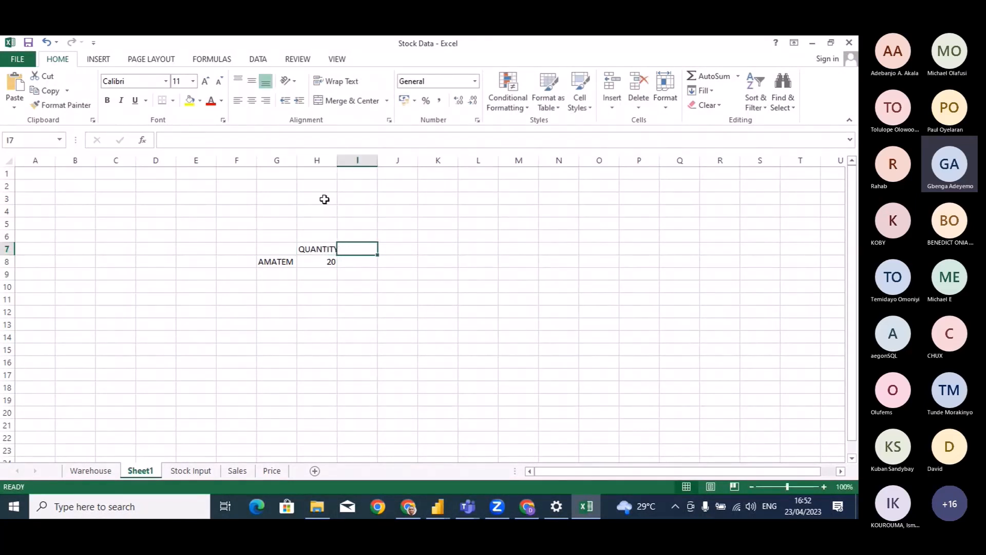
{"action": "left_click_drag", "start_coordinate": [338, 164], "coordinate": [352, 164]}
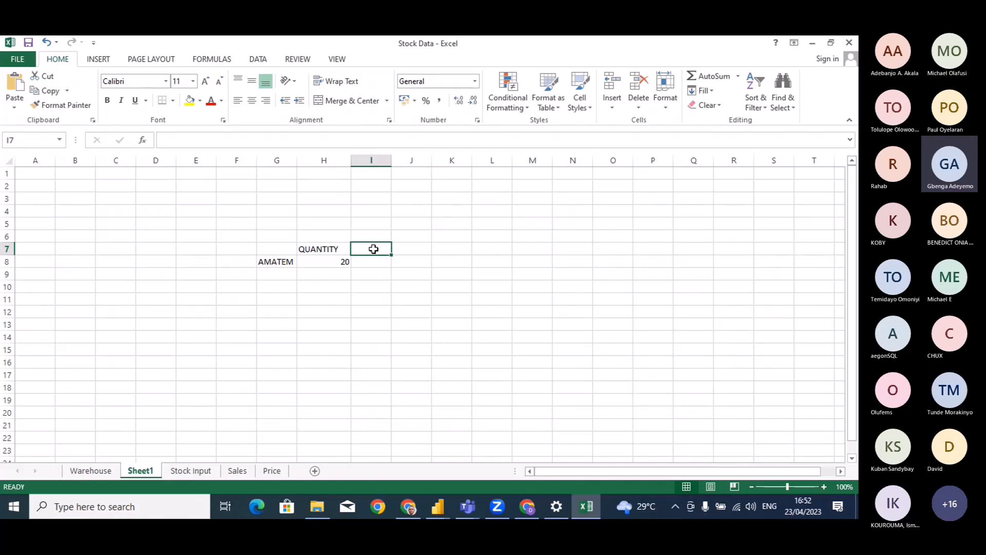
Enter 2 in I8 with the heading AVERAGE SALES in I7, and widen column I to fit the heading
{"action": "type", "text": "2"}
{"action": "key", "text": "Return"}
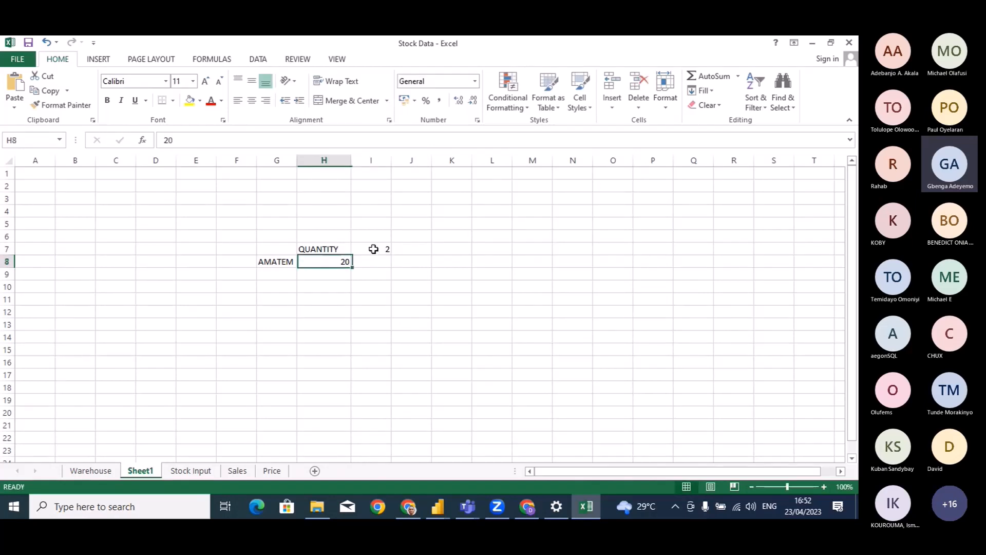
{"action": "left_click", "coordinate": [362, 298]}
{"action": "left_click", "coordinate": [375, 266]}
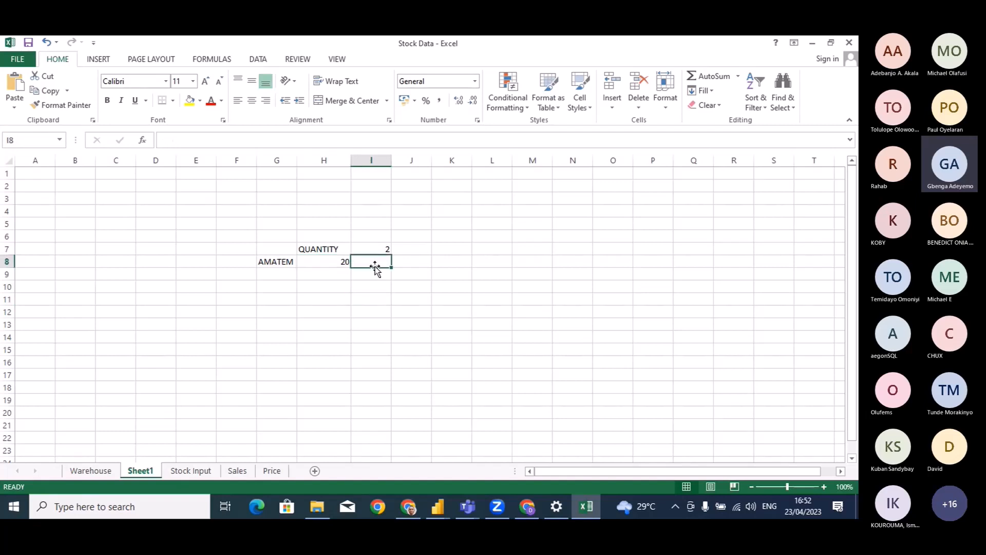
{"action": "type", "text": "2"}
{"action": "left_click", "coordinate": [381, 246]}
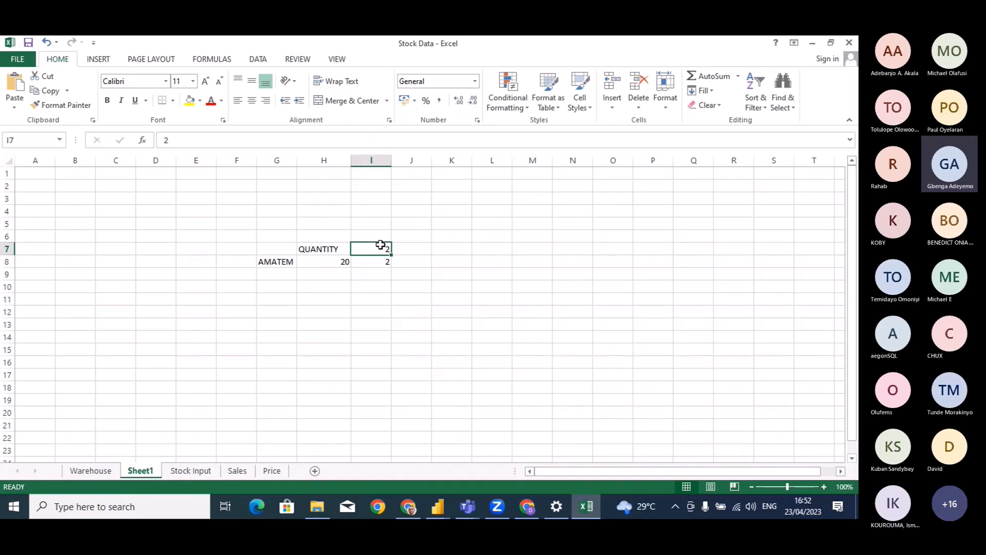
{"action": "type", "text": "AVERAGE SALES"}
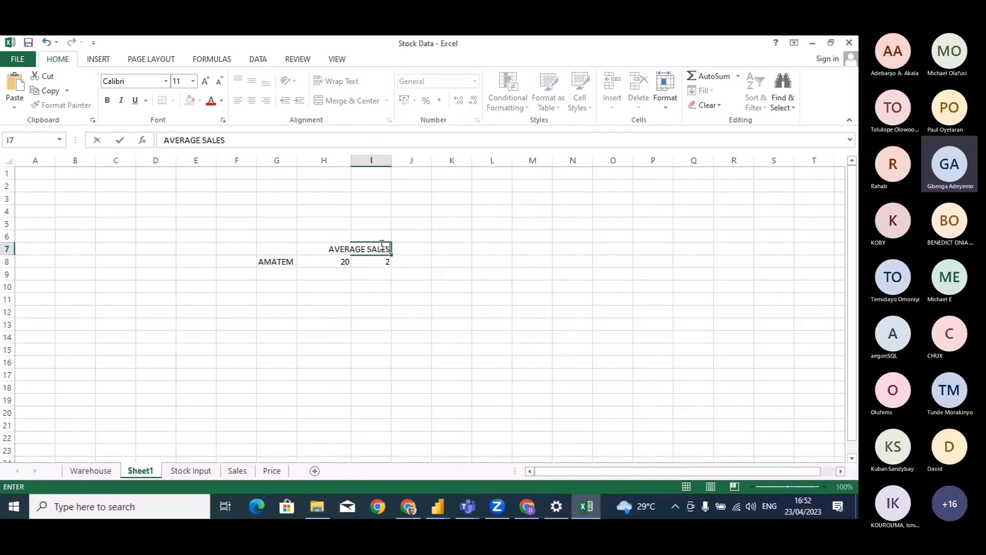
{"action": "key", "text": "Return"}
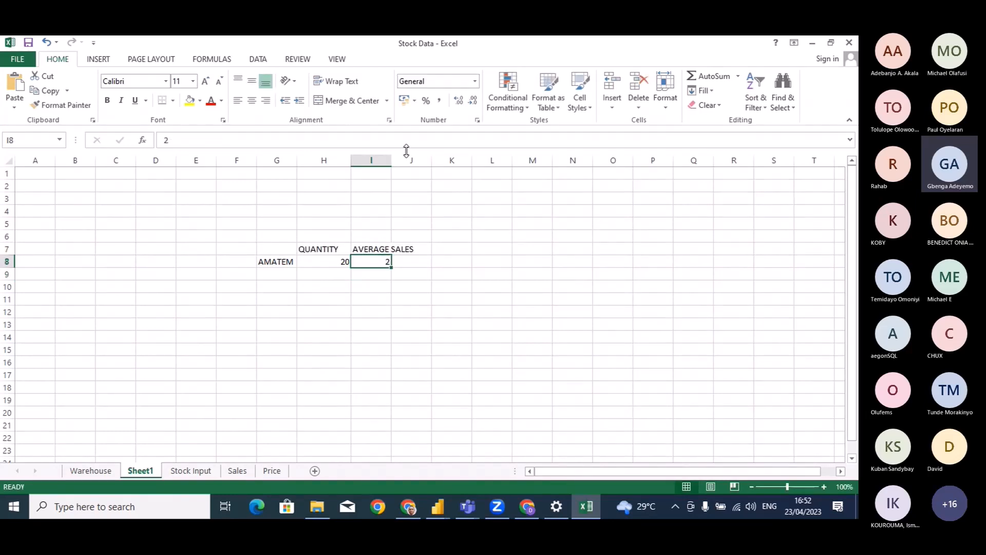
{"action": "left_click_drag", "start_coordinate": [391, 161], "coordinate": [431, 161]}
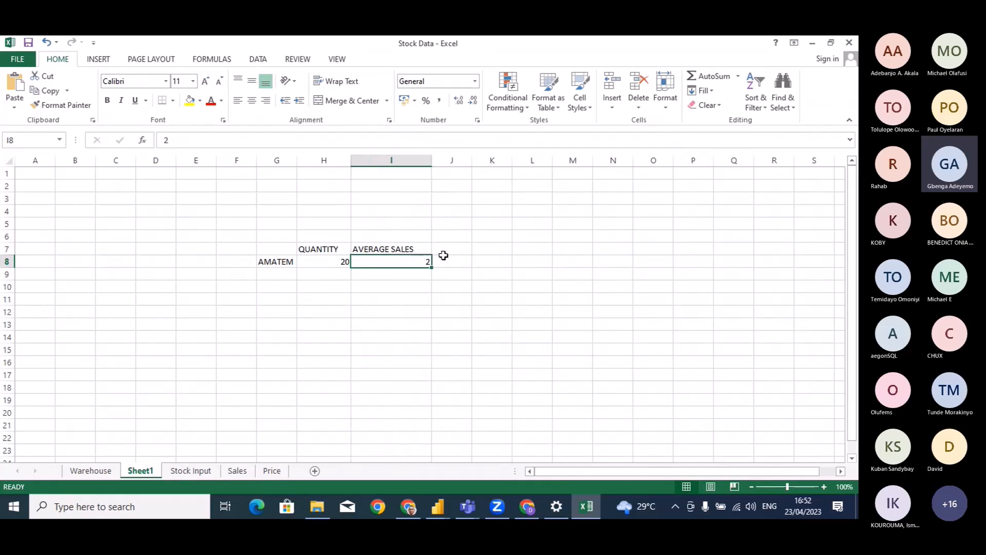
{"action": "left_click", "coordinate": [405, 286]}
{"action": "left_click", "coordinate": [403, 260]}
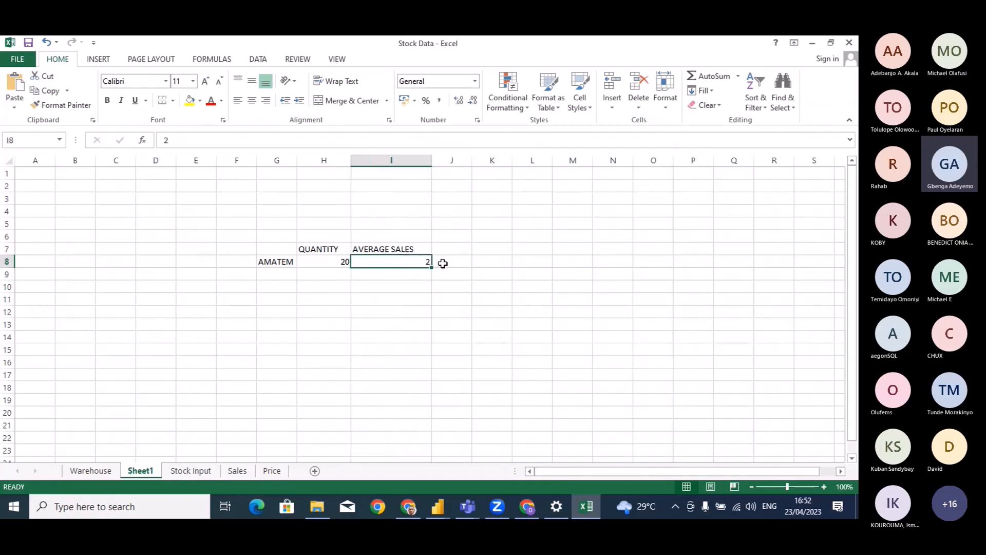
Enter the heading DAYS LEFT in K7 with 3 in K8 below it, and widen column K slightly
{"action": "left_click", "coordinate": [486, 250]}
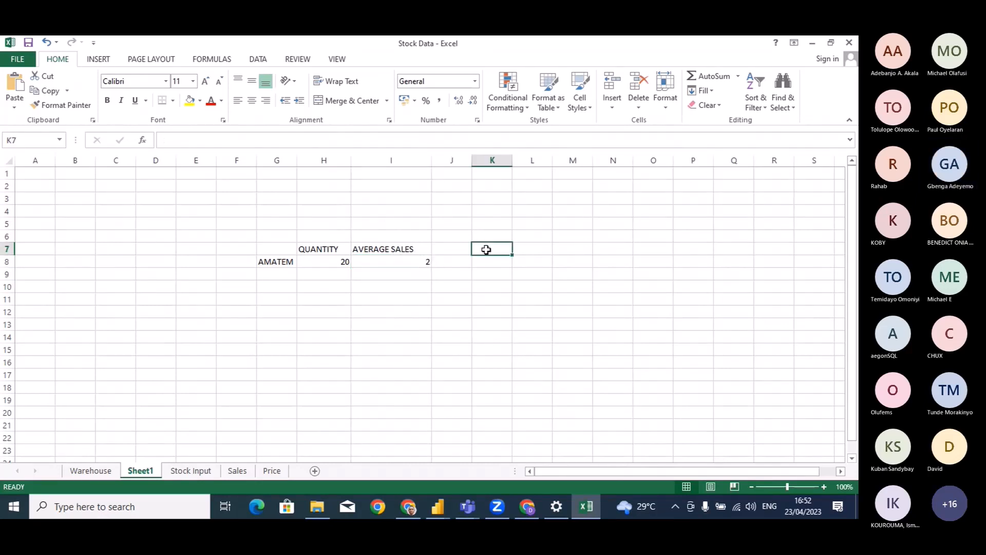
{"action": "left_click", "coordinate": [487, 260]}
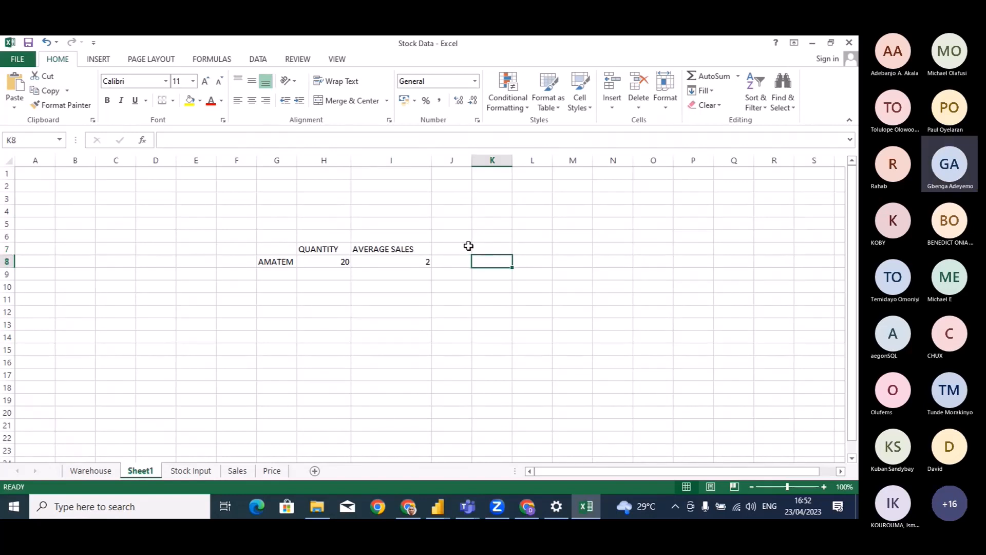
{"action": "left_click", "coordinate": [480, 250]}
{"action": "type", "text": "DA"}
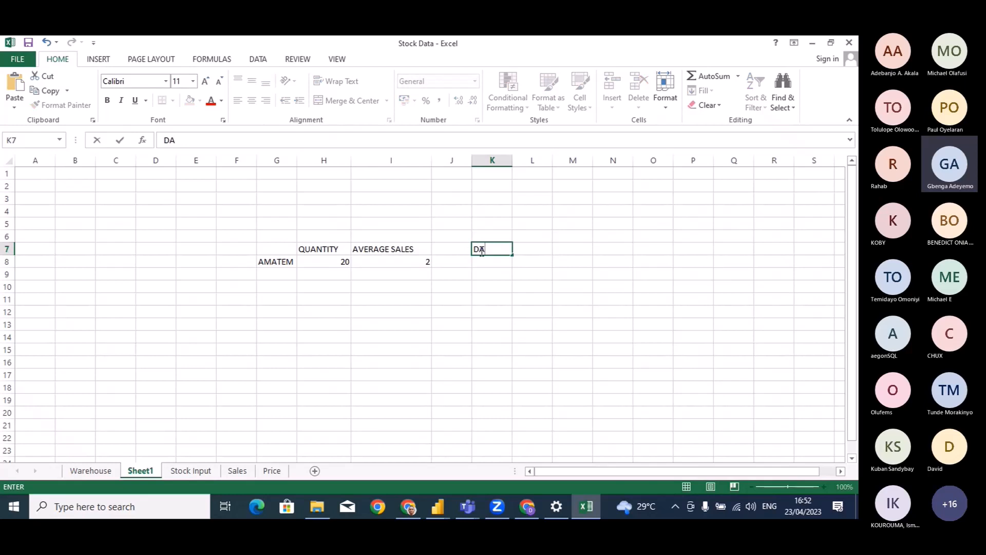
{"action": "type", "text": "YS LEFT"}
{"action": "key", "text": "Return"}
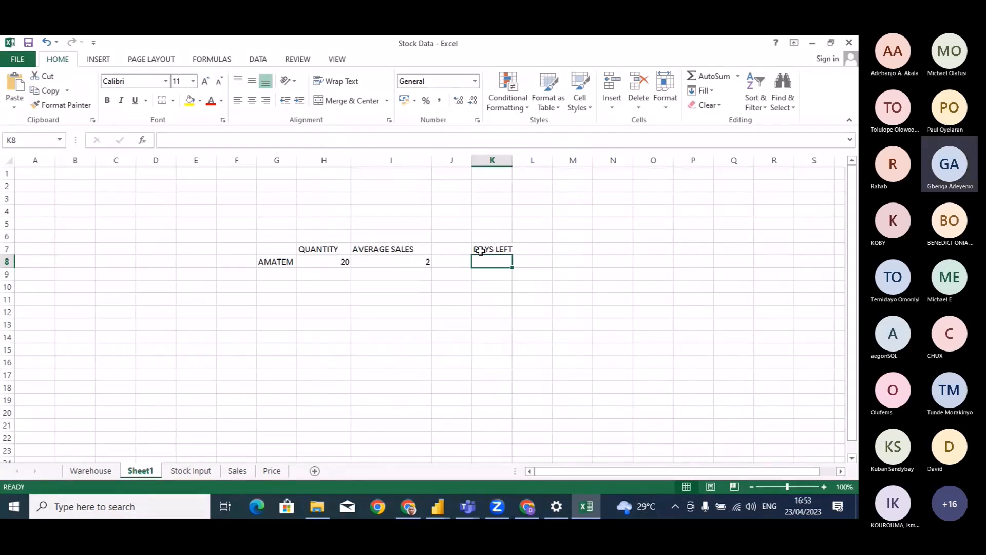
{"action": "type", "text": "3"}
{"action": "key", "text": "Return"}
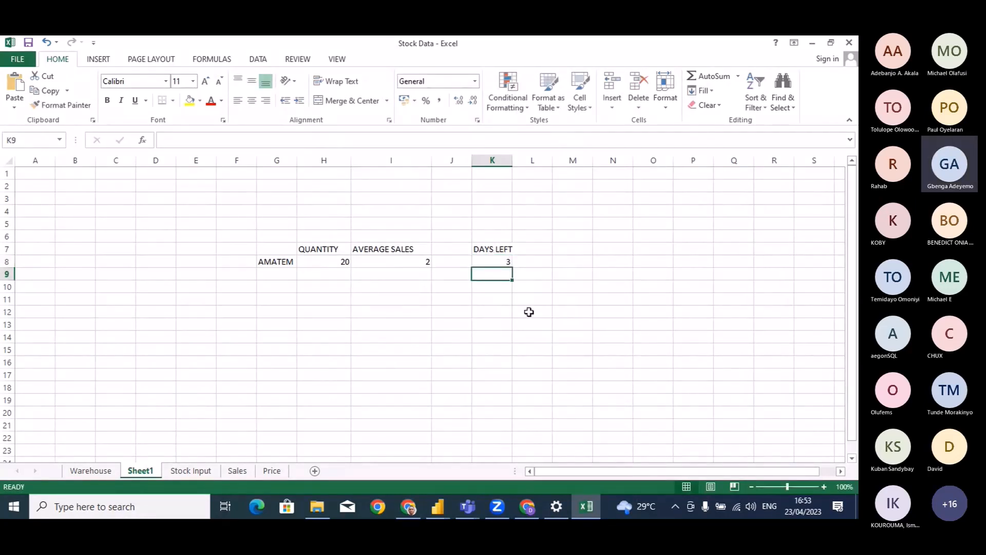
{"action": "left_click", "coordinate": [448, 308]}
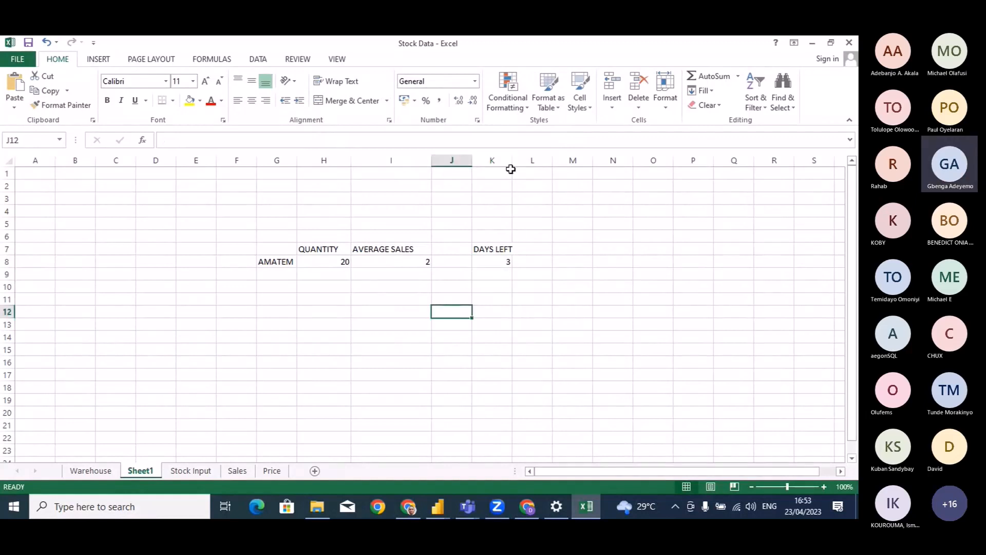
{"action": "left_click_drag", "start_coordinate": [512, 161], "coordinate": [526, 162]}
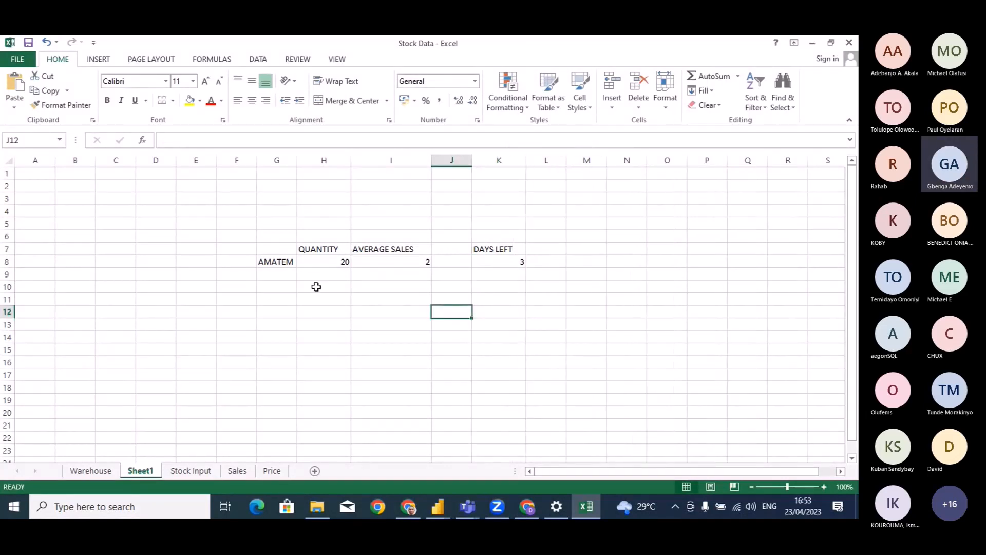
Enter the heading PRODUCT in G7 above AMATEM
{"action": "left_click", "coordinate": [294, 272]}
{"action": "left_click", "coordinate": [317, 261]}
{"action": "left_click", "coordinate": [282, 262]}
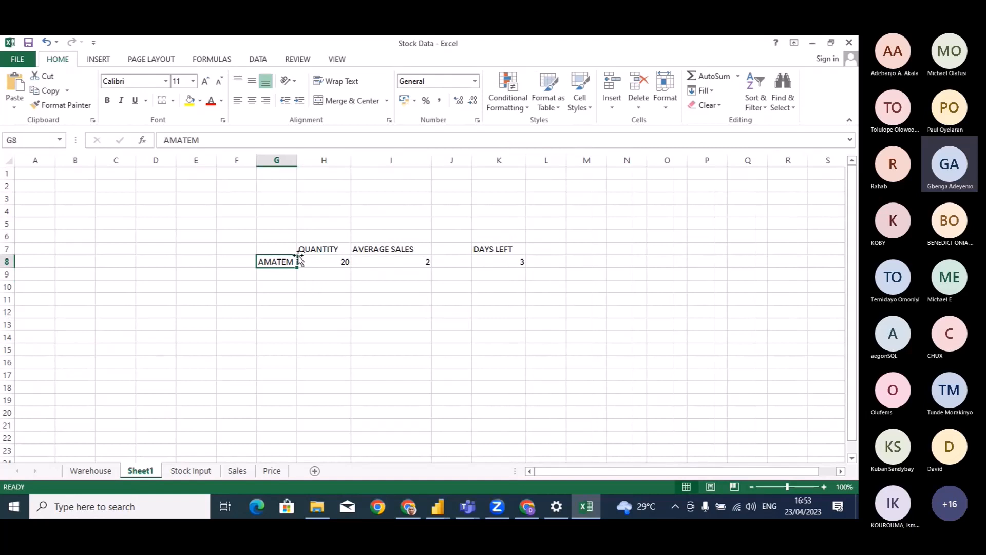
{"action": "left_click", "coordinate": [272, 249]}
{"action": "type", "text": "PRODUCT"}
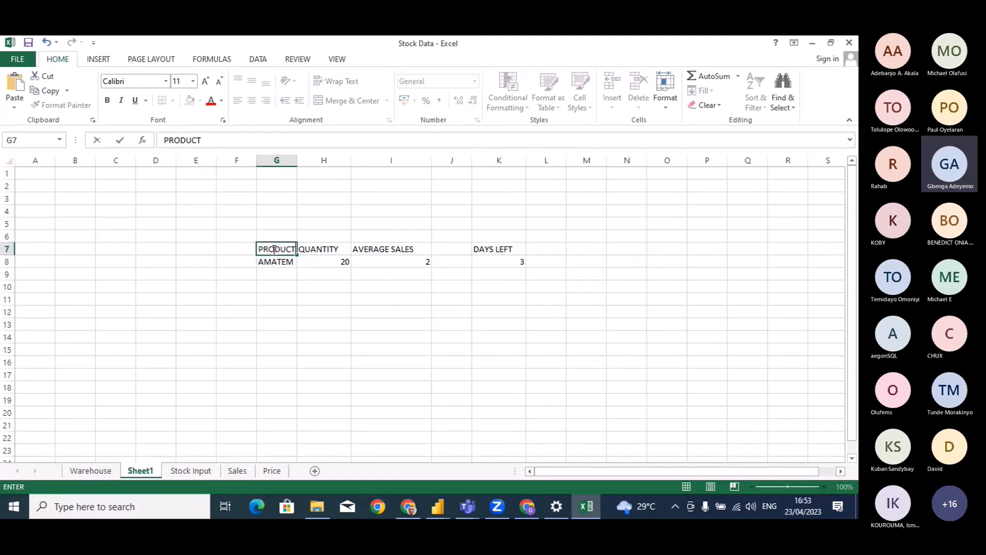
{"action": "key", "text": "Tab"}
{"action": "left_click", "coordinate": [534, 251]}
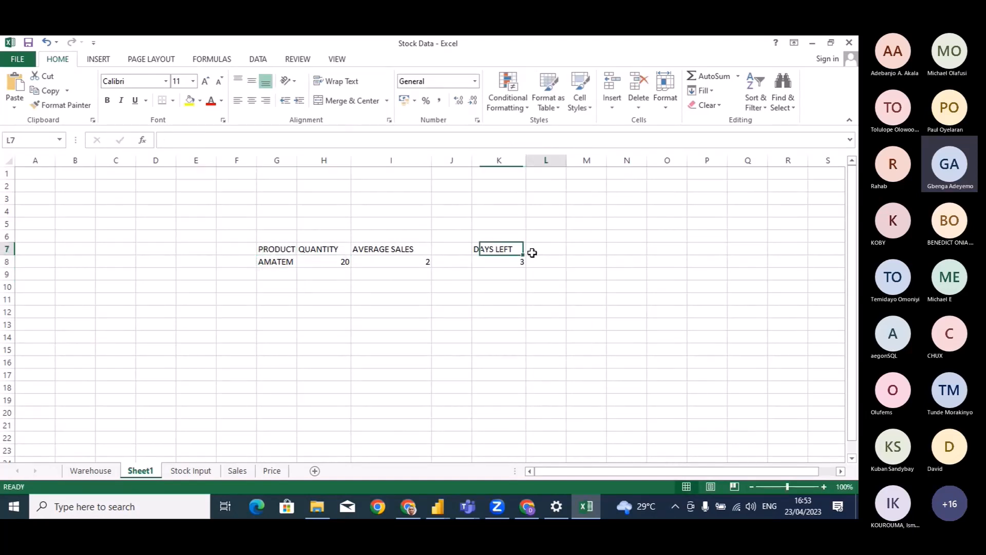
{"action": "left_click", "coordinate": [503, 260]}
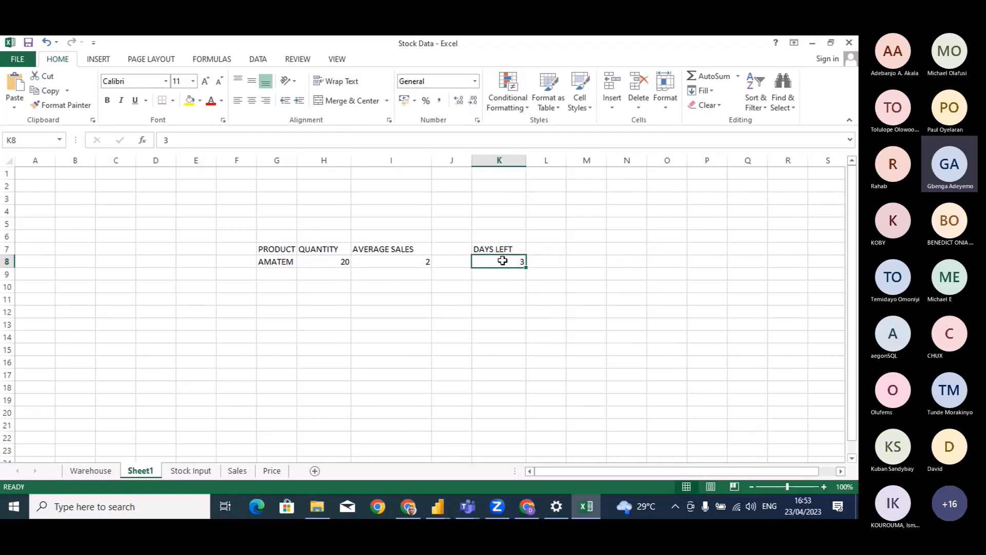
{"action": "left_click", "coordinate": [399, 263]}
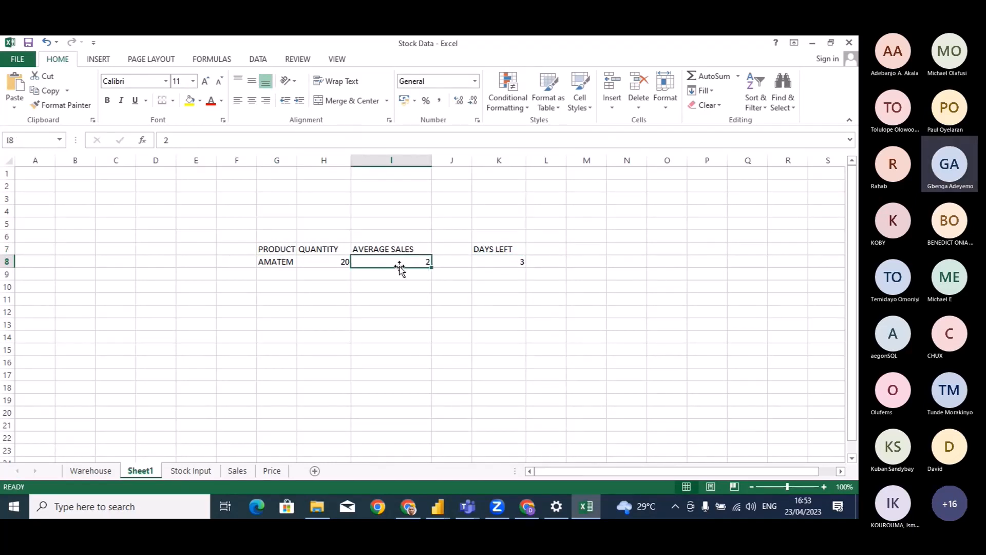
{"action": "left_click", "coordinate": [515, 290]}
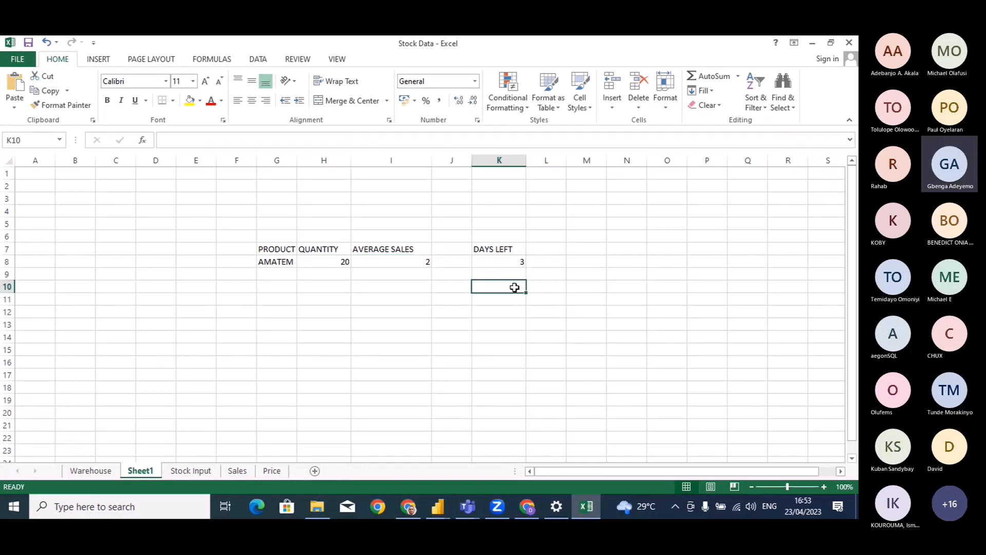
Enter the heading DAYS OF COVER in L7, and widen column L to fit it
{"action": "left_click", "coordinate": [538, 249]}
{"action": "type", "text": "DAYS OF CO"}
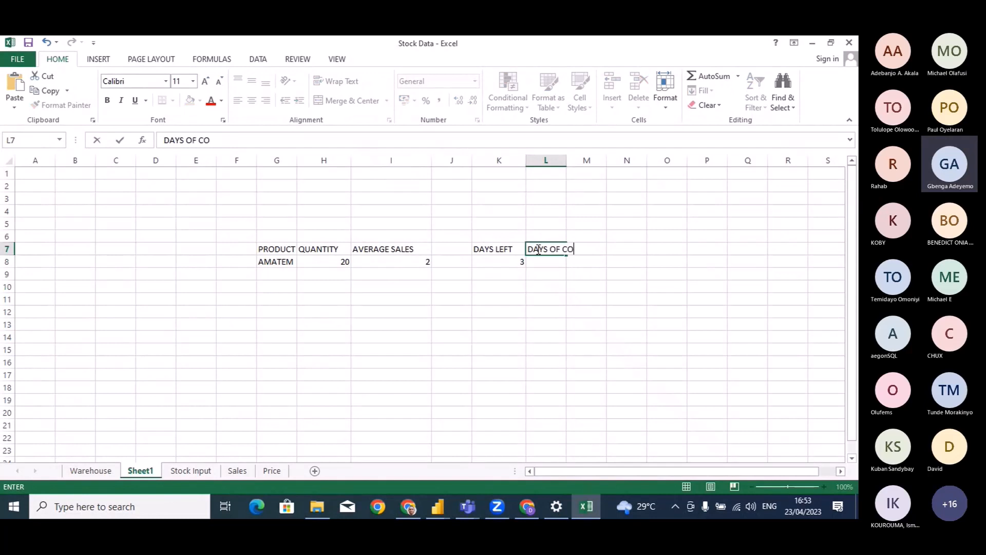
{"action": "type", "text": "VER"}
{"action": "key", "text": "Return"}
{"action": "left_click_drag", "start_coordinate": [564, 163], "coordinate": [604, 162]}
Calculate AMATEM's days of cover in L8 with the formula =H8/I8, dividing the quantity by the average sales
{"action": "left_click", "coordinate": [559, 261]}
{"action": "type", "text": "="}
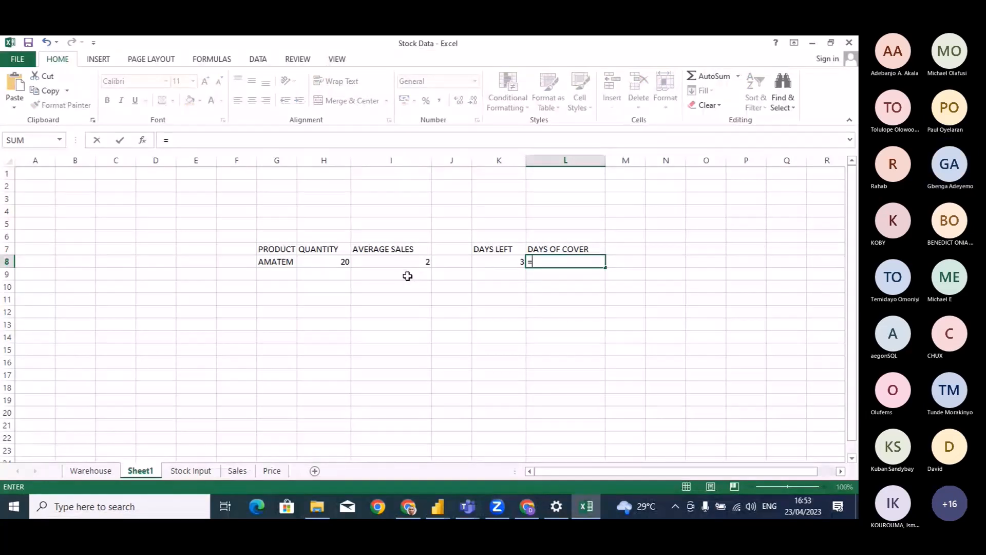
{"action": "left_click", "coordinate": [328, 261]}
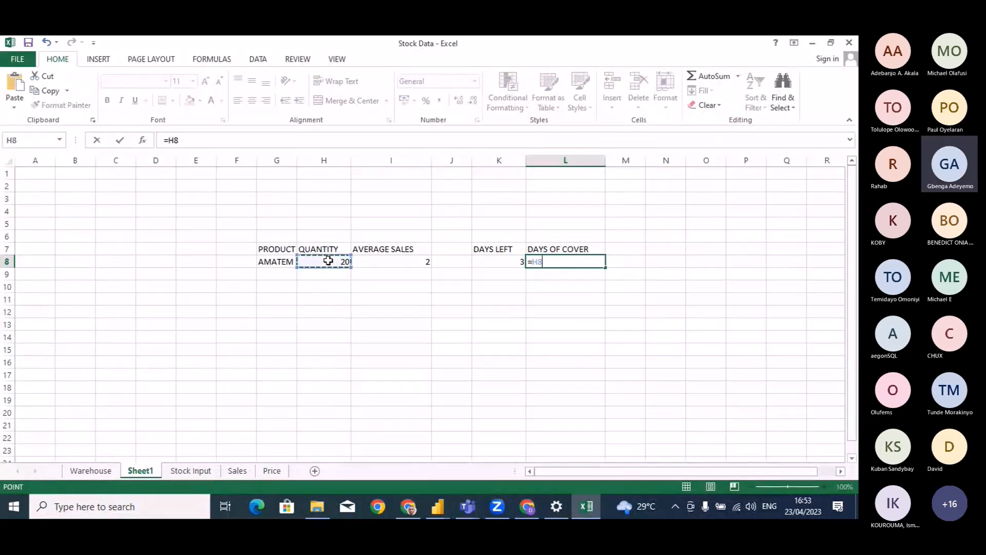
{"action": "type", "text": "/"}
{"action": "left_click", "coordinate": [396, 260]}
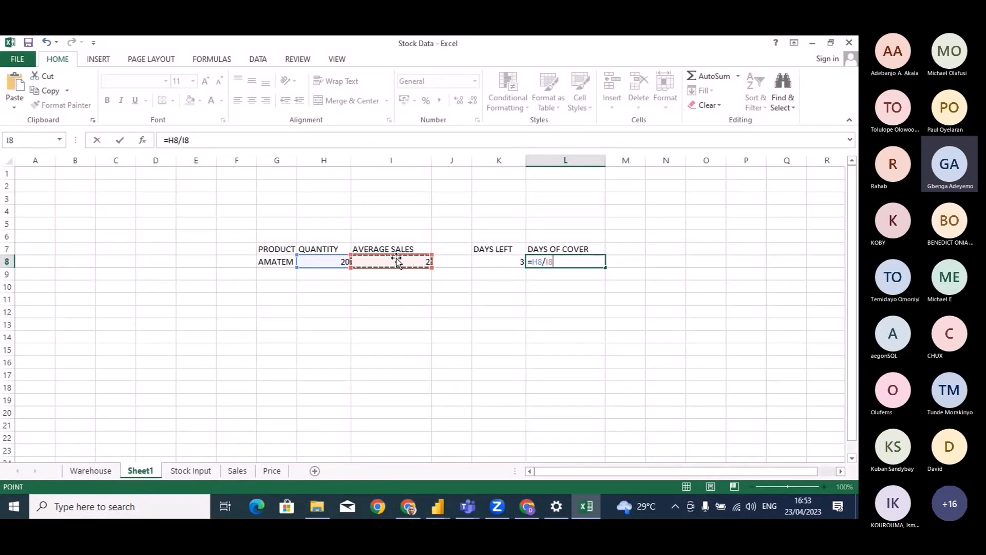
{"action": "key", "text": "Return"}
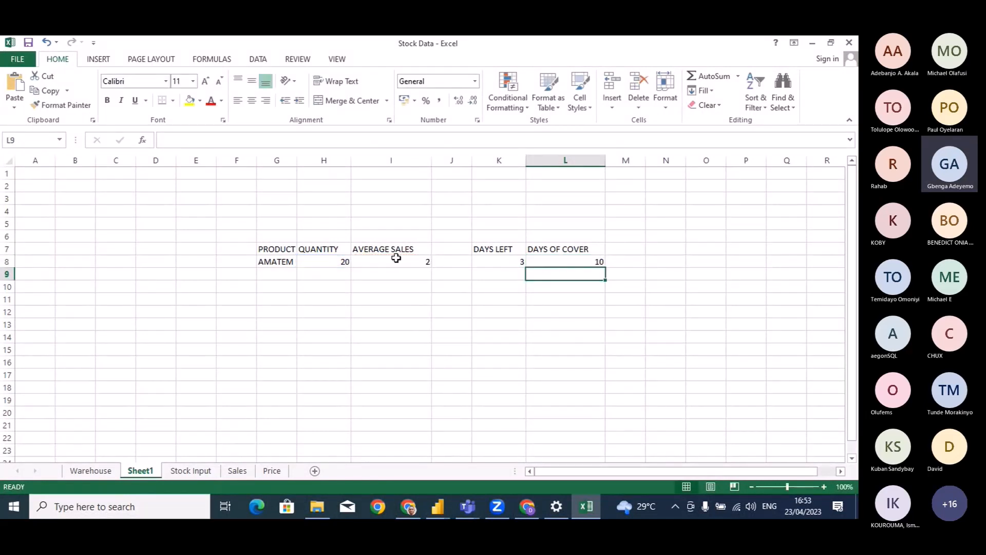
Examine AMATEM's days of cover in L8 against its average sales in I8 and its days left in K8
{"action": "left_click", "coordinate": [580, 260]}
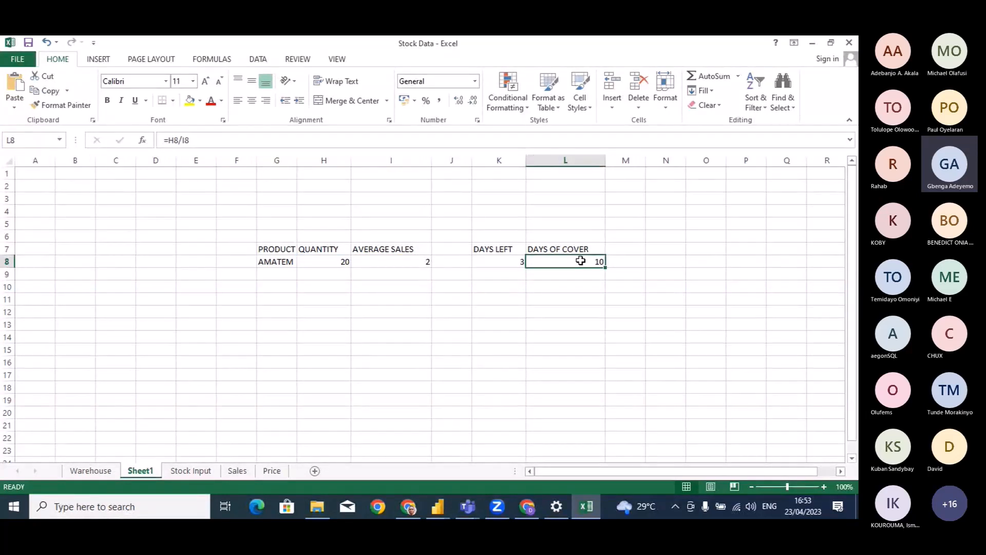
{"action": "left_click", "coordinate": [391, 259]}
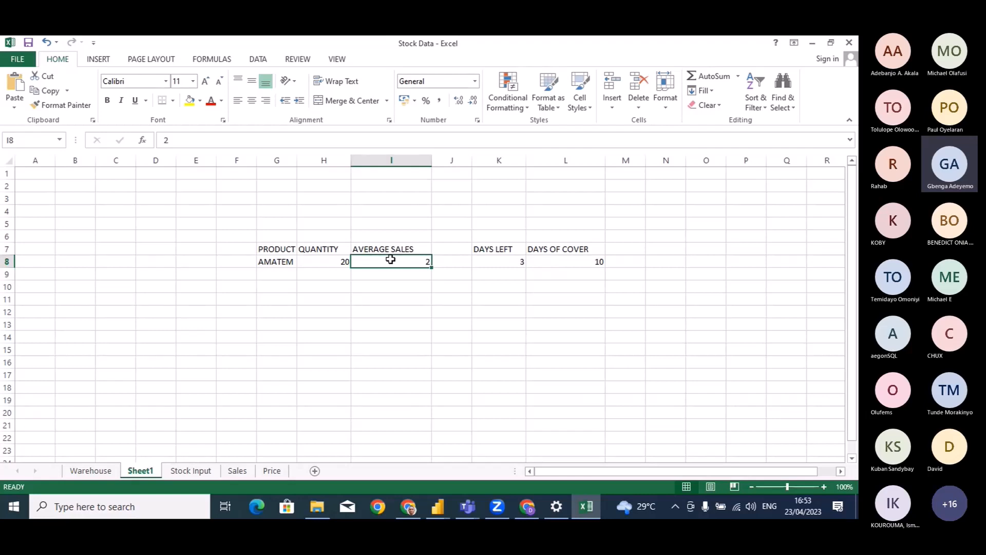
{"action": "left_click", "coordinate": [484, 340]}
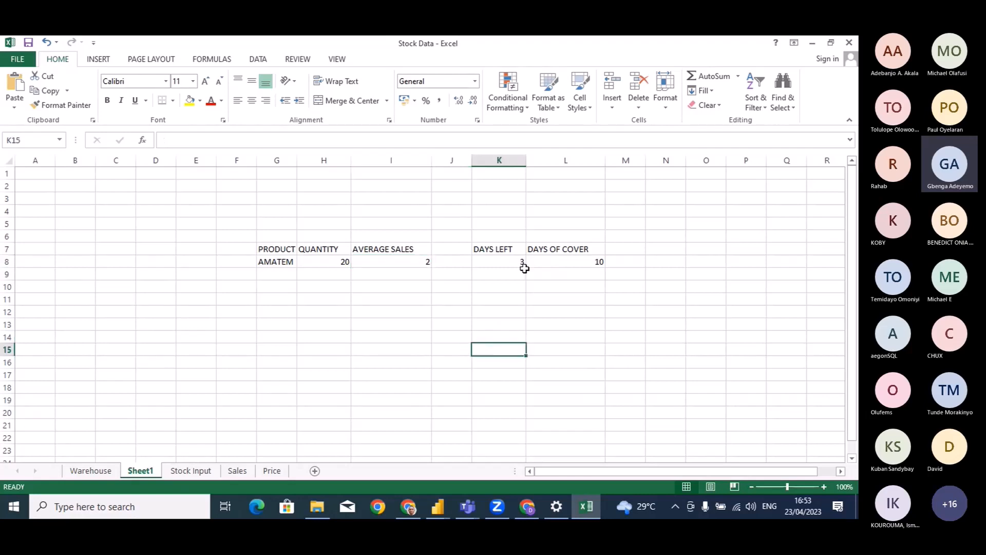
{"action": "left_click", "coordinate": [548, 262]}
{"action": "left_click", "coordinate": [483, 262]}
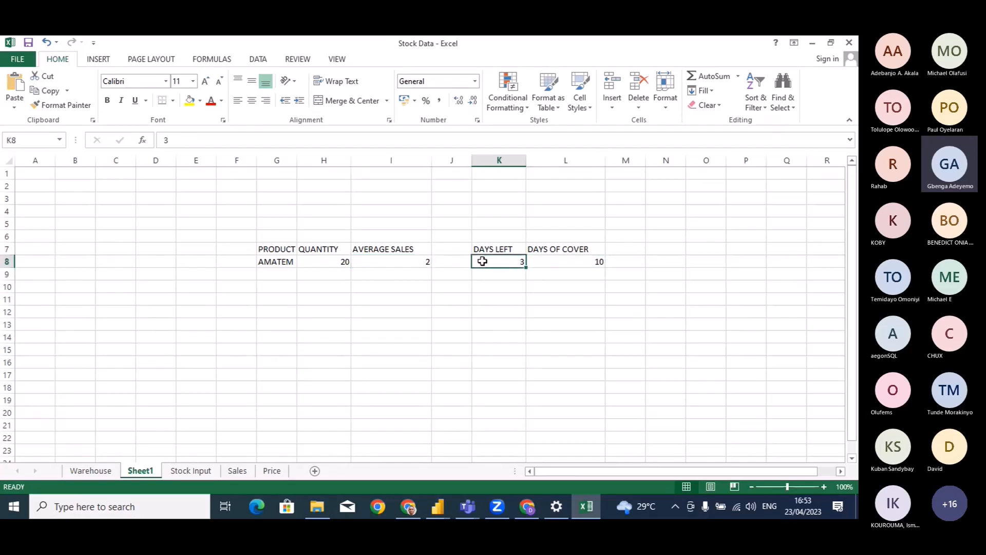
{"action": "left_click", "coordinate": [514, 298]}
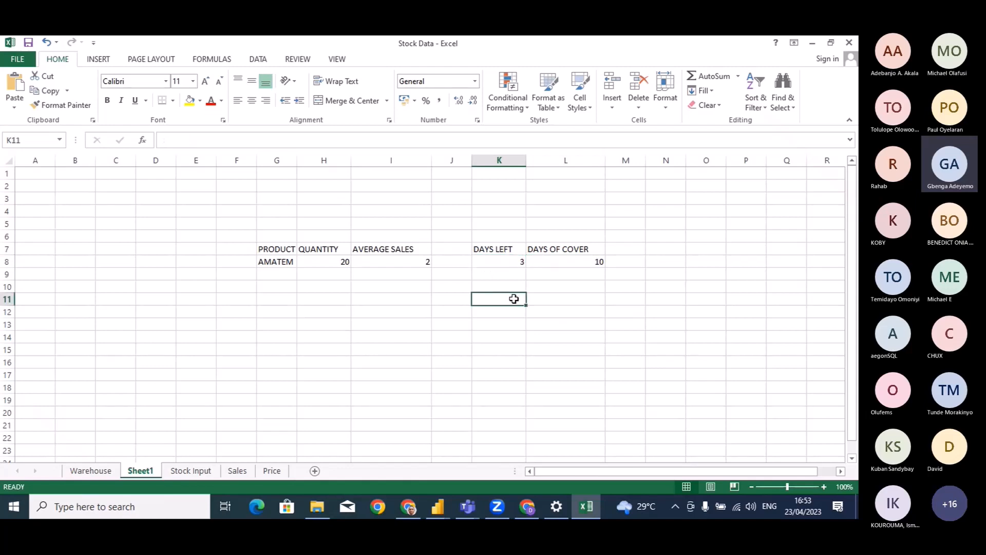
{"action": "key", "text": "Down"}
{"action": "key", "text": "Down"}
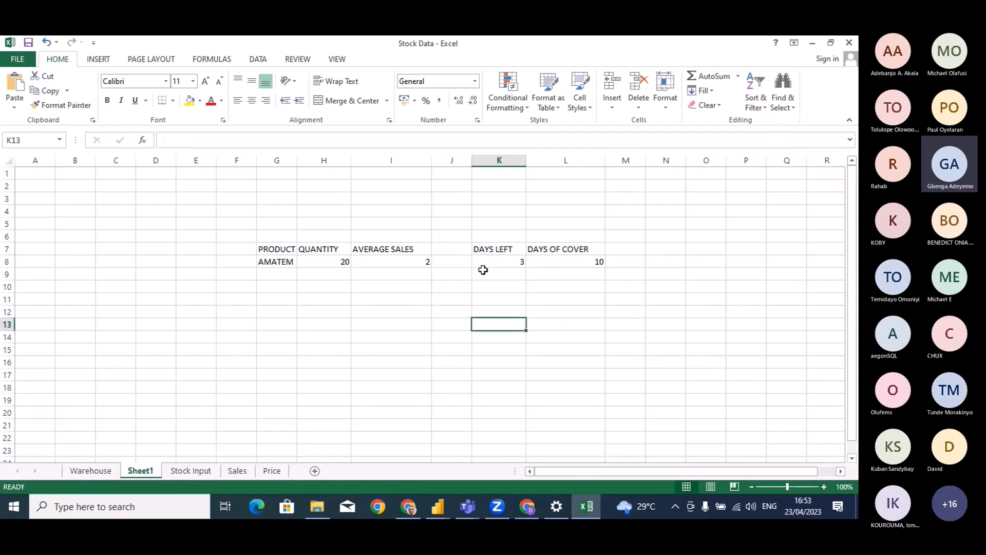
{"action": "left_click", "coordinate": [501, 260]}
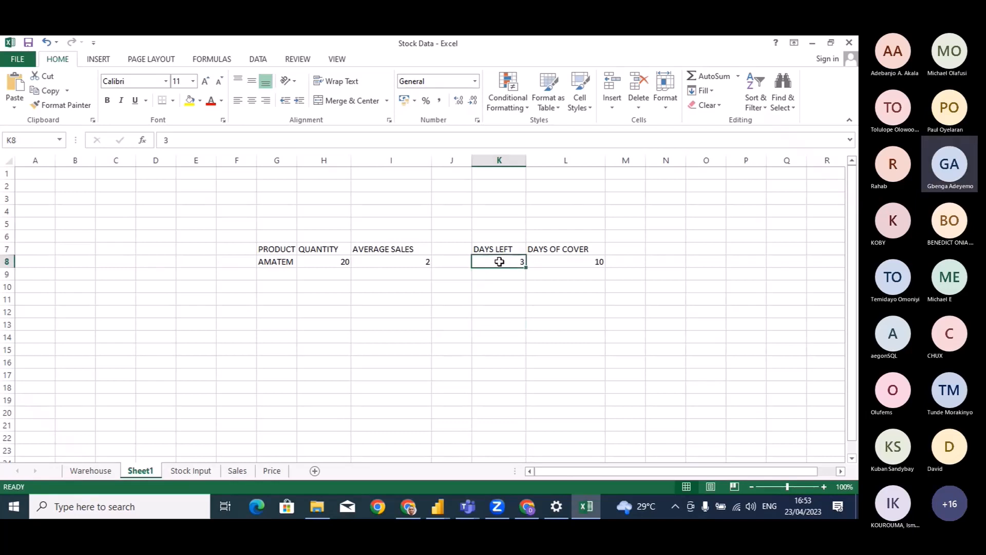
{"action": "left_click", "coordinate": [502, 322]}
{"action": "left_click", "coordinate": [405, 260]}
{"action": "left_click", "coordinate": [424, 315]}
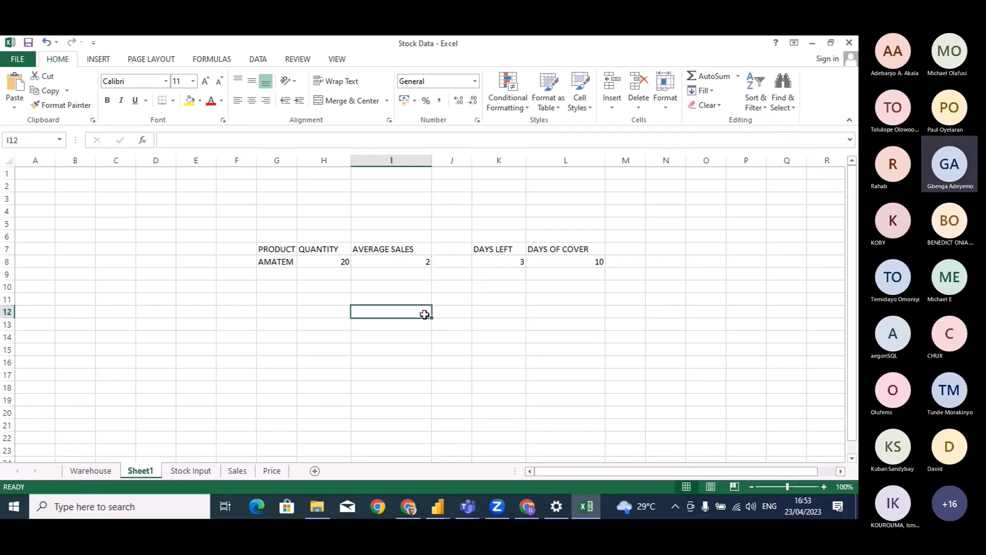
{"action": "left_click", "coordinate": [407, 342]}
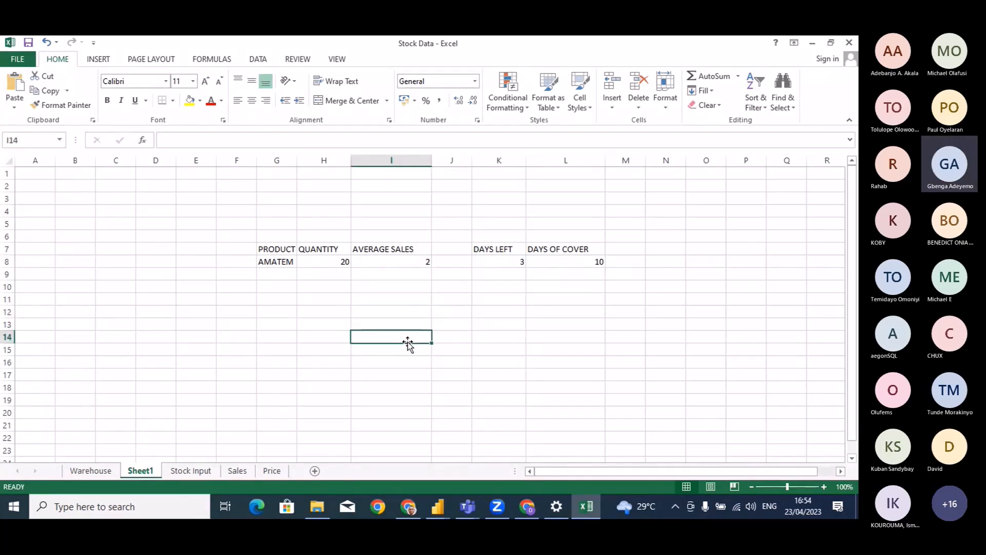
Enter 6 in K11 under DAYS LEFT and 14 in L11 under DAYS OF COVER as example values
{"action": "left_click", "coordinate": [496, 300]}
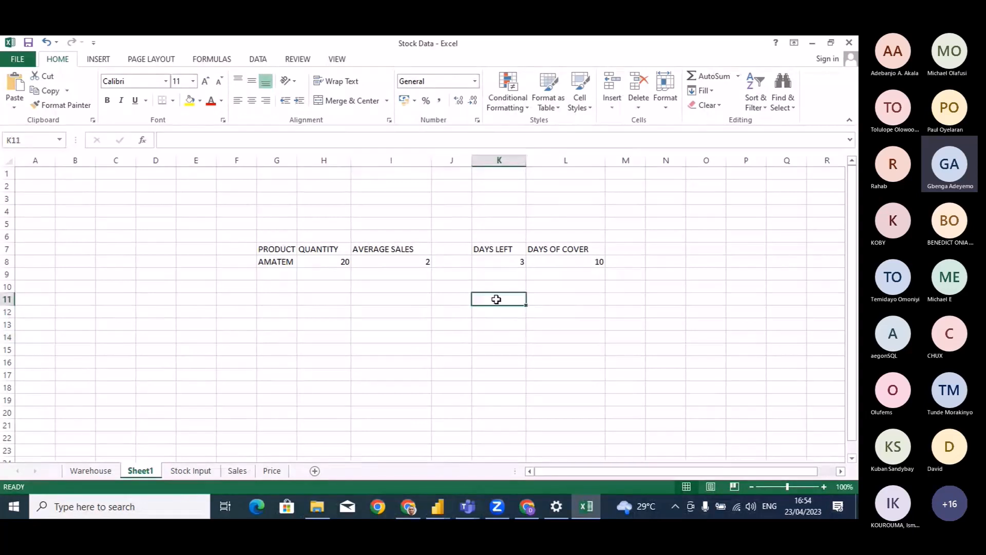
{"action": "type", "text": "6"}
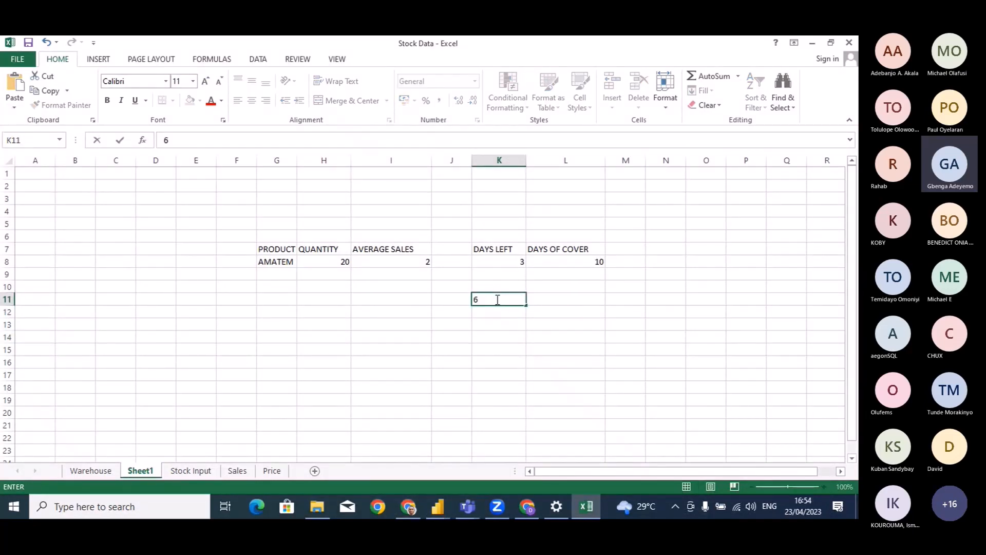
{"action": "key", "text": "Return"}
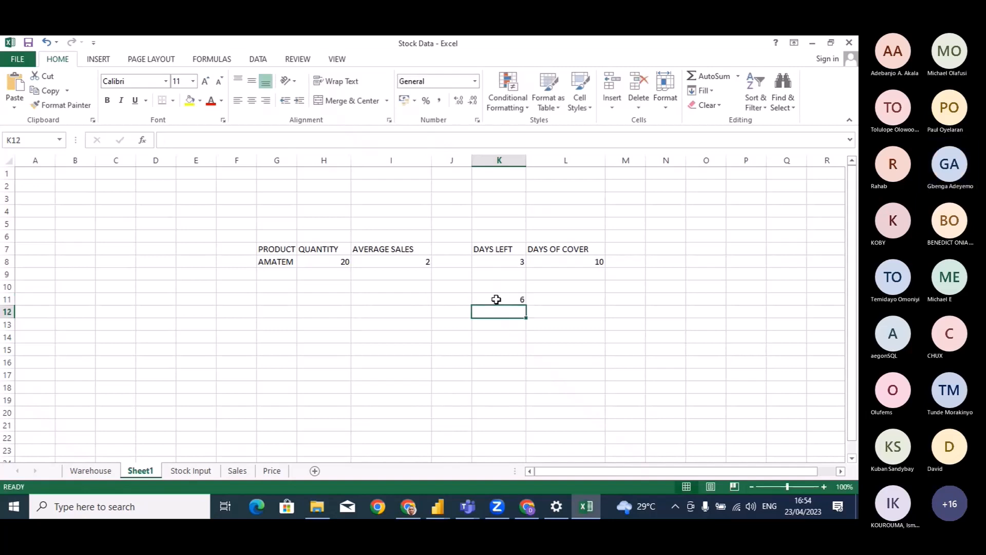
{"action": "left_click", "coordinate": [533, 334]}
{"action": "left_click", "coordinate": [572, 298]}
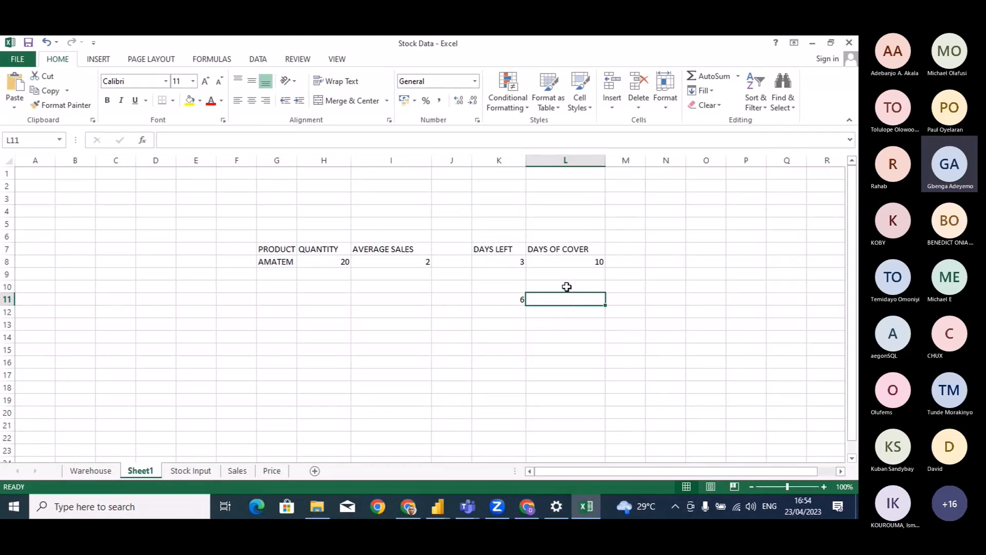
{"action": "type", "text": "14"}
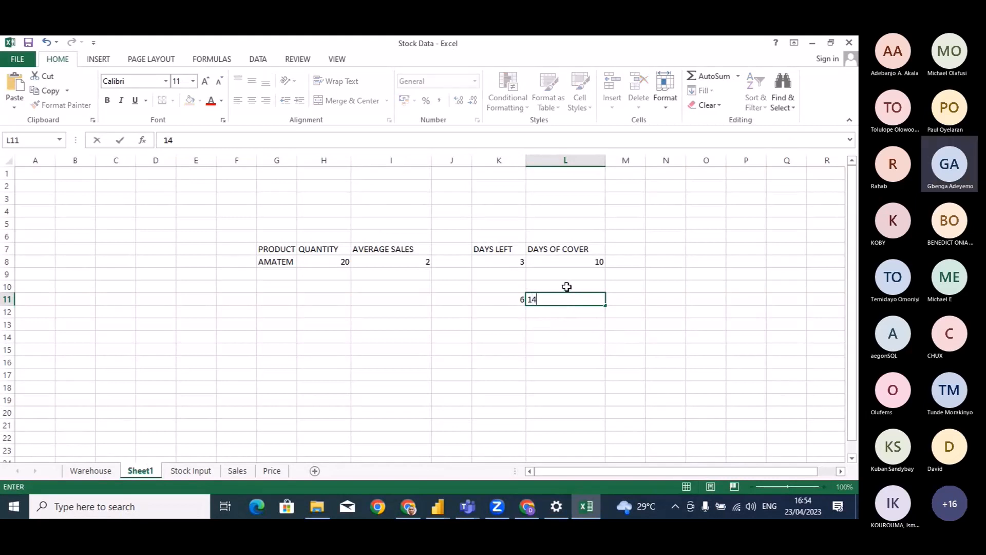
{"action": "key", "text": "Return"}
Compare the example values in K11 and L11 with AMATEM's quantity, average sales and days left in row 8
{"action": "left_click", "coordinate": [584, 296]}
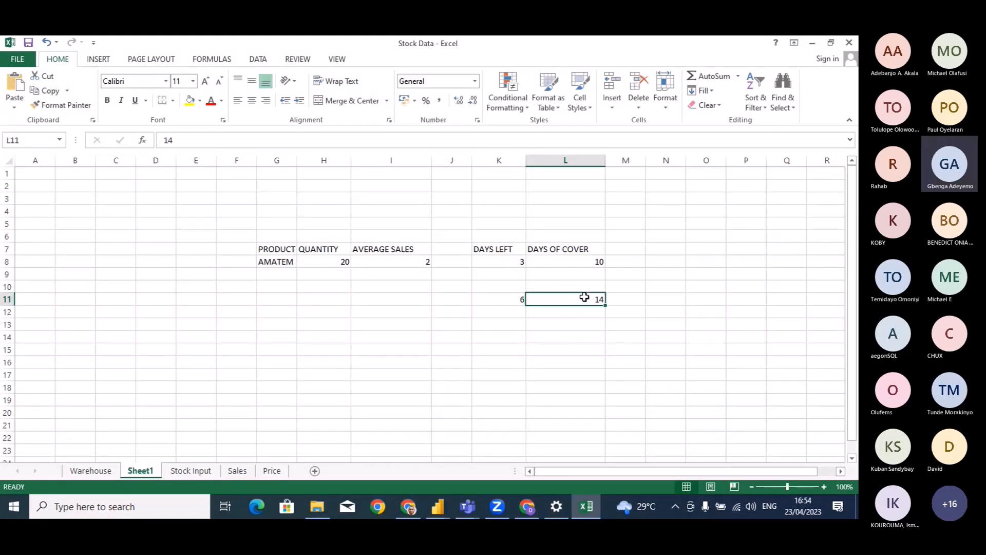
{"action": "left_click", "coordinate": [634, 314]}
{"action": "left_click", "coordinate": [569, 298]}
{"action": "left_click", "coordinate": [303, 261]}
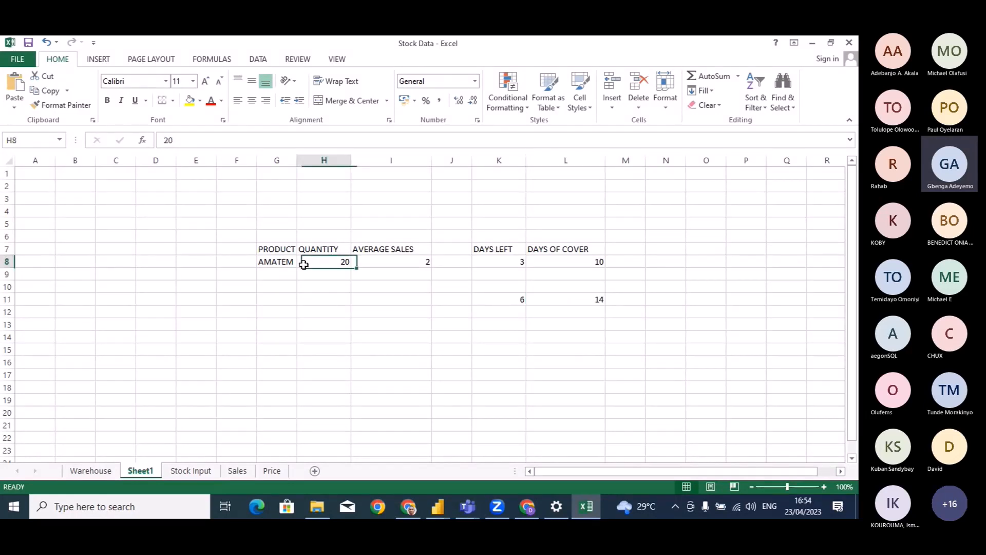
{"action": "left_click", "coordinate": [430, 323]}
{"action": "left_click", "coordinate": [531, 322]}
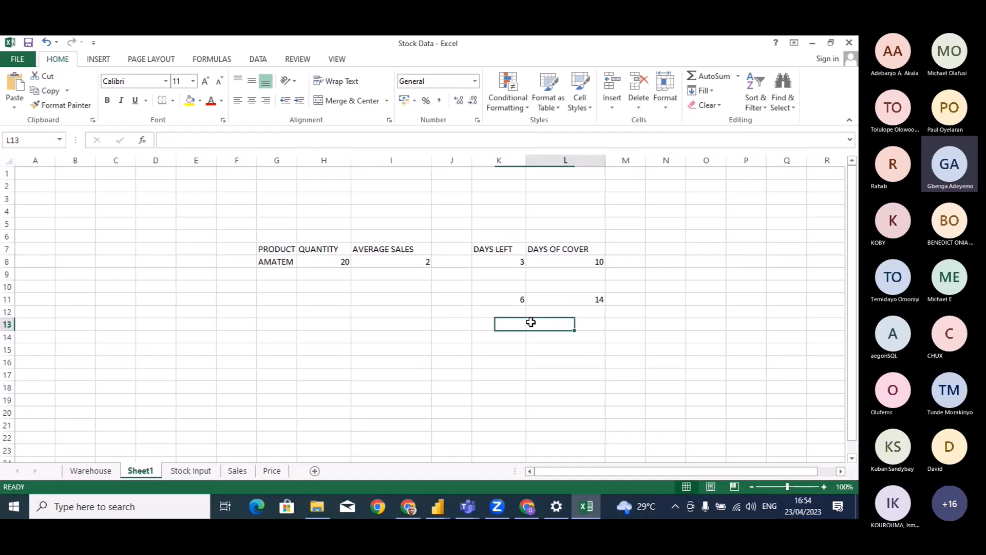
{"action": "left_click", "coordinate": [399, 251]}
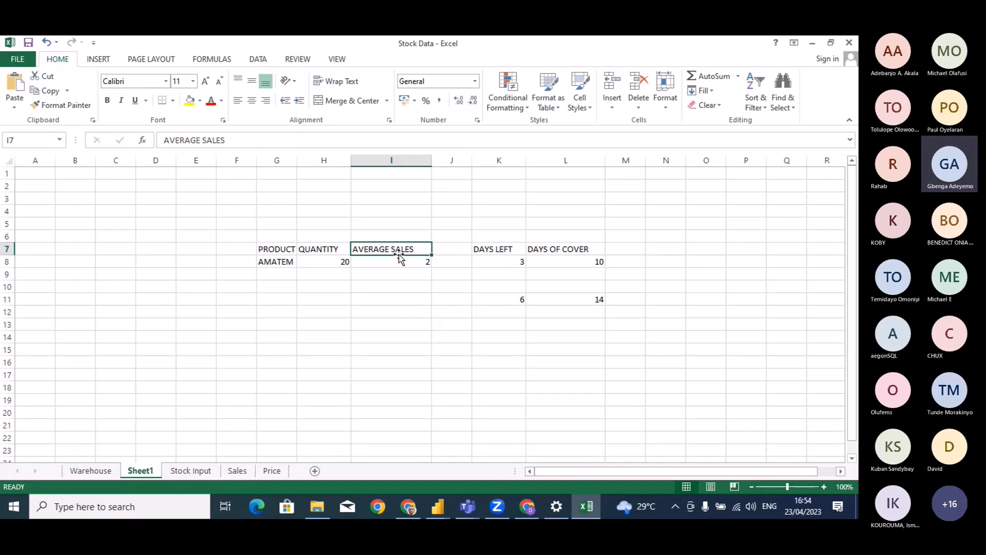
{"action": "left_click", "coordinate": [383, 263]}
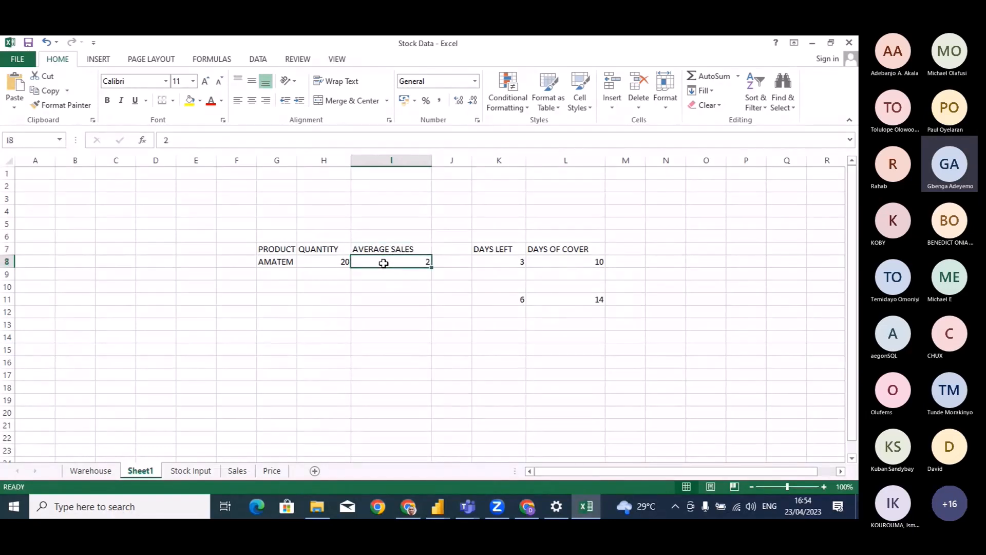
{"action": "left_click", "coordinate": [410, 302]}
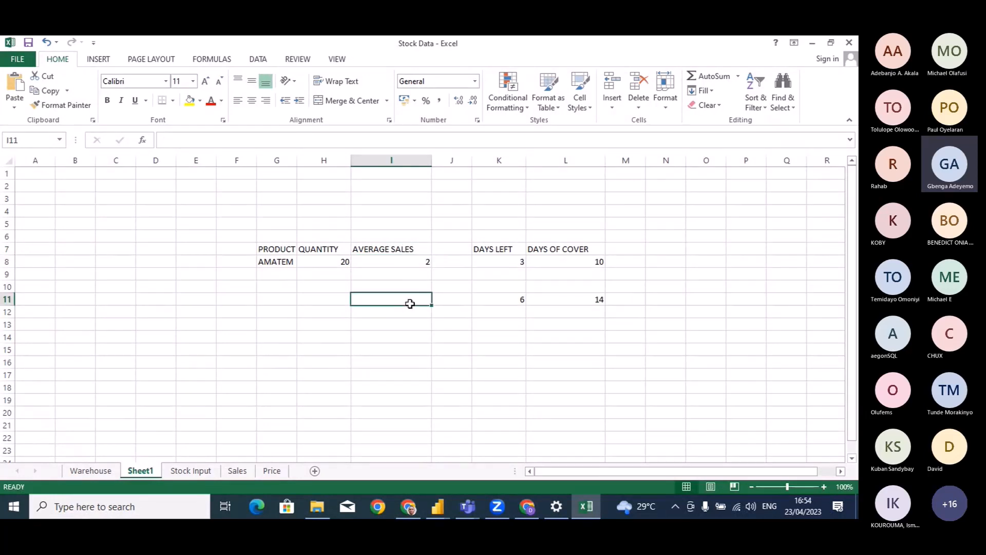
{"action": "left_click", "coordinate": [504, 262]}
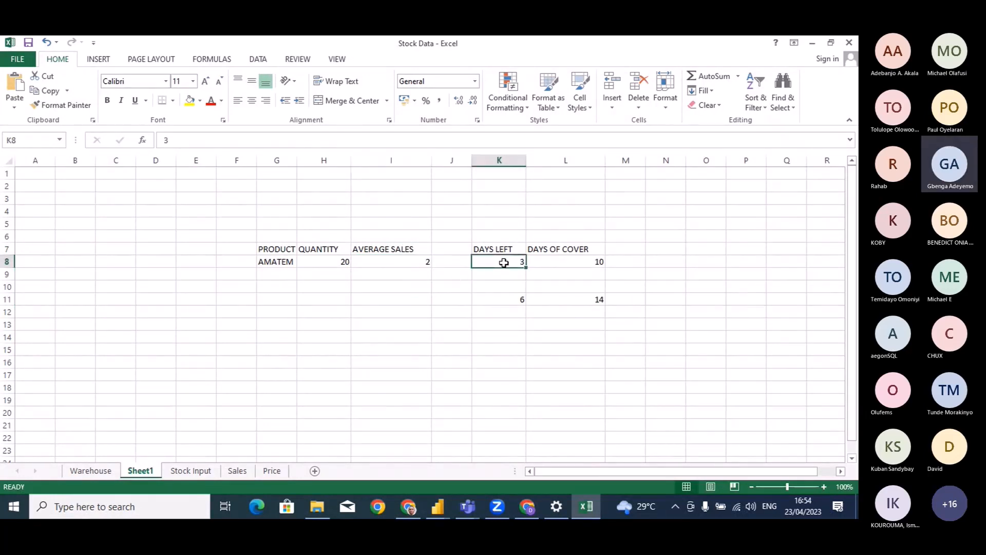
{"action": "left_click", "coordinate": [410, 263]}
{"action": "left_click", "coordinate": [520, 263]}
{"action": "left_click", "coordinate": [512, 299]}
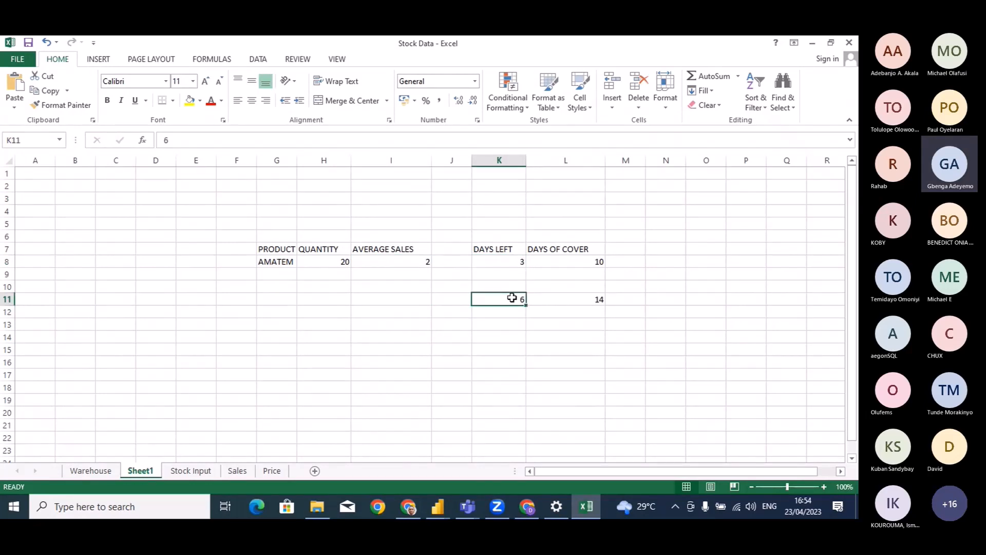
{"action": "left_click", "coordinate": [564, 294]}
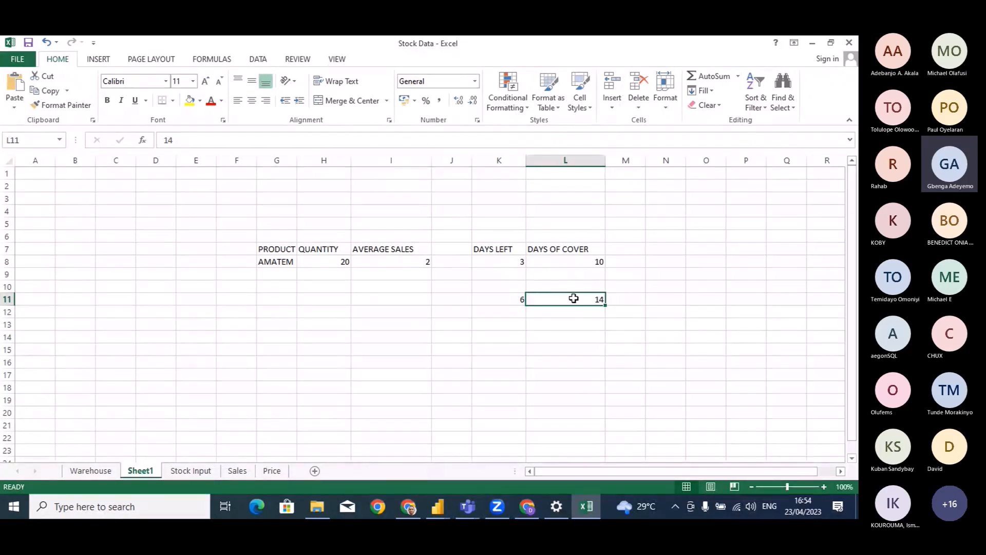
{"action": "left_click", "coordinate": [515, 365]}
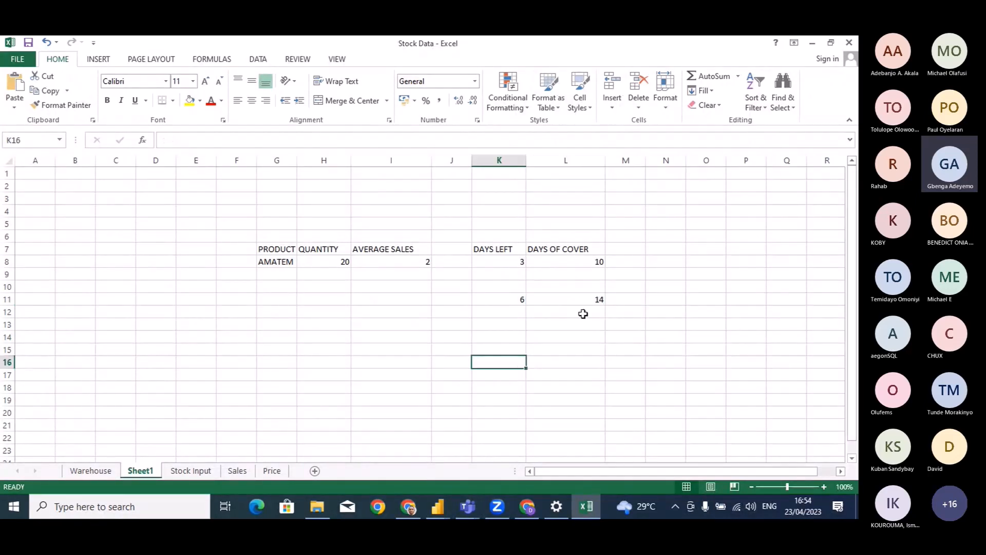
{"action": "left_click", "coordinate": [577, 301]}
{"action": "left_click", "coordinate": [383, 261]}
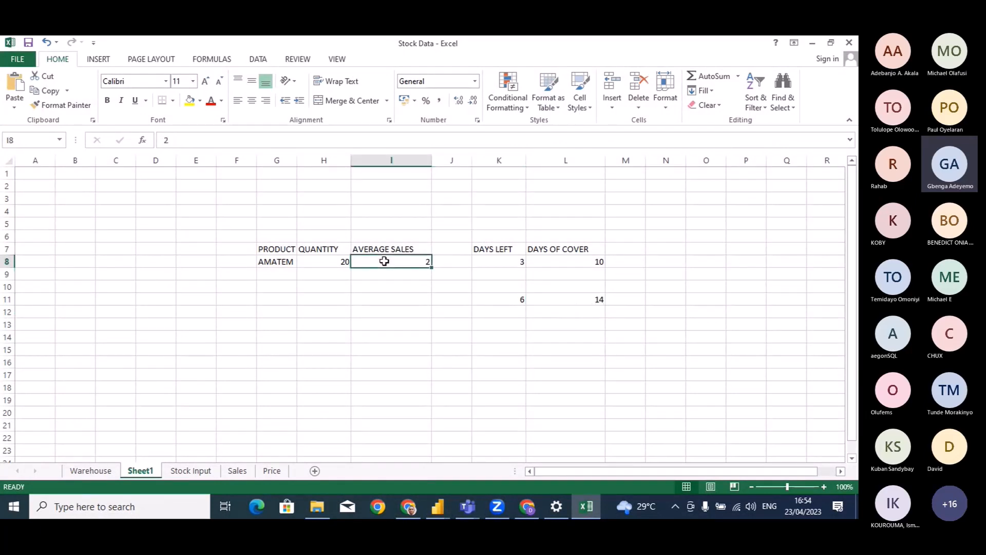
{"action": "left_click", "coordinate": [566, 302]}
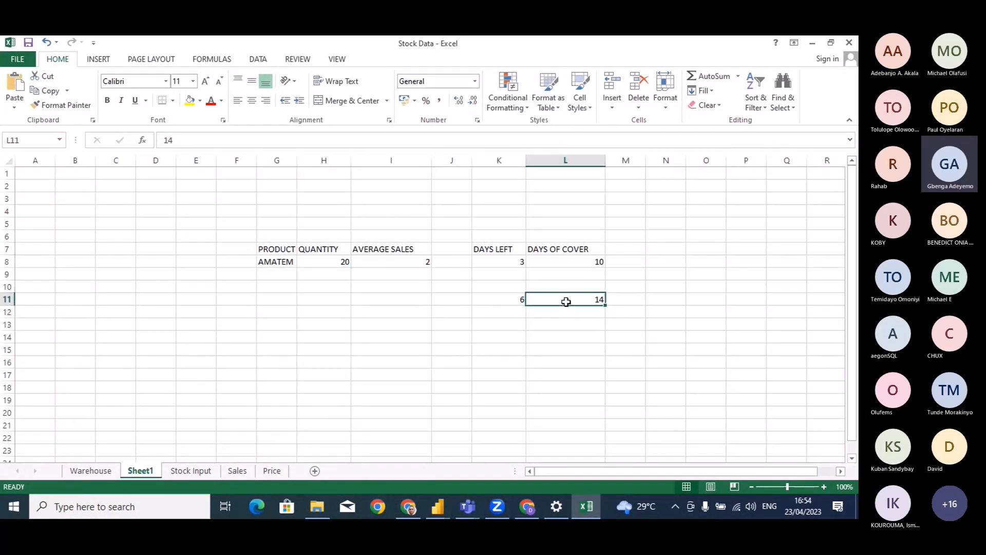
{"action": "left_click", "coordinate": [593, 335]}
{"action": "left_click", "coordinate": [572, 299]}
{"action": "left_click", "coordinate": [585, 324]}
{"action": "left_click", "coordinate": [569, 296]}
{"action": "left_click", "coordinate": [506, 311]}
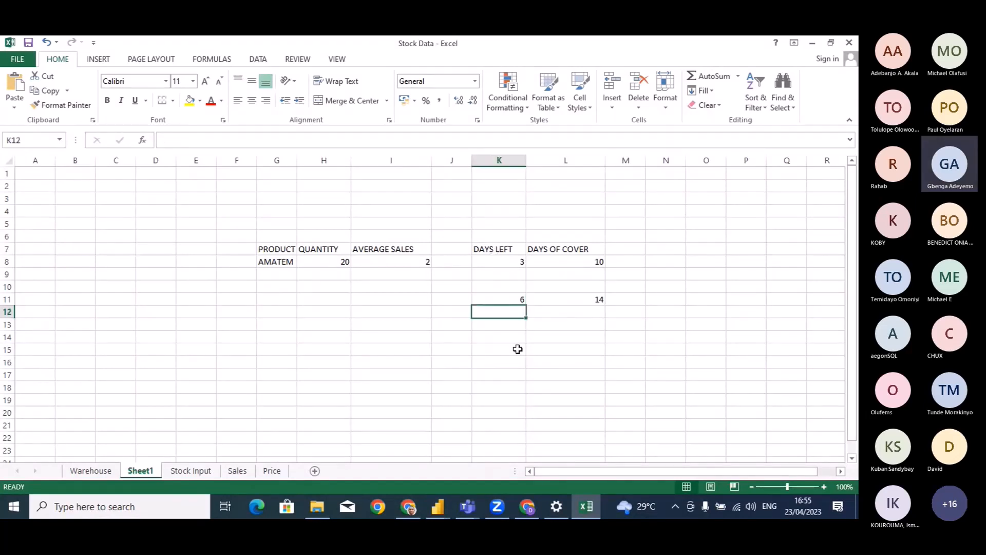
Switch to the untitled Power BI report and start a new measure named Quantity @ Risk in the #DAX table
{"action": "left_click", "coordinate": [438, 506]}
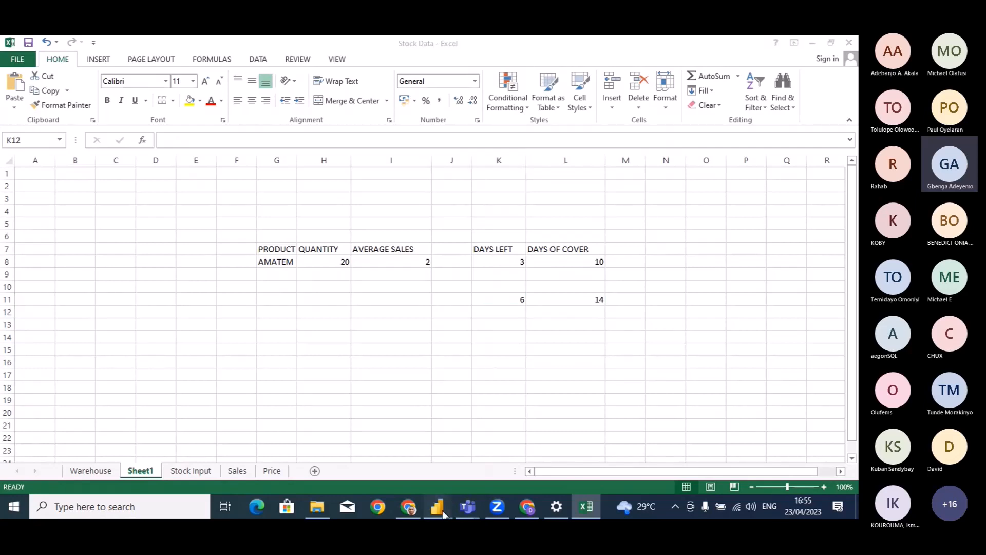
{"action": "left_click", "coordinate": [531, 462]}
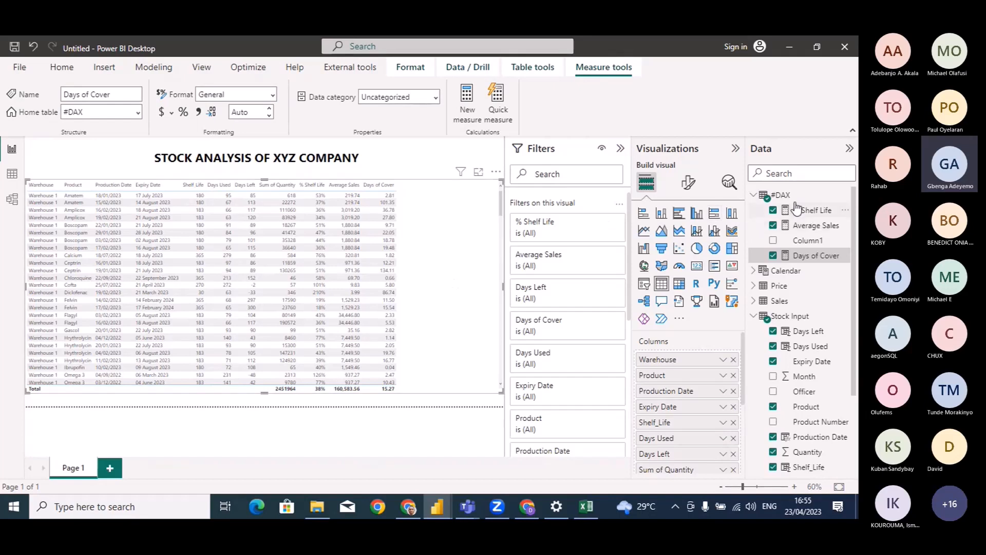
{"action": "left_click", "coordinate": [782, 195]}
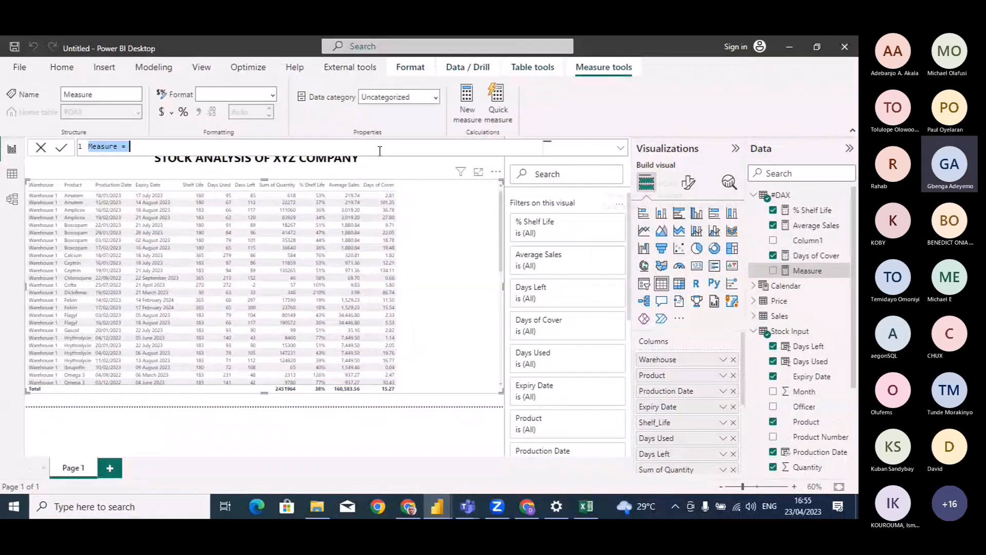
{"action": "key", "text": "BackSpace"}
{"action": "type", "text": "q"}
{"action": "key", "text": "BackSpace"}
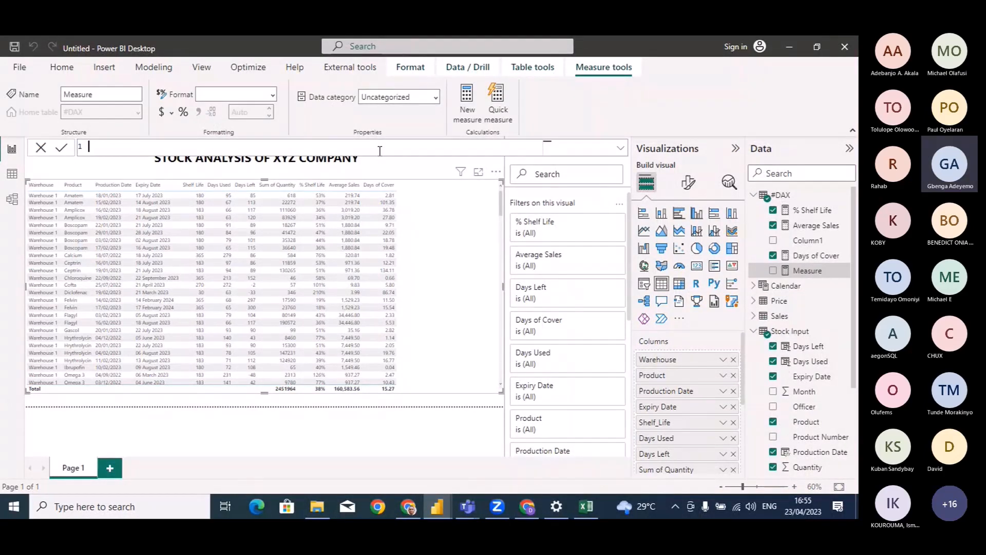
{"action": "type", "text": "Quantity @ Risk ="}
{"action": "key", "text": "shift+Return"}
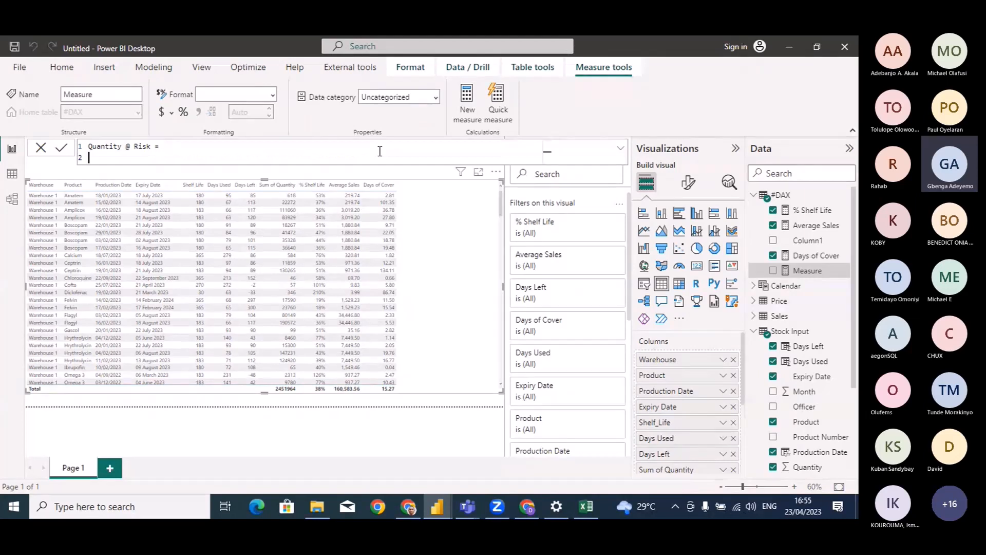
Begin declaring a variable named AA on the second line of the Quantity @ Risk formula
{"action": "type", "text": "VAR AA ="}
{"action": "type", "text": "DAY"}
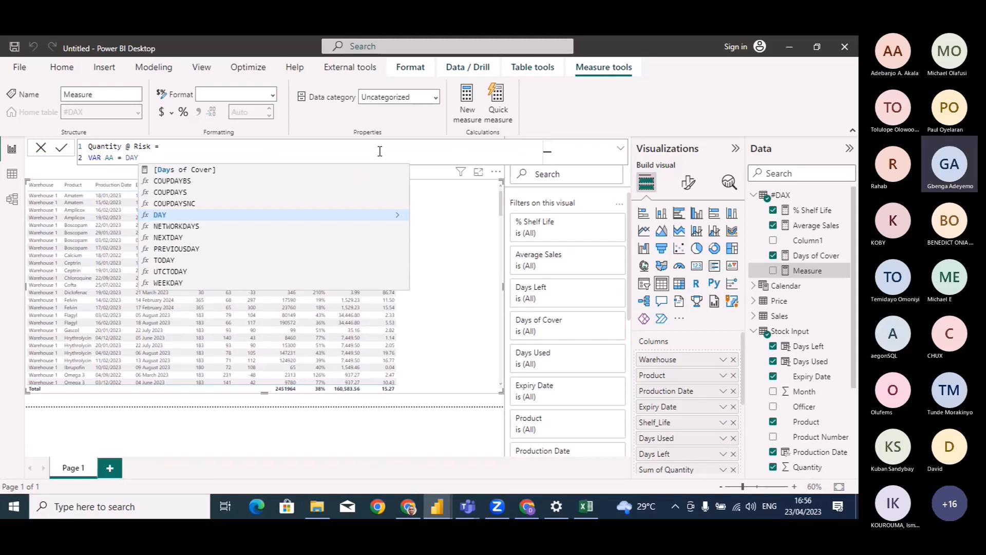
{"action": "key", "text": "BackSpace"}
{"action": "key", "text": "BackSpace"}
{"action": "key", "text": "BackSpace"}
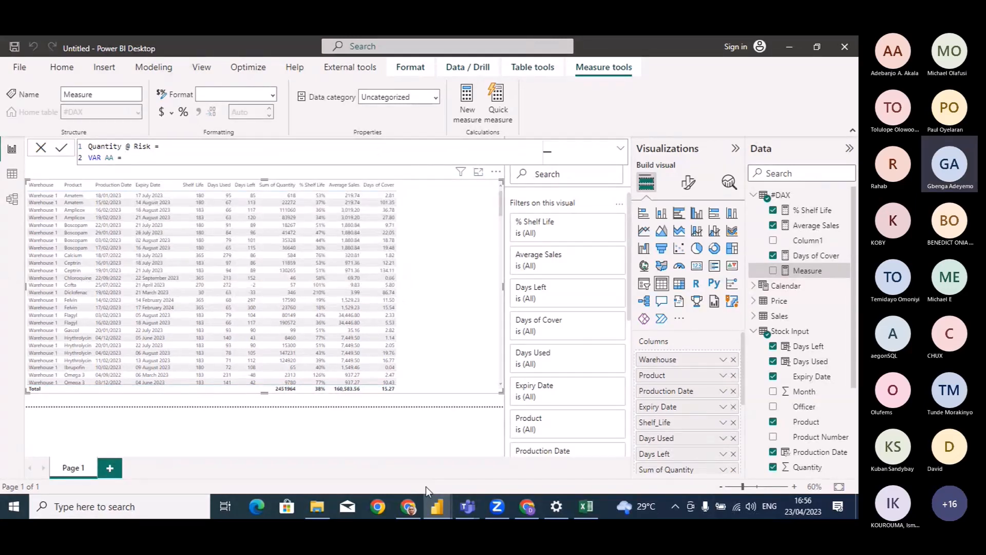
Look up the Quantity @ Risk measure in the finished Stock Analysis report, then return to the untitled report
{"action": "mouse_move", "coordinate": [436, 508]}
{"action": "left_click", "coordinate": [370, 458]}
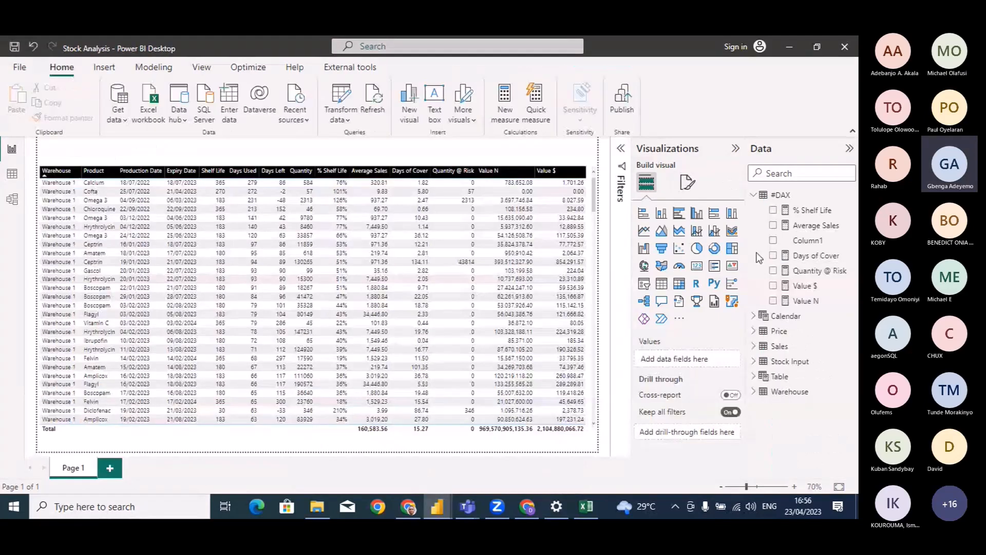
{"action": "left_click", "coordinate": [810, 271]}
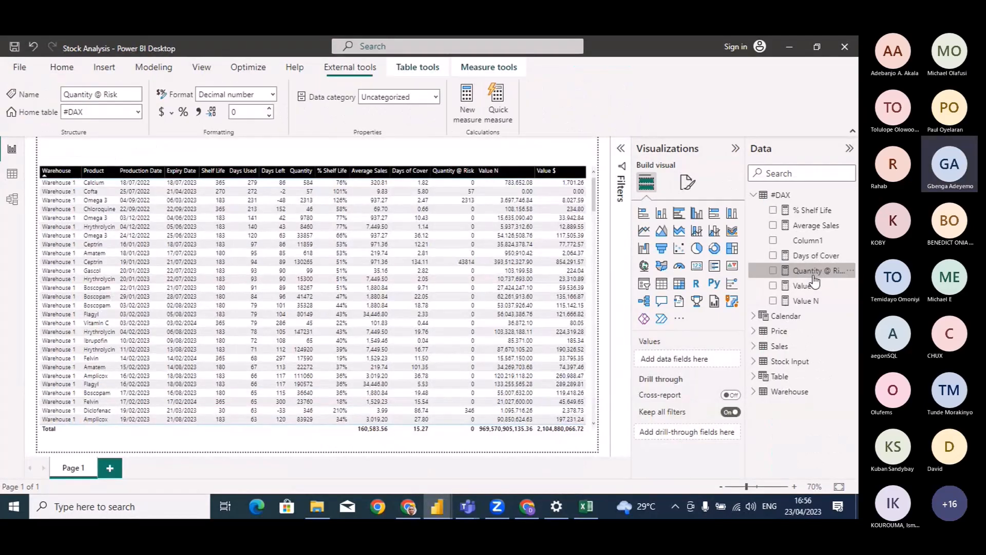
{"action": "left_click", "coordinate": [789, 48]}
Define variable AA as [Days of Cover] - SUM('Stock Input'[Days Left]) in the Quantity @ Risk formula
{"action": "type", "text": "DAYS"}
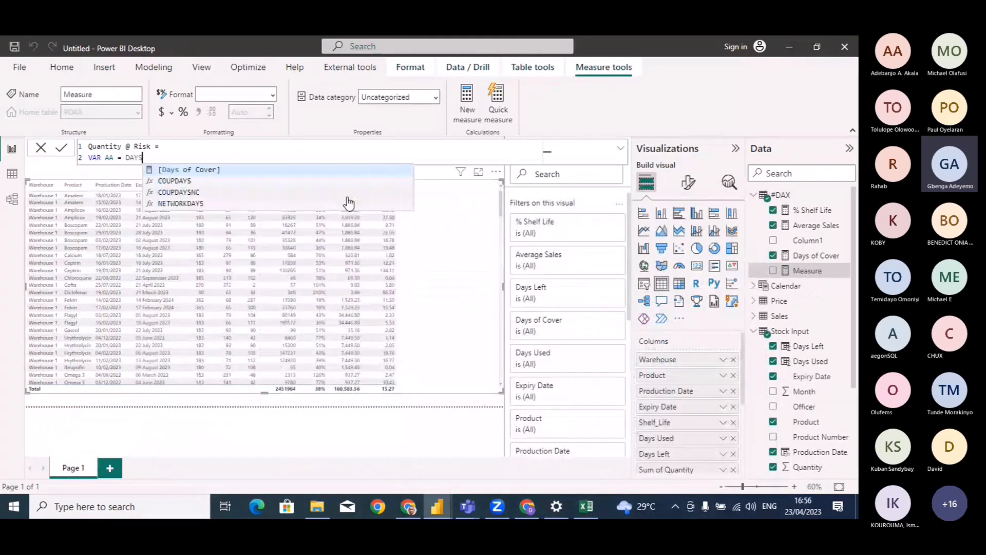
{"action": "left_click", "coordinate": [274, 172]}
{"action": "type", "text": "- "}
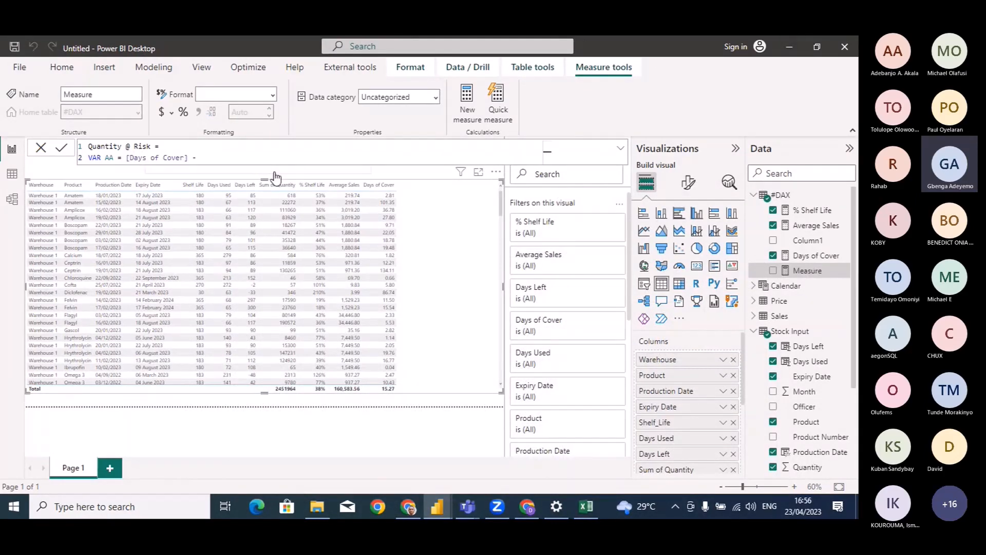
{"action": "type", "text": "SUM(D"}
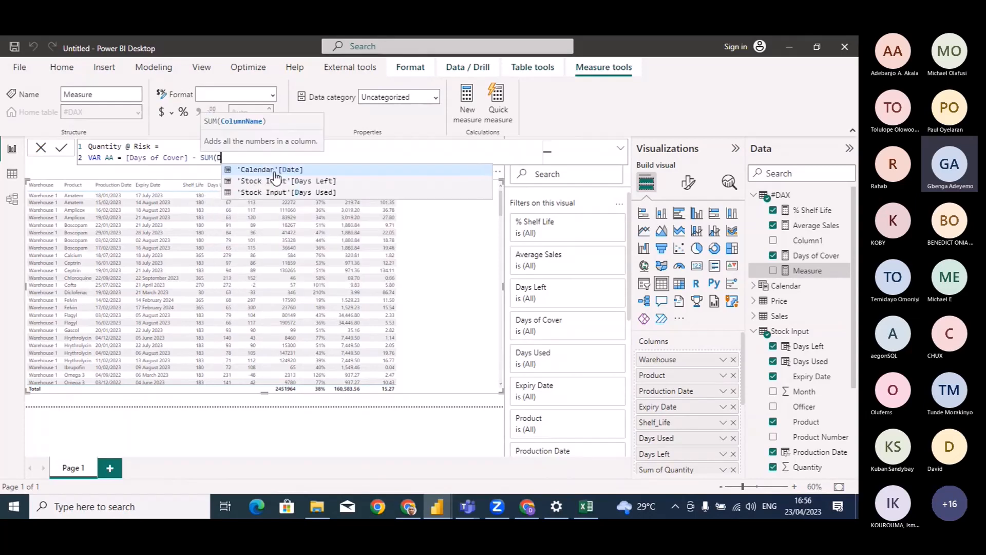
{"action": "type", "text": "y"}
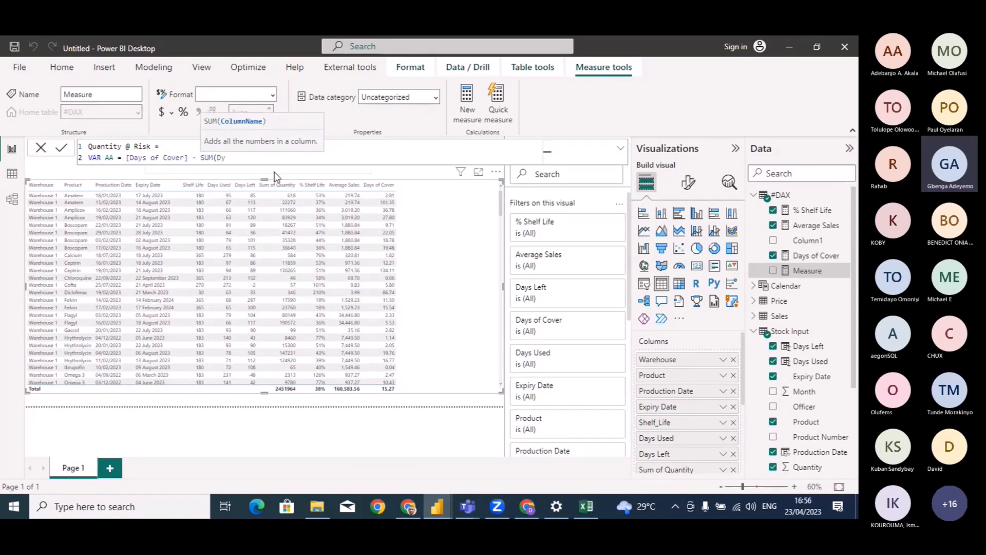
{"action": "key", "text": "BackSpace"}
{"action": "type", "text": "ays"}
{"action": "left_click", "coordinate": [296, 170]}
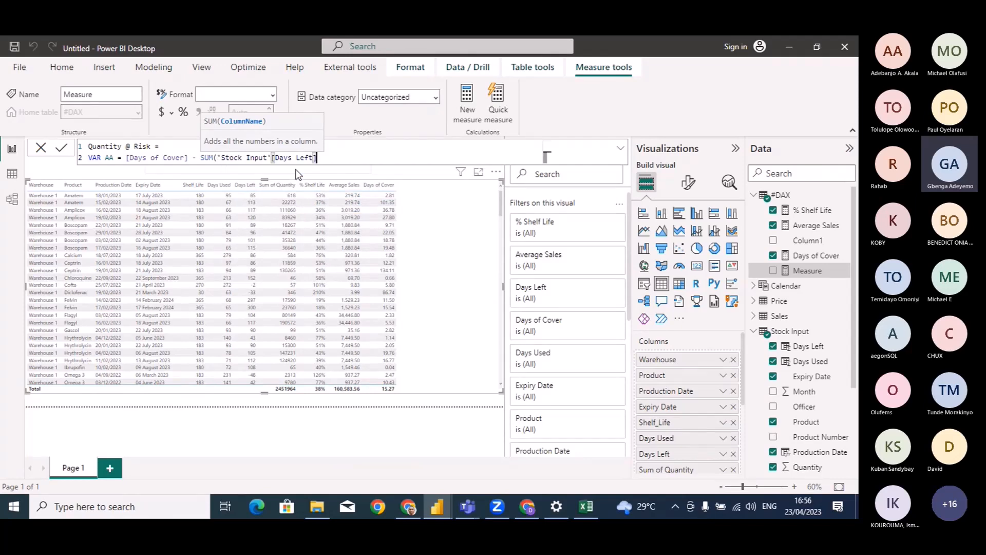
{"action": "type", "text": ")"}
{"action": "key", "text": "shift+Return"}
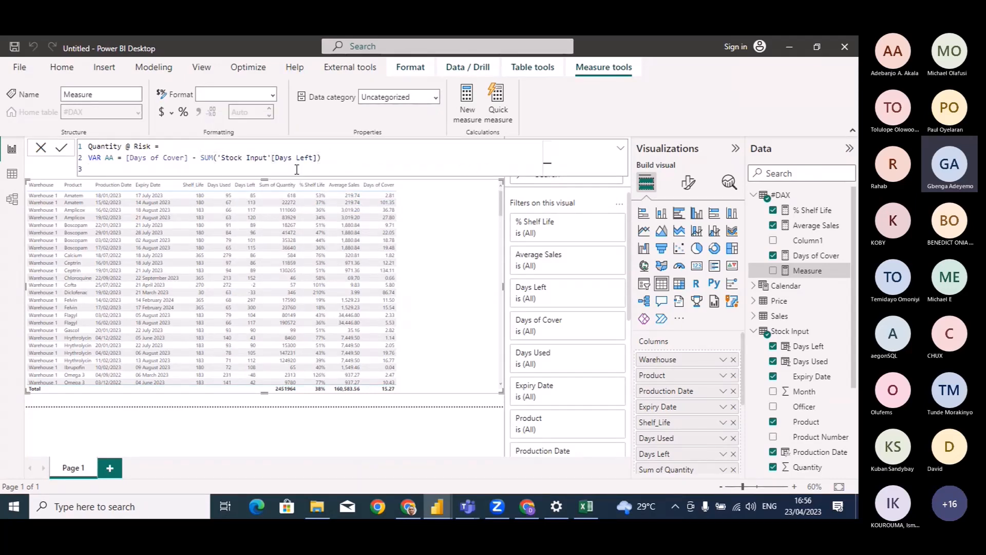
Add a variable BB to the Quantity @ Risk formula that holds the [Average Sales] measure
{"action": "type", "text": "VAR BB = AVERA"}
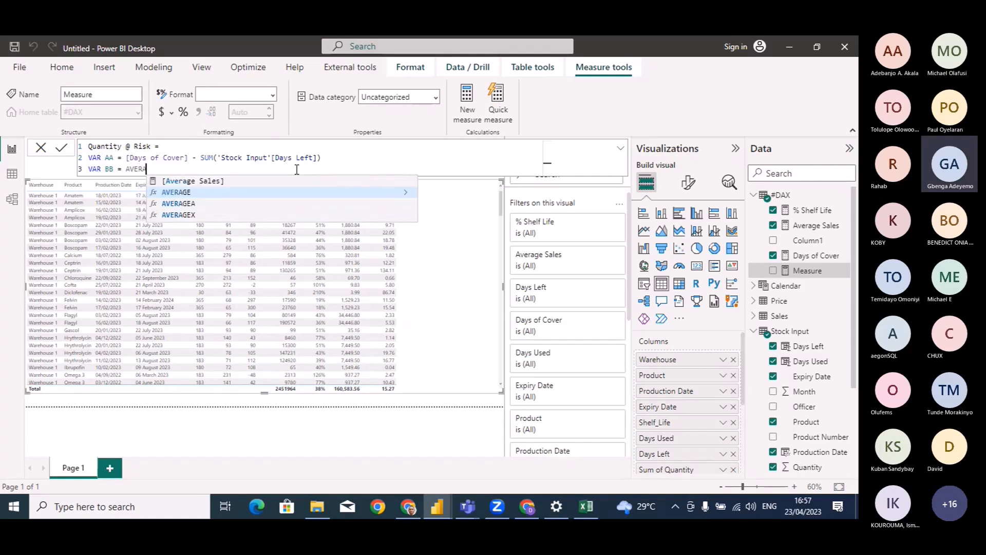
{"action": "left_click", "coordinate": [252, 182]}
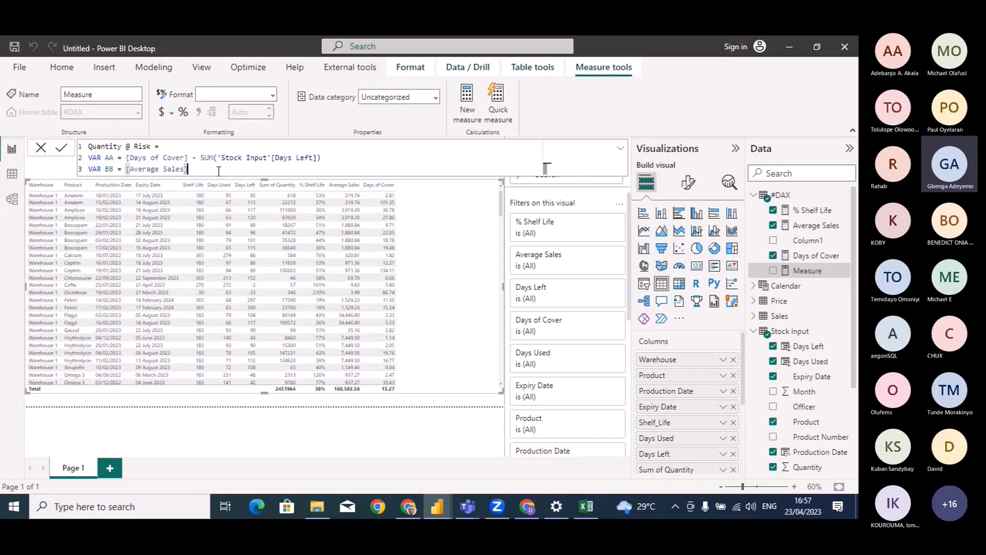
{"action": "key", "text": "shift+Return"}
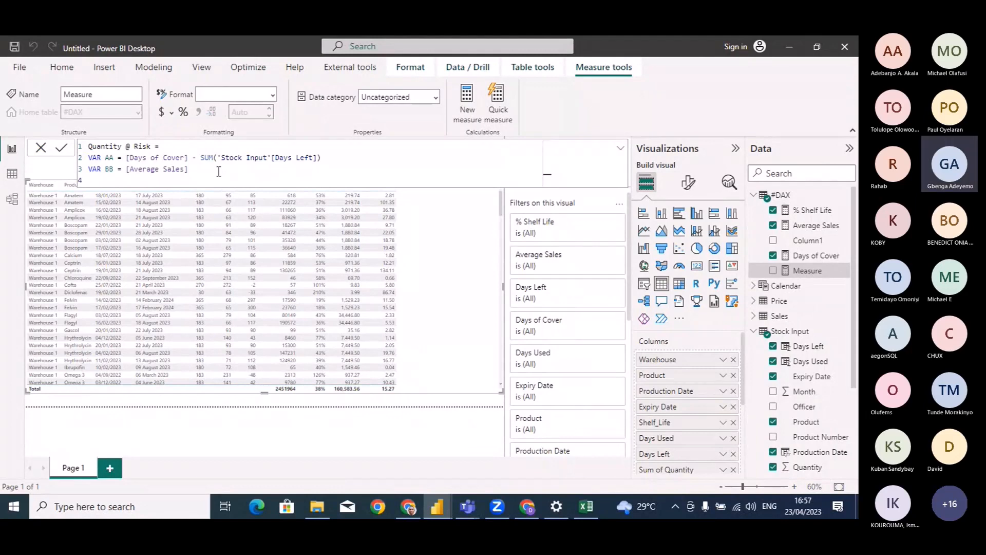
Make the Quantity @ Risk formula return the product AA * BB
{"action": "type", "text": "RETURN"}
{"action": "key", "text": "shift+Return"}
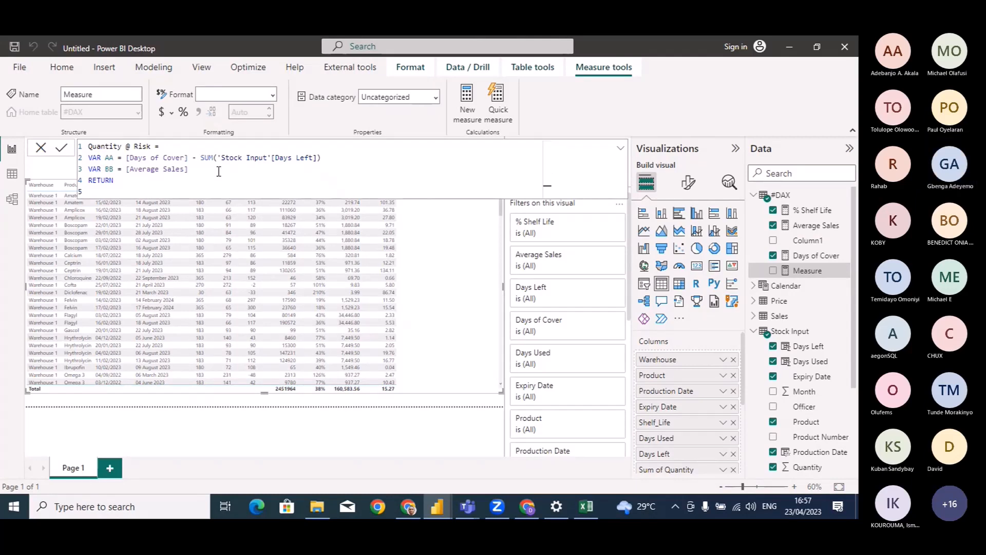
{"action": "type", "text": "AA "}
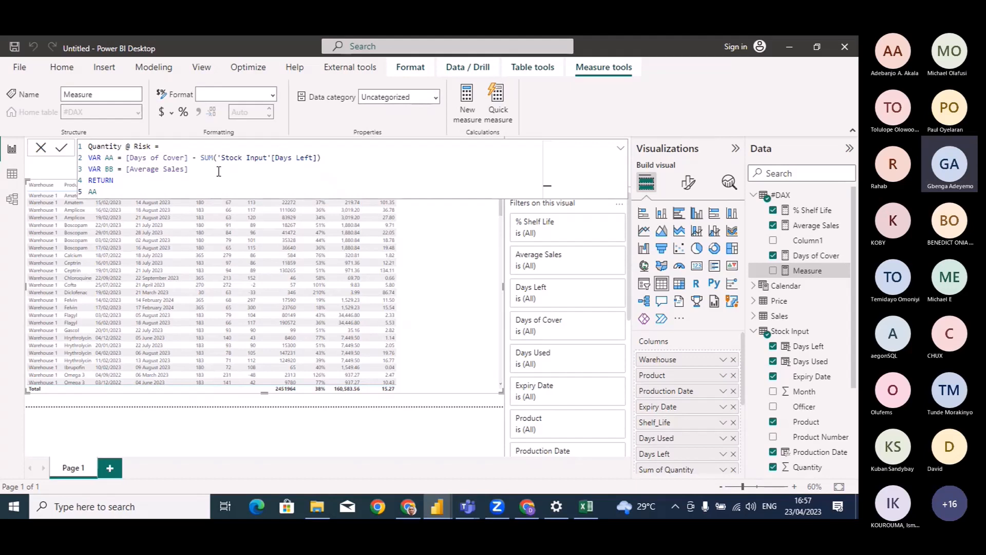
{"action": "type", "text": "* BB"}
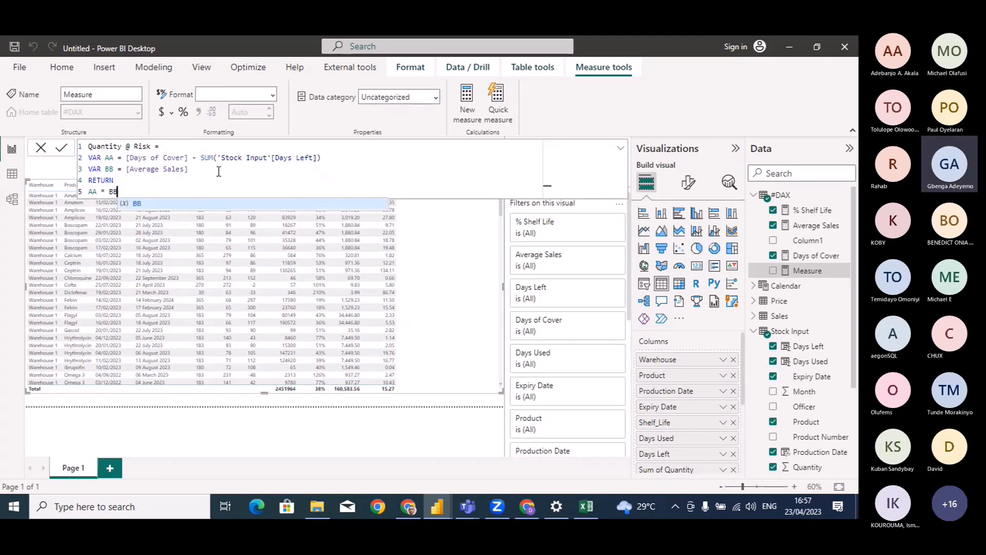
{"action": "left_click", "coordinate": [152, 184]}
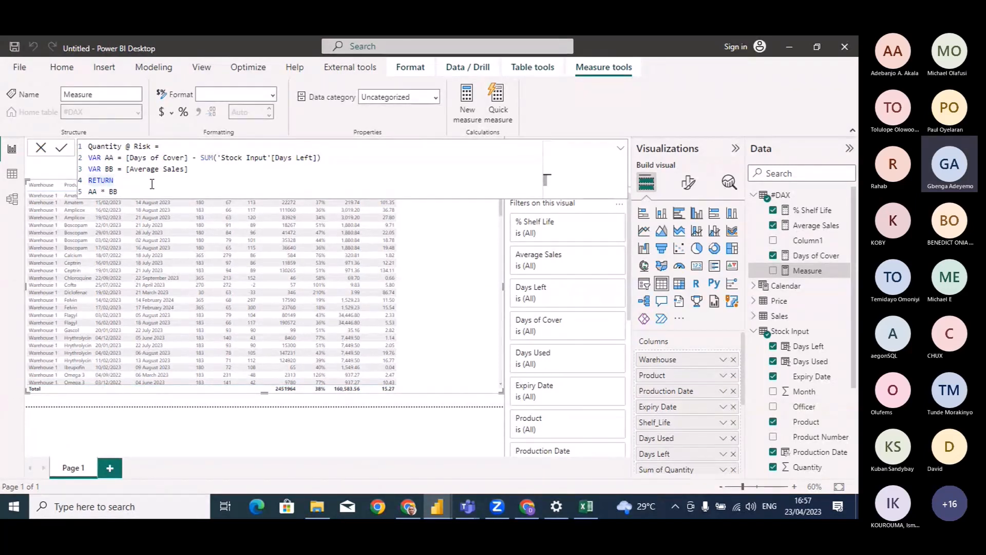
Commit the Quantity @ Risk measure and add it as a column to the stock analysis table
{"action": "left_click", "coordinate": [187, 159]}
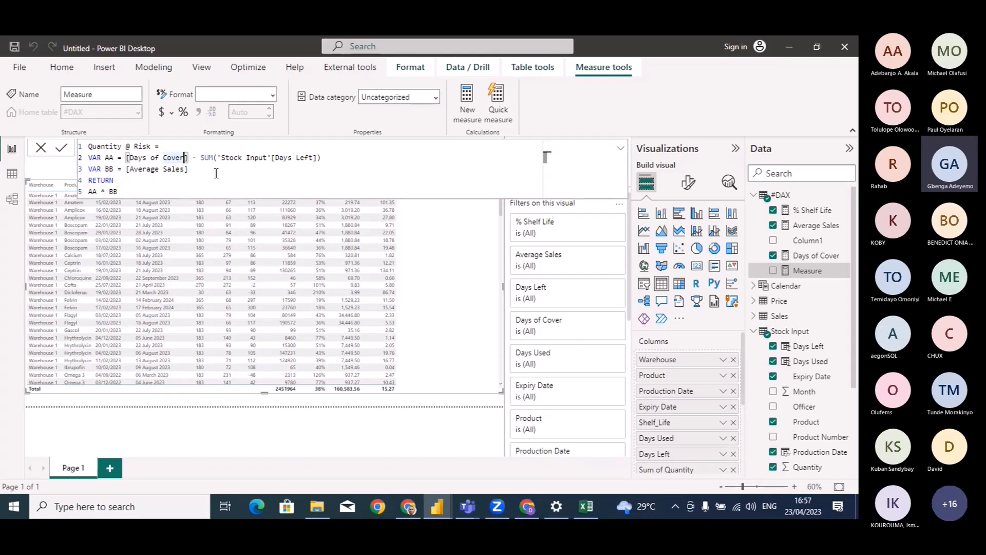
{"action": "left_click", "coordinate": [198, 168]}
{"action": "left_click", "coordinate": [340, 154]}
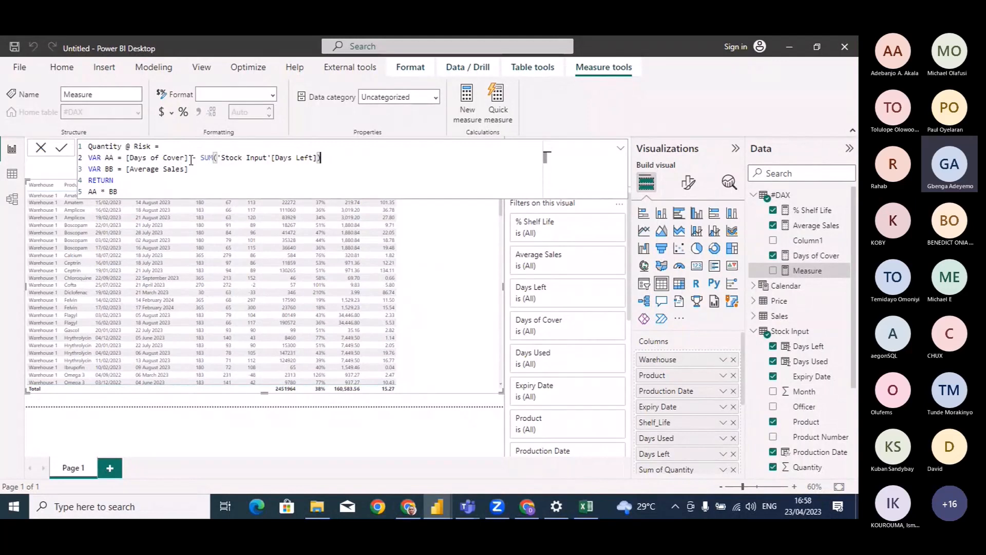
{"action": "left_click", "coordinate": [191, 160]}
{"action": "left_click", "coordinate": [130, 190]}
{"action": "key", "text": "Return"}
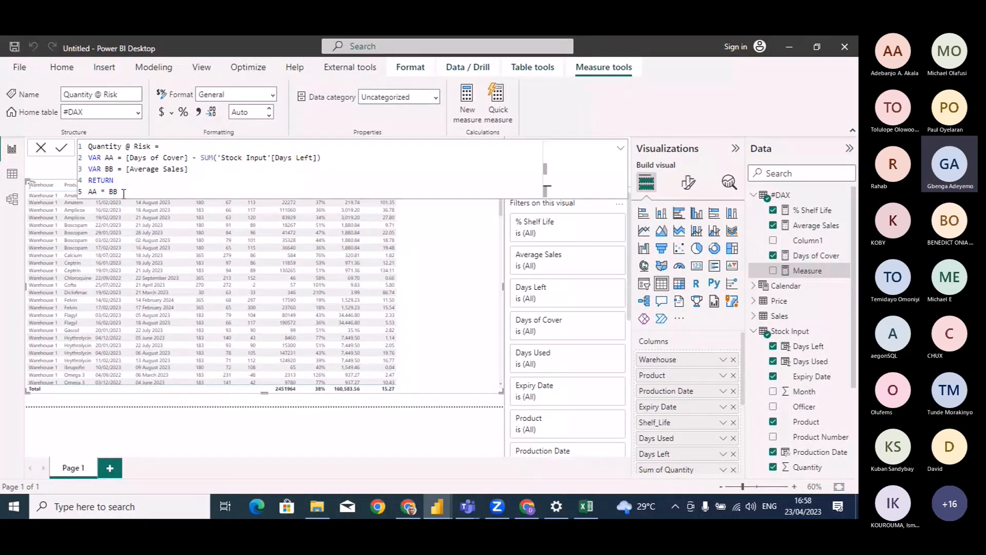
{"action": "left_click", "coordinate": [41, 148]}
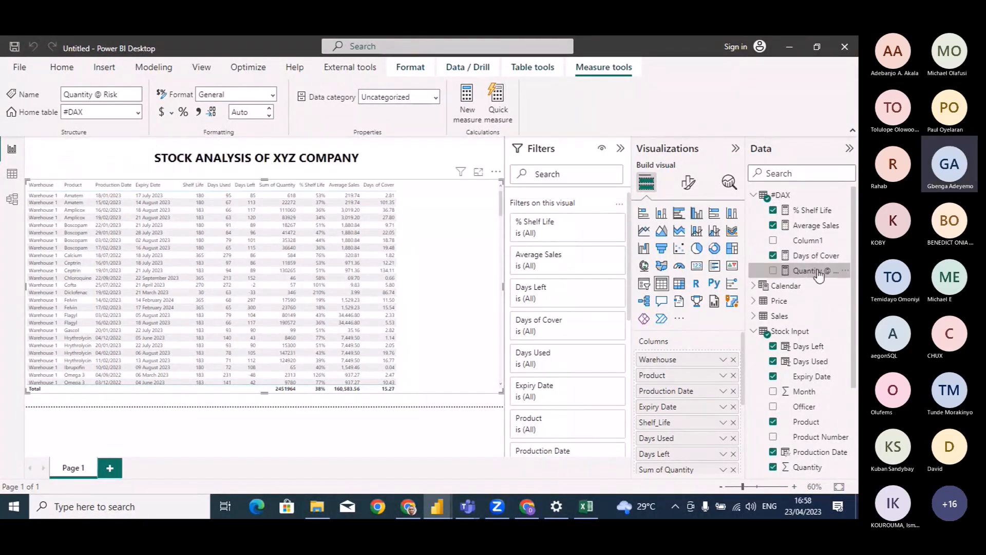
{"action": "left_click_drag", "start_coordinate": [818, 272], "coordinate": [428, 232]}
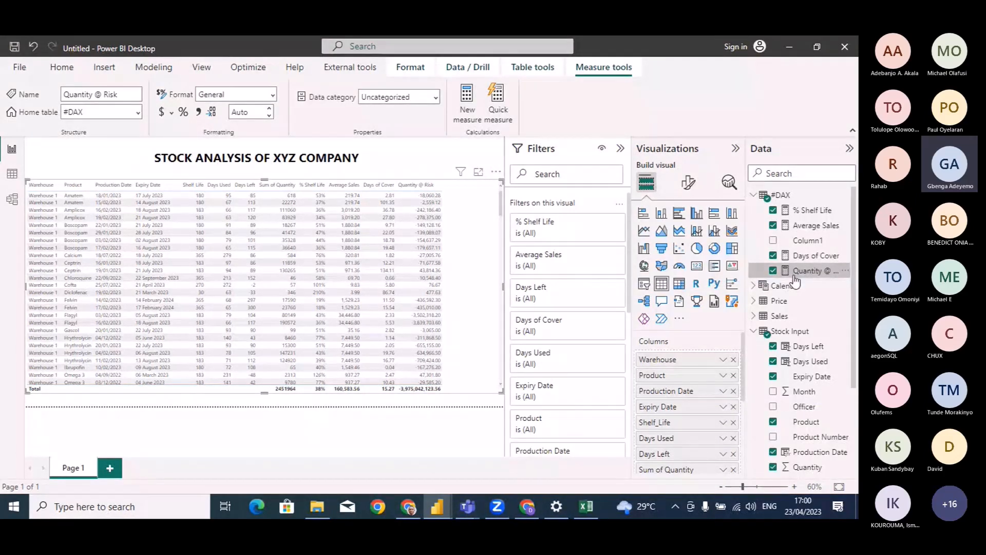
Reopen the Quantity @ Risk formula and remove the RETURN line above AA * BB
{"action": "left_click", "coordinate": [820, 258]}
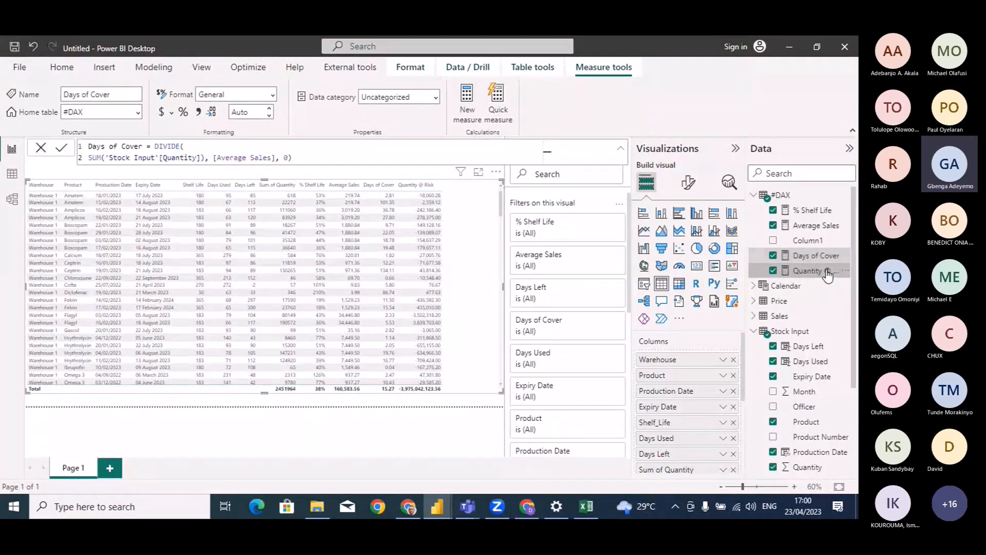
{"action": "left_click", "coordinate": [819, 270]}
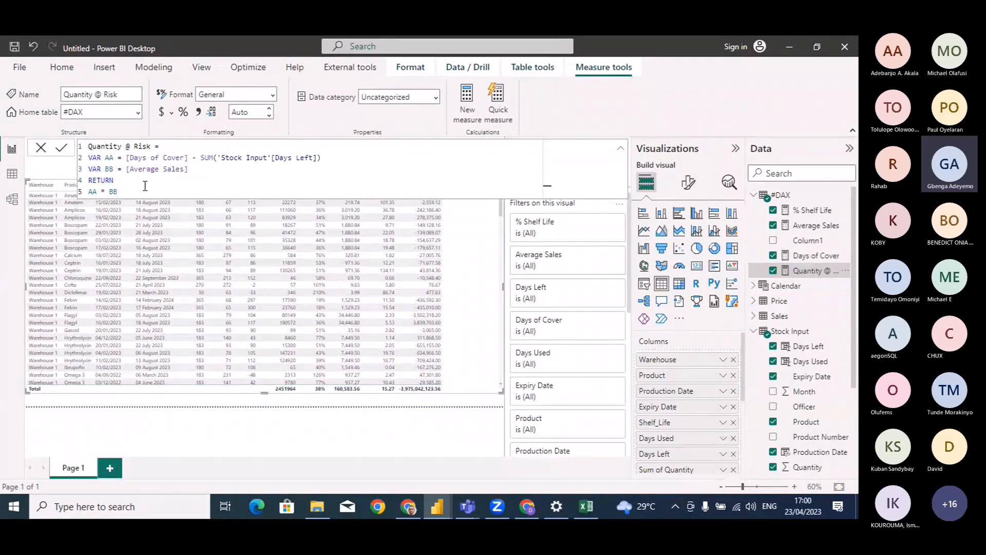
{"action": "left_click", "coordinate": [117, 184]}
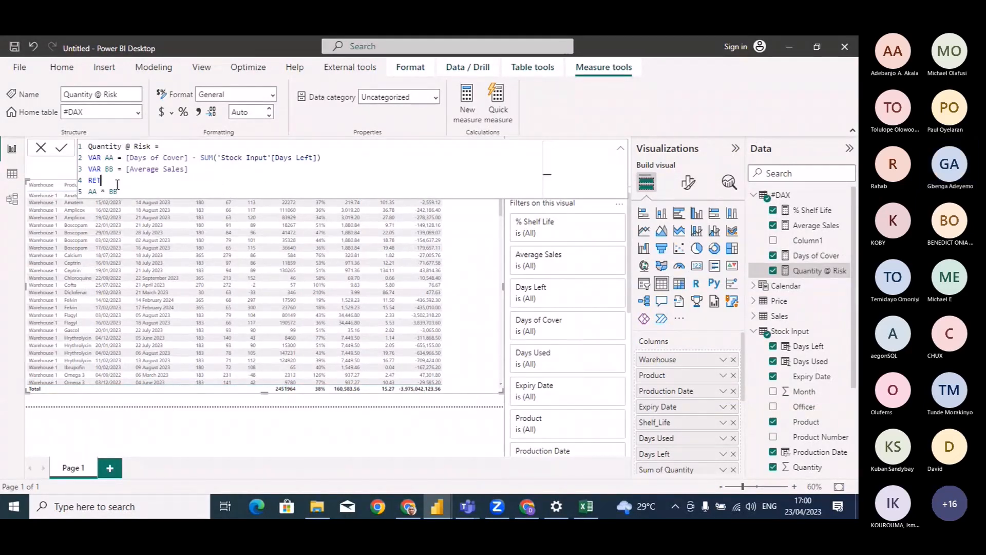
{"action": "key", "text": "BackSpace"}
{"action": "key", "text": "BackSpace"}
{"action": "key", "text": "BackSpace"}
{"action": "key", "text": "BackSpace"}
{"action": "key", "text": "BackSpace"}
{"action": "key", "text": "BackSpace"}
{"action": "key", "text": "BackSpace"}
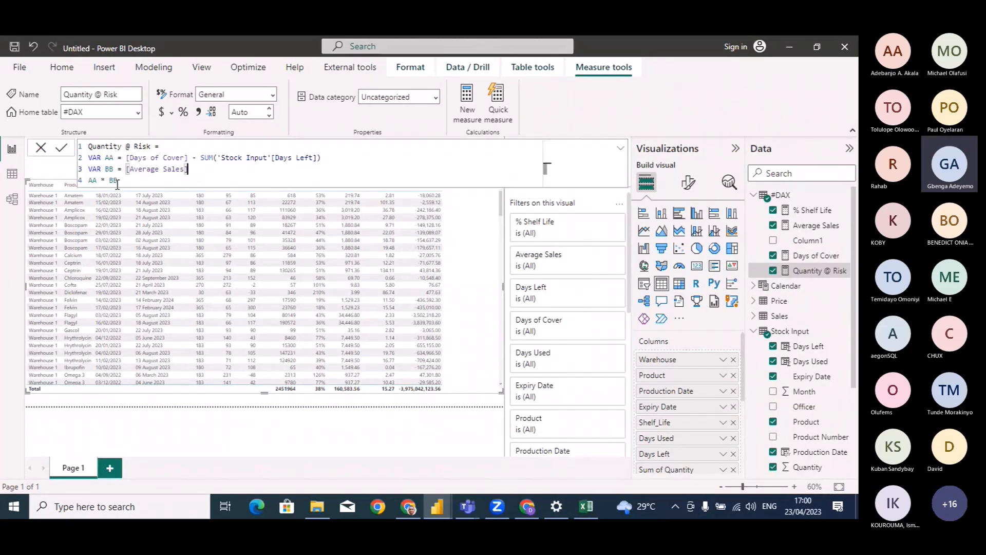
Turn the AA * BB line of the Quantity @ Risk formula into a variable named RISK
{"action": "left_click", "coordinate": [89, 180]}
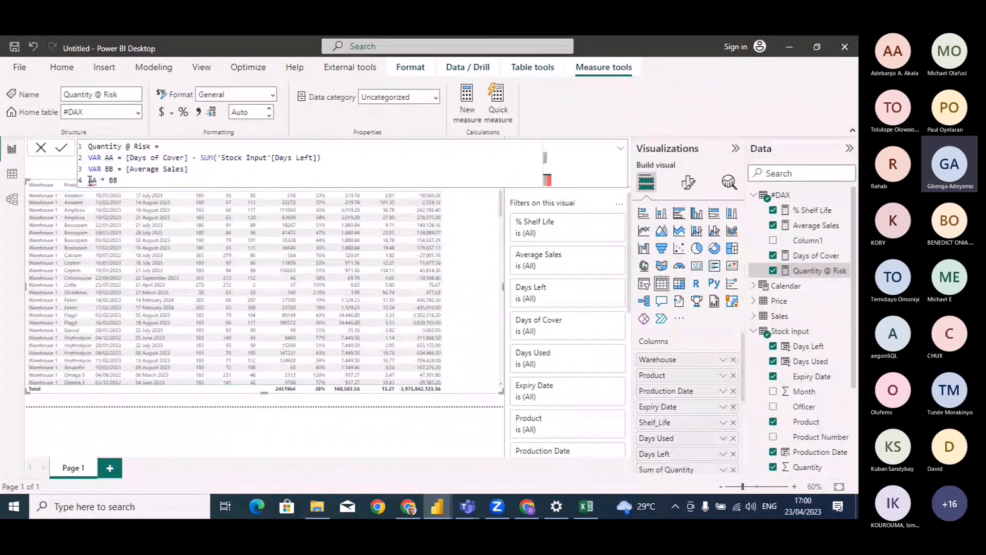
{"action": "type", "text": "VAR"}
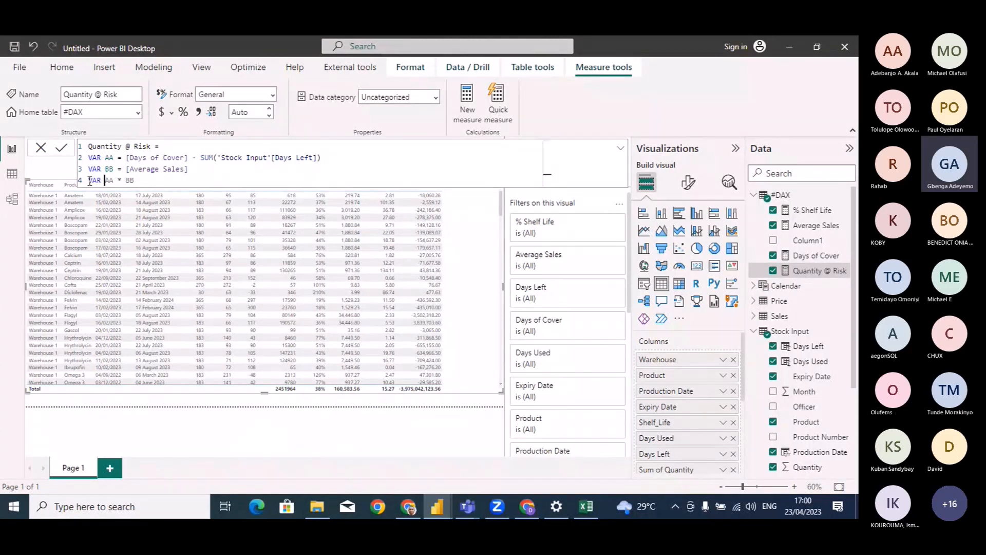
{"action": "type", "text": " RISK"}
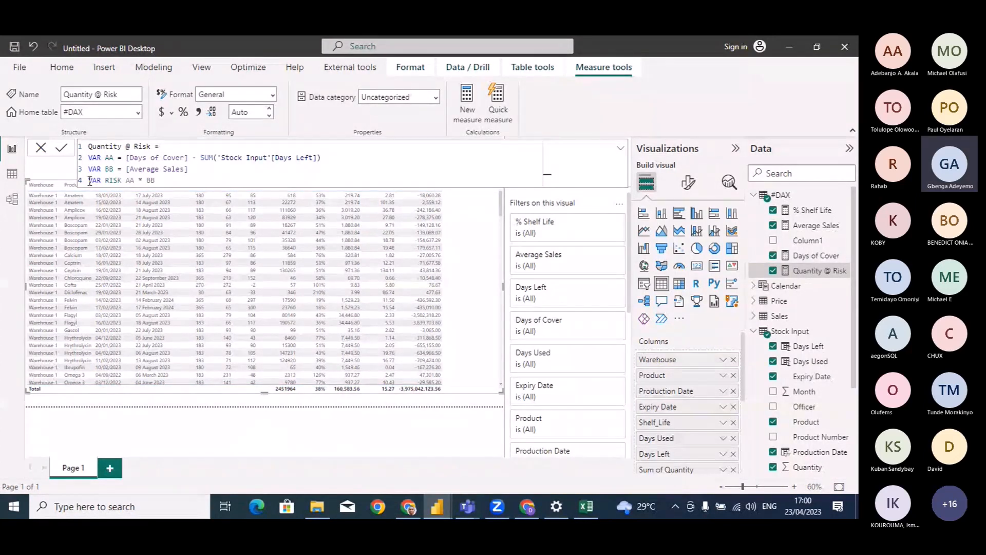
{"action": "left_click", "coordinate": [133, 180]}
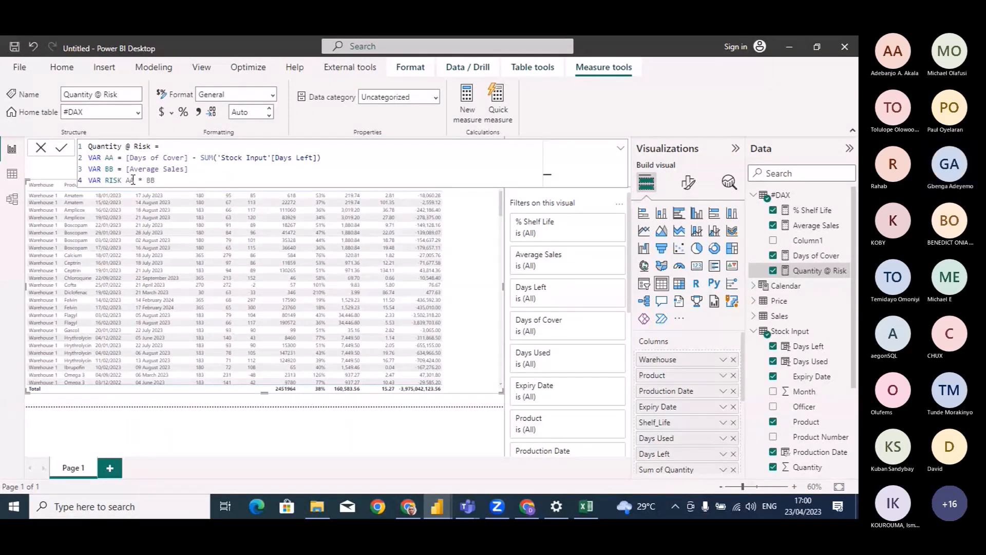
{"action": "key", "text": "BackSpace"}
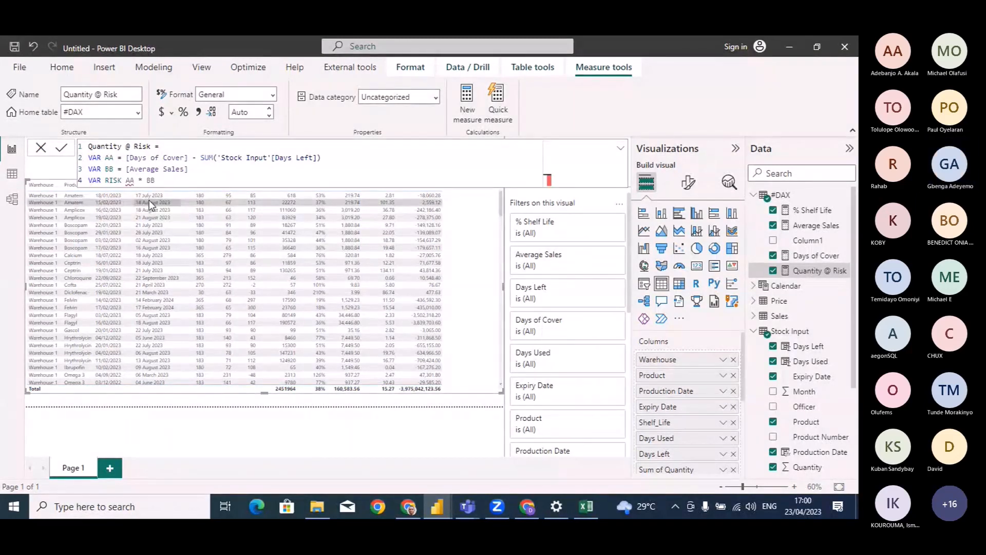
{"action": "type", "text": "="}
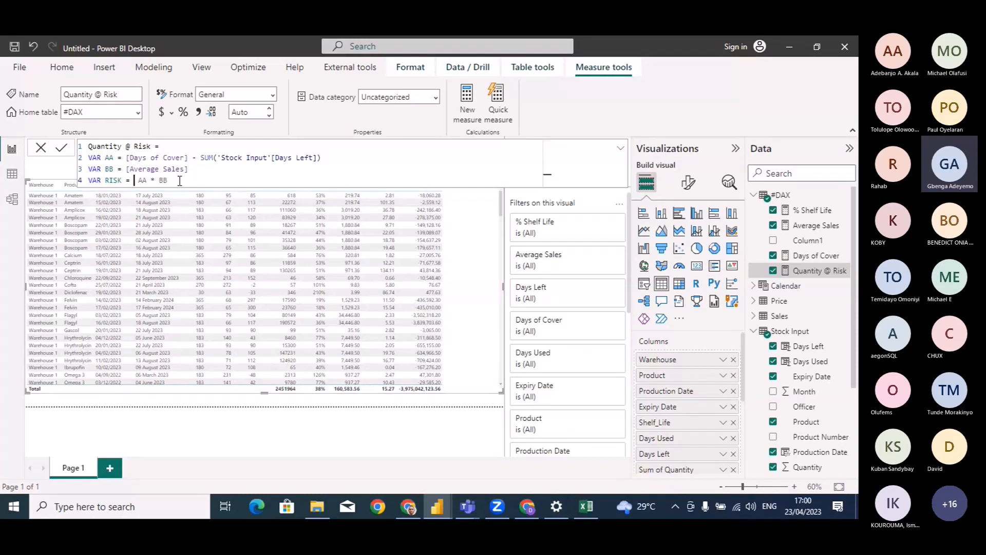
Add a RETURN line below the variables and start an IF function on the line under it
{"action": "key", "text": "shift+Return"}
{"action": "type", "text": "RE"}
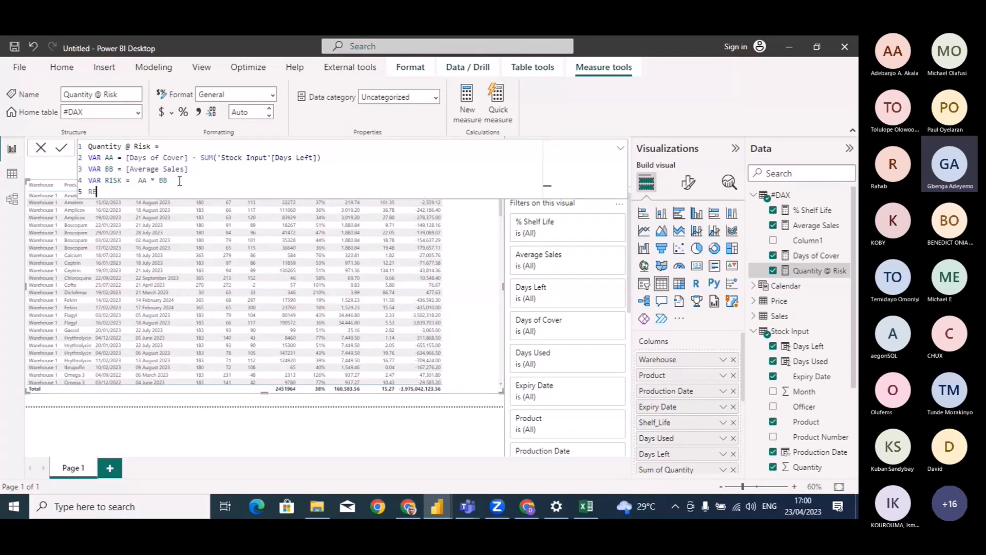
{"action": "type", "text": "TURN"}
{"action": "key", "text": "shift+Return"}
{"action": "type", "text": "IF("}
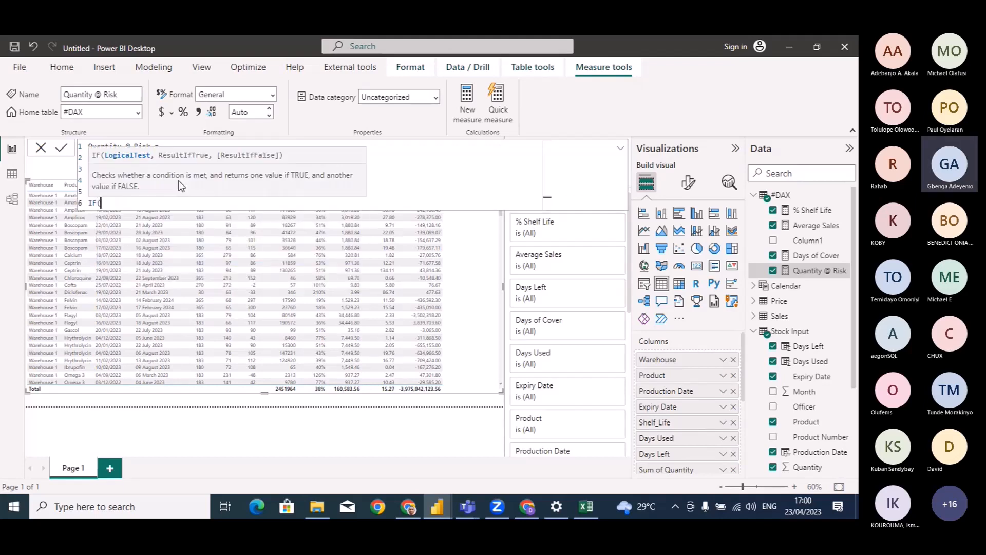
Rename the variable that holds AA * BB to ANSWER
{"action": "left_click", "coordinate": [396, 177]}
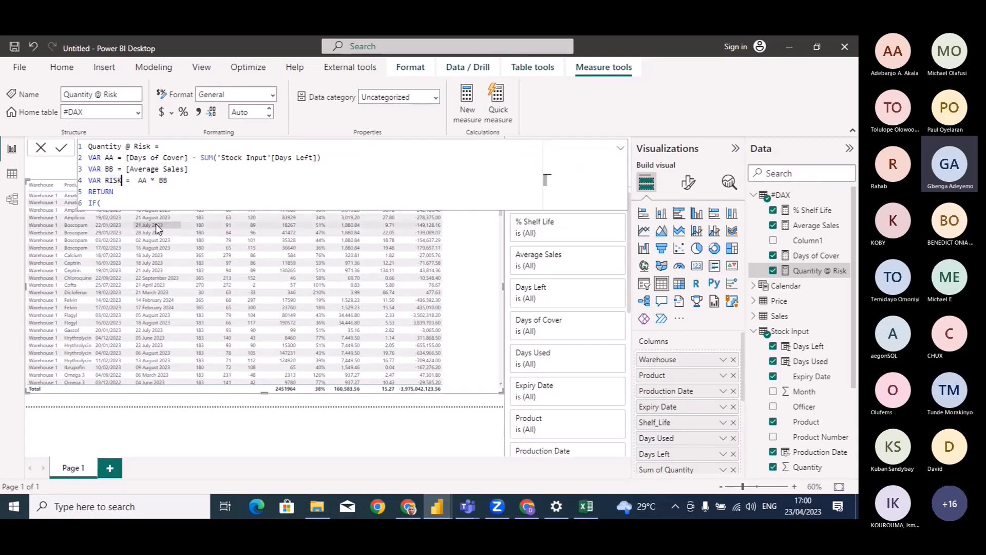
{"action": "key", "text": "BackSpace"}
{"action": "key", "text": "BackSpace"}
{"action": "key", "text": "BackSpace"}
{"action": "key", "text": "BackSpace"}
{"action": "type", "text": "ANSWER"}
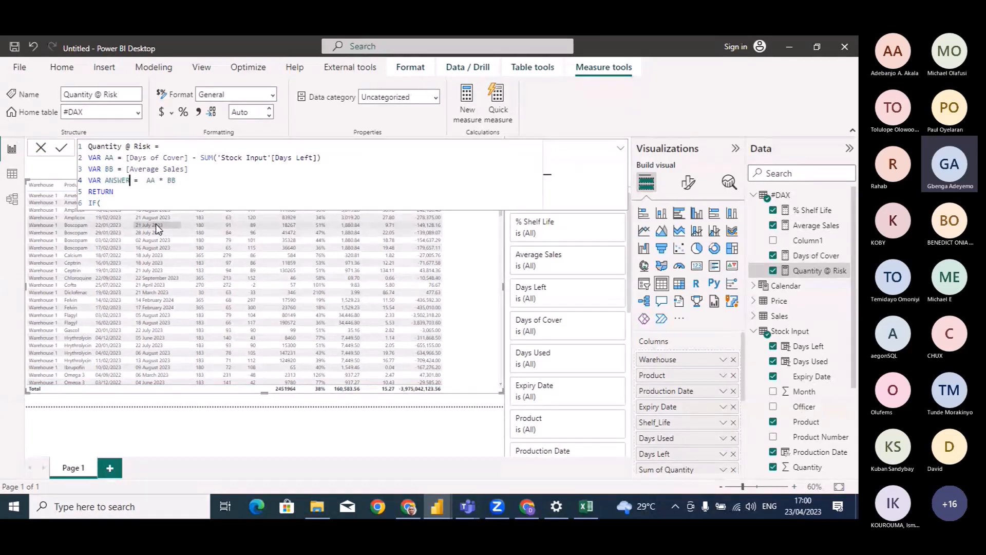
Complete the returned expression as IF(ANSWER < 0, 0), commit the Quantity @ Risk measure and close the formula editor
{"action": "left_click", "coordinate": [149, 200]}
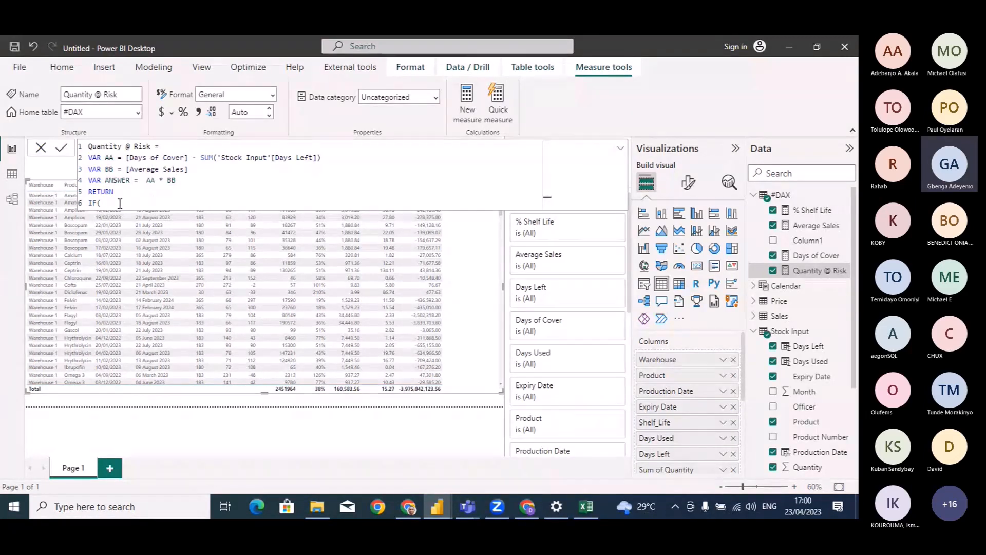
{"action": "type", "text": "ANS"}
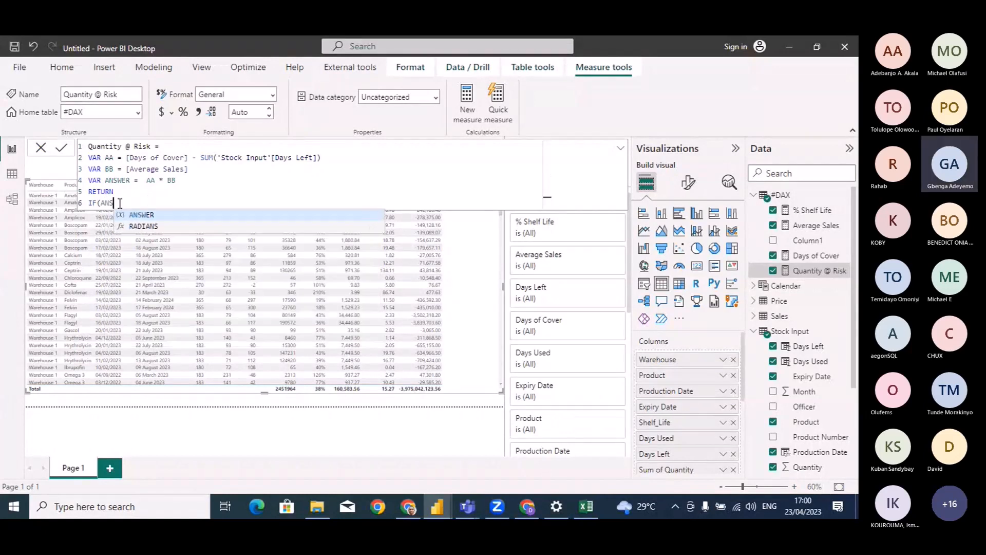
{"action": "key", "text": "Tab"}
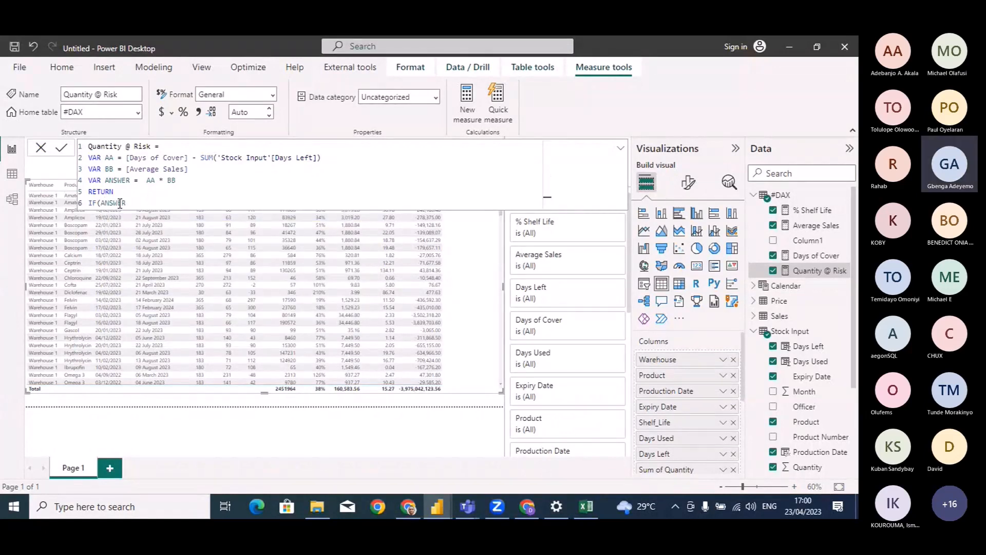
{"action": "type", "text": "< 0,"}
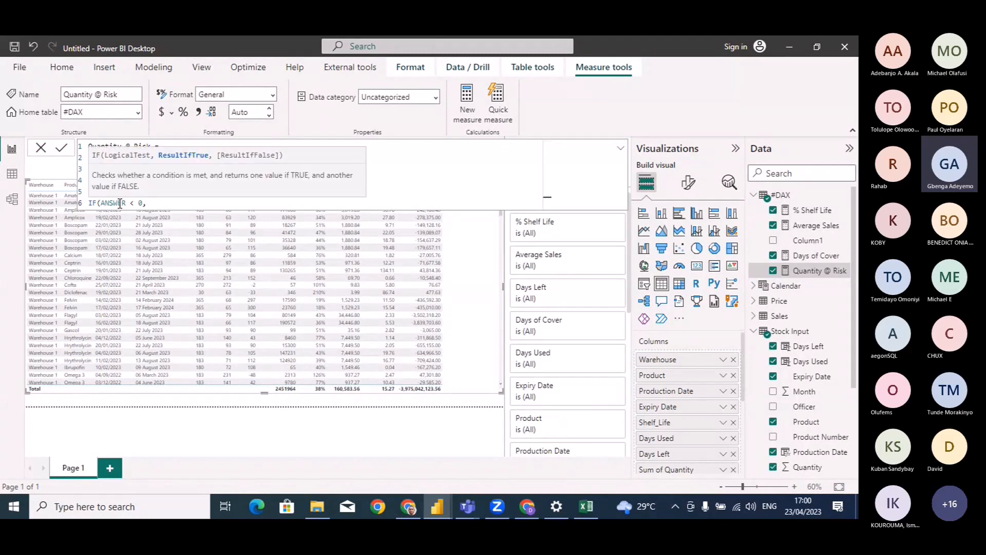
{"action": "type", "text": " 0)"}
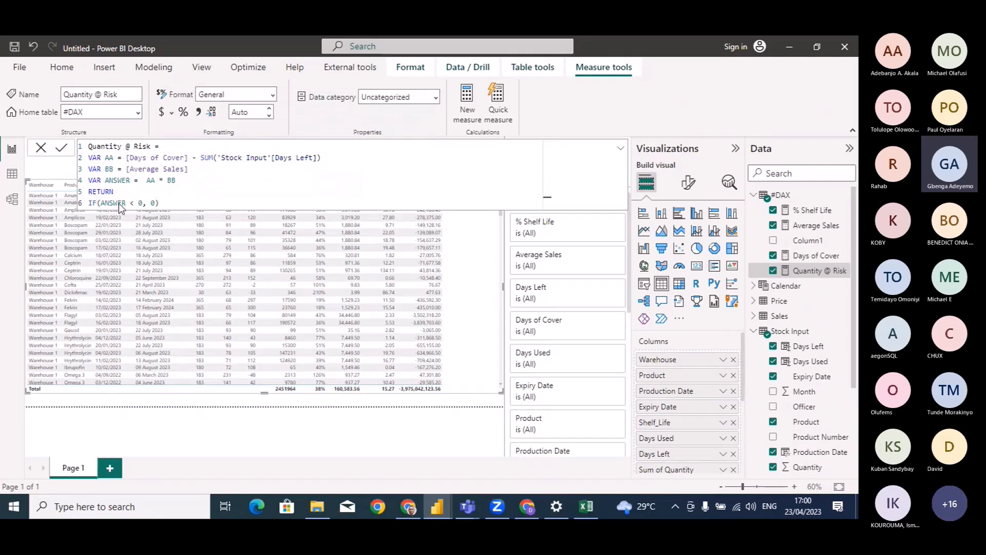
{"action": "key", "text": "Return"}
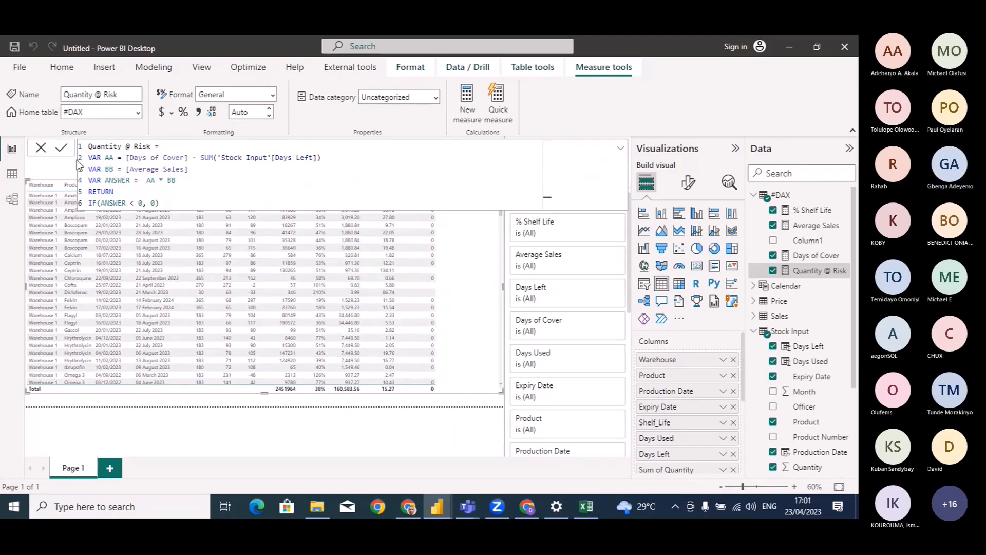
{"action": "left_click", "coordinate": [42, 149]}
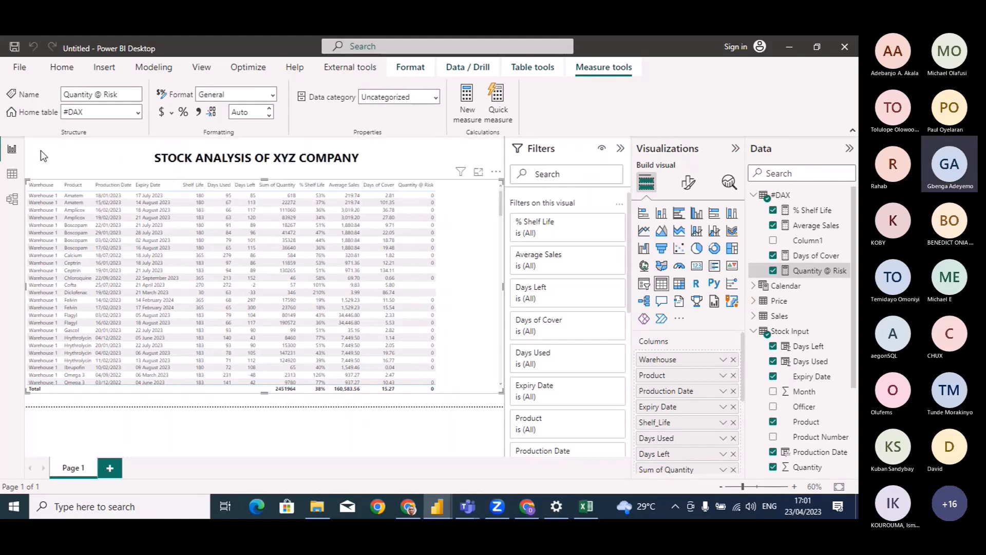
Format the Quantity column of the Stock Input table with a thousands separator
{"action": "scroll", "coordinate": [482, 328], "scroll_direction": "down", "scroll_amount": 10}
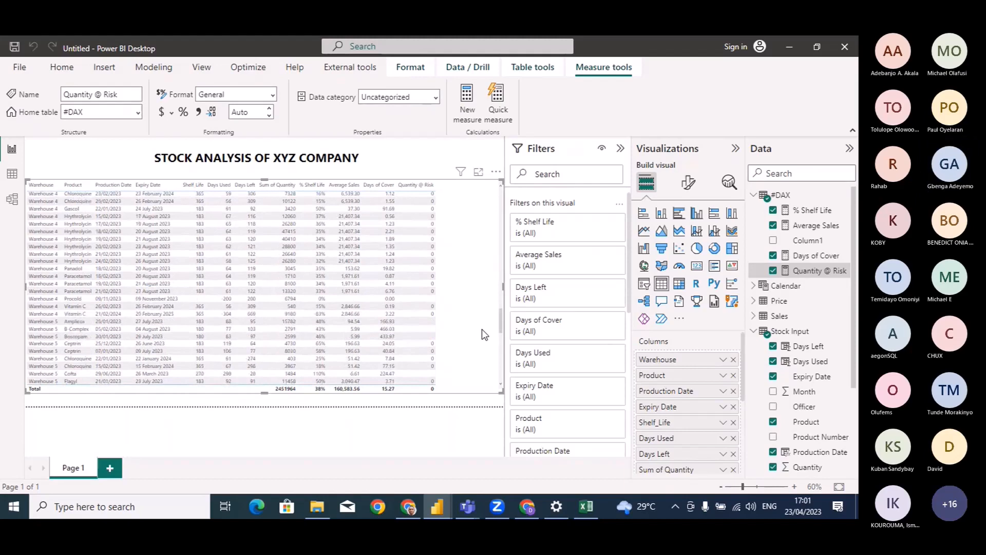
{"action": "scroll", "coordinate": [481, 329], "scroll_direction": "down", "scroll_amount": 1}
{"action": "scroll", "coordinate": [481, 328], "scroll_direction": "up", "scroll_amount": 12}
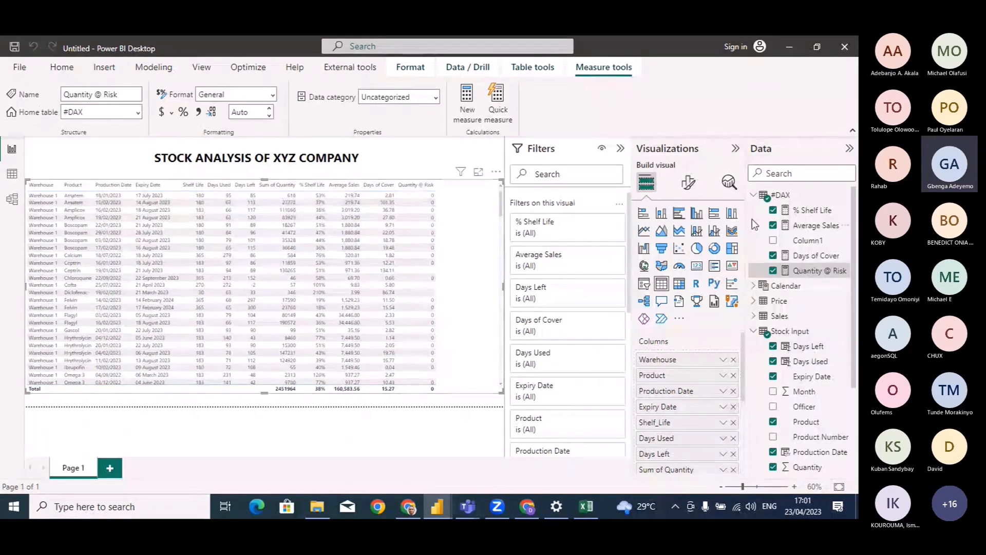
{"action": "left_click", "coordinate": [754, 196]}
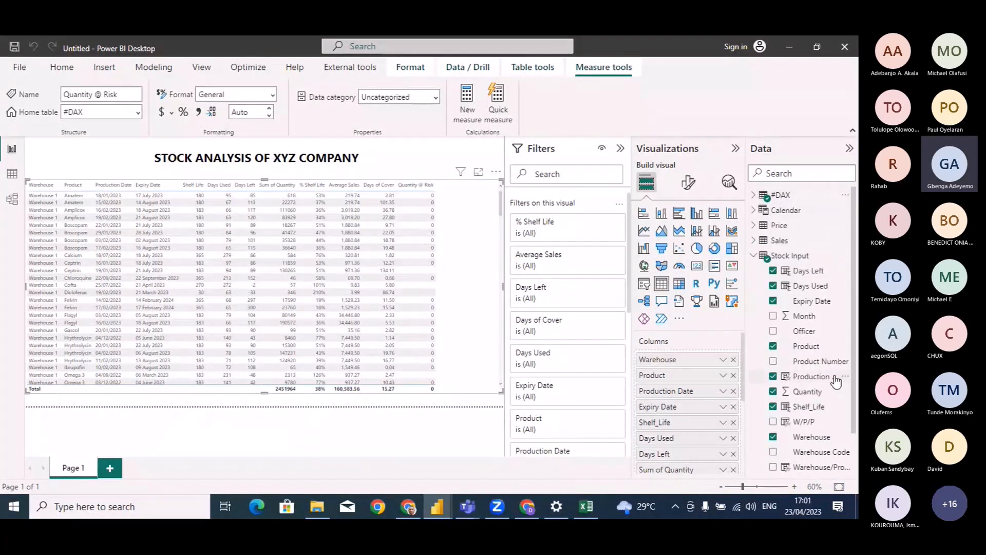
{"action": "left_click", "coordinate": [808, 392]}
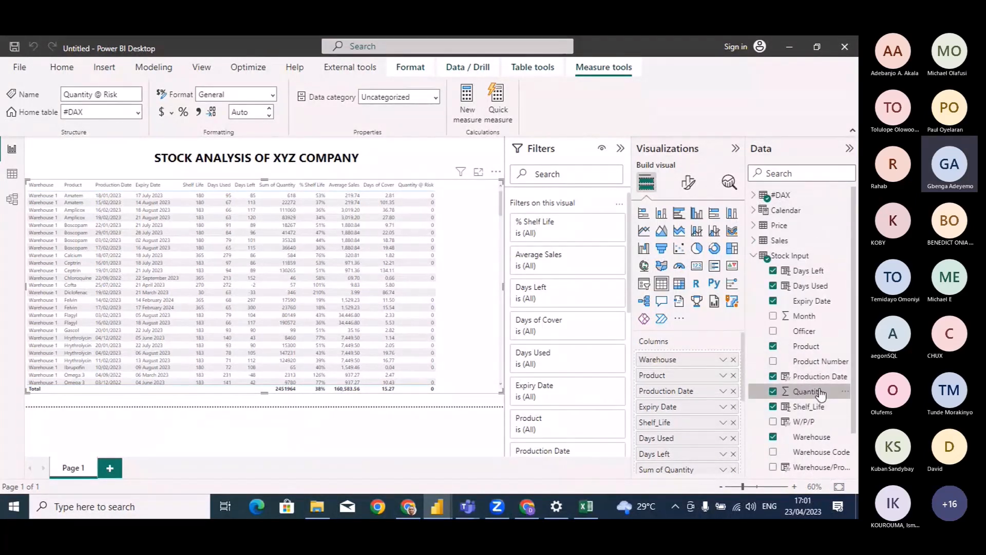
{"action": "left_click", "coordinate": [192, 114]}
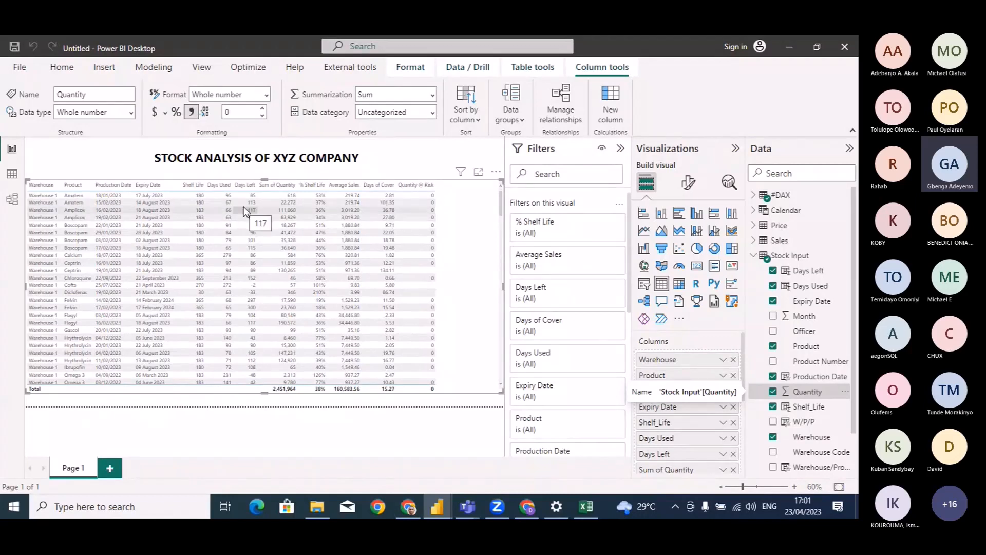
Examine the Average Sales, Days of Cover and Quantity @ Risk values for the products across the warehouses in the stock table
{"action": "scroll", "coordinate": [376, 272], "scroll_direction": "down", "scroll_amount": 1}
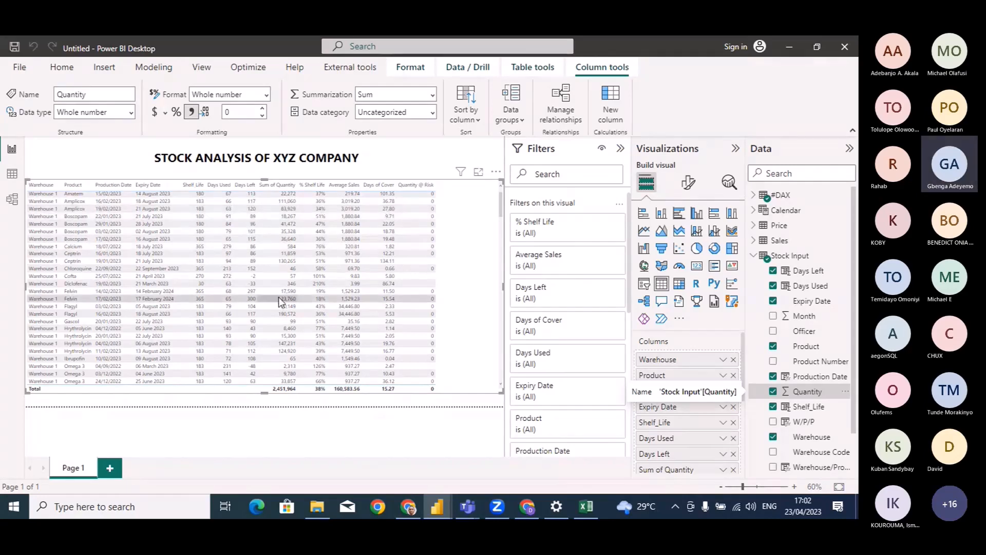
{"action": "scroll", "coordinate": [279, 297], "scroll_direction": "down", "scroll_amount": 7}
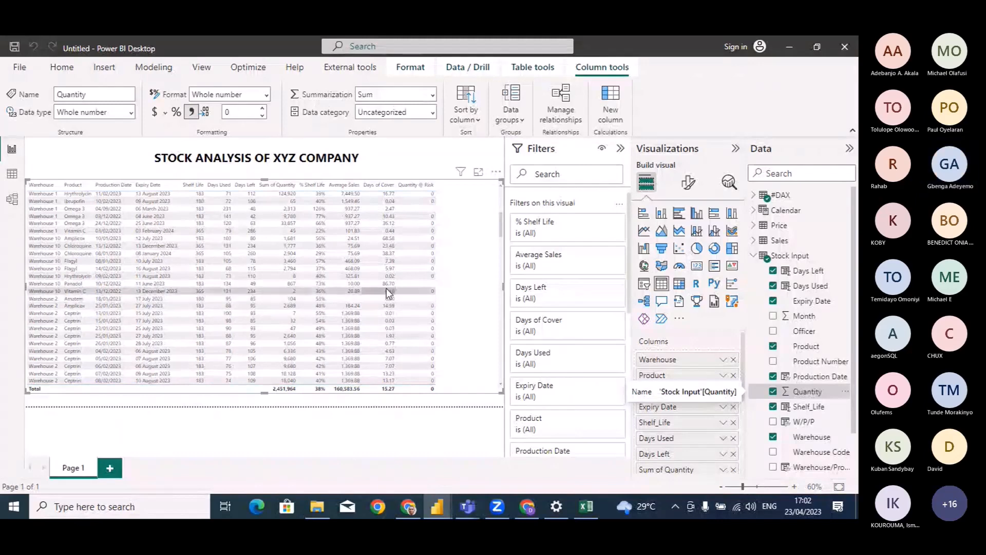
{"action": "scroll", "coordinate": [406, 312], "scroll_direction": "down", "scroll_amount": 5}
{"action": "scroll", "coordinate": [406, 312], "scroll_direction": "down", "scroll_amount": 12}
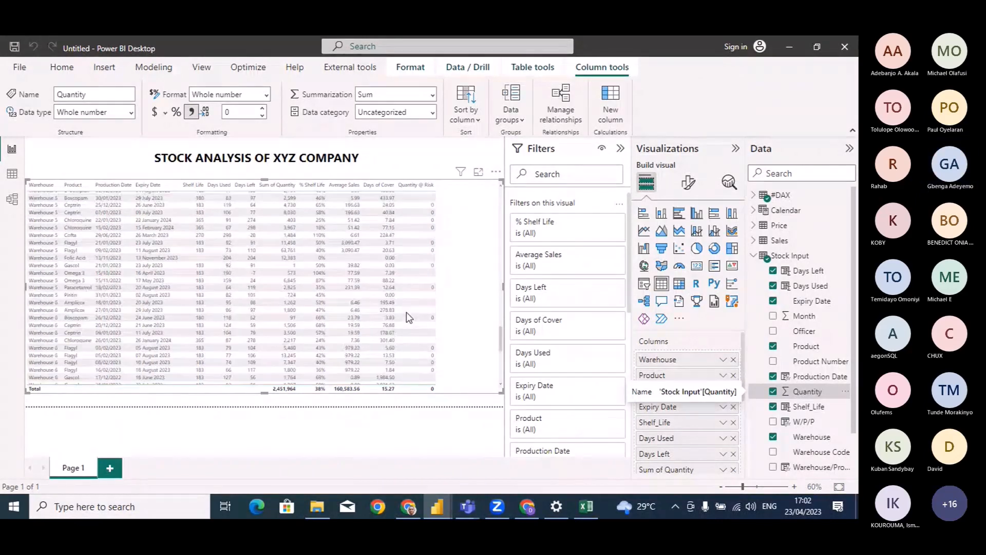
{"action": "scroll", "coordinate": [406, 313], "scroll_direction": "up", "scroll_amount": 18}
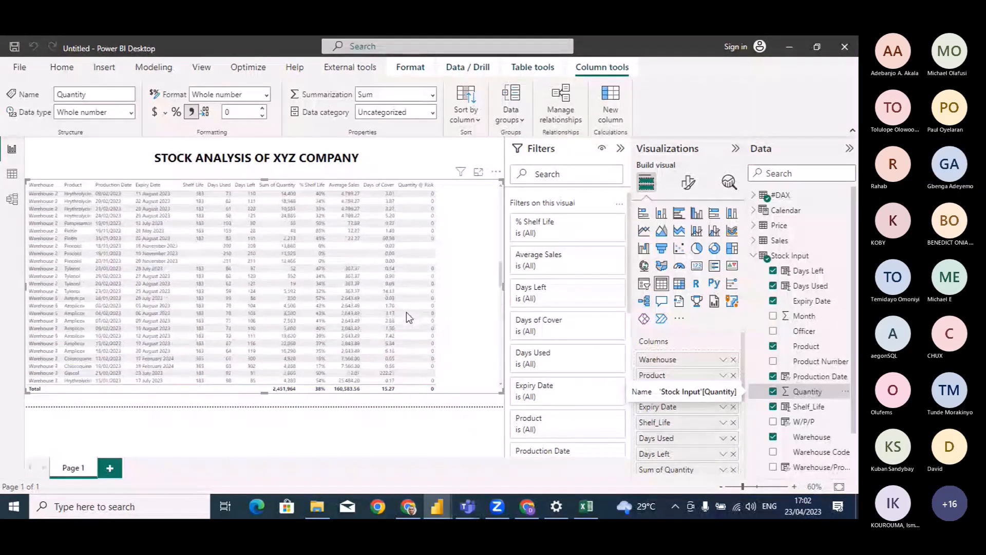
{"action": "scroll", "coordinate": [406, 311], "scroll_direction": "down", "scroll_amount": 5}
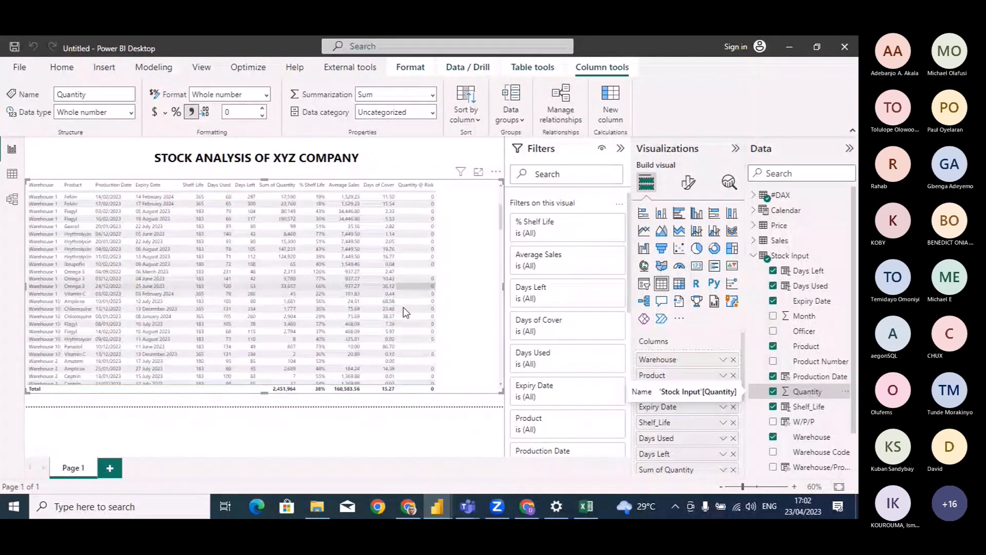
{"action": "scroll", "coordinate": [404, 309], "scroll_direction": "down", "scroll_amount": 10}
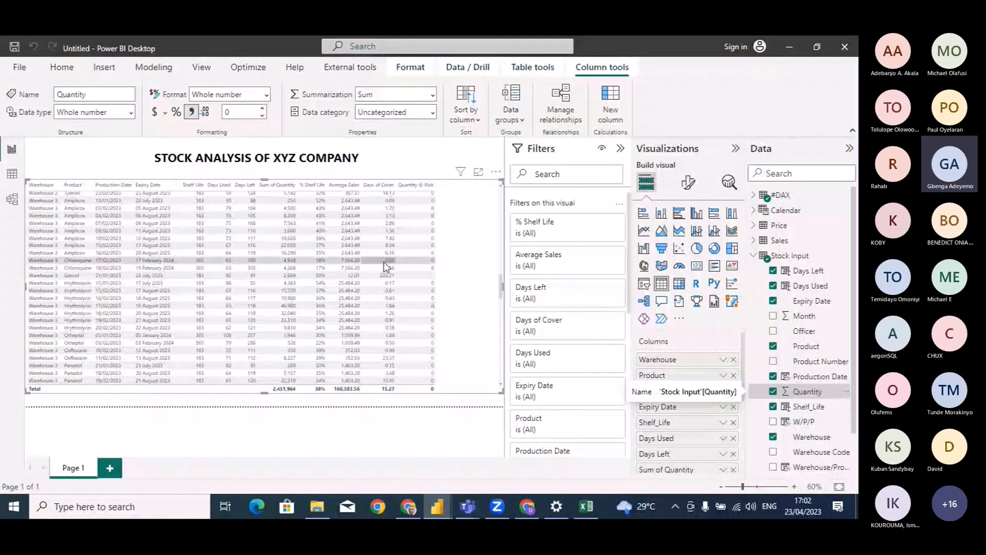
{"action": "scroll", "coordinate": [289, 316], "scroll_direction": "down", "scroll_amount": 1}
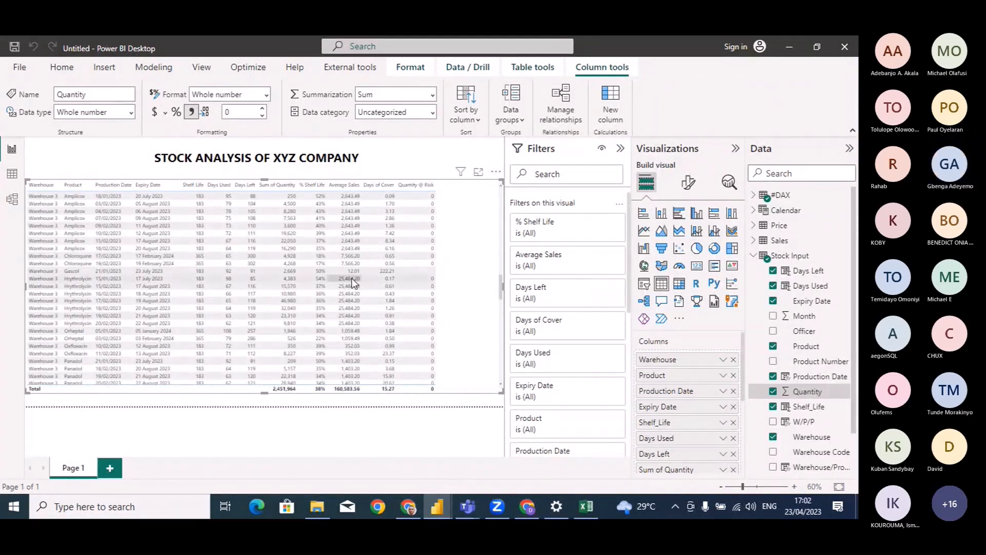
{"action": "scroll", "coordinate": [350, 312], "scroll_direction": "down", "scroll_amount": 5}
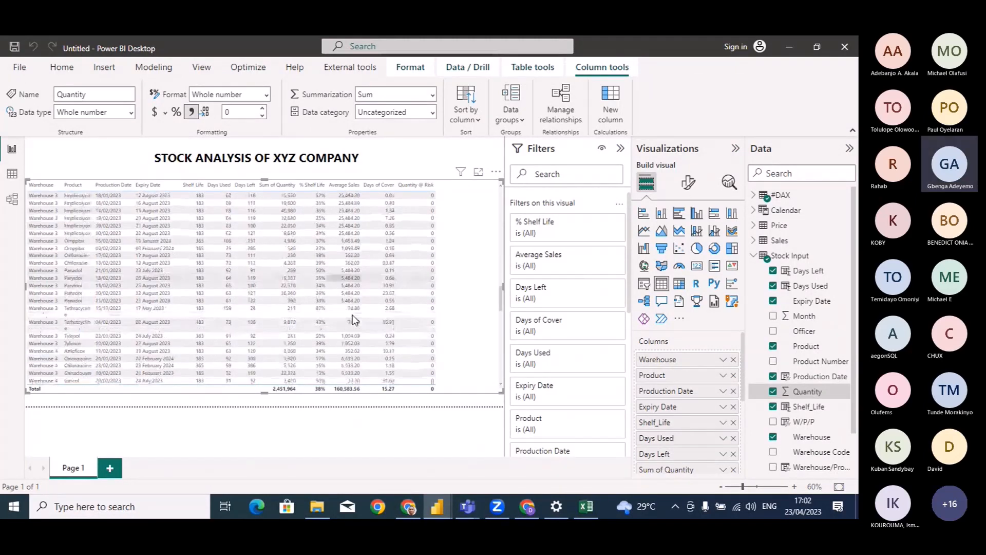
{"action": "scroll", "coordinate": [352, 319], "scroll_direction": "down", "scroll_amount": 8}
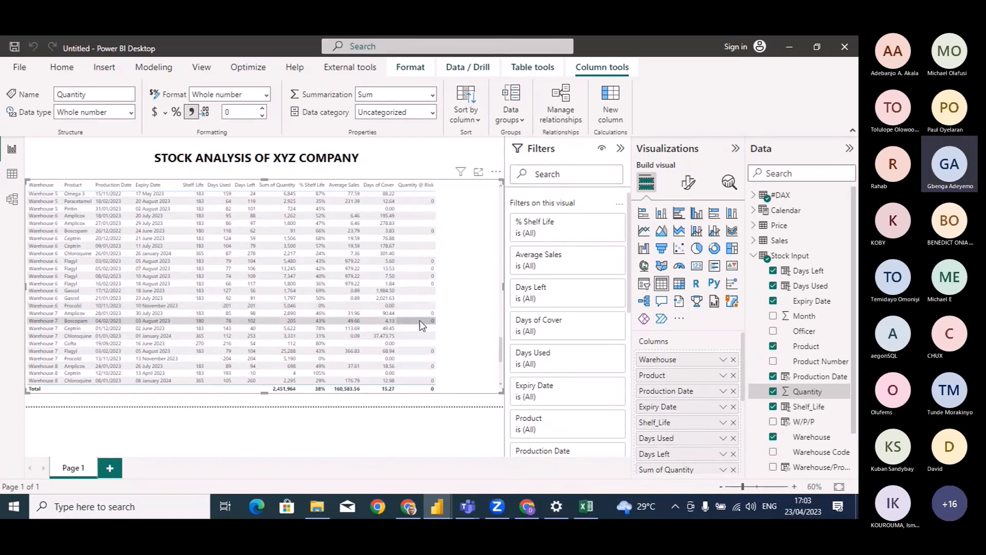
Reopen the Quantity @ Risk measure and extend its returned expression with a nested IF that tests [Average Sales] = 0
{"action": "left_click", "coordinate": [753, 196]}
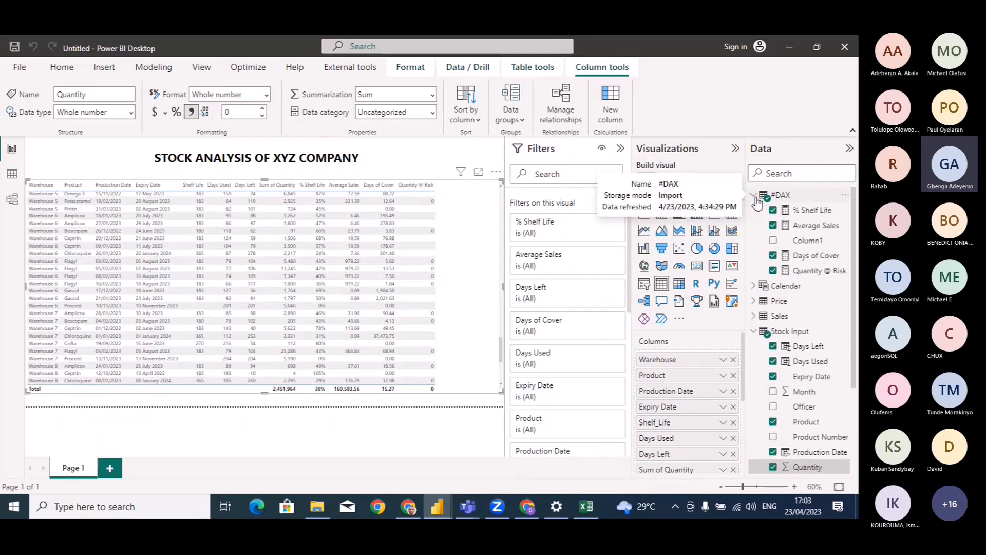
{"action": "left_click", "coordinate": [806, 271]}
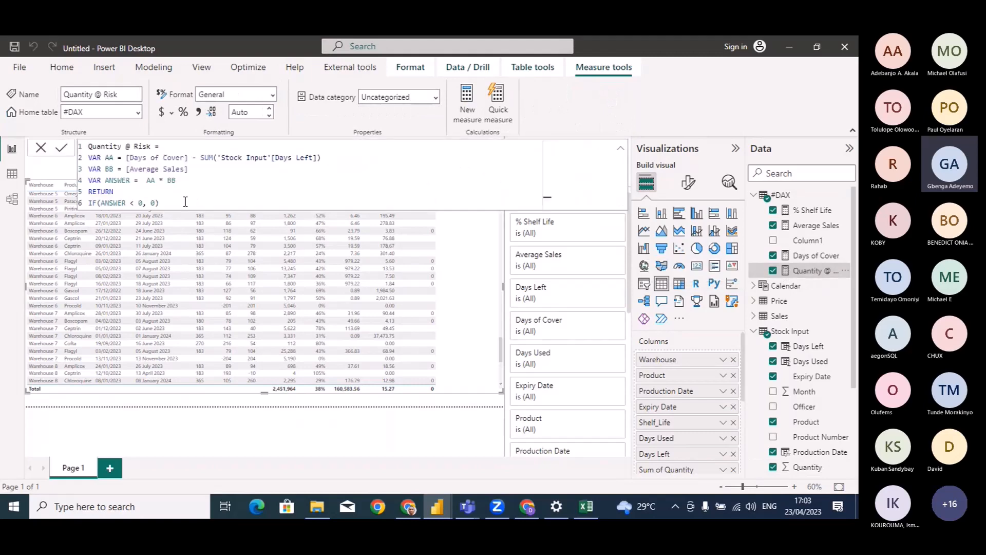
{"action": "left_click", "coordinate": [179, 203]}
{"action": "type", "text": ","}
{"action": "key", "text": "shift+Return"}
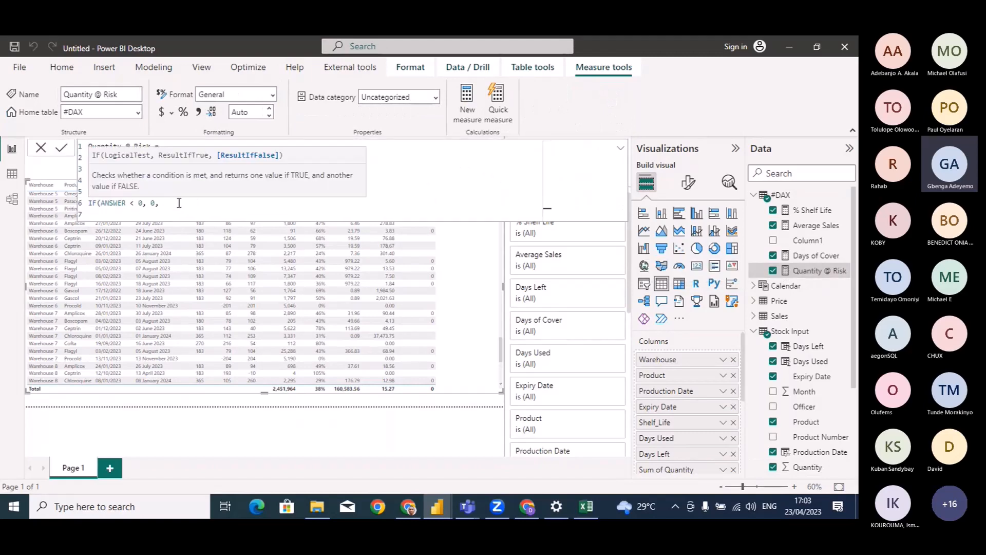
{"action": "type", "text": "IF("}
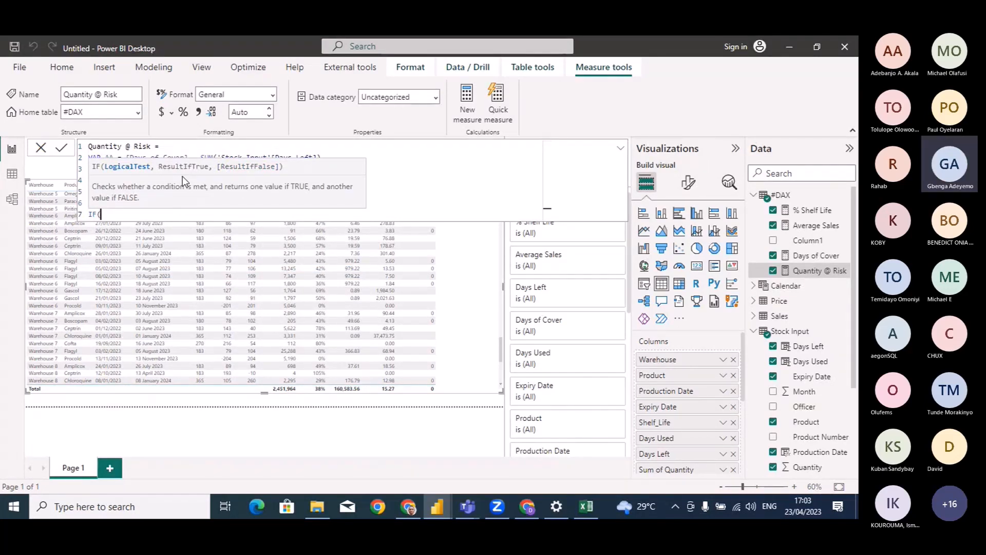
{"action": "type", "text": "AVERA"}
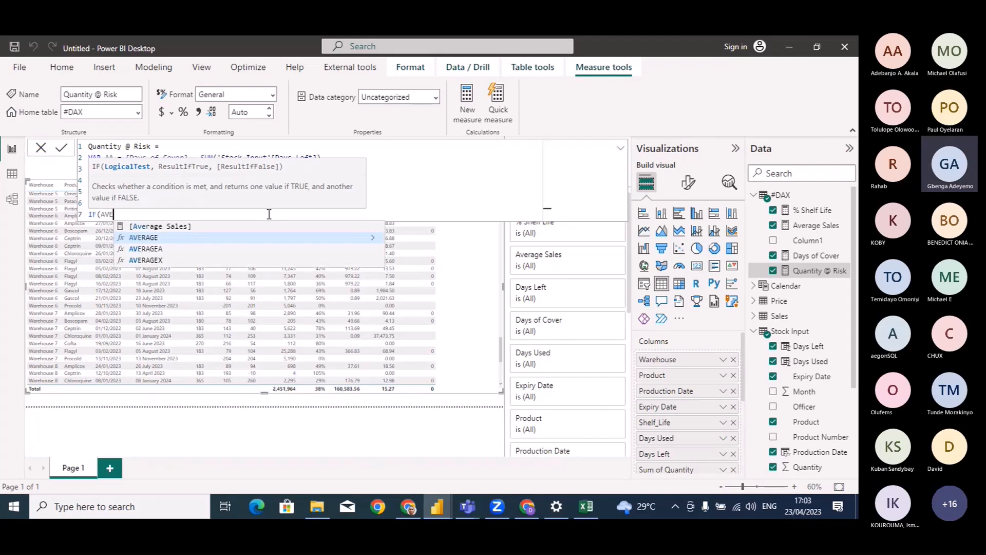
{"action": "left_click", "coordinate": [210, 226]}
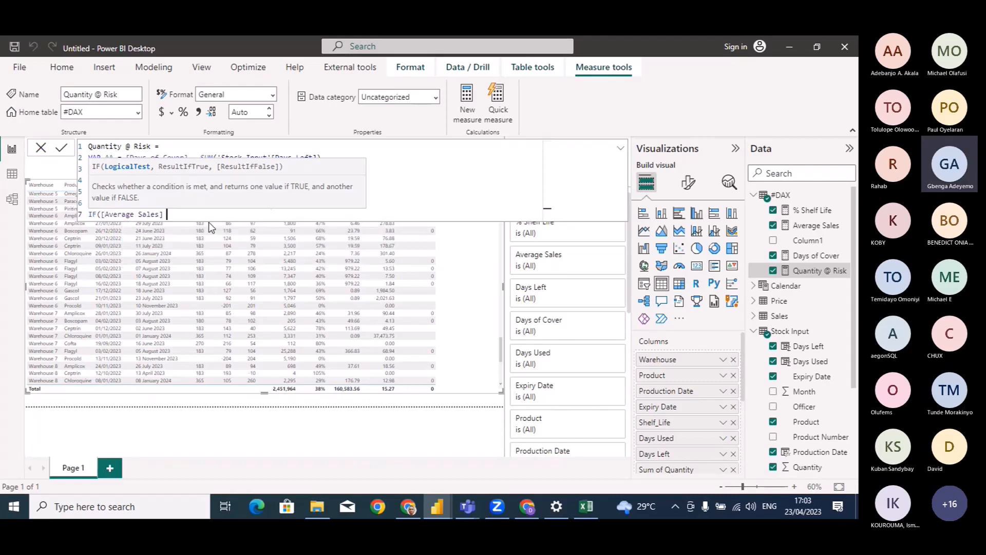
{"action": "type", "text": "= 0,"}
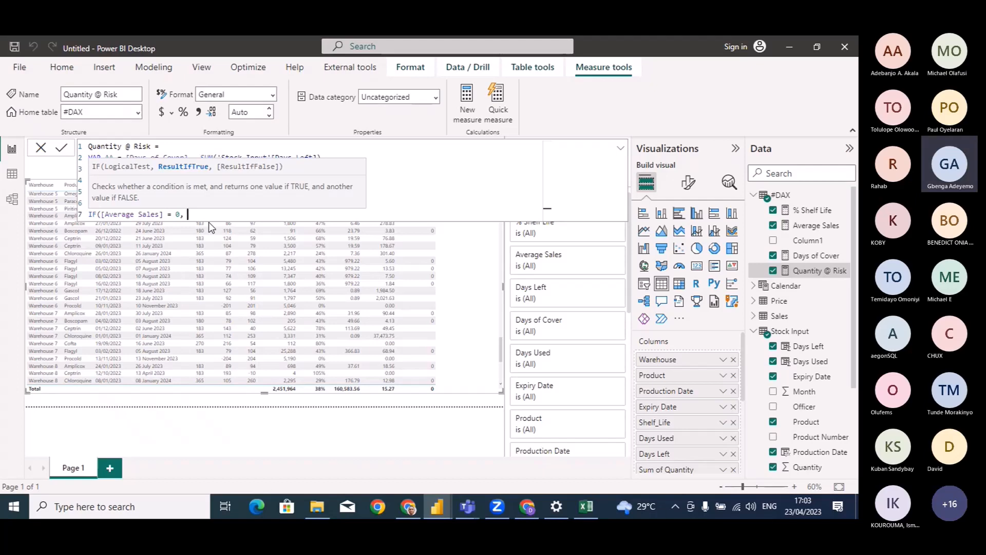
Make the nested IF return SUM('Stock Input'[Quantity]), commit the Quantity @ Risk measure and close the formula editor
{"action": "type", "text": "SUM(QUAN"}
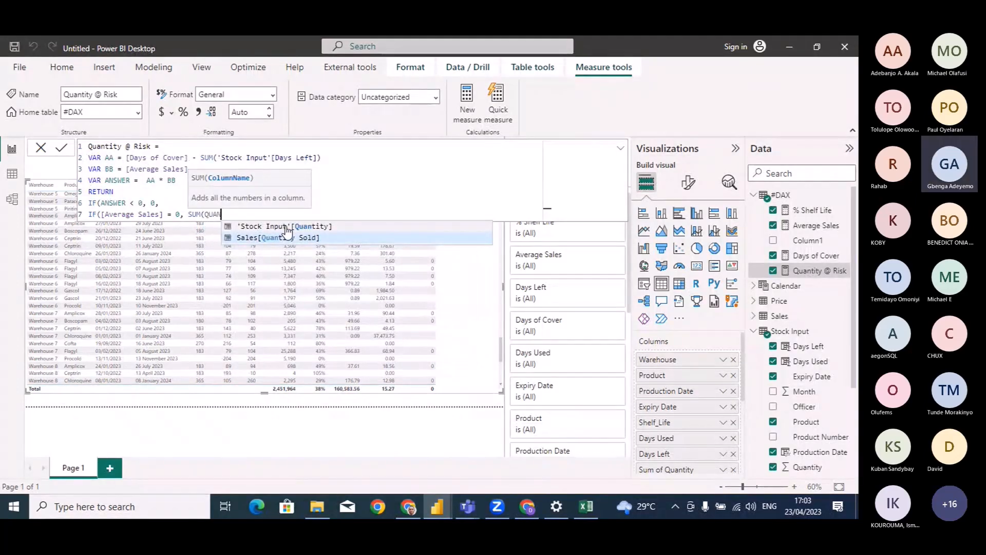
{"action": "left_click", "coordinate": [303, 226]}
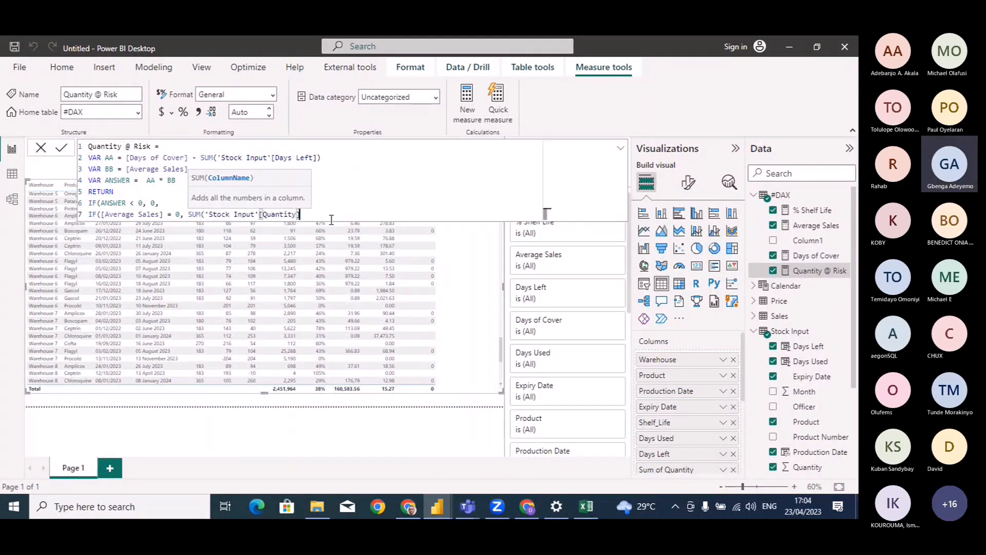
{"action": "type", "text": ","}
{"action": "key", "text": "BackSpace"}
{"action": "key", "text": "BackSpace"}
{"action": "type", "text": "))"}
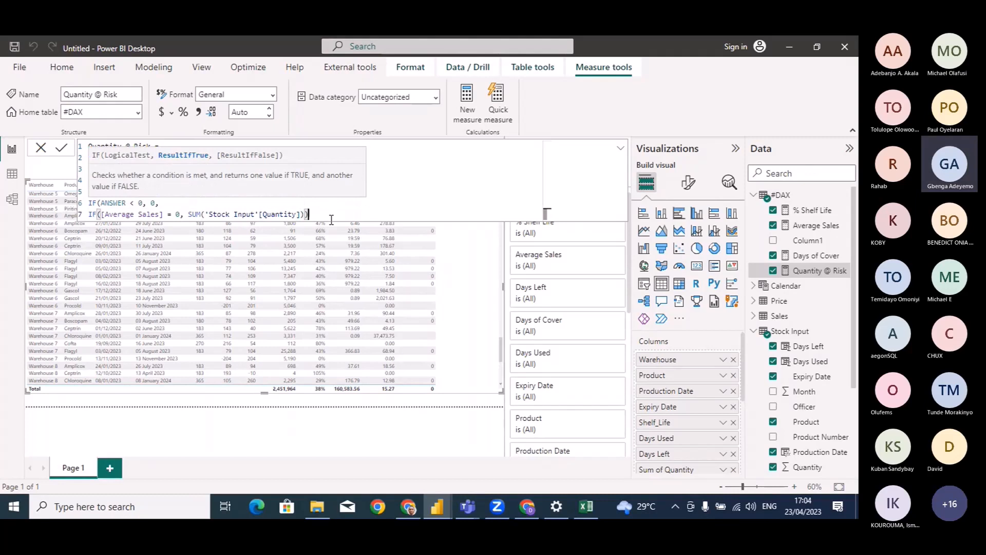
{"action": "type", "text": ")"}
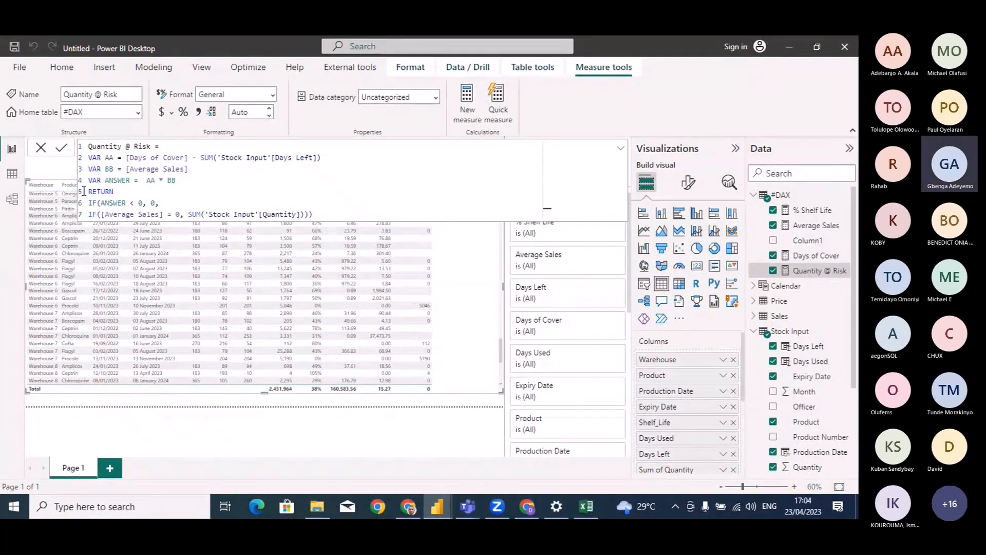
{"action": "left_click", "coordinate": [41, 147]}
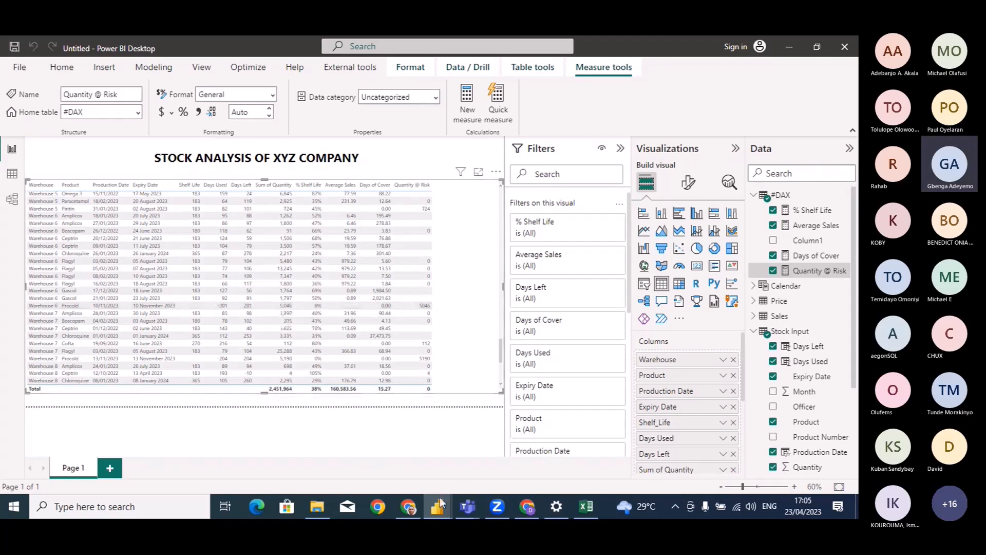
Switch to the Stock Analysis report to check its Quantity @ Risk formula, and return to the untitled report to examine the stock table
{"action": "mouse_move", "coordinate": [435, 508]}
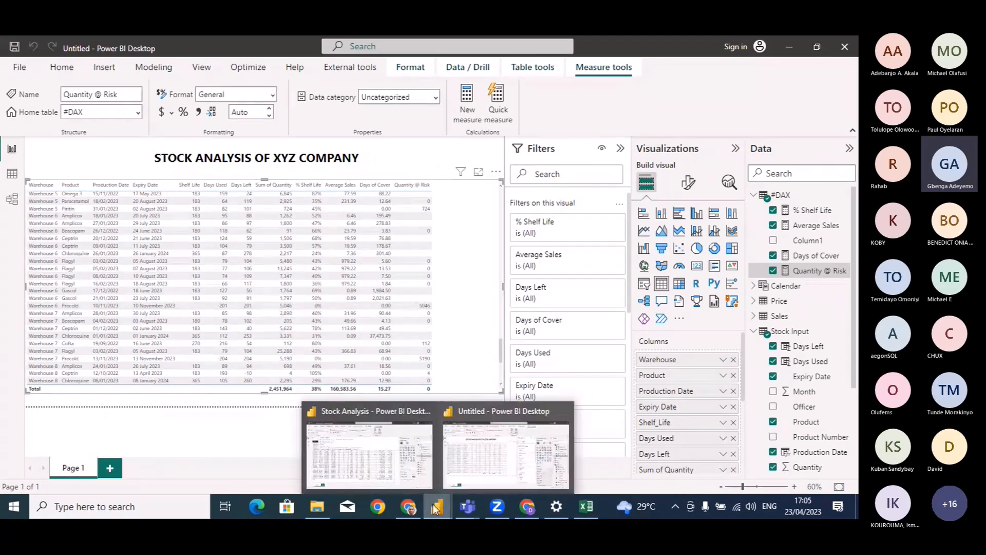
{"action": "left_click", "coordinate": [379, 460]}
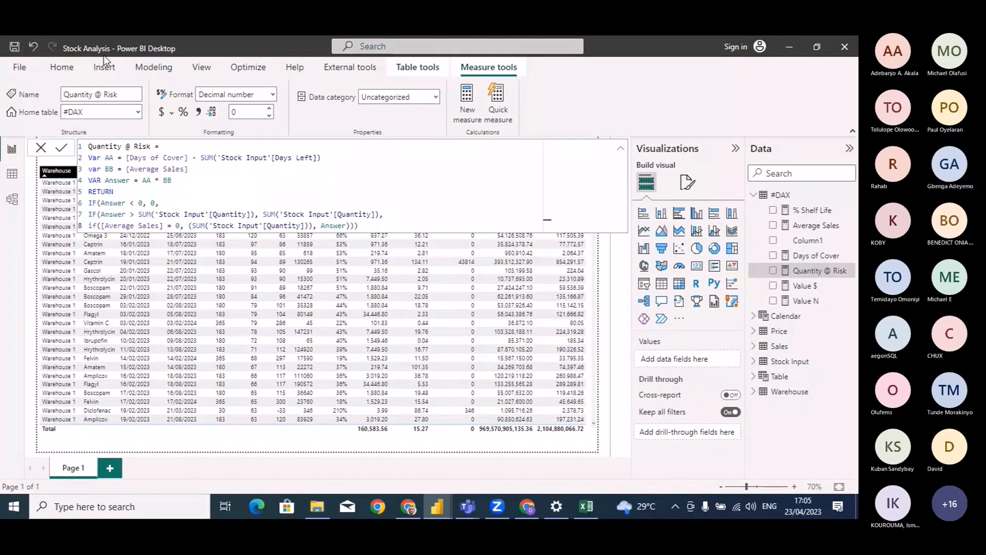
{"action": "left_click", "coordinate": [61, 148]}
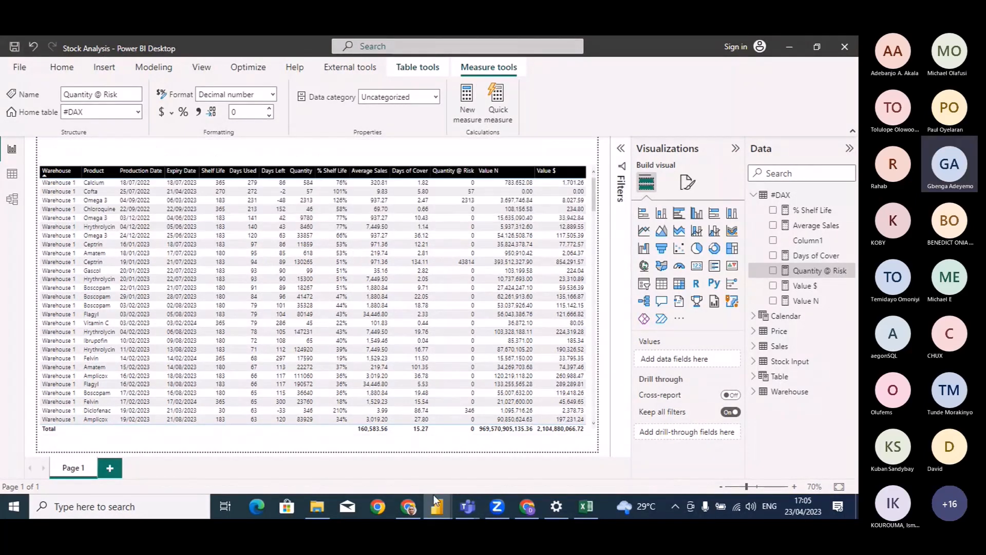
{"action": "mouse_move", "coordinate": [435, 501]}
{"action": "left_click", "coordinate": [529, 461]}
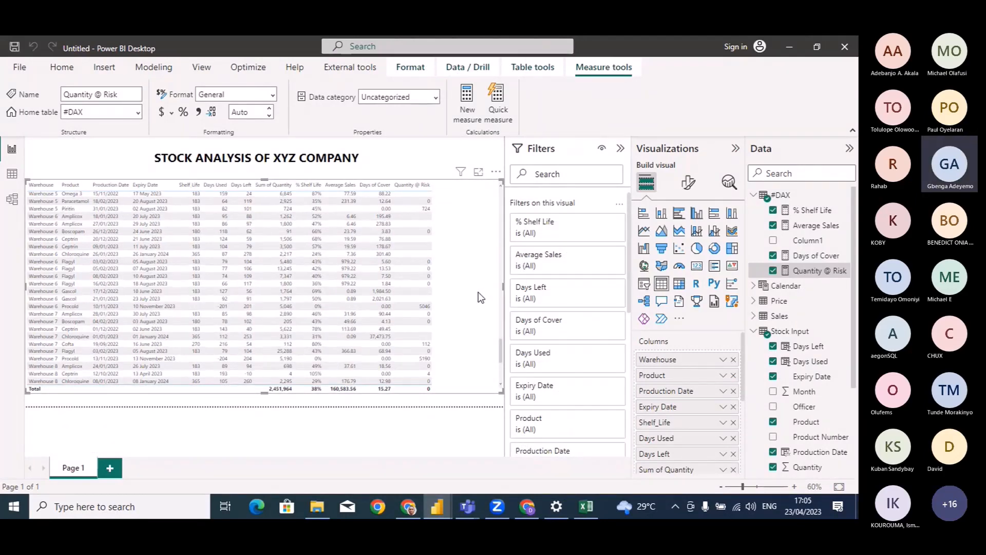
{"action": "scroll", "coordinate": [479, 297], "scroll_direction": "up", "scroll_amount": 5}
{"action": "scroll", "coordinate": [479, 291], "scroll_direction": "up", "scroll_amount": 5}
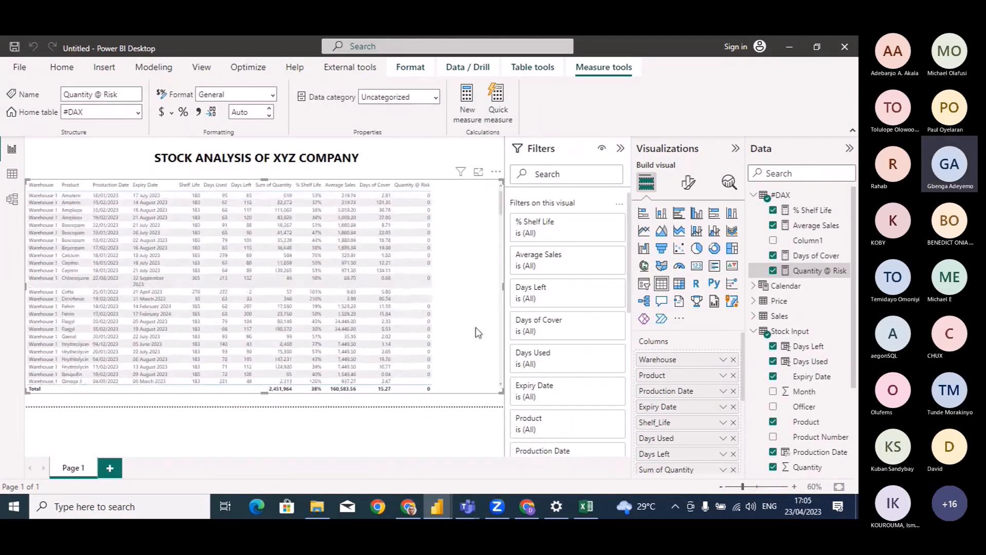
{"action": "scroll", "coordinate": [475, 329], "scroll_direction": "down", "scroll_amount": 6}
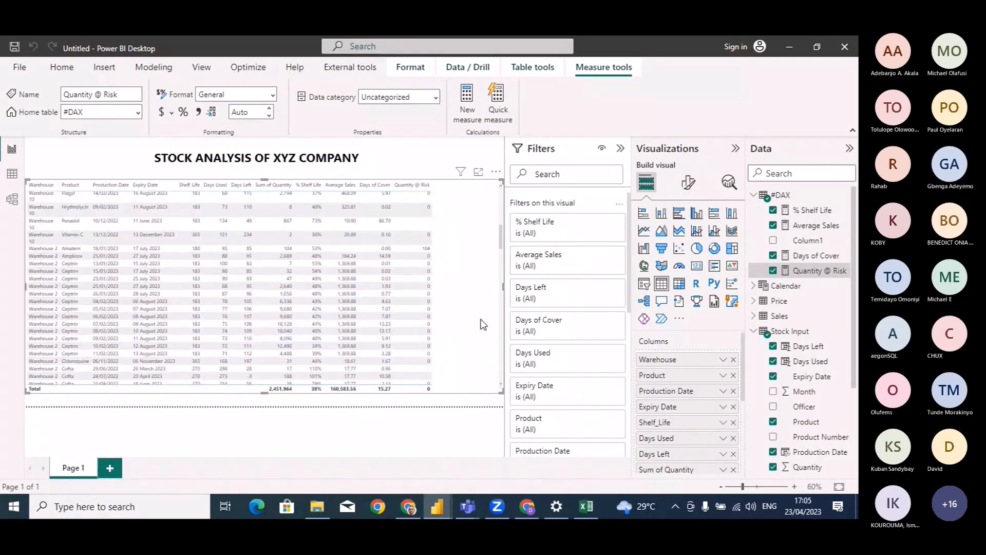
Reopen the Quantity @ Risk formula and replace the surplus closing parentheses after the [Average Sales] = 0 branch with a comma and a new line
{"action": "left_click", "coordinate": [809, 255]}
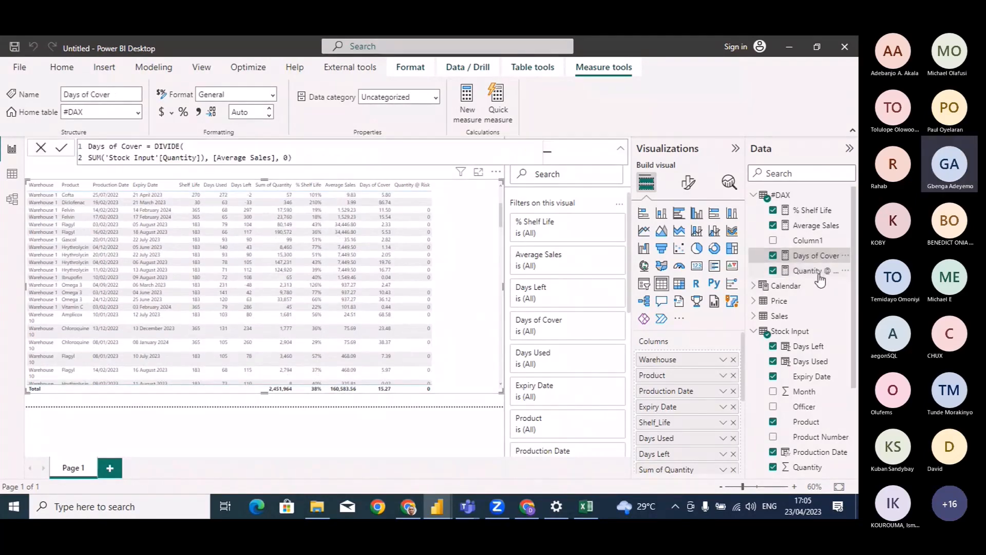
{"action": "left_click", "coordinate": [816, 272]}
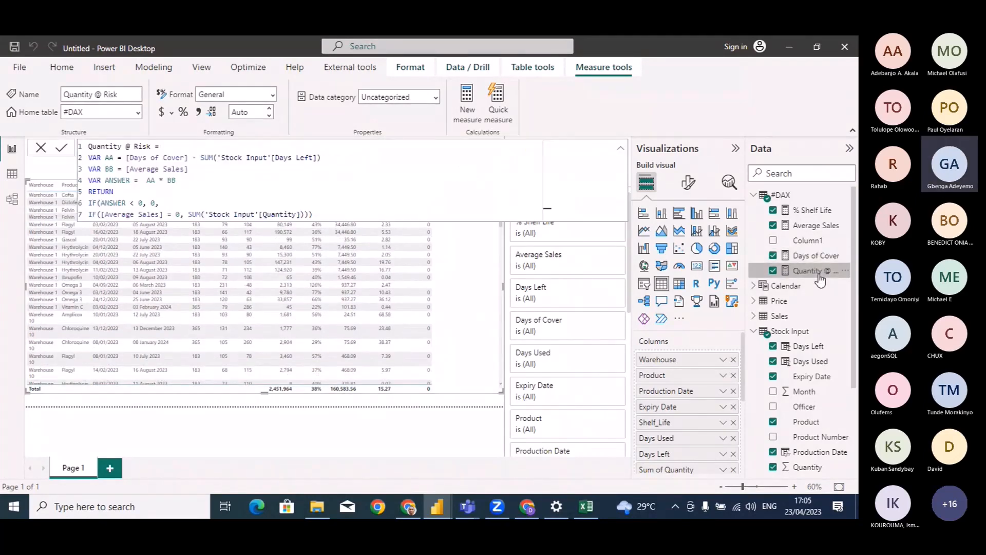
{"action": "left_click", "coordinate": [330, 215]}
{"action": "key", "text": "BackSpace"}
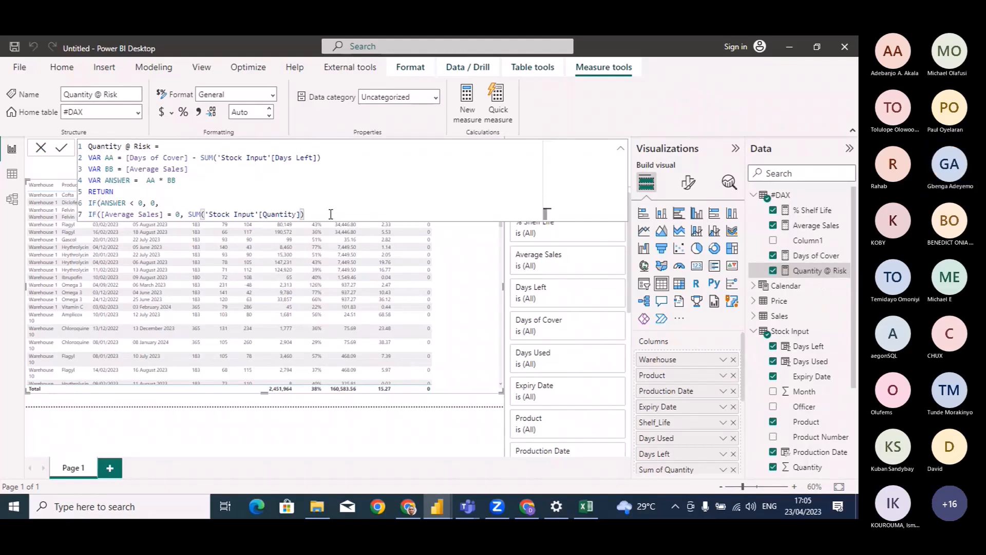
{"action": "type", "text": ","}
{"action": "key", "text": "shift+Return"}
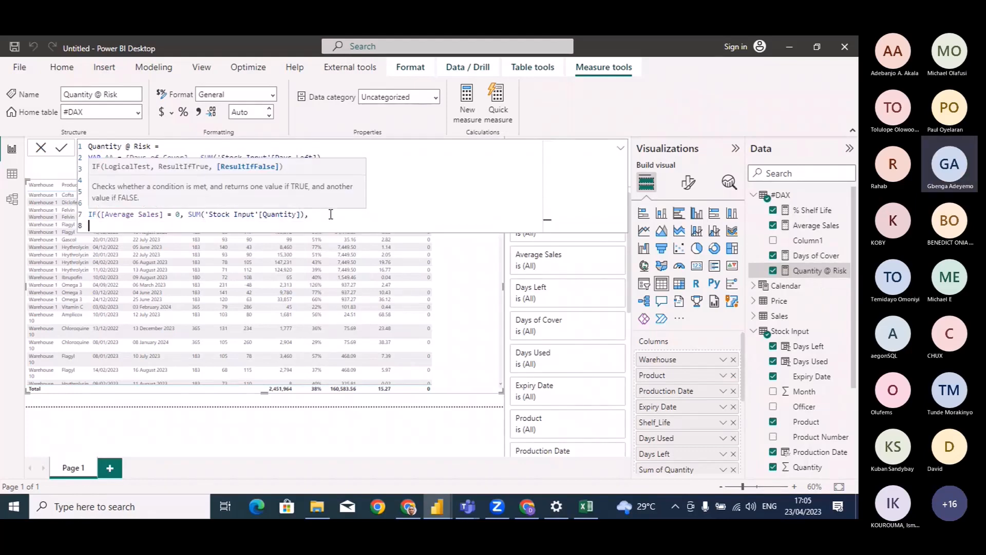
Add a third nested IF on the new line with the condition ANSWER > SUM('Stock Input'[Quantity])
{"action": "type", "text": "IF("}
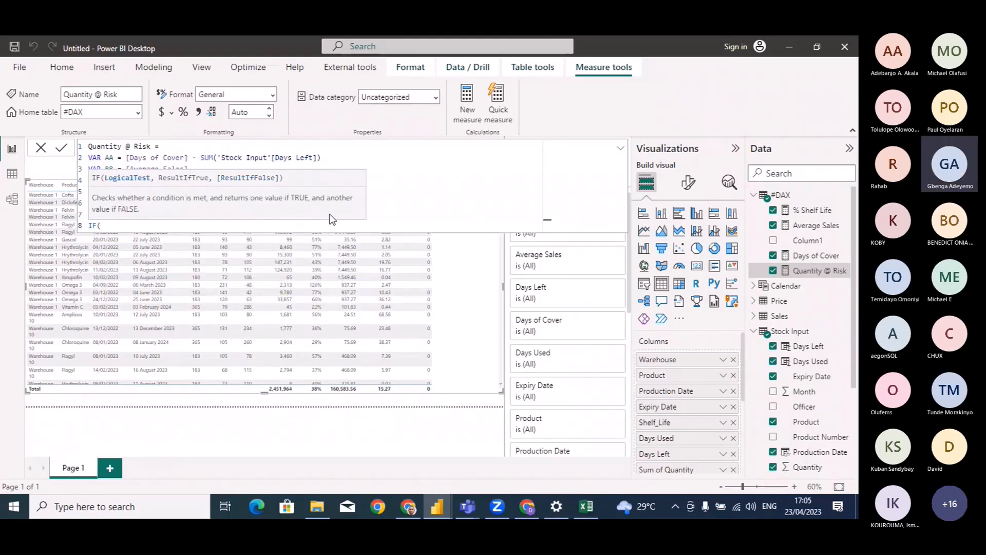
{"action": "type", "text": "ANS"}
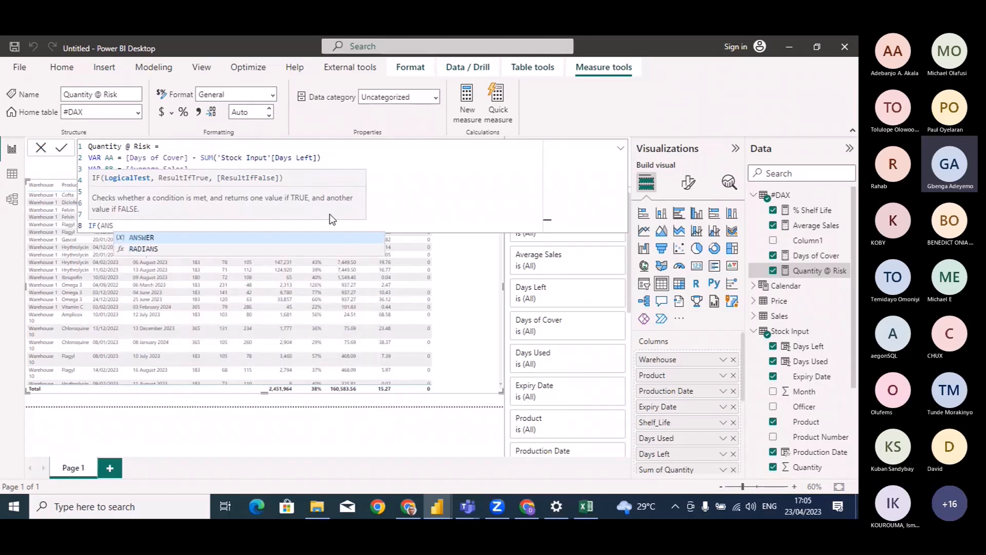
{"action": "left_click", "coordinate": [257, 240]}
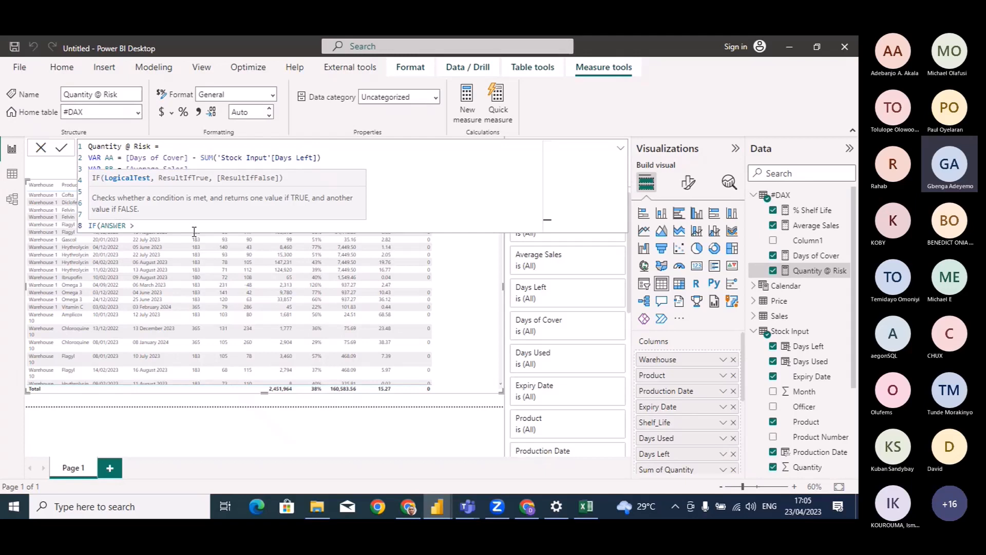
{"action": "type", "text": "Q"}
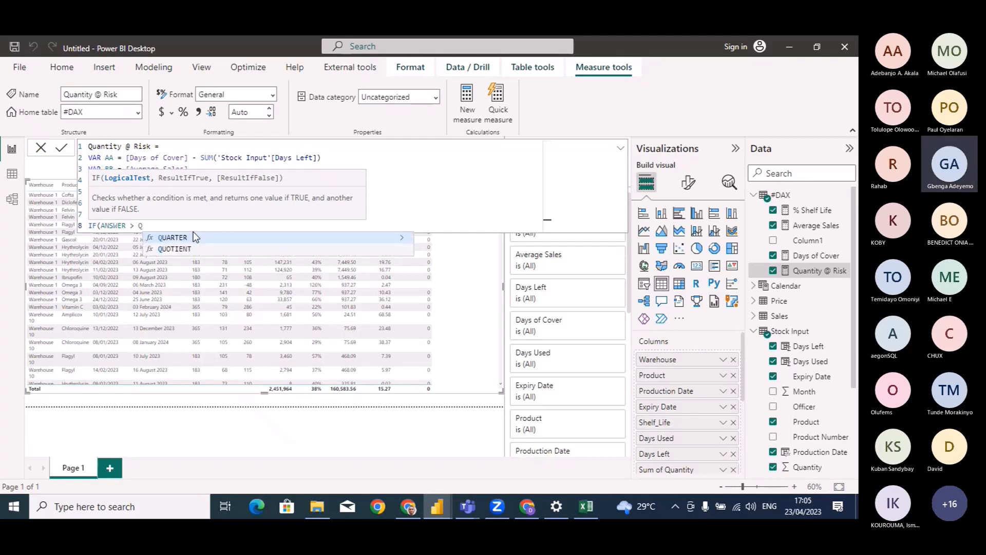
{"action": "key", "text": "BackSpace"}
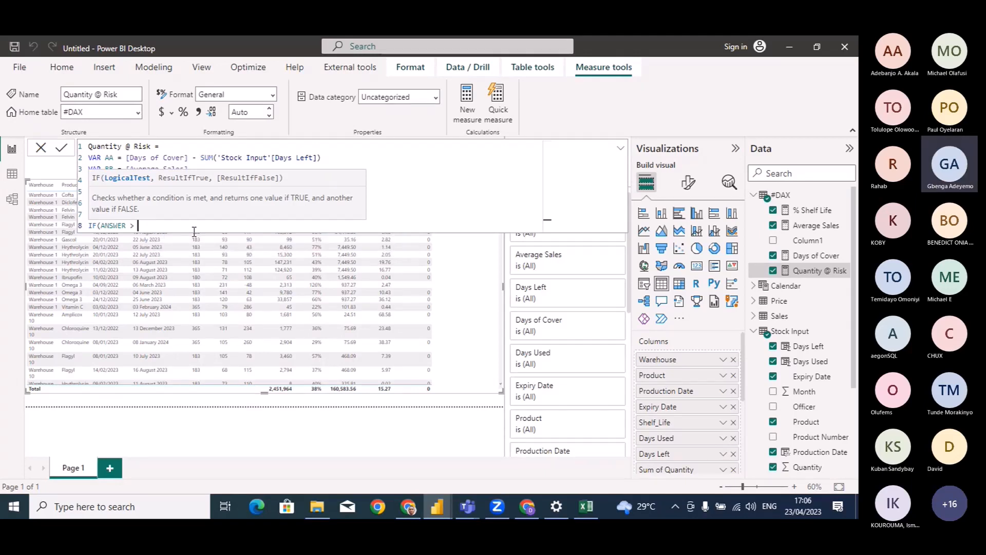
{"action": "type", "text": "SUM("}
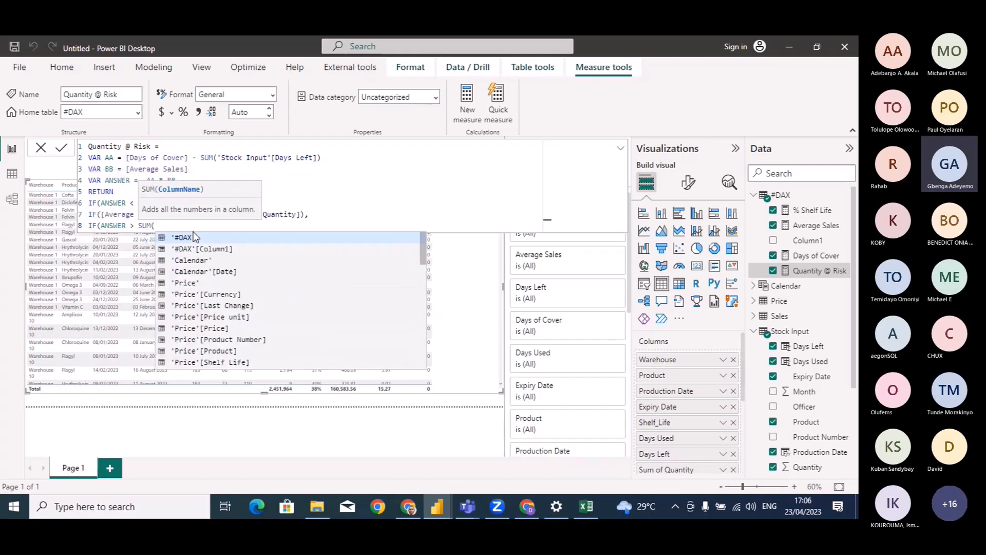
{"action": "type", "text": "QUAN"}
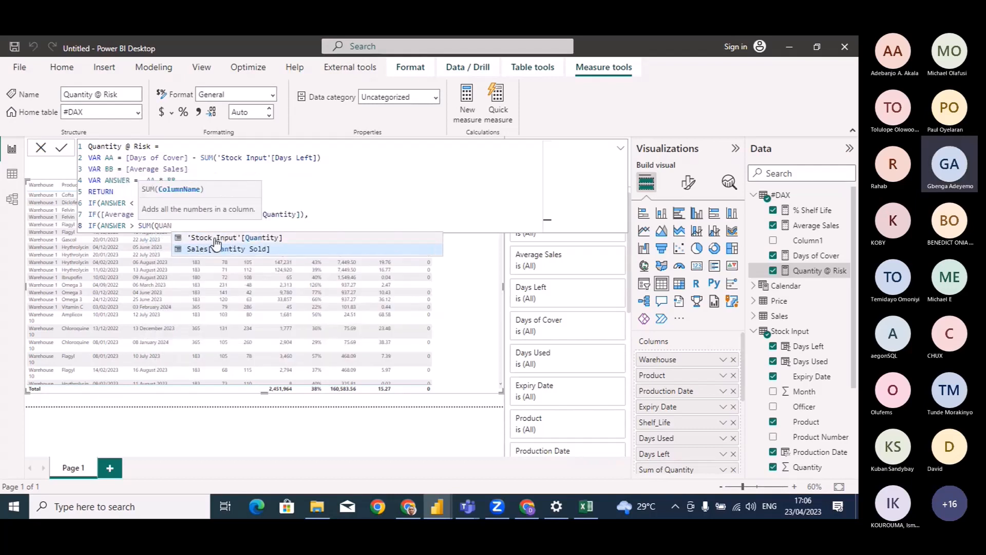
{"action": "left_click", "coordinate": [218, 238]}
{"action": "type", "text": ","}
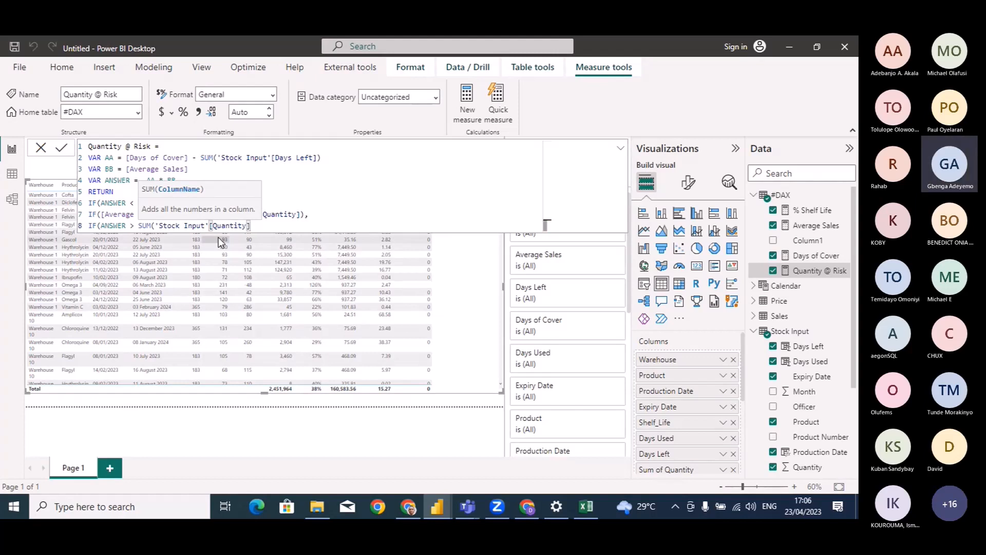
{"action": "type", "text": "), "}
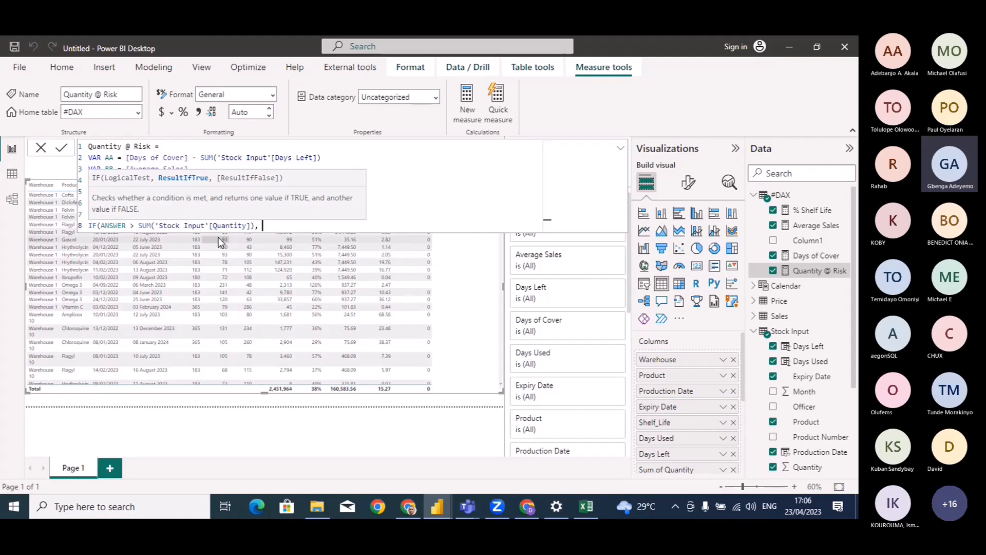
Make the third IF return SUM('Stock Input'[Quantity]) when true and ANSWER otherwise, and close its parenthesis
{"action": "type", "text": "SUM("}
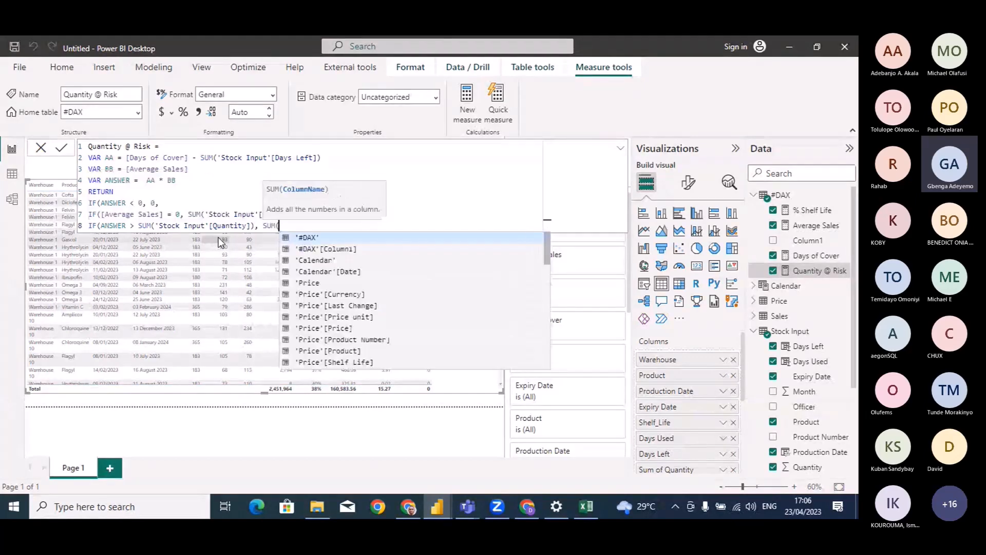
{"action": "type", "text": "QUAN"}
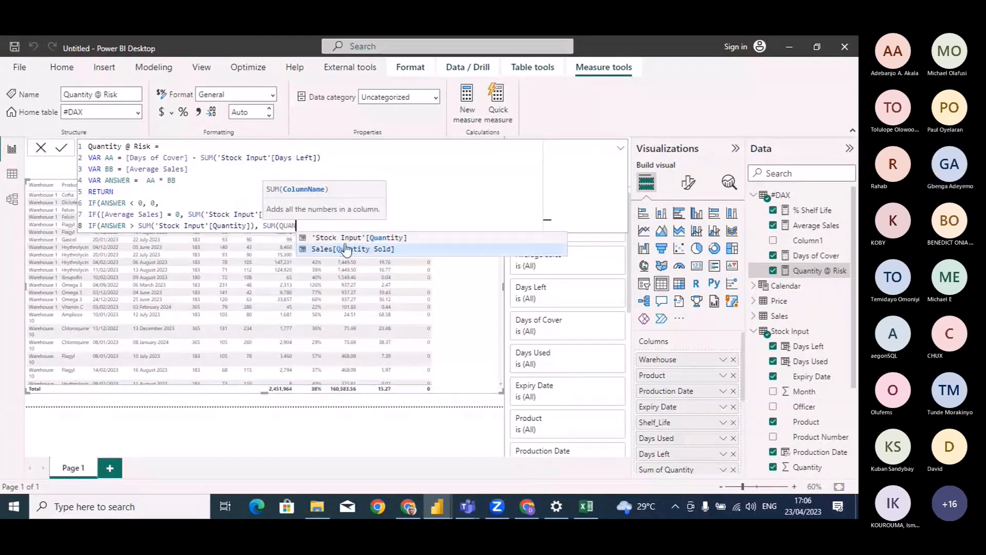
{"action": "left_click", "coordinate": [375, 238]}
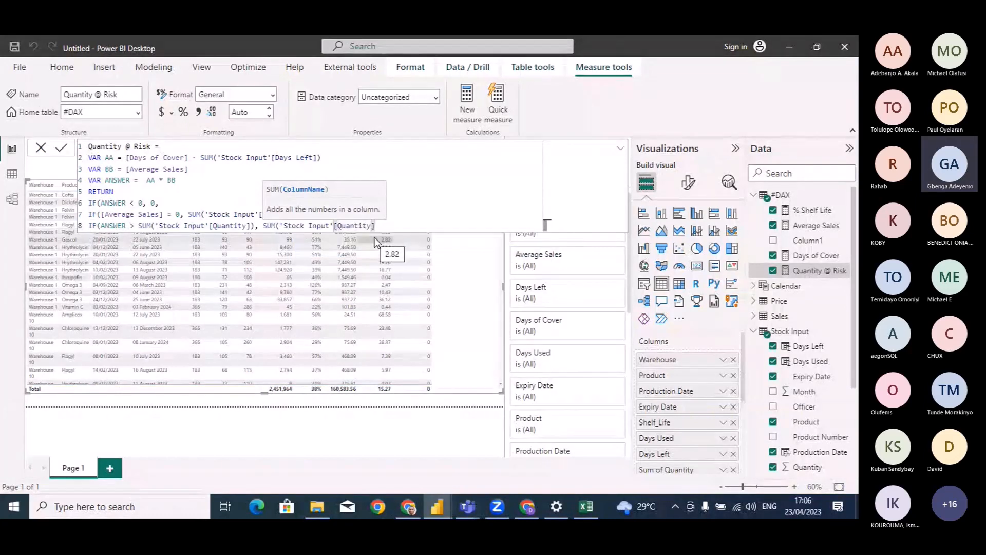
{"action": "type", "text": "), ANS"}
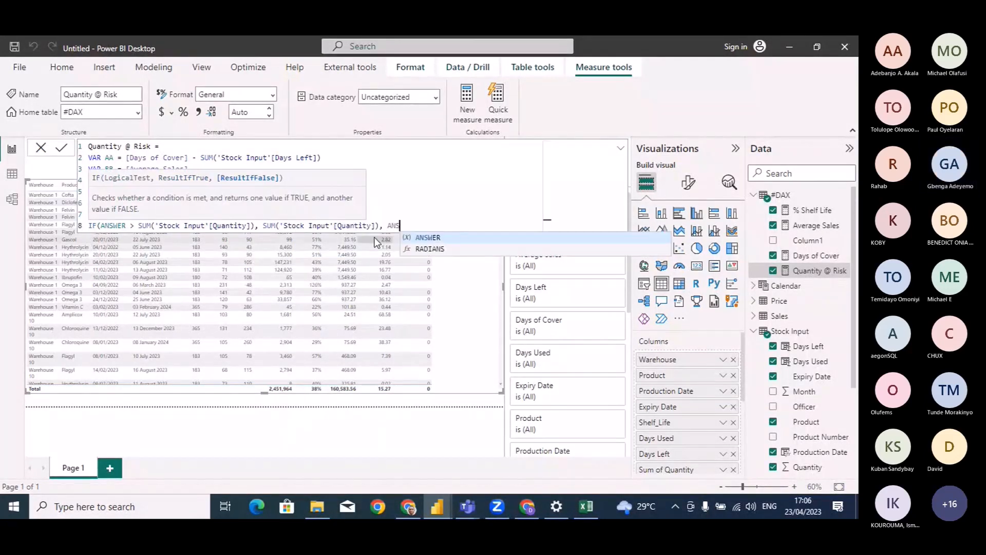
{"action": "key", "text": "Tab"}
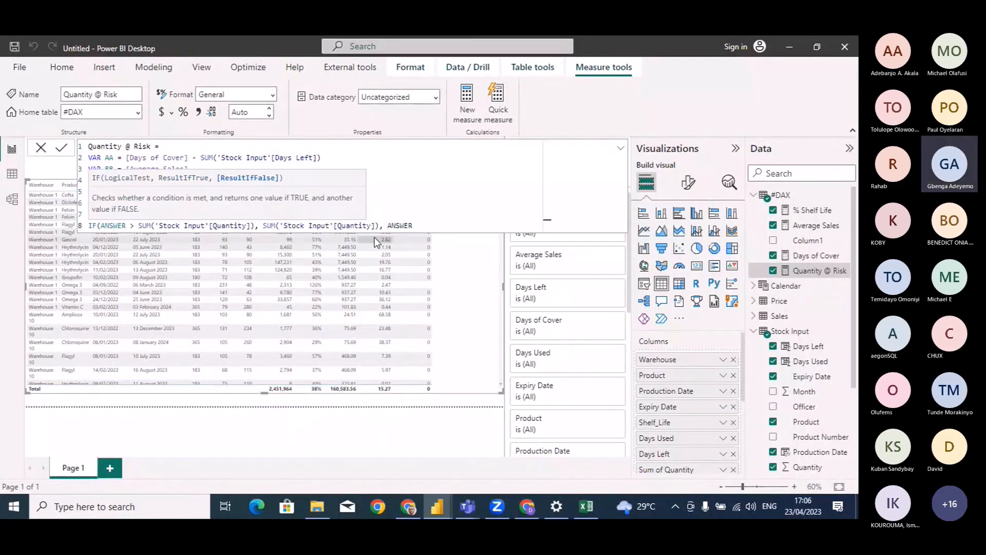
{"action": "type", "text": ")"}
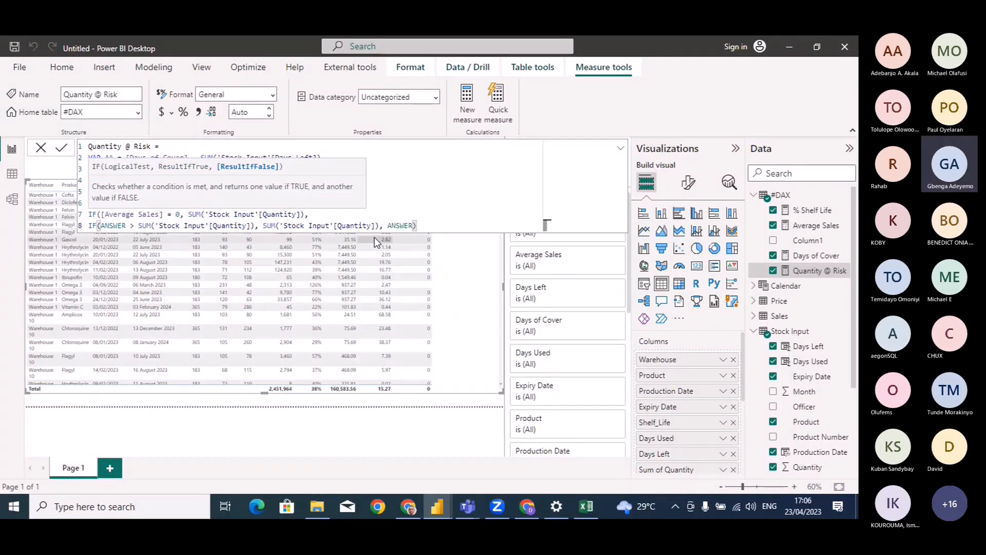
Complete the closing parentheses of the nested IFs, commit the Quantity @ Risk measure and close the formula editor
{"action": "key", "text": "Return"}
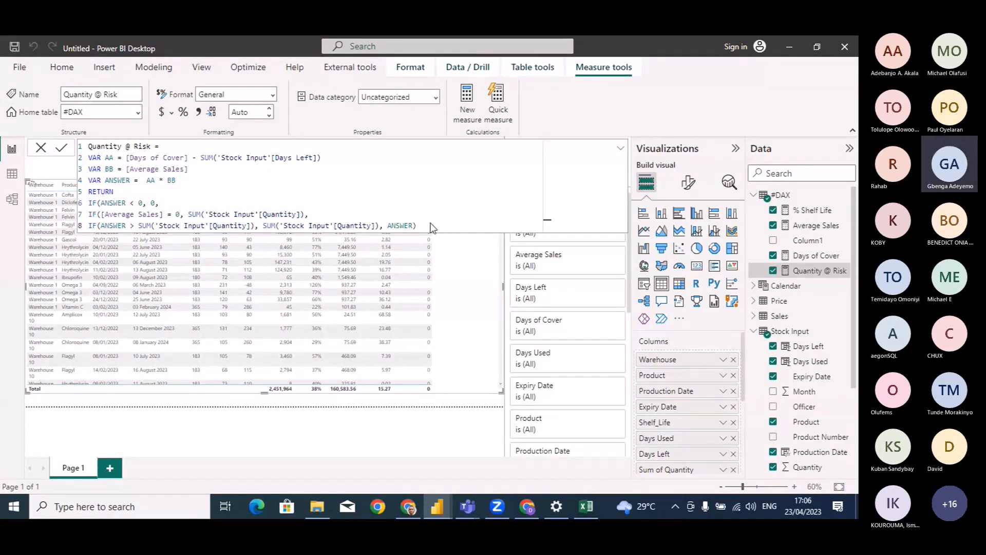
{"action": "key", "text": "Return"}
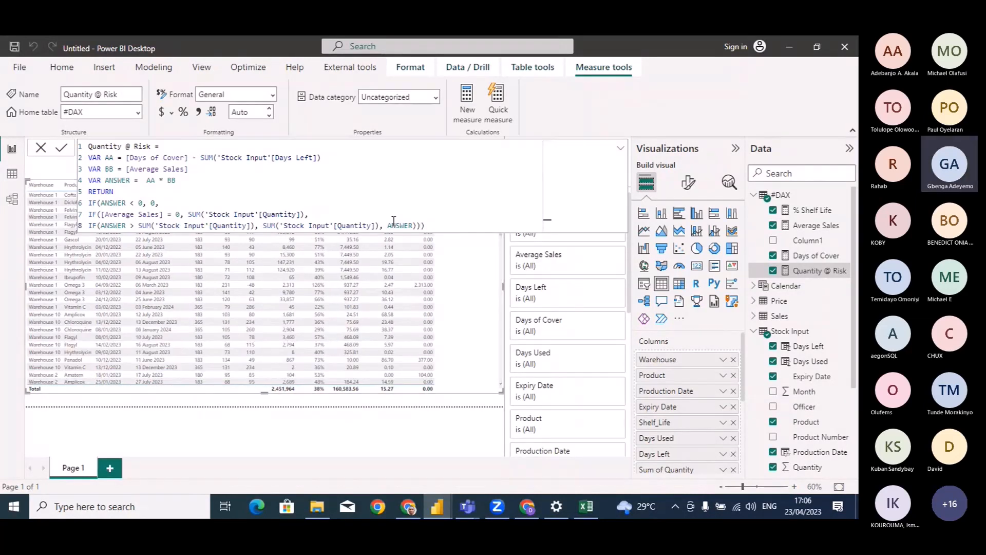
{"action": "left_click", "coordinate": [41, 147]}
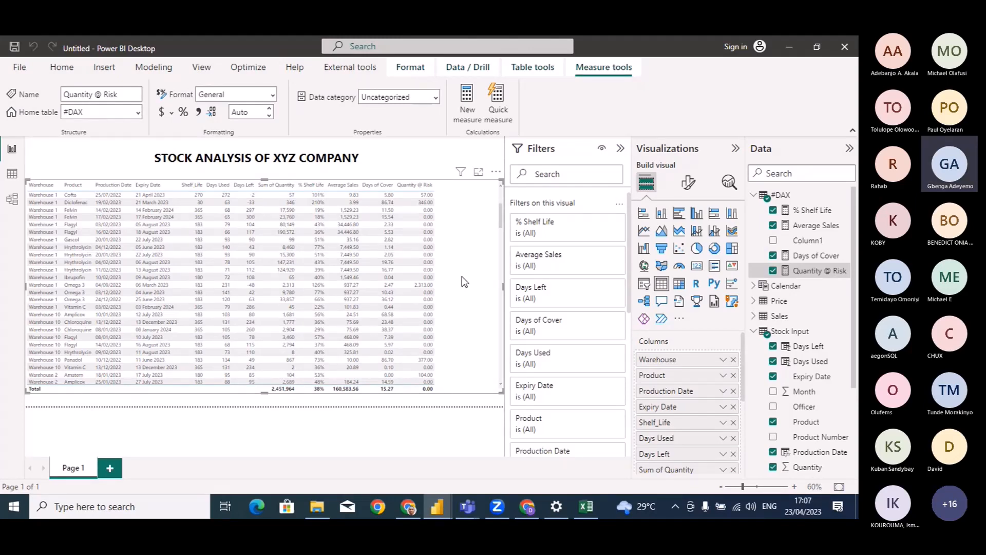
Create a new measure in the #DAX table named Value (N), leaving its expression empty after the equals sign
{"action": "left_click", "coordinate": [796, 195]}
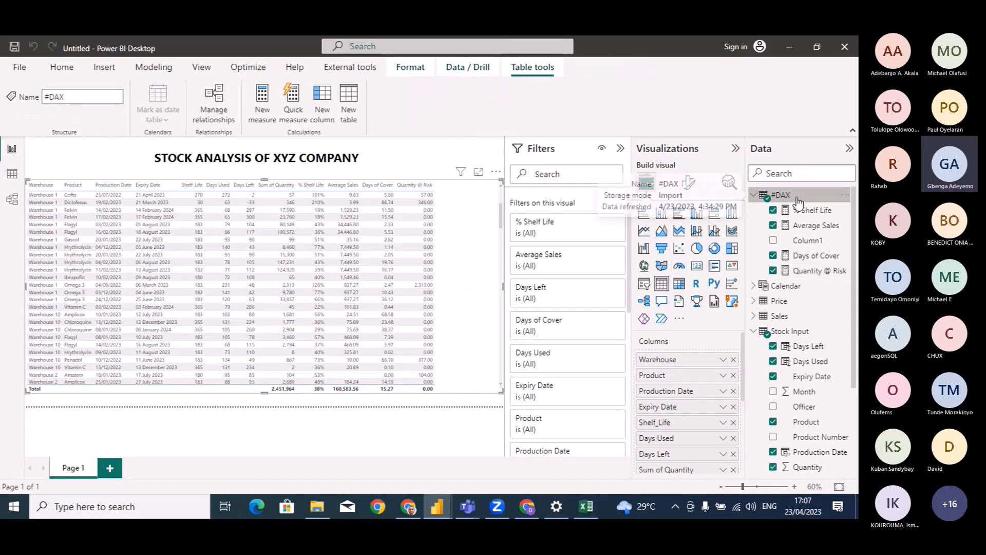
{"action": "left_click", "coordinate": [262, 116]}
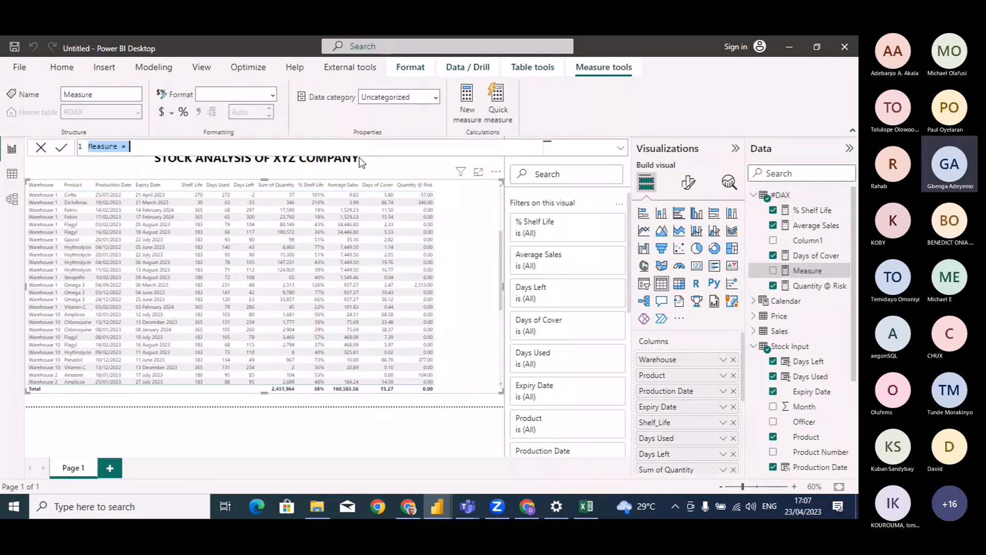
{"action": "key", "text": "BackSpace"}
{"action": "type", "text": "Value "}
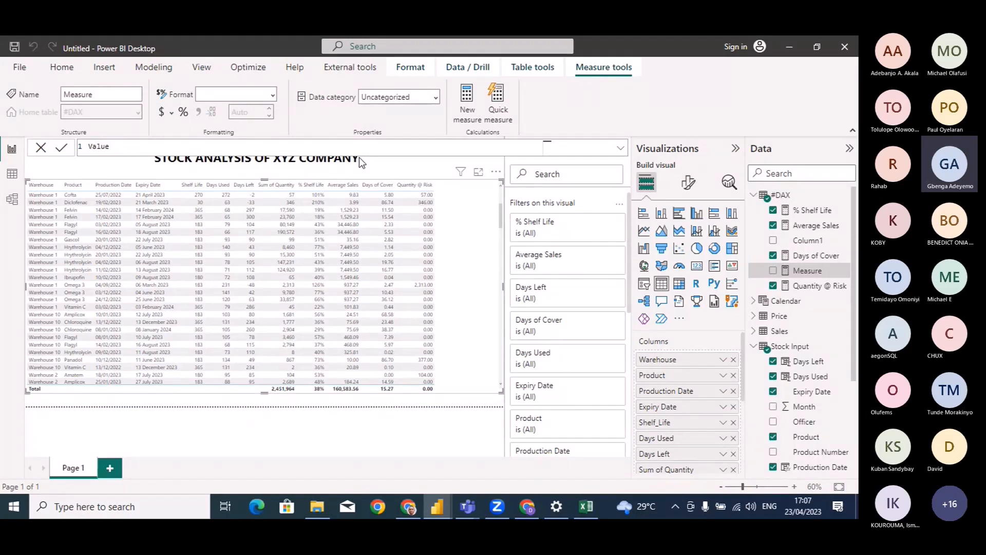
{"action": "type", "text": "(N)"}
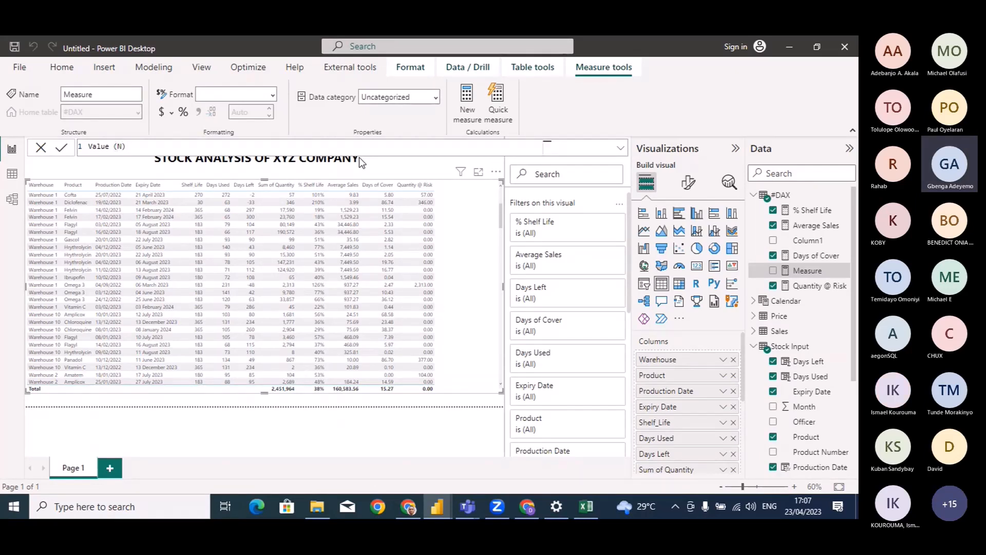
{"action": "type", "text": " ="}
{"action": "key", "text": "shift+Return"}
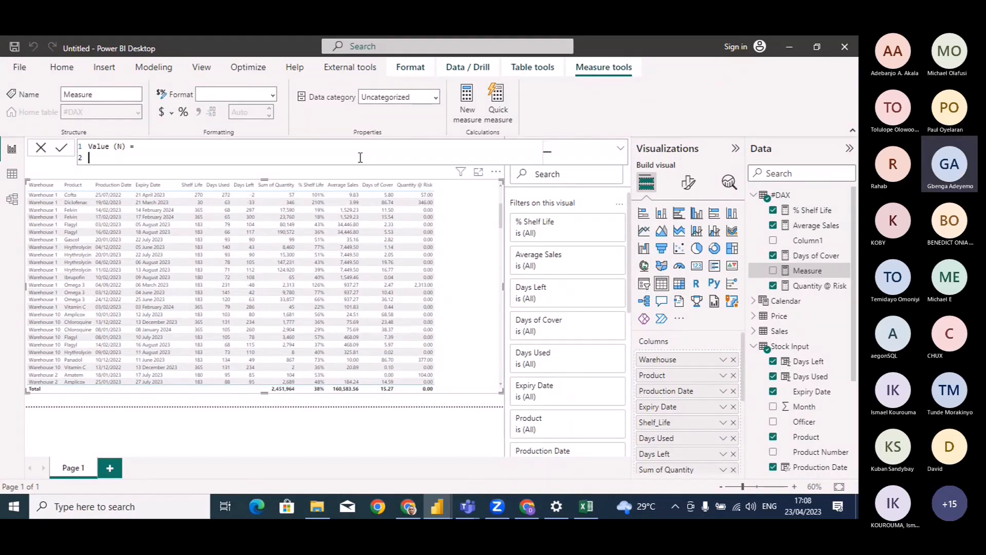
{"action": "key", "text": "BackSpace"}
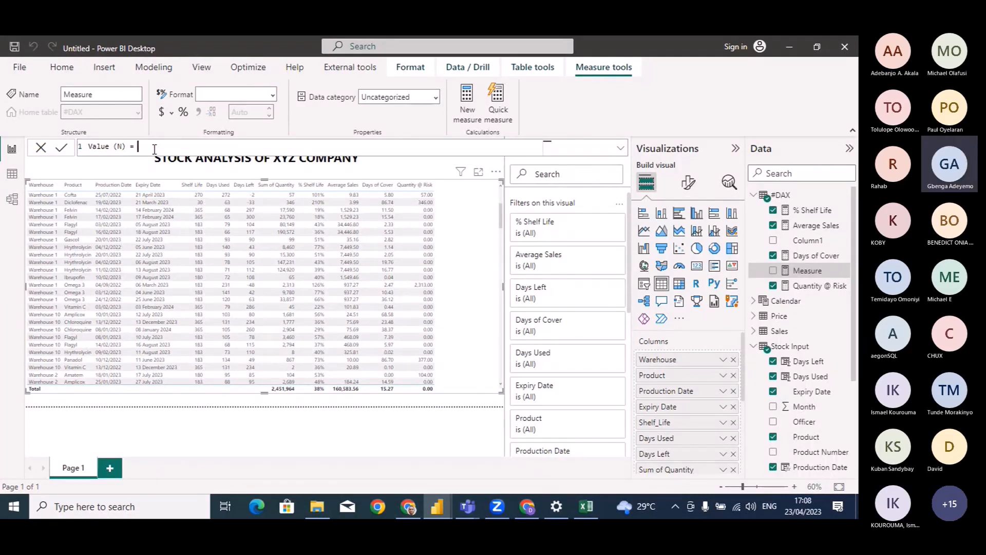
{"action": "key", "text": "Return"}
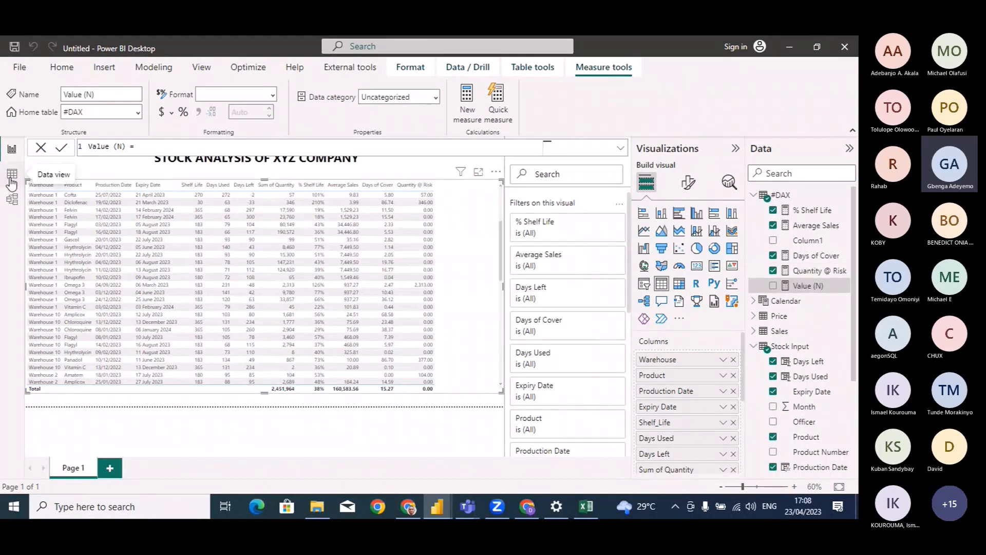
Examine the Price table's rows in the data view and collapse the #DAX and Table field lists
{"action": "left_click", "coordinate": [12, 178]}
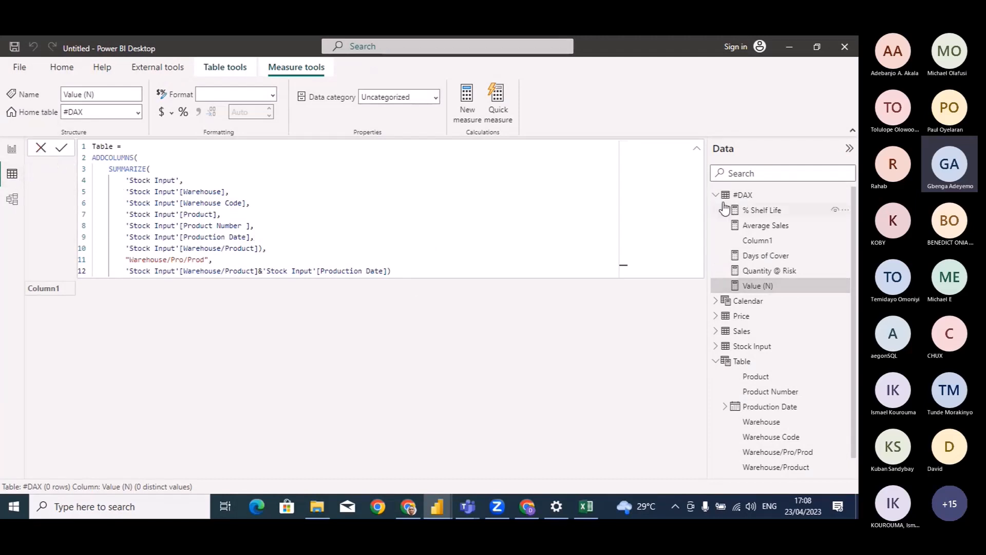
{"action": "left_click", "coordinate": [739, 195]}
{"action": "left_click", "coordinate": [747, 319]}
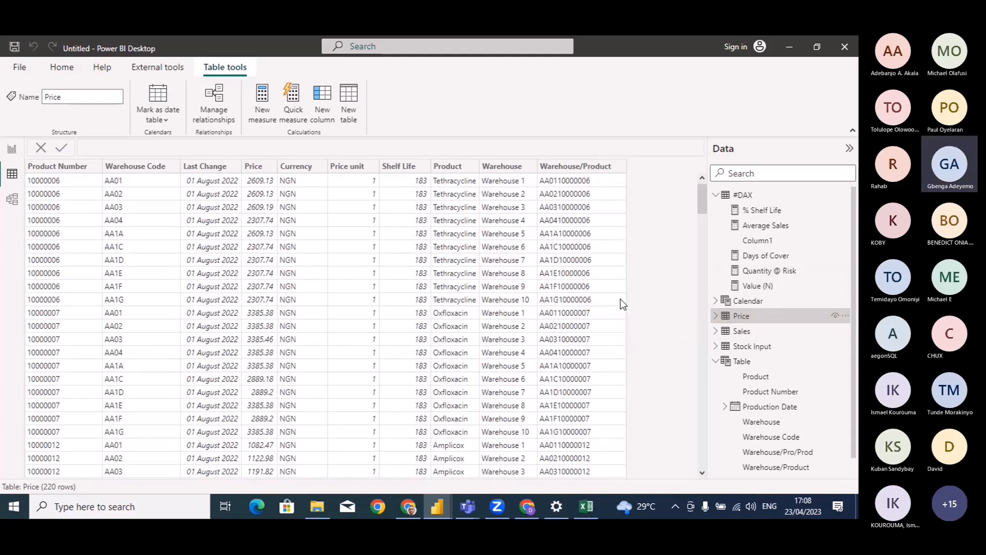
{"action": "left_click", "coordinate": [716, 195]}
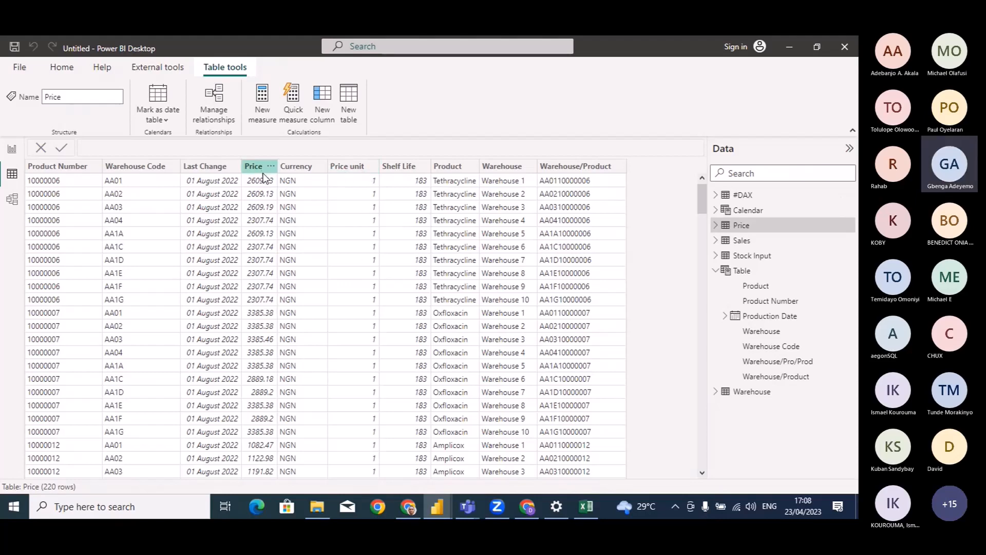
{"action": "left_click", "coordinate": [729, 270]}
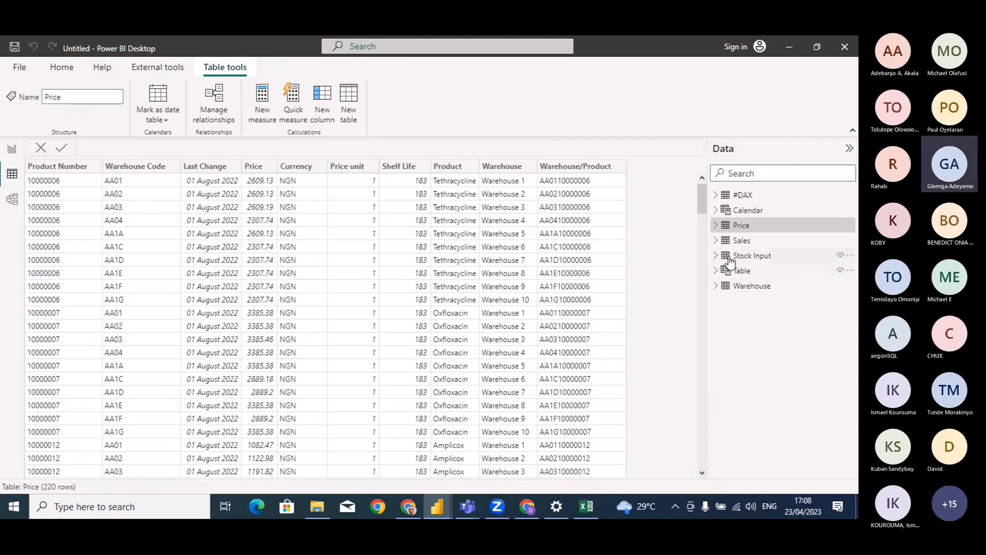
Copy the Shelf_Life column's LOOKUPVALUE formula in the Stock Input table into a new calculated column of that table
{"action": "left_click", "coordinate": [751, 260]}
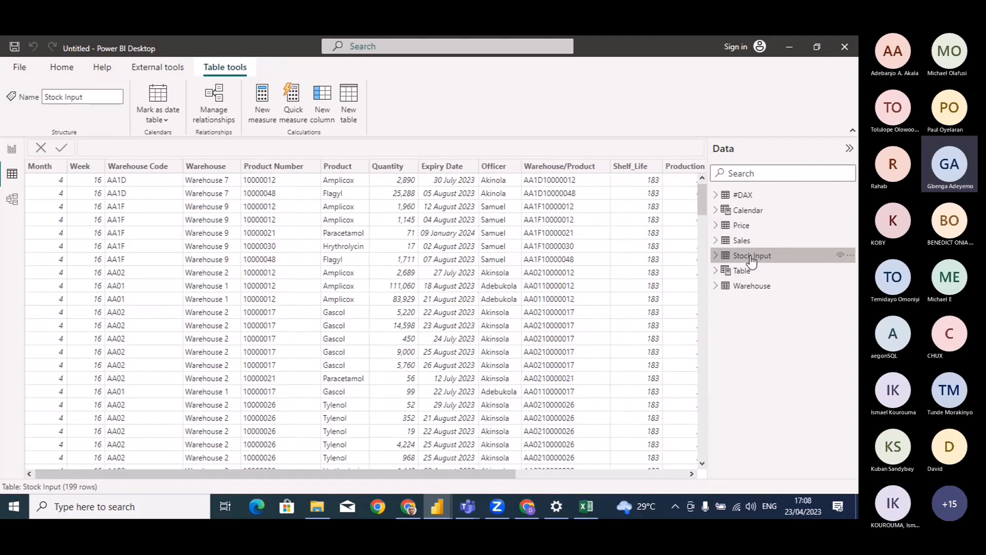
{"action": "left_click_drag", "start_coordinate": [378, 473], "coordinate": [528, 471]}
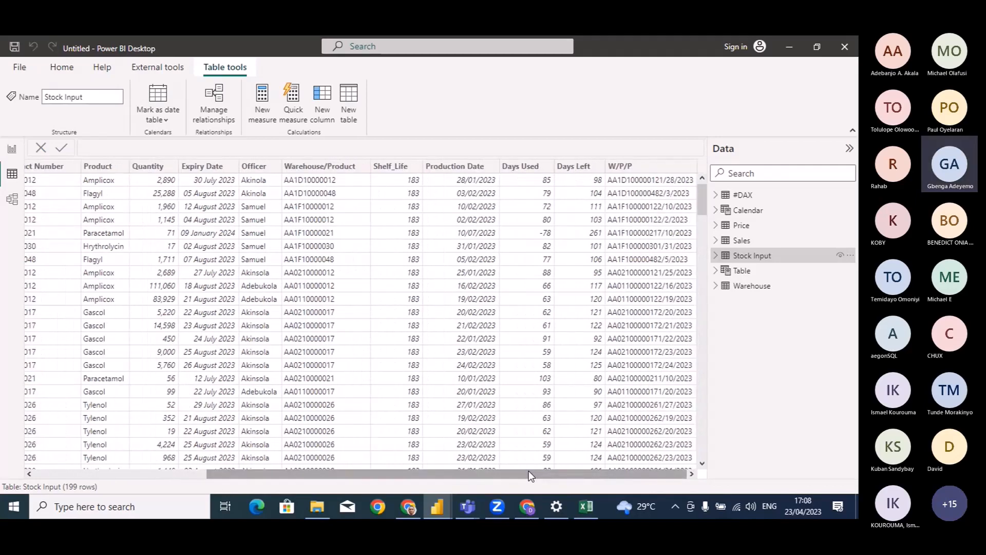
{"action": "left_click", "coordinate": [396, 169]}
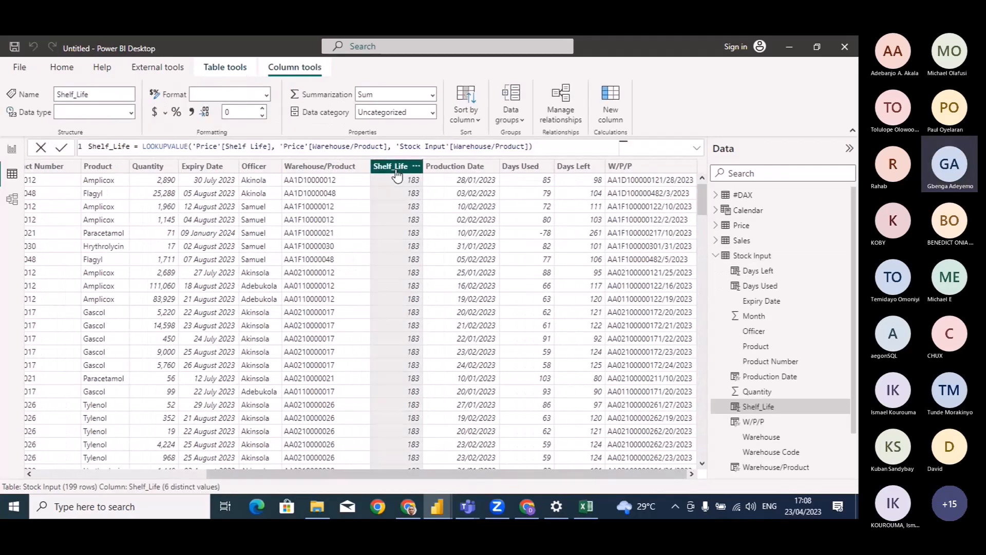
{"action": "triple_click", "coordinate": [550, 147]}
{"action": "key", "text": "ctrl+c"}
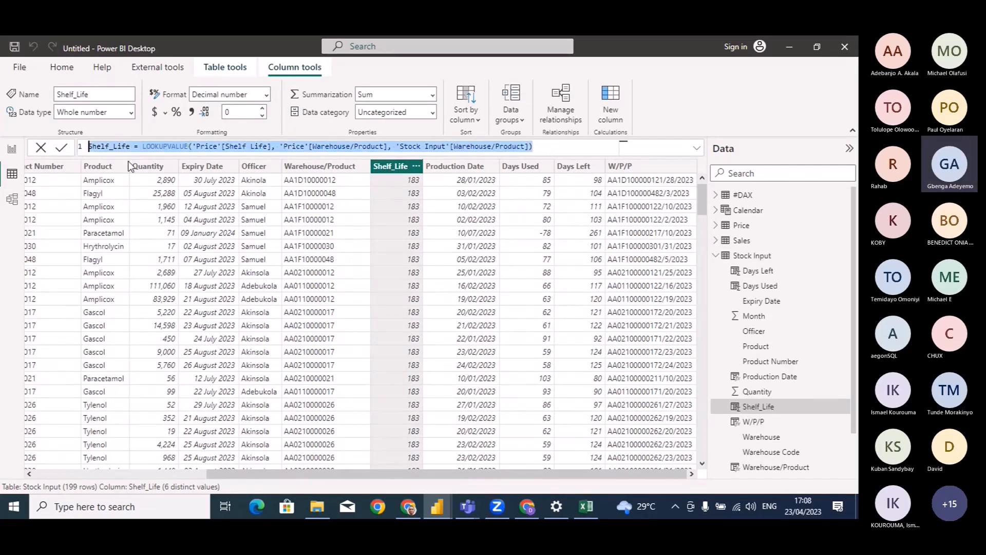
{"action": "left_click", "coordinate": [610, 112]}
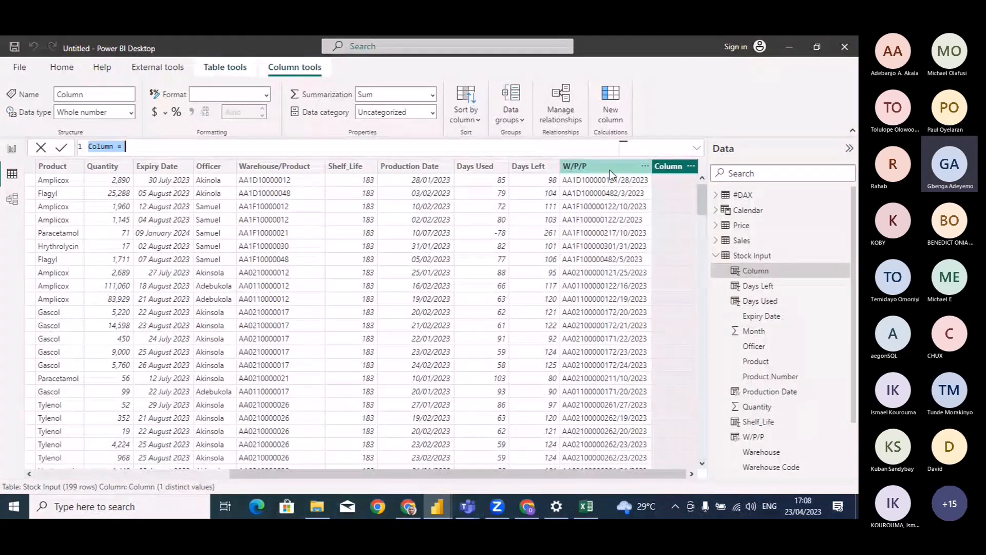
{"action": "key", "text": "ctrl+v"}
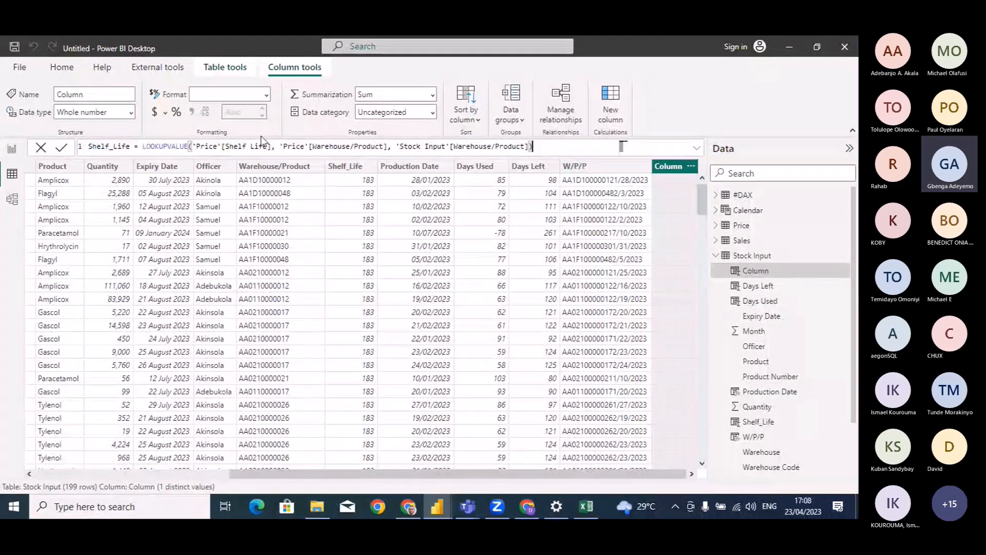
Replace the lookup's result column in the new column's formula with 'Price'[Price]
{"action": "left_click", "coordinate": [272, 149]}
{"action": "key", "text": "BackSpace"}
{"action": "key", "text": "BackSpace"}
{"action": "key", "text": "BackSpace"}
{"action": "key", "text": "BackSpace"}
{"action": "key", "text": "BackSpace"}
{"action": "key", "text": "BackSpace"}
{"action": "key", "text": "BackSpace"}
{"action": "key", "text": "BackSpace"}
{"action": "key", "text": "BackSpace"}
{"action": "key", "text": "BackSpace"}
{"action": "key", "text": "BackSpace"}
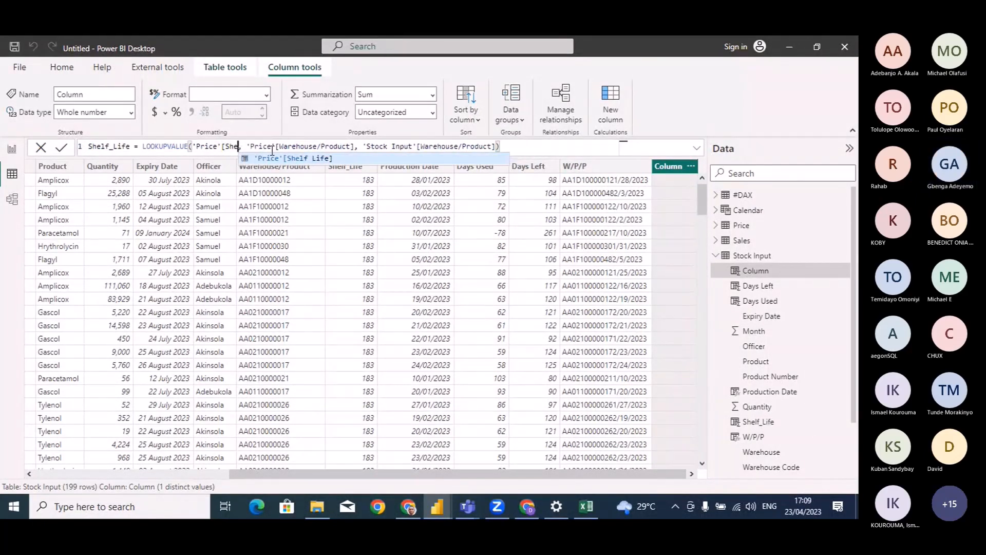
{"action": "type", "text": "Price]"}
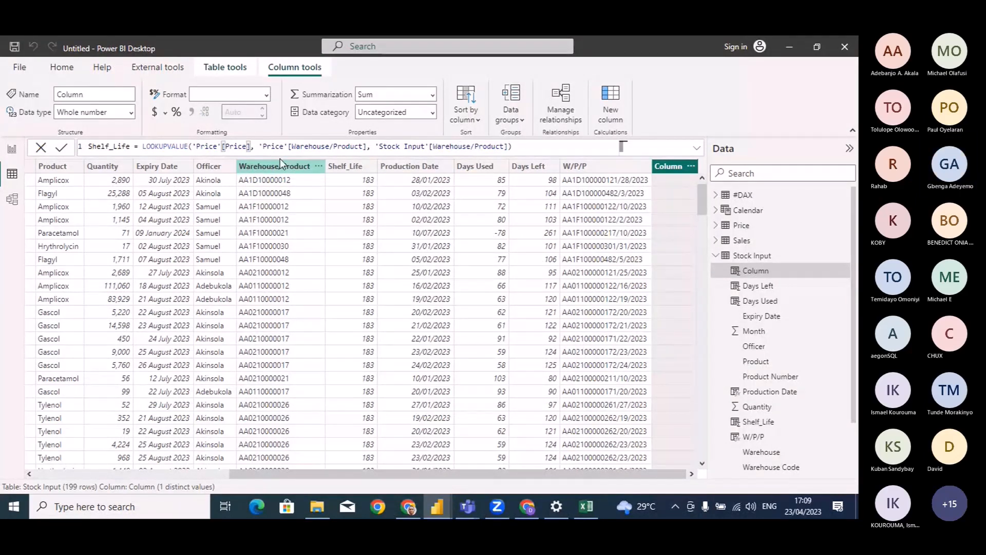
Name the new Stock Input column Price in its formula and commit the LOOKUPVALUE expression
{"action": "left_click", "coordinate": [544, 149]}
{"action": "key", "text": "Return"}
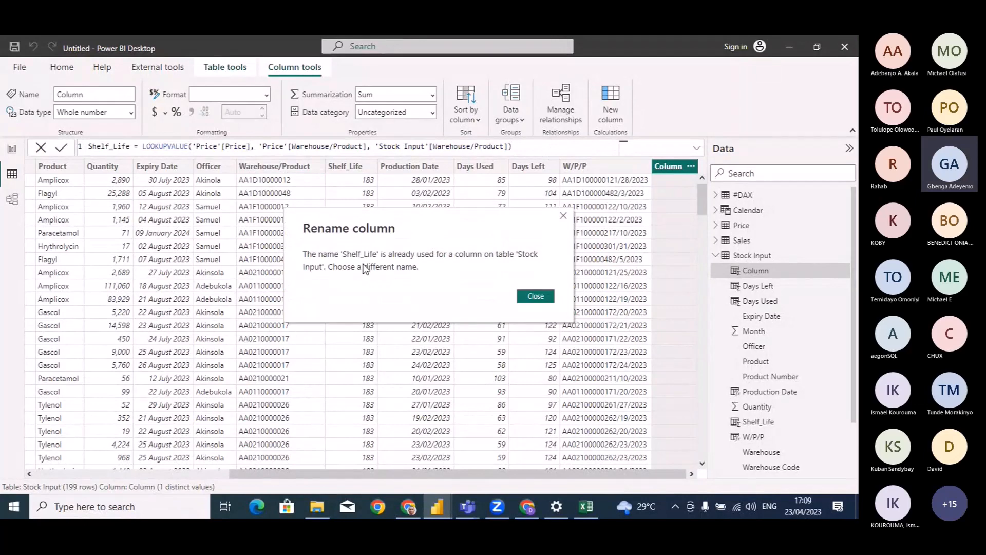
{"action": "key", "text": "Escape"}
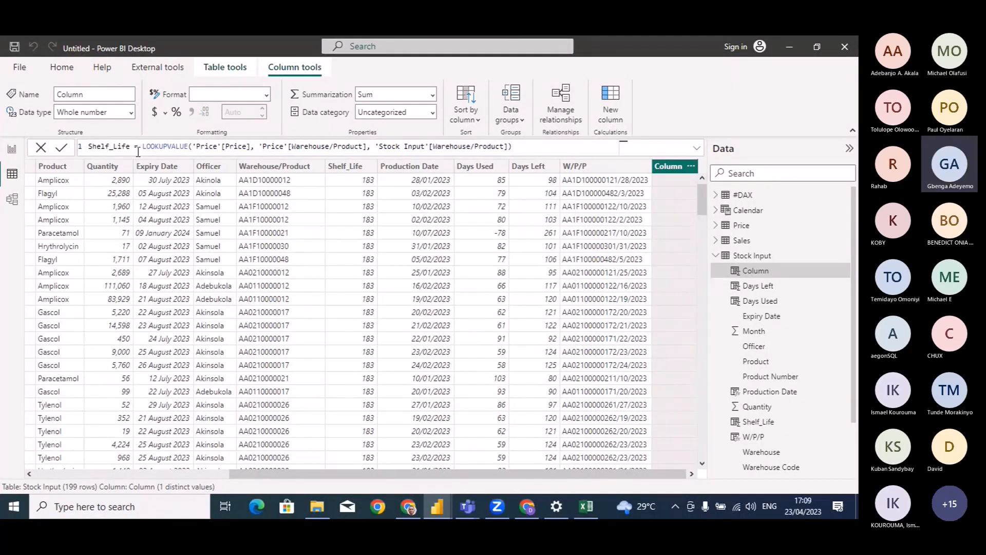
{"action": "left_click_drag", "start_coordinate": [132, 146], "coordinate": [72, 147]}
{"action": "type", "text": "Price"}
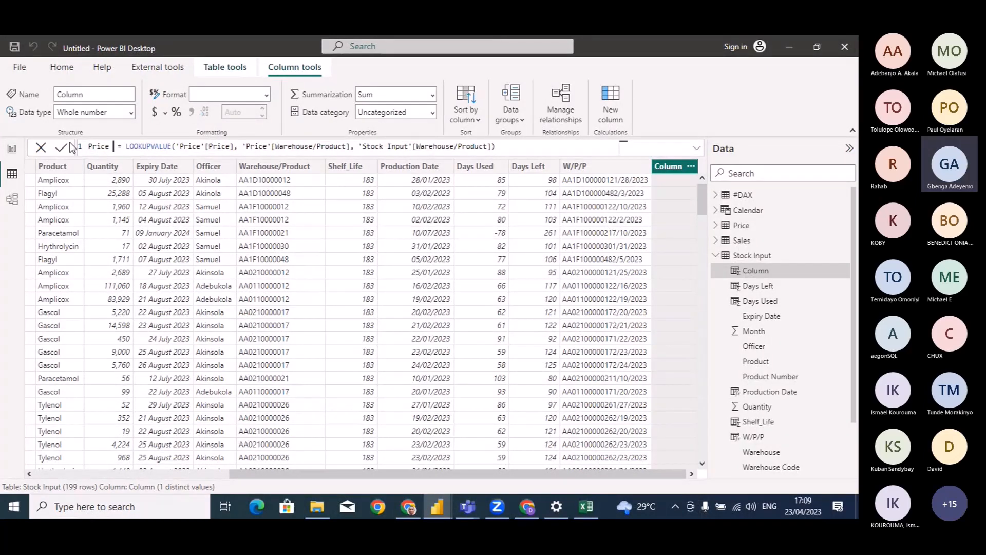
{"action": "left_click", "coordinate": [68, 147]}
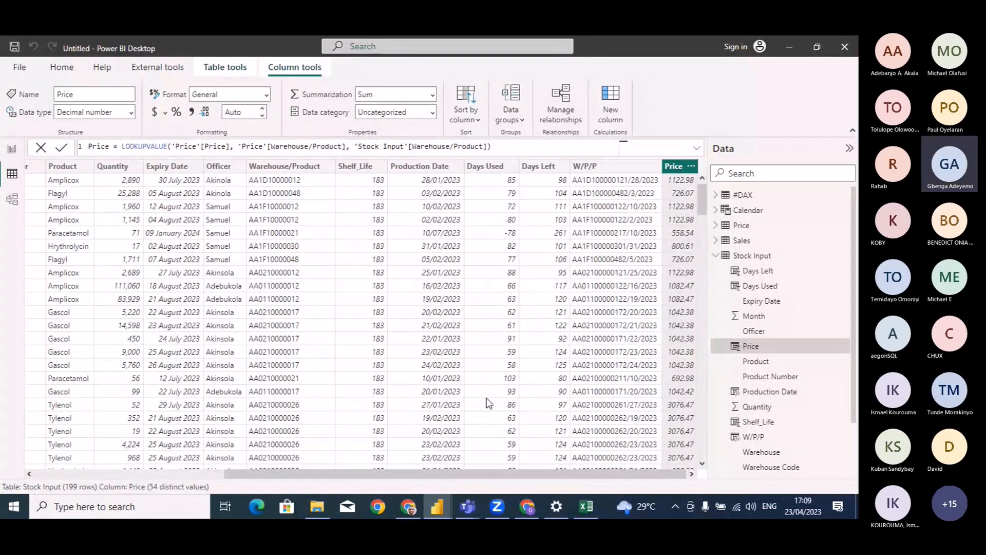
In the report view, begin the Value (N) measure's formula with SUM('Stock Input'[Price]) followed by a multiplication operator
{"action": "left_click", "coordinate": [9, 152]}
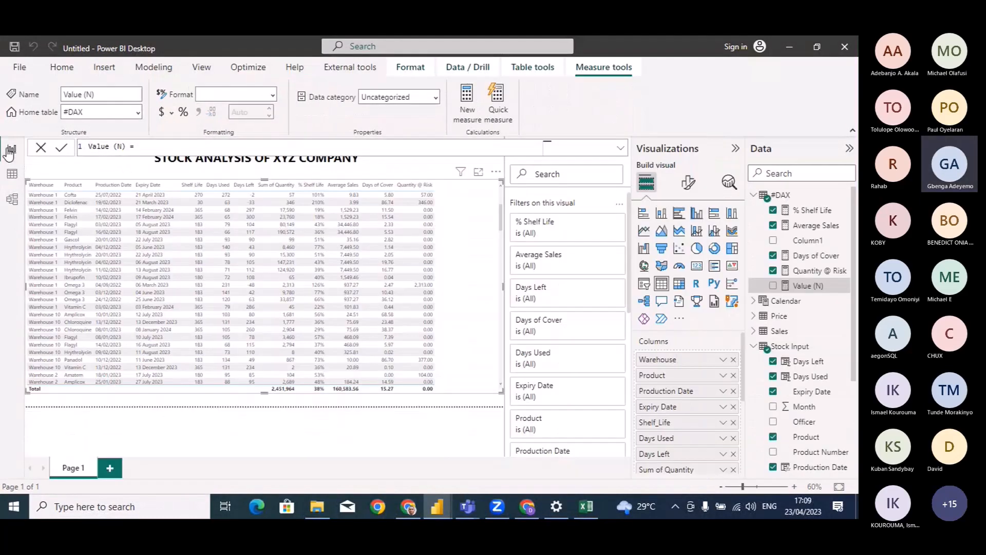
{"action": "left_click", "coordinate": [812, 286]}
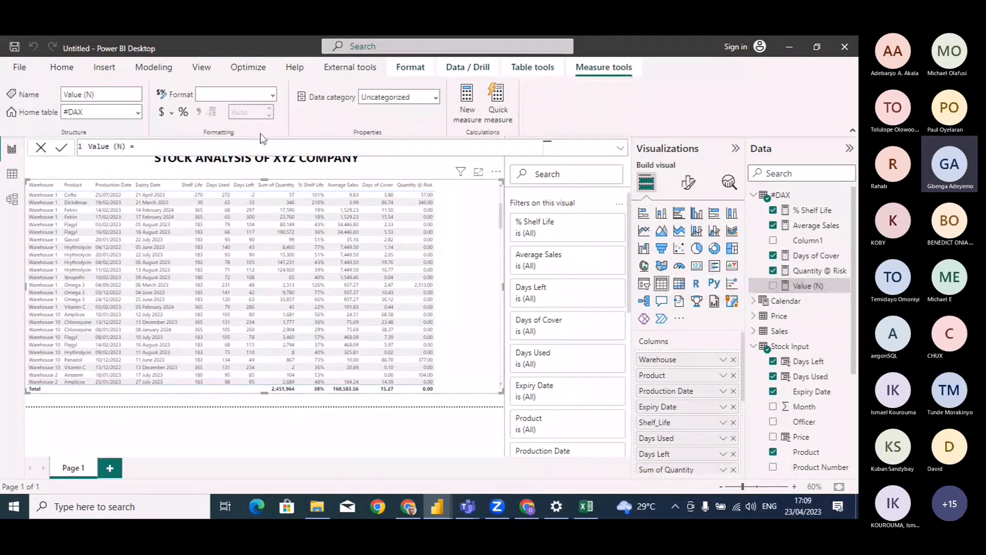
{"action": "left_click", "coordinate": [155, 148]}
{"action": "key", "text": "shift+Return"}
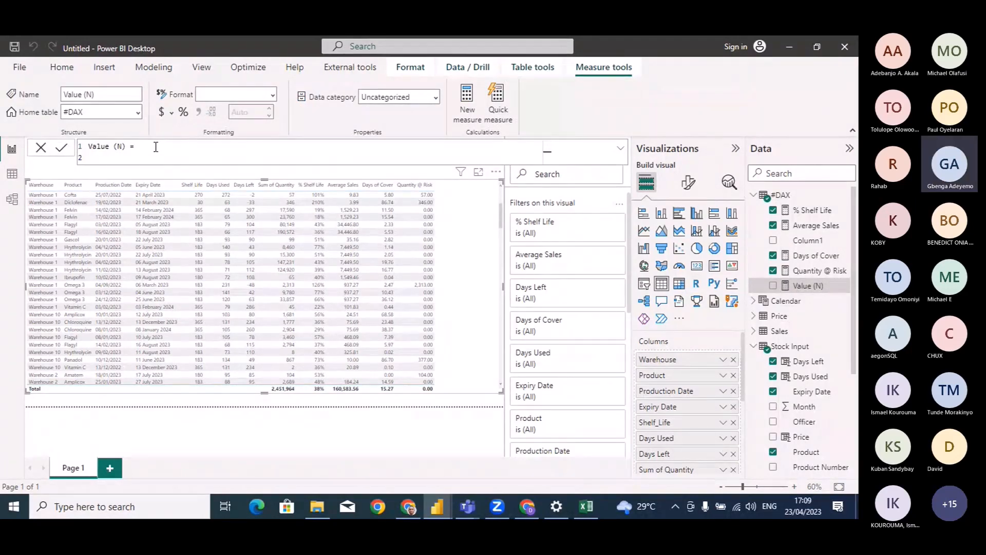
{"action": "type", "text": "sum"}
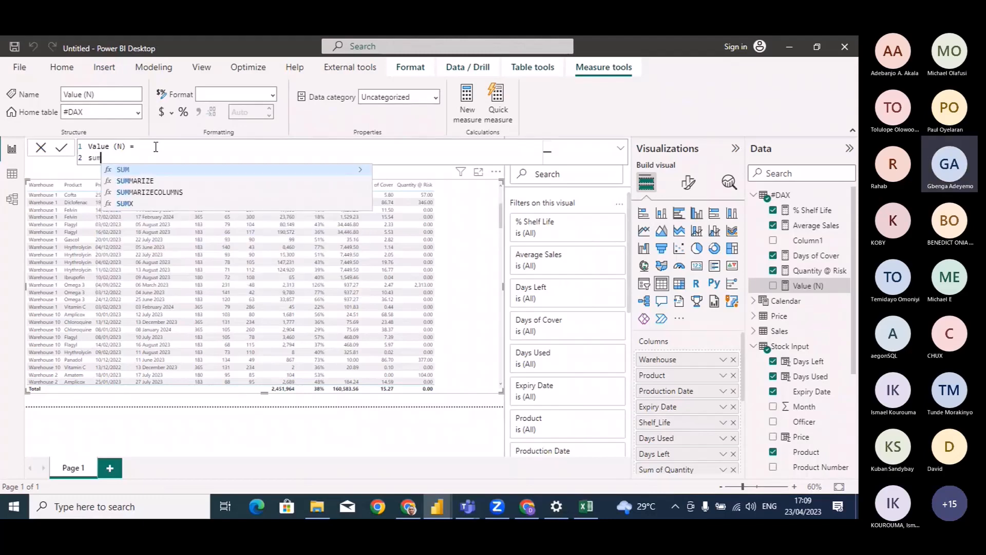
{"action": "key", "text": "Tab"}
{"action": "type", "text": "price"}
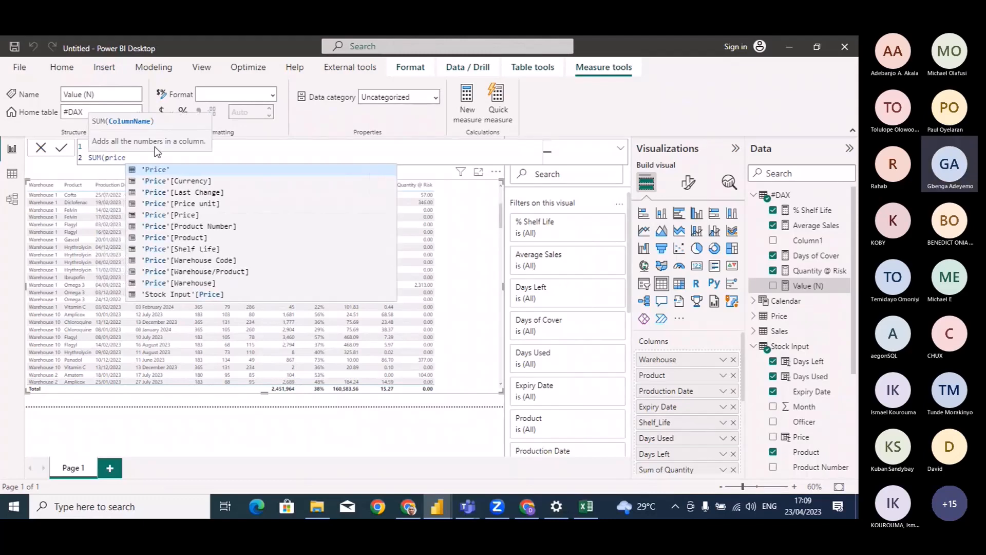
{"action": "left_click", "coordinate": [208, 294]}
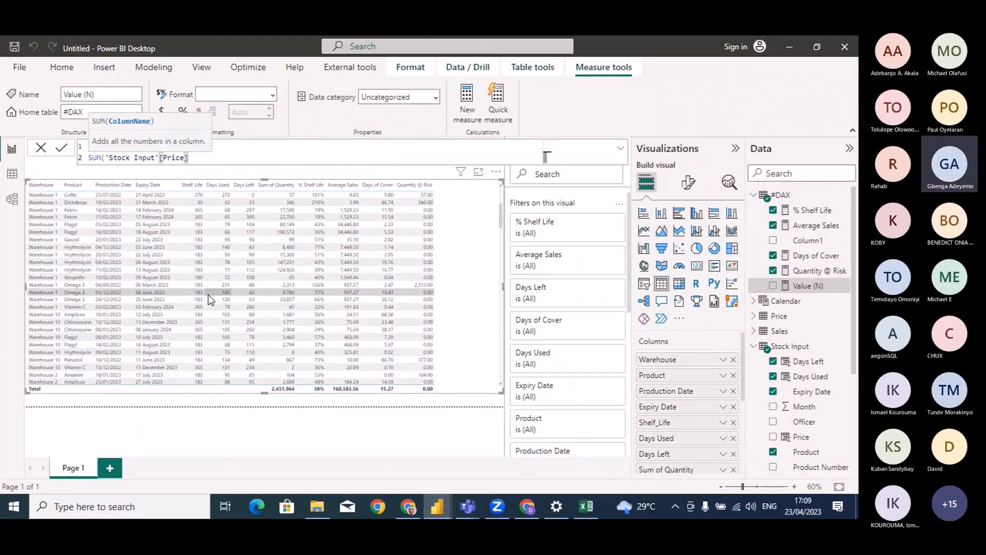
{"action": "type", "text": ") * "}
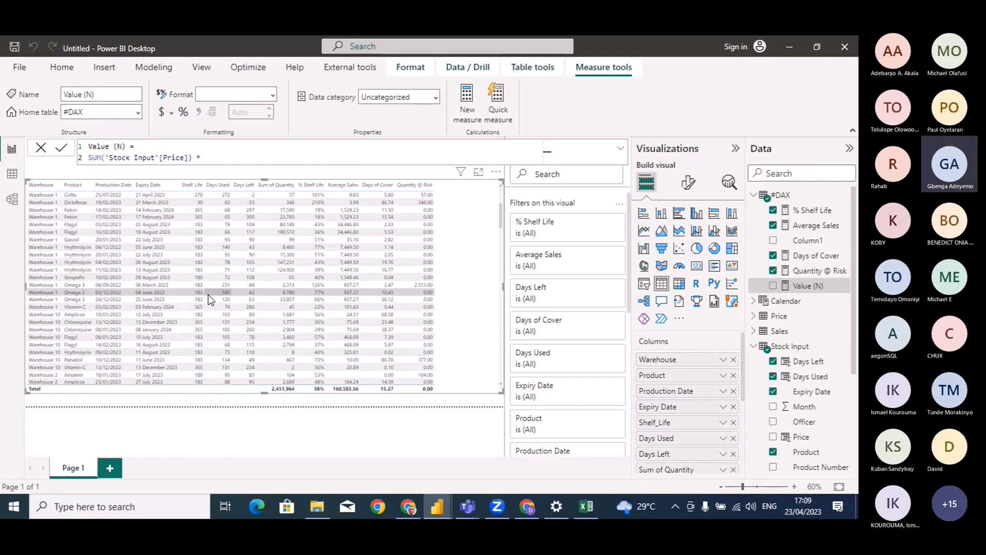
Complete the Value (N) formula with SUM('Stock Input'[Quantity]) as the second factor and commit it
{"action": "type", "text": "sum"}
{"action": "key", "text": "Tab"}
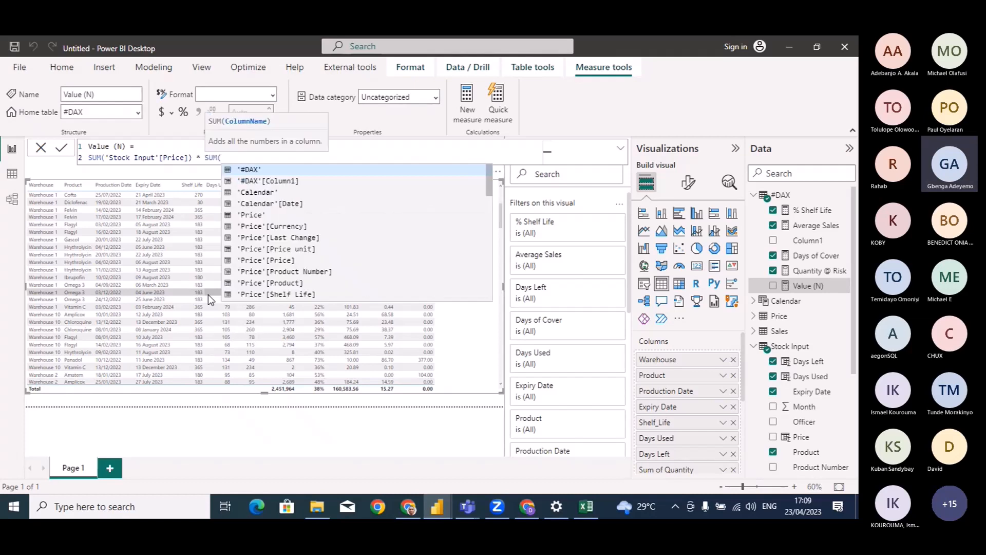
{"action": "type", "text": "quan"}
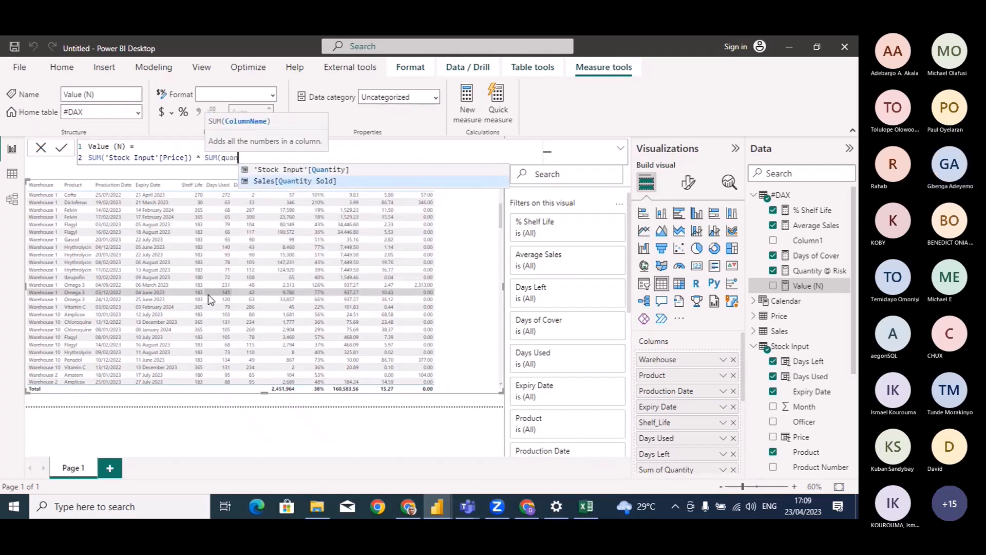
{"action": "left_click", "coordinate": [322, 170]}
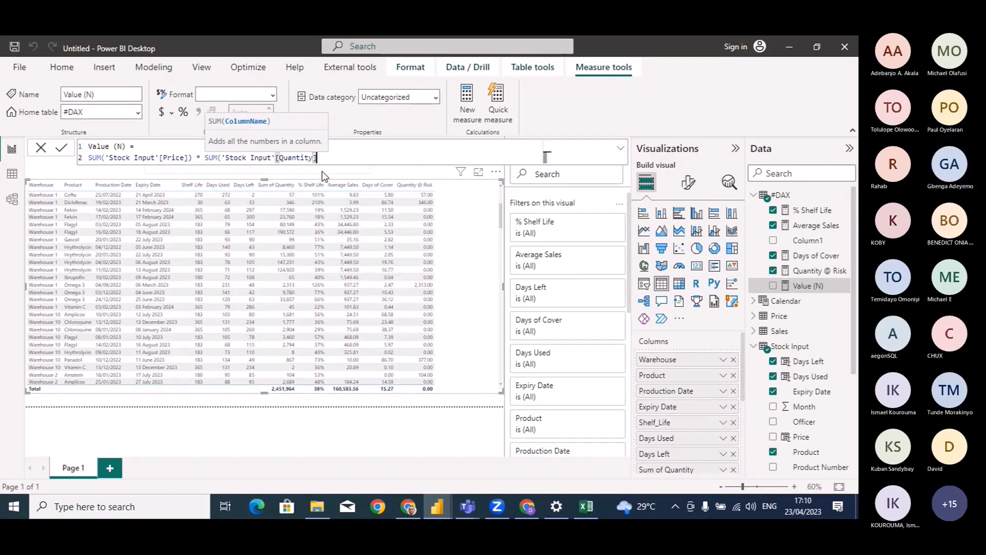
{"action": "type", "text": ")"}
{"action": "key", "text": "Return"}
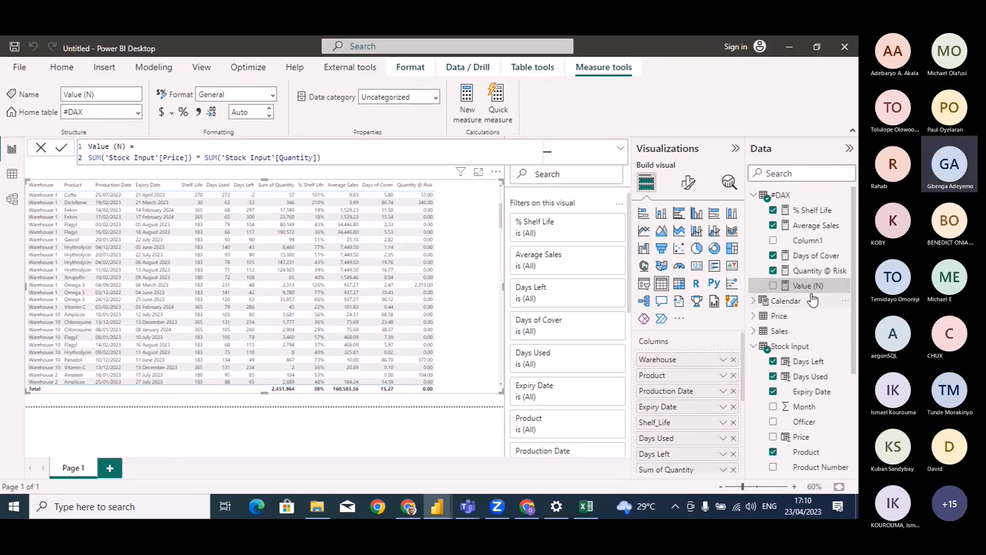
Add the Value (N) measure as a column of the stock analysis table visual
{"action": "left_click_drag", "start_coordinate": [809, 285], "coordinate": [475, 262]}
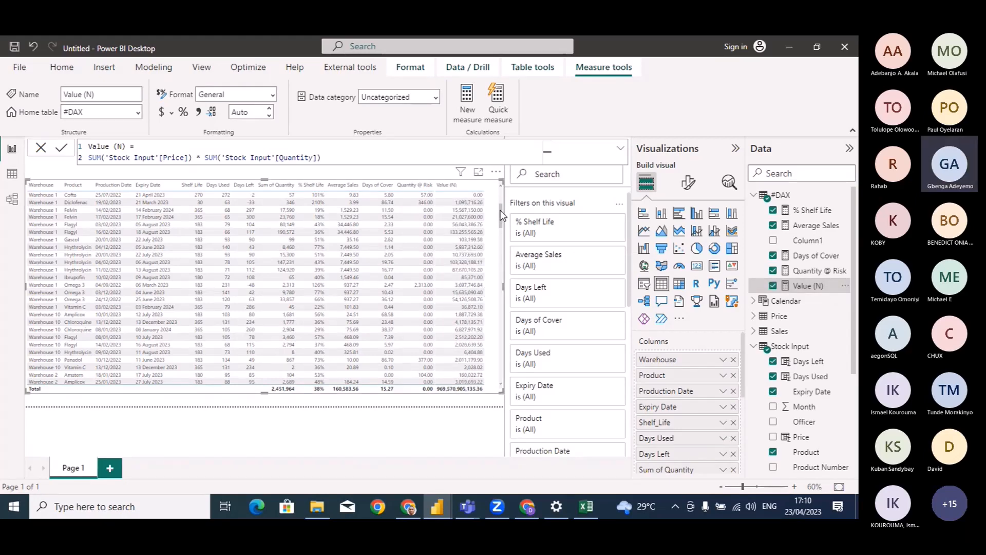
{"action": "left_click_drag", "start_coordinate": [500, 211], "coordinate": [499, 196]}
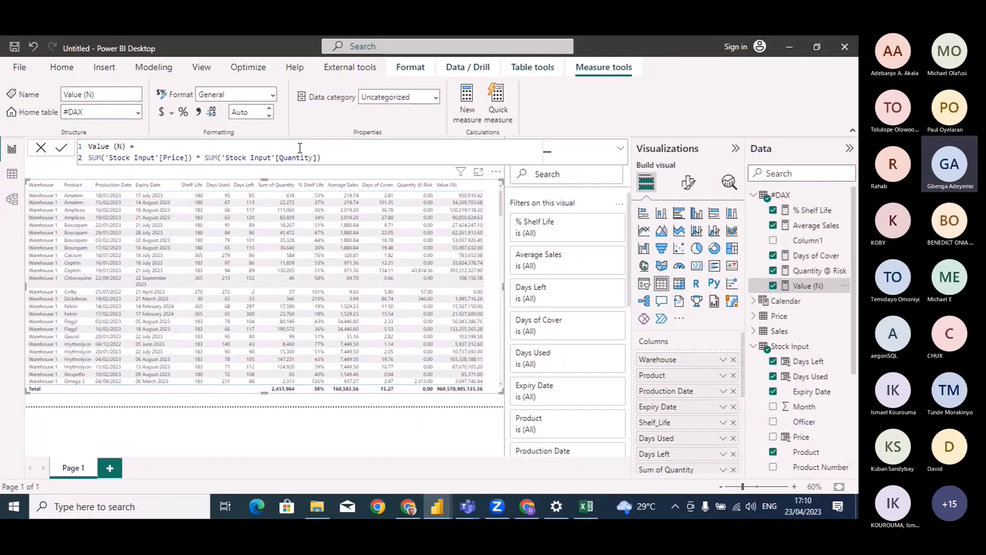
Replace SUM('Stock Input'[Quantity]) in the Value (N) formula with the [Quantity @ Risk] measure and commit it
{"action": "left_click", "coordinate": [329, 158]}
{"action": "key", "text": "BackSpace"}
{"action": "key", "text": "BackSpace"}
{"action": "key", "text": "BackSpace"}
{"action": "key", "text": "BackSpace"}
{"action": "key", "text": "BackSpace"}
{"action": "key", "text": "BackSpace"}
{"action": "key", "text": "BackSpace"}
{"action": "key", "text": "BackSpace"}
{"action": "key", "text": "BackSpace"}
{"action": "key", "text": "BackSpace"}
{"action": "key", "text": "BackSpace"}
{"action": "key", "text": "BackSpace"}
{"action": "key", "text": "BackSpace"}
{"action": "key", "text": "BackSpace"}
{"action": "key", "text": "BackSpace"}
{"action": "key", "text": "BackSpace"}
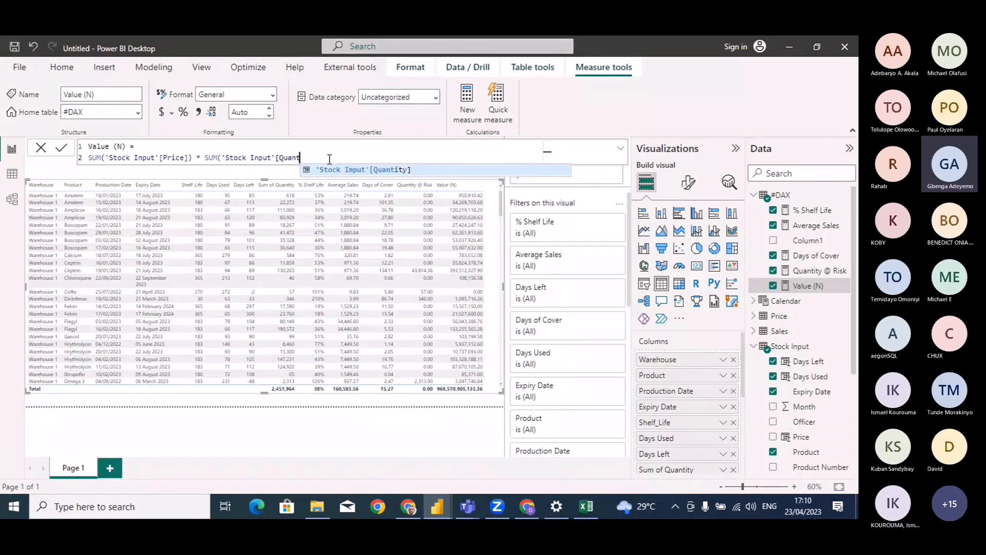
{"action": "key", "text": "BackSpace"}
{"action": "key", "text": "BackSpace"}
{"action": "key", "text": "BackSpace"}
{"action": "key", "text": "BackSpace"}
{"action": "key", "text": "BackSpace"}
{"action": "key", "text": "BackSpace"}
{"action": "key", "text": "BackSpace"}
{"action": "key", "text": "BackSpace"}
{"action": "key", "text": "BackSpace"}
{"action": "key", "text": "BackSpace"}
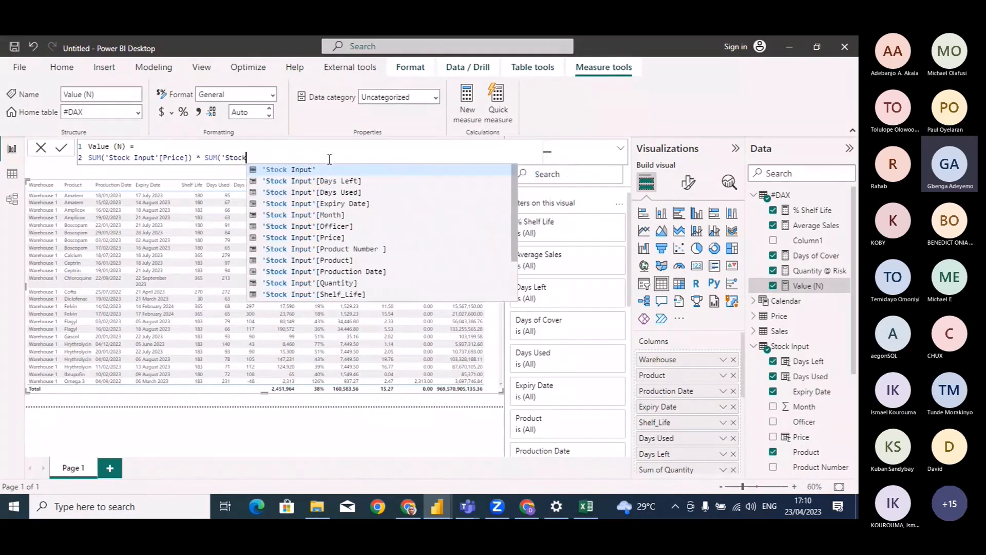
{"action": "key", "text": "BackSpace"}
{"action": "key", "text": "BackSpace"}
{"action": "type", "text": "qua"}
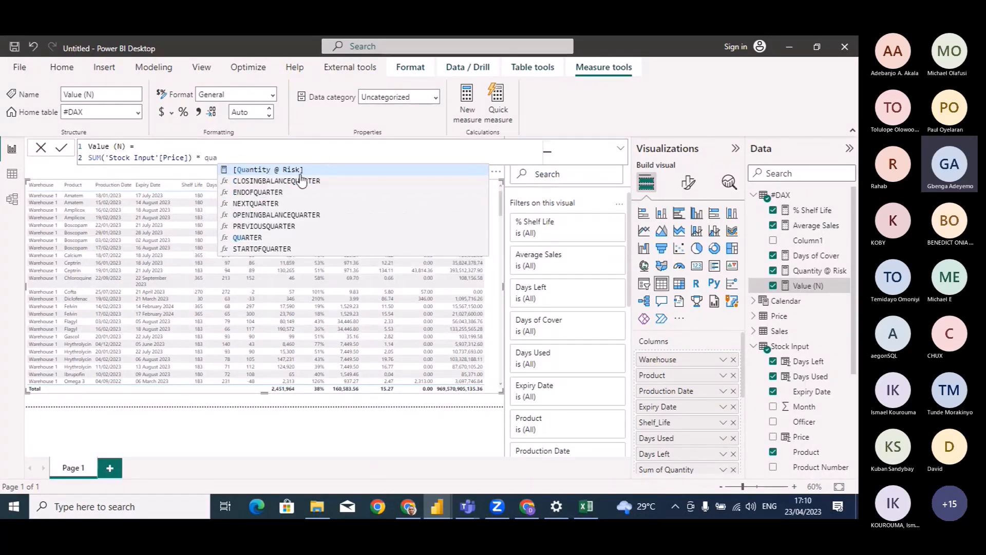
{"action": "key", "text": "Tab"}
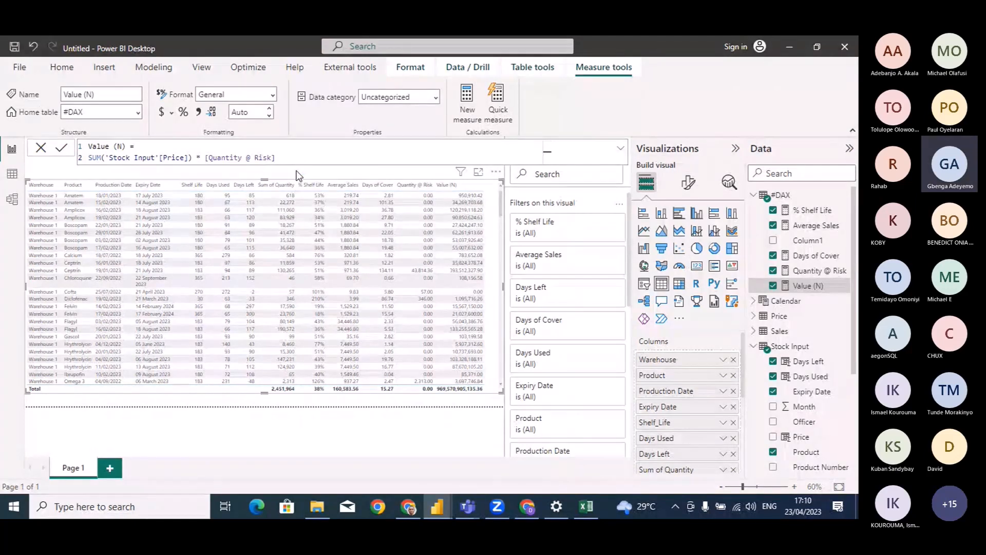
{"action": "key", "text": "Return"}
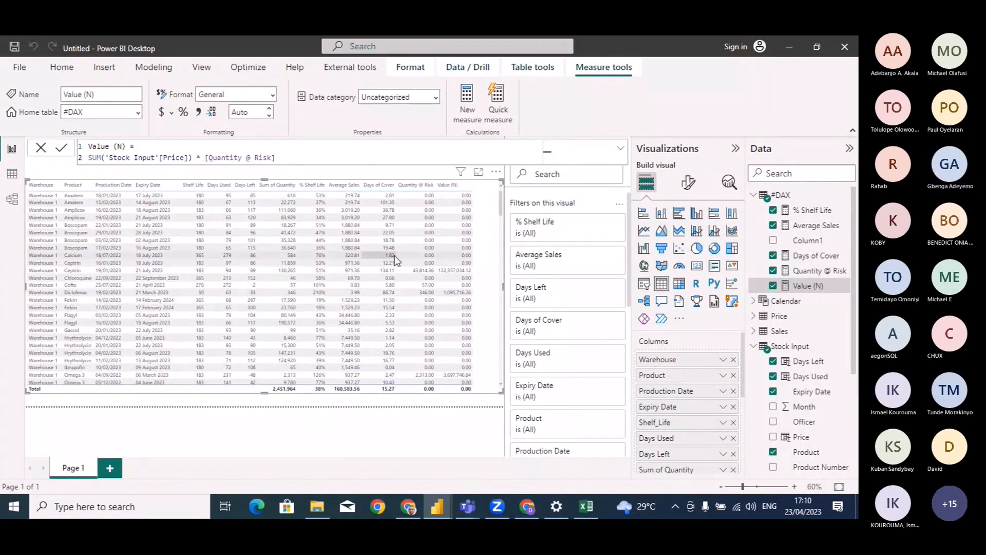
Sort the stock analysis table by Value (N) in descending order and review its rows
{"action": "mouse_move", "coordinate": [503, 207]}
{"action": "left_mouse_down"}
{"action": "mouse_move", "coordinate": [500, 261]}
{"action": "mouse_move", "coordinate": [498, 190]}
{"action": "left_mouse_up"}
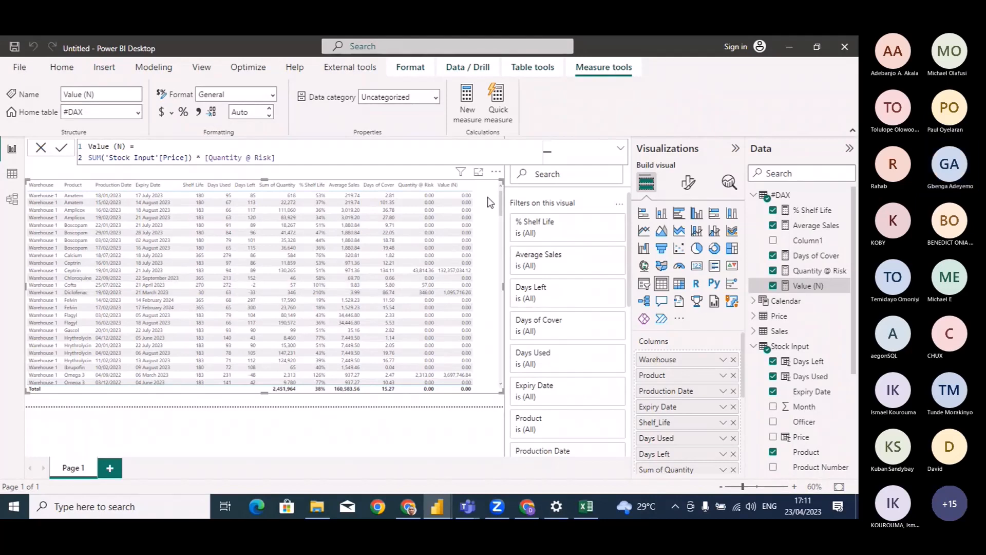
{"action": "left_click", "coordinate": [451, 184]}
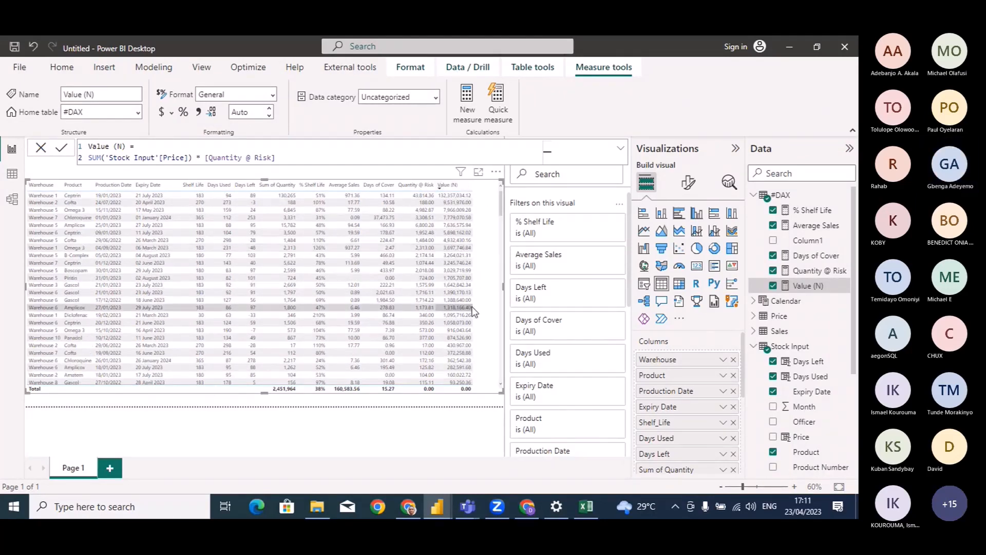
{"action": "scroll", "coordinate": [474, 310], "scroll_direction": "down", "scroll_amount": 8}
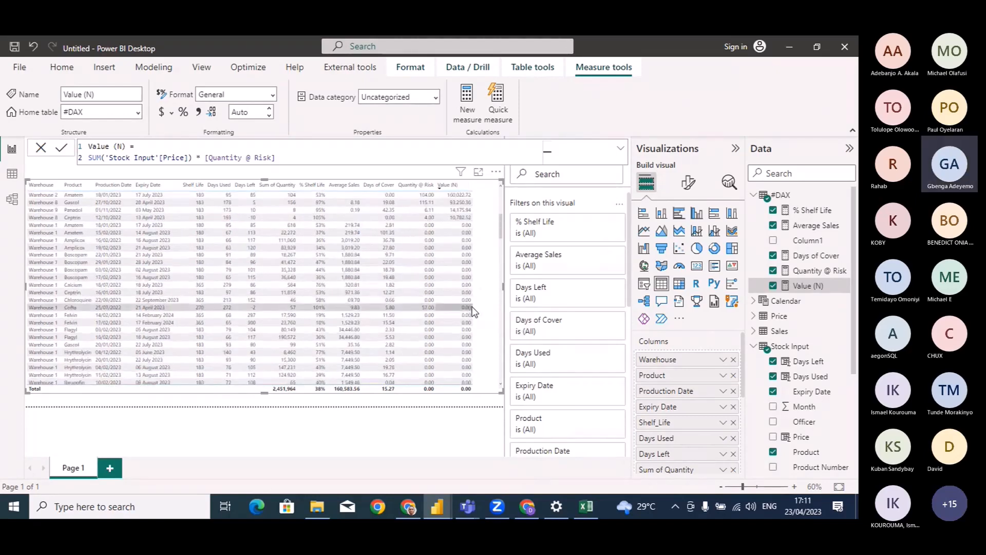
{"action": "scroll", "coordinate": [473, 311], "scroll_direction": "down", "scroll_amount": 1}
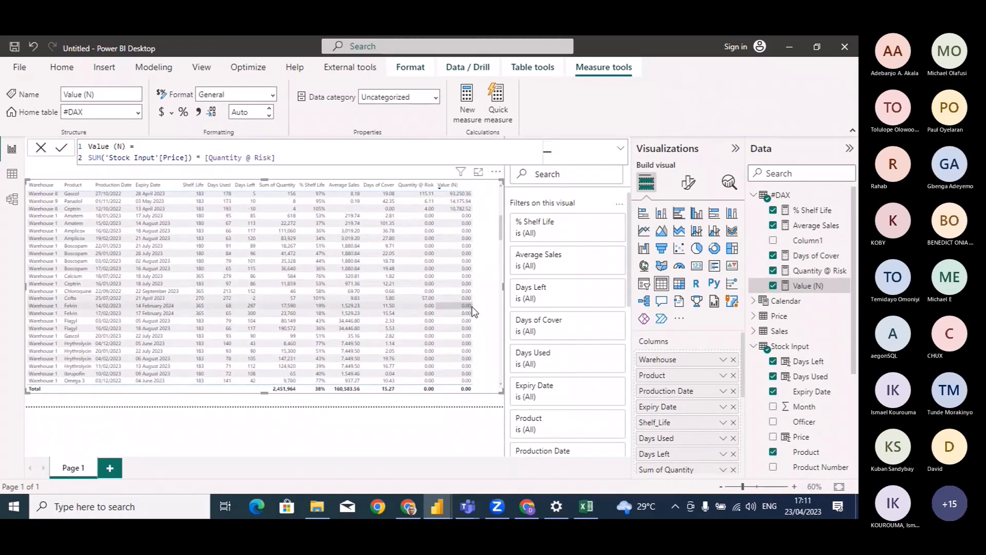
{"action": "scroll", "coordinate": [474, 311], "scroll_direction": "up", "scroll_amount": 1}
{"action": "scroll", "coordinate": [474, 311], "scroll_direction": "down", "scroll_amount": 2}
{"action": "scroll", "coordinate": [473, 310], "scroll_direction": "up", "scroll_amount": 2}
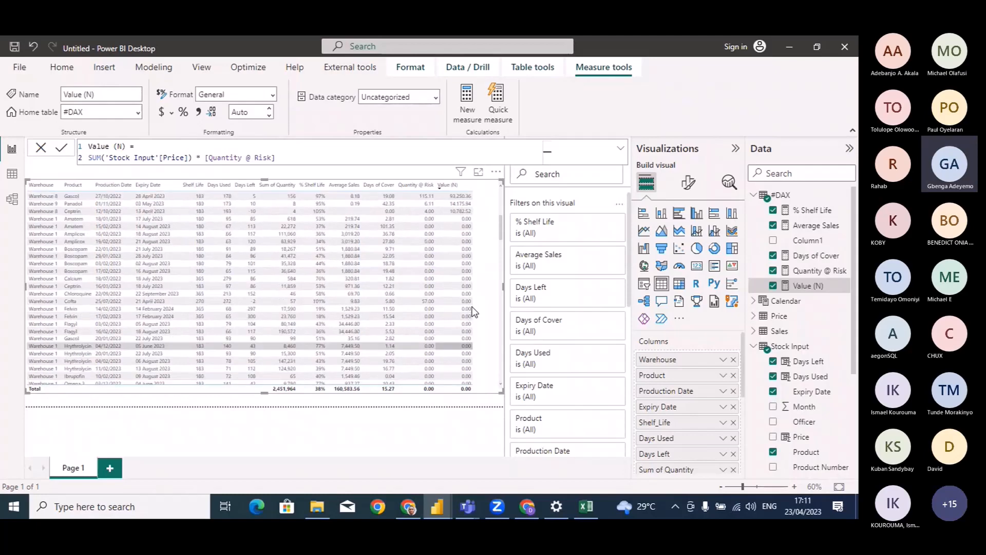
{"action": "scroll", "coordinate": [473, 311], "scroll_direction": "down", "scroll_amount": 7}
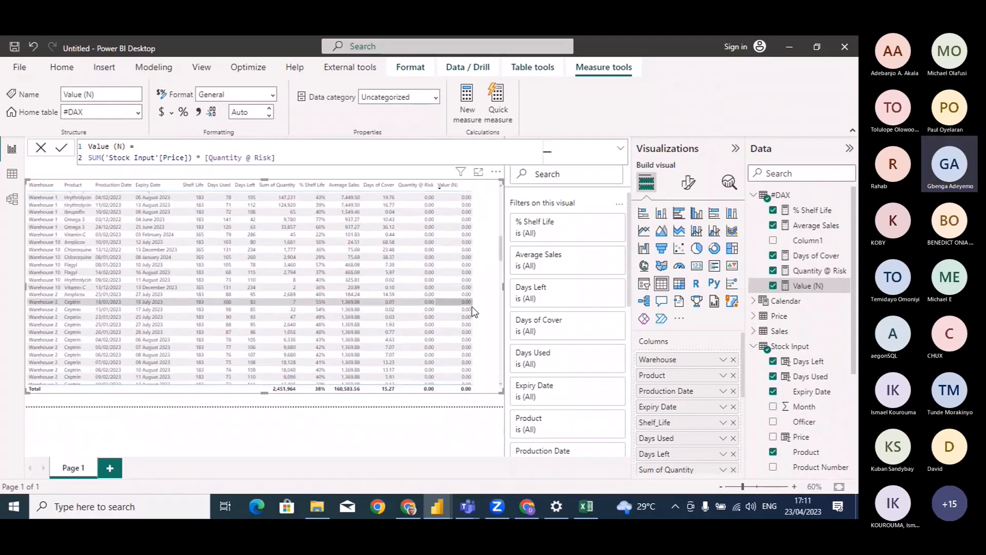
{"action": "scroll", "coordinate": [473, 311], "scroll_direction": "up", "scroll_amount": 10}
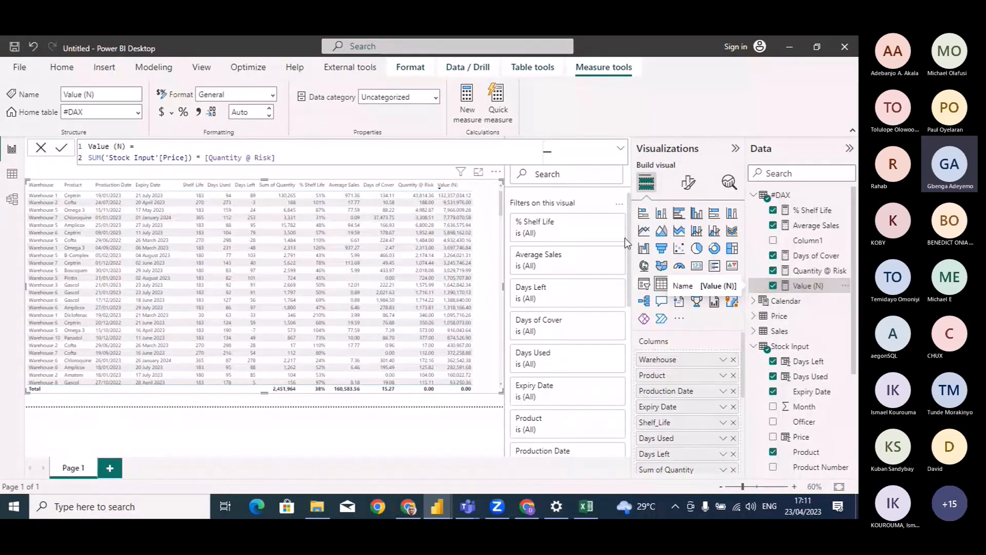
Create a new measure in the #DAX table and name it Value ($) in its formula
{"action": "left_click", "coordinate": [467, 111]}
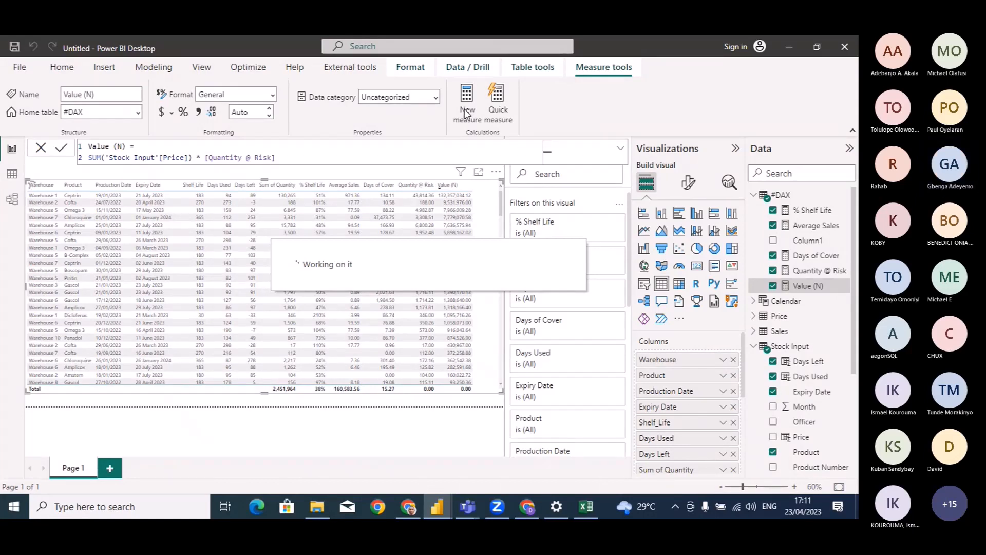
{"action": "left_click", "coordinate": [466, 110]}
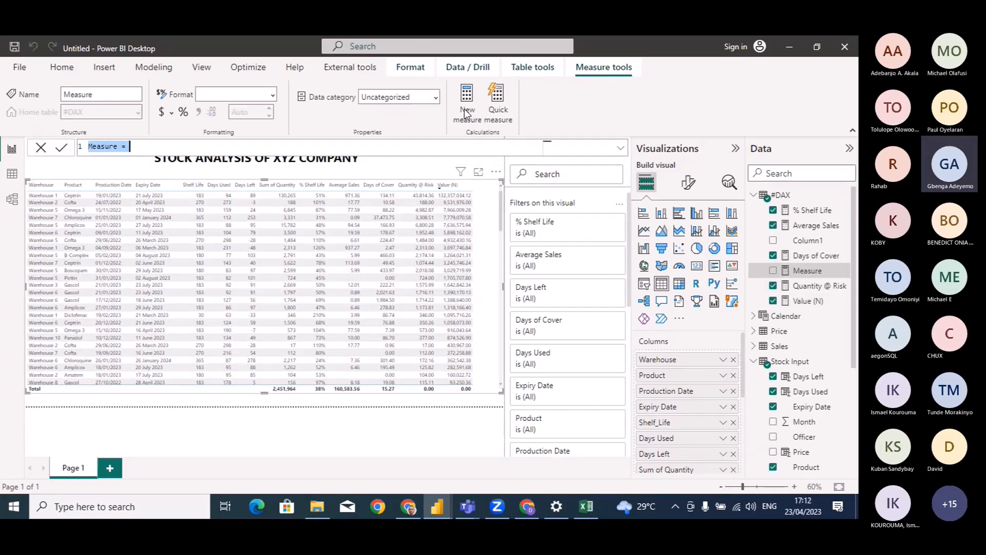
{"action": "key", "text": "ctrl+a"}
{"action": "key", "text": "BackSpace"}
{"action": "type", "text": "Value "}
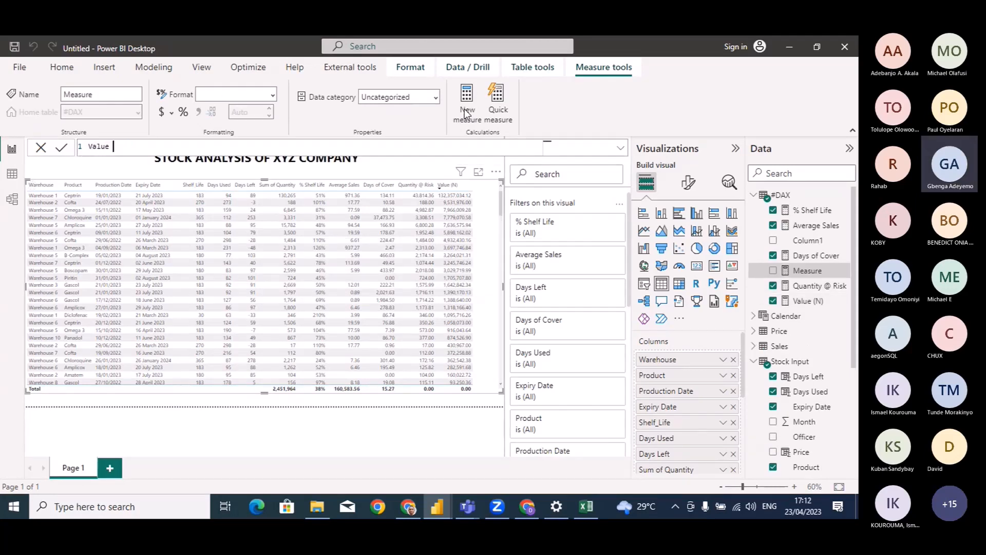
{"action": "type", "text": "("}
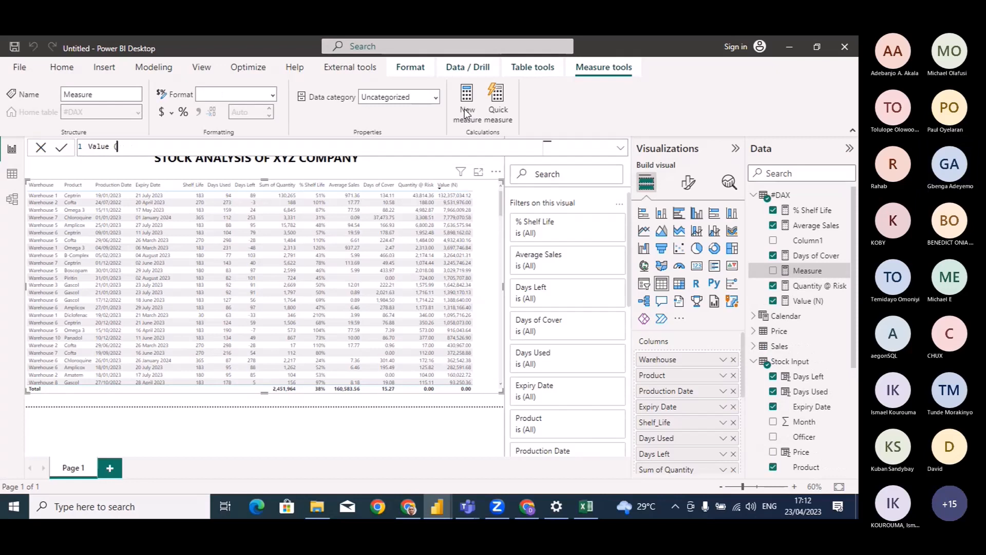
{"action": "type", "text": "$) ="}
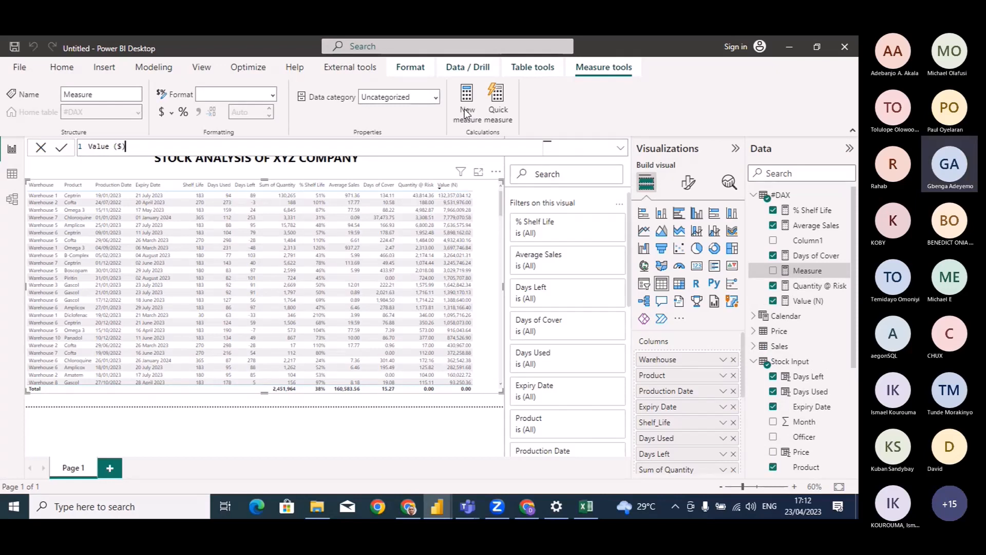
{"action": "key", "text": "shift+Return"}
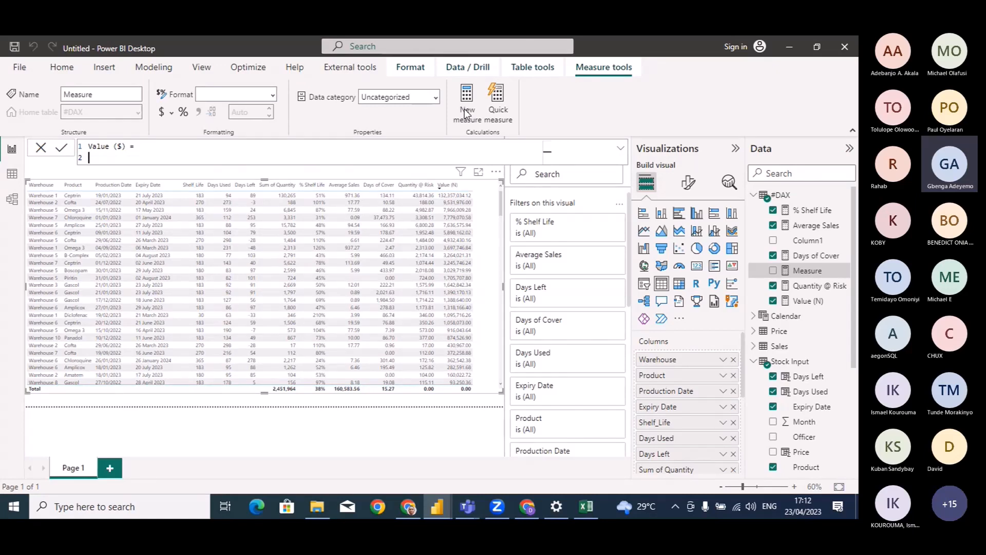
Start a DIVIDE expression in the Value ($) formula with [Value (N)] as the numerator
{"action": "type", "text": "divide"}
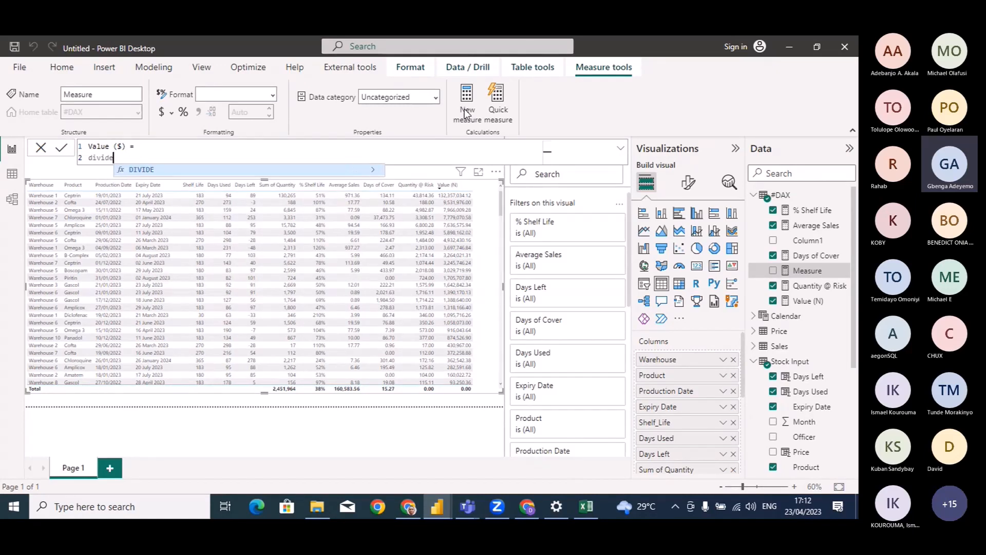
{"action": "key", "text": "Tab"}
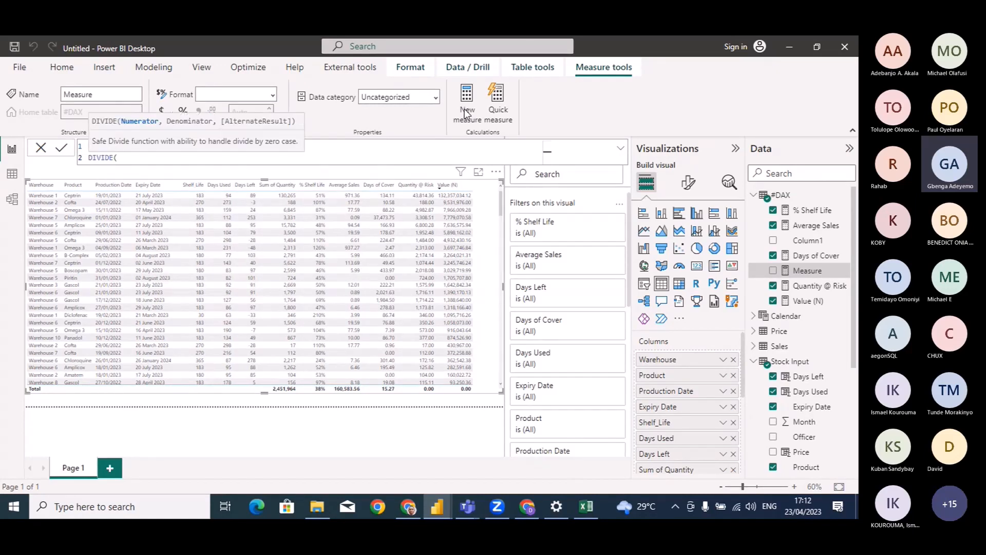
{"action": "key", "text": "shift+Return"}
{"action": "type", "text": "val"}
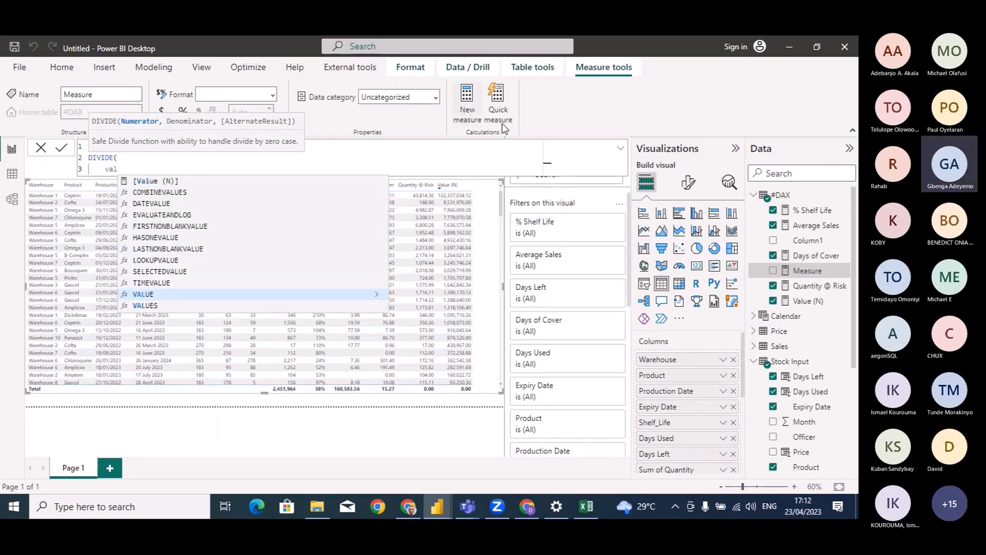
{"action": "left_click", "coordinate": [198, 180]}
{"action": "type", "text": ","}
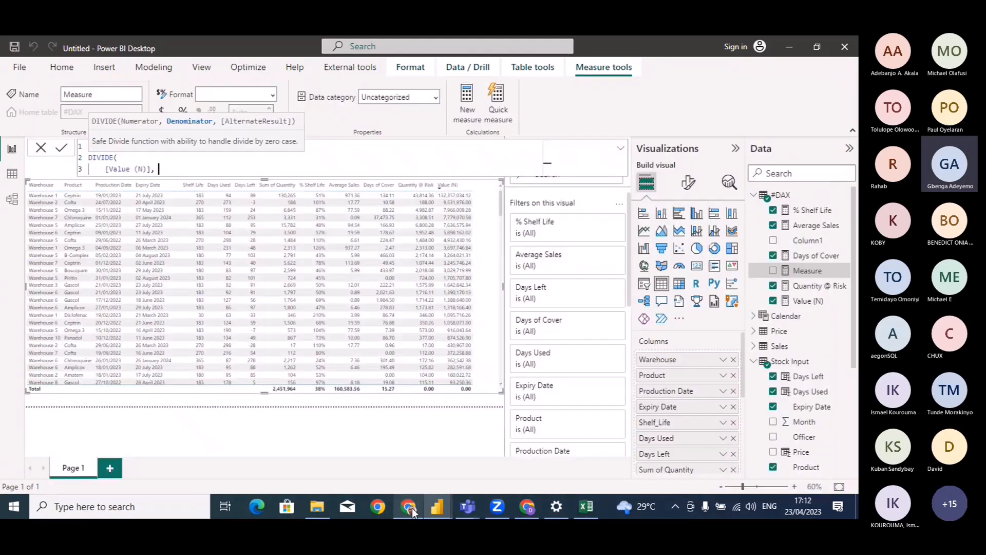
Switch to Chrome, refresh the dollar to naira search to check the current exchange rate, and return to Power BI Desktop
{"action": "left_click", "coordinate": [412, 507]}
{"action": "left_click", "coordinate": [282, 46]}
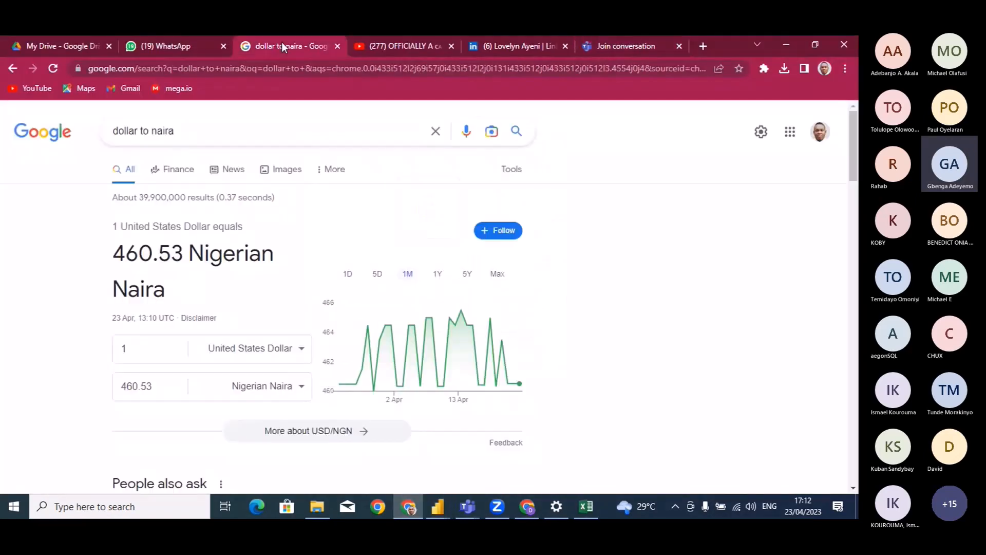
{"action": "left_click", "coordinate": [53, 68]}
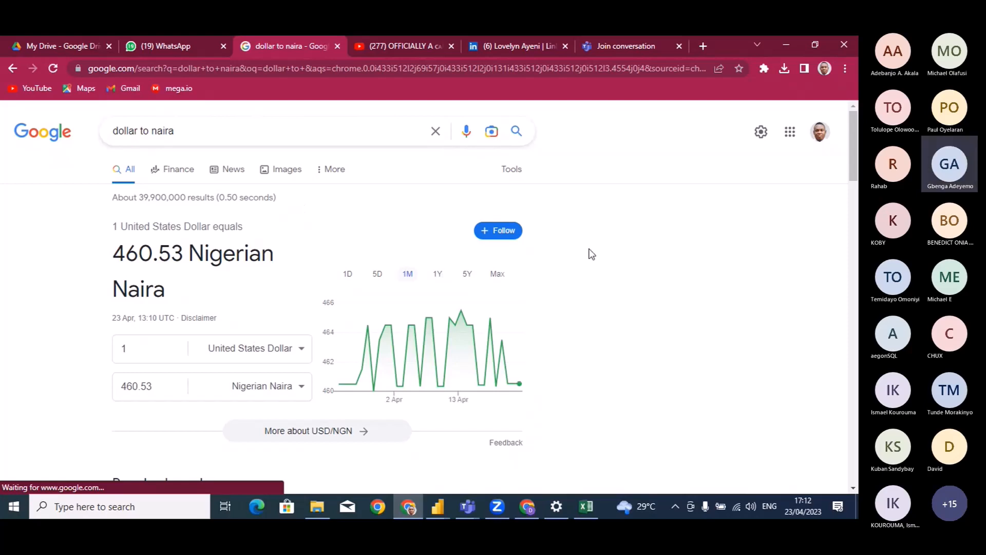
{"action": "left_click", "coordinate": [785, 46]}
Complete the Value ($) DIVIDE formula with 460.53 as the denominator and 0 as the alternate result, and commit it
{"action": "type", "text": "46"}
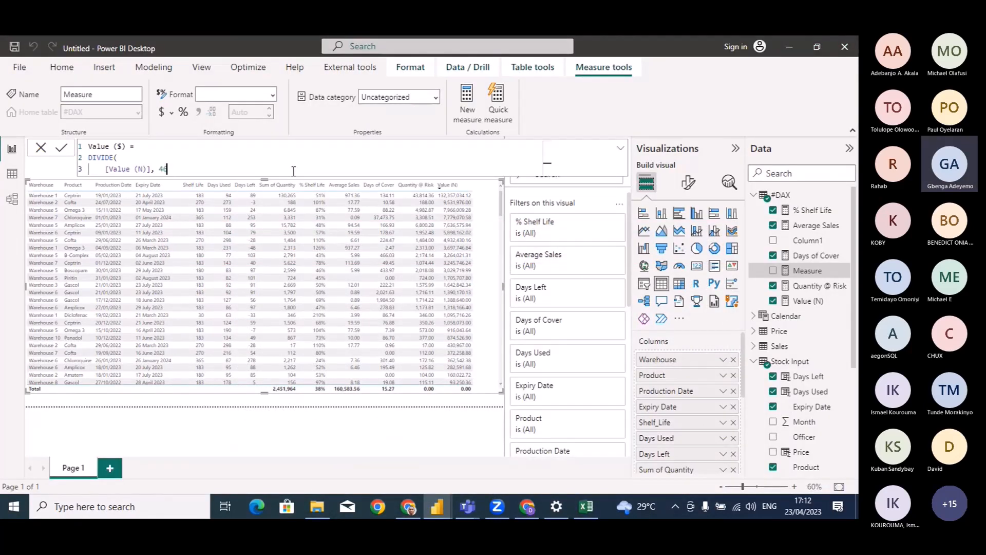
{"action": "type", "text": "0.53"}
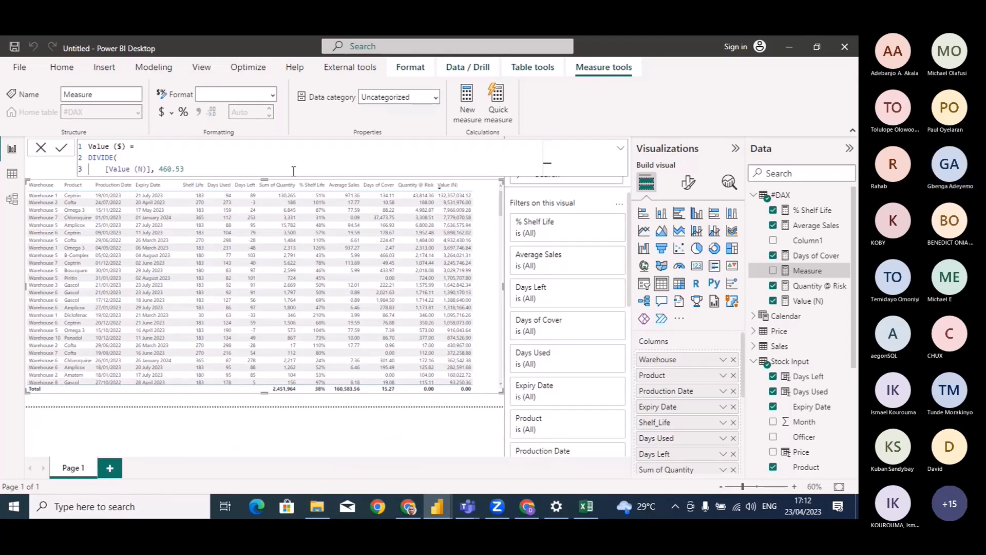
{"action": "type", "text": ", 0"}
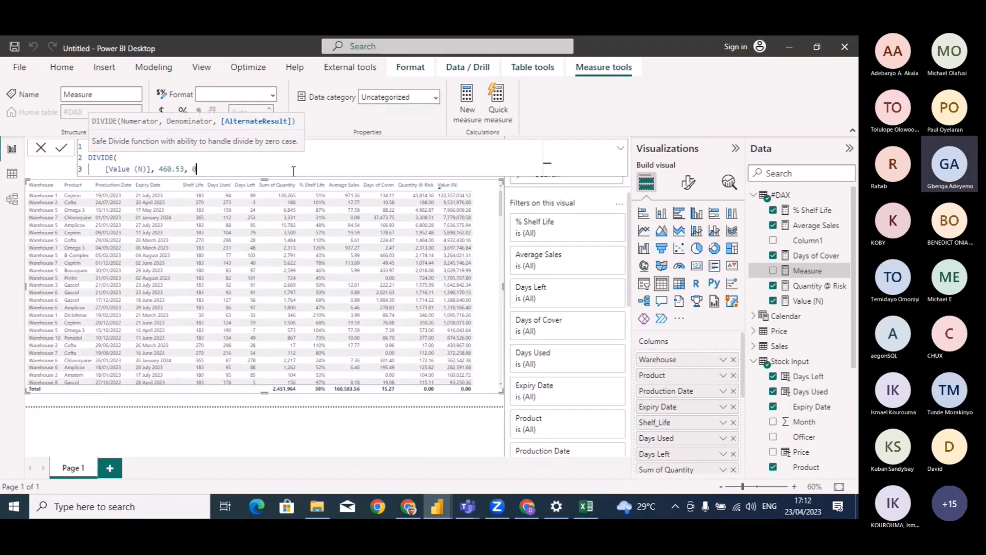
{"action": "type", "text": ")"}
{"action": "key", "text": "Return"}
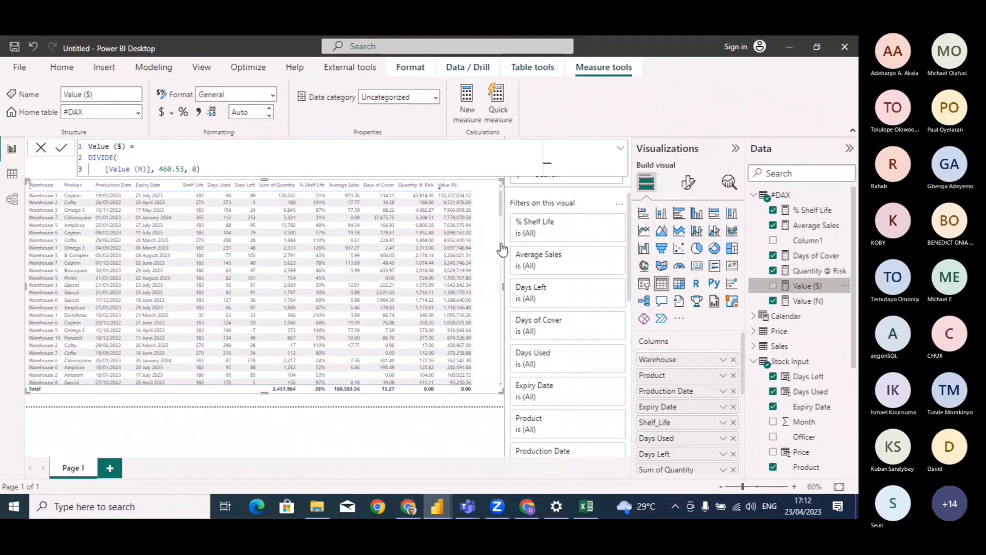
Add the Value ($) measure to the stock analysis table and extend the table's lower edge down to the page boundary
{"action": "left_click", "coordinate": [41, 148]}
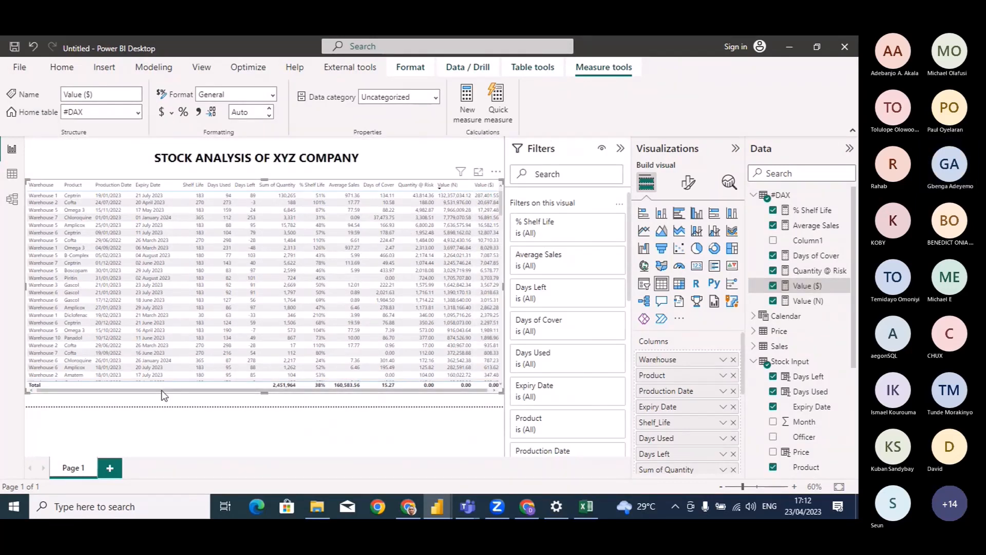
{"action": "left_click_drag", "start_coordinate": [146, 391], "coordinate": [124, 399]}
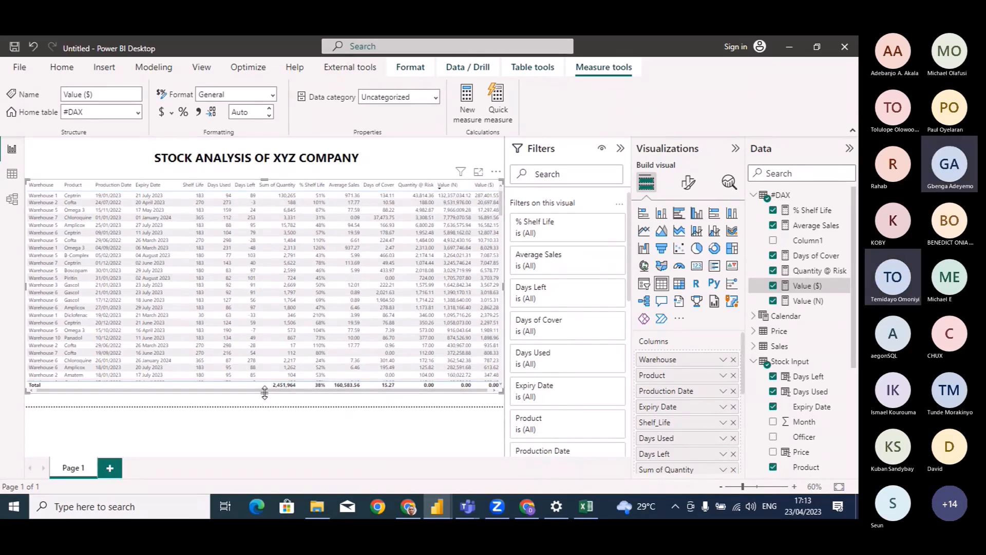
{"action": "left_click_drag", "start_coordinate": [265, 393], "coordinate": [267, 406]}
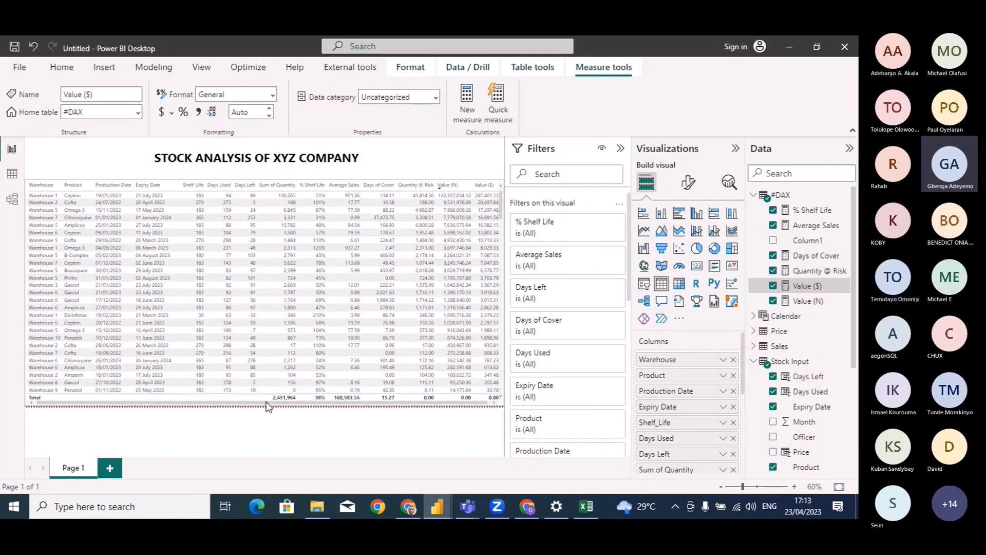